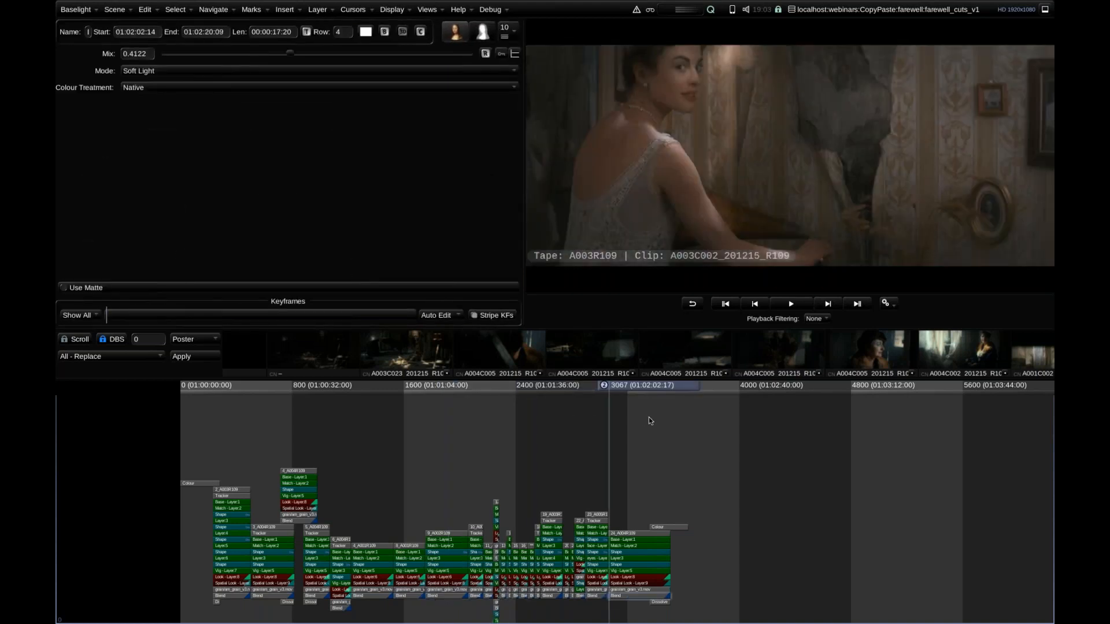
# Select and copy all strips of the graded cut at the start of the timeline, then clear the selection.
pyautogui.moveTo(521, 422); pyautogui.dragTo(446, 412)
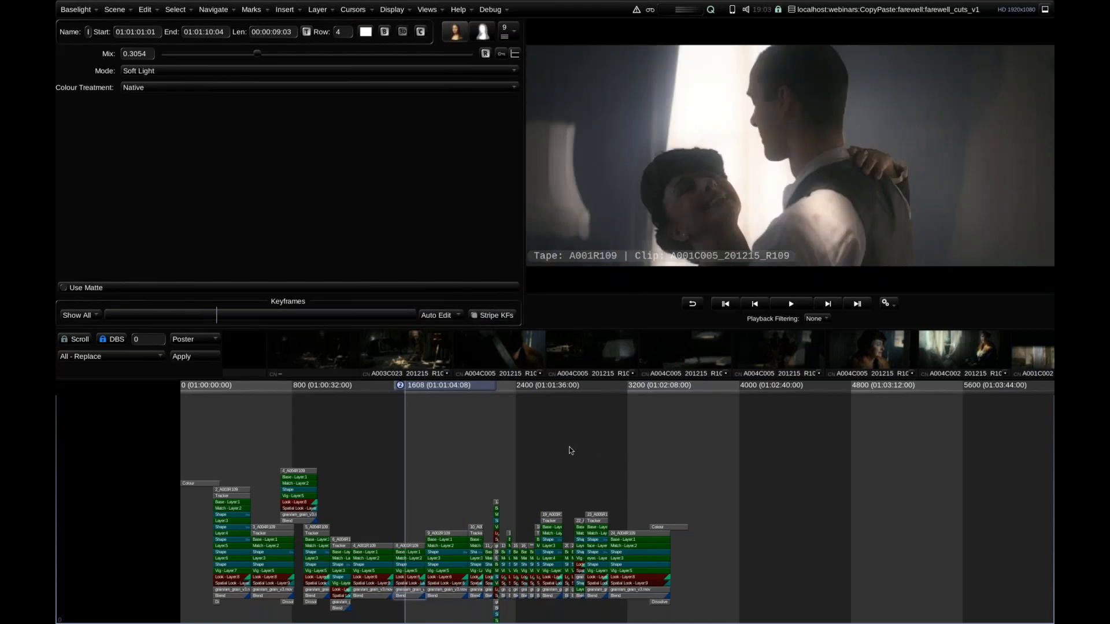
pyautogui.scroll(-3, 602, 449)
pyautogui.moveTo(418, 387); pyautogui.dragTo(764, 420)
pyautogui.moveTo(831, 431); pyautogui.dragTo(856, 435)
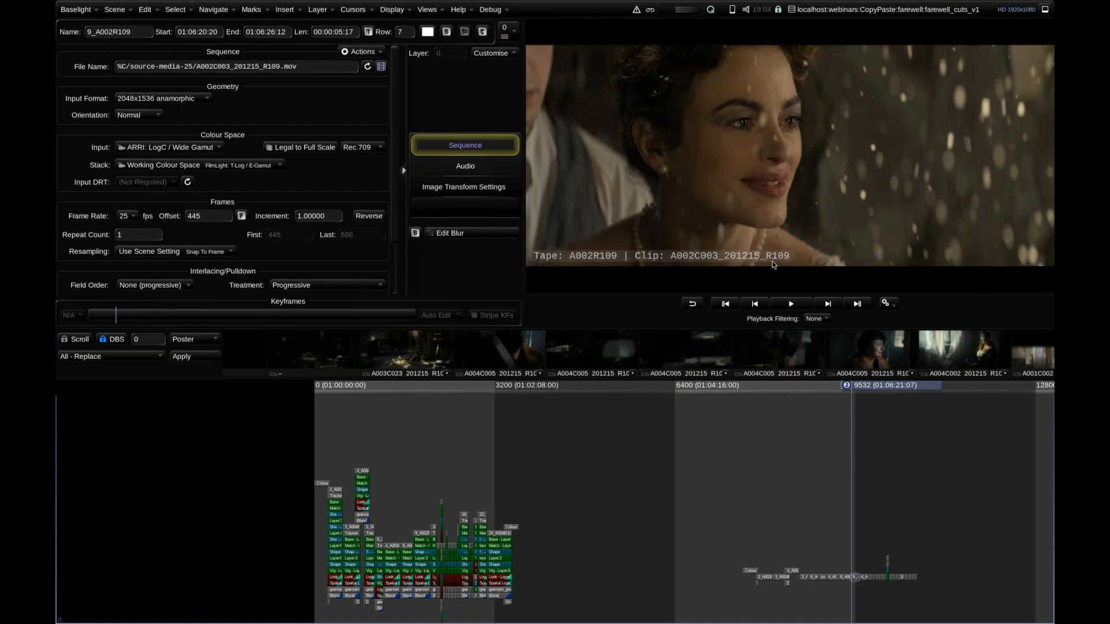
pyautogui.moveTo(881, 388); pyautogui.dragTo(889, 389)
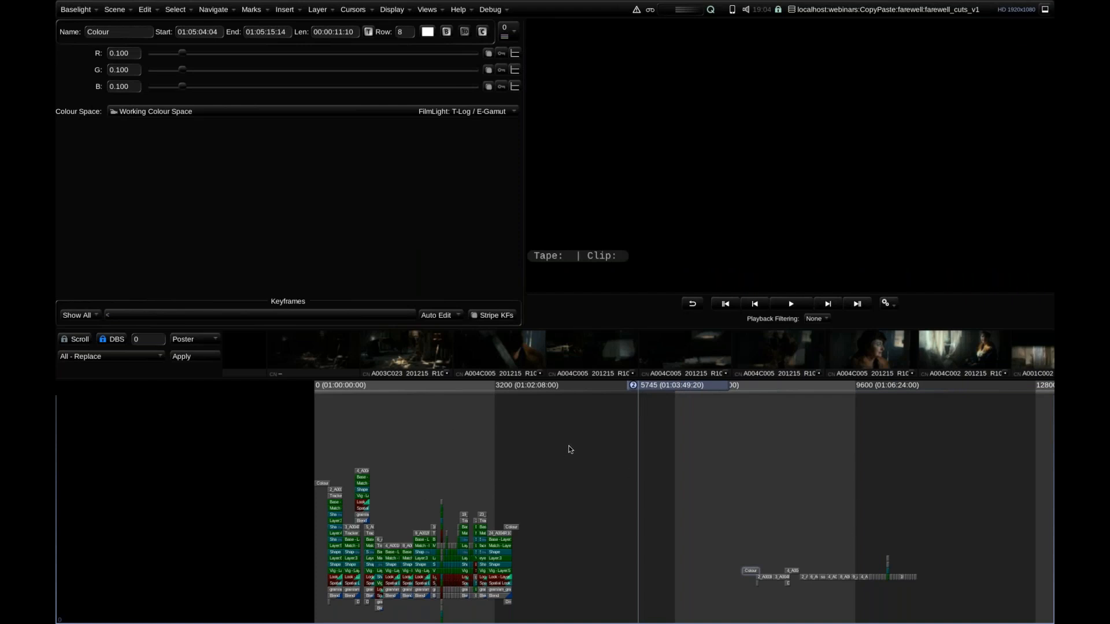
pyautogui.moveTo(572, 438); pyautogui.dragTo(264, 623)
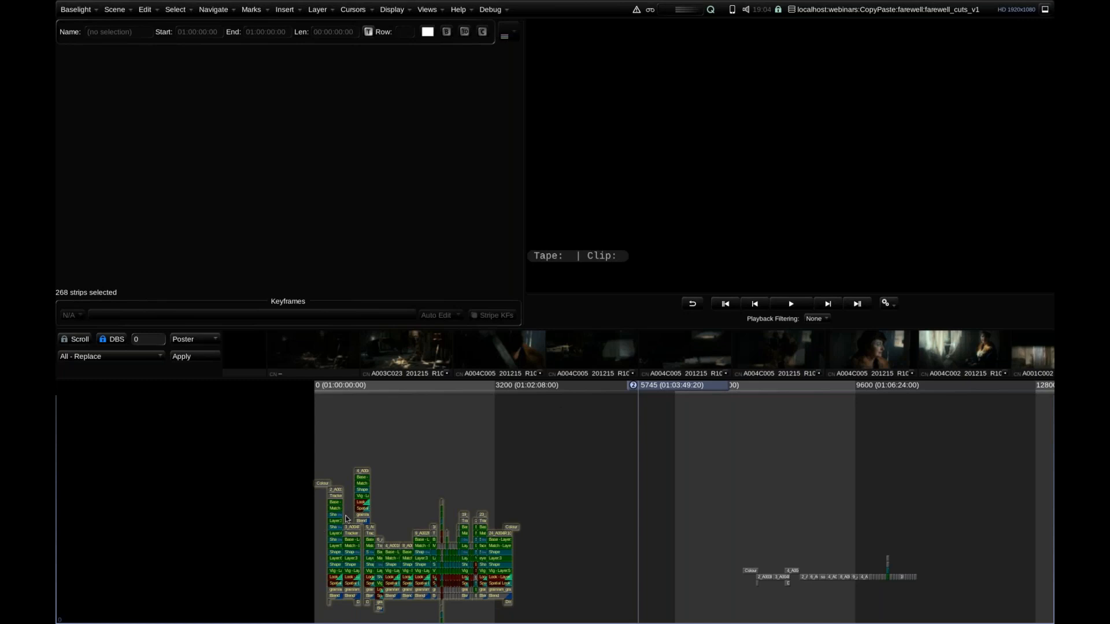
pyautogui.click(478, 515)
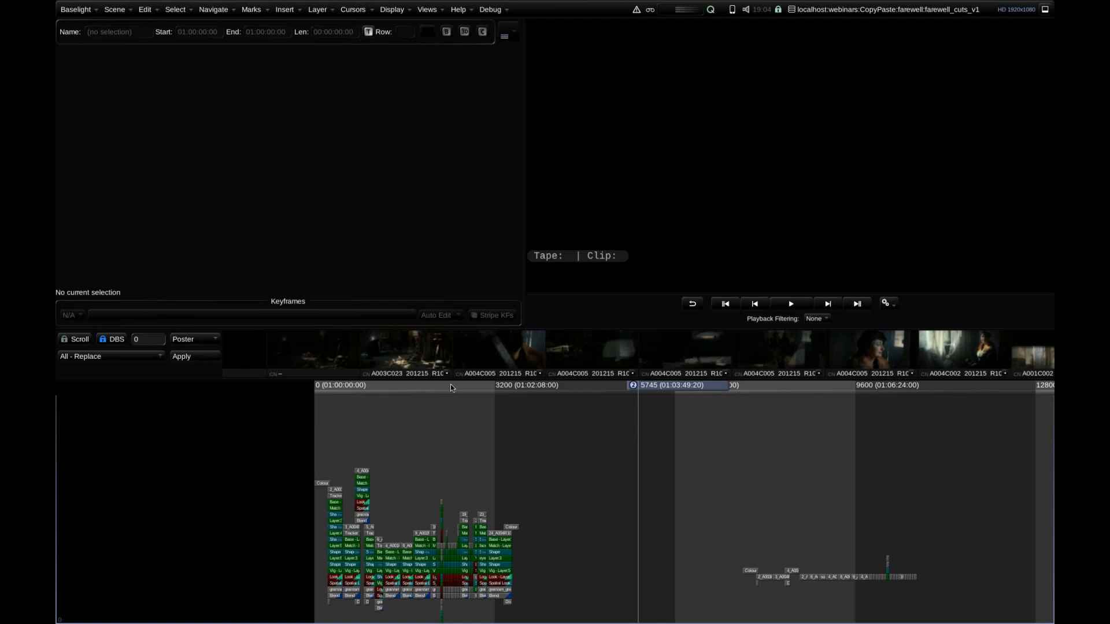
# Open the Multi-Paste view and choose the Tape Name & Timecode preset.
pyautogui.click(428, 9)
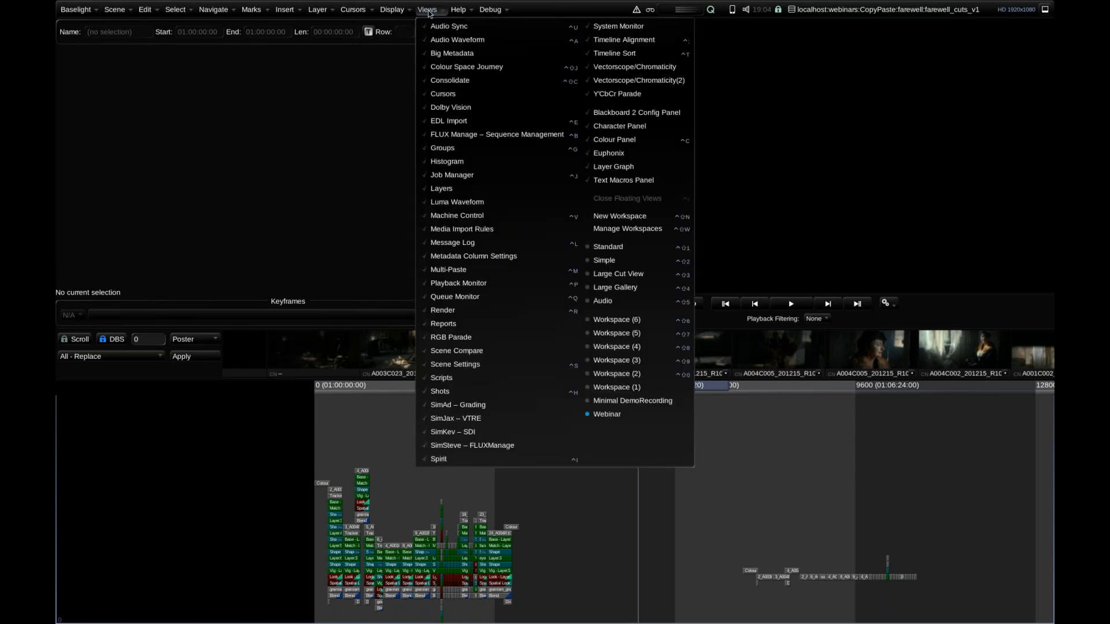
pyautogui.click(473, 272)
pyautogui.moveTo(400, 22); pyautogui.dragTo(416, 53)
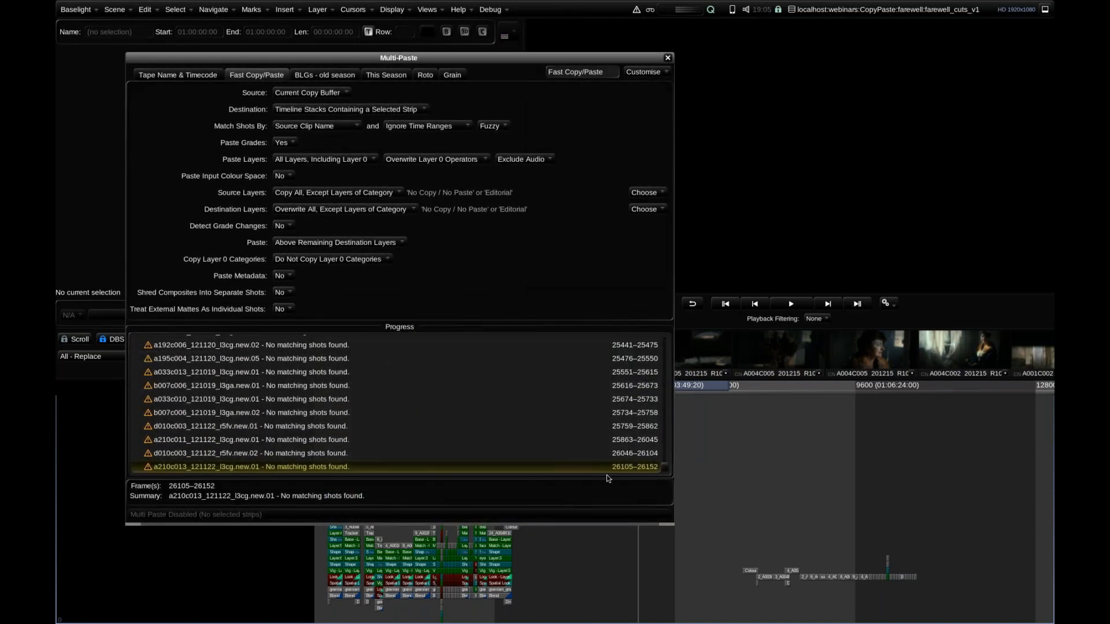
pyautogui.click(178, 76)
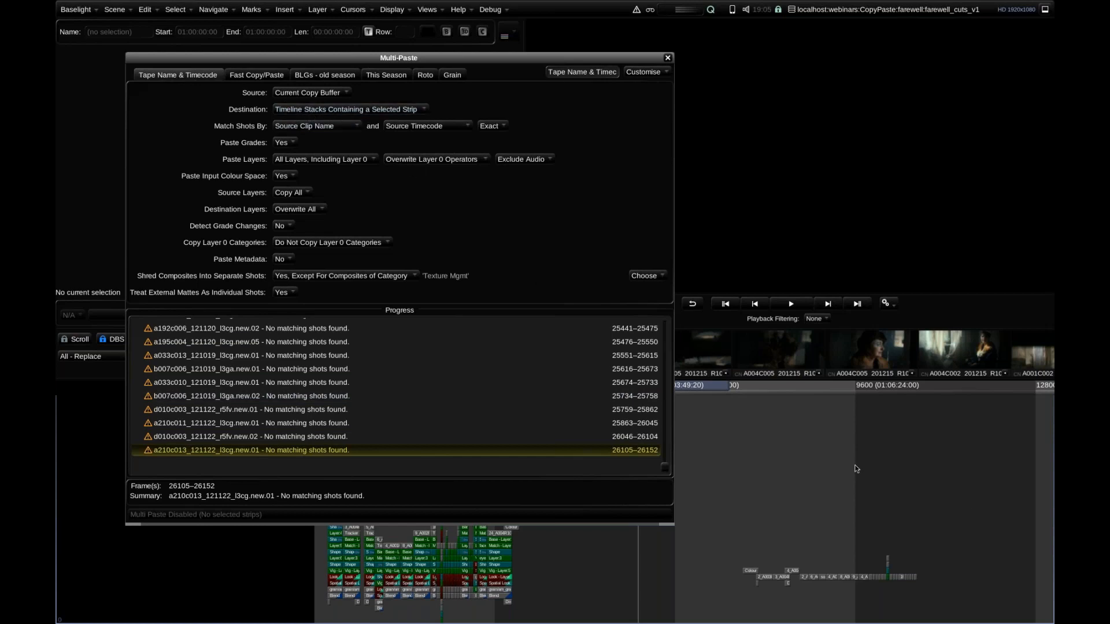
# Multi-paste the copied grades onto all strips of the ungraded second cut and close the Multi-Paste view.
pyautogui.click(803, 578)
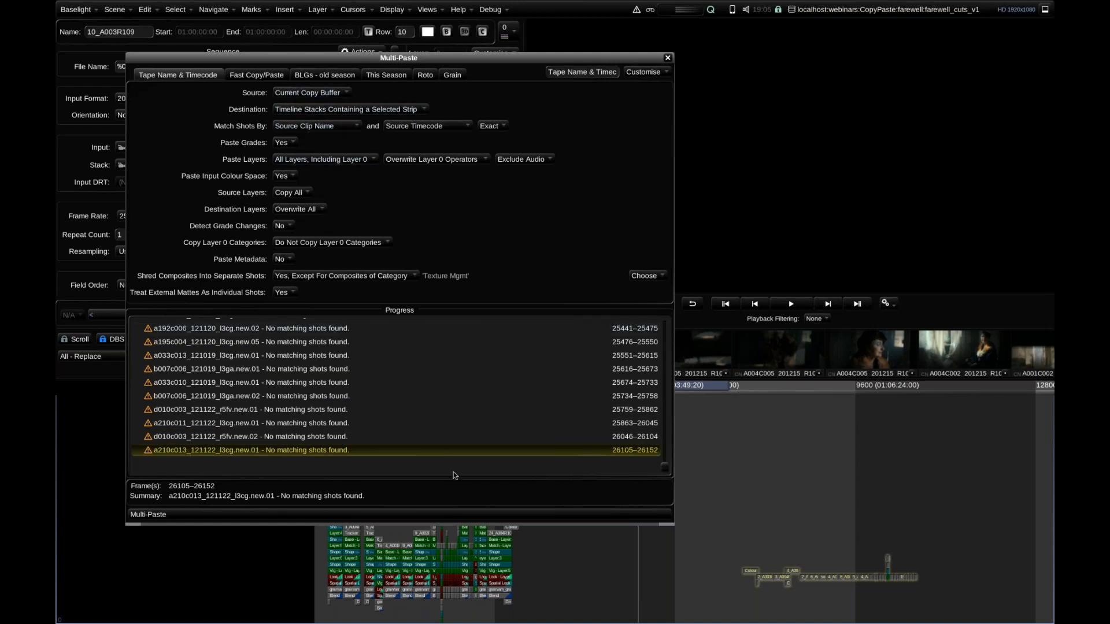
pyautogui.click(413, 516)
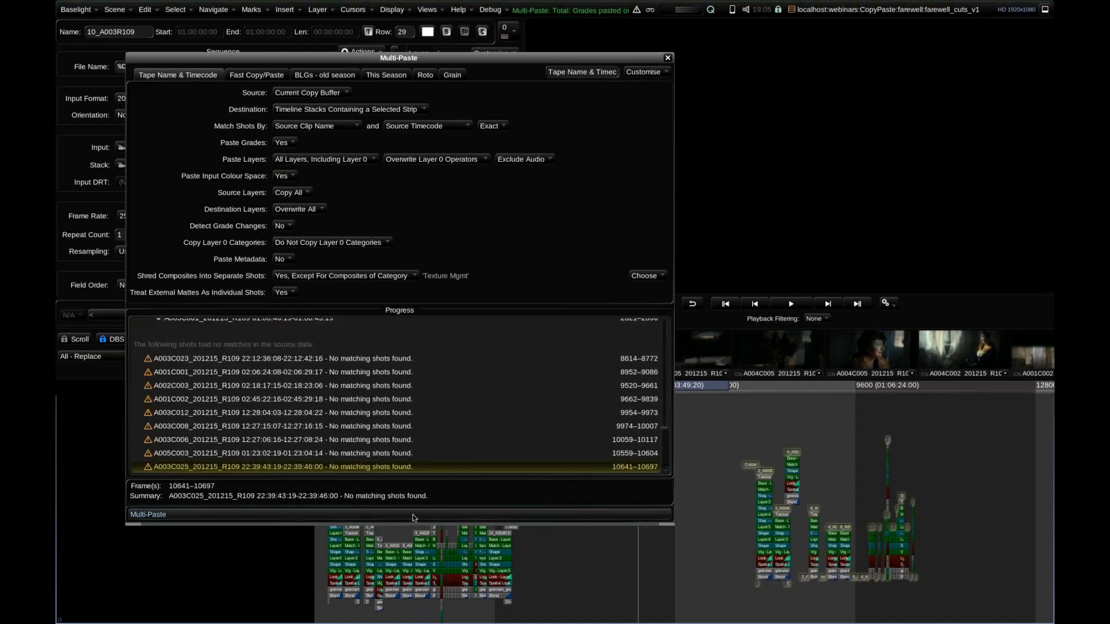
pyautogui.click(668, 59)
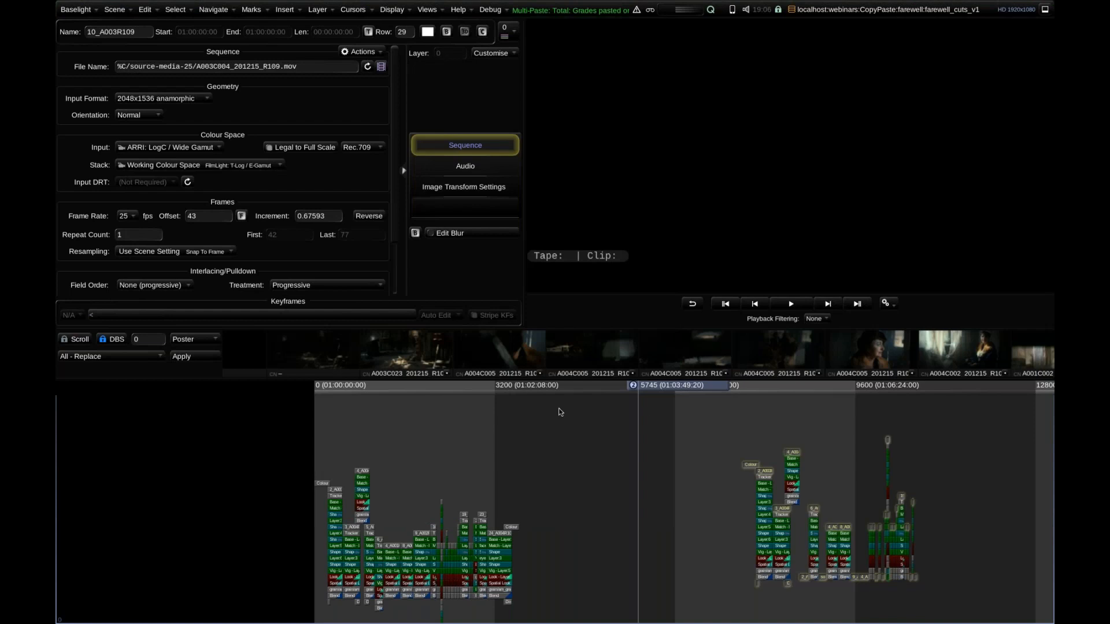
# Examine the pasted grade stacks in the second cut from about frame 7970 onward.
pyautogui.moveTo(470, 392); pyautogui.dragTo(634, 405)
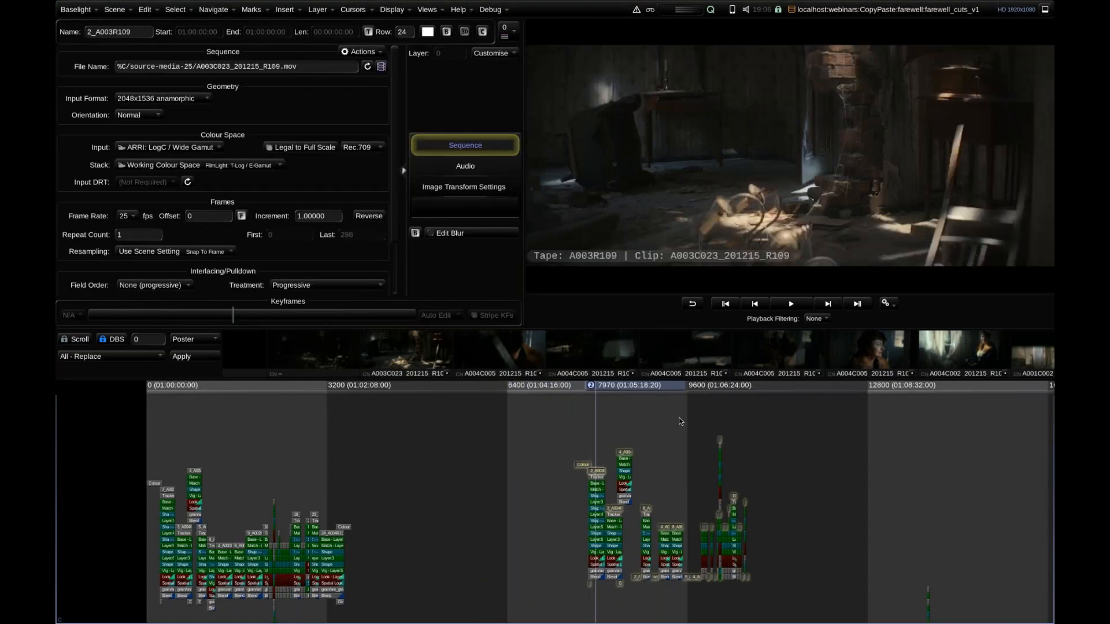
pyautogui.scroll(5, 746, 419)
pyautogui.moveTo(503, 399); pyautogui.dragTo(401, 424)
pyautogui.scroll(4, 407, 402)
pyautogui.scroll(-1, 411, 404)
pyautogui.moveTo(428, 399); pyautogui.dragTo(435, 368)
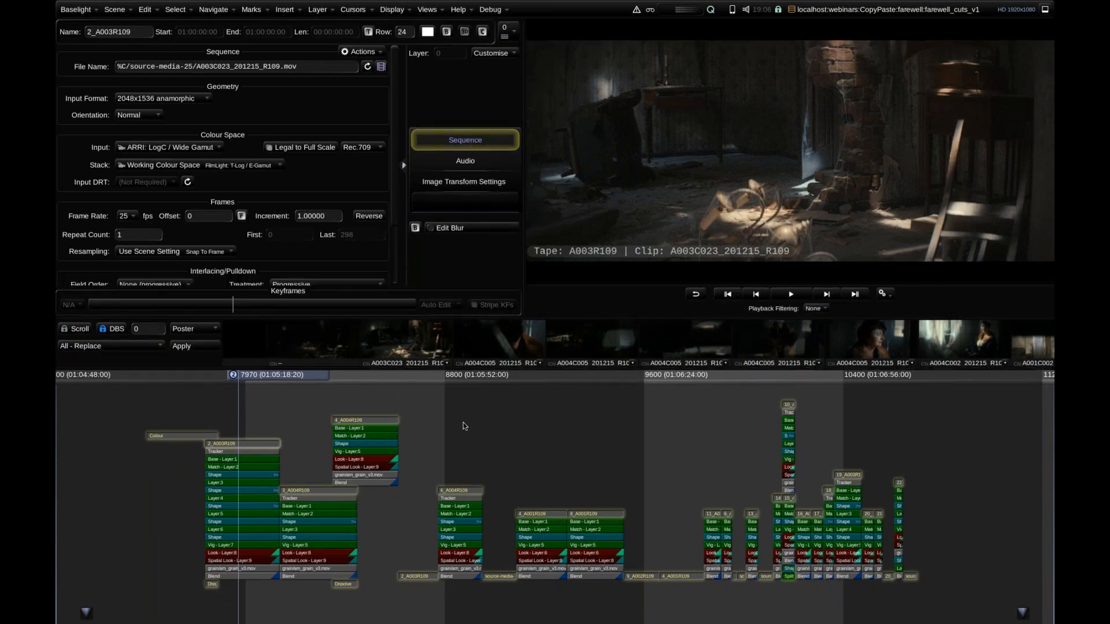
pyautogui.click(460, 430)
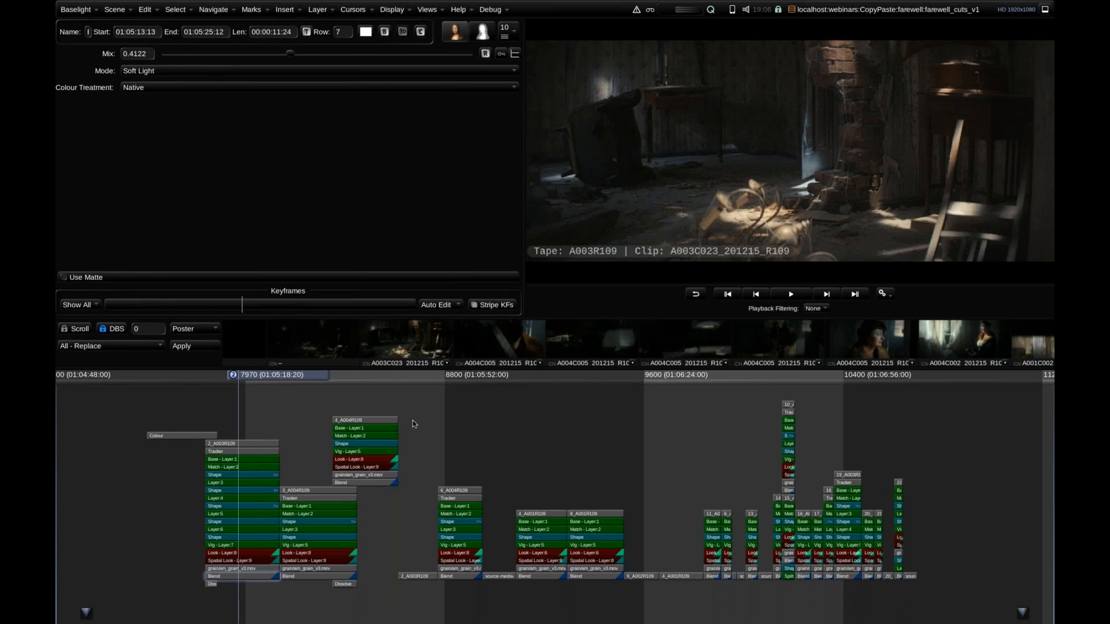
# Track the Area Trackers forwards to the end of the first graded shot, 2_A003R109, in the second cut.
pyautogui.click(246, 451)
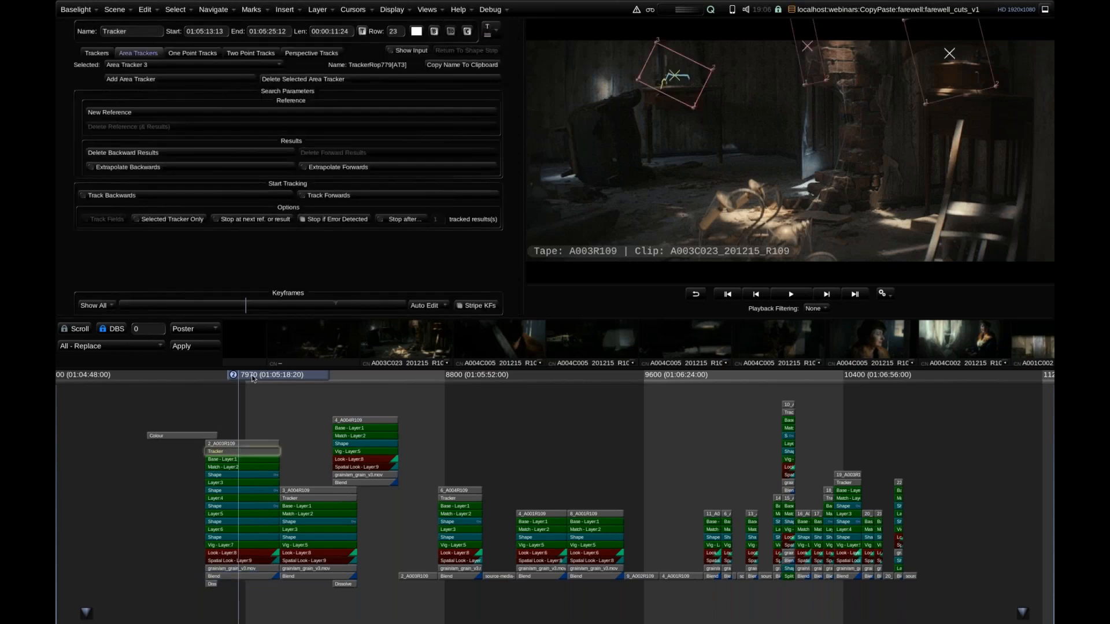
pyautogui.moveTo(259, 374); pyautogui.dragTo(280, 387)
pyautogui.click(336, 197)
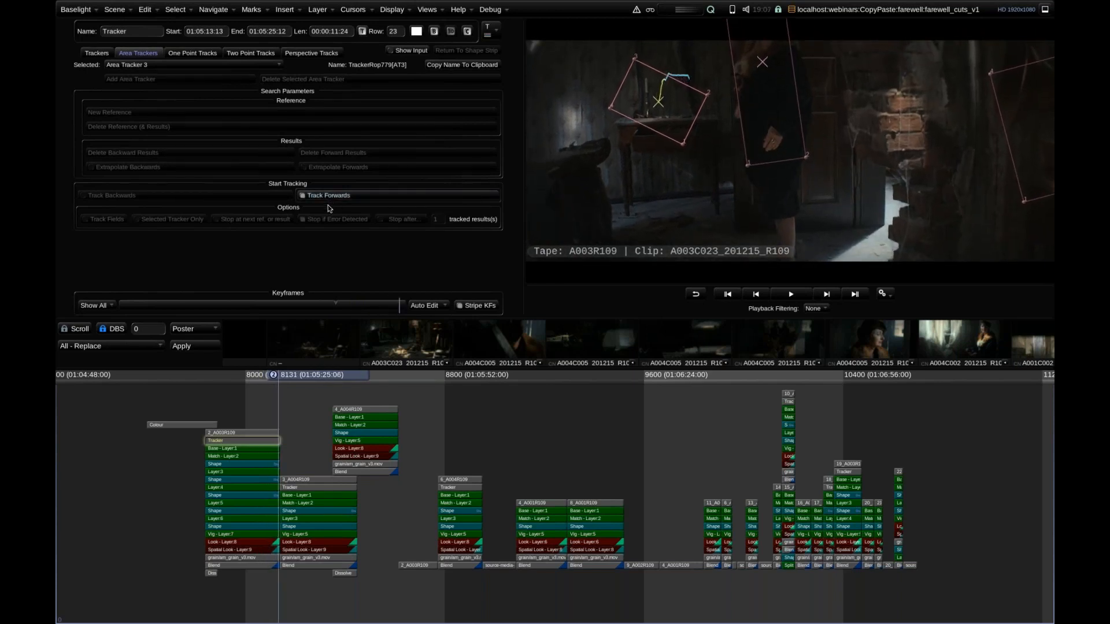
pyautogui.click(294, 410)
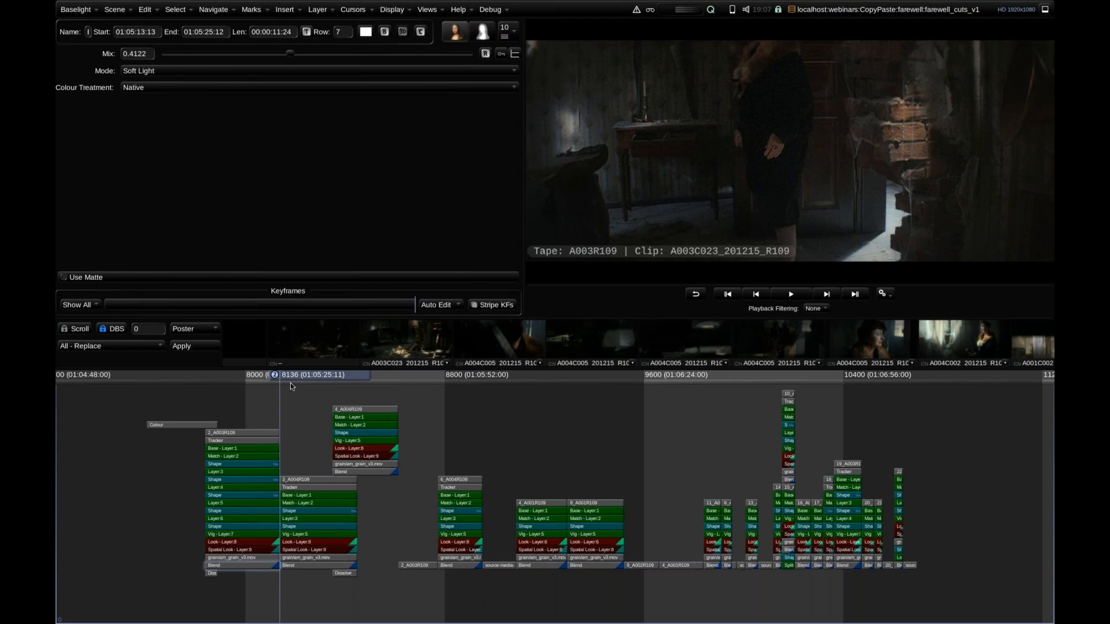
# Go to the ungraded shot around frame 8732 and open the Shots view on the All Shots list.
pyautogui.moveTo(298, 379); pyautogui.dragTo(428, 384)
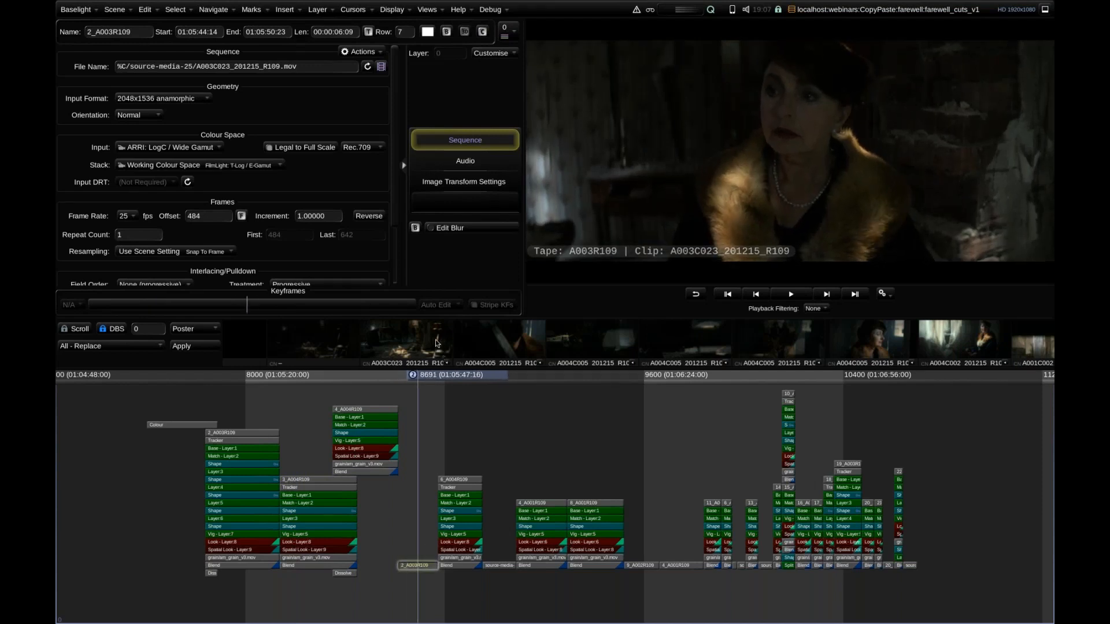
pyautogui.moveTo(435, 374)
pyautogui.mouseDown()
pyautogui.moveTo(427, 377)
pyautogui.moveTo(439, 376)
pyautogui.mouseUp()
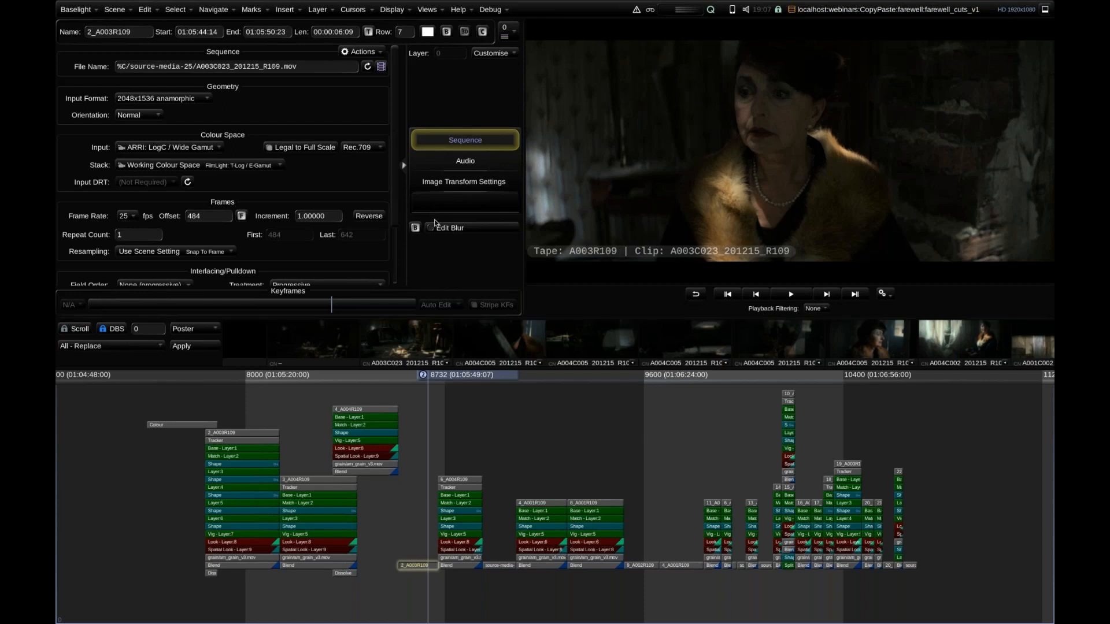
pyautogui.click(430, 11)
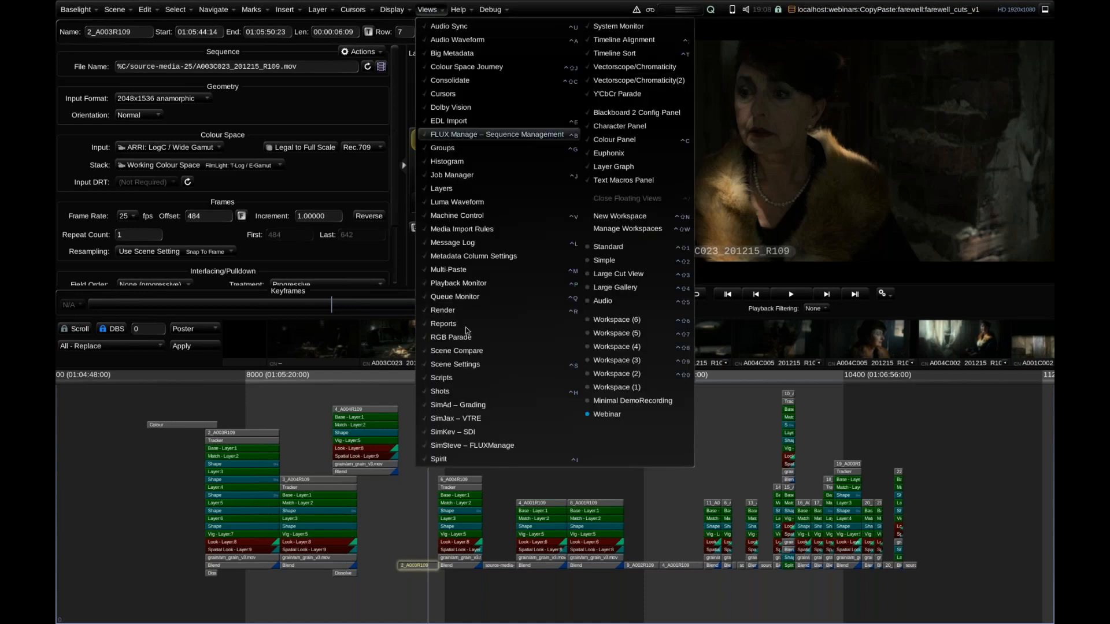
pyautogui.click(464, 396)
pyautogui.click(104, 38)
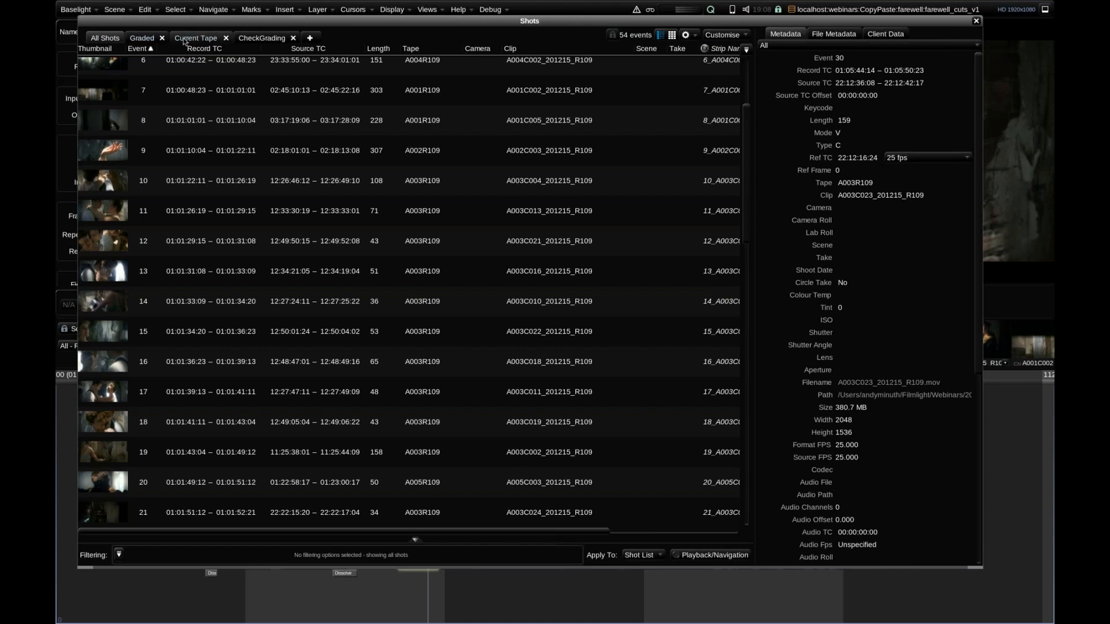
# Set the Graded shot filter to Has Grade: No, rename it UnGraded, and close the Shots view.
pyautogui.click(140, 38)
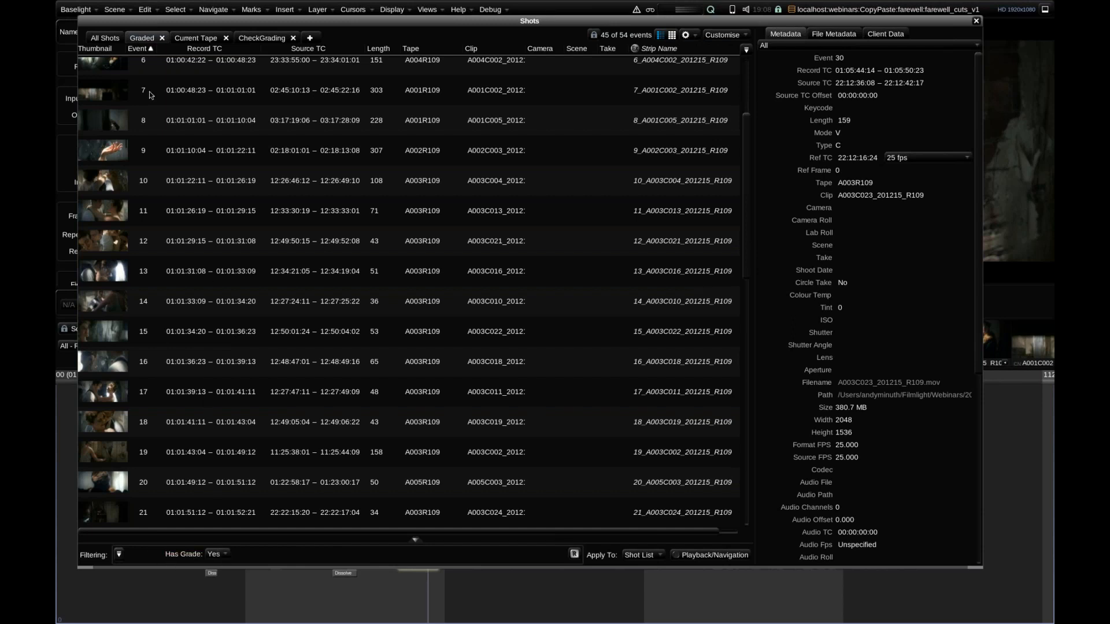
pyautogui.click(218, 555)
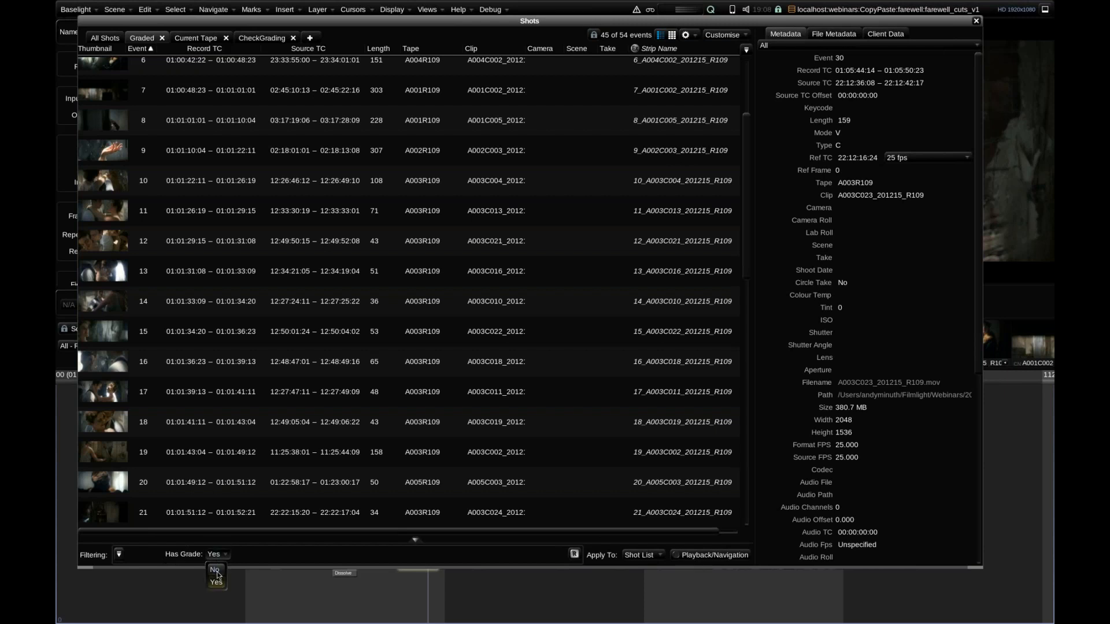
pyautogui.click(217, 571)
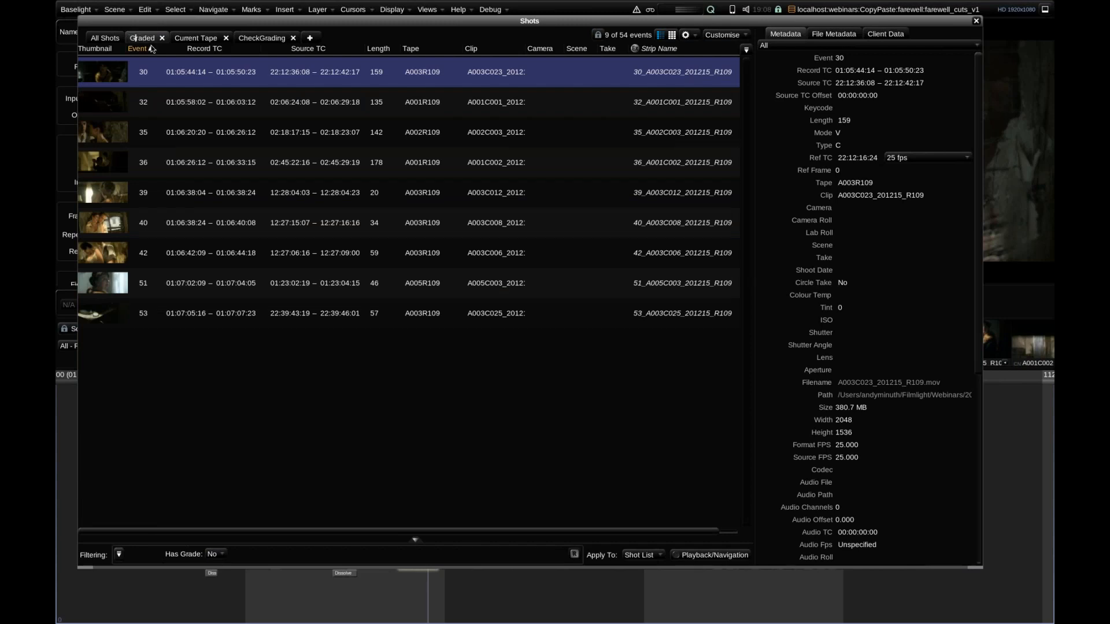
pyautogui.write('Un')
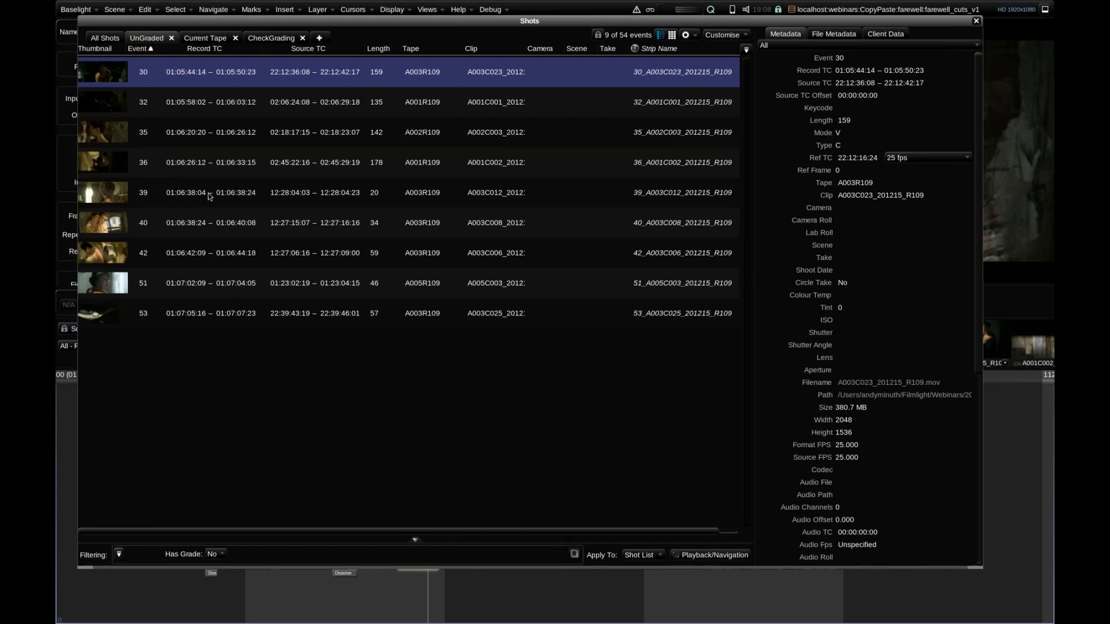
pyautogui.click(976, 22)
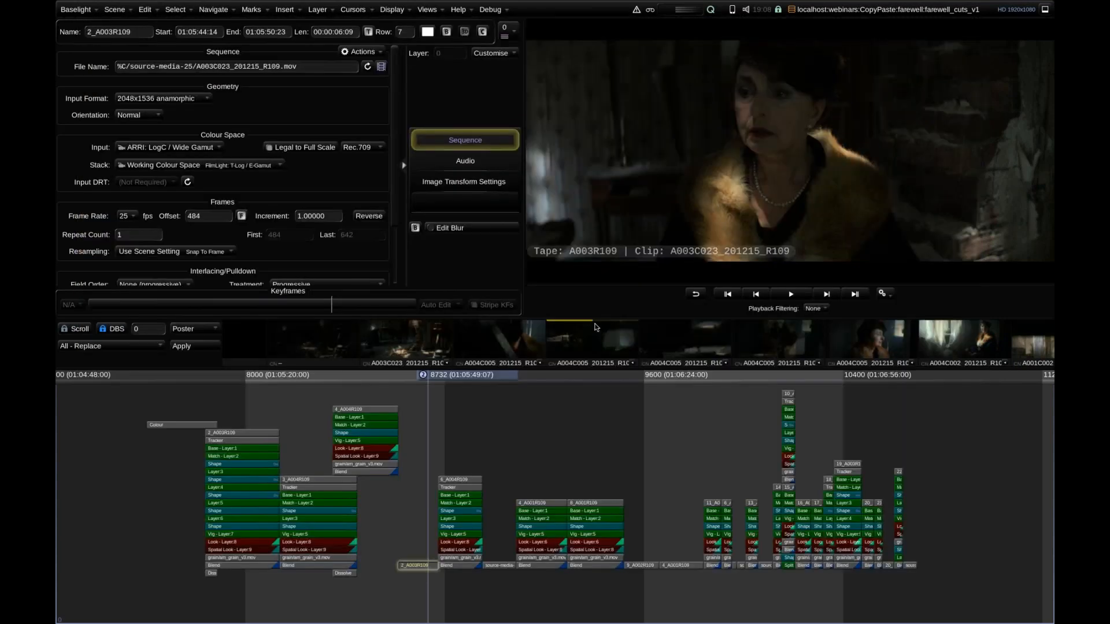
# Set Playback Filtering to UnGraded and step through the filtered shots, returning to the first one at frame 8614.
pyautogui.click(813, 311)
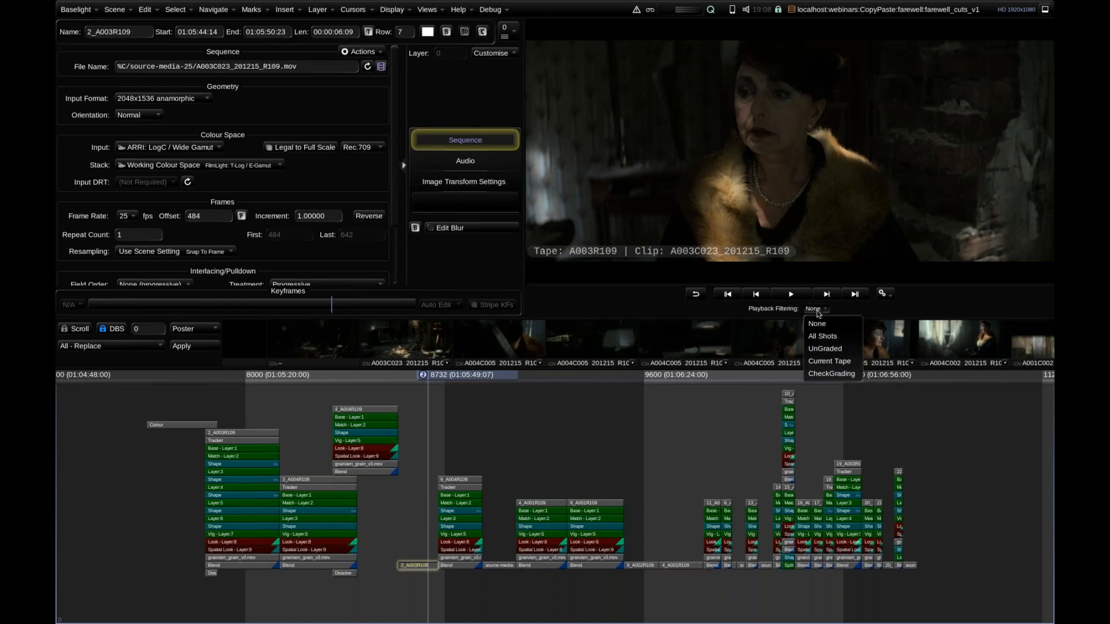
pyautogui.click(831, 349)
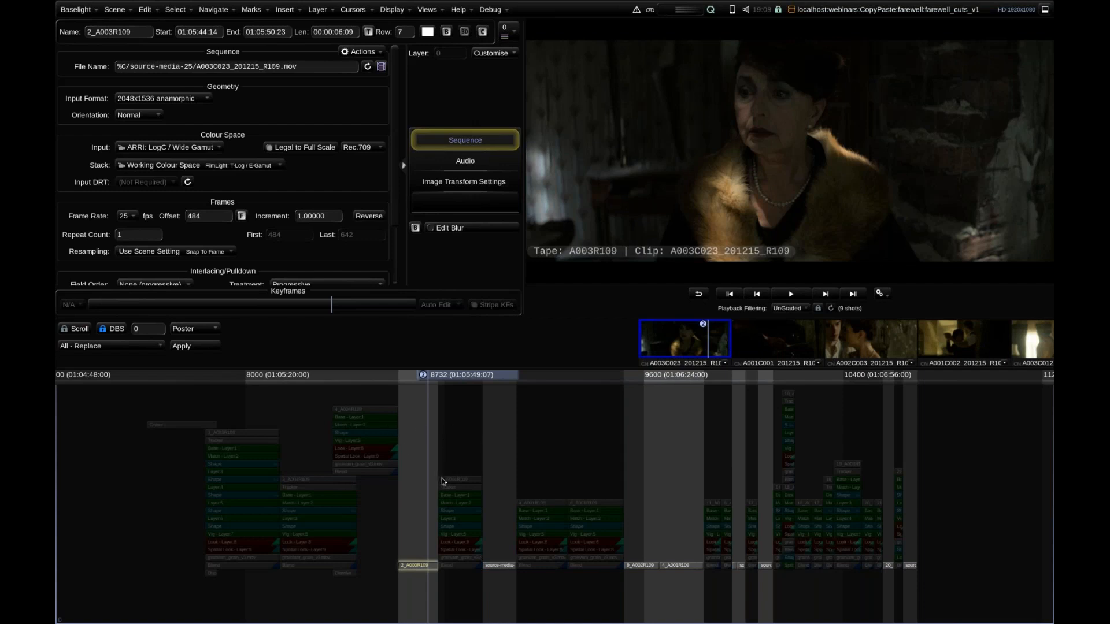
pyautogui.hotkey('ctrl', 'Right')
pyautogui.hotkey('ctrl', 'Right')
pyautogui.hotkey('ctrl', 'Right')
pyautogui.hotkey('ctrl', 'Right')
pyautogui.hotkey('ctrl', 'Right')
pyautogui.hotkey('ctrl', 'Right')
pyautogui.hotkey('ctrl', 'Right')
pyautogui.hotkey('ctrl', 'Right')
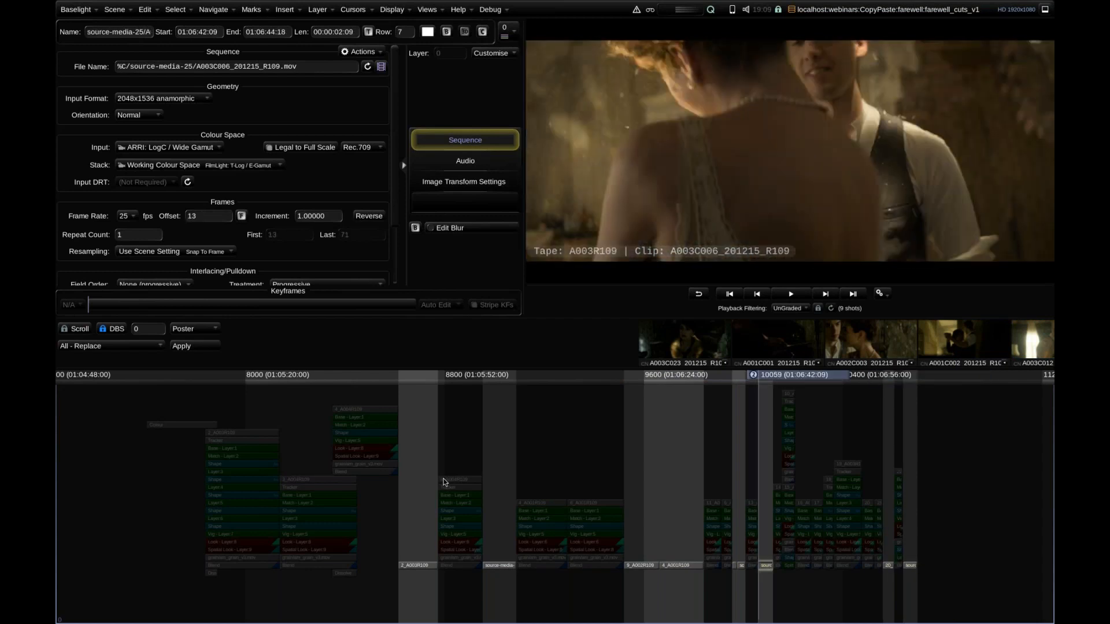
pyautogui.hotkey('ctrl', 'Left')
pyautogui.hotkey('ctrl', 'Left')
pyautogui.hotkey('ctrl', 'Left')
pyautogui.hotkey('ctrl', 'Left')
pyautogui.hotkey('ctrl', 'Left')
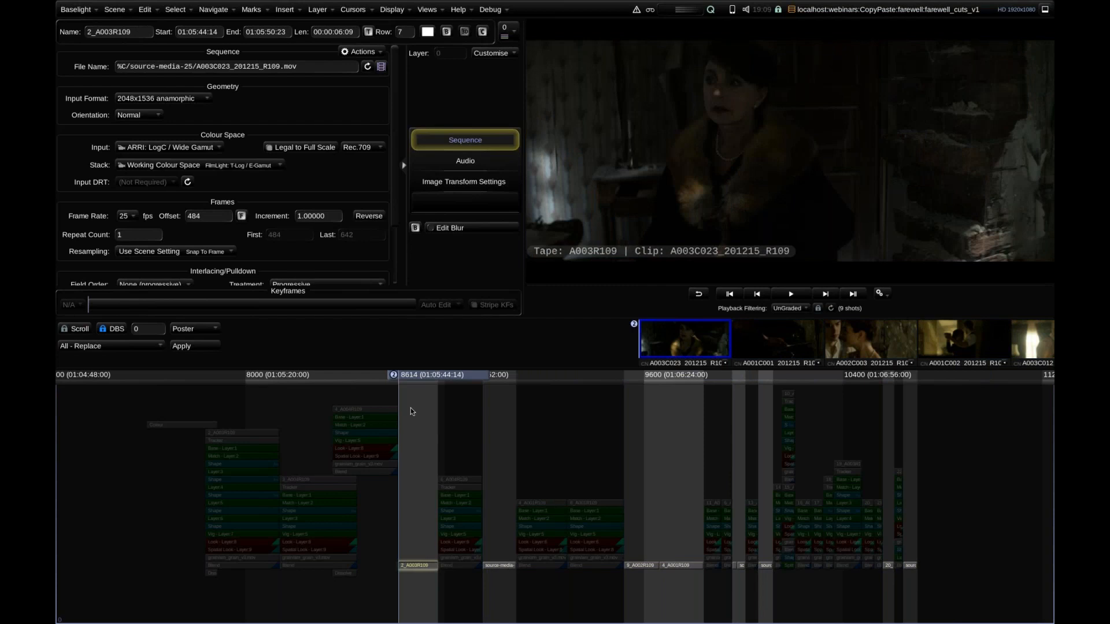
# Select all ungraded strips while obeying playback filtering, move them down to row 0, and reset Playback Filtering to None.
pyautogui.click(147, 10)
pyautogui.click(154, 9)
pyautogui.click(175, 9)
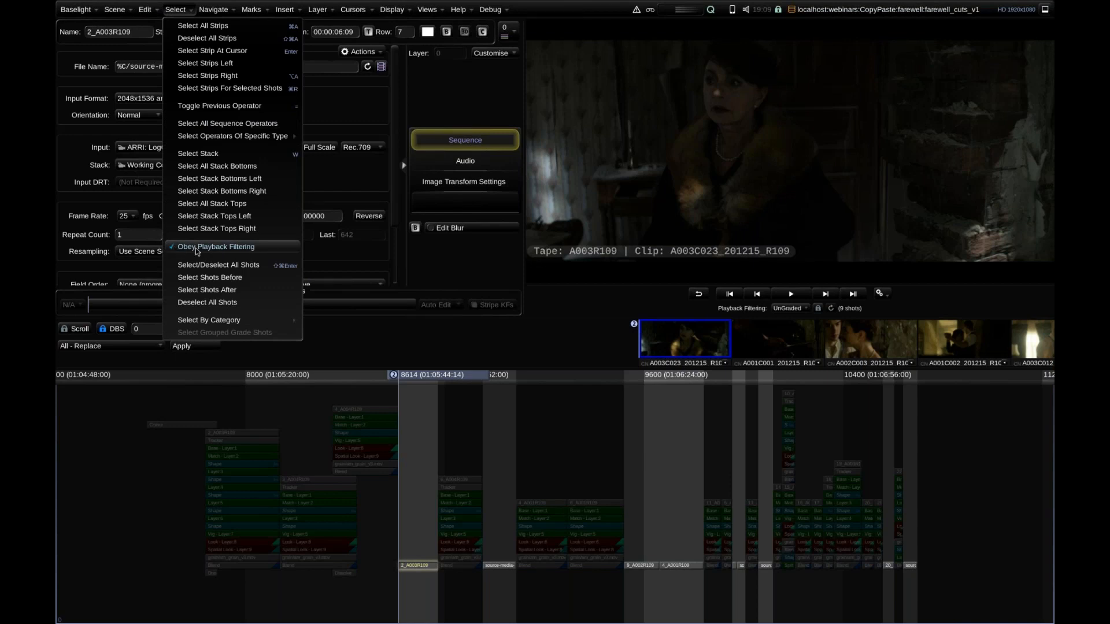
pyautogui.click(176, 10)
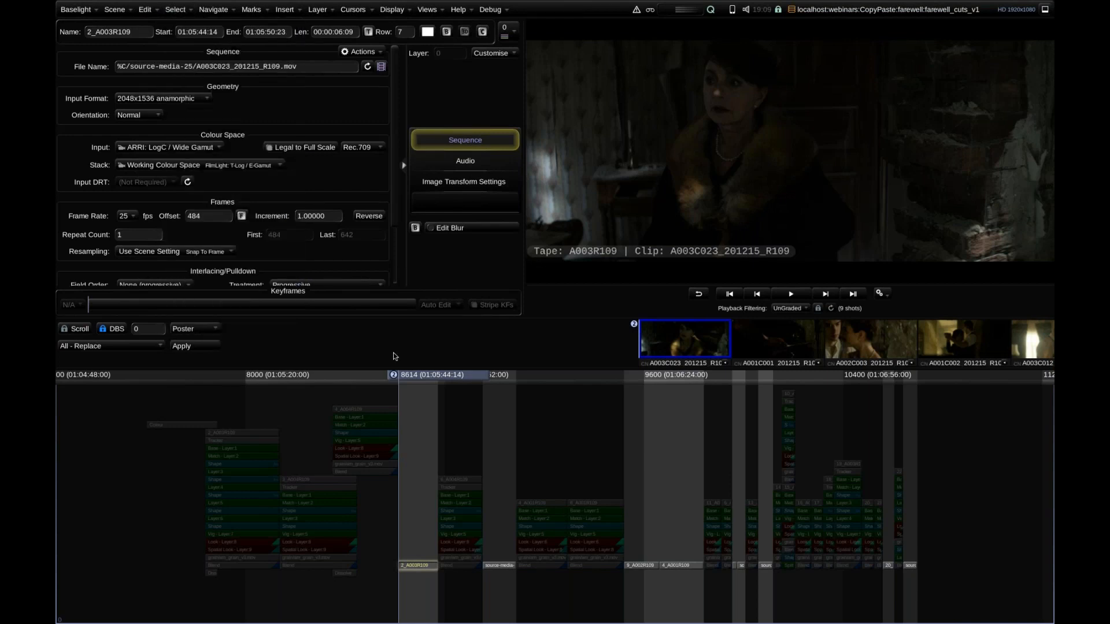
pyautogui.hotkey('ctrl', 'a')
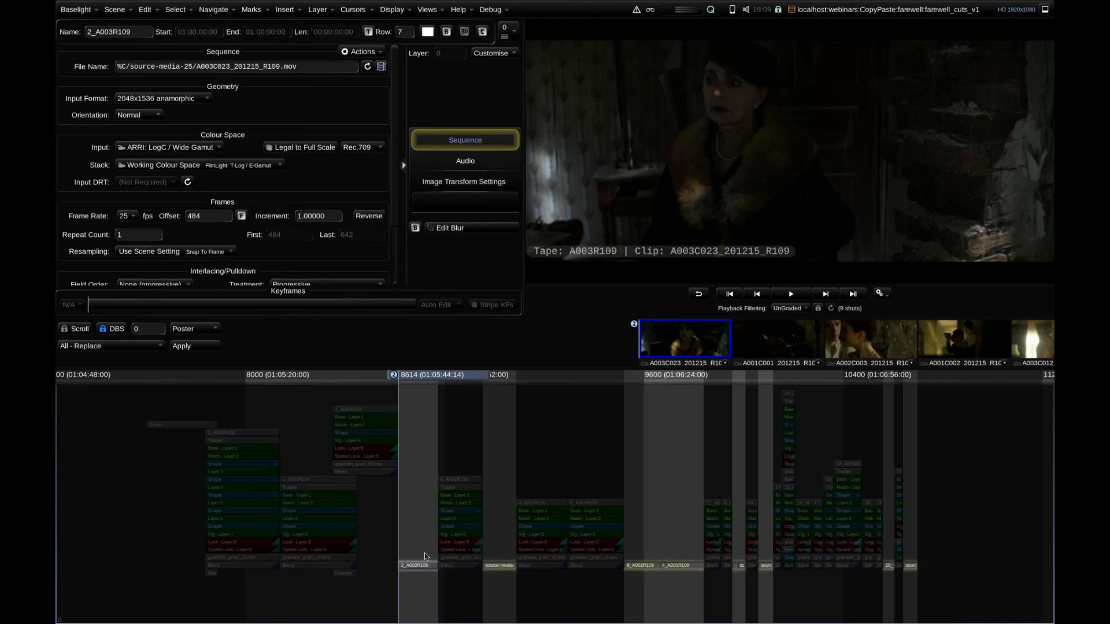
pyautogui.hotkey('ctrl', 'Down')
pyautogui.hotkey('ctrl', 'Down')
pyautogui.hotkey('ctrl', 'Down')
pyautogui.hotkey('ctrl', 'Down')
pyautogui.hotkey('ctrl', 'Down')
pyautogui.hotkey('ctrl', 'Down')
pyautogui.hotkey('ctrl', 'Down')
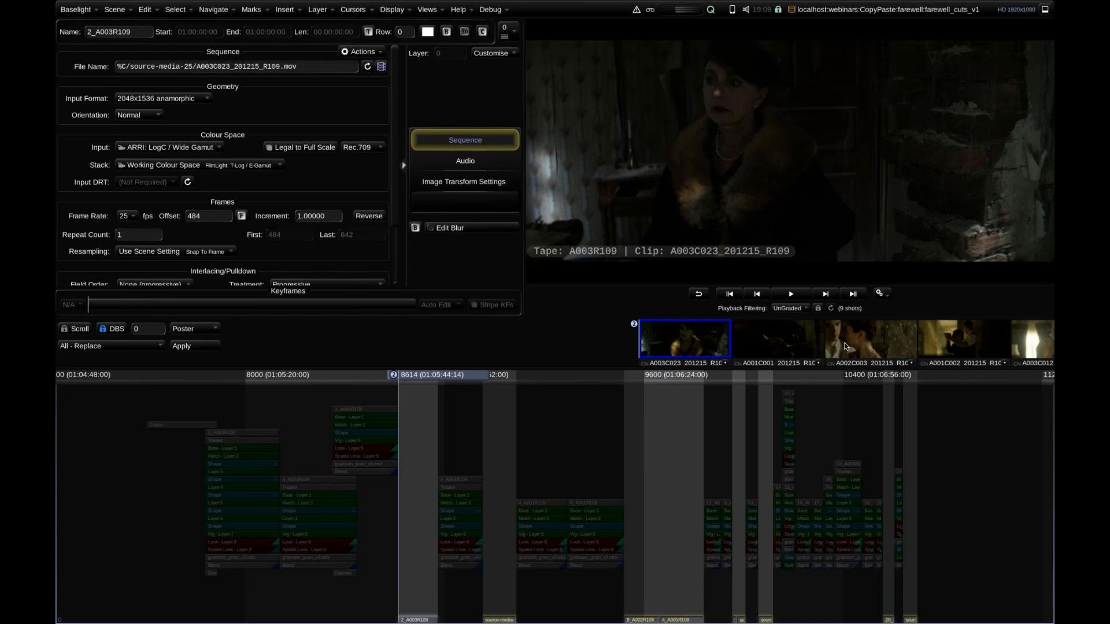
pyautogui.click(790, 308)
pyautogui.click(791, 325)
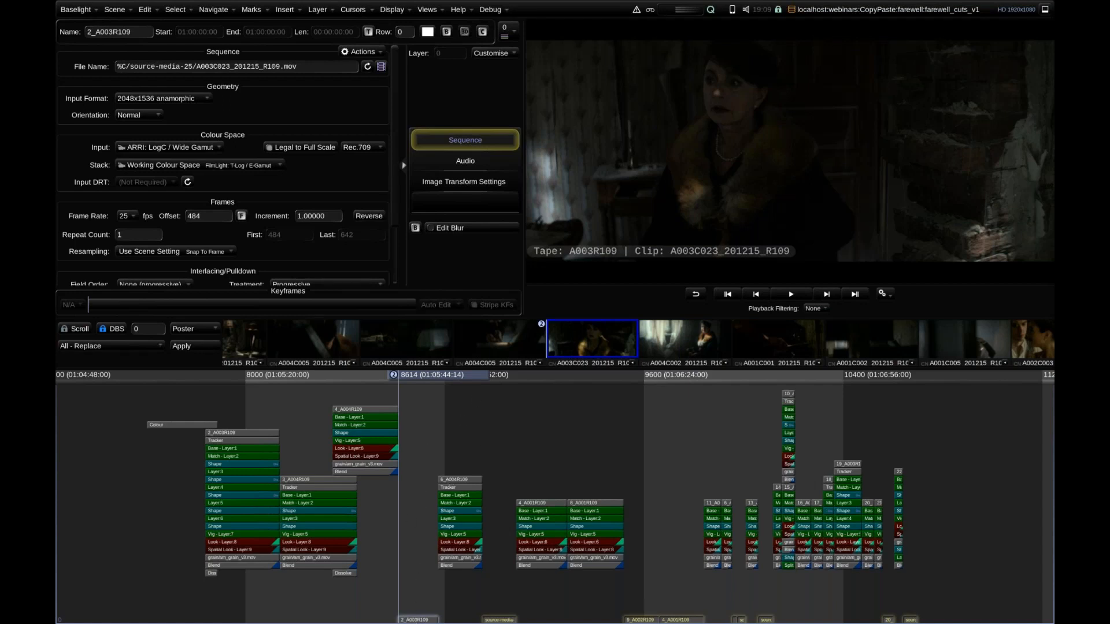
# Multi-Paste the grades onto the selected ungraded shots, matching by Source Clip Name and Ignore Time Ranges, and close the Multi-Paste window.
pyautogui.hotkey('ctrl', 'shift', 'v')
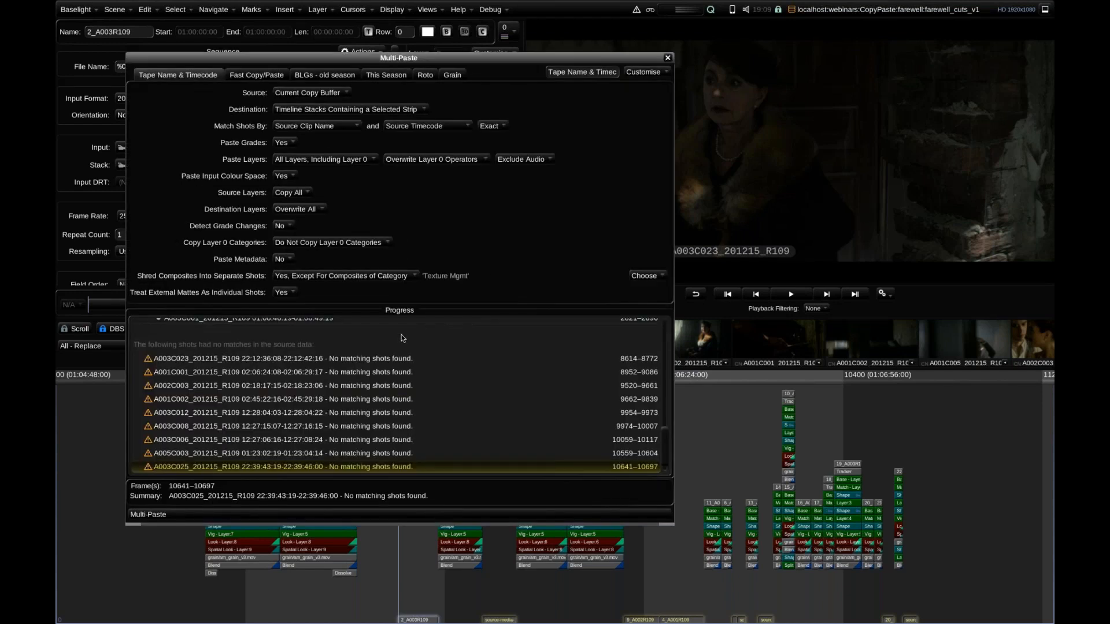
pyautogui.click(426, 127)
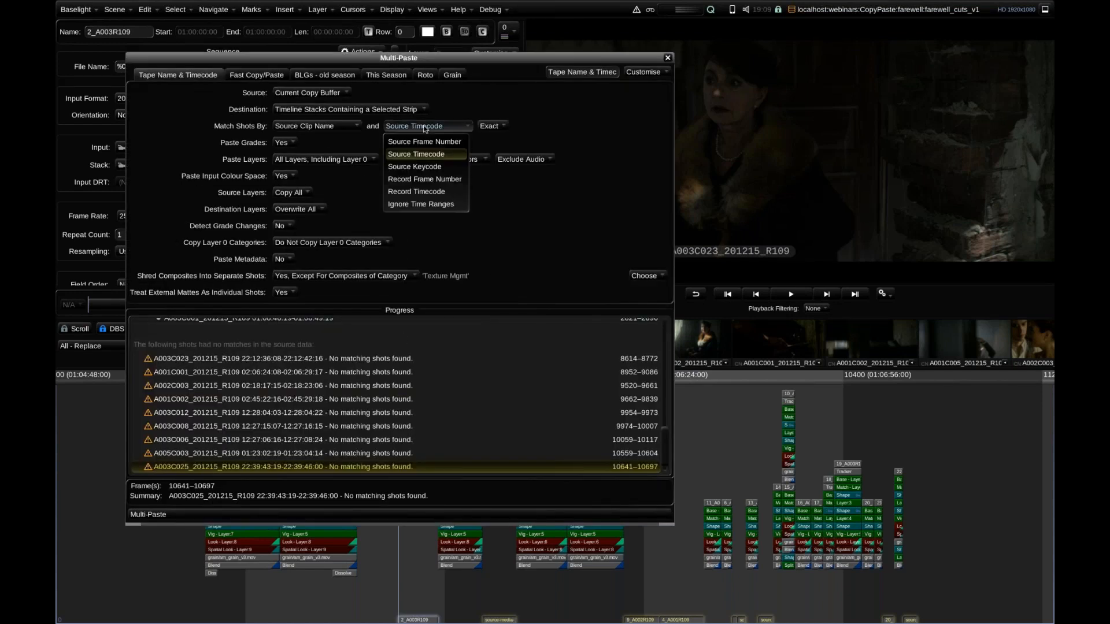
pyautogui.click(421, 204)
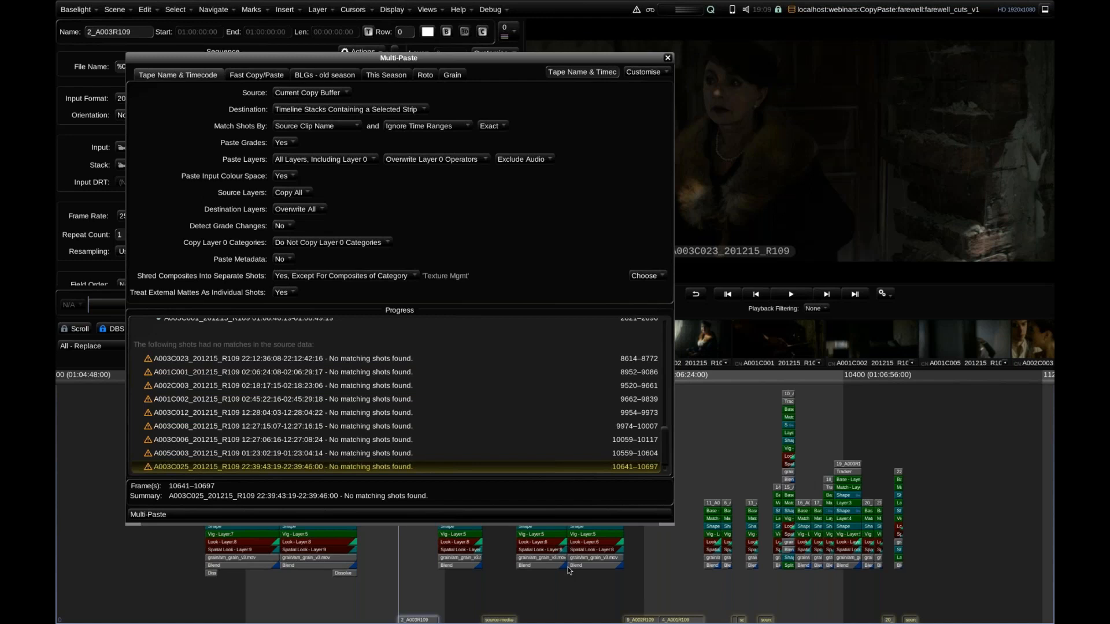
pyautogui.press('Return')
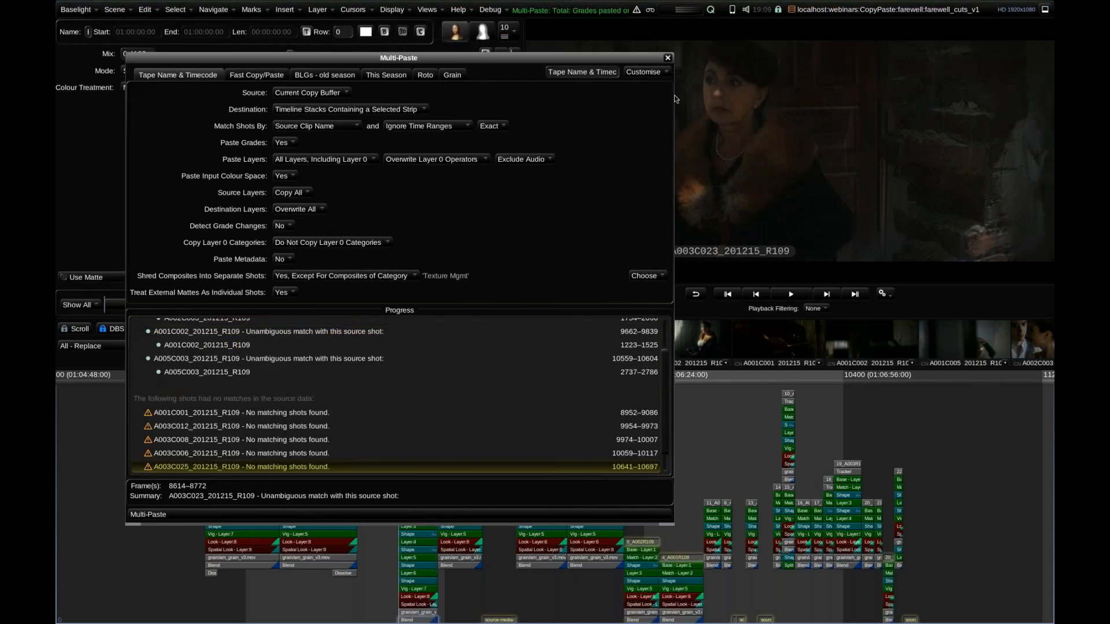
pyautogui.click(667, 58)
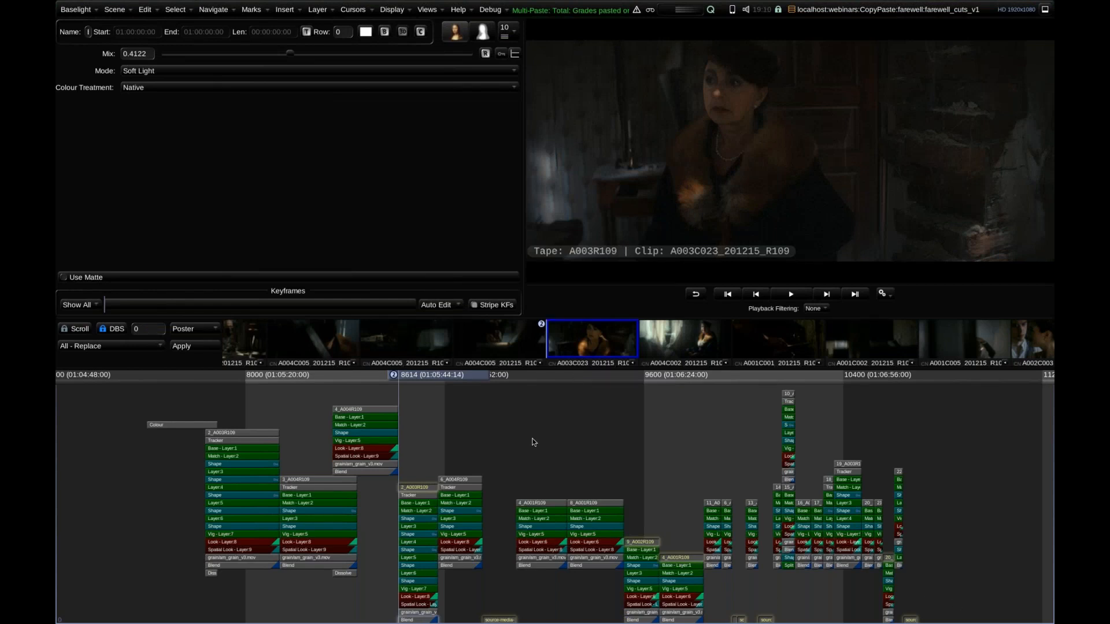
# Check which shots are still ungraded by setting Playback Filtering to UnGraded, and reset it to None.
pyautogui.click(815, 308)
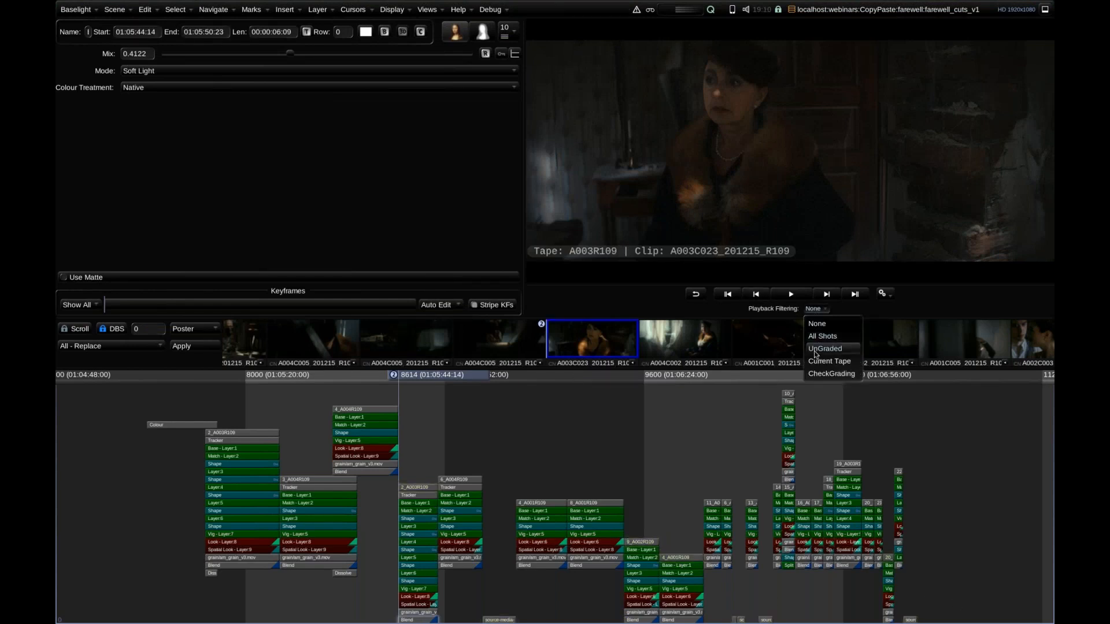
pyautogui.click(825, 349)
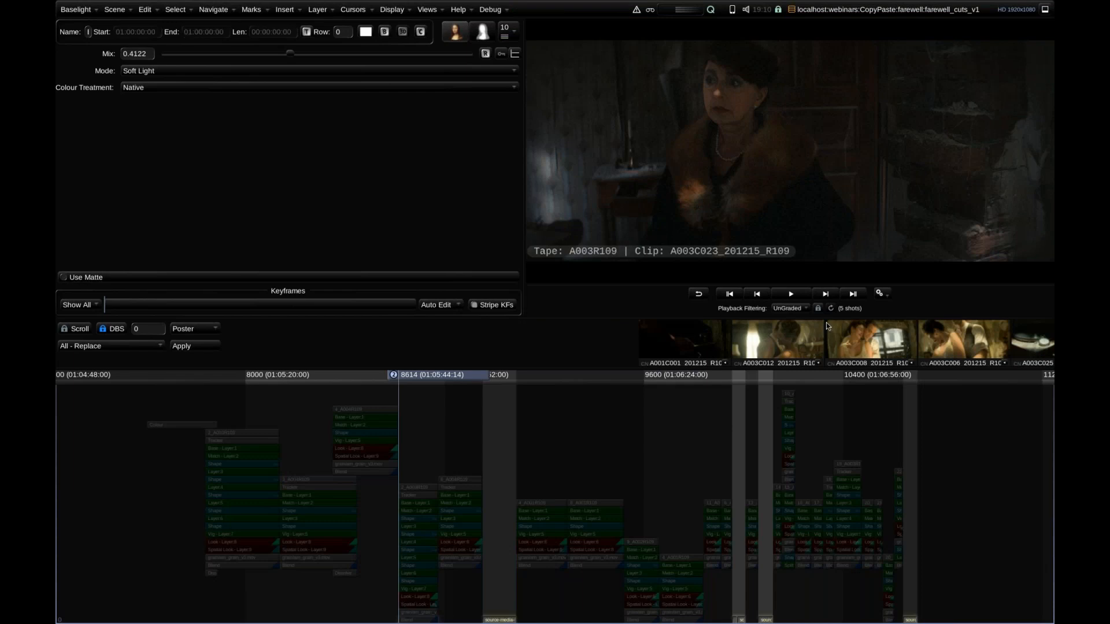
pyautogui.click(789, 308)
pyautogui.click(794, 323)
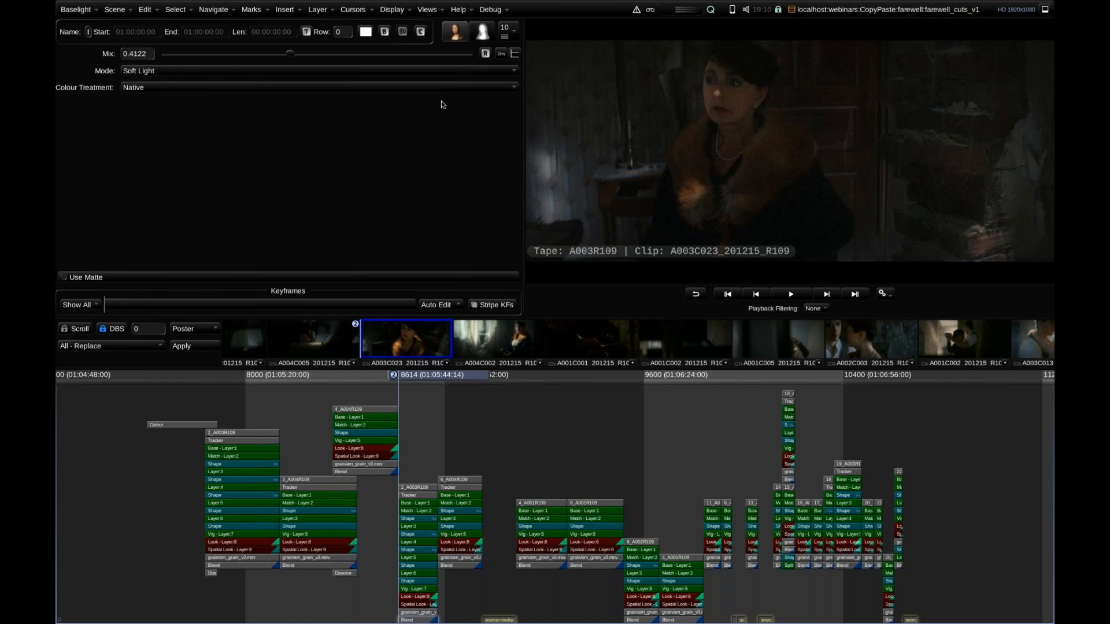
# Multi-Paste the grades onto the selected shots again, matching by Source Tape Name with time ranges ignored, and close the window.
pyautogui.hotkey('ctrl', 'shift', 'v')
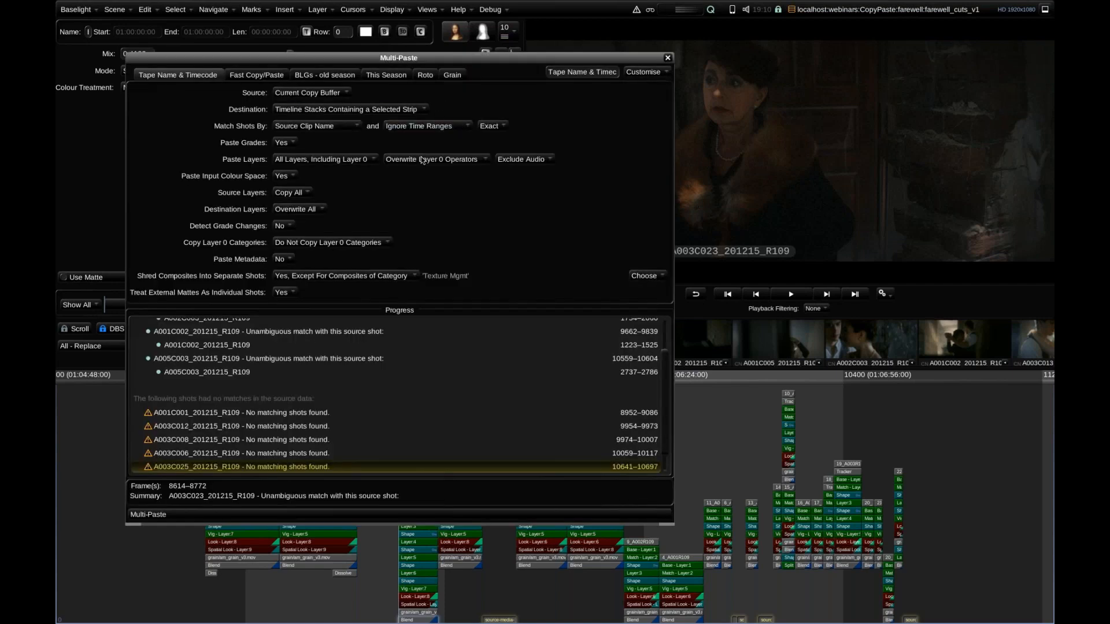
pyautogui.click(322, 127)
pyautogui.click(318, 143)
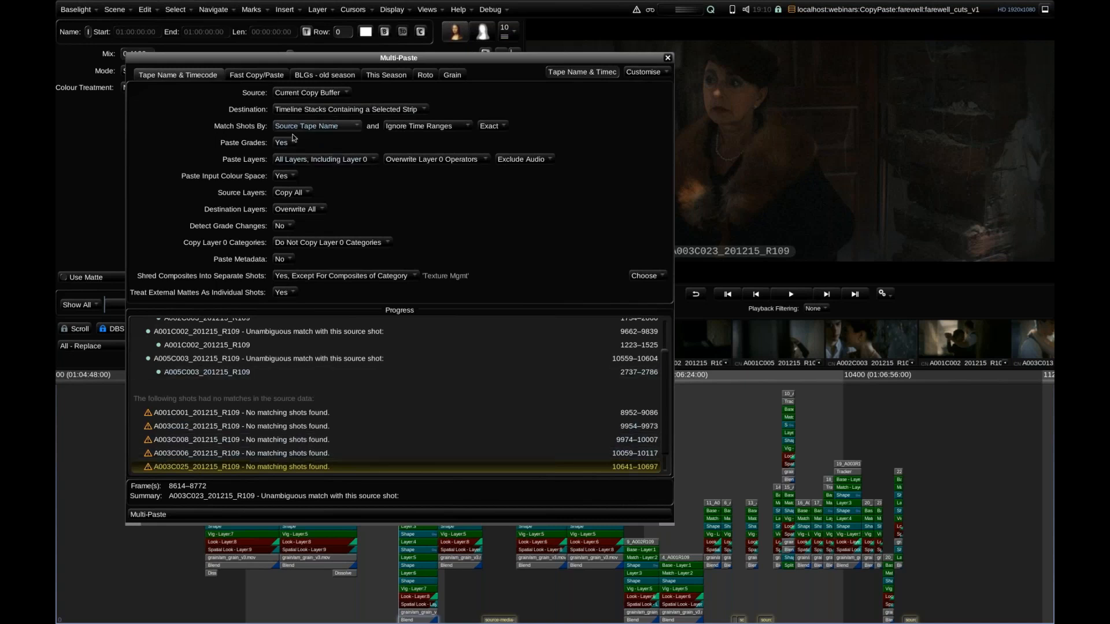
pyautogui.click(397, 516)
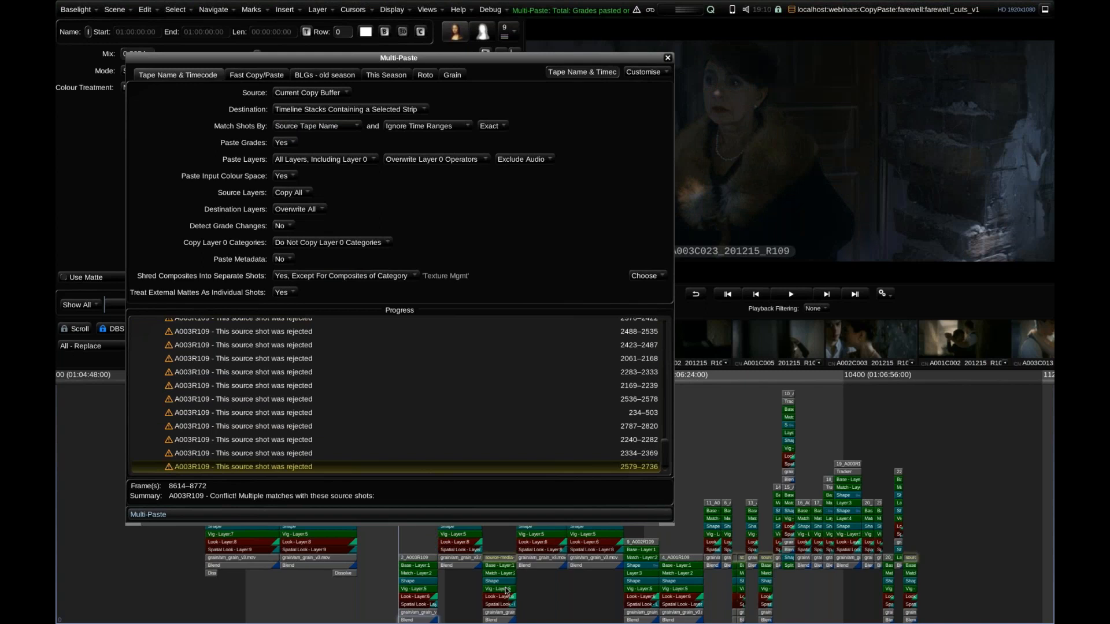
pyautogui.click(668, 58)
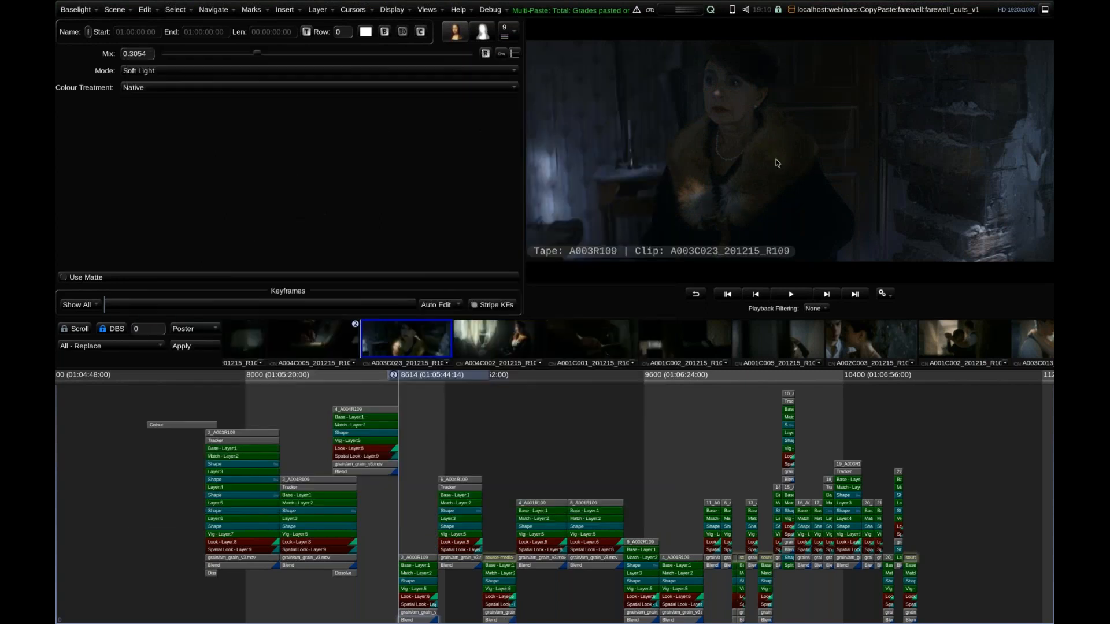
# Go to the old cut's A003C011 shot at frame 2488 and shift its layer 1 Base Grade Balance towards a warm tone.
pyautogui.click(456, 422)
pyautogui.moveTo(521, 432); pyautogui.dragTo(394, 431)
pyautogui.moveTo(549, 412); pyautogui.dragTo(709, 395)
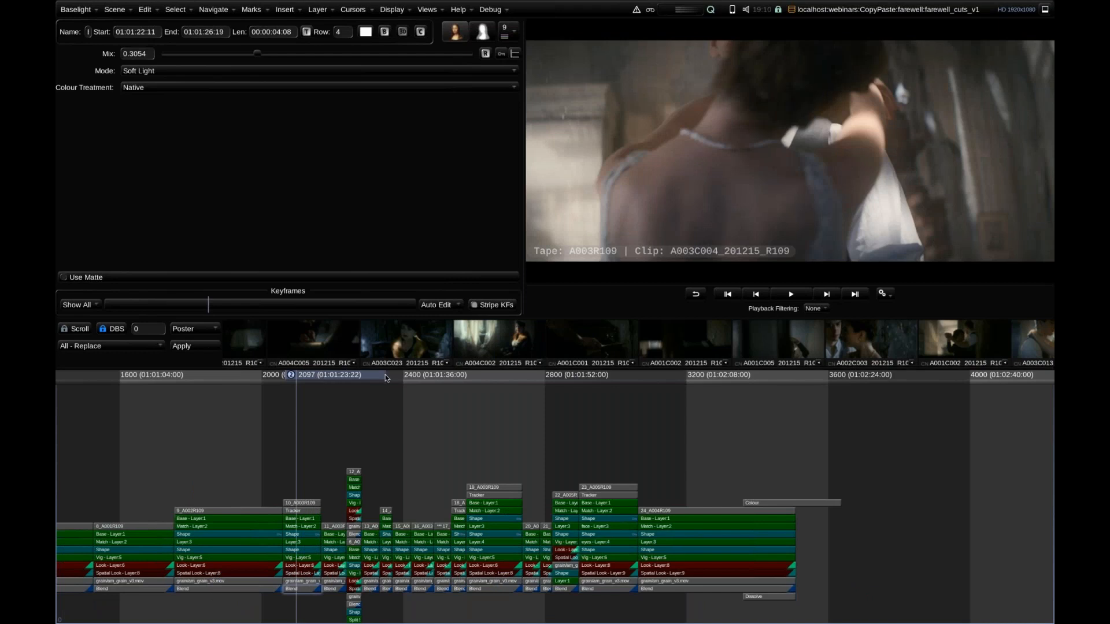
pyautogui.moveTo(385, 376); pyautogui.dragTo(529, 375)
pyautogui.moveTo(436, 418); pyautogui.dragTo(475, 431)
pyautogui.press('Up')
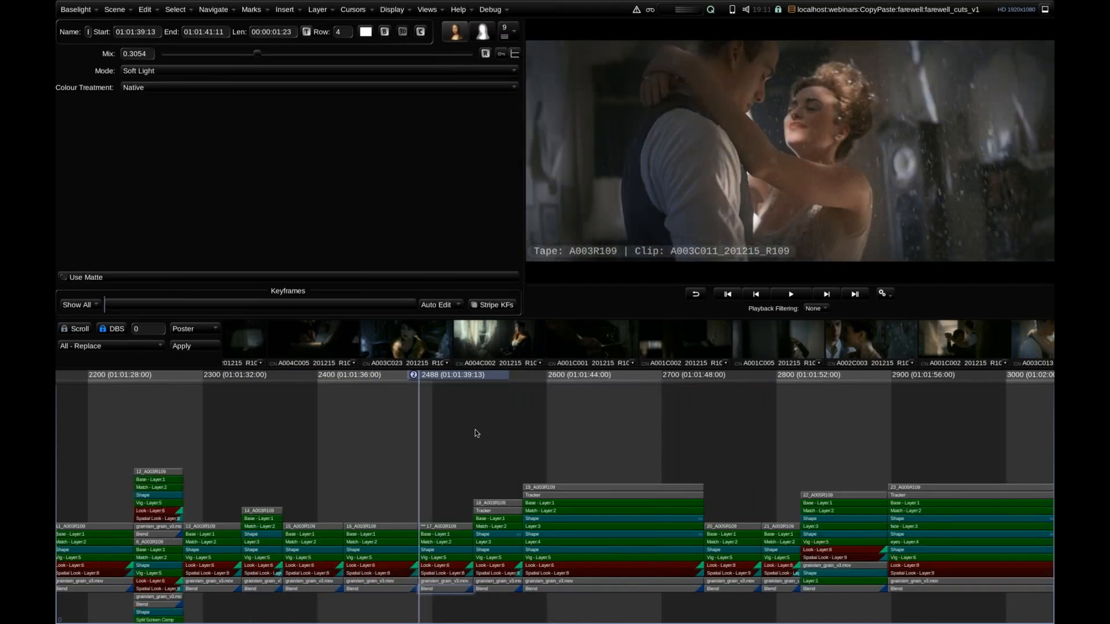
pyautogui.click(447, 538)
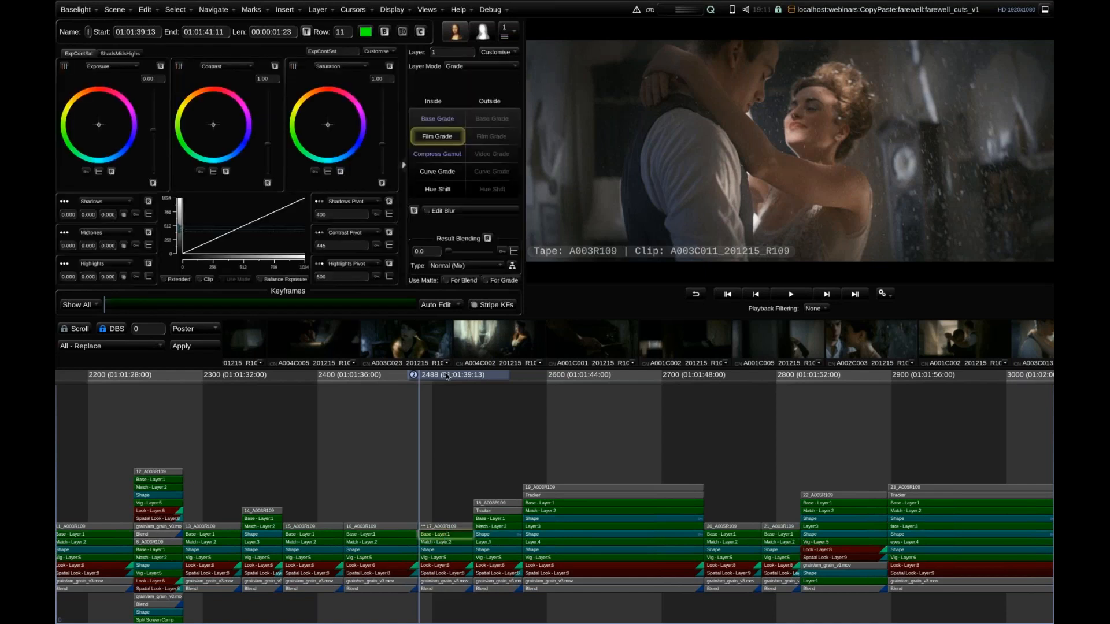
pyautogui.click(433, 118)
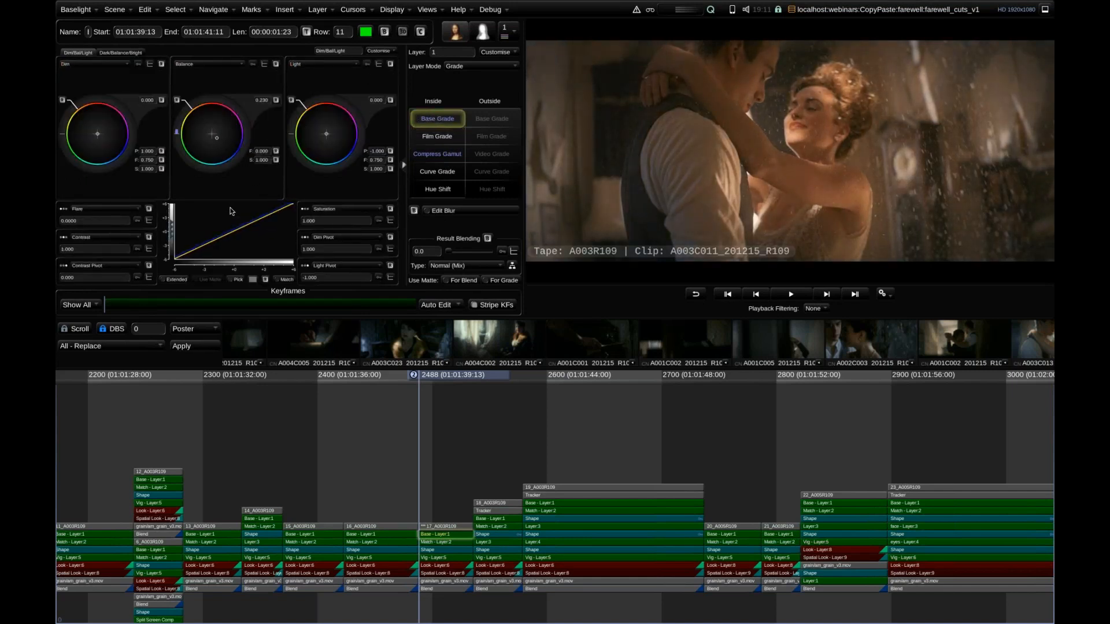
pyautogui.click(446, 496)
# Move the cursor to the start of the new cut around frame 7502 and select all of the new cut's strips.
pyautogui.moveTo(595, 414); pyautogui.dragTo(406, 492)
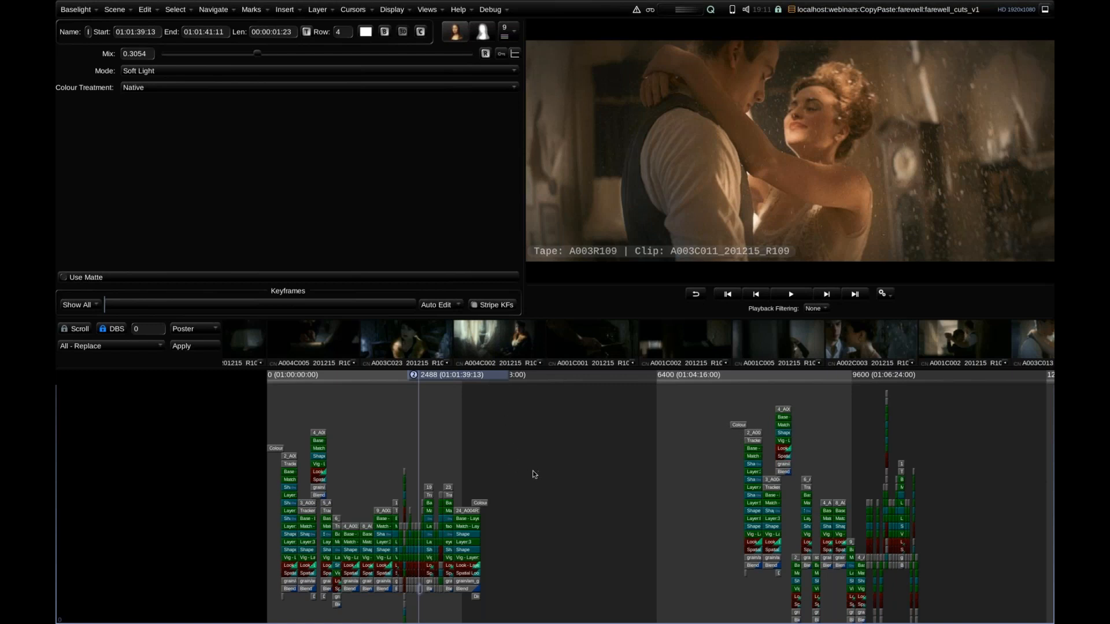
pyautogui.moveTo(547, 472); pyautogui.dragTo(410, 462)
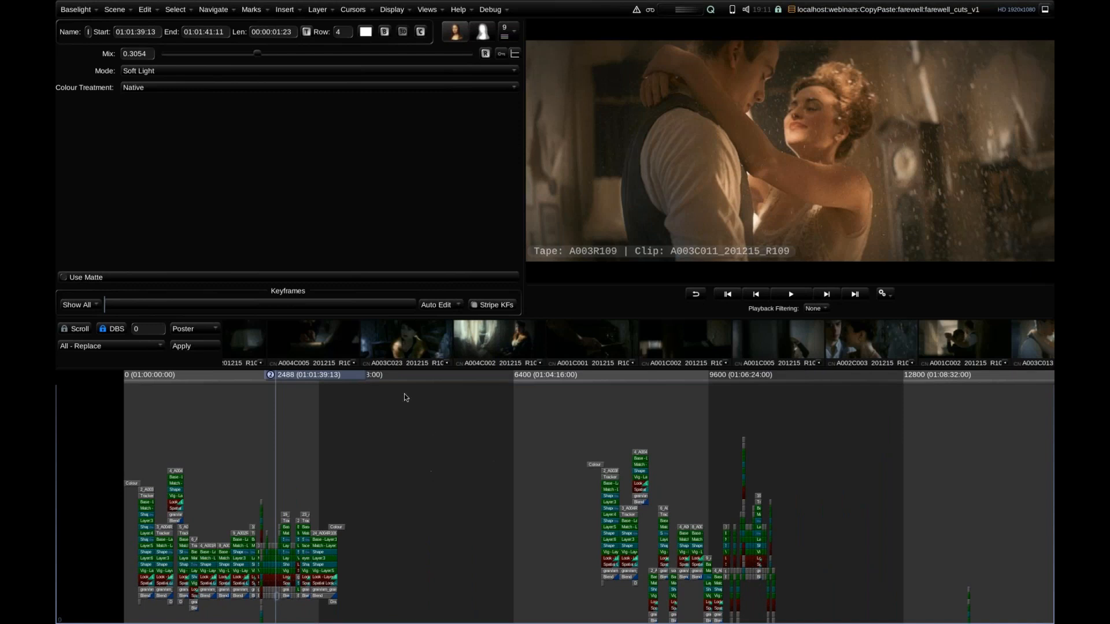
pyautogui.moveTo(407, 394); pyautogui.dragTo(609, 404)
pyautogui.moveTo(827, 412); pyautogui.dragTo(544, 619)
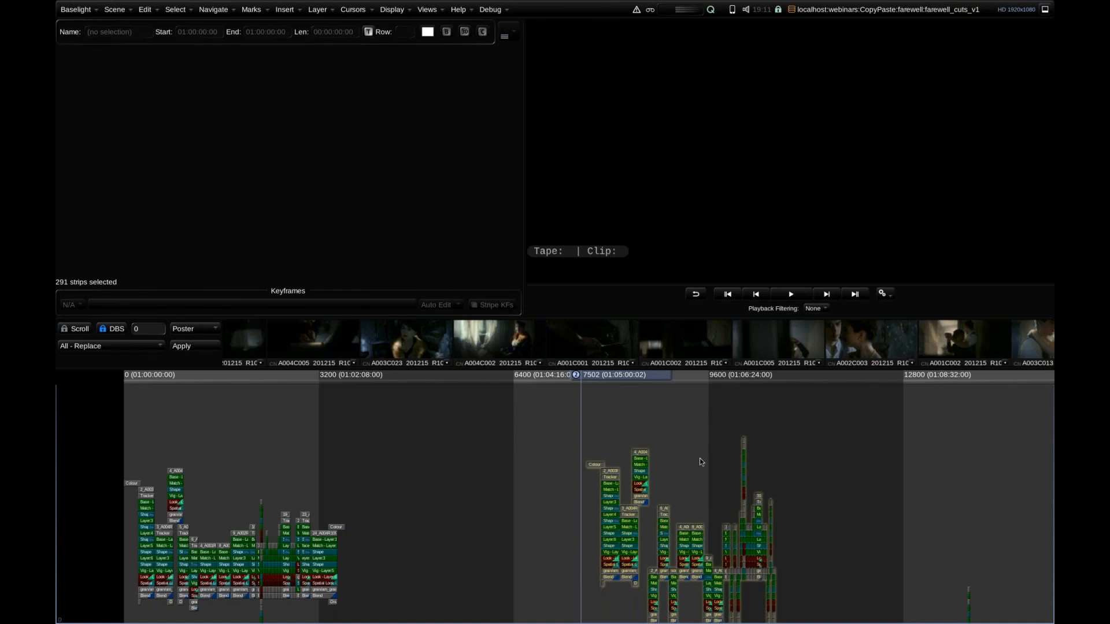
# Set Multi-Paste to detect grade changes, marking changed shots with the Check Grading category.
pyautogui.hotkey('ctrl', 'shift', 'v')
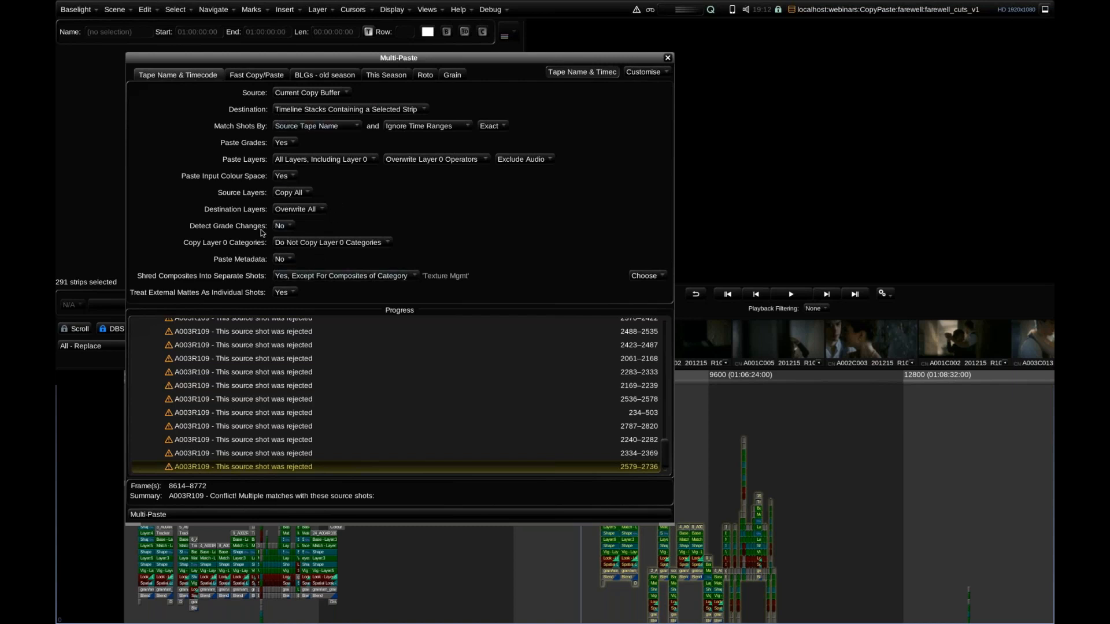
pyautogui.click(284, 225)
pyautogui.click(283, 240)
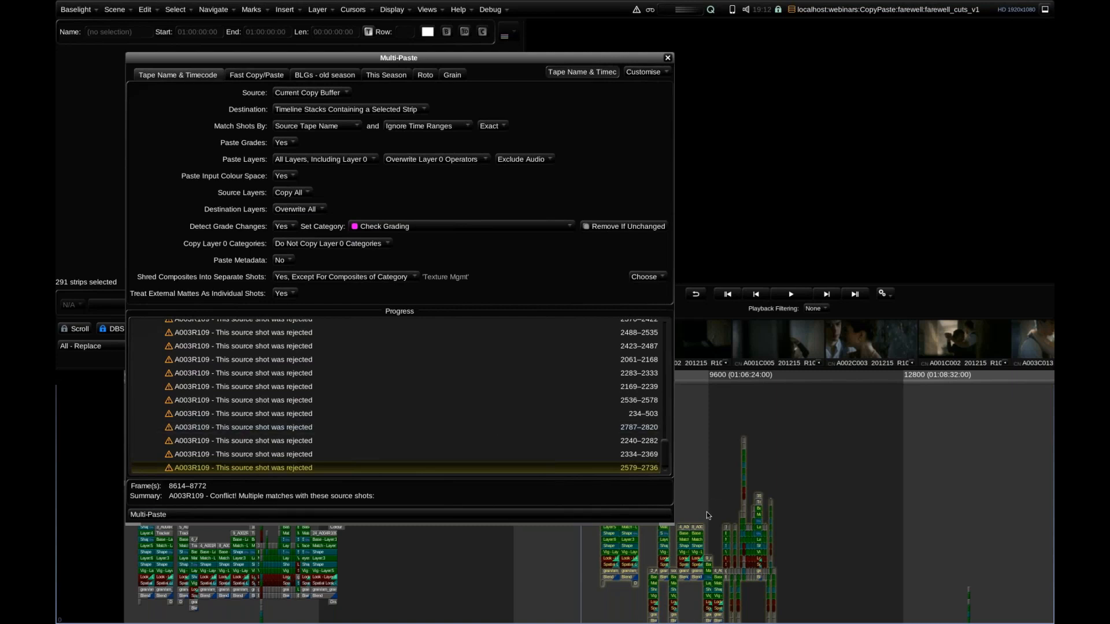
# Multi-Paste the changed grade, matching shots by Source Clip Name and Source Timecode, and close the window.
pyautogui.click(328, 129)
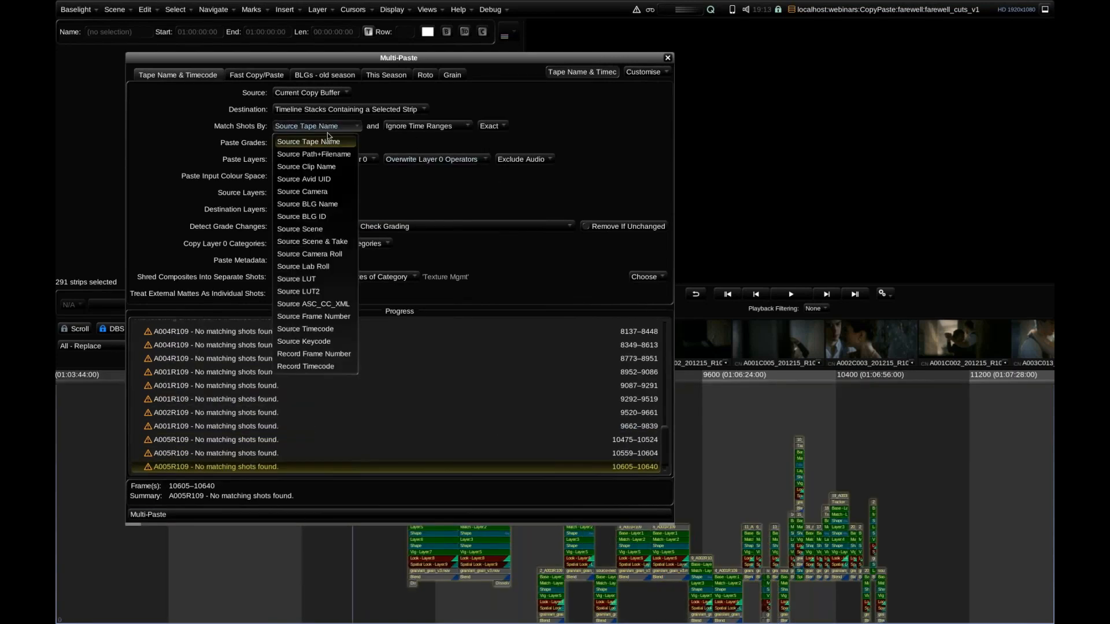
pyautogui.click(321, 166)
pyautogui.click(413, 127)
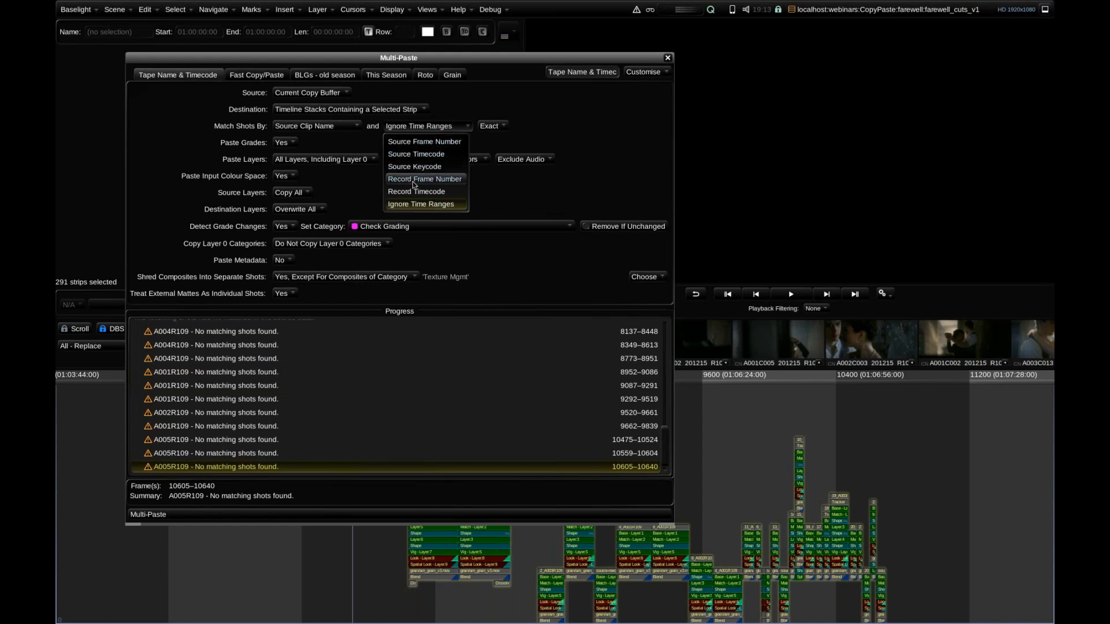
pyautogui.click(417, 153)
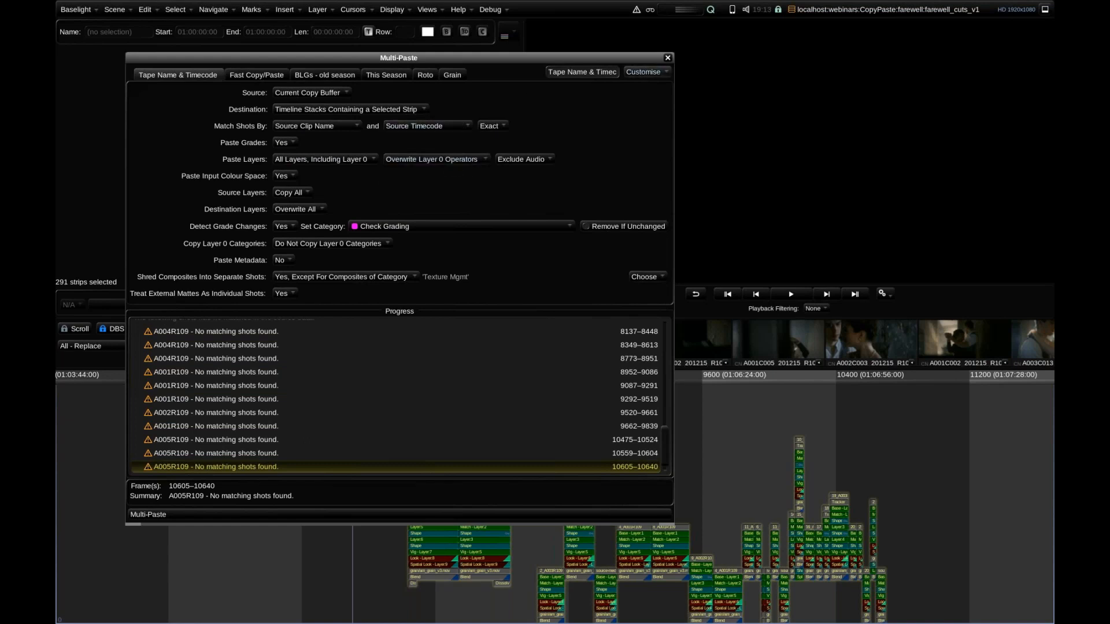
pyautogui.click(668, 58)
# Set Playback Filtering to CheckGrading and examine the flagged shot at frame 10272 and its category marker in the timeline.
pyautogui.click(815, 309)
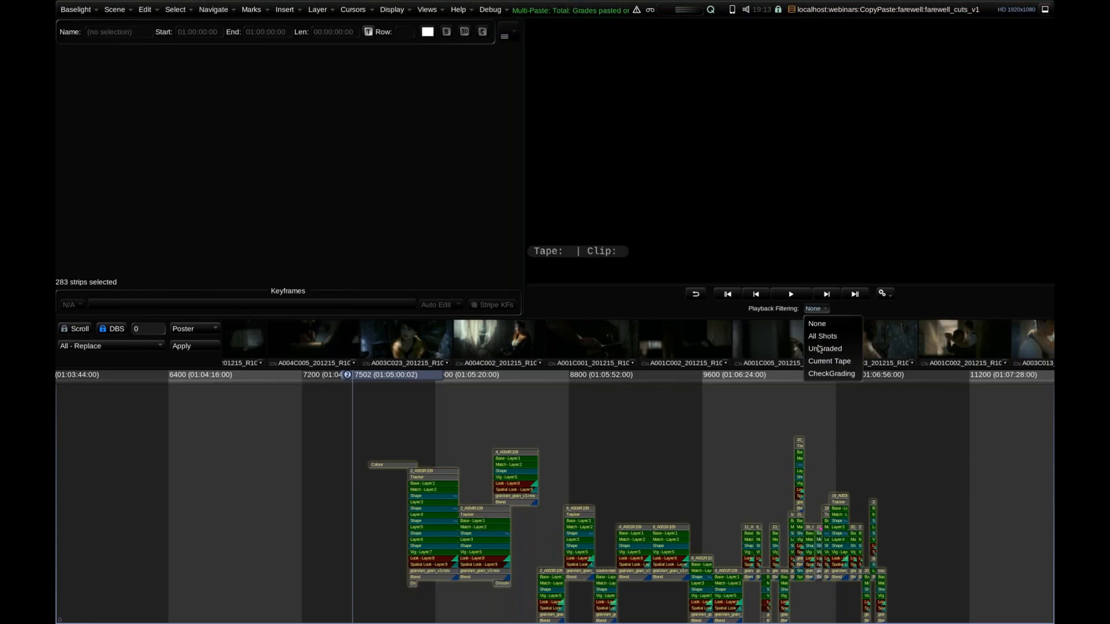
pyautogui.click(817, 374)
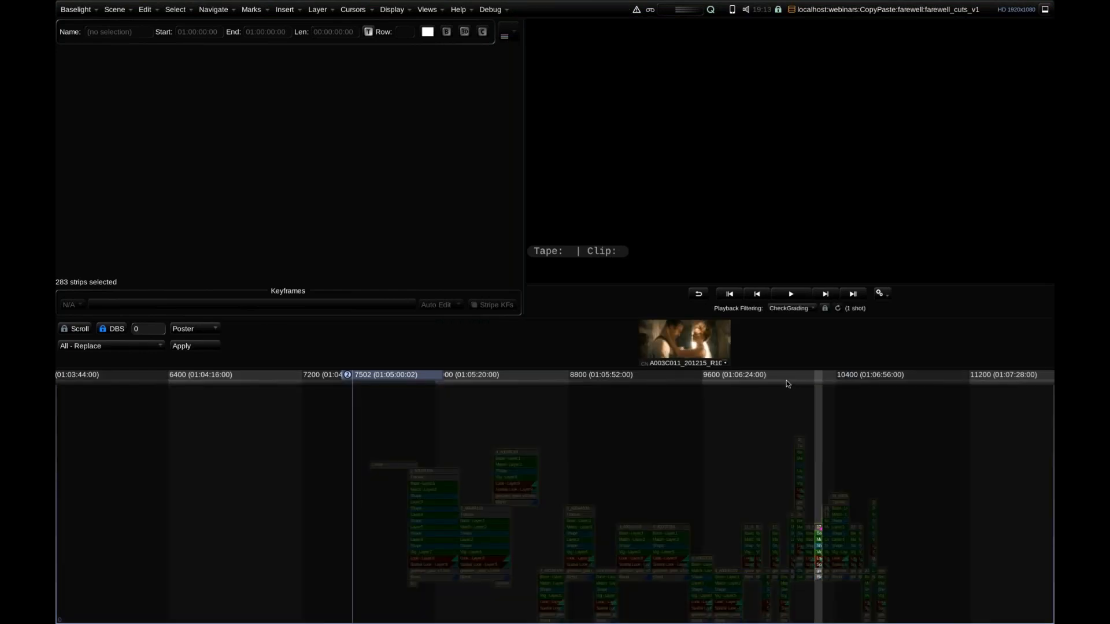
pyautogui.scroll(10, 771, 444)
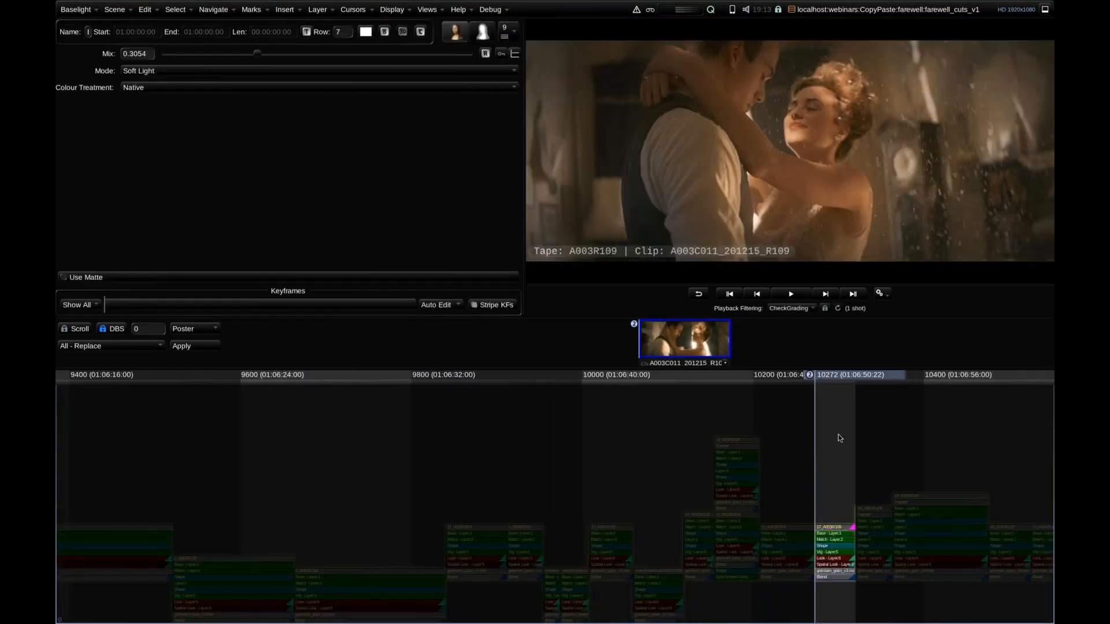
pyautogui.scroll(2, 886, 435)
pyautogui.moveTo(885, 434); pyautogui.dragTo(466, 471)
pyautogui.scroll(6, 503, 465)
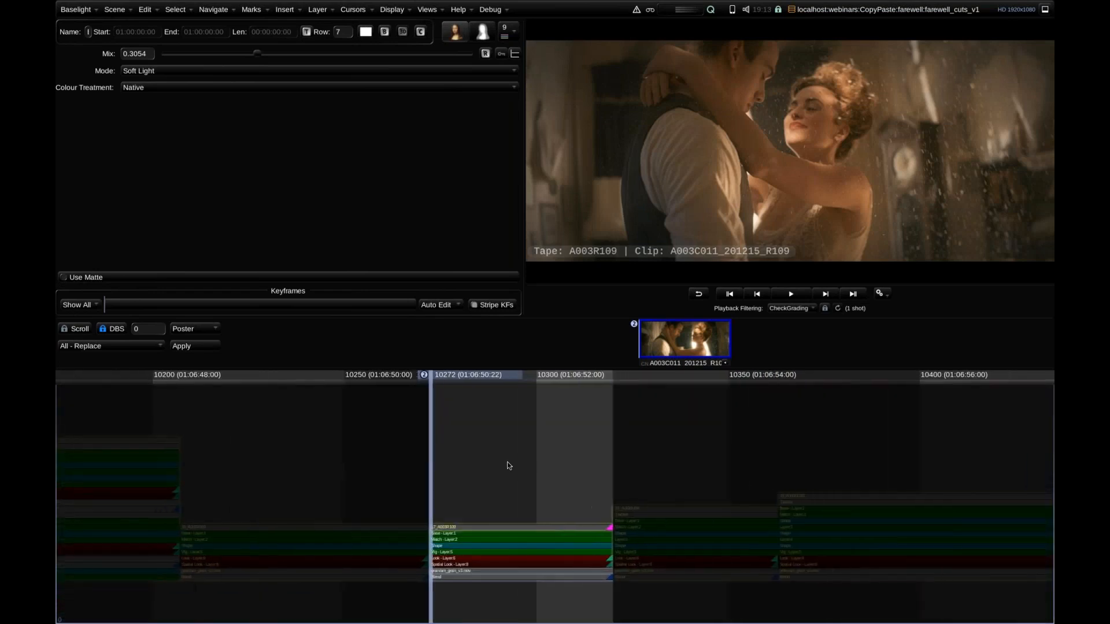
pyautogui.scroll(4, 514, 448)
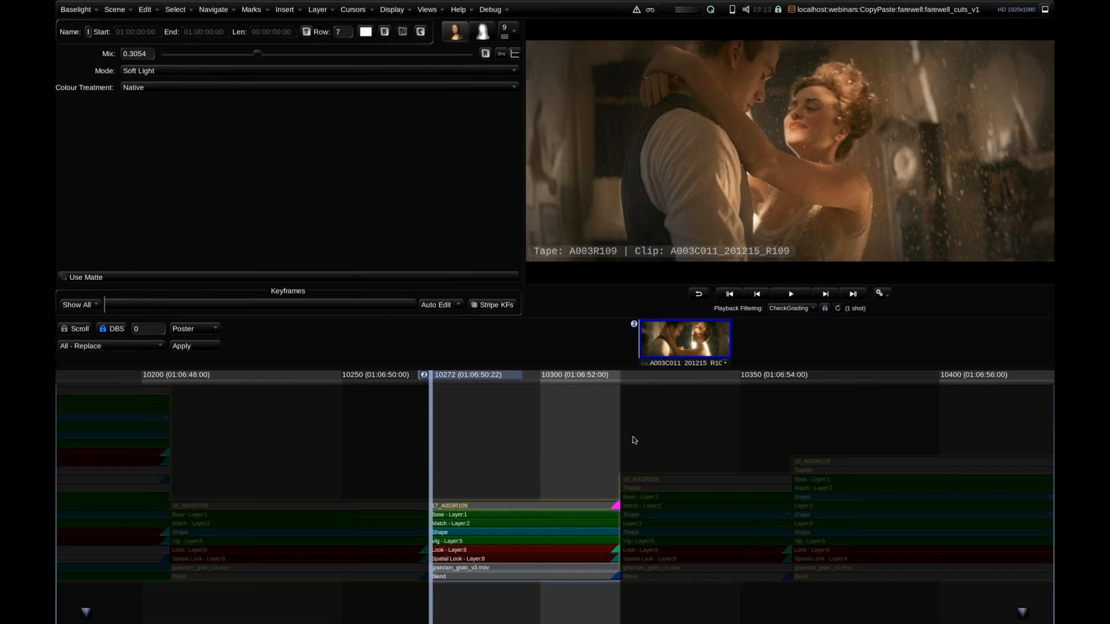
pyautogui.scroll(-8, 539, 425)
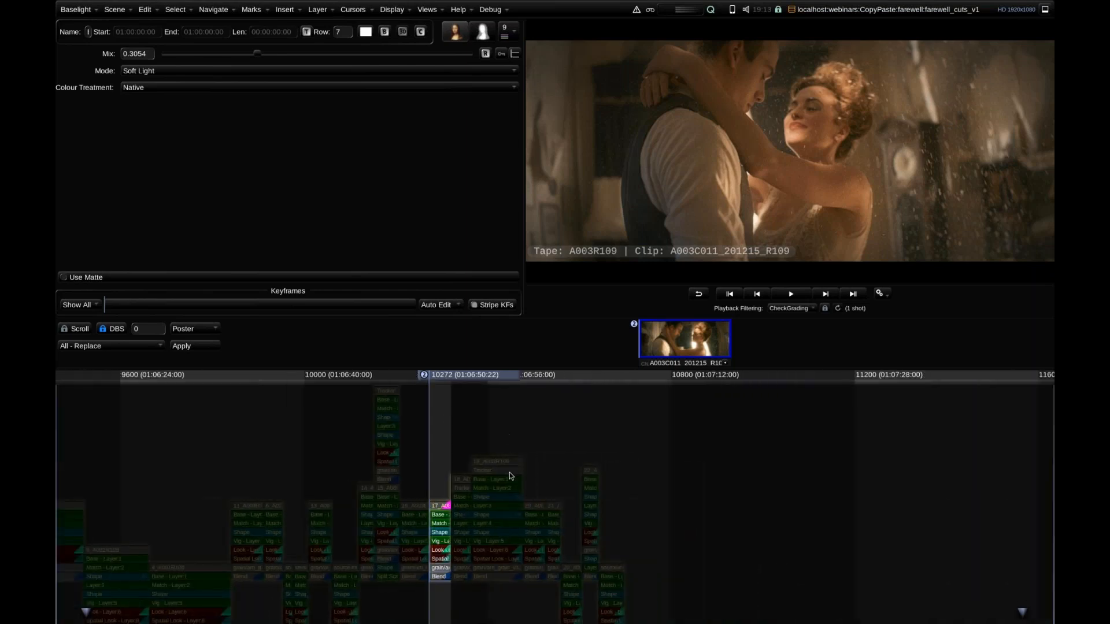
pyautogui.scroll(-5, 468, 457)
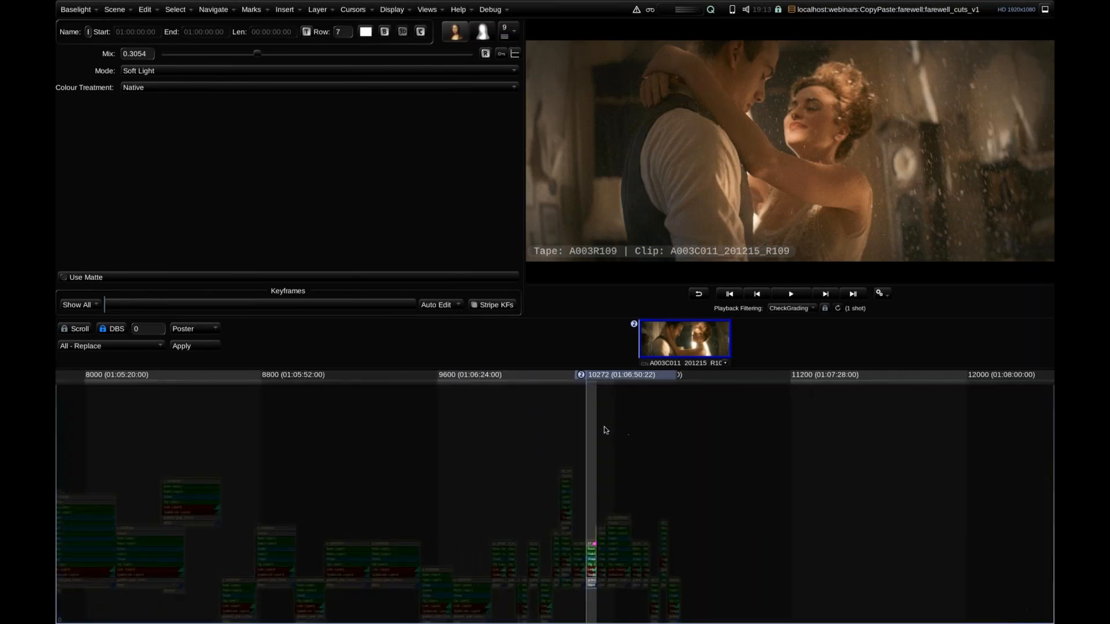
# Reset Playback Filtering to None and view the flagged shot among its neighbouring strips in the new cut.
pyautogui.click(791, 308)
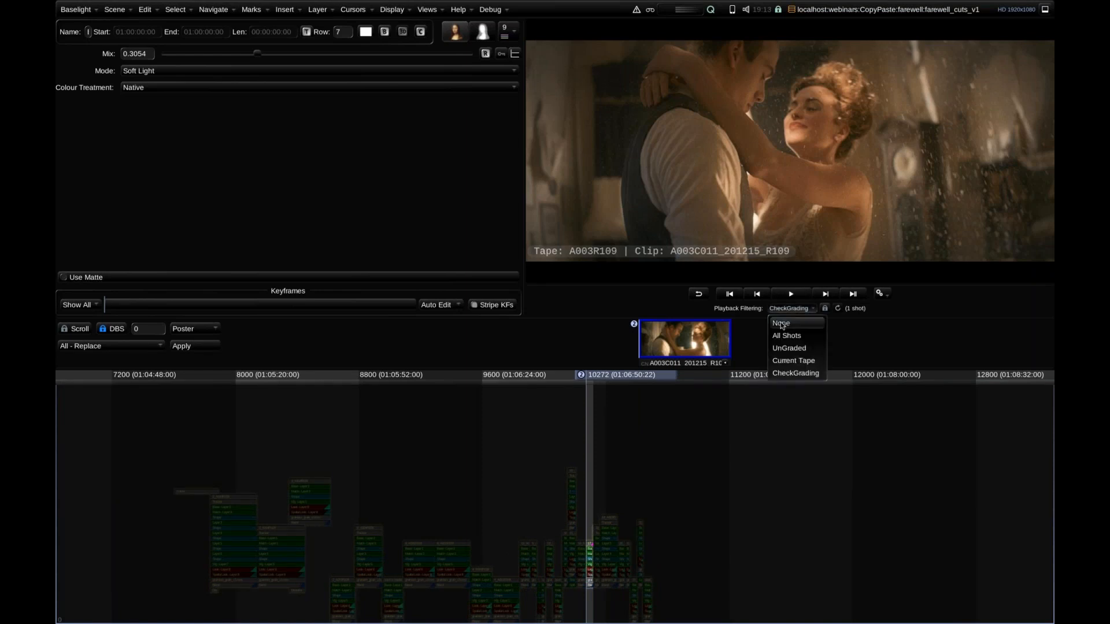
pyautogui.click(782, 321)
pyautogui.scroll(8, 634, 433)
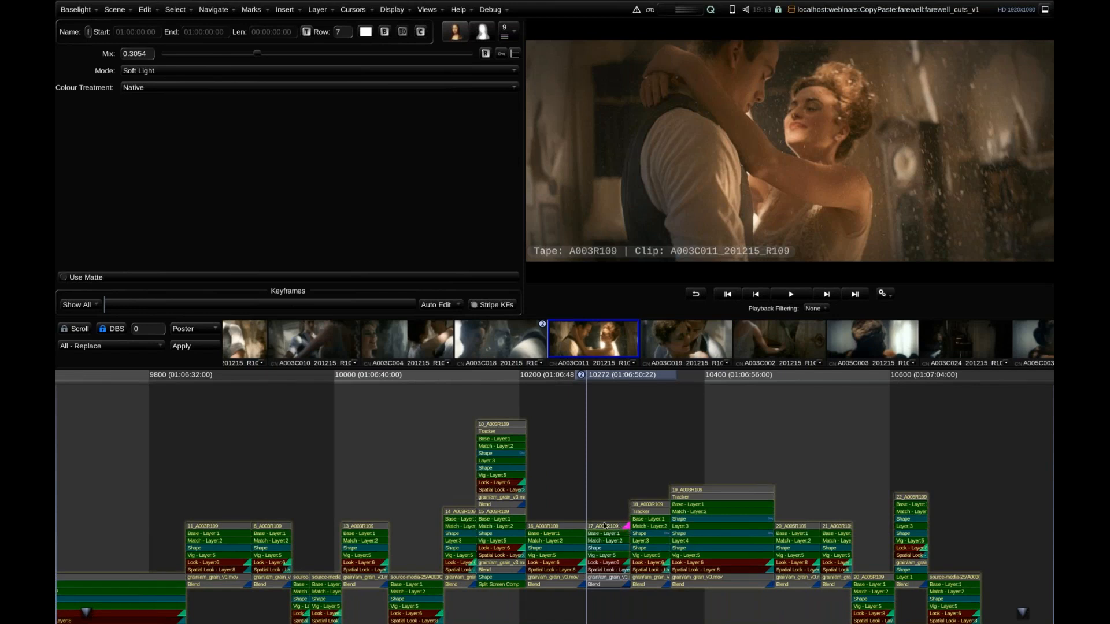
pyautogui.moveTo(466, 421); pyautogui.dragTo(464, 384)
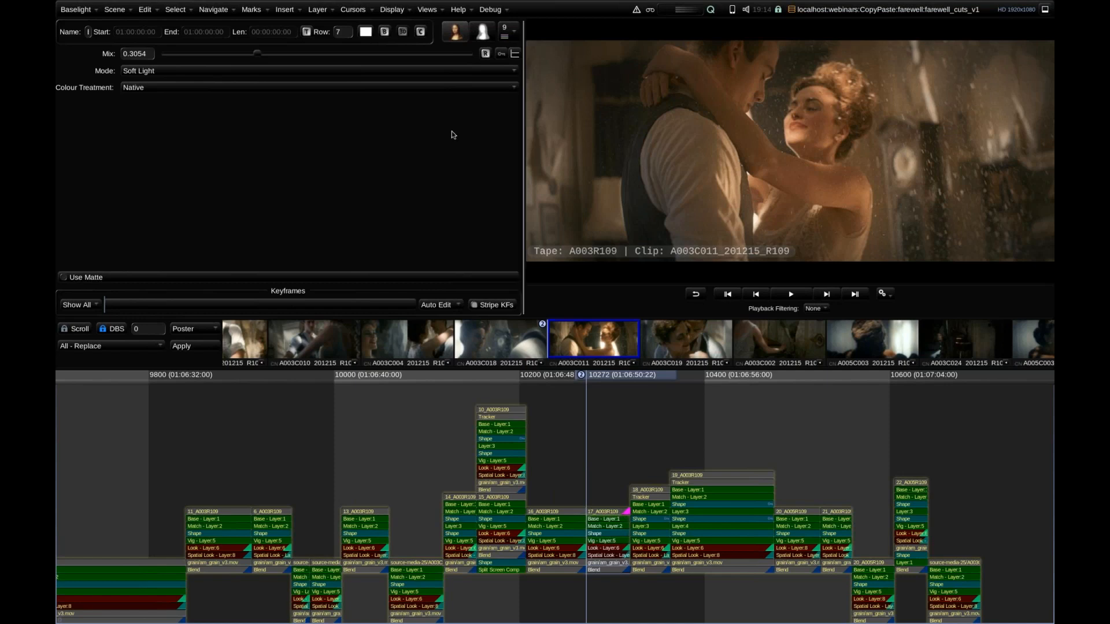
# Reopen the Multi-Paste window and move it aside to uncover the flagged shot in the timeline.
pyautogui.click(425, 13)
pyautogui.click(452, 228)
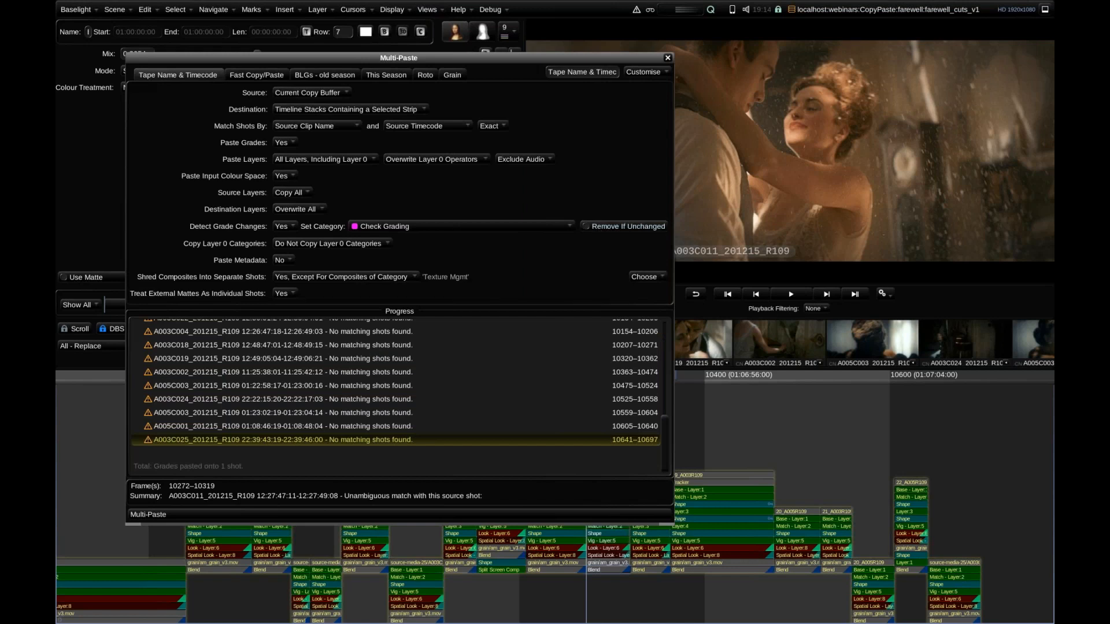
pyautogui.moveTo(613, 58); pyautogui.dragTo(424, 75)
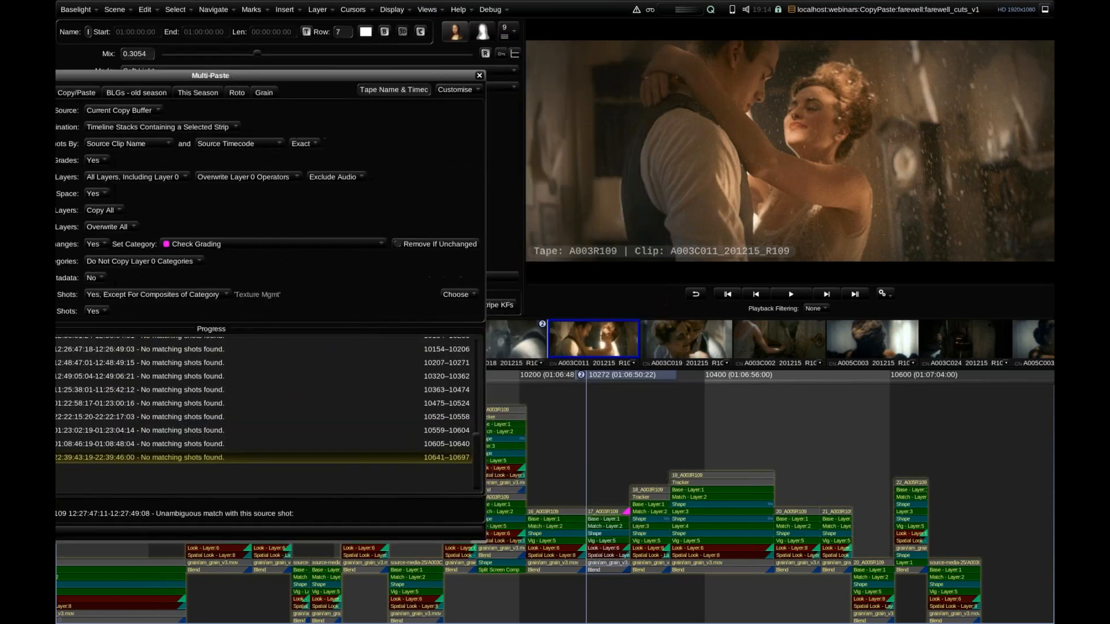
# Multi-Paste the grade onto flagged shot 17_A003R109 again, enabling Remove If Unchanged for the Check Grading category, and close the window.
pyautogui.click(600, 563)
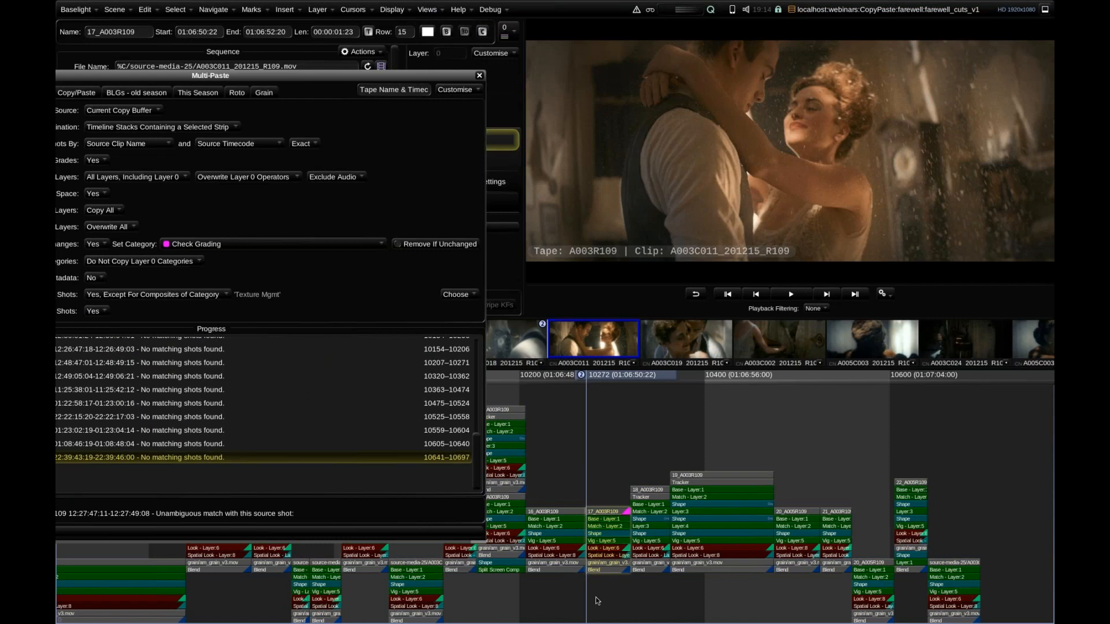
pyautogui.hotkey('ctrl', 'shift', 'v')
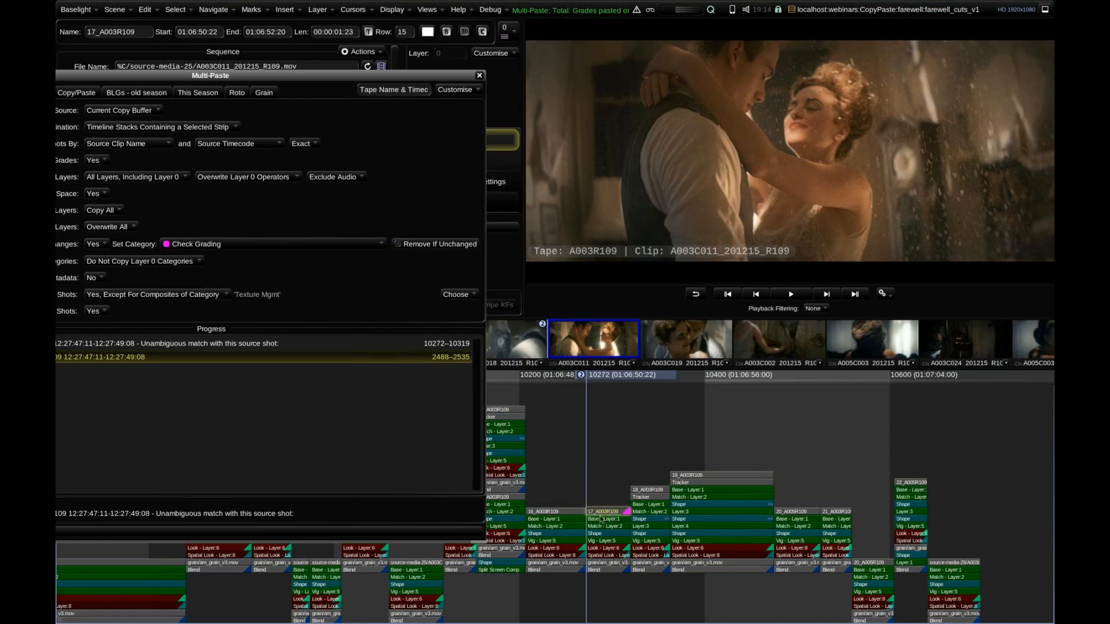
pyautogui.click(428, 244)
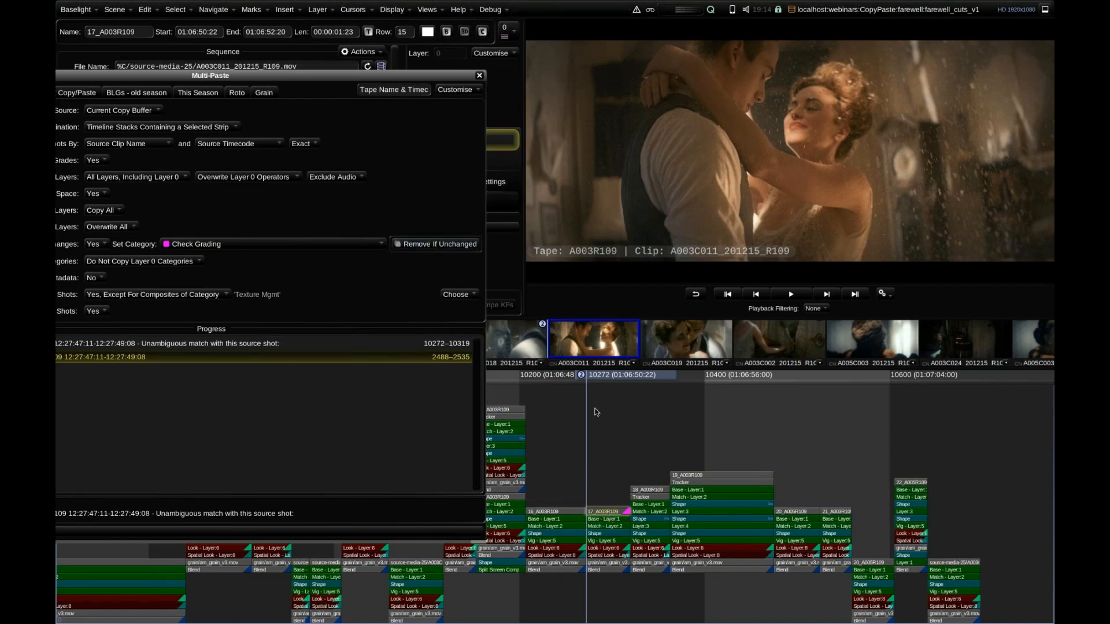
pyautogui.click(417, 249)
pyautogui.moveTo(612, 593); pyautogui.dragTo(613, 483)
pyautogui.click(608, 512)
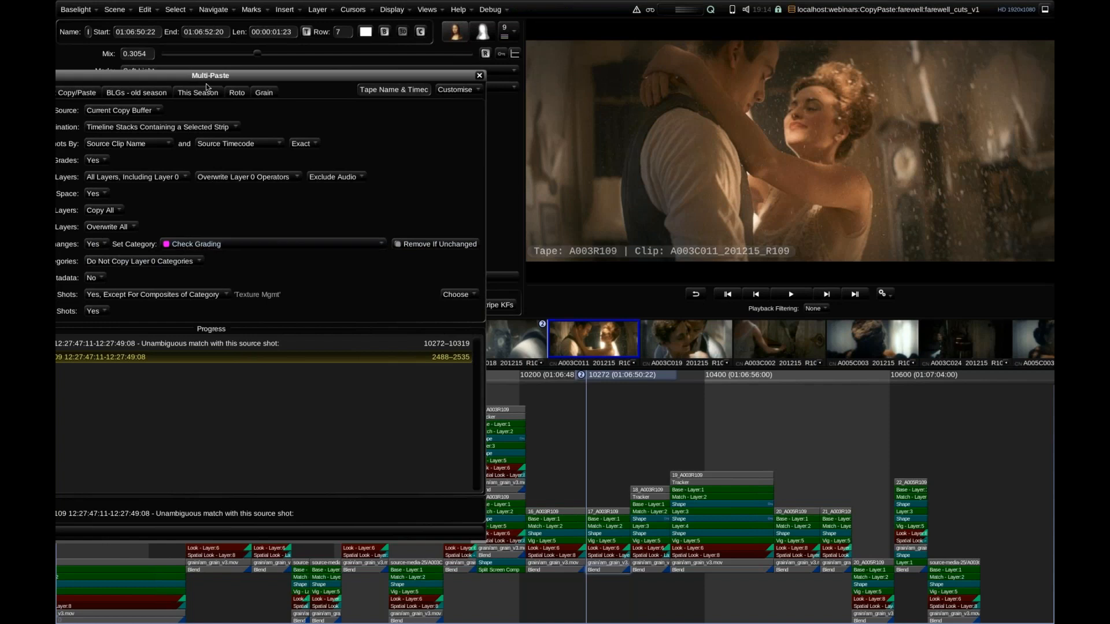
pyautogui.moveTo(161, 74); pyautogui.dragTo(336, 89)
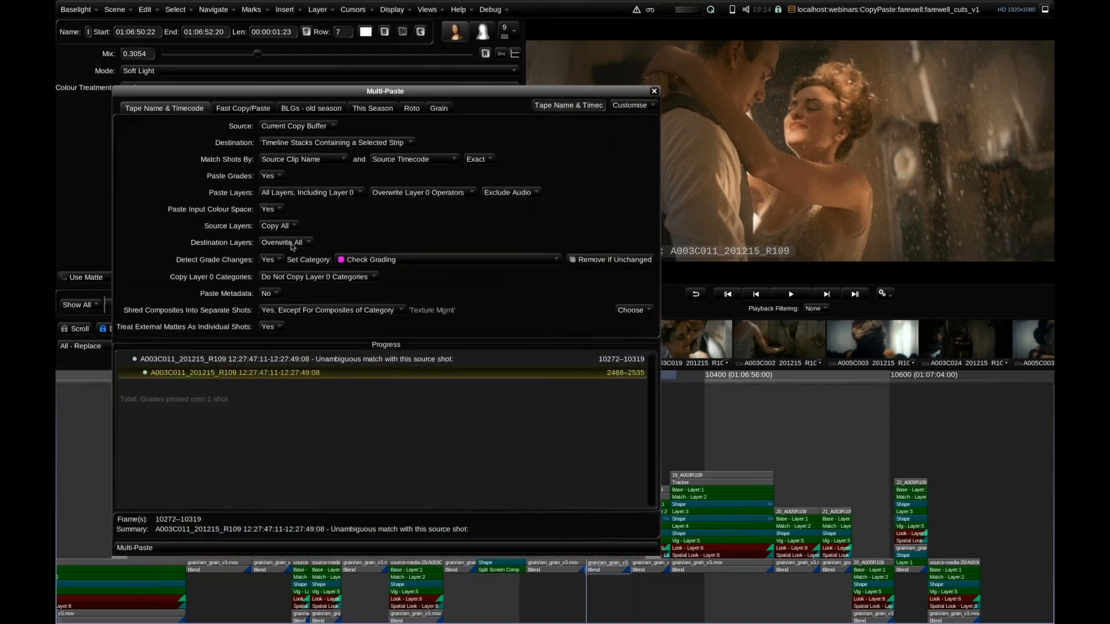
pyautogui.press('Escape')
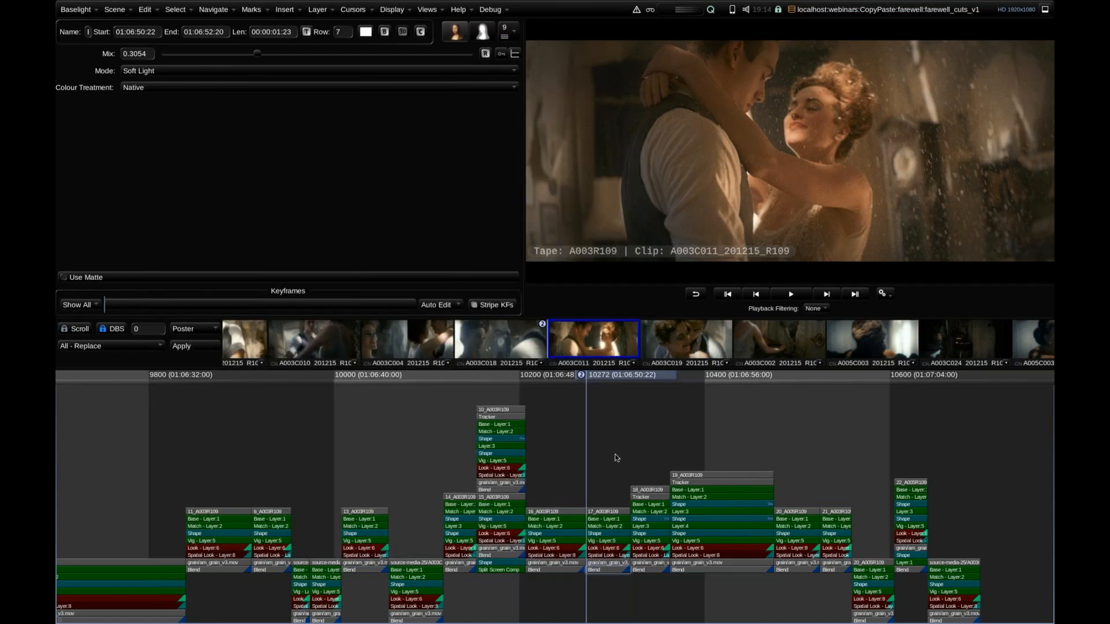
# Move to frame 10242 in shot 16_A003R109 and inspect its am_grain_v3.mov strip and the Blend layer beneath it.
pyautogui.scroll(3, 613, 450)
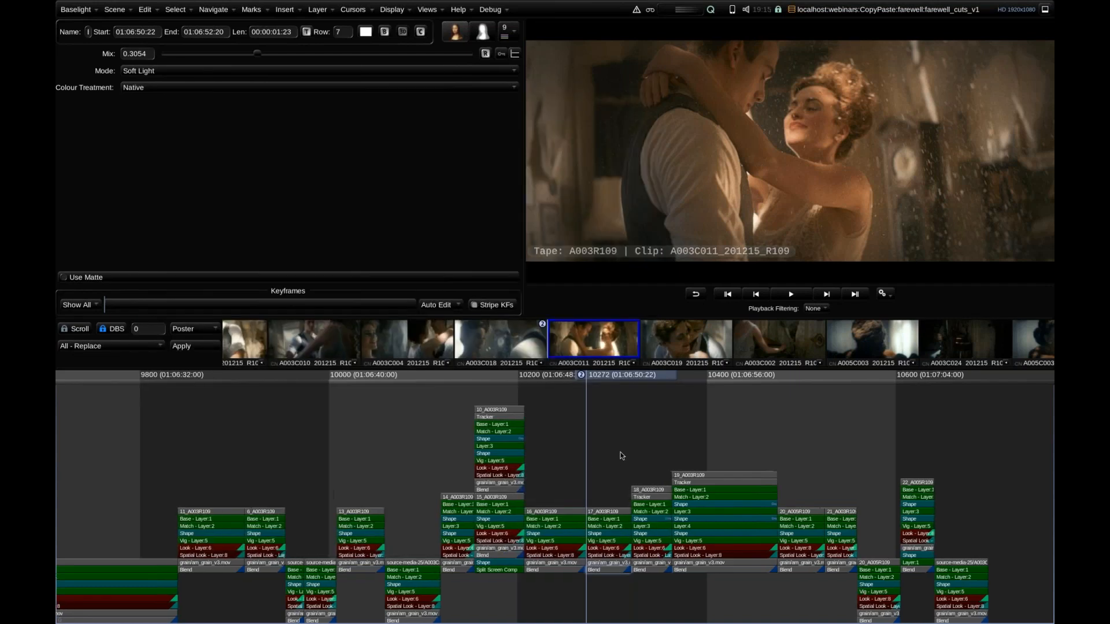
pyautogui.click(561, 379)
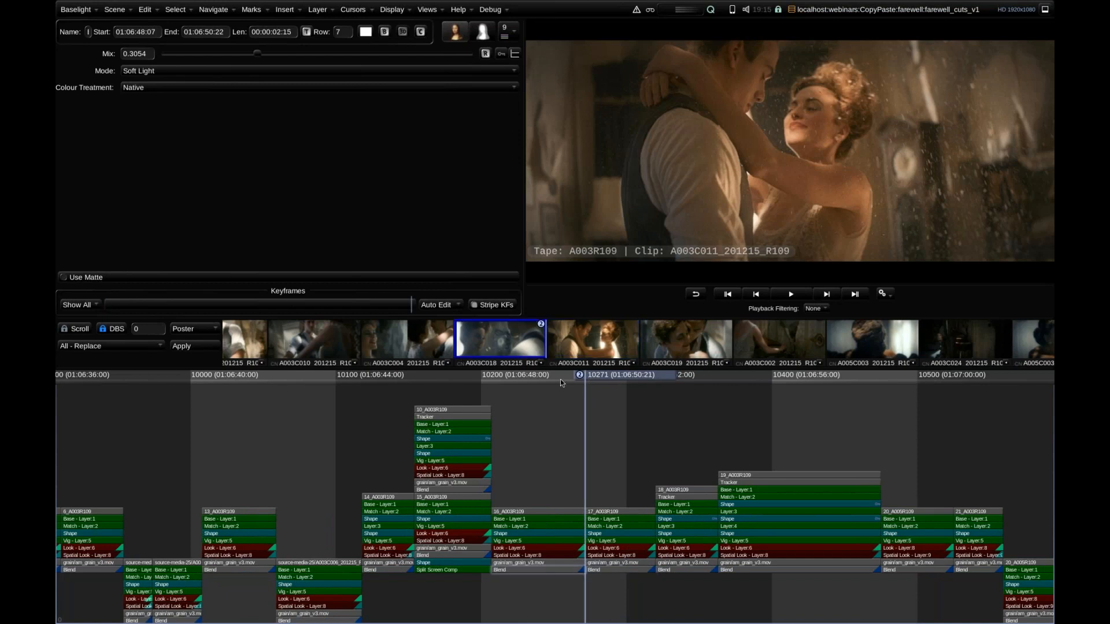
pyautogui.moveTo(559, 379); pyautogui.dragTo(562, 393)
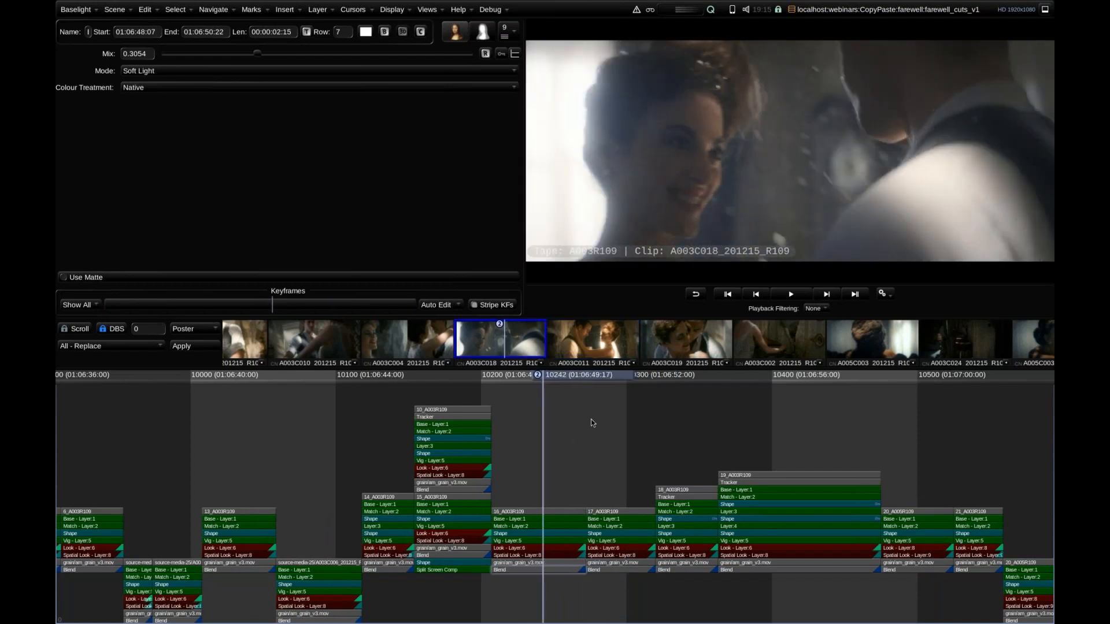
pyautogui.scroll(2, 591, 411)
pyautogui.scroll(4, 593, 399)
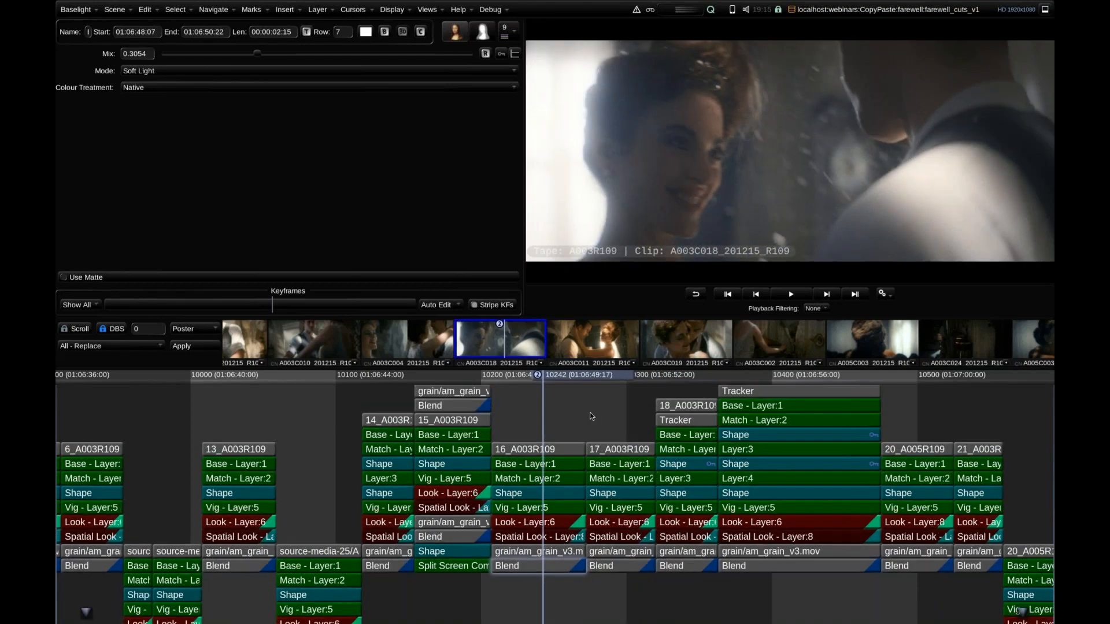
pyautogui.scroll(3, 638, 415)
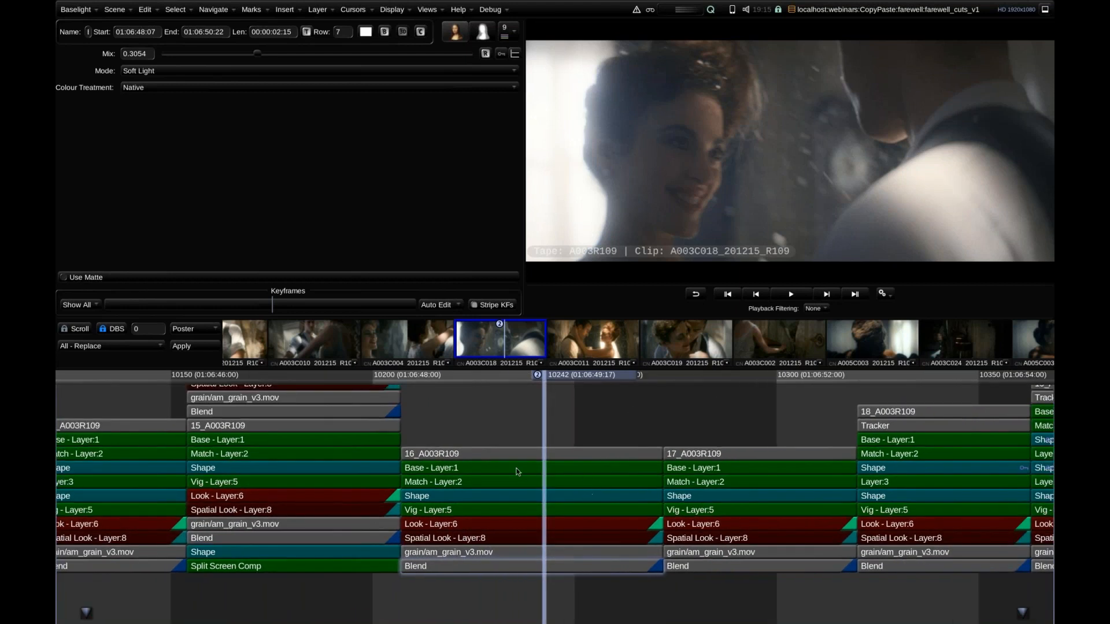
pyautogui.moveTo(518, 525); pyautogui.dragTo(518, 511)
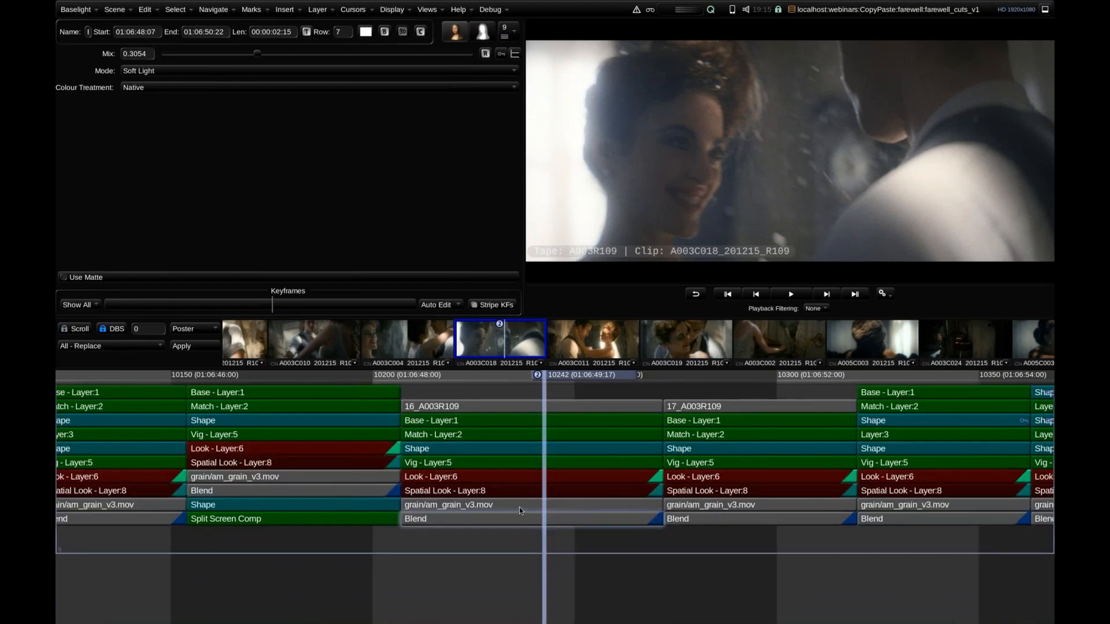
pyautogui.click(518, 507)
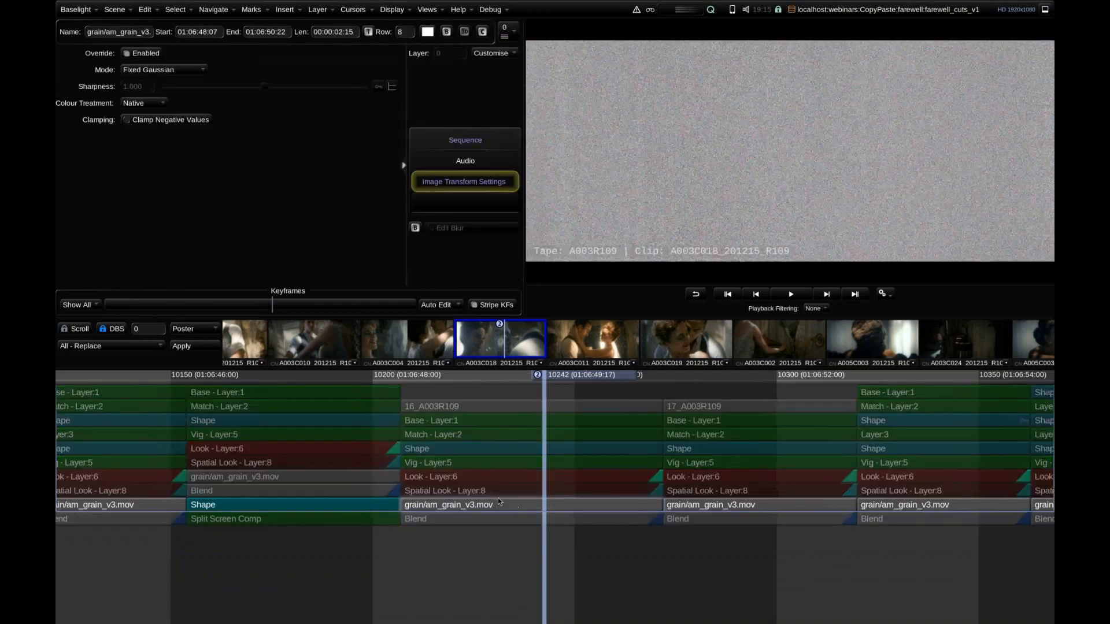
pyautogui.click(499, 509)
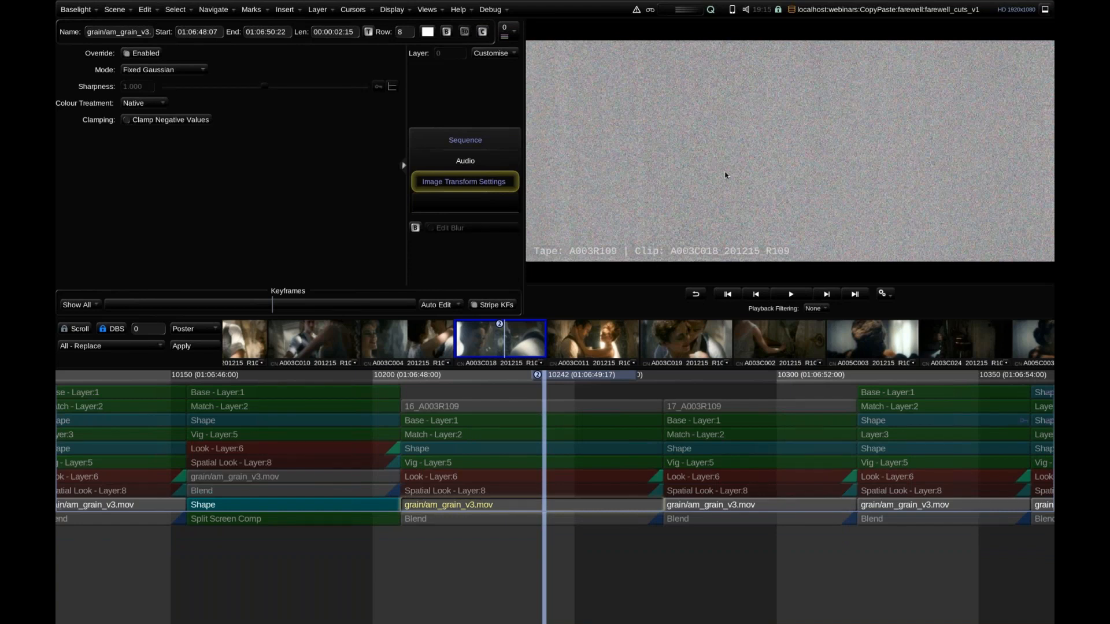
pyautogui.click(469, 520)
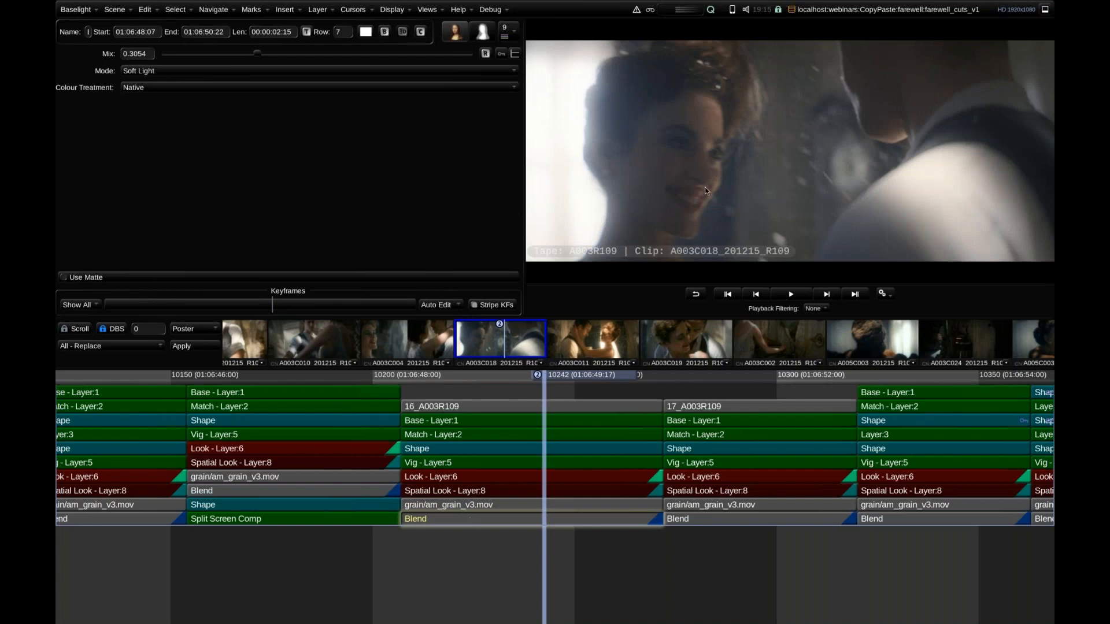
# Enlarge the woman's face, compare the image with the grain Blend layer off and on, and restore the full image view.
pyautogui.scroll(4, 686, 139)
pyautogui.moveTo(688, 139); pyautogui.dragTo(768, 145)
pyautogui.click(384, 32)
pyautogui.click(385, 32)
pyautogui.click(385, 32)
pyautogui.click(385, 33)
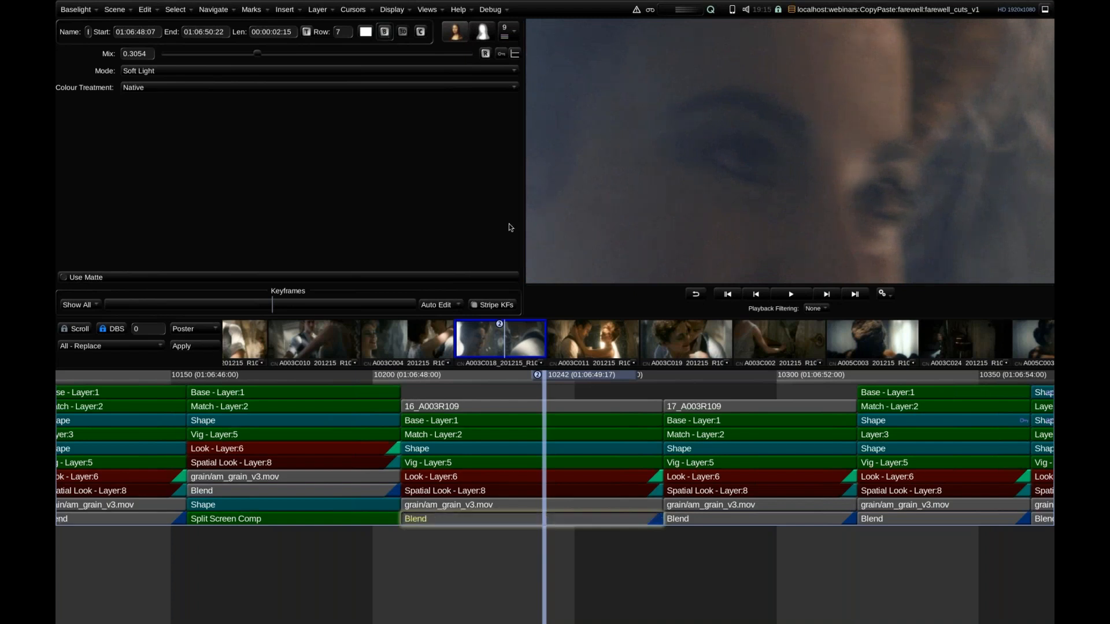
pyautogui.press('Home')
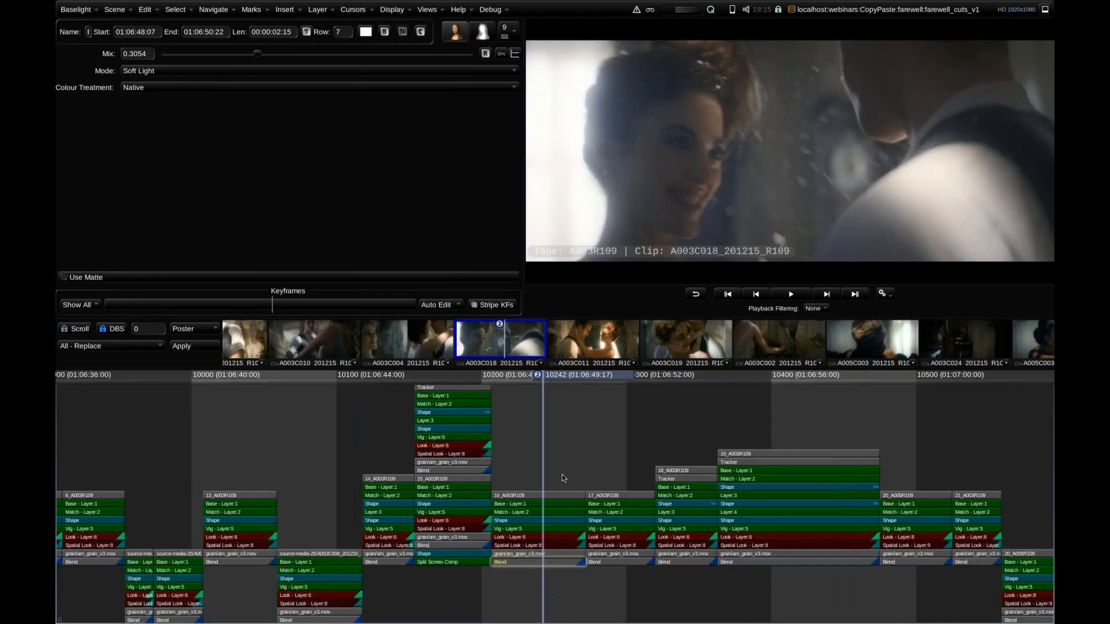
# Survey the grain layers in the stacks across the whole cut, and return to shots 16_A003R109 and 17_A003R109.
pyautogui.moveTo(506, 433); pyautogui.dragTo(360, 481)
pyautogui.scroll(5, 442, 419)
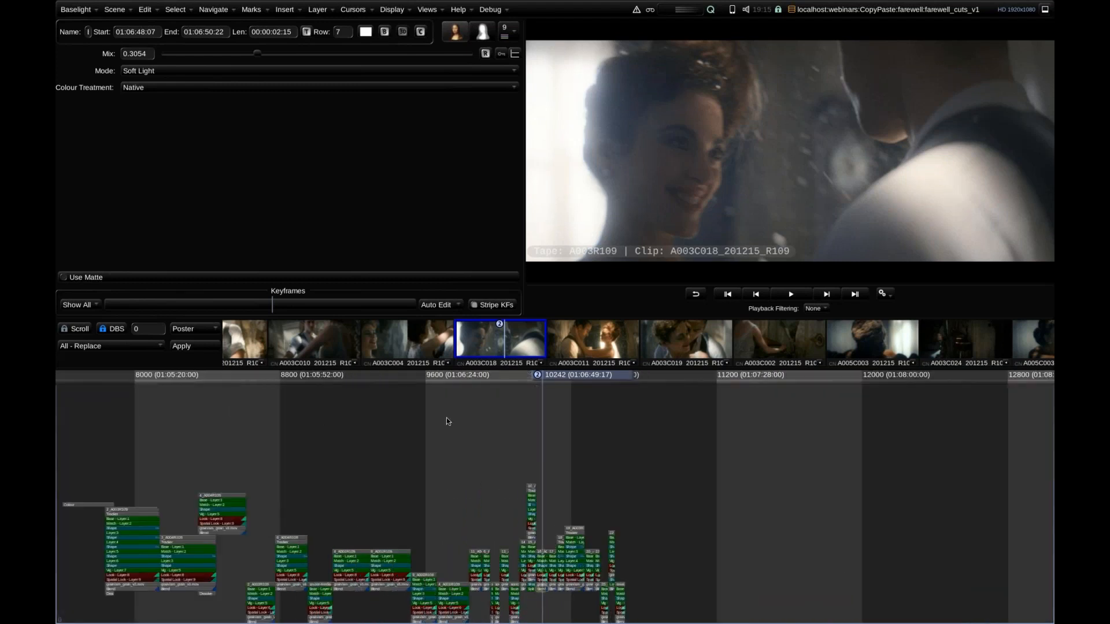
pyautogui.scroll(-5, 362, 438)
pyautogui.moveTo(214, 433); pyautogui.dragTo(643, 433)
pyautogui.moveTo(481, 446); pyautogui.dragTo(112, 611)
pyautogui.moveTo(606, 449); pyautogui.dragTo(254, 444)
pyautogui.scroll(5, 573, 484)
pyautogui.scroll(10, 613, 497)
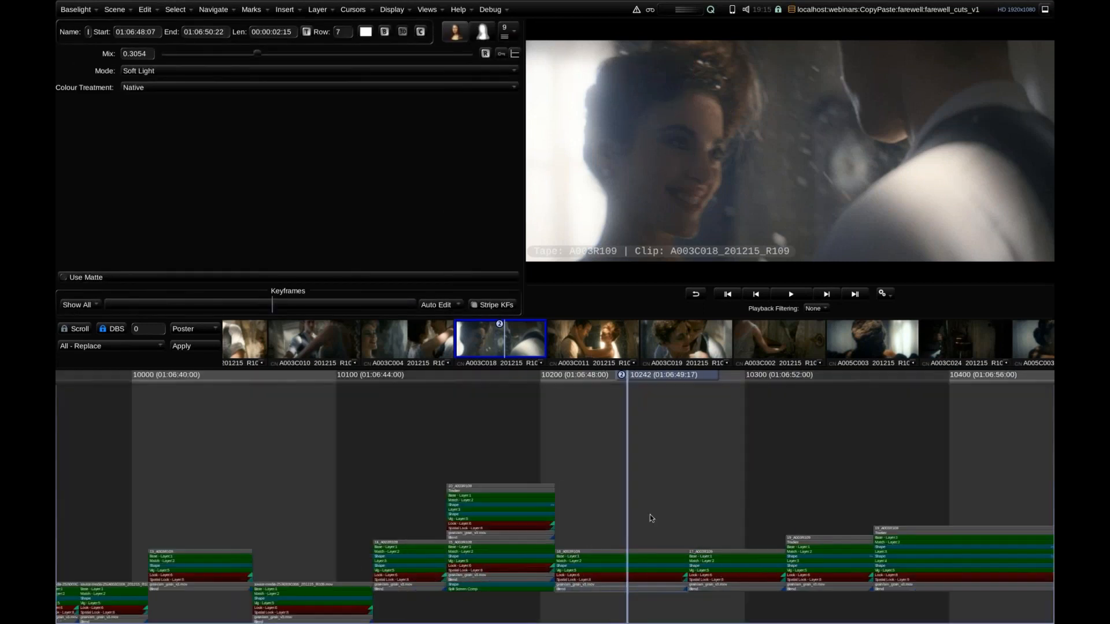
pyautogui.scroll(2, 662, 434)
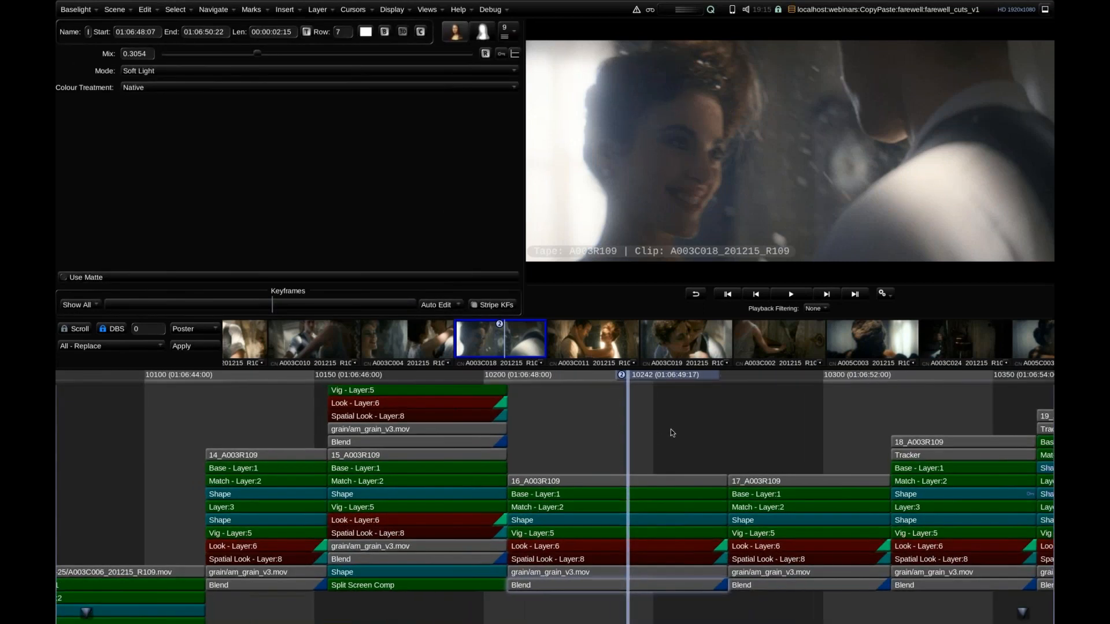
# Delete all the grade, grain and Blend layers above and below the source strips of shots 16_A003R109 and 17_A003R109.
pyautogui.click(749, 498)
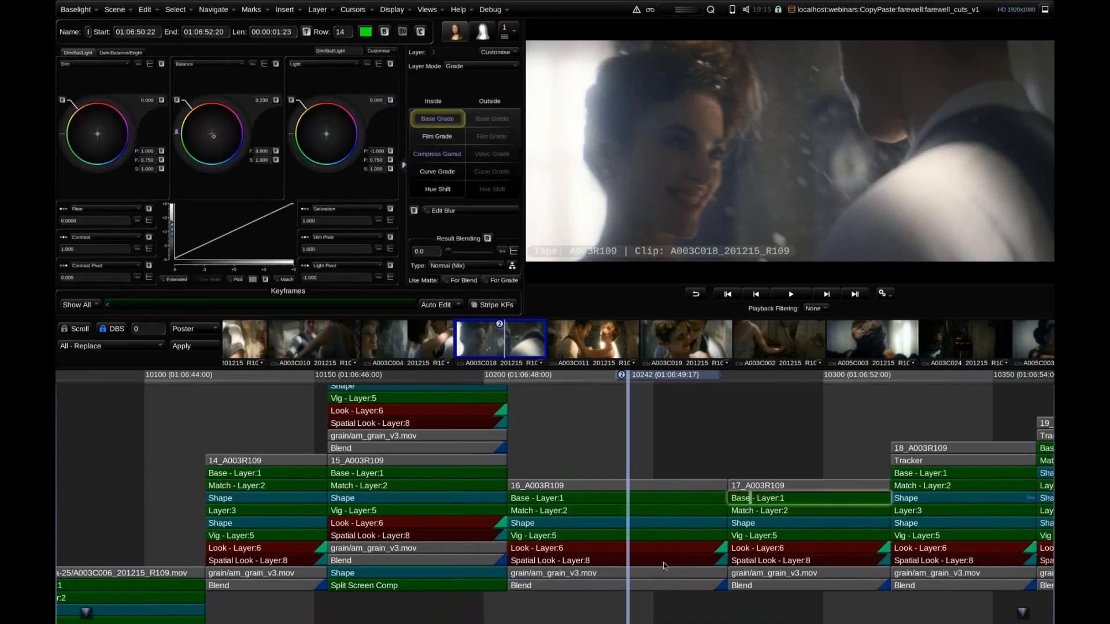
pyautogui.moveTo(888, 429); pyautogui.dragTo(632, 607)
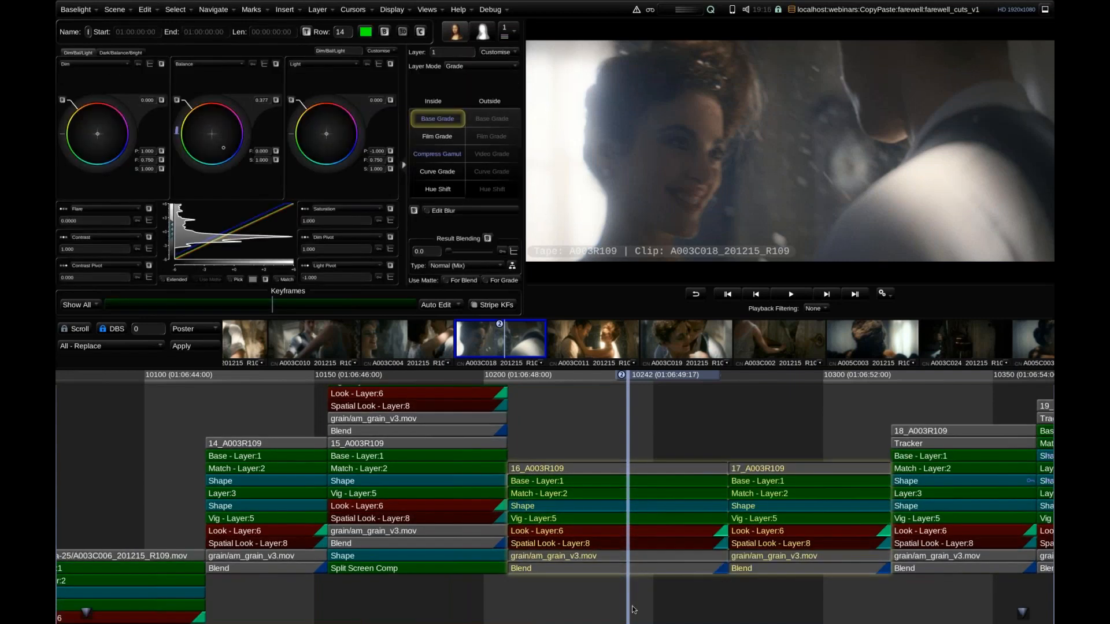
pyautogui.press('Delete')
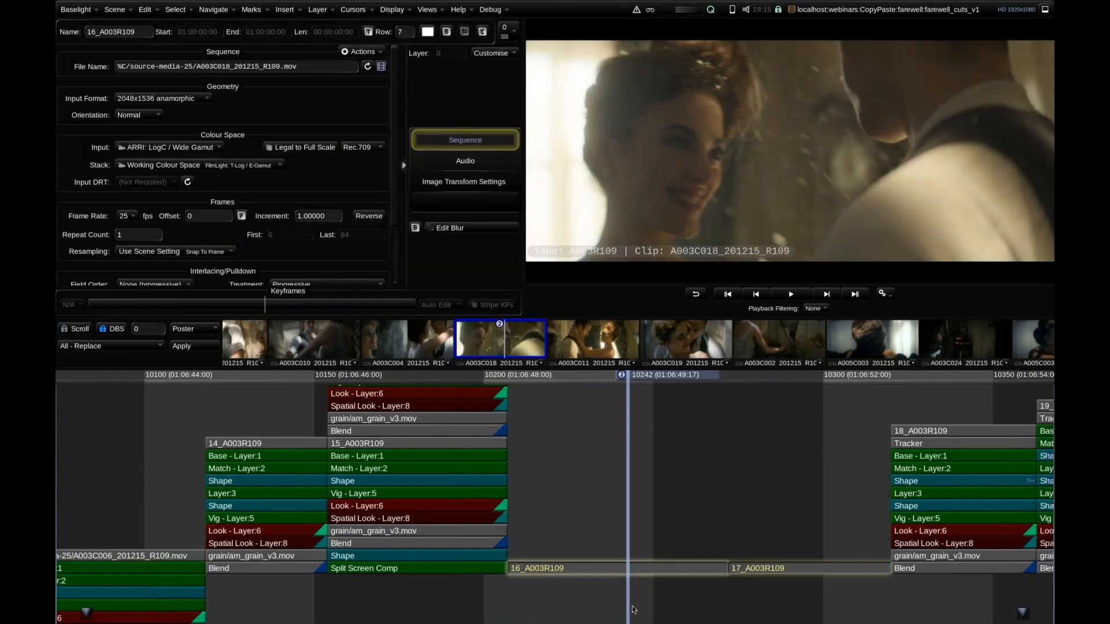
# Reopen Multi-Paste, load the Grain preset, and paste the copied grades onto shots 16_A003R109 and 17_A003R109 without shredding composites.
pyautogui.click(430, 10)
pyautogui.click(423, 28)
pyautogui.click(441, 108)
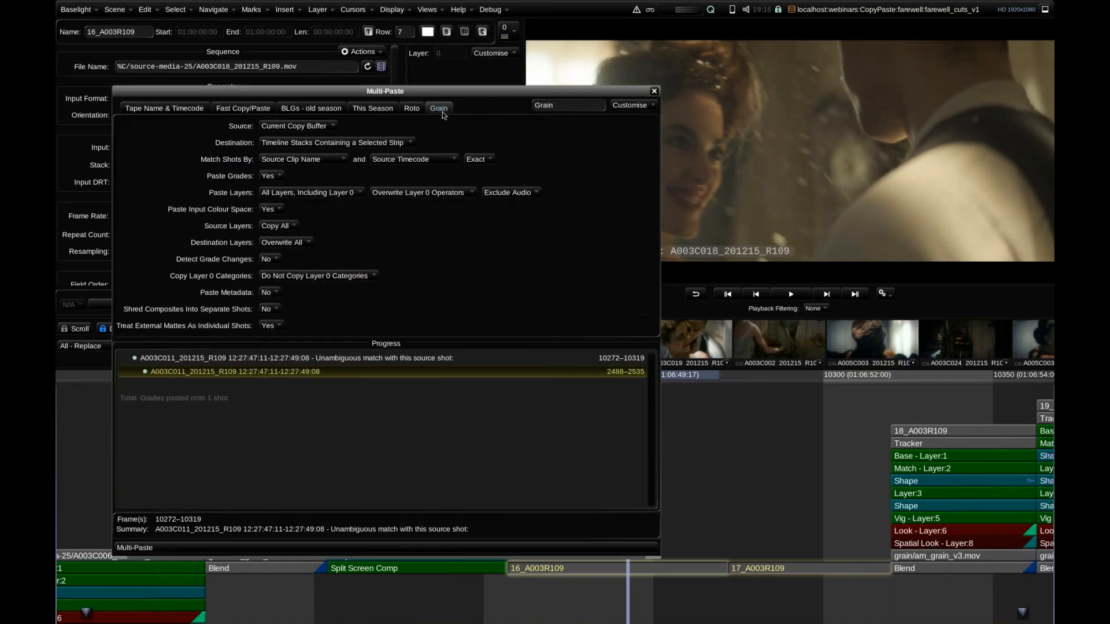
pyautogui.moveTo(358, 94); pyautogui.dragTo(314, 58)
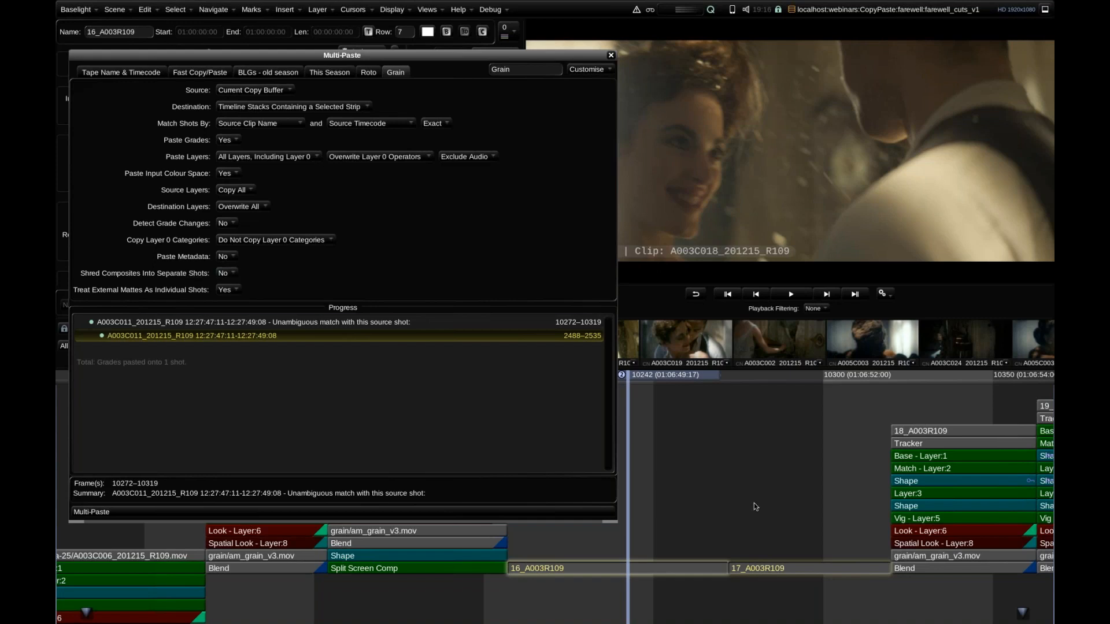
pyautogui.moveTo(743, 554); pyautogui.dragTo(693, 590)
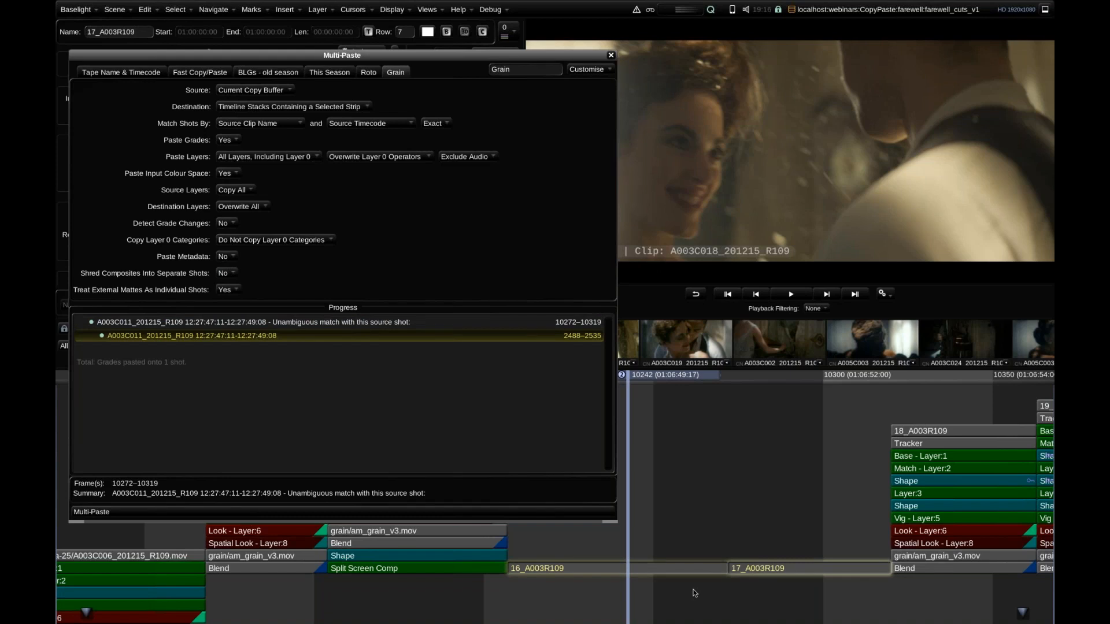
pyautogui.click(91, 512)
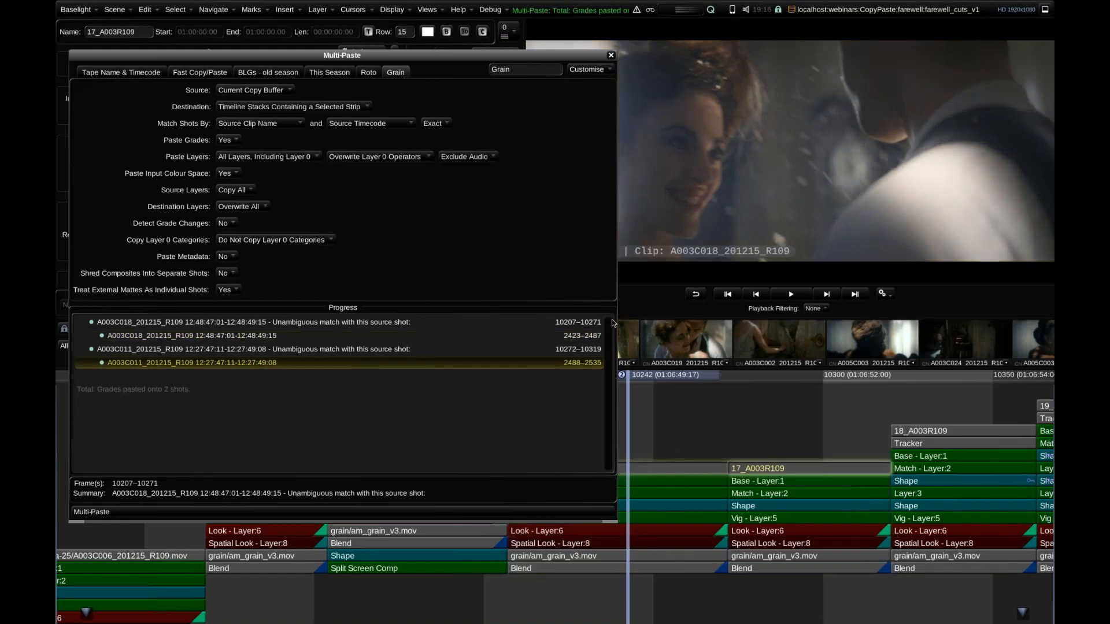
# Shrink the Multi-Paste window and view the pasted stacks of shots 16 and 17 among their neighbouring shots.
pyautogui.click(665, 467)
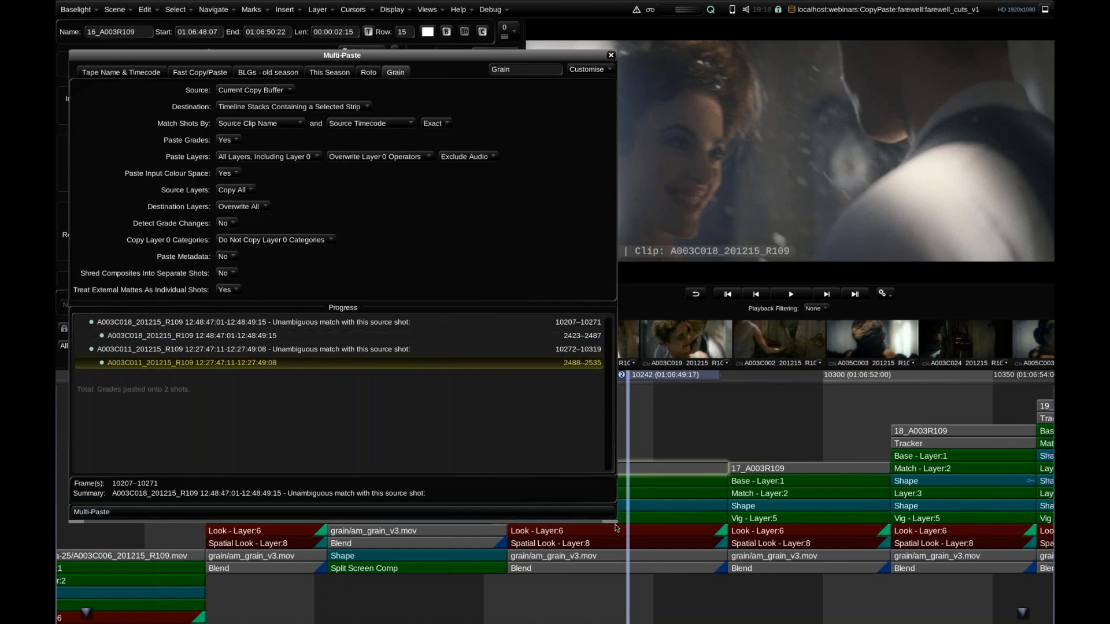
pyautogui.moveTo(617, 522); pyautogui.dragTo(418, 532)
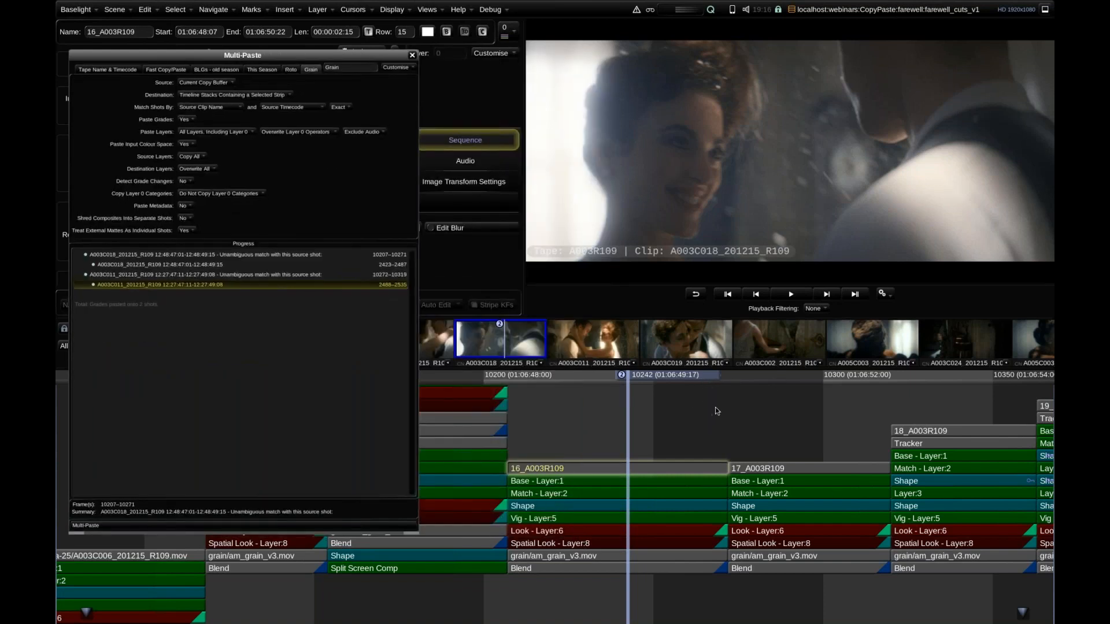
pyautogui.scroll(-3, 717, 407)
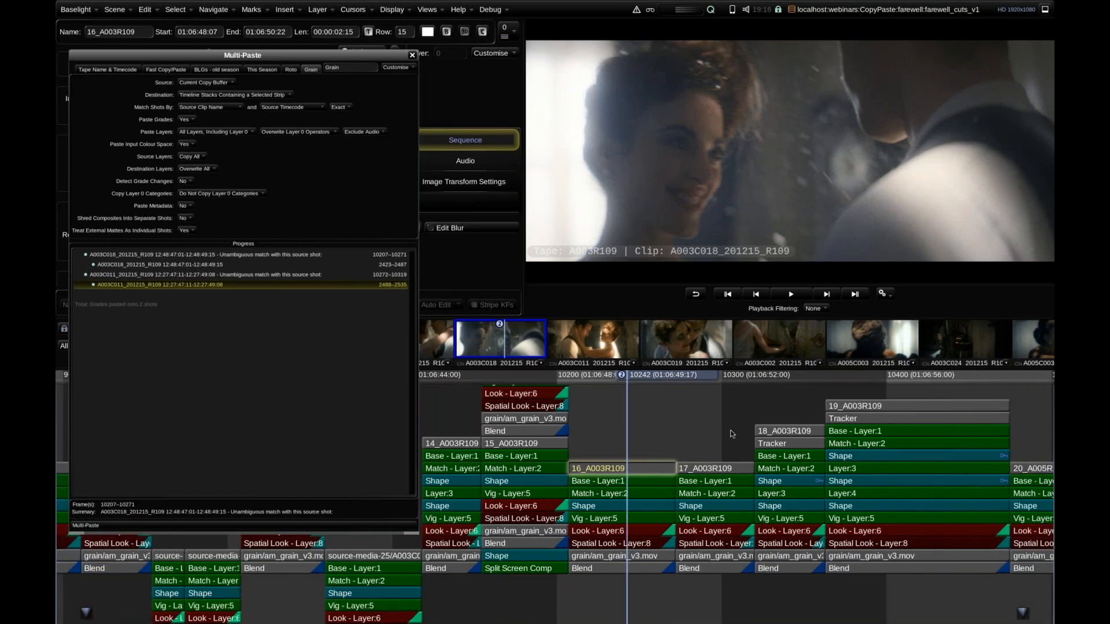
pyautogui.scroll(-2, 712, 426)
pyautogui.scroll(-3, 711, 426)
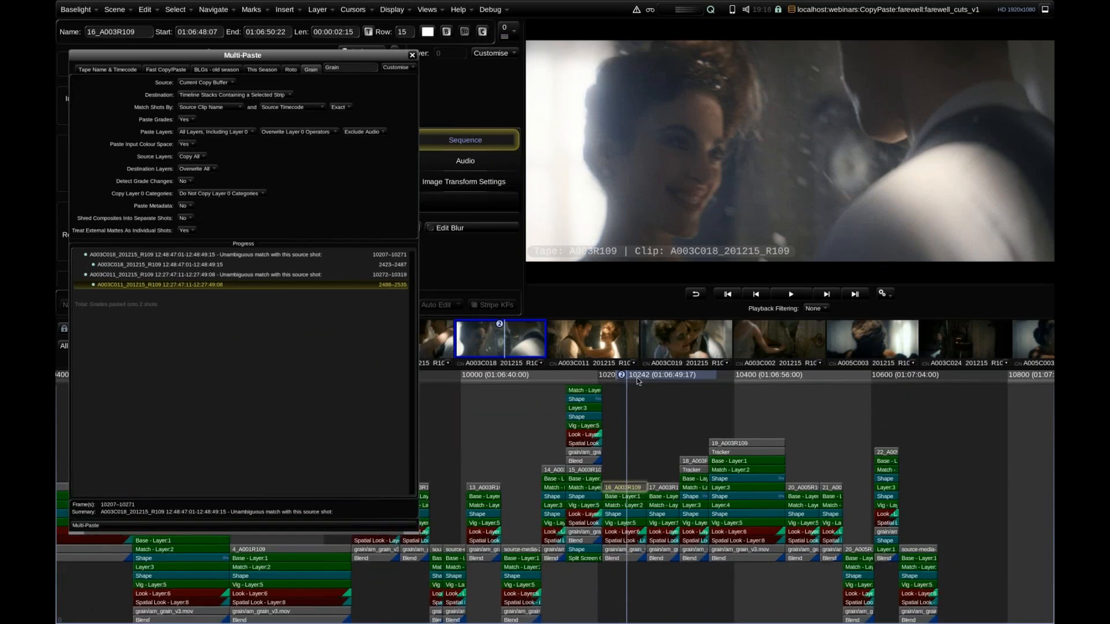
# Move to the split-screen shot at frame 10175, close the Multi-Paste window, and examine the layers of its composite stack.
pyautogui.moveTo(616, 379); pyautogui.dragTo(582, 379)
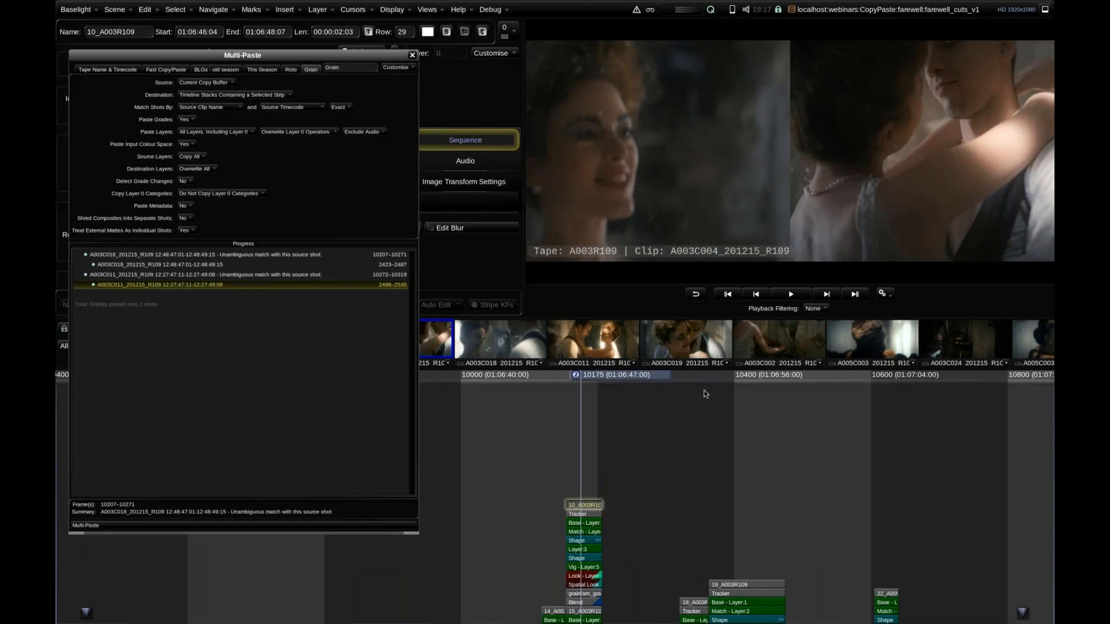
pyautogui.scroll(5, 666, 435)
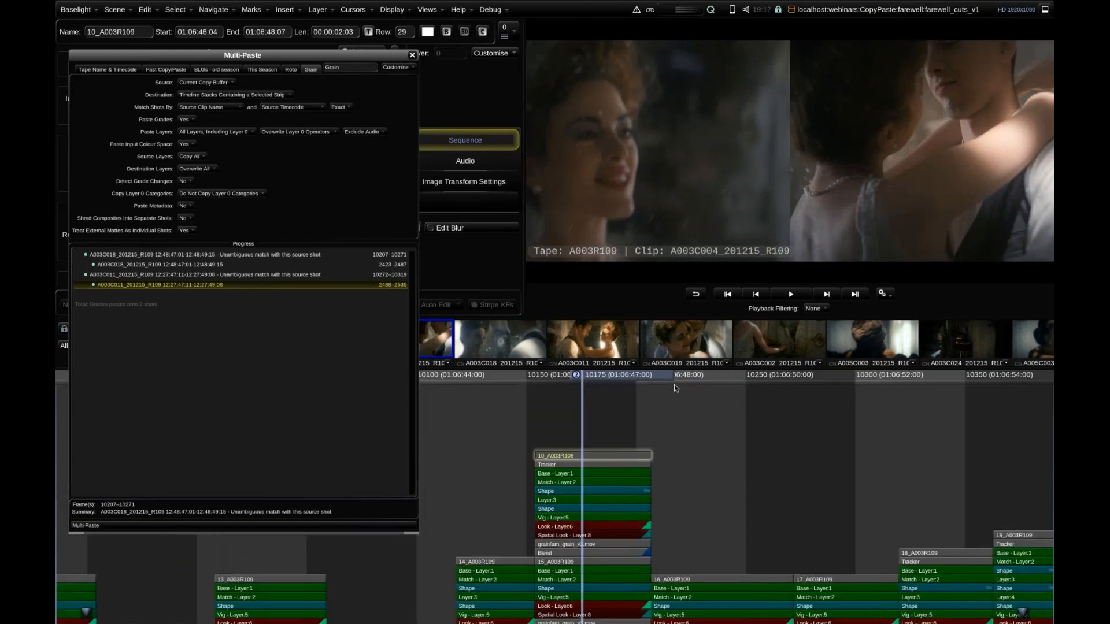
pyautogui.scroll(2, 636, 432)
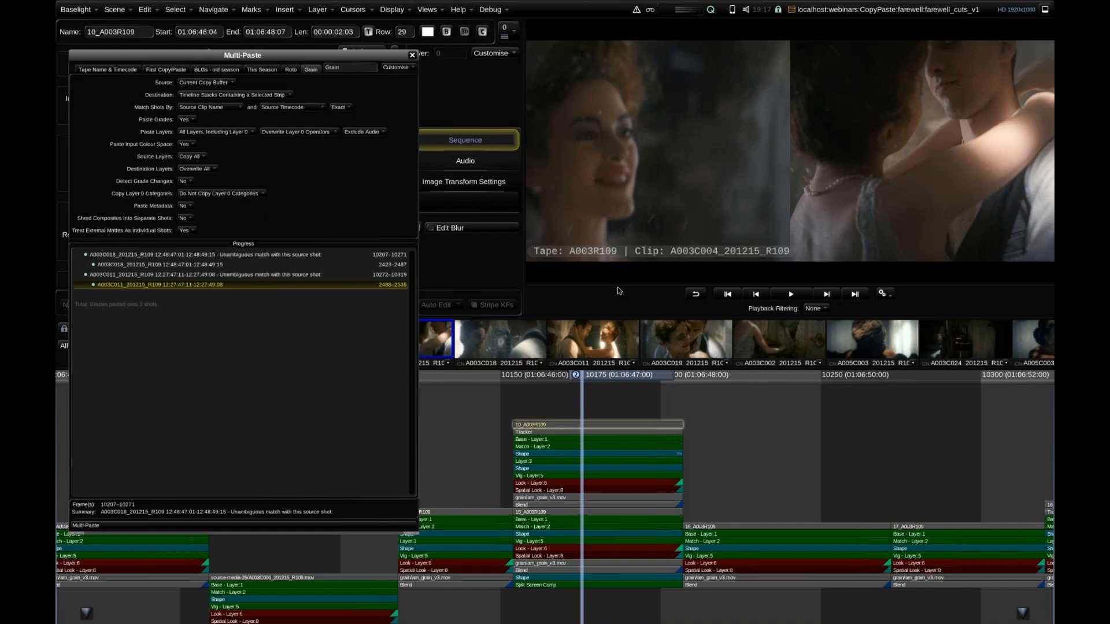
pyautogui.moveTo(618, 287)
pyautogui.click(412, 55)
pyautogui.scroll(3, 565, 419)
pyautogui.scroll(2, 490, 431)
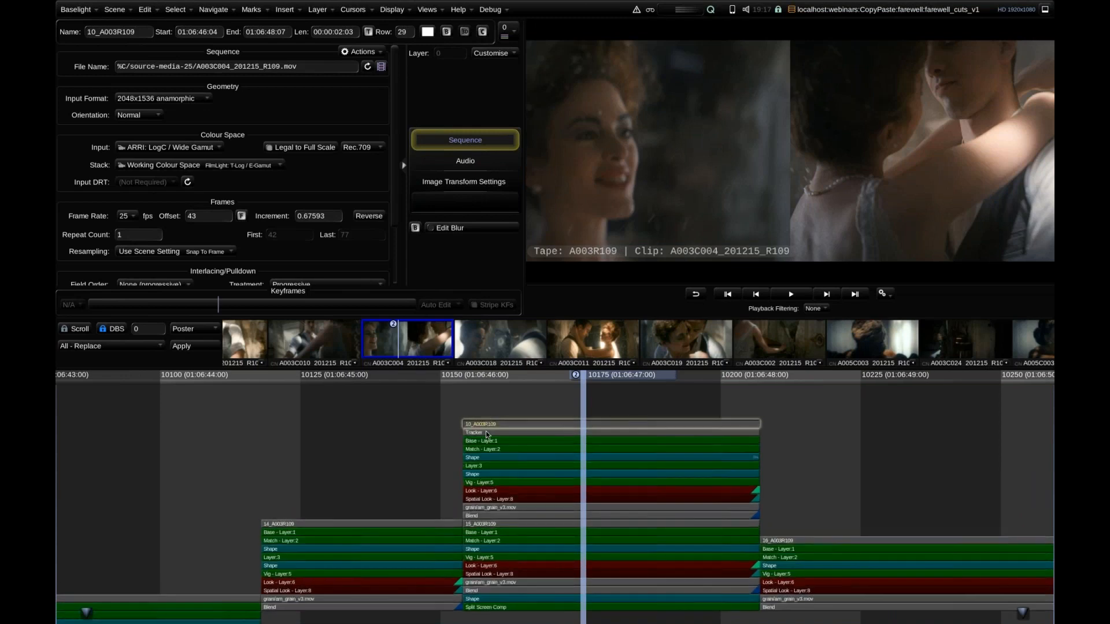
# Delete the grade, grain and Blend layers of strips 10_A003R109 and 15_A003R109, keeping the Split Screen Comp and its Shape.
pyautogui.click(487, 433)
pyautogui.click(483, 516)
pyautogui.click(486, 532)
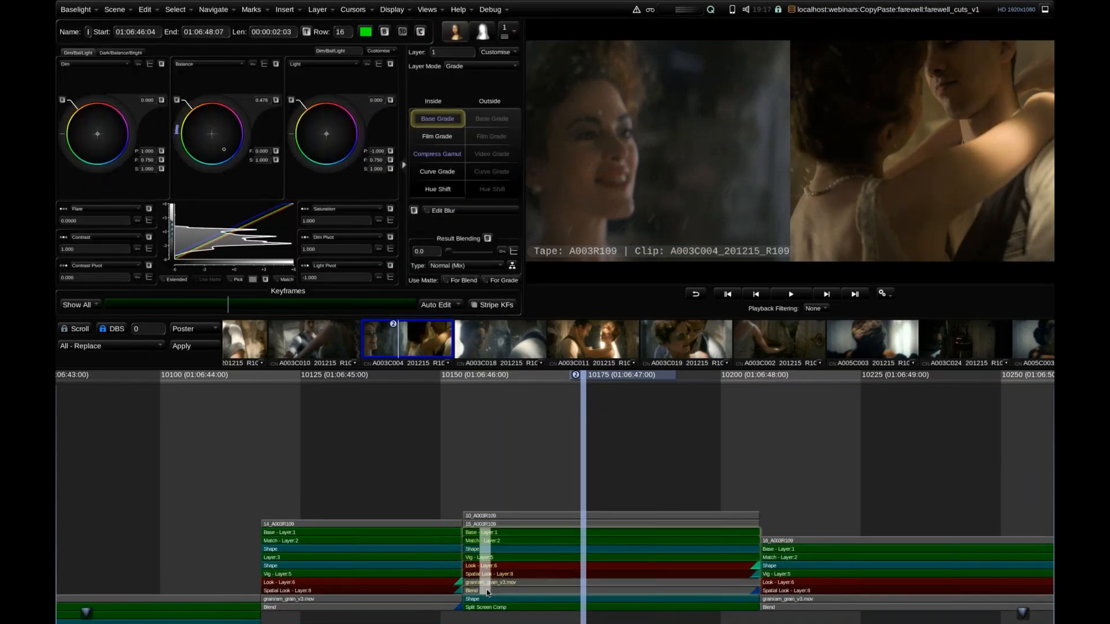
pyautogui.click(486, 591)
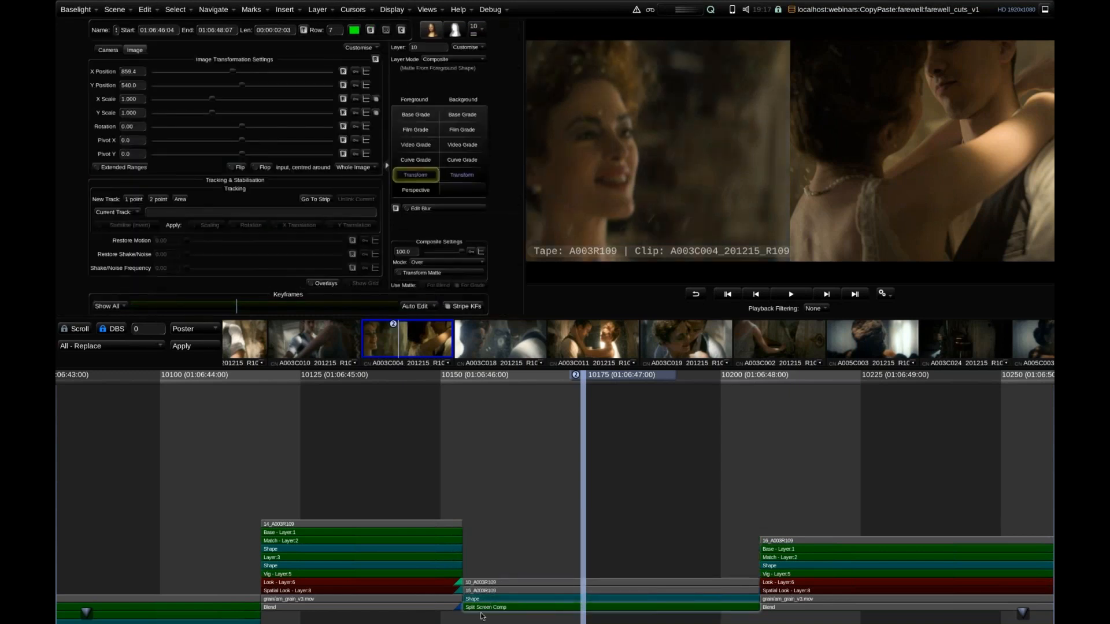
pyautogui.moveTo(503, 521); pyautogui.dragTo(506, 488)
pyautogui.moveTo(508, 623); pyautogui.dragTo(505, 485)
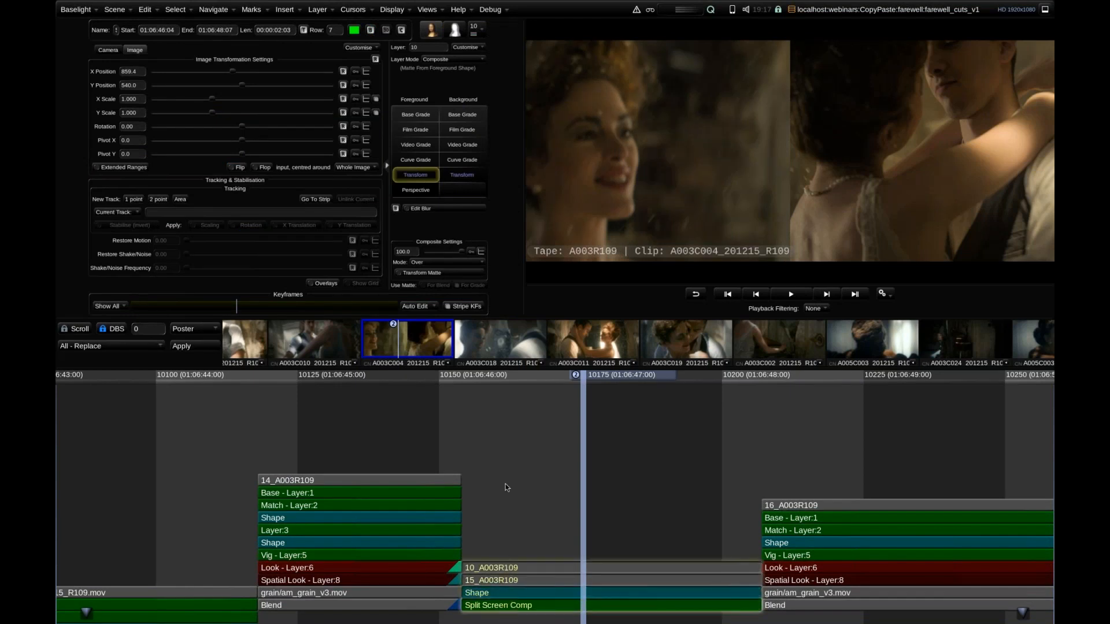
# Try pasting the grades onto the split-screen shot without shredding composites, and undo the paste.
pyautogui.hotkey('ctrl', 'v')
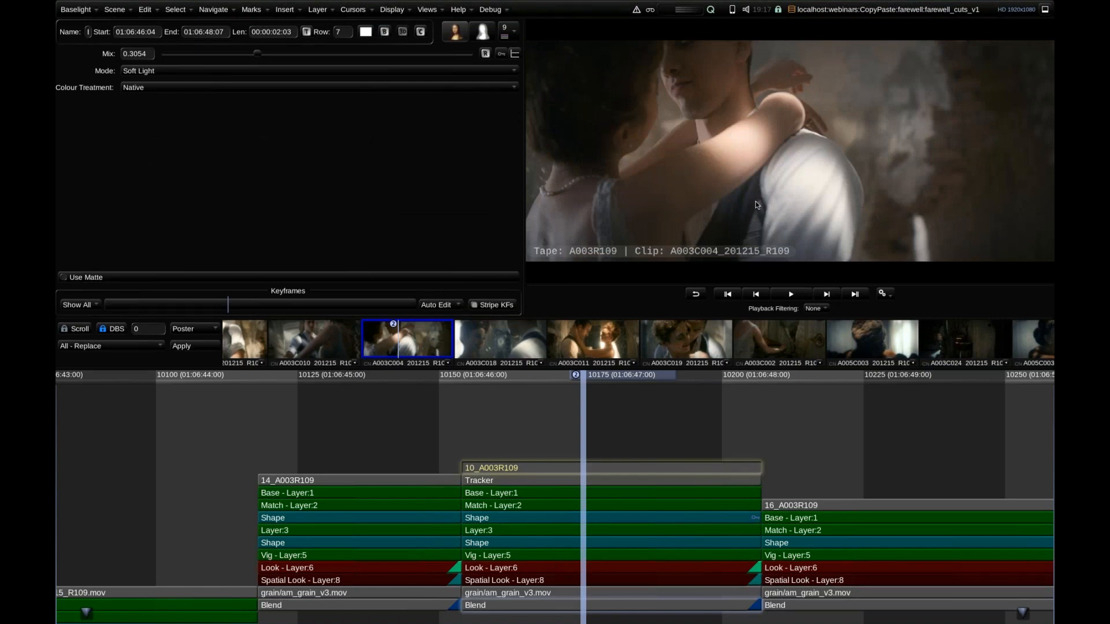
pyautogui.hotkey('ctrl', 'z')
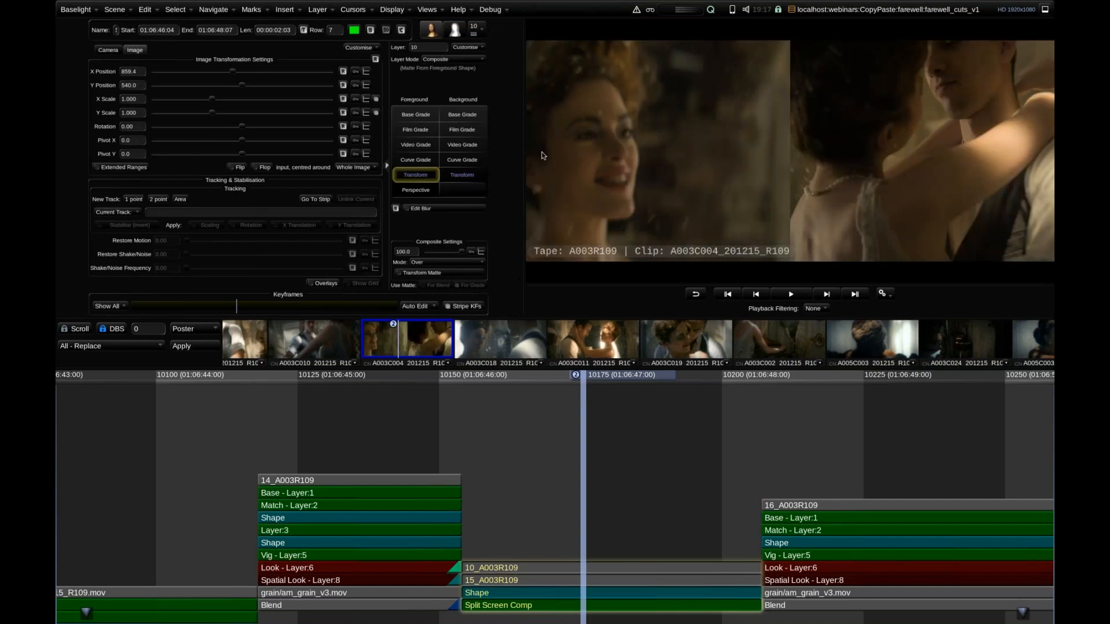
# Try Multi-Paste on the split-screen shot with shredding set to "Yes, Except For Composites of Category" and no category chosen, and undo the paste.
pyautogui.hotkey('ctrl', 'shift', 'v')
pyautogui.moveTo(420, 536); pyautogui.dragTo(628, 525)
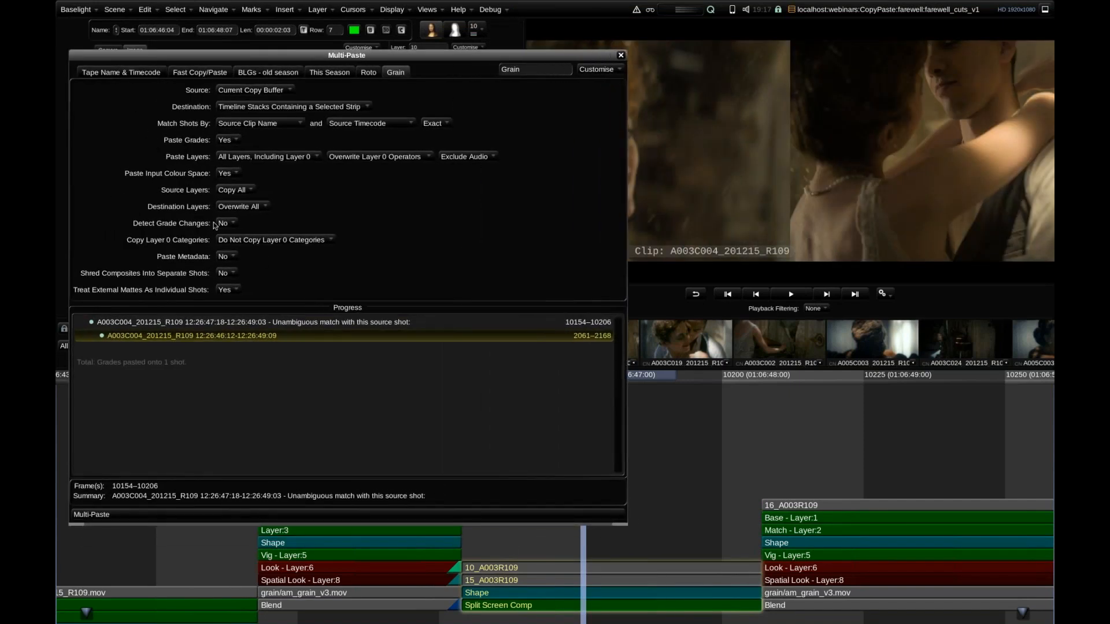
pyautogui.click(225, 277)
pyautogui.click(226, 283)
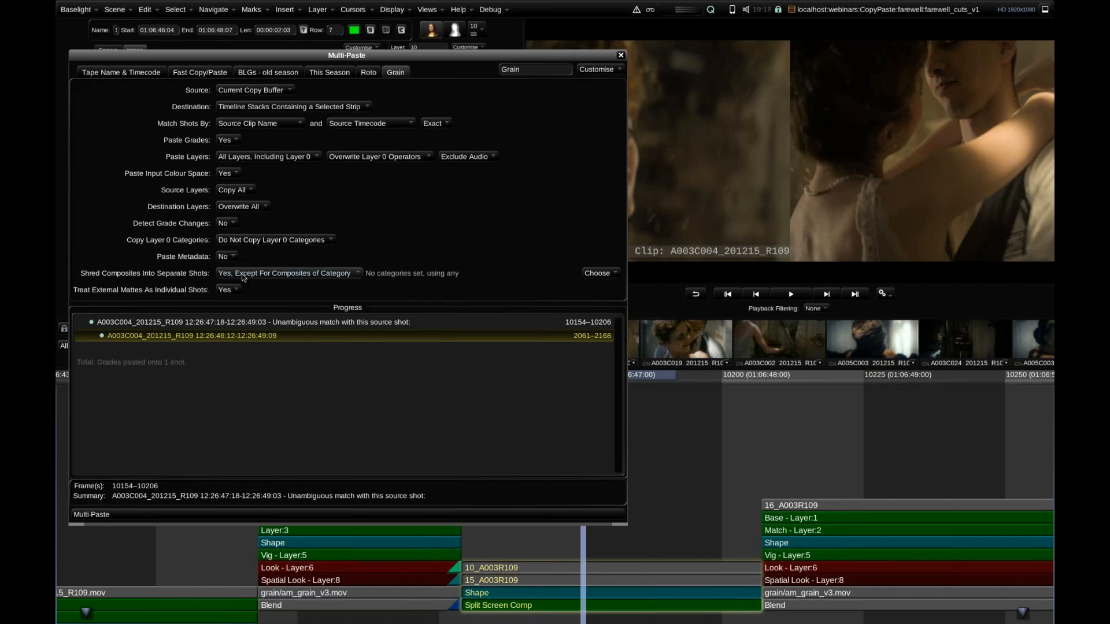
pyautogui.click(620, 56)
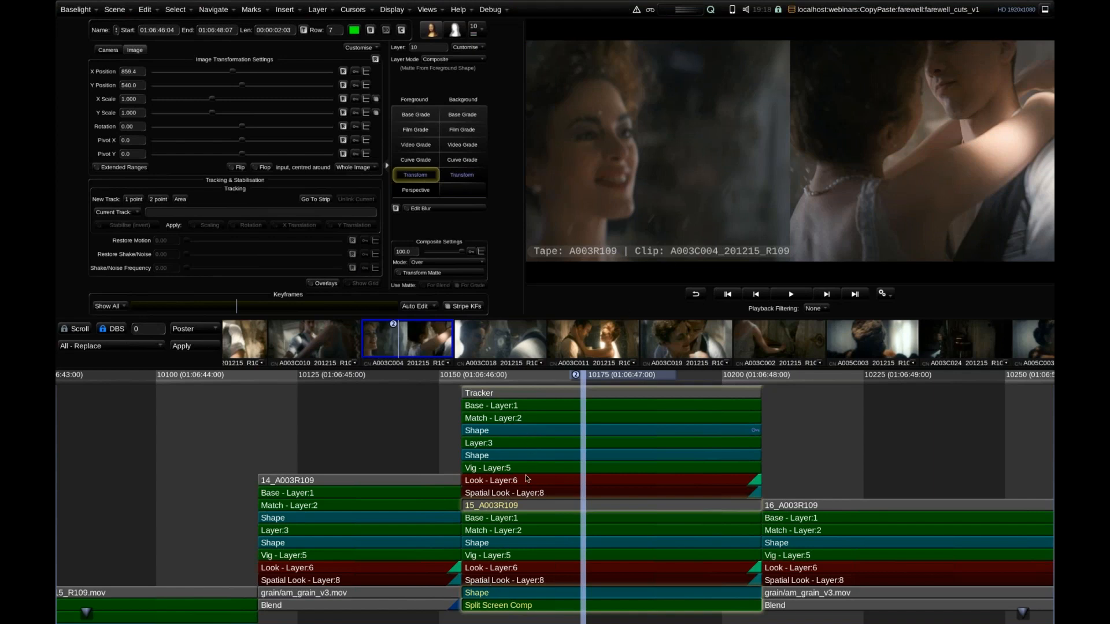
pyautogui.moveTo(535, 486)
pyautogui.hotkey('ctrl', 'z')
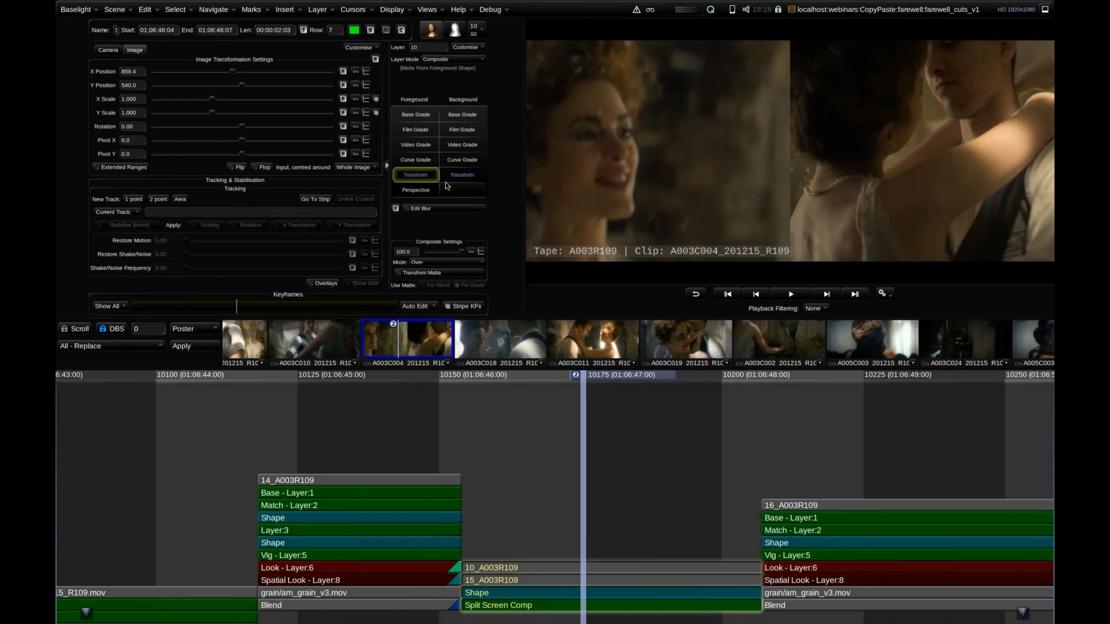
# Reopen Multi-Paste with the Tape Name & Timecode preset and check the strip category assigned to shot 16_A003R109's Blend layer.
pyautogui.hotkey('ctrl', 'shift', 'v')
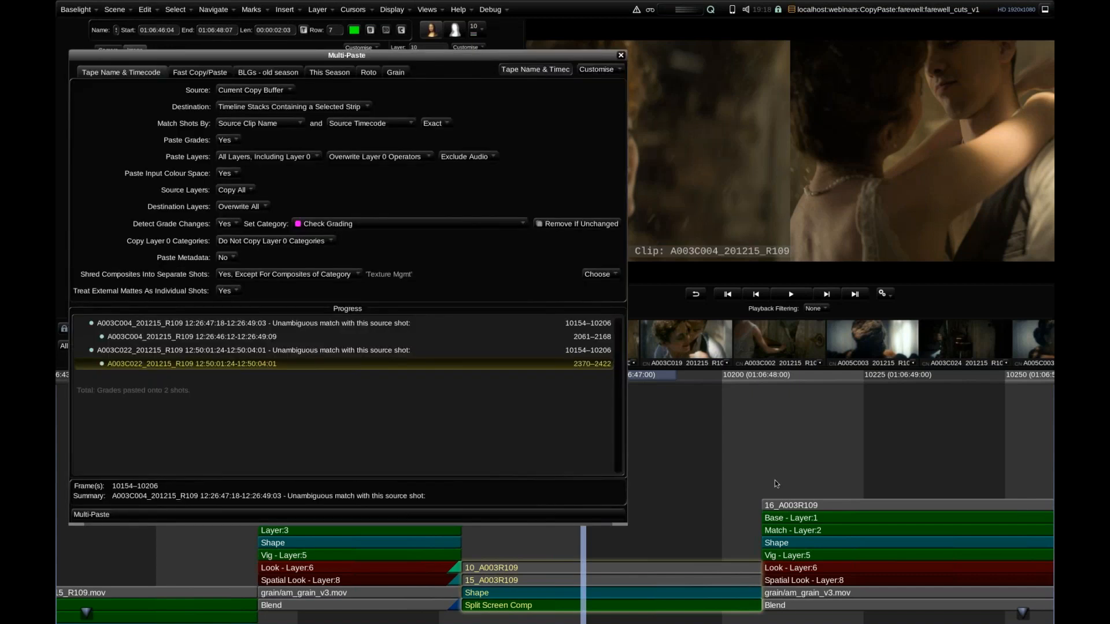
pyautogui.scroll(-5, 710, 447)
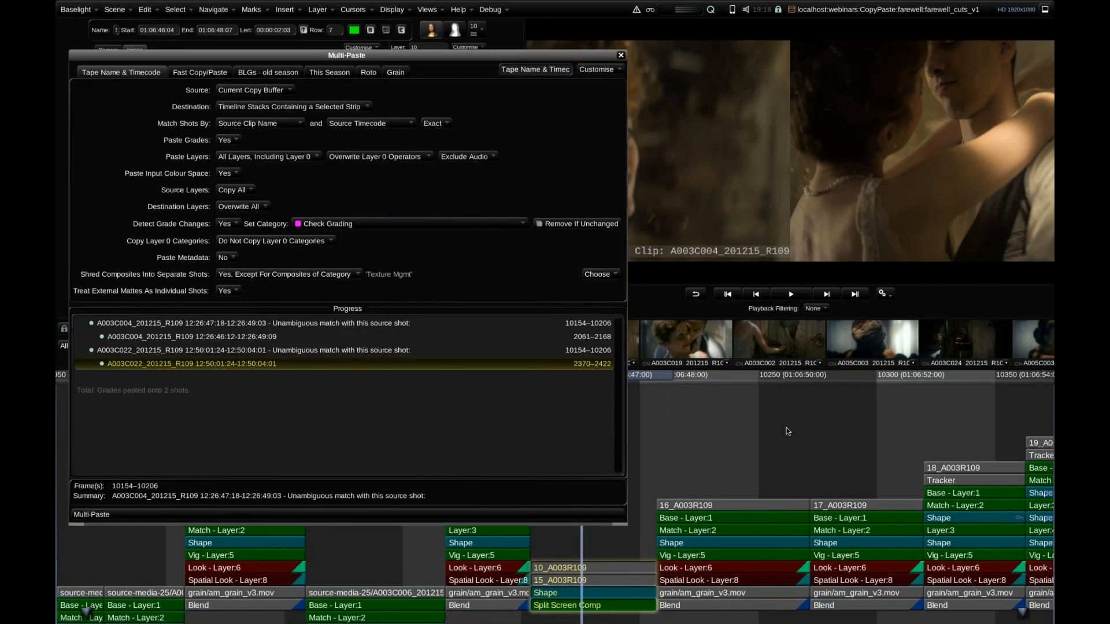
pyautogui.scroll(-4, 734, 430)
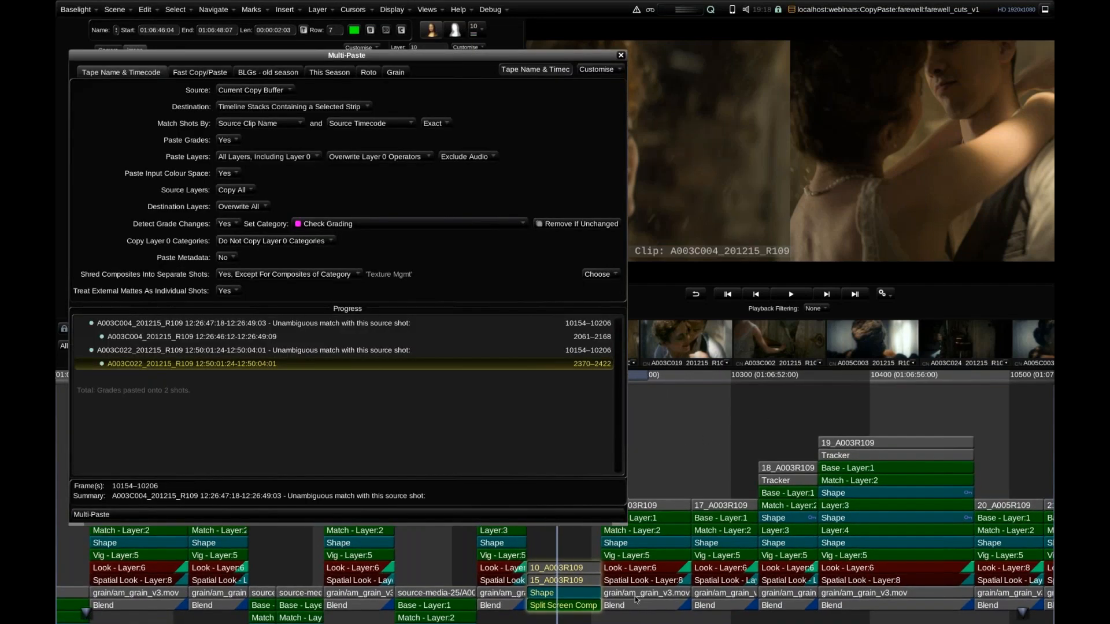
pyautogui.click(638, 609)
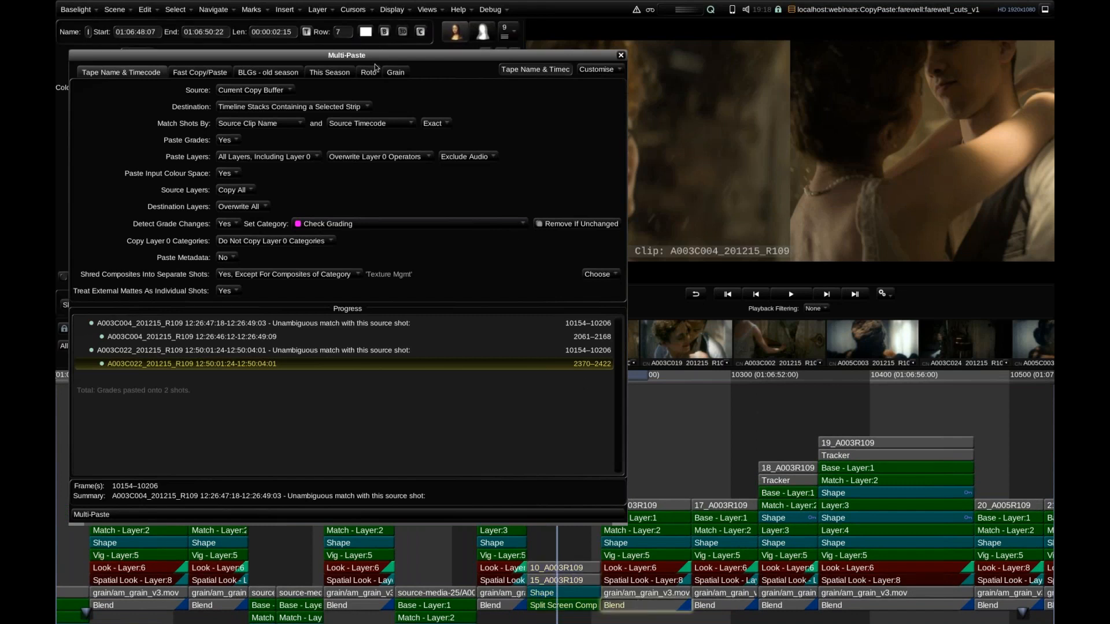
pyautogui.rightClick(613, 606)
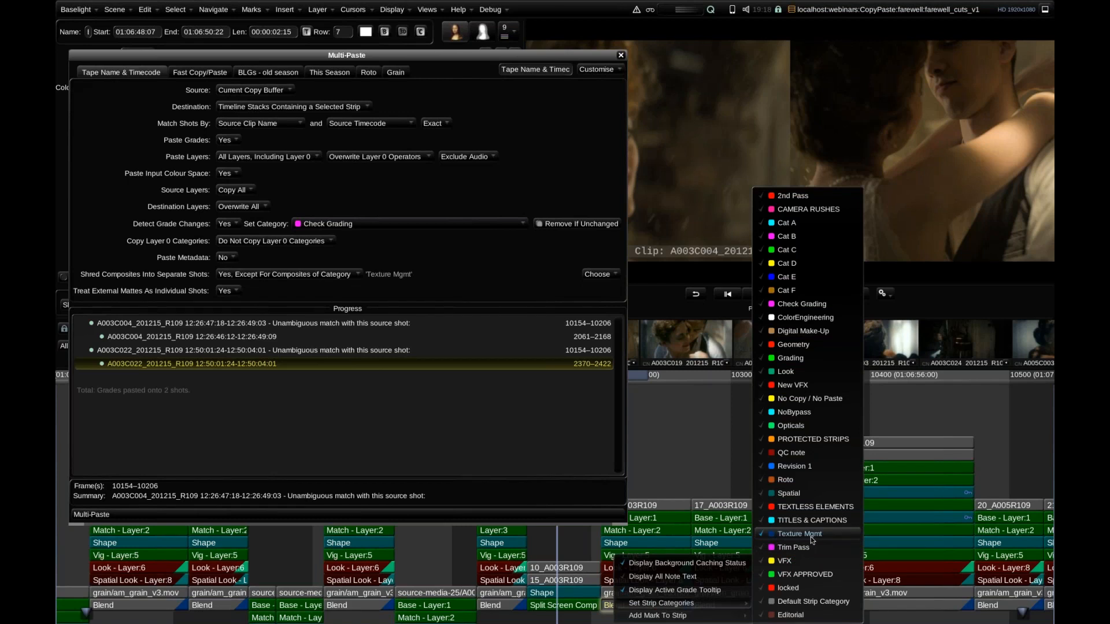
pyautogui.click(685, 444)
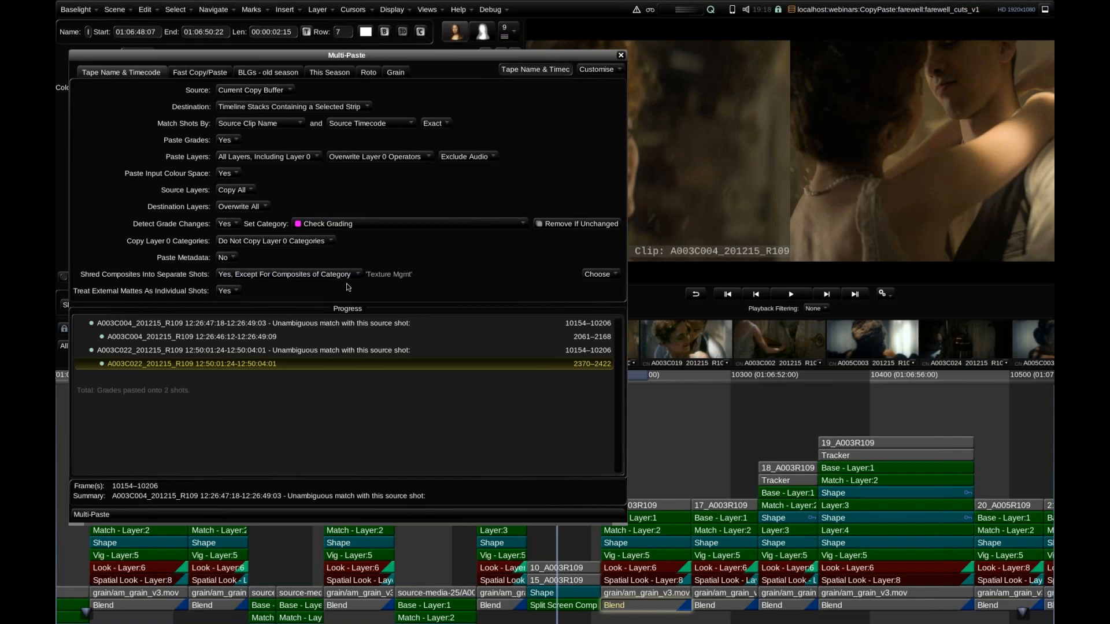
# Paste the grades onto the Split Screen Comp stack, shredding all composites except Texture Mgmt ones, and examine the pasted stack.
pyautogui.click(579, 605)
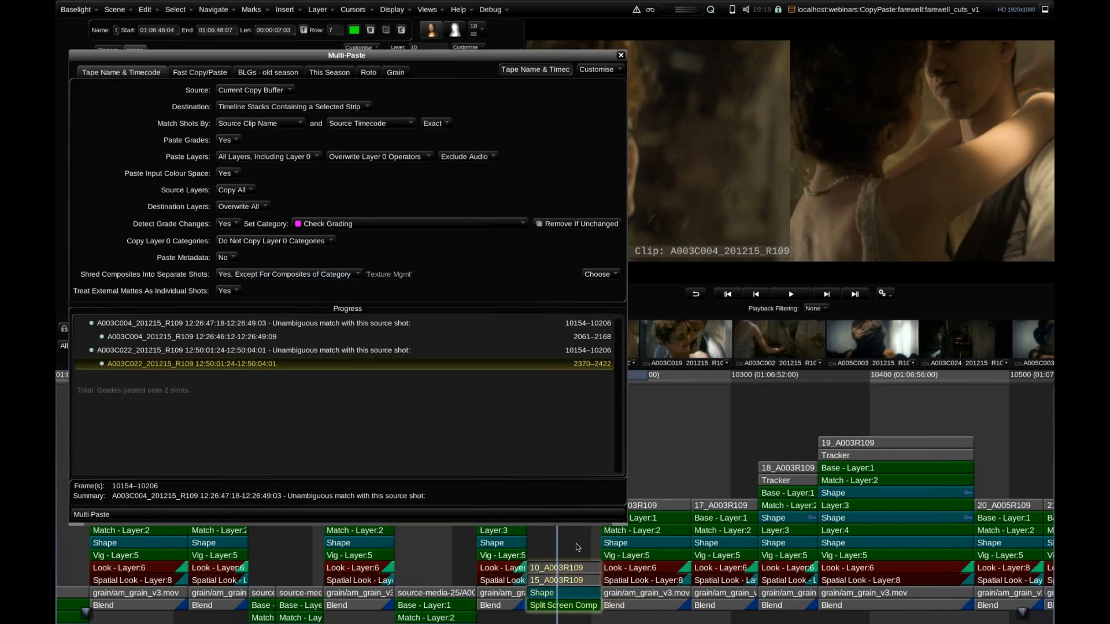
pyautogui.click(621, 56)
pyautogui.moveTo(557, 369); pyautogui.dragTo(557, 295)
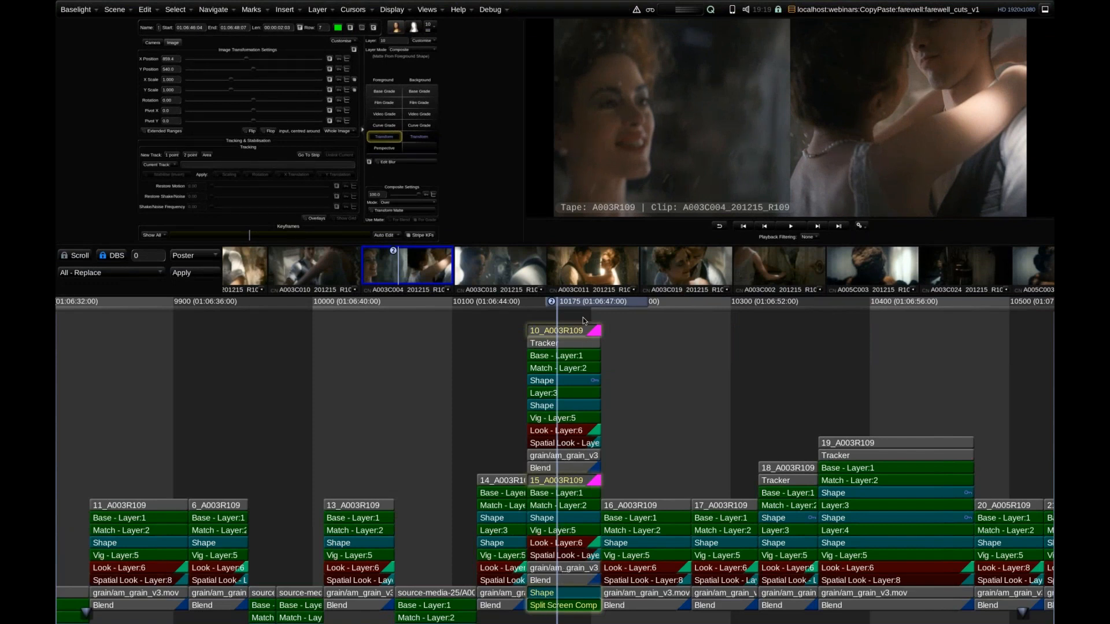
pyautogui.scroll(-3, 590, 315)
pyautogui.moveTo(600, 311); pyautogui.dragTo(565, 319)
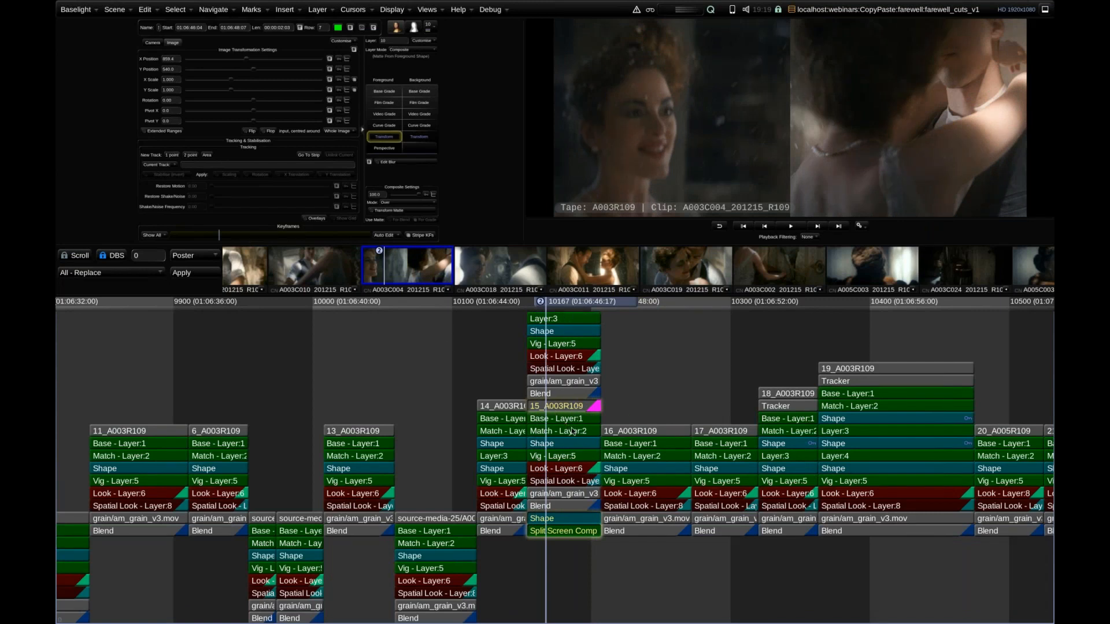
pyautogui.scroll(-3, 577, 429)
pyautogui.scroll(-4, 580, 431)
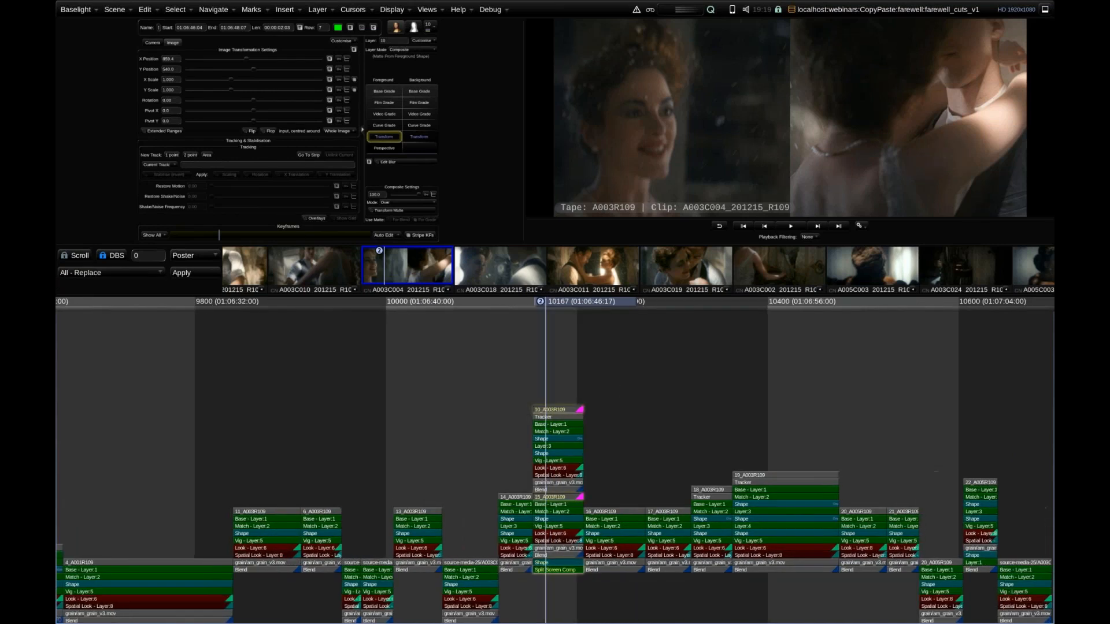
# Switch to the farewell_rotowork_v1 scene and look over the shots around frame 2307.
pyautogui.click(899, 9)
pyautogui.click(901, 39)
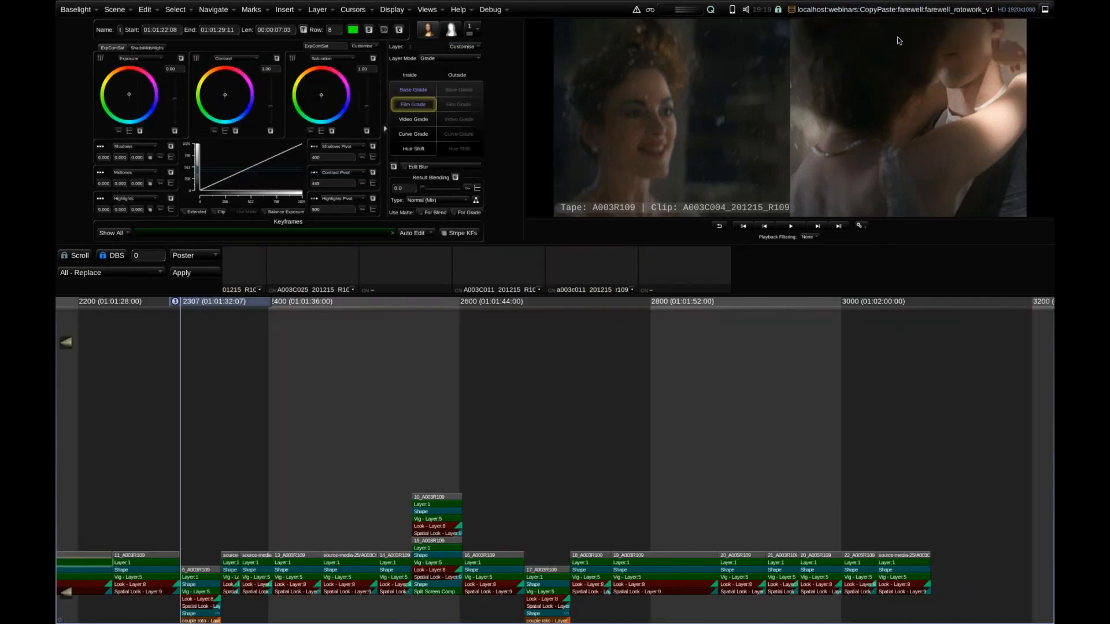
pyautogui.scroll(3, 400, 437)
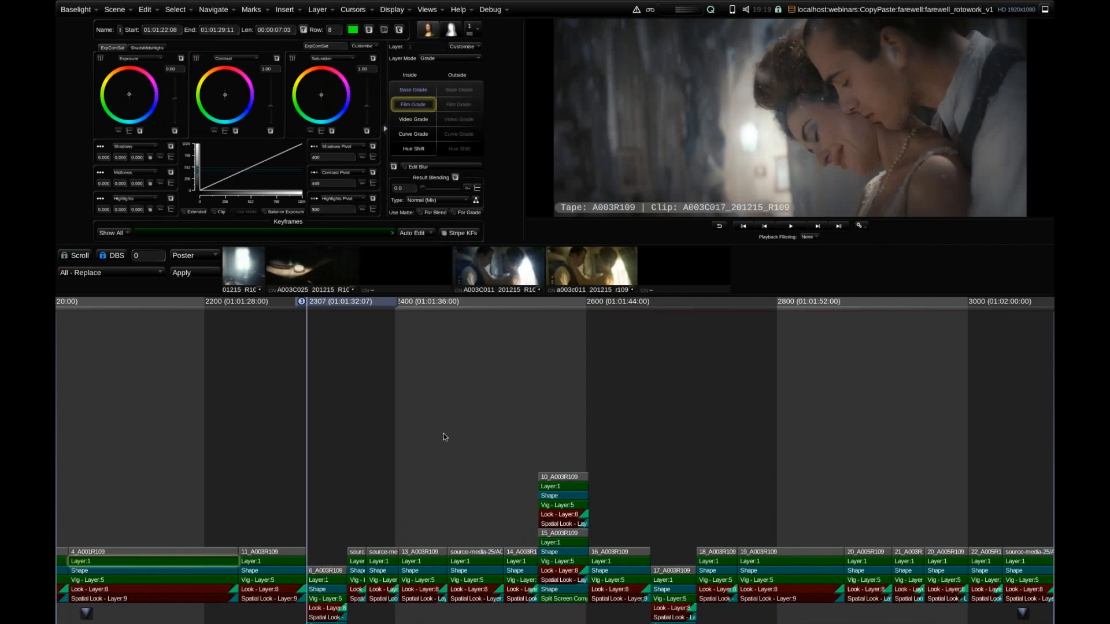
pyautogui.scroll(-5, 431, 437)
pyautogui.moveTo(404, 435); pyautogui.dragTo(590, 434)
pyautogui.scroll(2, 531, 453)
pyautogui.scroll(4, 531, 452)
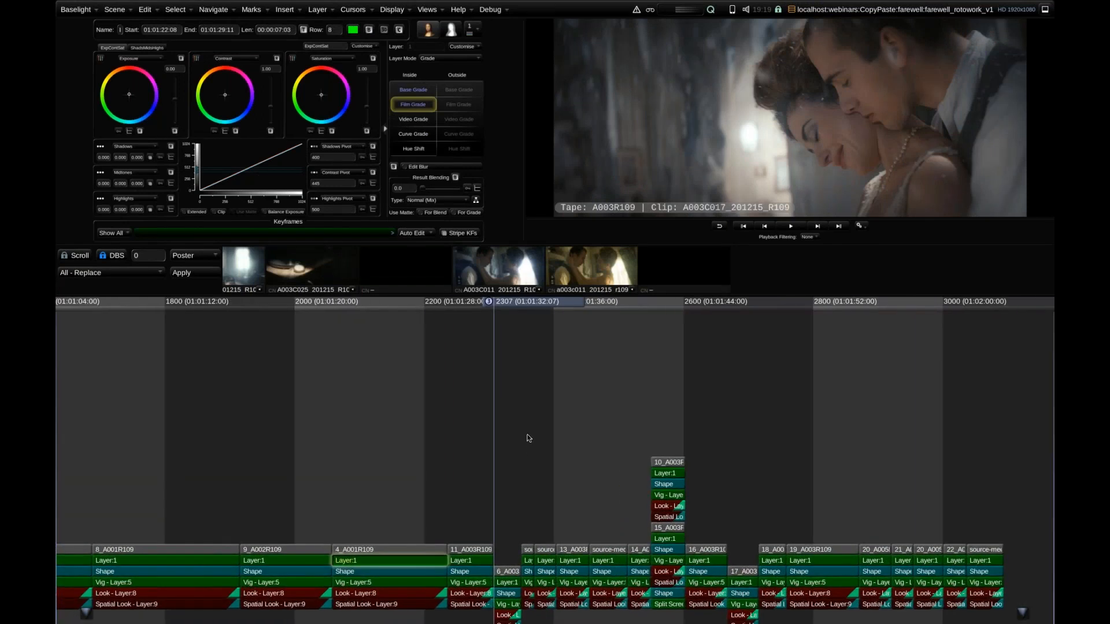
pyautogui.moveTo(536, 394); pyautogui.dragTo(546, 352)
# Compare the roto Shape of shot 6_A003R109 at the shot's first and last frames.
pyautogui.scroll(2, 545, 352)
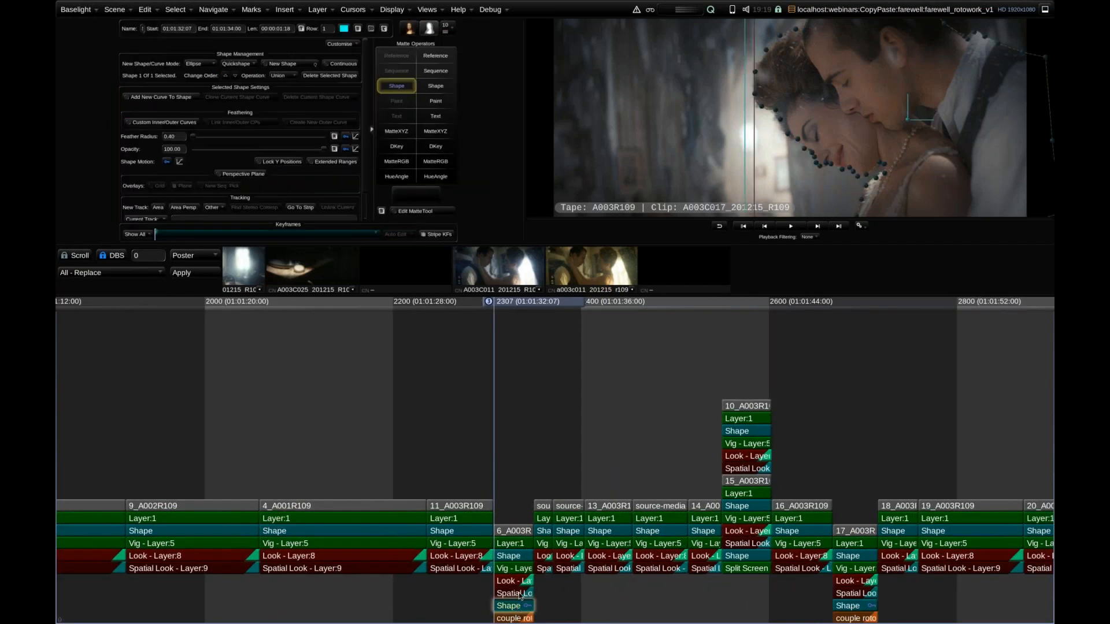
pyautogui.press('End')
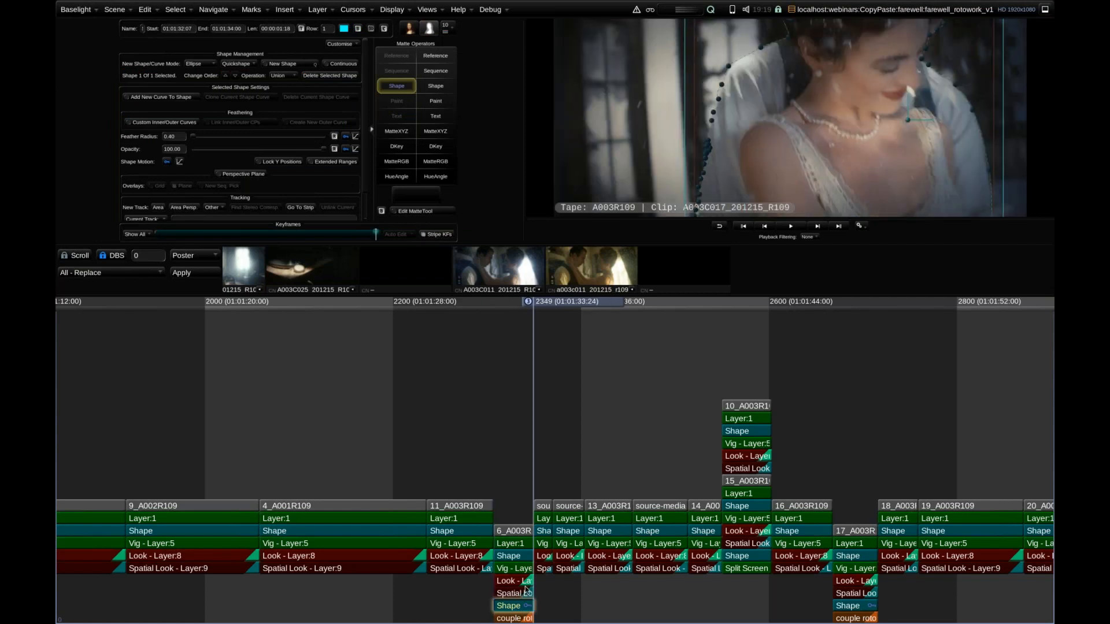
pyautogui.press('Home')
pyautogui.press('End')
pyautogui.press('Home')
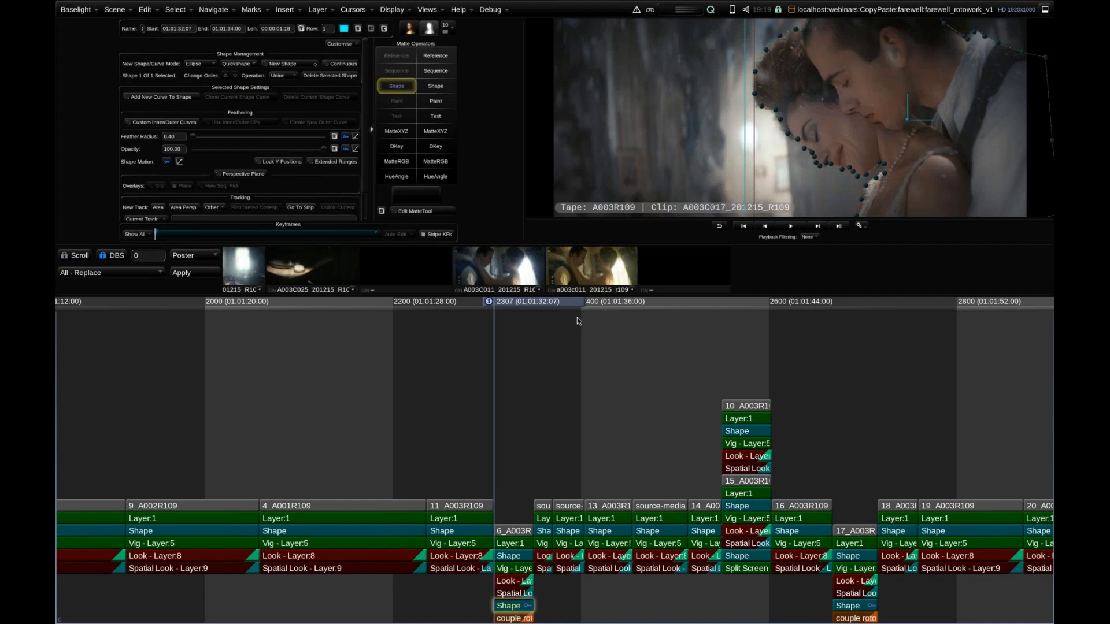
# Examine the roto Shape of shot 17_A003R109 at the shot's first and last frames.
pyautogui.click(810, 379)
pyautogui.click(855, 606)
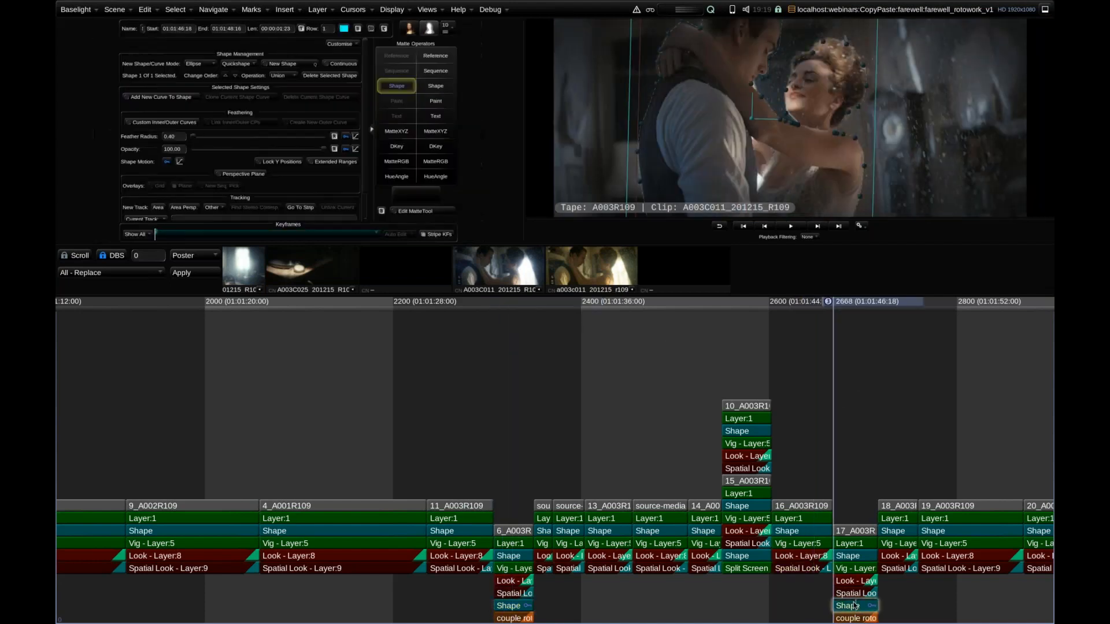
pyautogui.press('End')
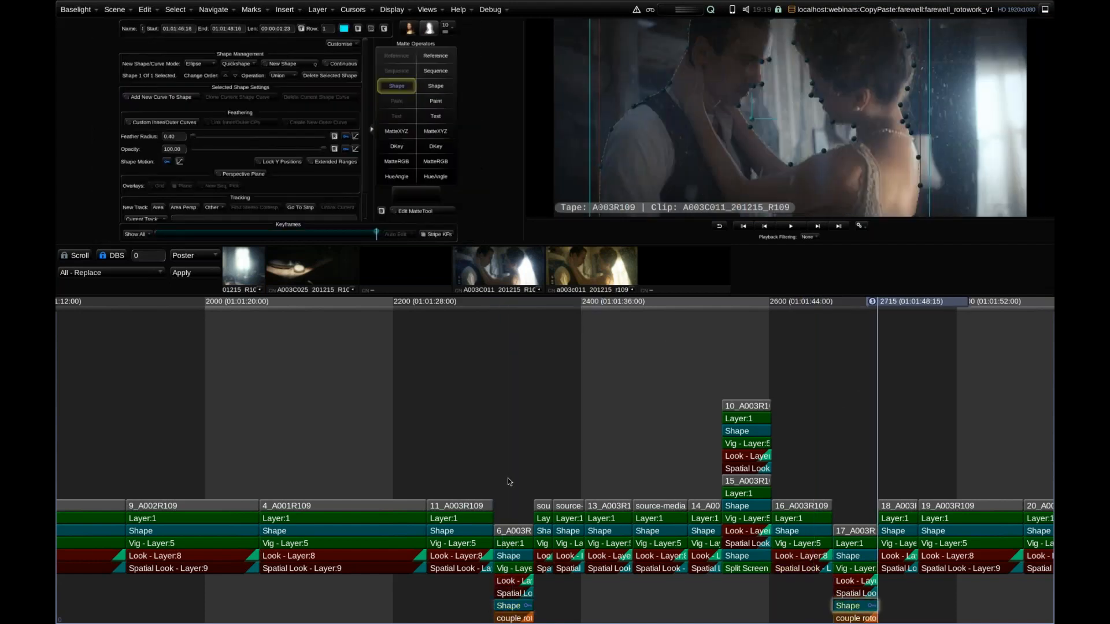
pyautogui.press('Home')
pyautogui.scroll(4, 858, 411)
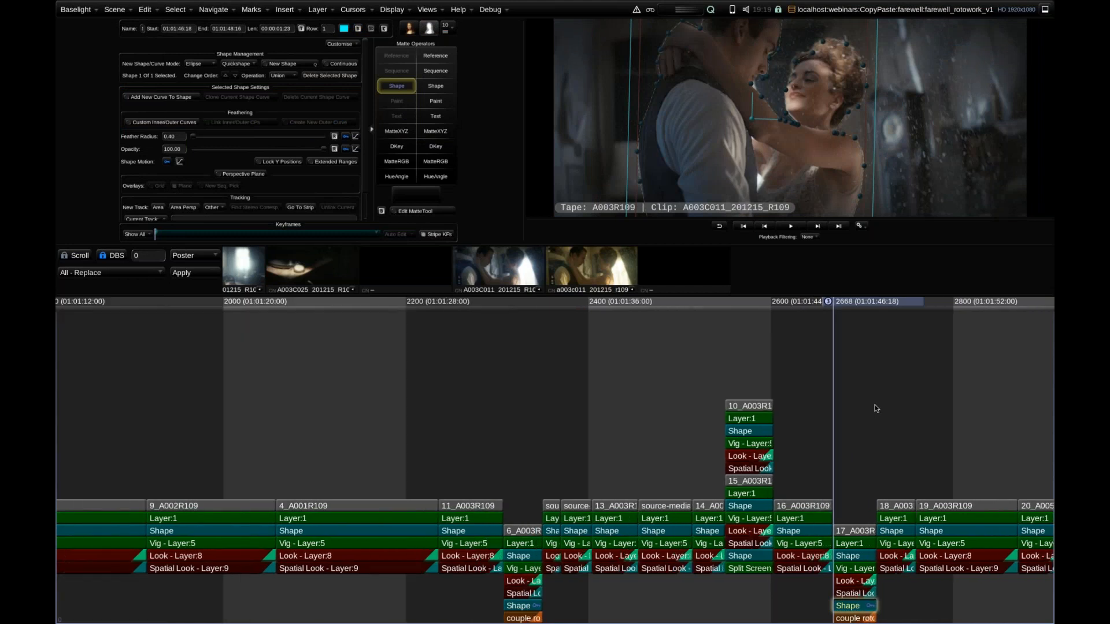
pyautogui.moveTo(704, 393); pyautogui.dragTo(661, 380)
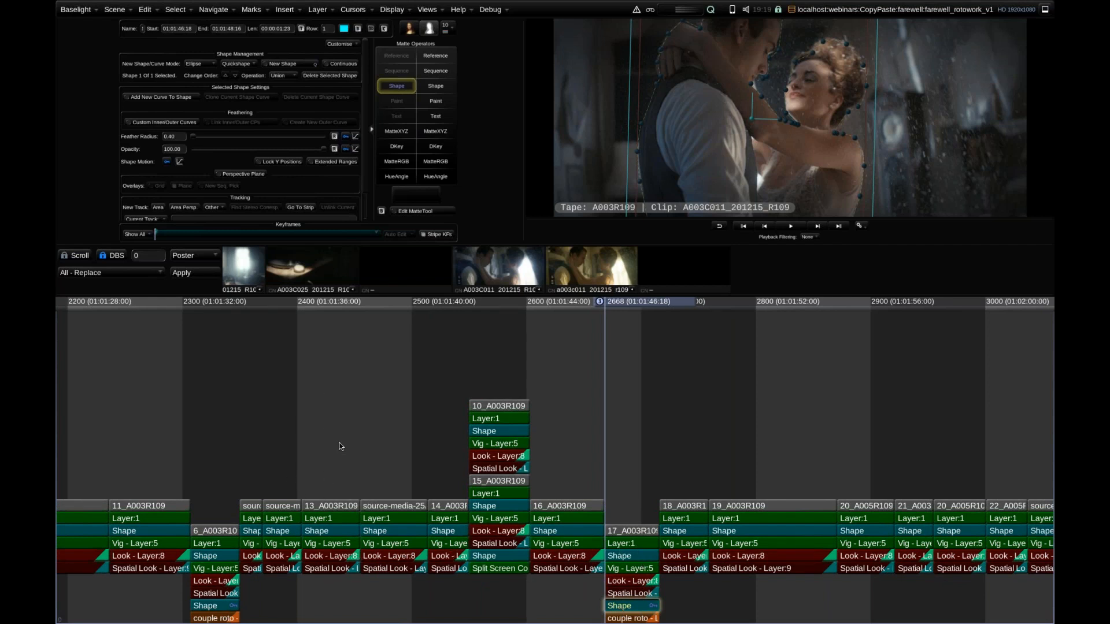
# Check which strip category is assigned to shot 17_A003R109's couple roto layer.
pyautogui.click(622, 618)
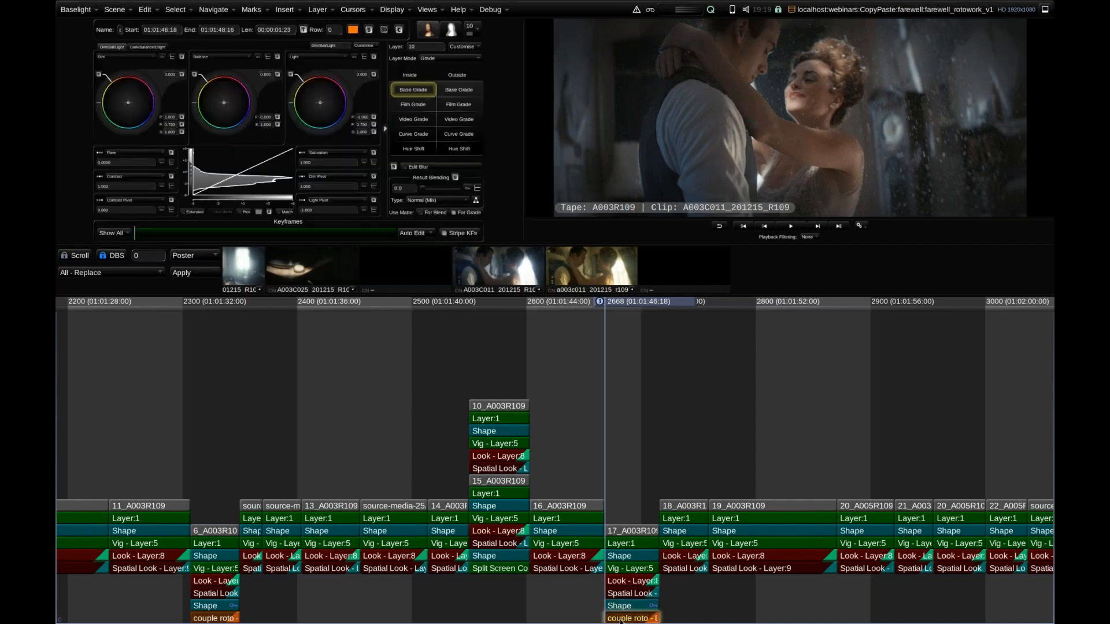
pyautogui.rightClick(620, 620)
pyautogui.moveTo(694, 603)
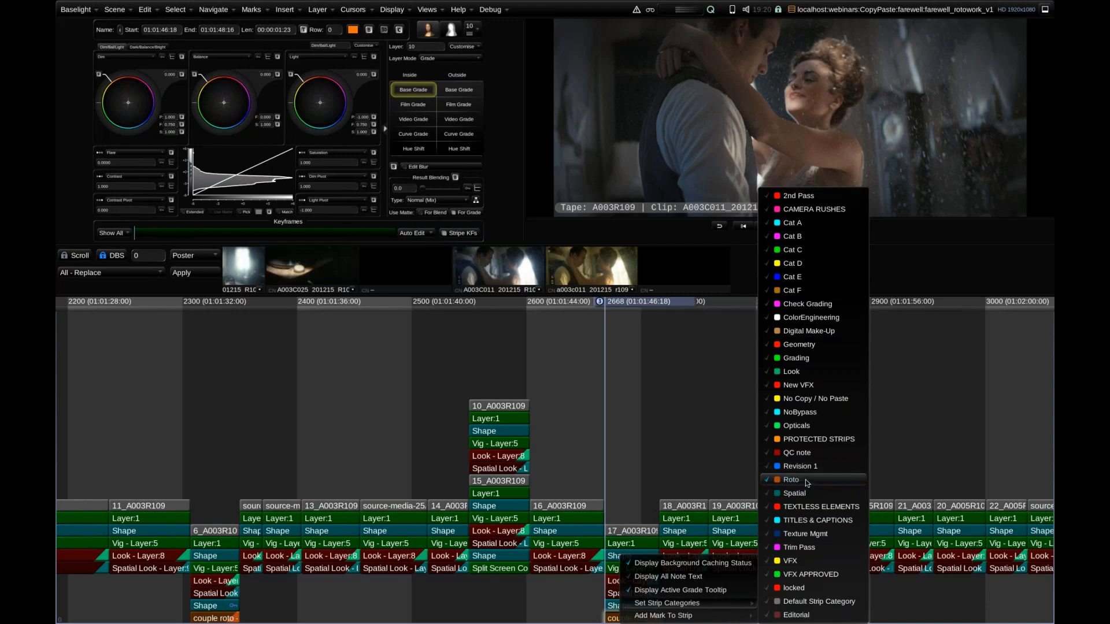
pyautogui.click(717, 456)
# Select all the graded shot stacks in the rotowork scene to copy their grades, and clear the selection.
pyautogui.scroll(-5, 714, 428)
pyautogui.moveTo(707, 362); pyautogui.dragTo(255, 620)
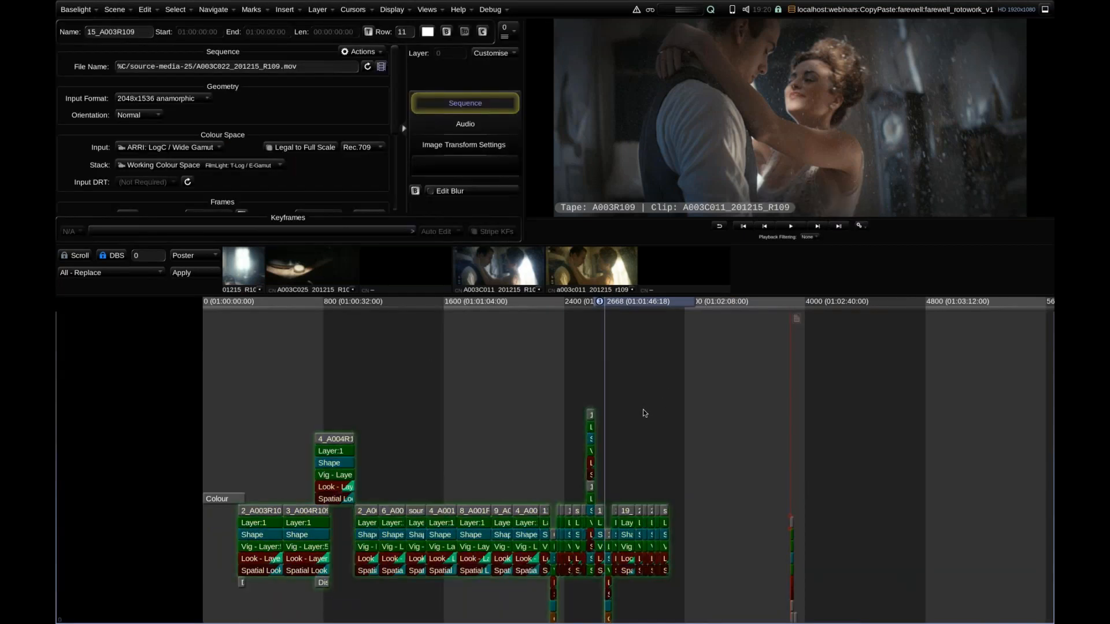
pyautogui.click(638, 426)
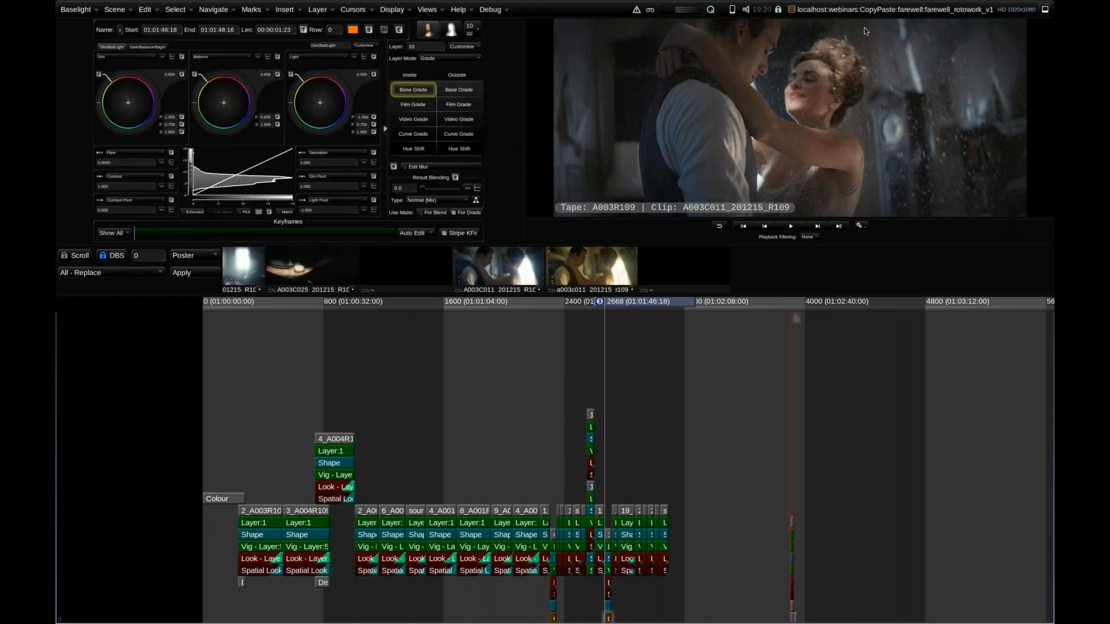
# Switch back to the farewell_cuts_v1 scene and bring its graded shots into view.
pyautogui.click(882, 16)
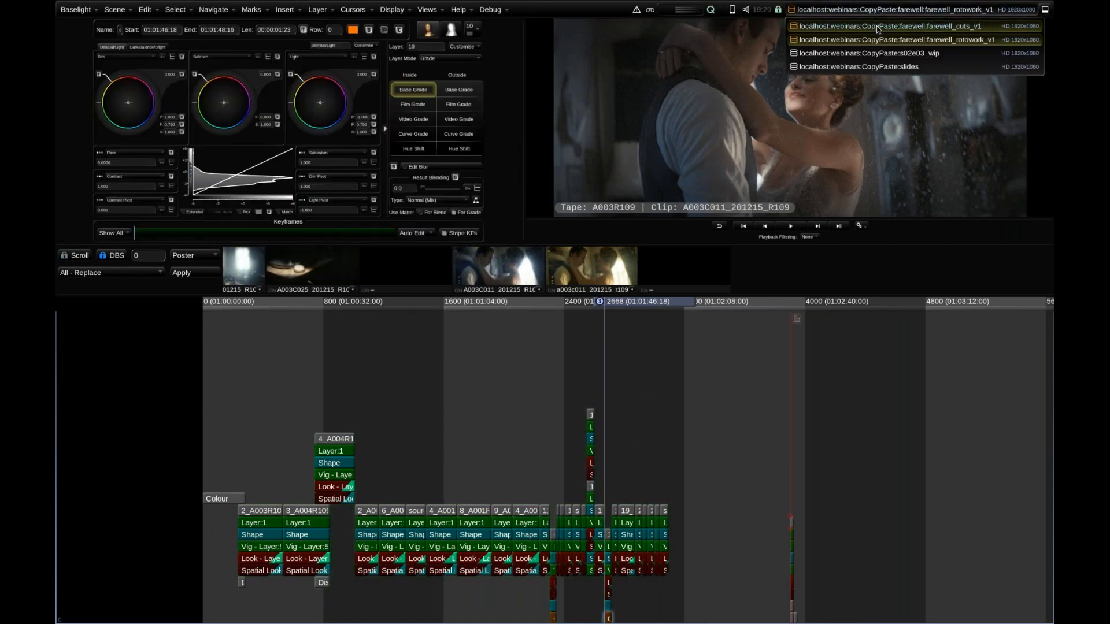
pyautogui.click(882, 29)
pyautogui.moveTo(719, 420); pyautogui.dragTo(540, 416)
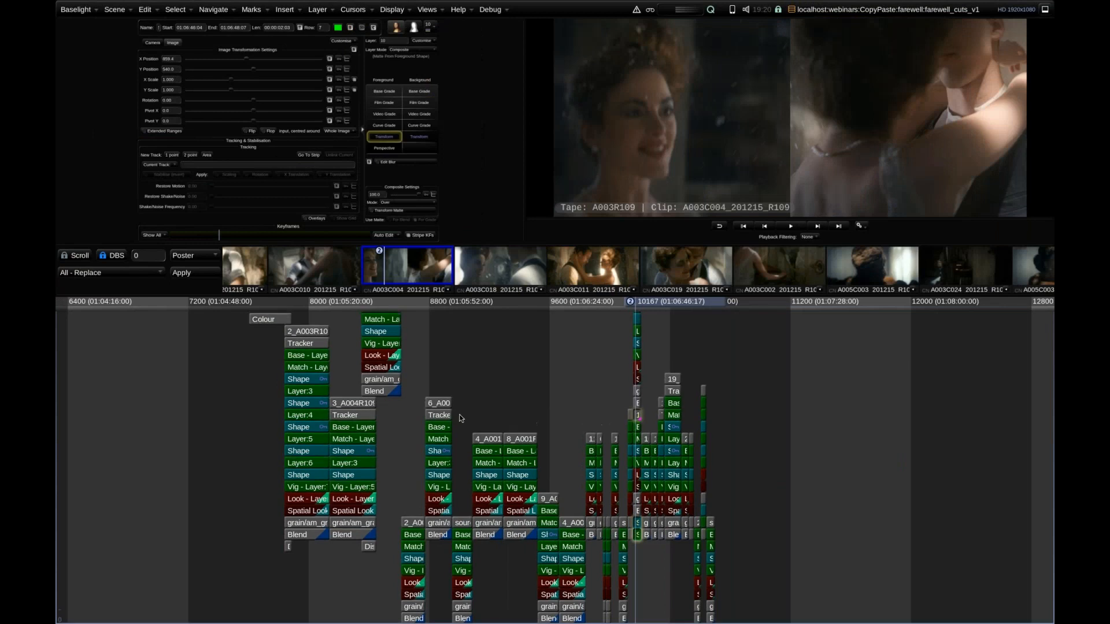
# Select all the graded shot stacks in the farewell_cuts_v1 timeline.
pyautogui.scroll(3, 491, 431)
pyautogui.scroll(-4, 490, 425)
pyautogui.scroll(-3, 491, 425)
pyautogui.moveTo(764, 354); pyautogui.dragTo(295, 623)
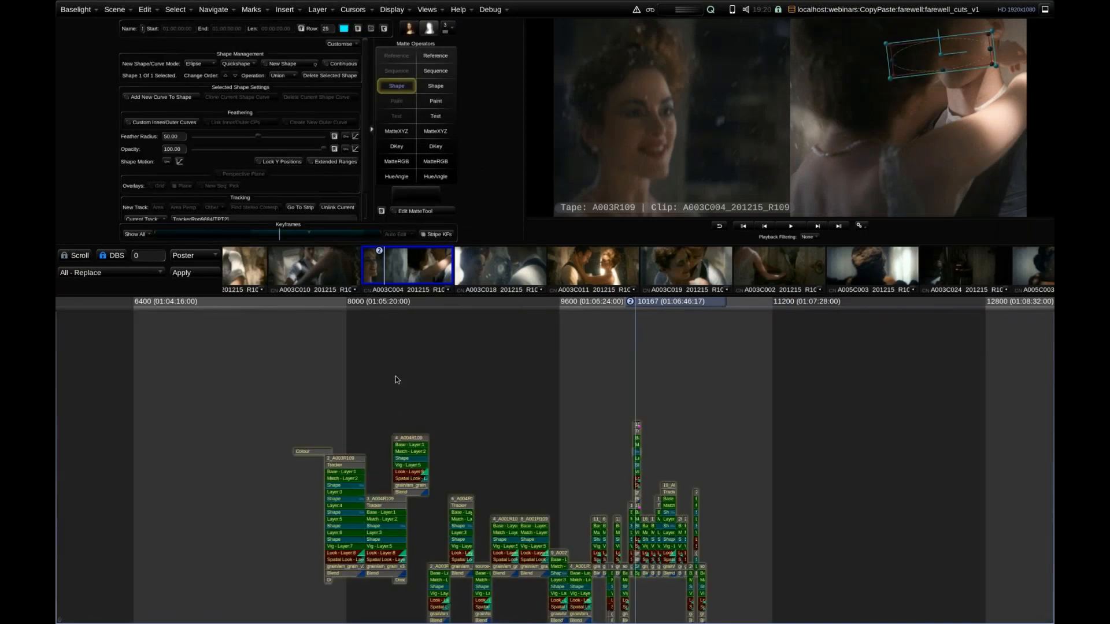
# Multi-Paste only the Roto category layers onto the selected stacks using the Roto preset, and close the Multi-Paste dialog.
pyautogui.hotkey('ctrl', 'shift', 'v')
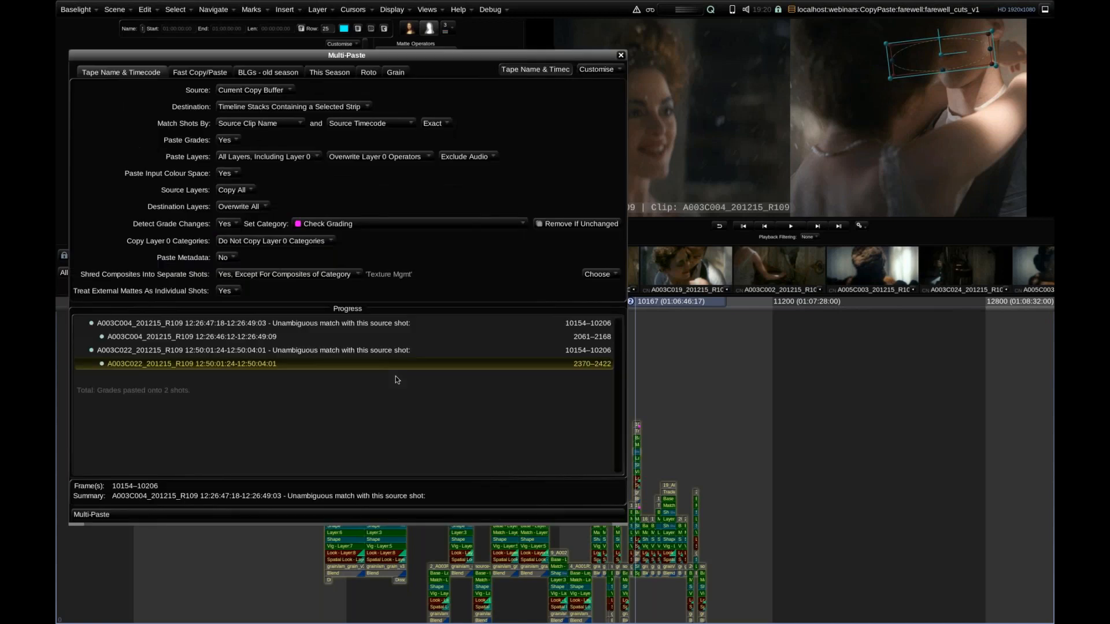
pyautogui.click(368, 72)
pyautogui.moveTo(384, 64); pyautogui.dragTo(390, 72)
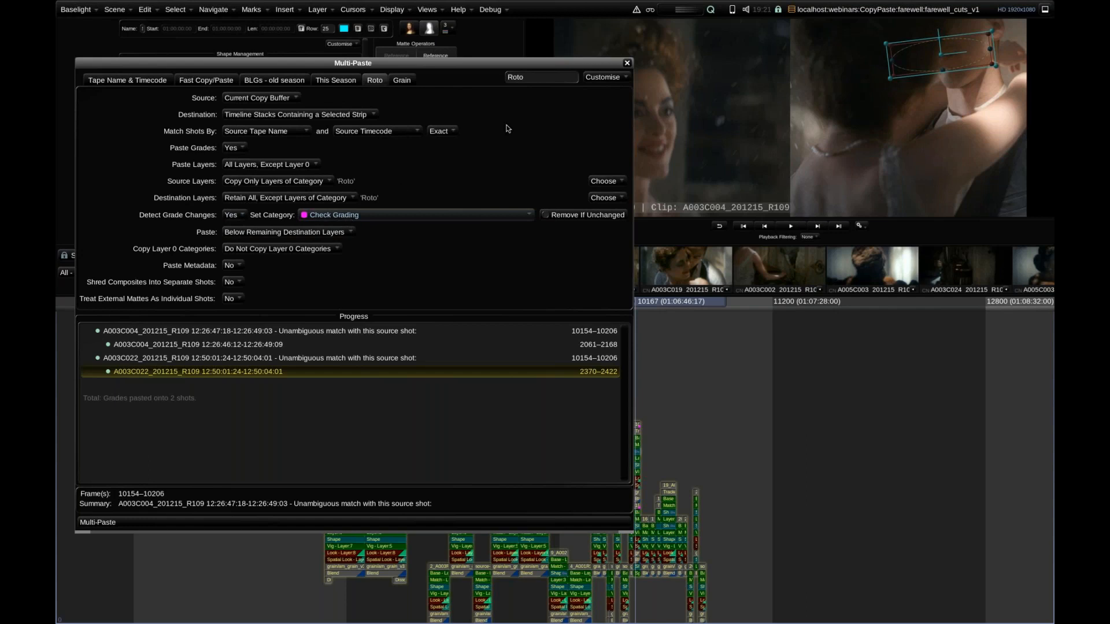
pyautogui.click(628, 64)
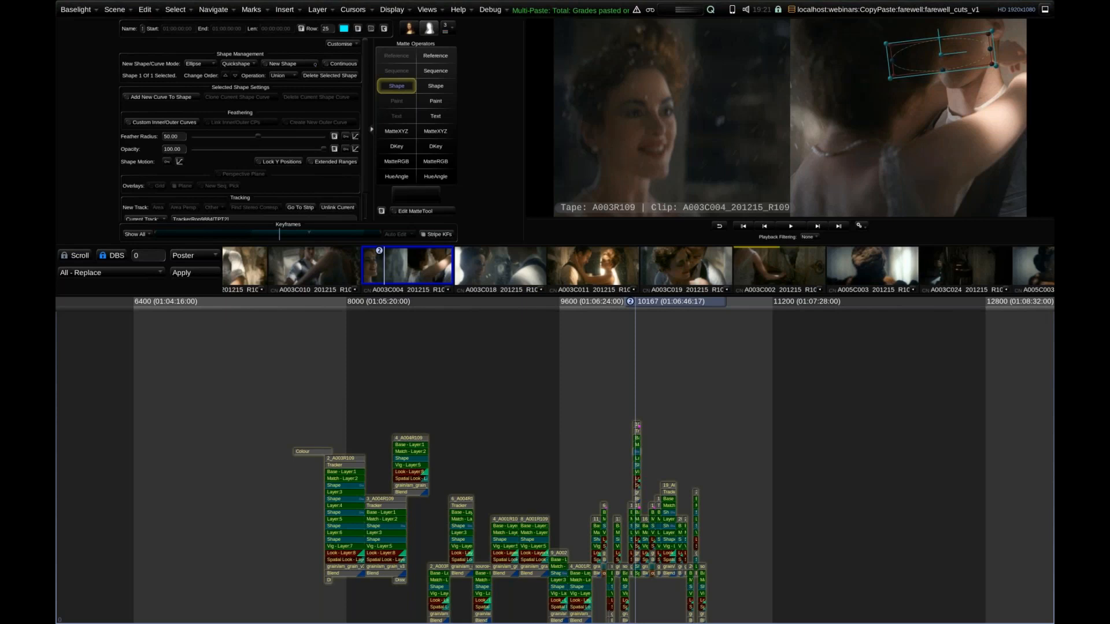
# Filter playback to the CheckGrading shots and bring their layer stacks into view.
pyautogui.click(809, 237)
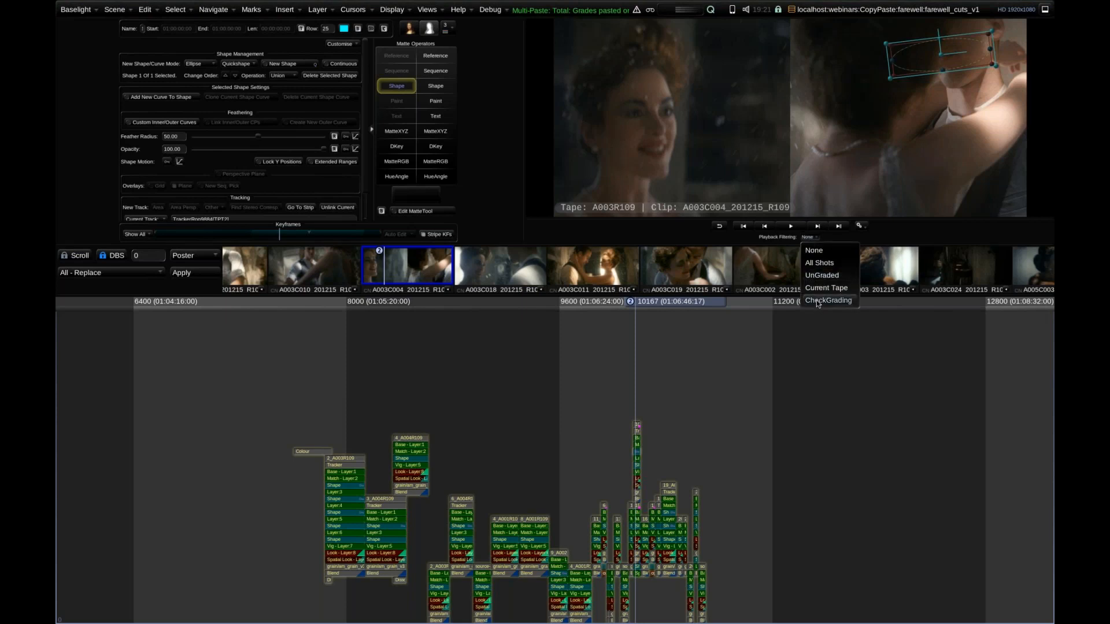
pyautogui.click(818, 301)
pyautogui.scroll(3, 633, 364)
pyautogui.scroll(2, 650, 351)
pyautogui.press('pagedown')
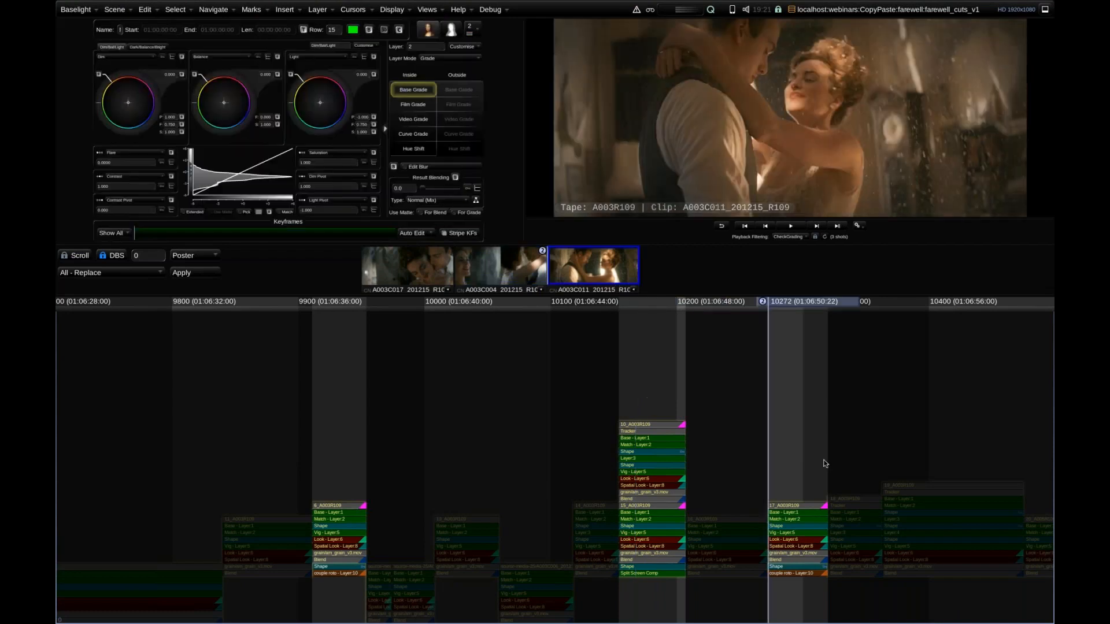
pyautogui.scroll(3, 825, 428)
pyautogui.moveTo(827, 403); pyautogui.dragTo(569, 343)
# Examine the pasted roto Shape of shot 17_A003R109 at the shot's first and last frames.
pyautogui.click(785, 515)
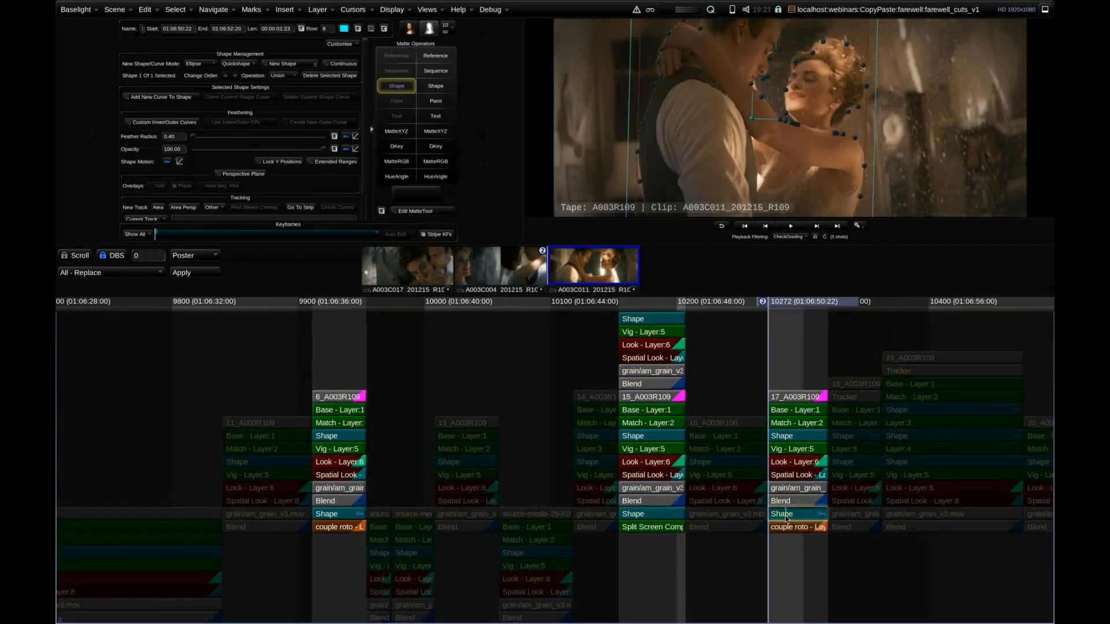
pyautogui.press('End')
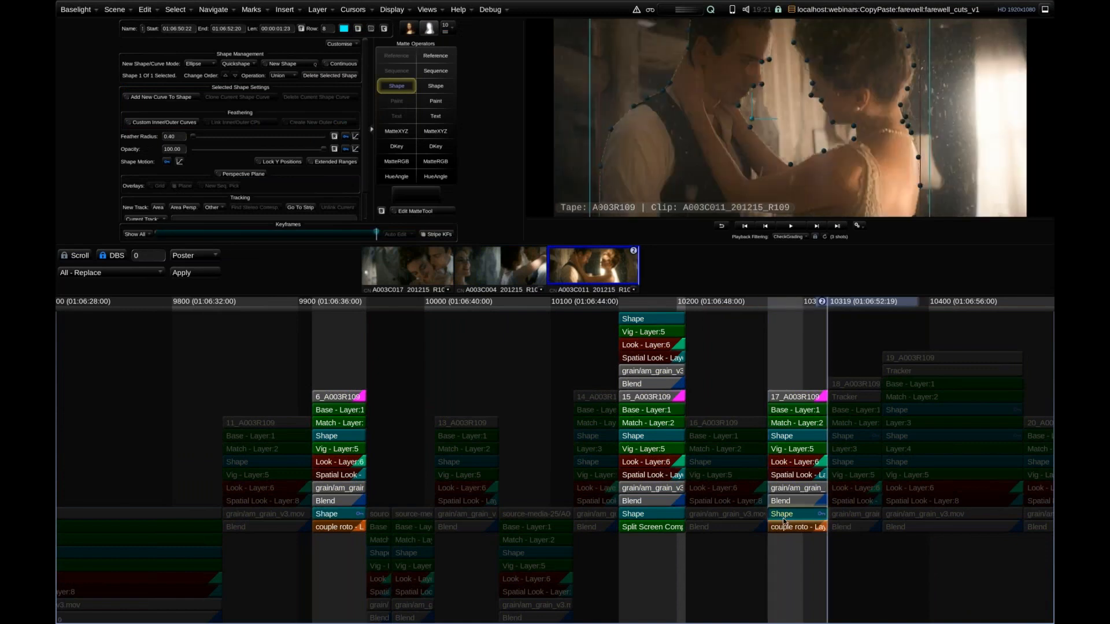
pyautogui.press('Home')
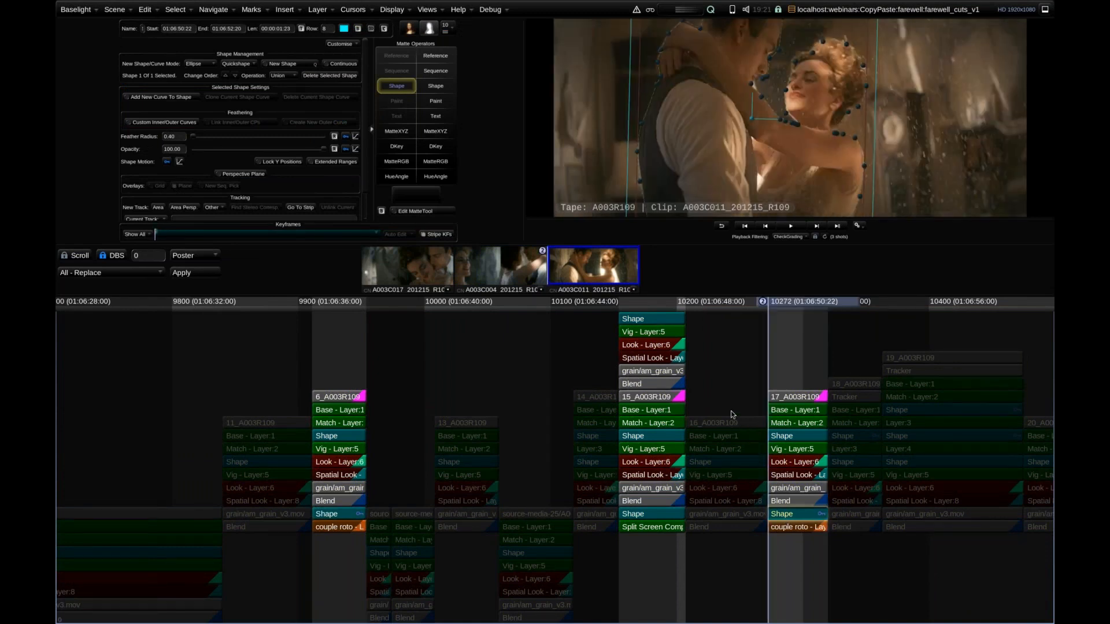
# Examine the pasted roto Shape of shot 6_A003R109 at the shot's first and last frames.
pyautogui.press('Up')
pyautogui.press('Up')
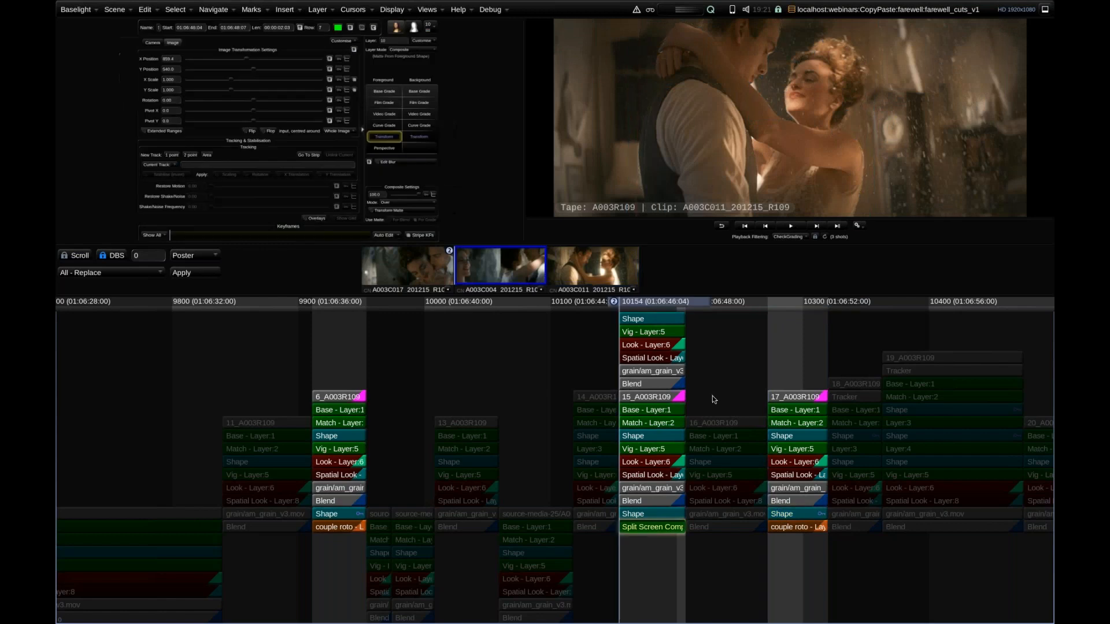
pyautogui.click(348, 516)
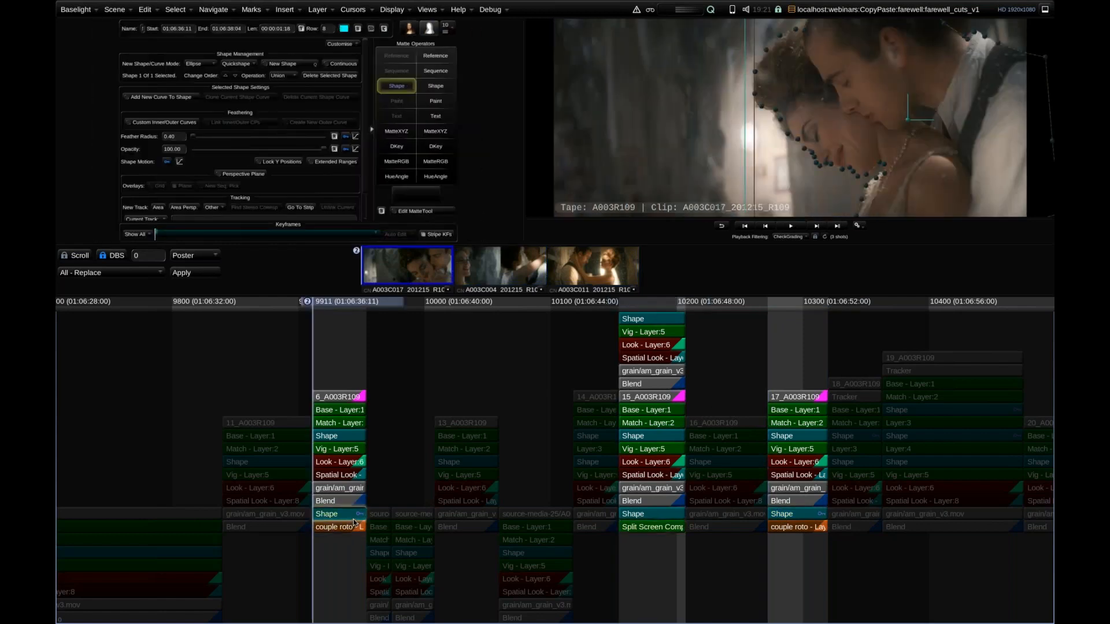
pyautogui.press('End')
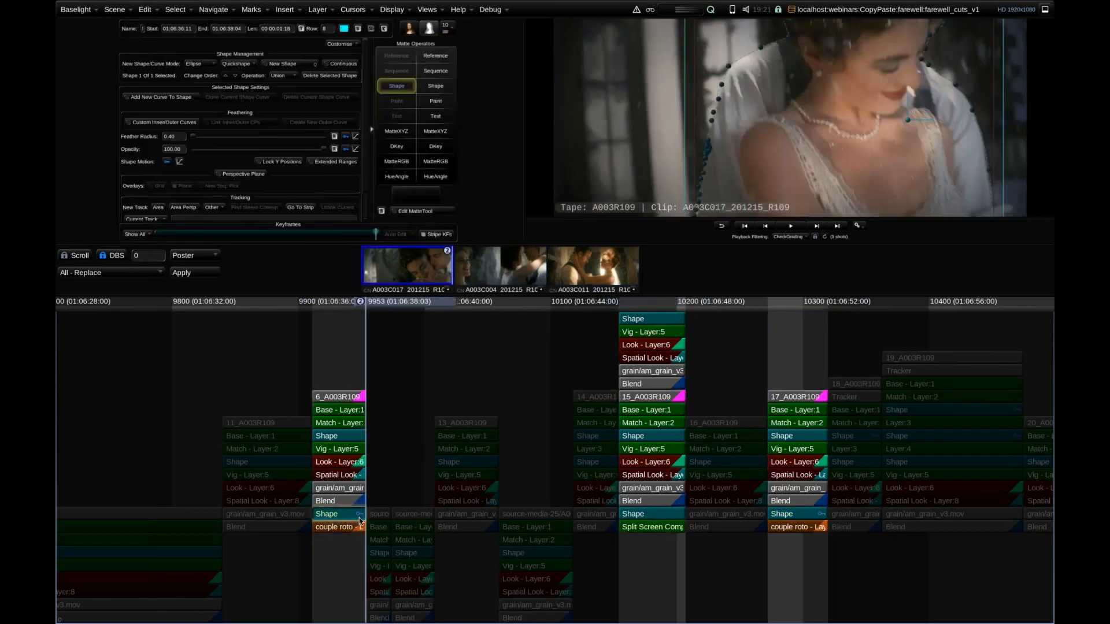
pyautogui.press('Home')
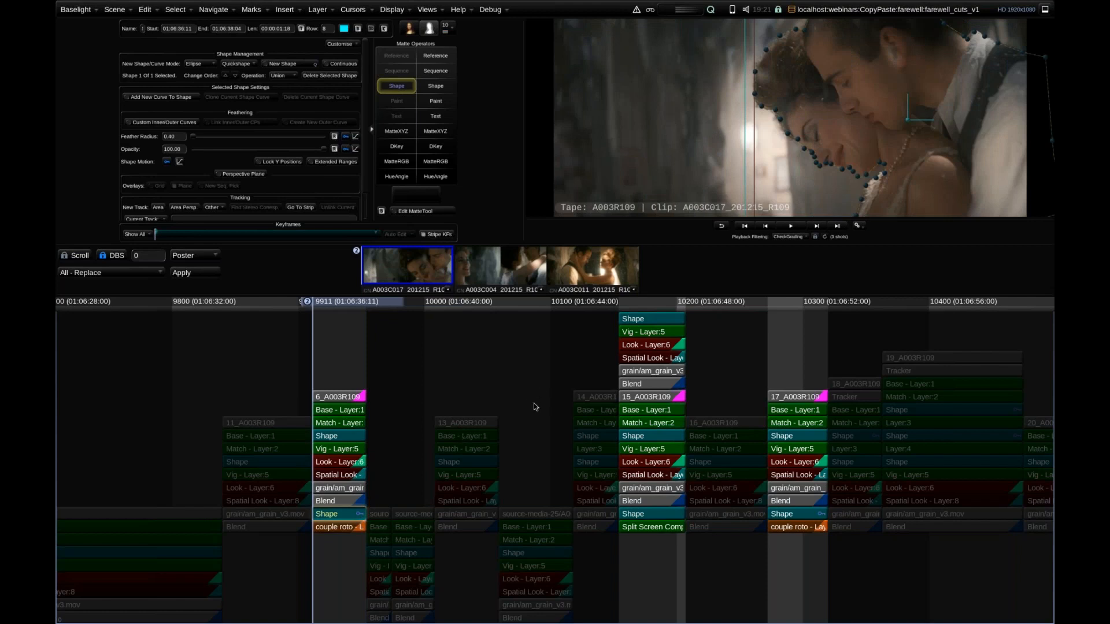
# Set playback filtering back to None to show every shot in the timeline.
pyautogui.hotkey('alt', 'f')
pyautogui.hotkey('alt', 'f')
pyautogui.hotkey('alt', 'f')
pyautogui.hotkey('alt', 'f')
pyautogui.hotkey('alt', 'f')
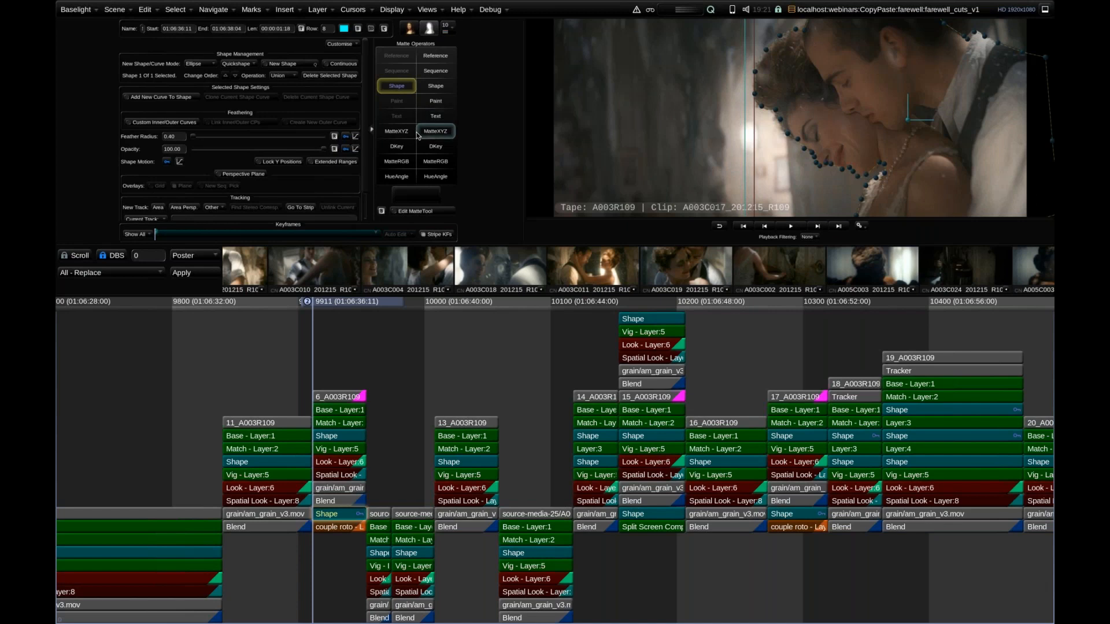
# Review where the Roto preset of Multi-Paste can place pasted layers relative to the remaining destination layers, and close the dialog.
pyautogui.hotkey('ctrl', 'shift', 'v')
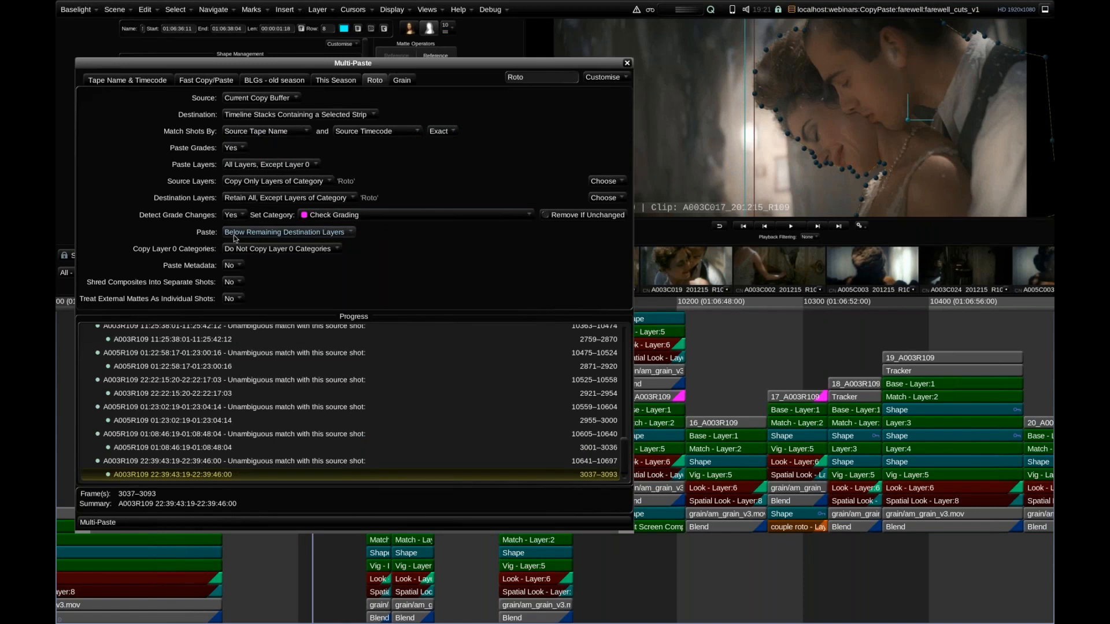
pyautogui.click(318, 234)
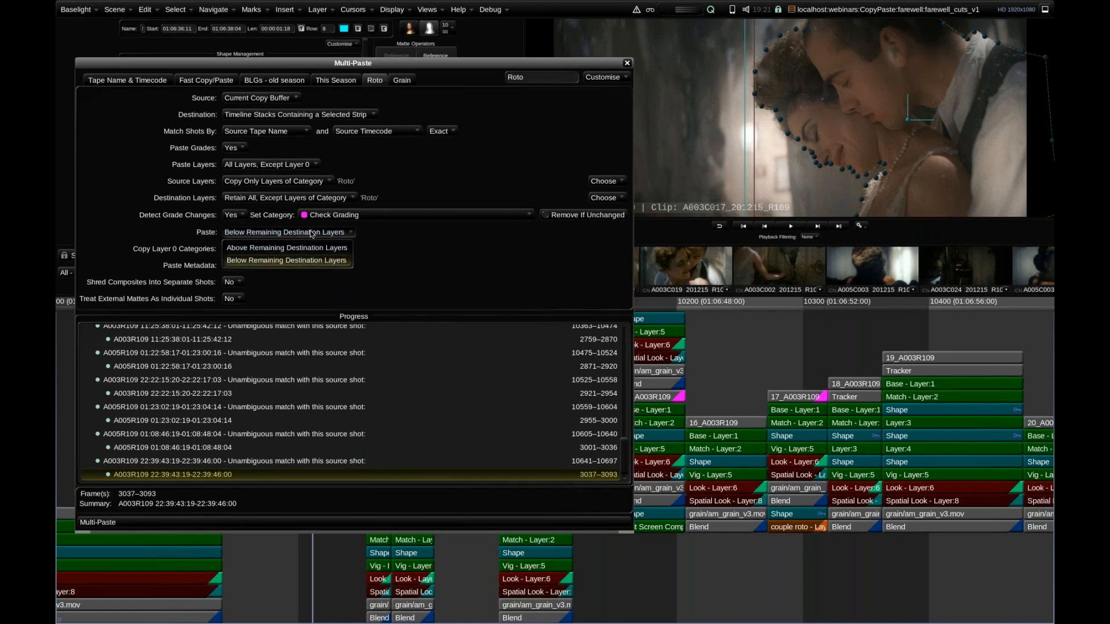
pyautogui.click(312, 234)
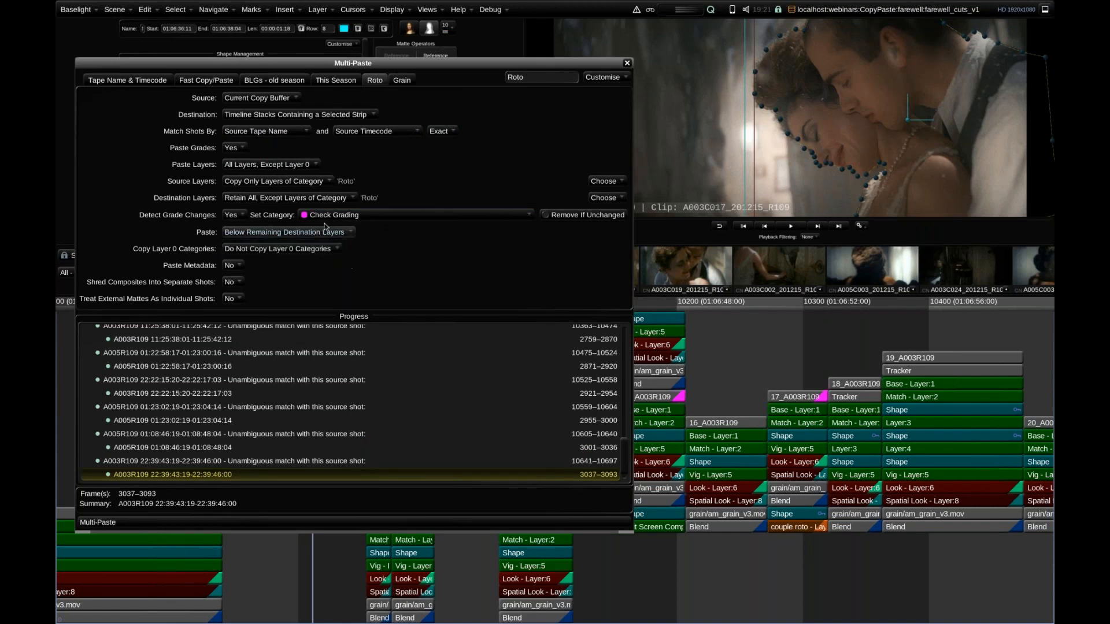
pyautogui.click(627, 62)
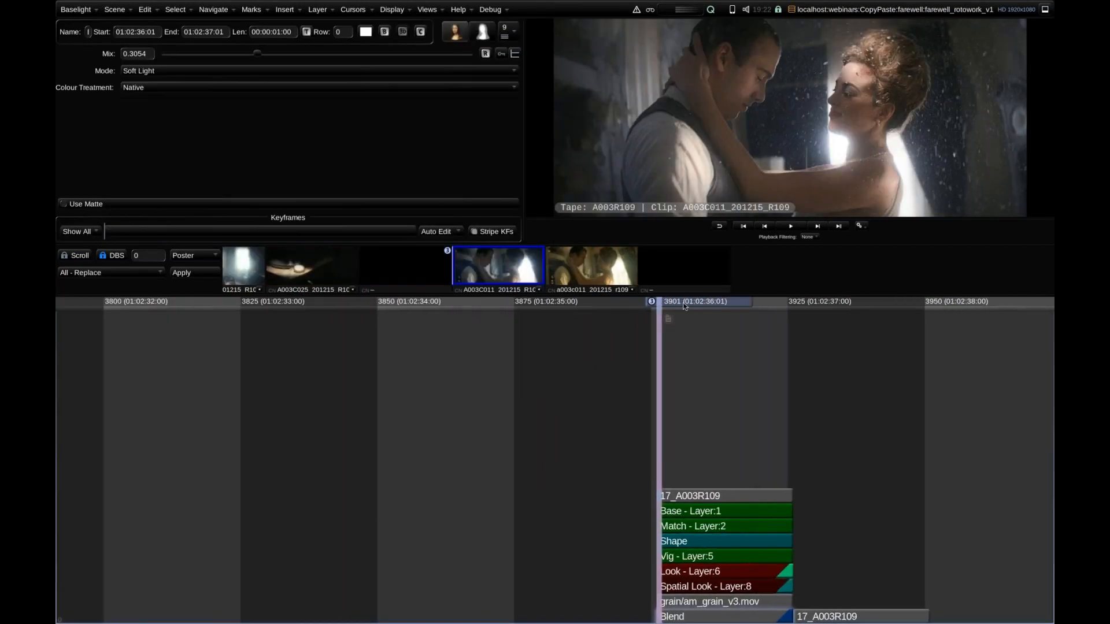
# Compare the graded 17_A003R109 shot with the adjacent ungraded .new version in the rotowork scene.
pyautogui.moveTo(695, 303)
pyautogui.mouseDown()
pyautogui.moveTo(922, 347)
pyautogui.moveTo(809, 335)
pyautogui.moveTo(715, 303)
pyautogui.mouseUp()
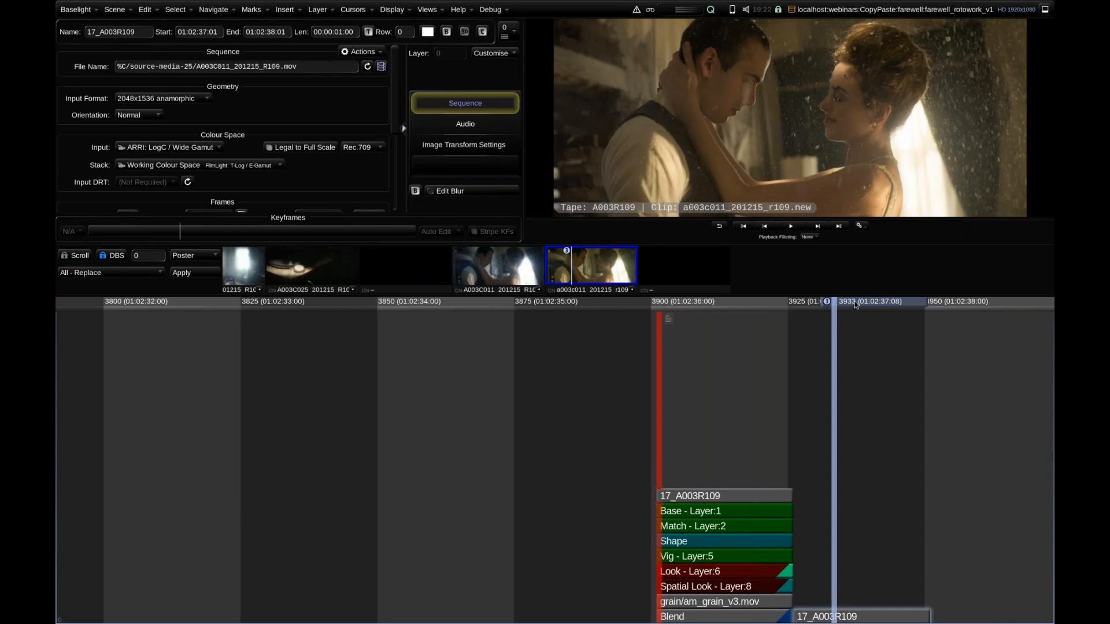
pyautogui.moveTo(839, 304); pyautogui.dragTo(735, 306)
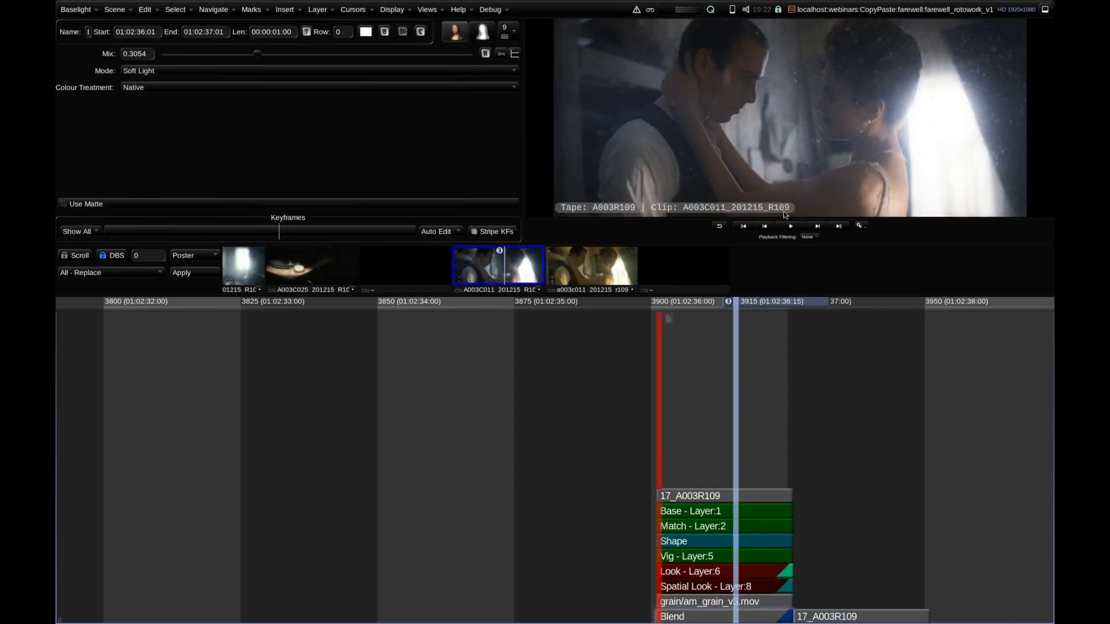
pyautogui.click(823, 303)
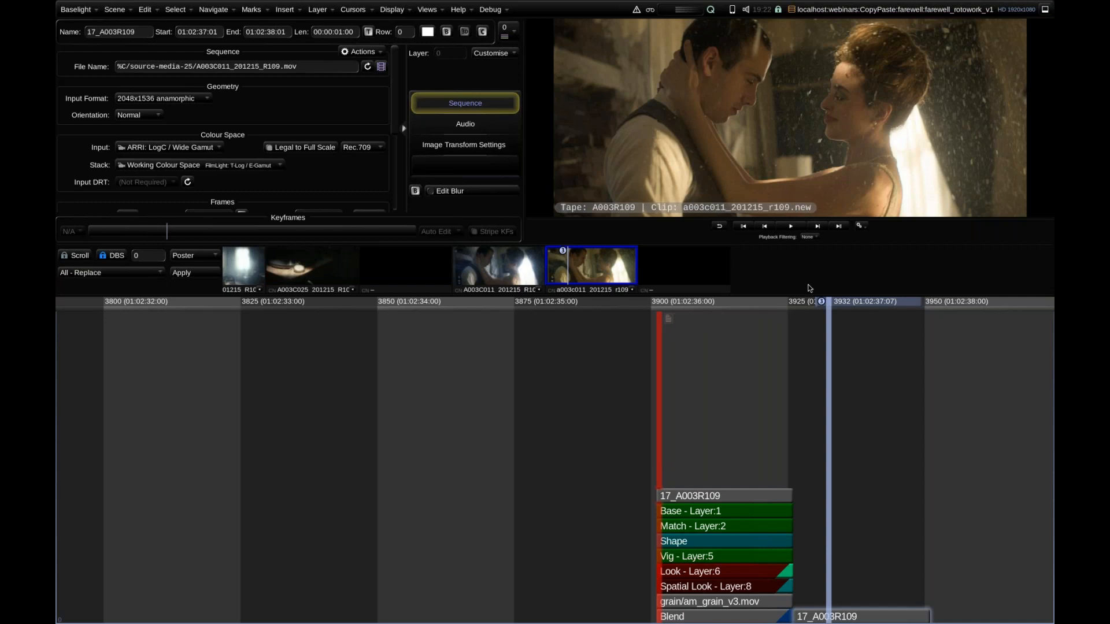
pyautogui.click(735, 306)
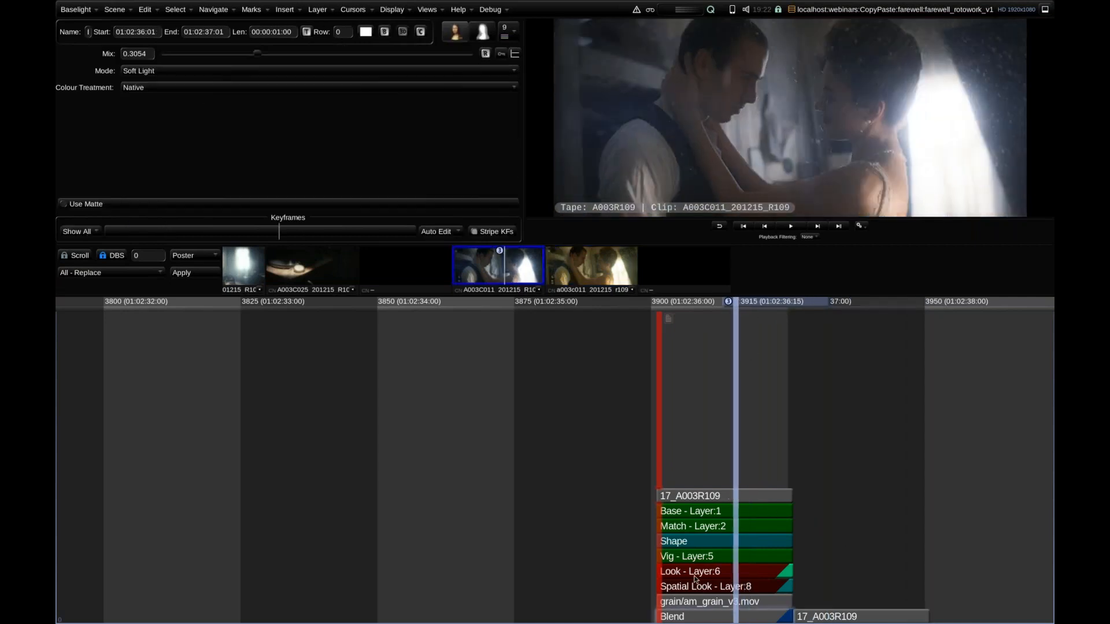
# Copy the graded 17_A003R109 stack and select the adjacent ungraded a003c011_201215_r109.new shot as the paste destination.
pyautogui.click(699, 619)
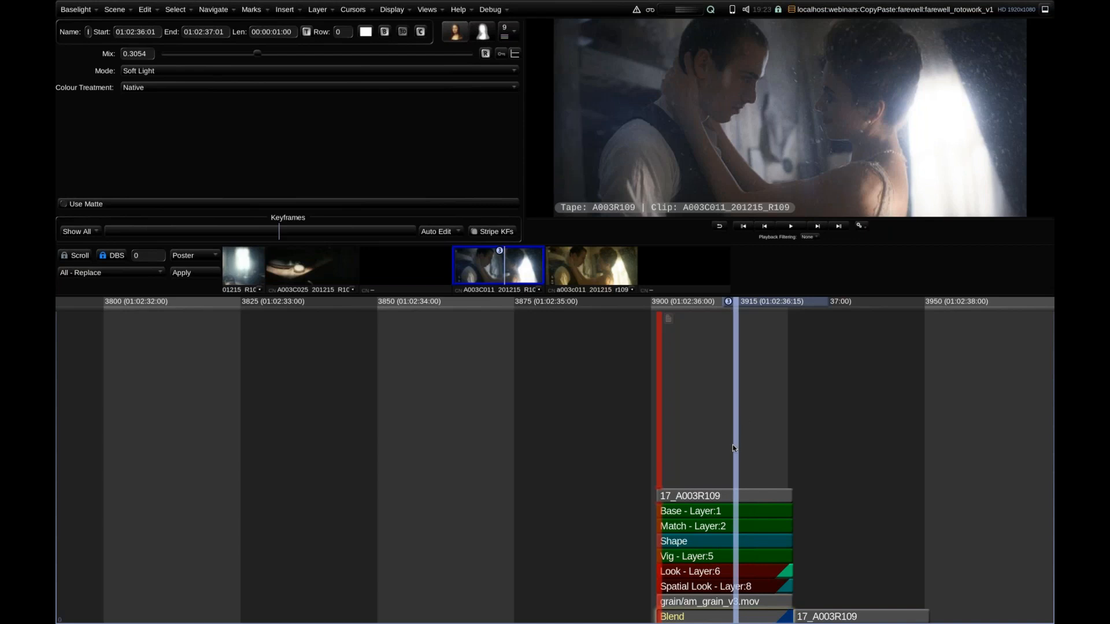
pyautogui.hotkey('ctrl', 'c')
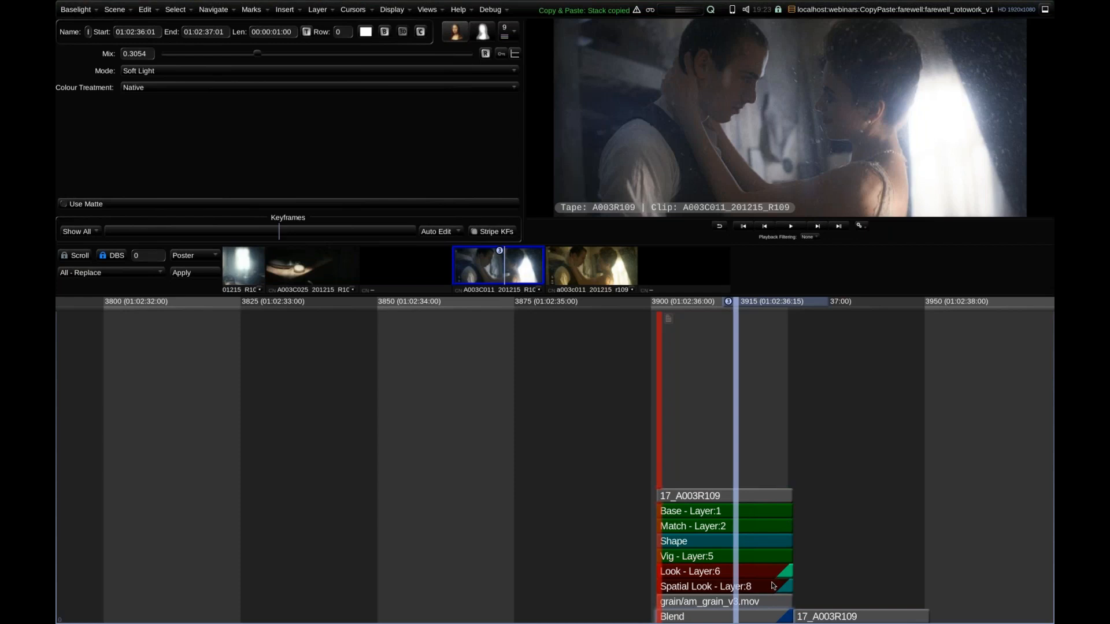
pyautogui.moveTo(757, 299); pyautogui.dragTo(844, 349)
pyautogui.click(869, 617)
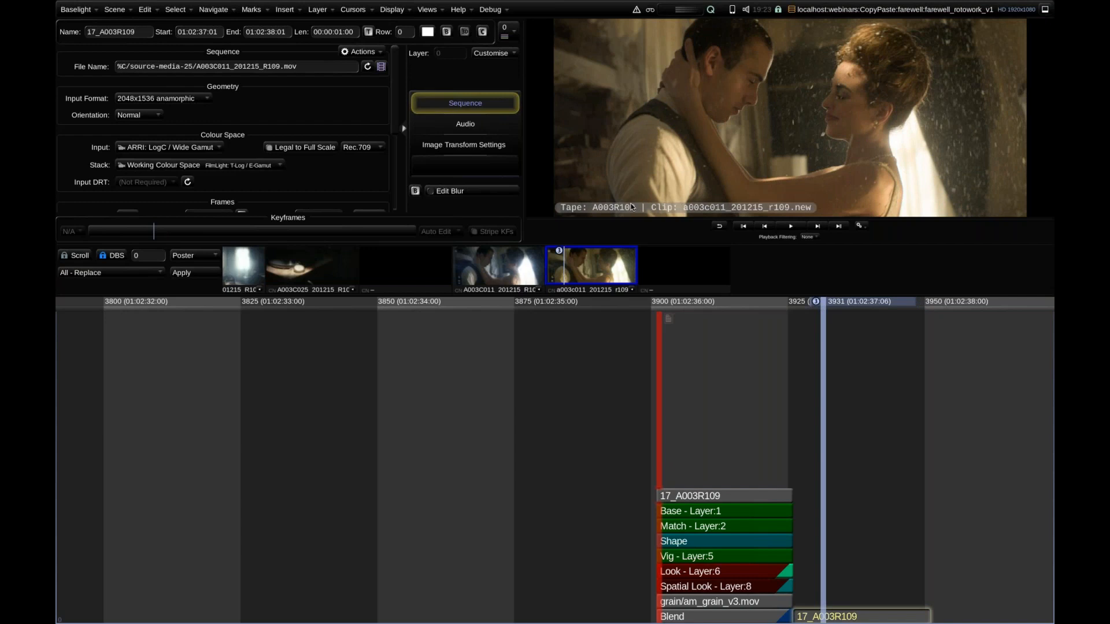
# Try to Multi-Paste the grade with the Tape Name & Timecode preset, exact matching, and Detect Grade Changes set to No.
pyautogui.hotkey('ctrl', 'shift', 'v')
pyautogui.click(123, 80)
pyautogui.click(231, 232)
pyautogui.click(231, 246)
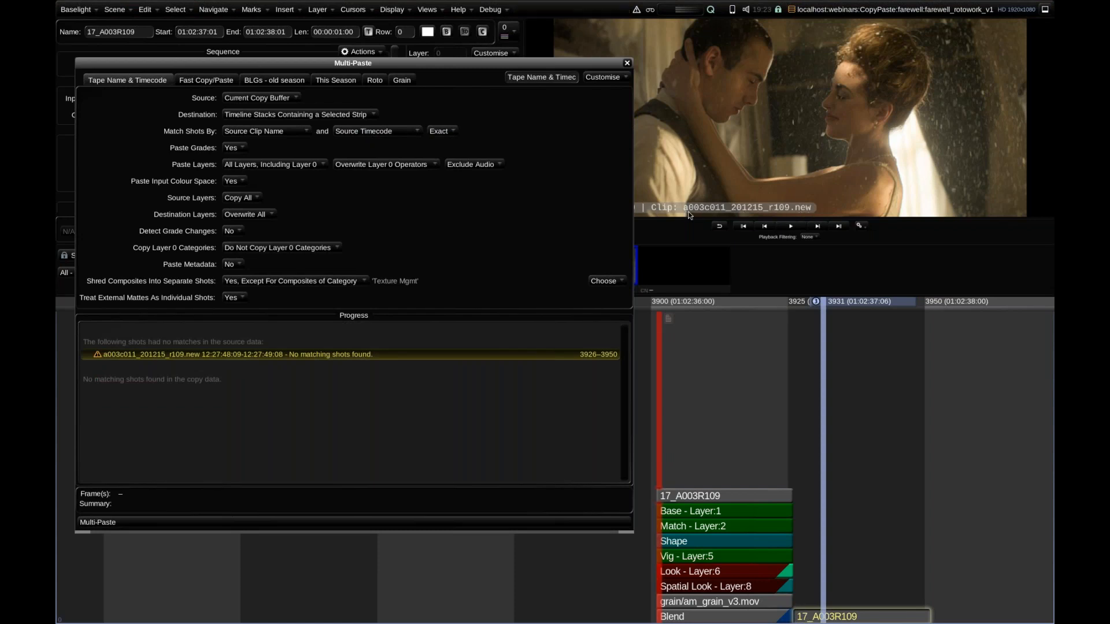
# Compare the clip names of events 29 and 30 in the Shots list.
pyautogui.moveTo(405, 65); pyautogui.dragTo(400, 116)
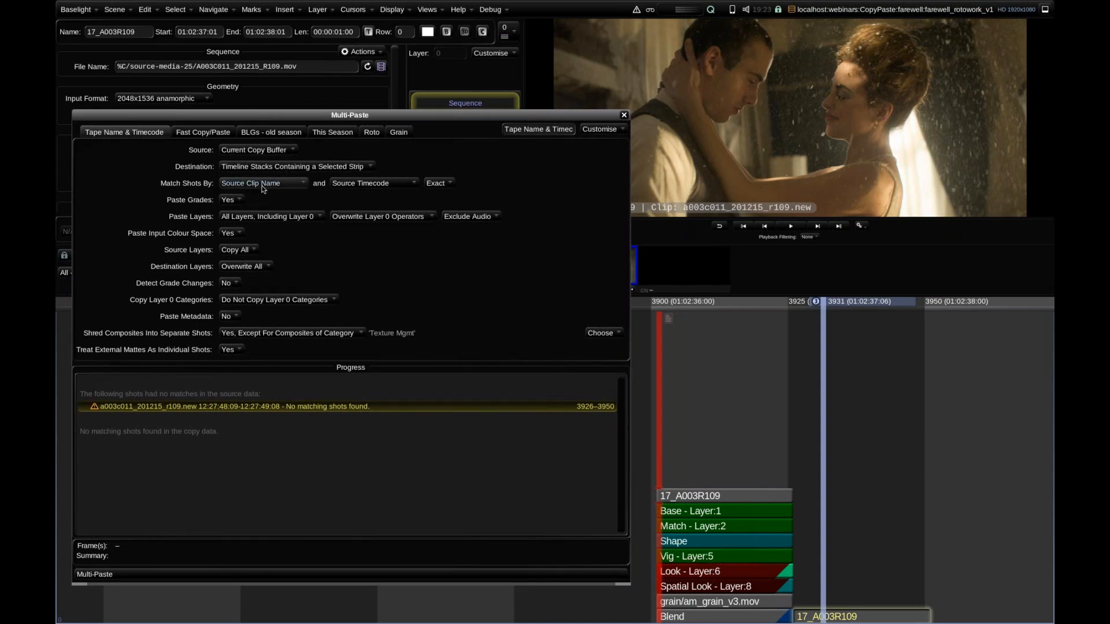
pyautogui.click(427, 9)
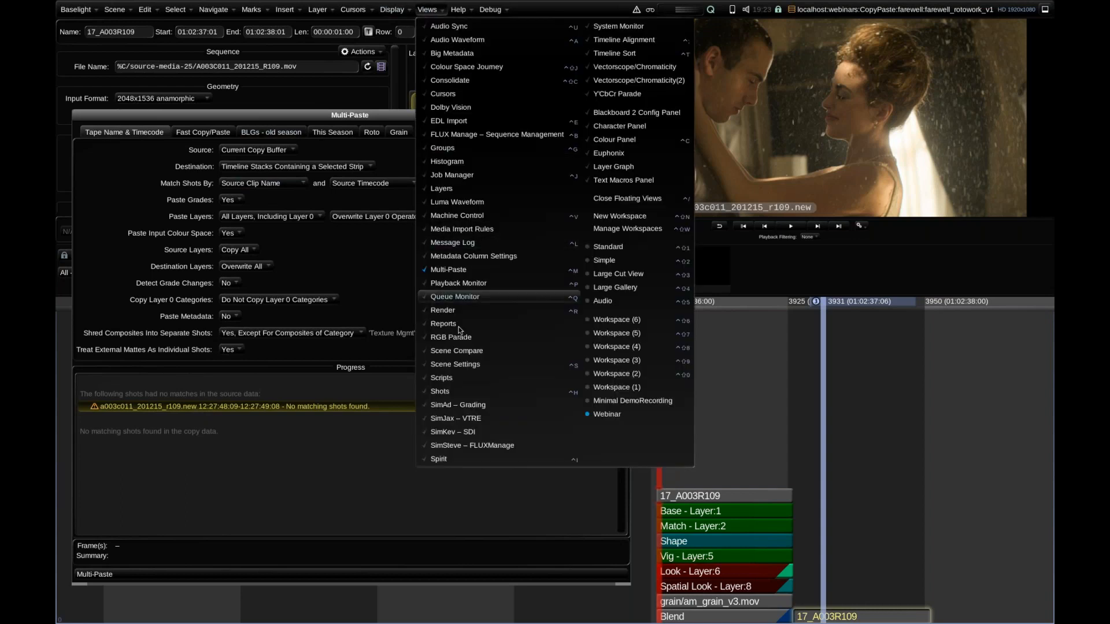
pyautogui.click(457, 396)
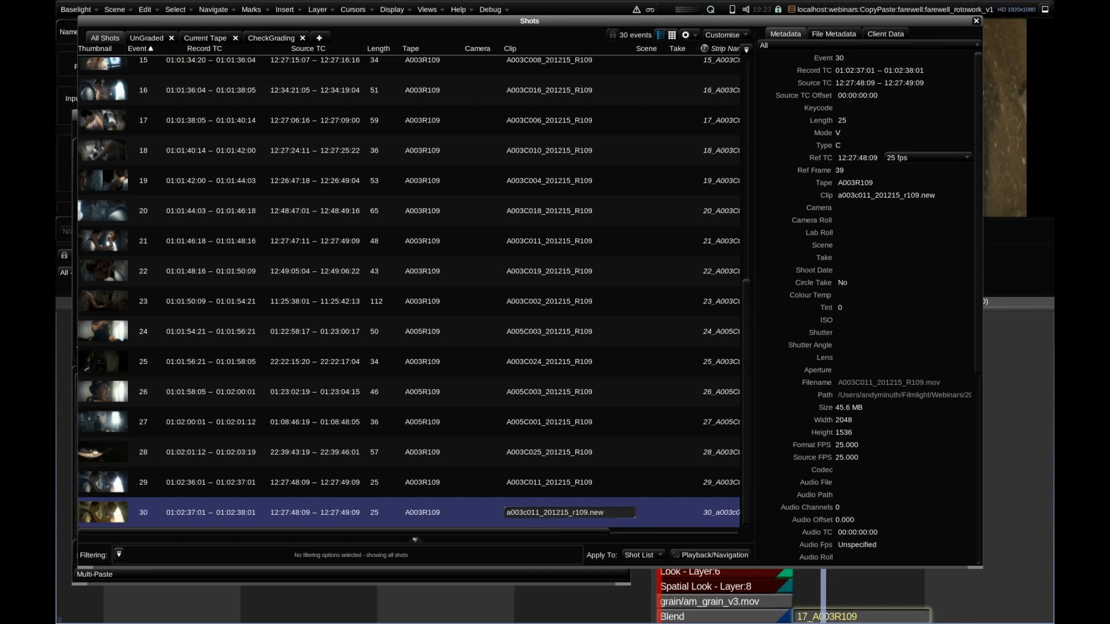
pyautogui.click(588, 483)
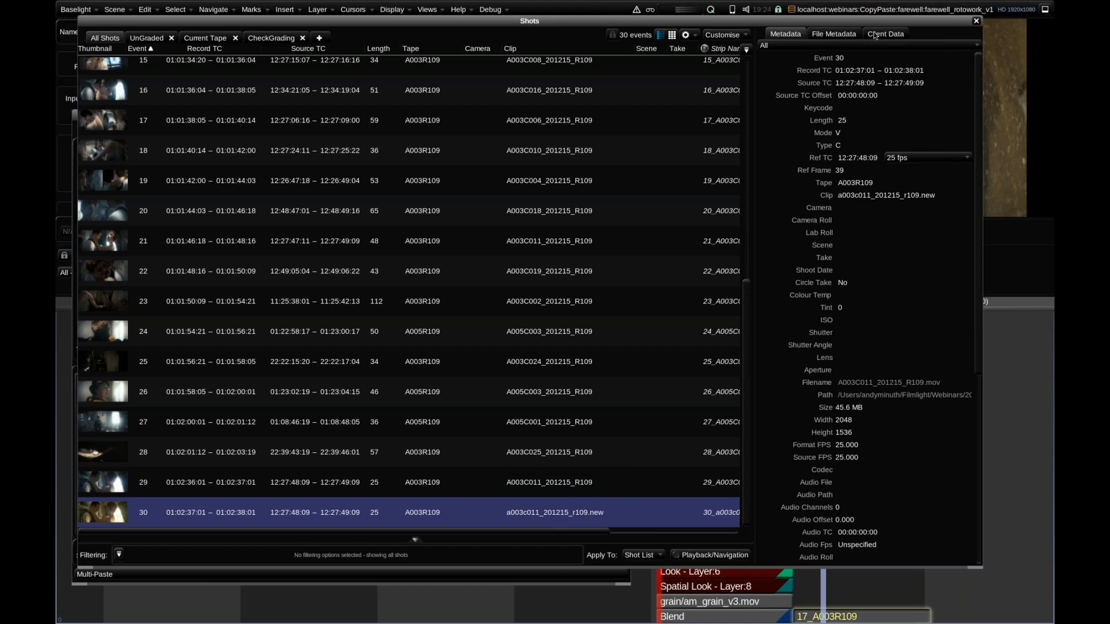
pyautogui.click(977, 22)
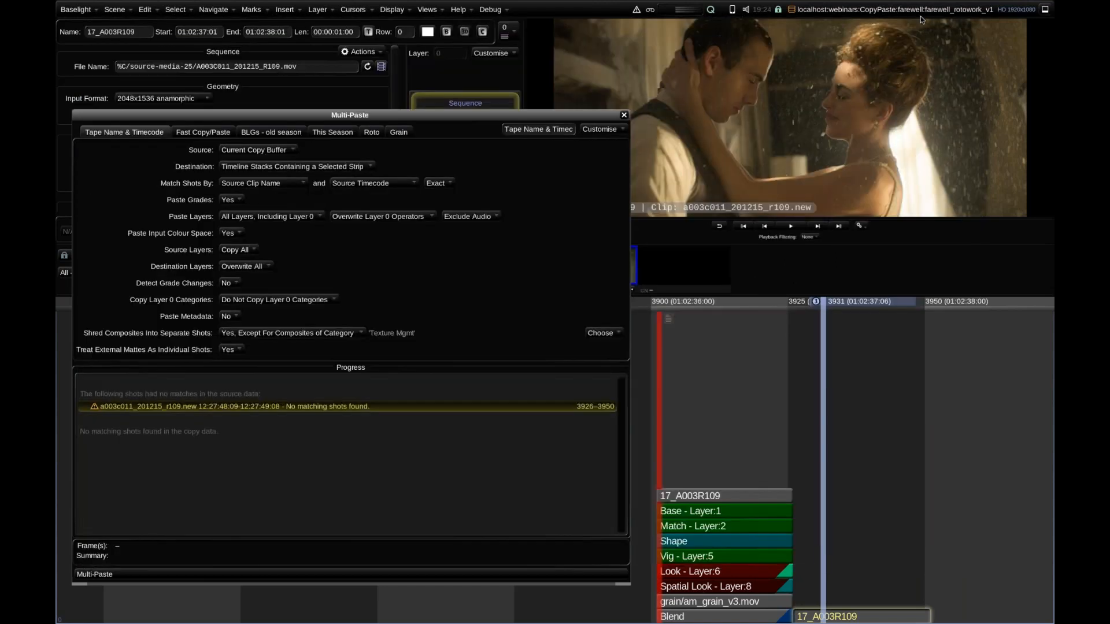
# Multi-Paste the copied grade onto the .new shot with Fuzzy matching by Source Clip Name and Source Timecode.
pyautogui.click(428, 183)
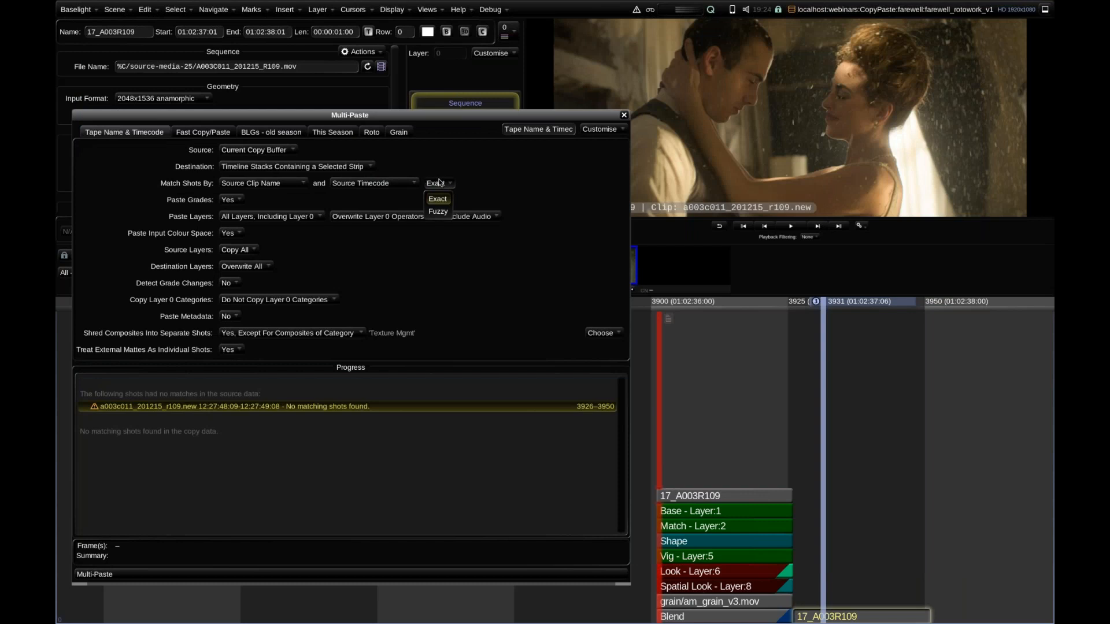
pyautogui.click(439, 212)
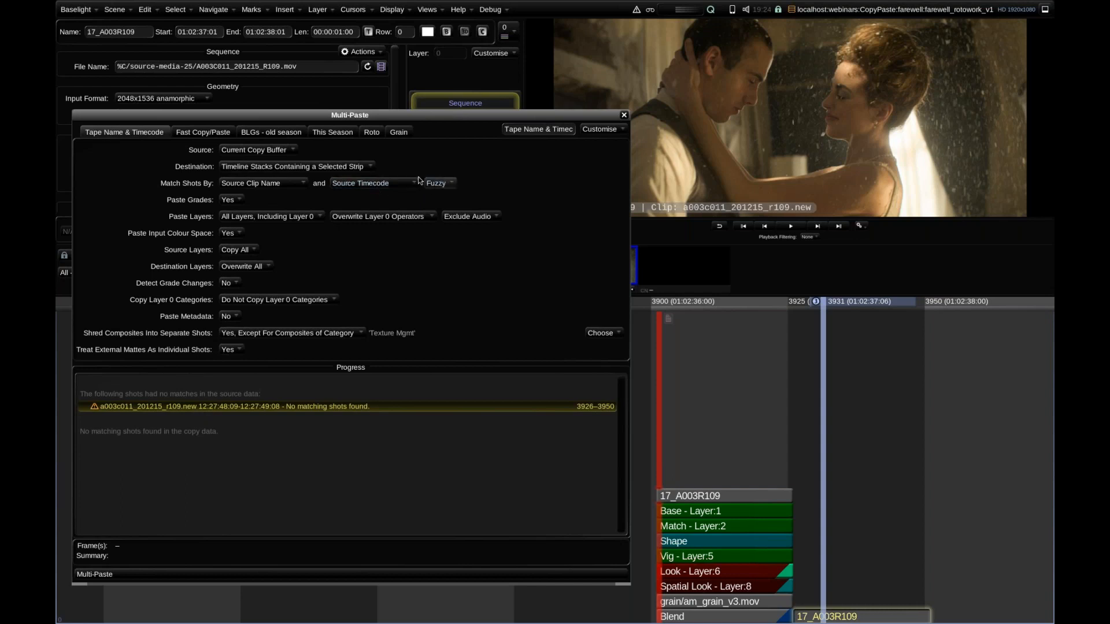
pyautogui.click(271, 185)
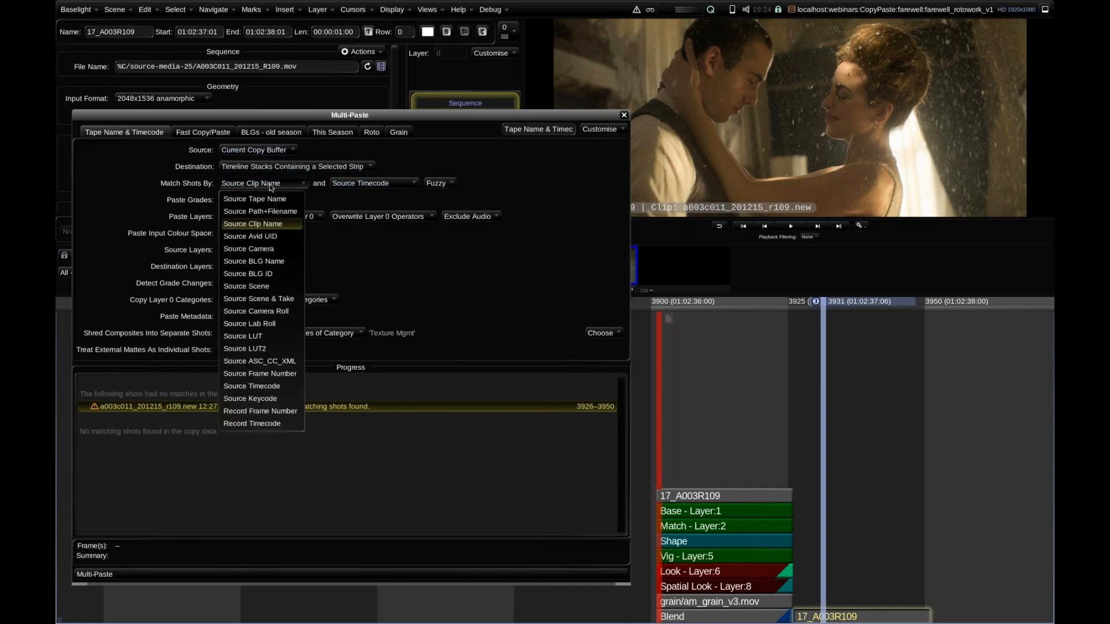
pyautogui.click(270, 185)
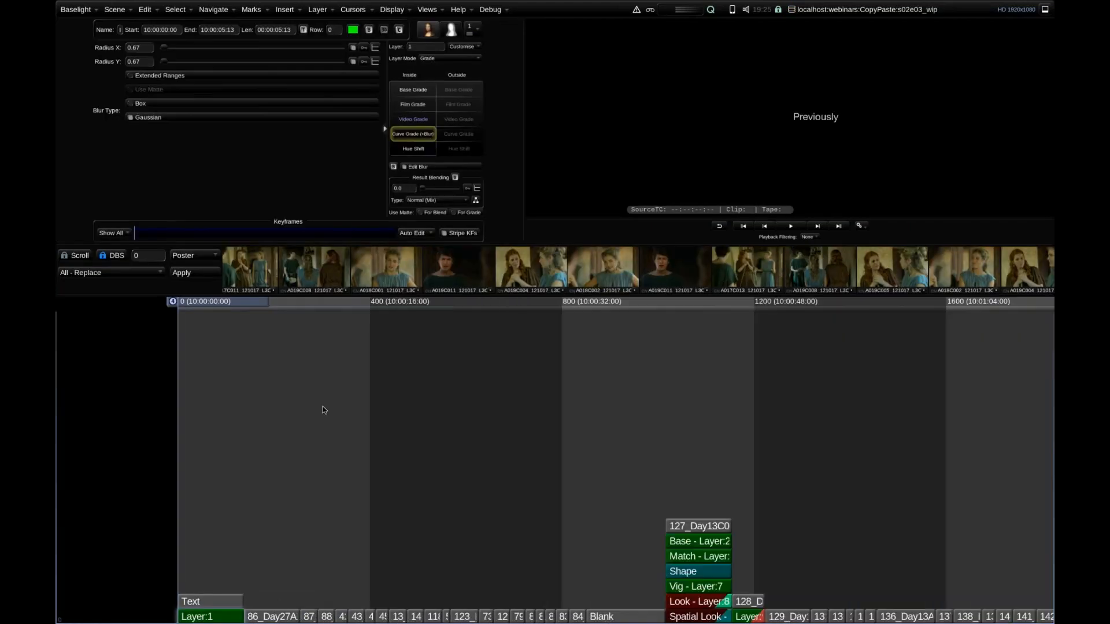
# In the s02e03_wip scene, select all ungraded shots between the opening Text strip and the Blank strip.
pyautogui.scroll(-8, 323, 410)
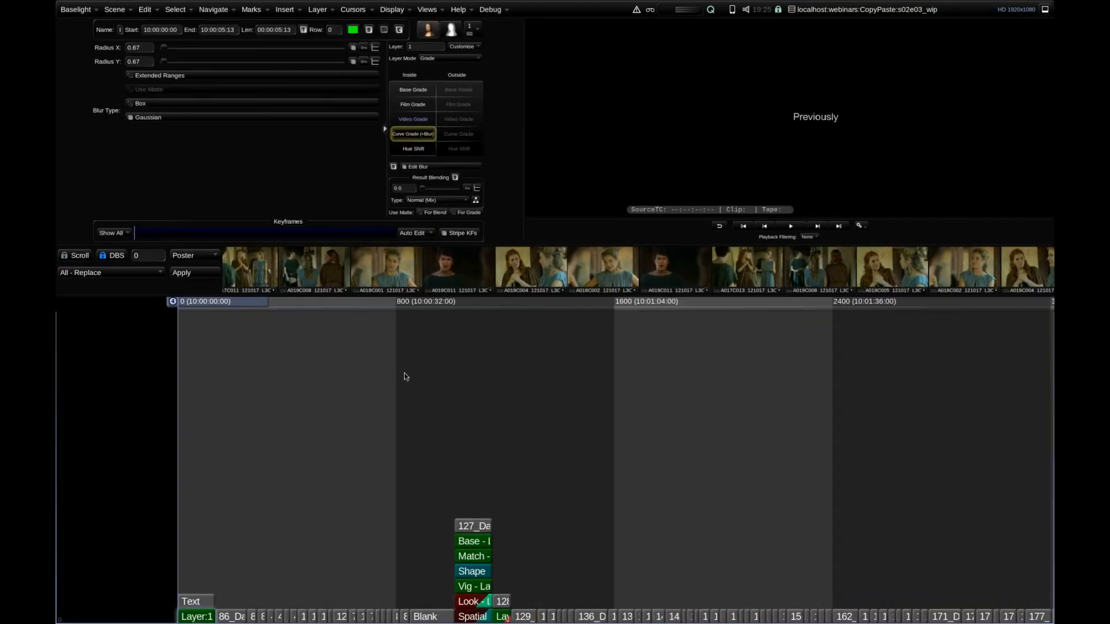
pyautogui.scroll(4, 451, 352)
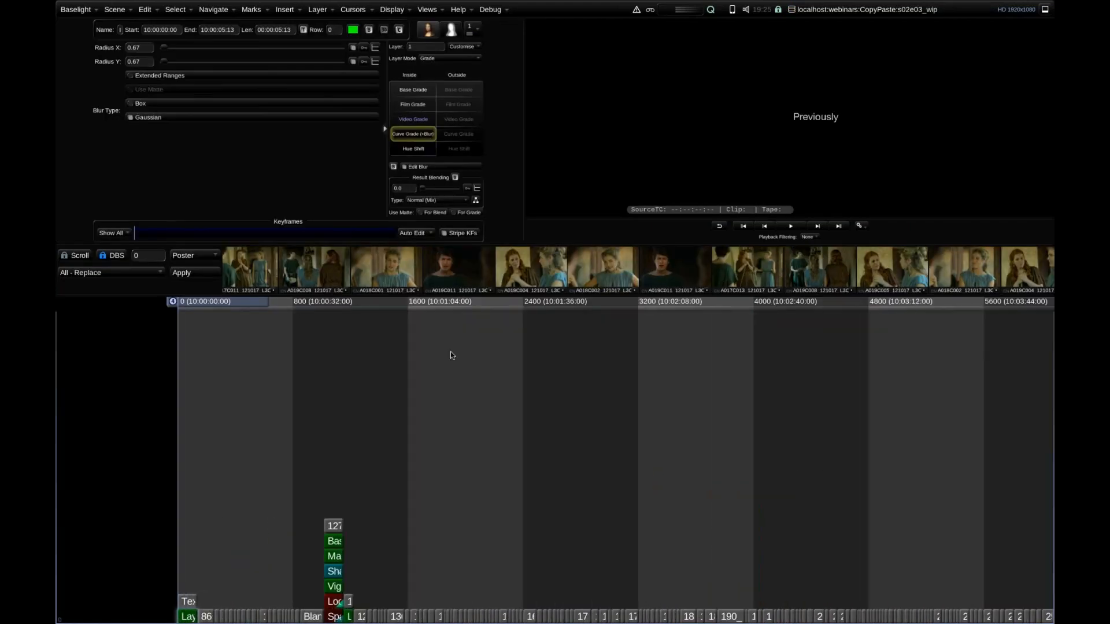
pyautogui.scroll(5, 466, 352)
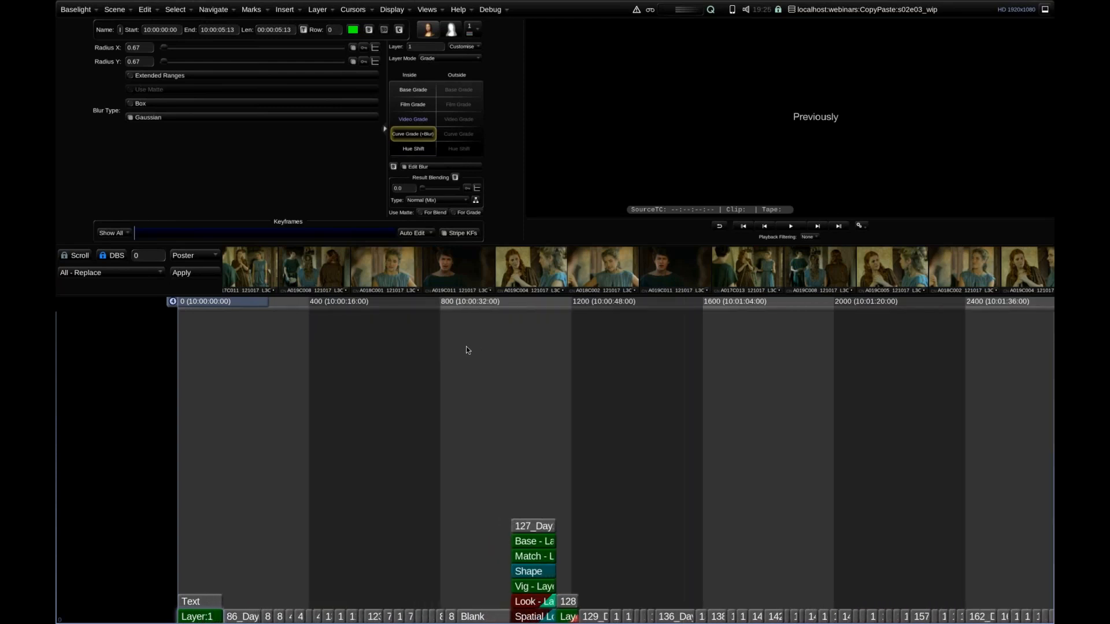
pyautogui.scroll(1, 464, 348)
pyautogui.moveTo(195, 307); pyautogui.dragTo(281, 307)
pyautogui.moveTo(449, 308); pyautogui.dragTo(350, 376)
pyautogui.moveTo(522, 617); pyautogui.dragTo(271, 576)
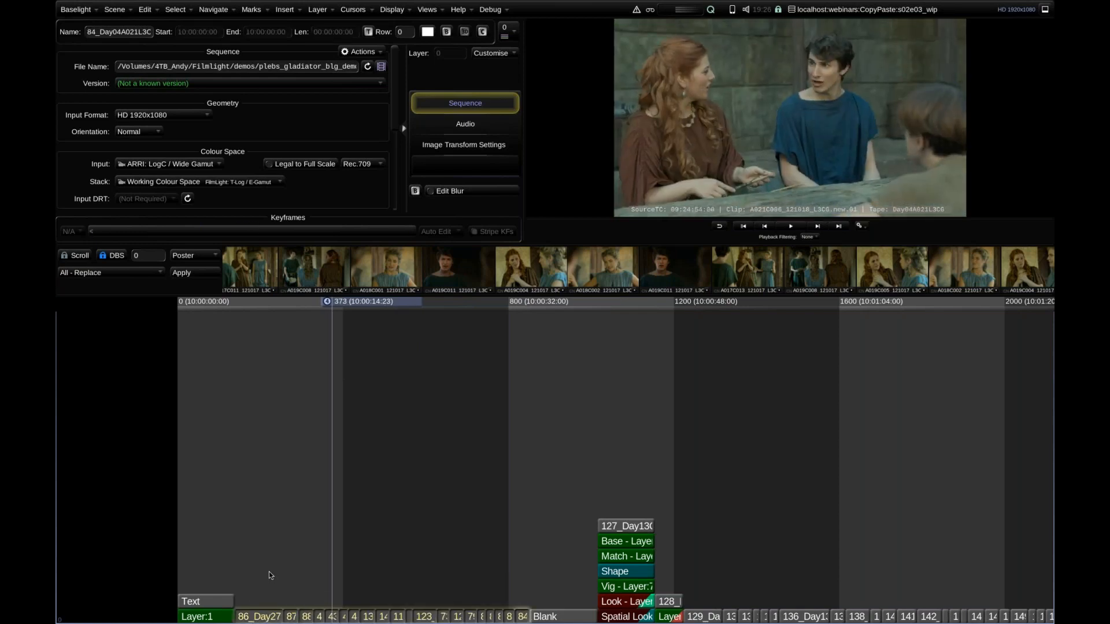
# Multi-Paste grades onto the selected shots with the This Season preset, checking the scenes chosen as source.
pyautogui.hotkey('ctrl', 'shift', 'v')
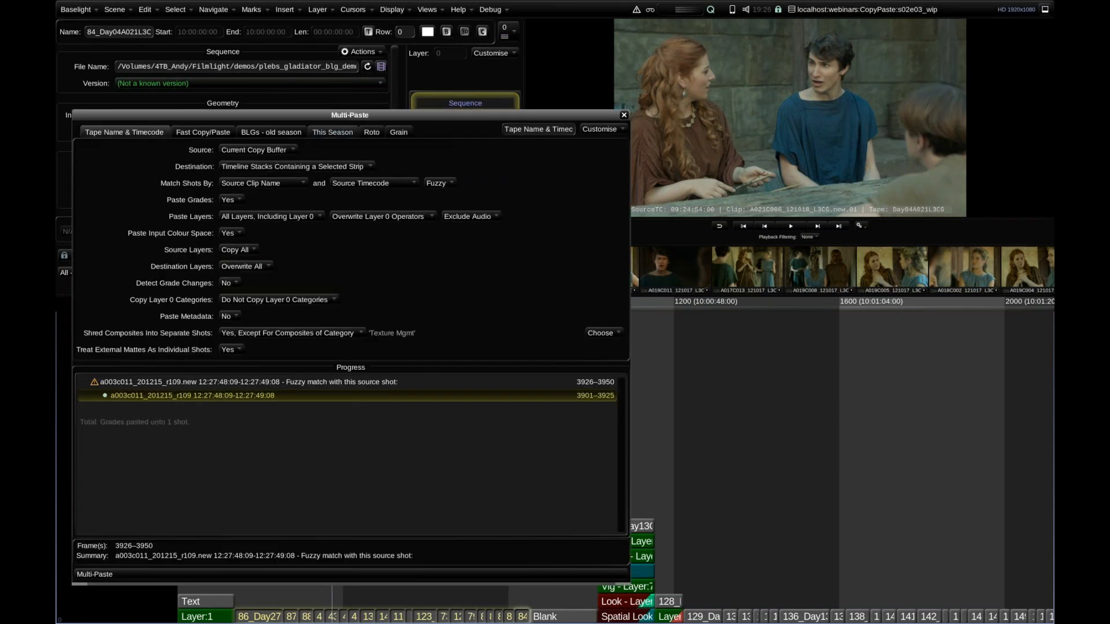
pyautogui.click(333, 133)
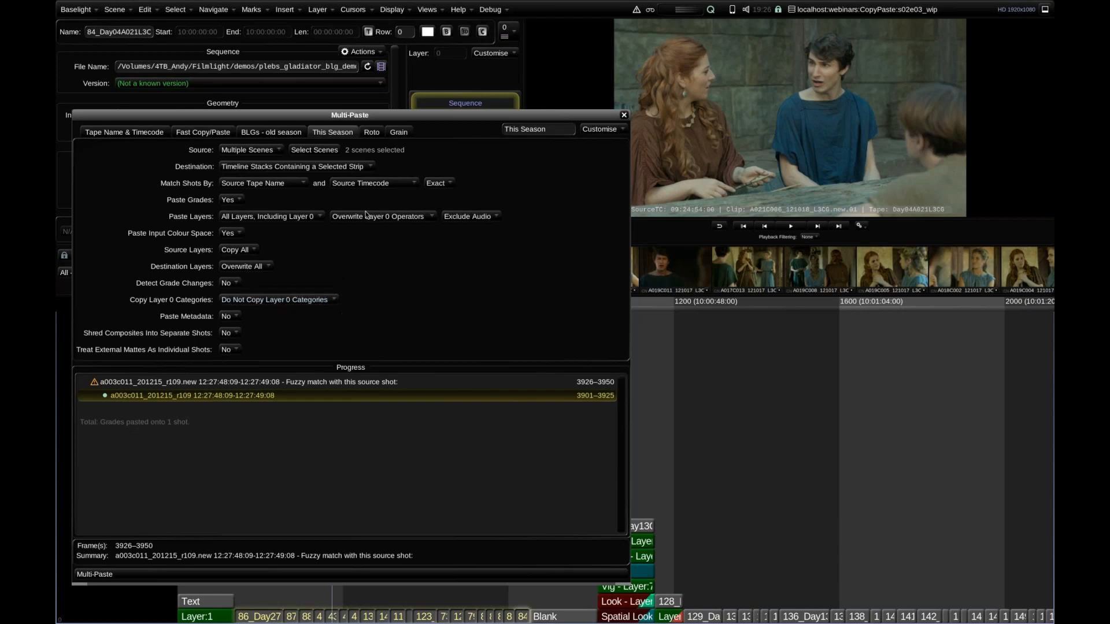
pyautogui.click(315, 151)
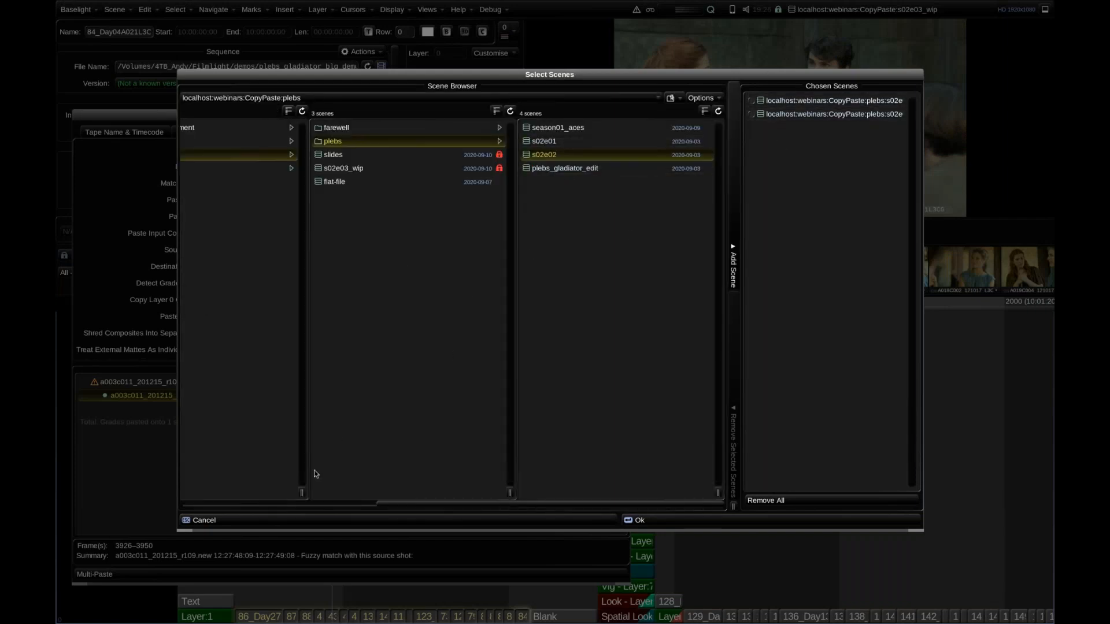
pyautogui.click(294, 523)
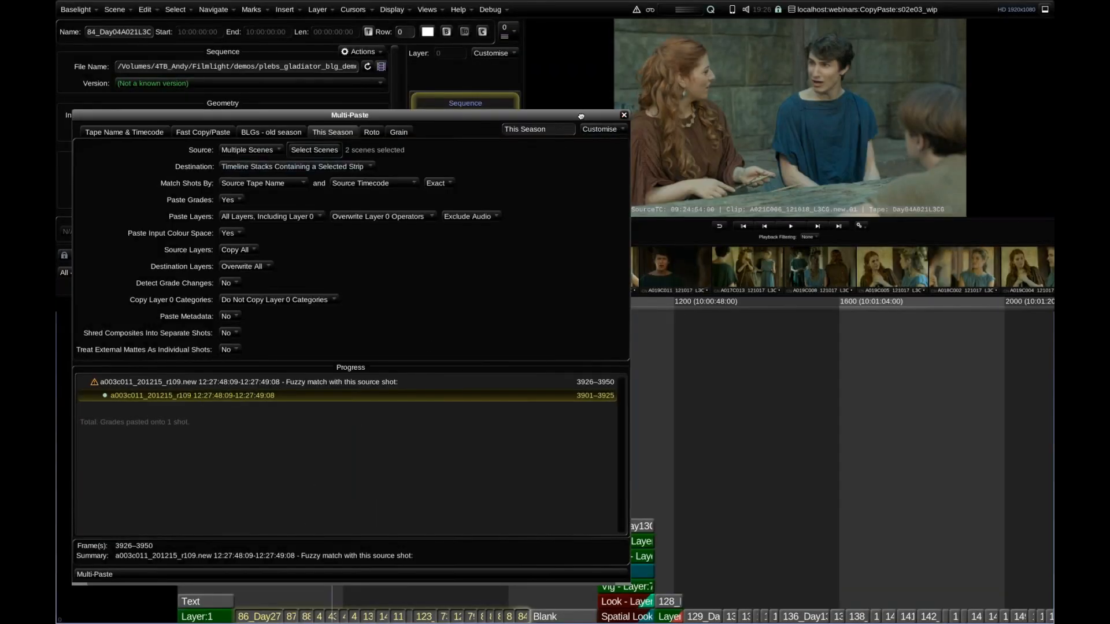
pyautogui.click(624, 115)
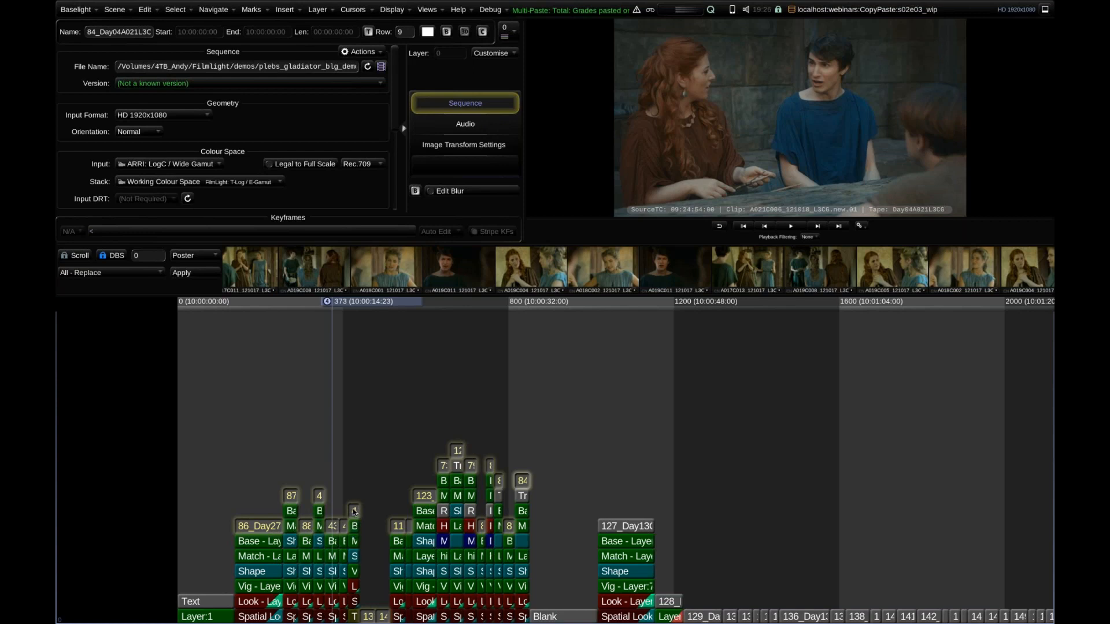
# Park on the remaining ungraded shots within the pasted section and select the 13_Day21 and 14_Day21 strips.
pyautogui.click(362, 456)
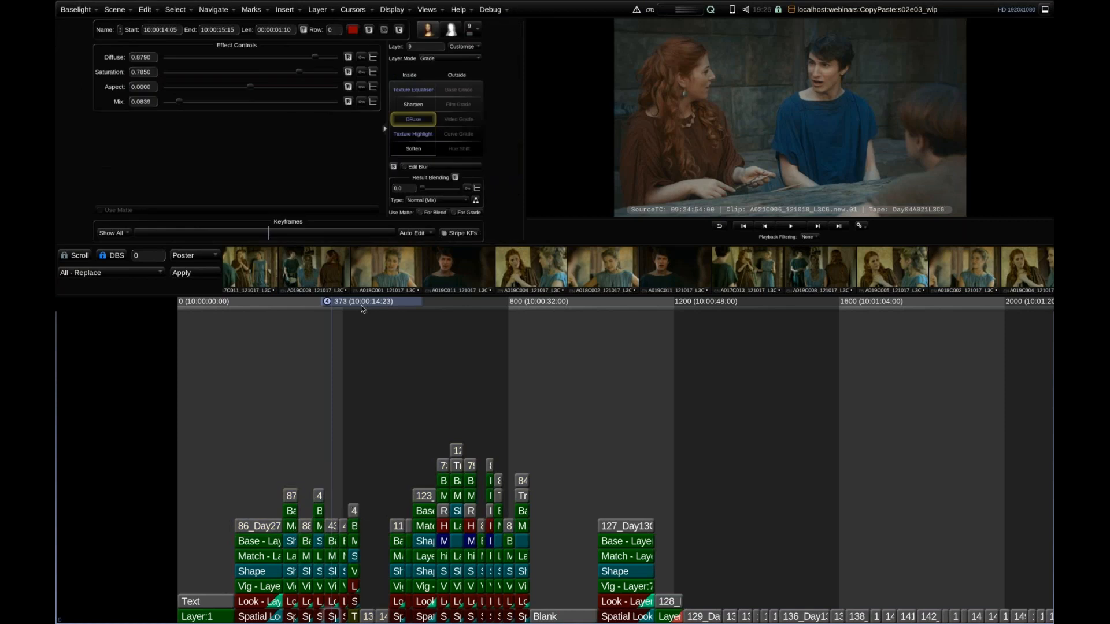
pyautogui.moveTo(362, 306); pyautogui.dragTo(377, 408)
pyautogui.scroll(8, 474, 384)
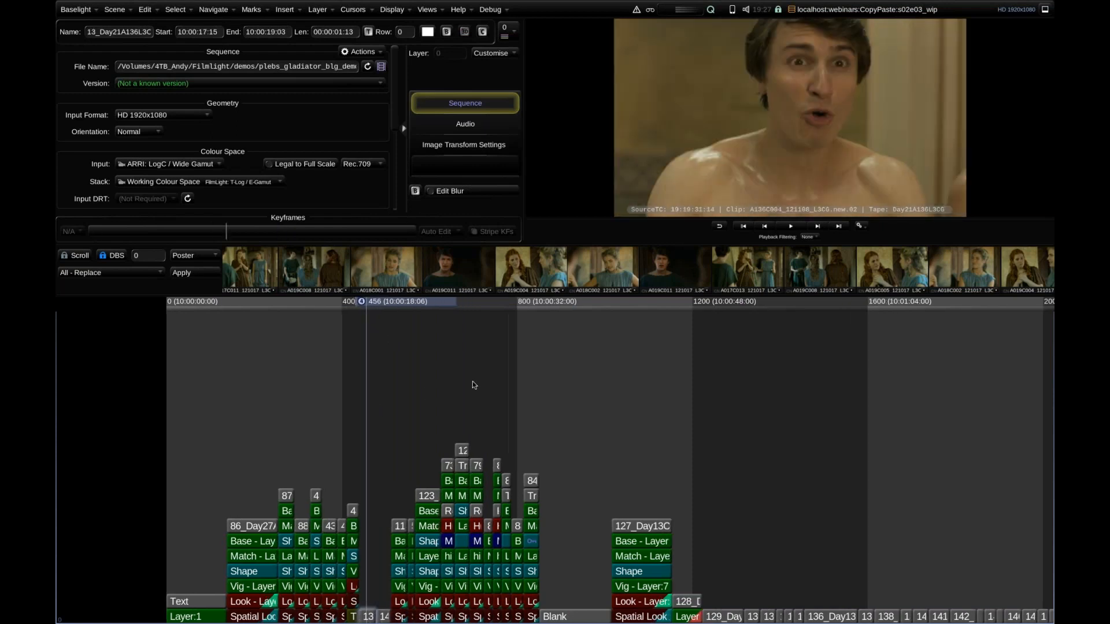
pyautogui.scroll(-3, 514, 367)
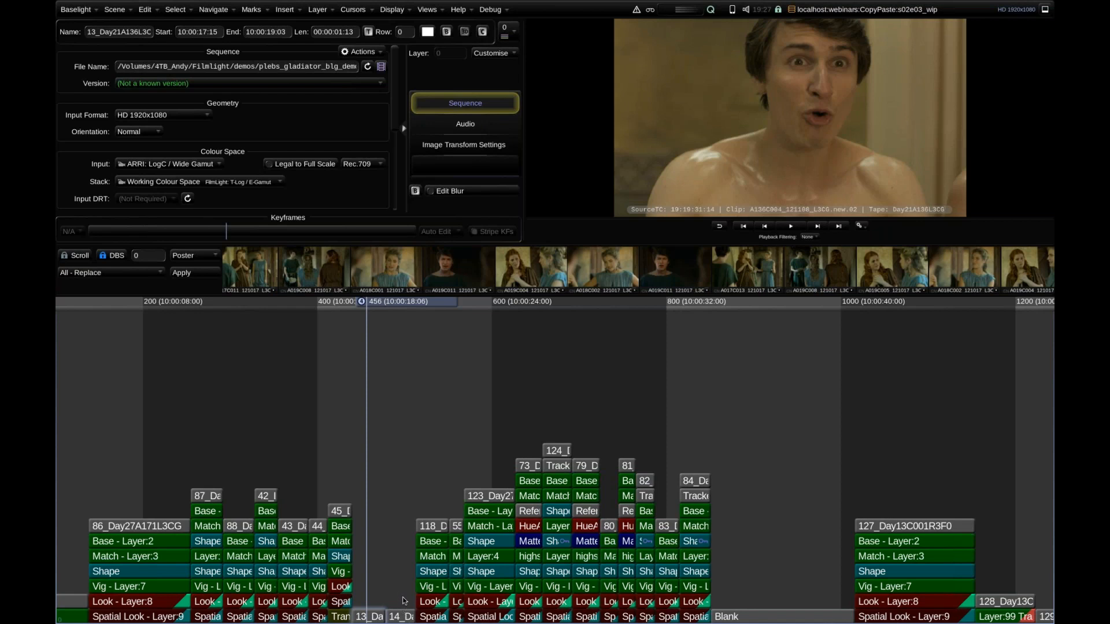
pyautogui.click(398, 618)
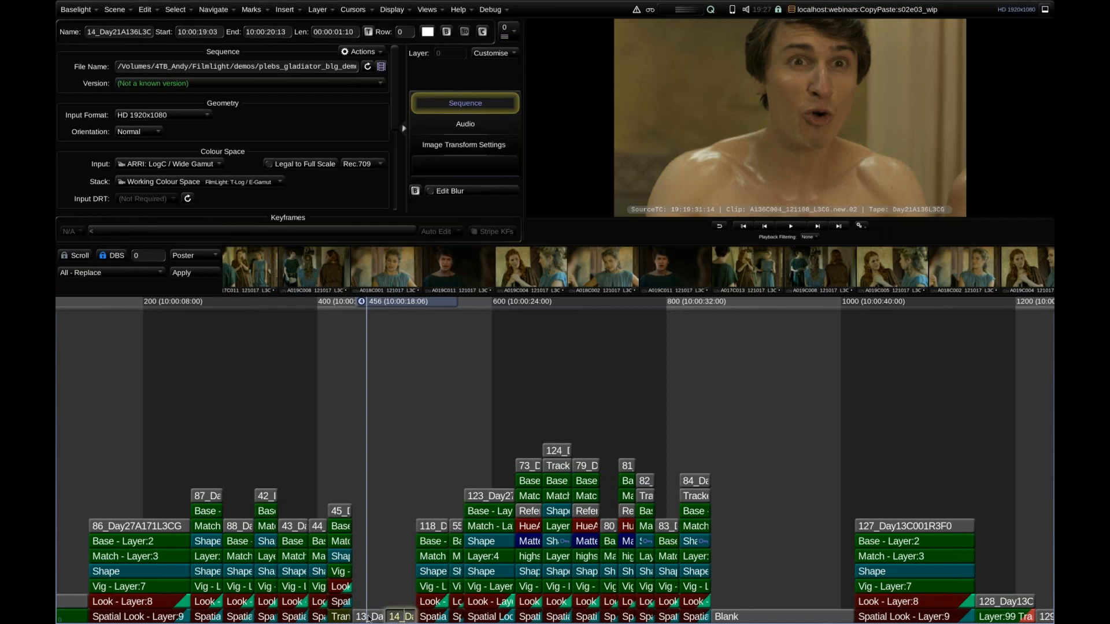
pyautogui.keyDown('shift'); pyautogui.click(370, 617); pyautogui.keyUp('shift')
# Multi-Paste grades from BLG files onto both selected shots with the BLGs - old season preset.
pyautogui.hotkey('ctrl', 'shift', 'v')
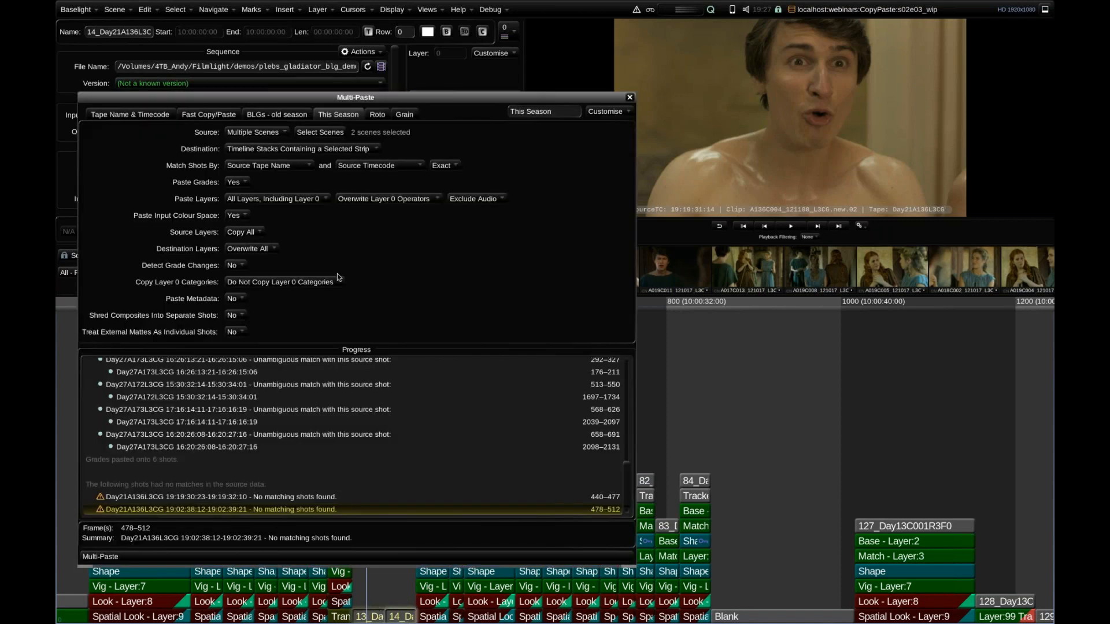
pyautogui.click(288, 115)
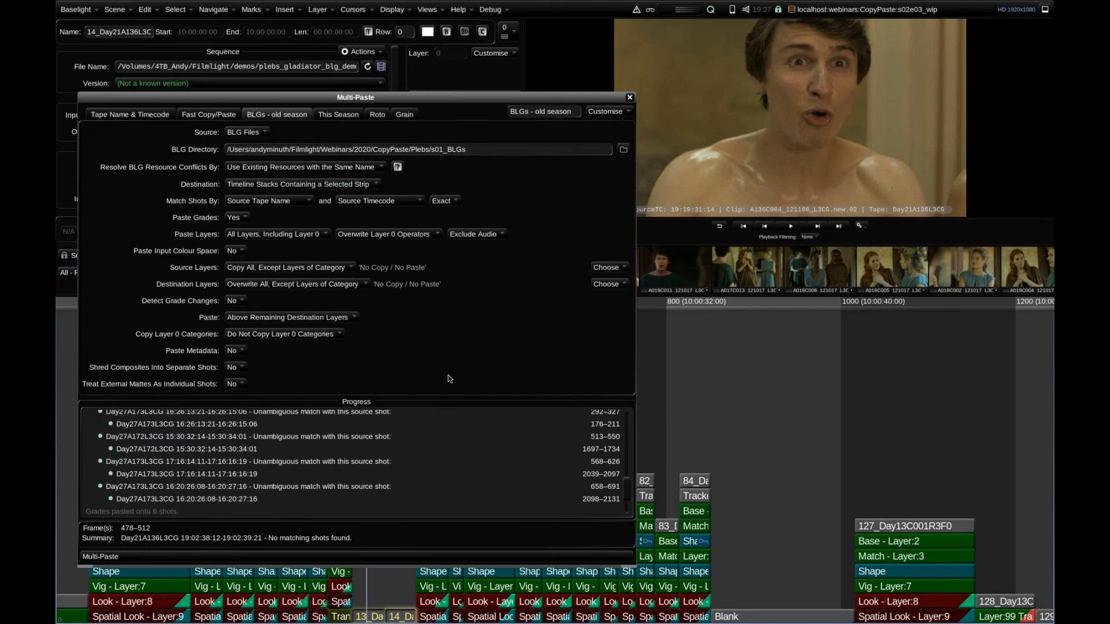
pyautogui.click(630, 99)
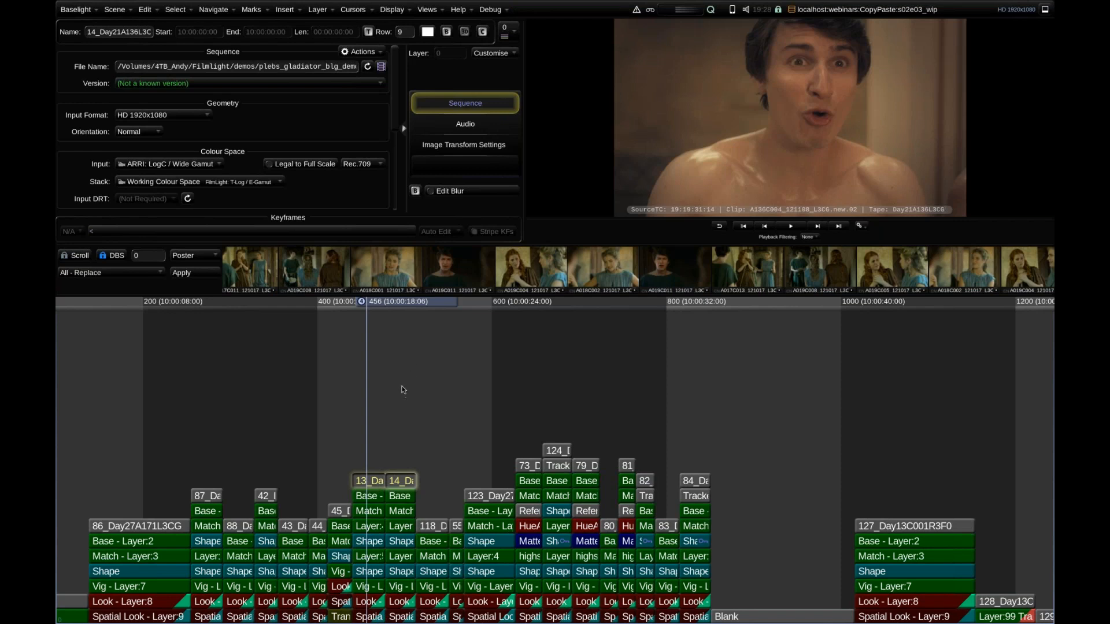
pyautogui.scroll(2, 426, 383)
pyautogui.scroll(5, 439, 381)
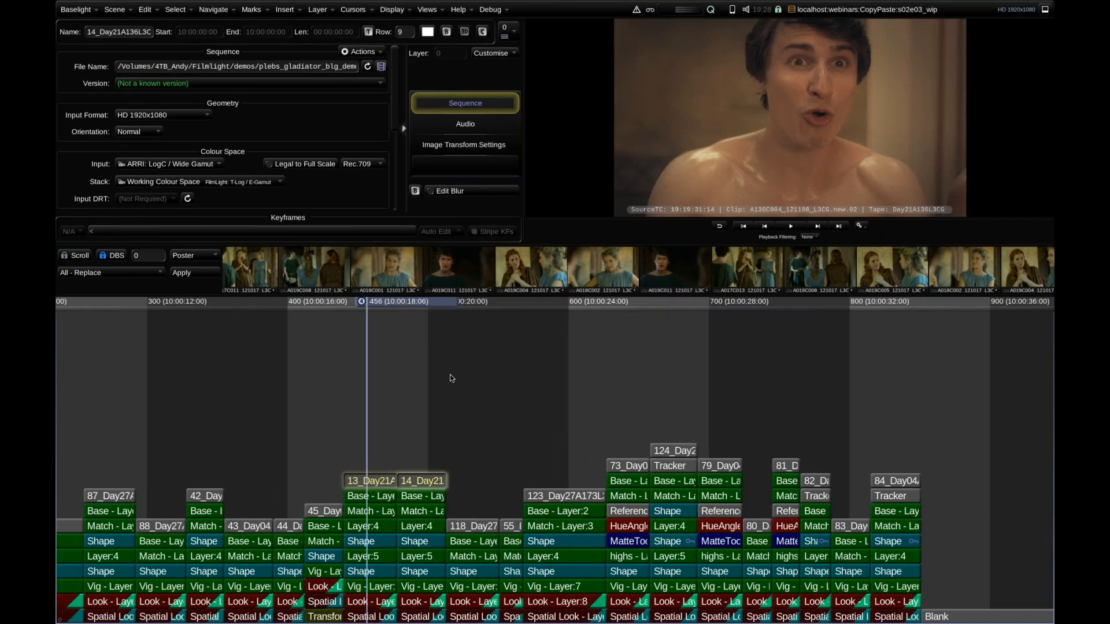
pyautogui.hscroll(2, 471, 373)
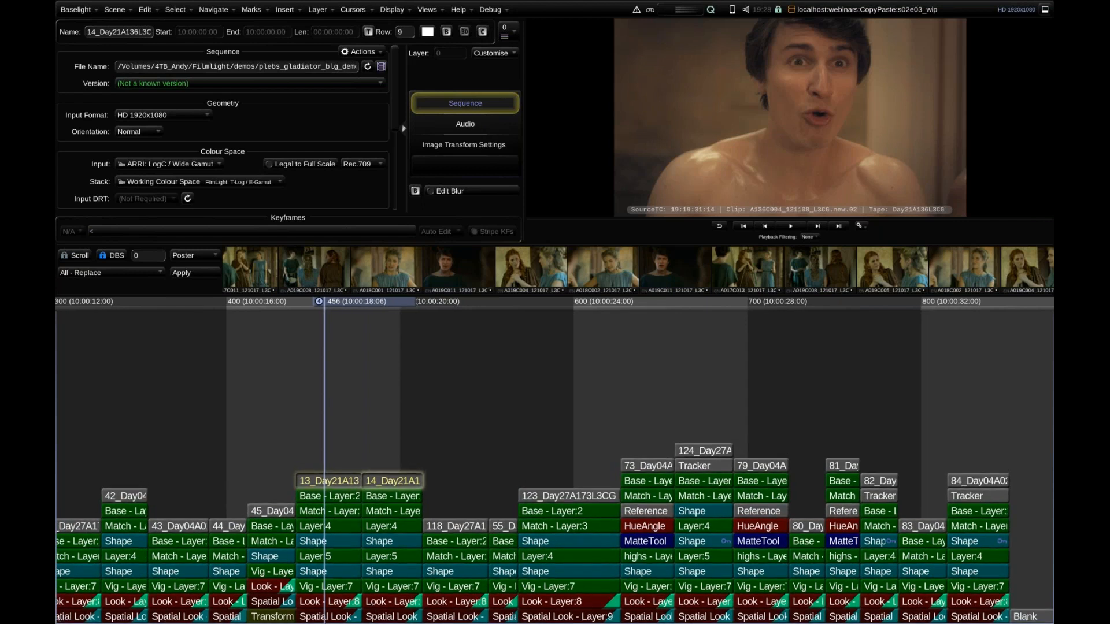
# Review the match results for both Day21A136L3CG shots in the Multi-Paste progress log.
pyautogui.hotkey('ctrl', 'shift', 'v')
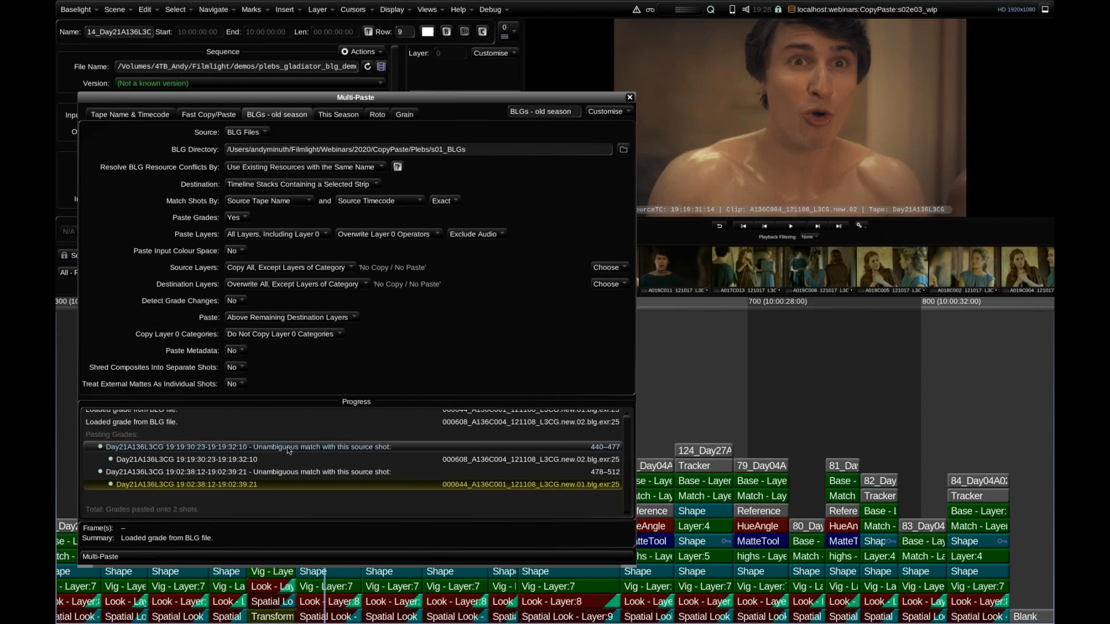
pyautogui.click(195, 474)
pyautogui.click(201, 449)
pyautogui.click(271, 470)
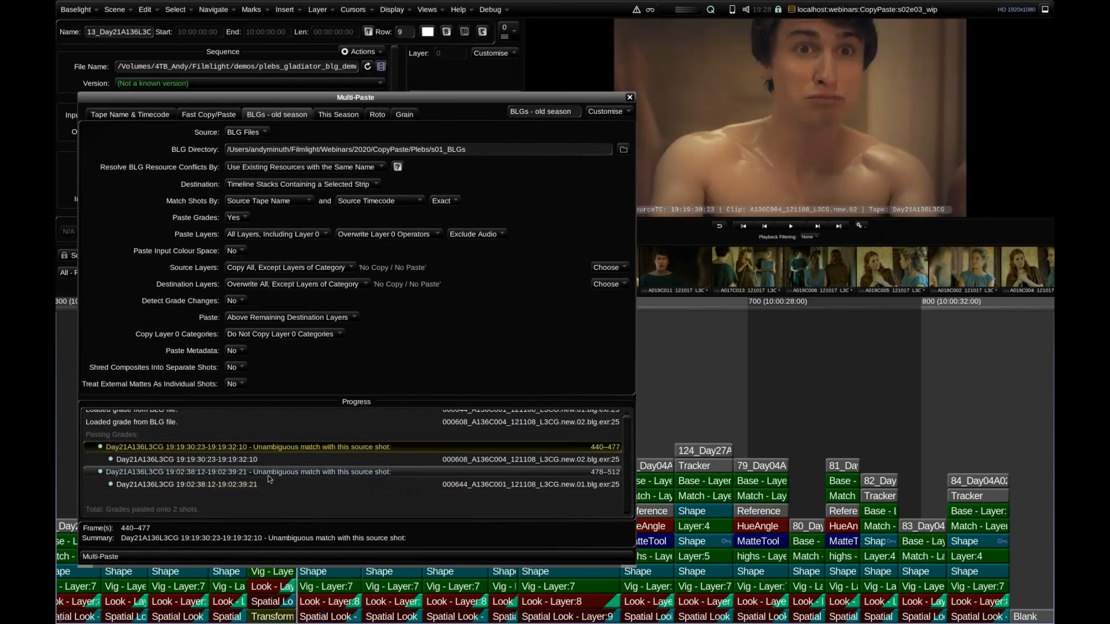
pyautogui.click(284, 449)
pyautogui.click(353, 473)
pyautogui.click(353, 453)
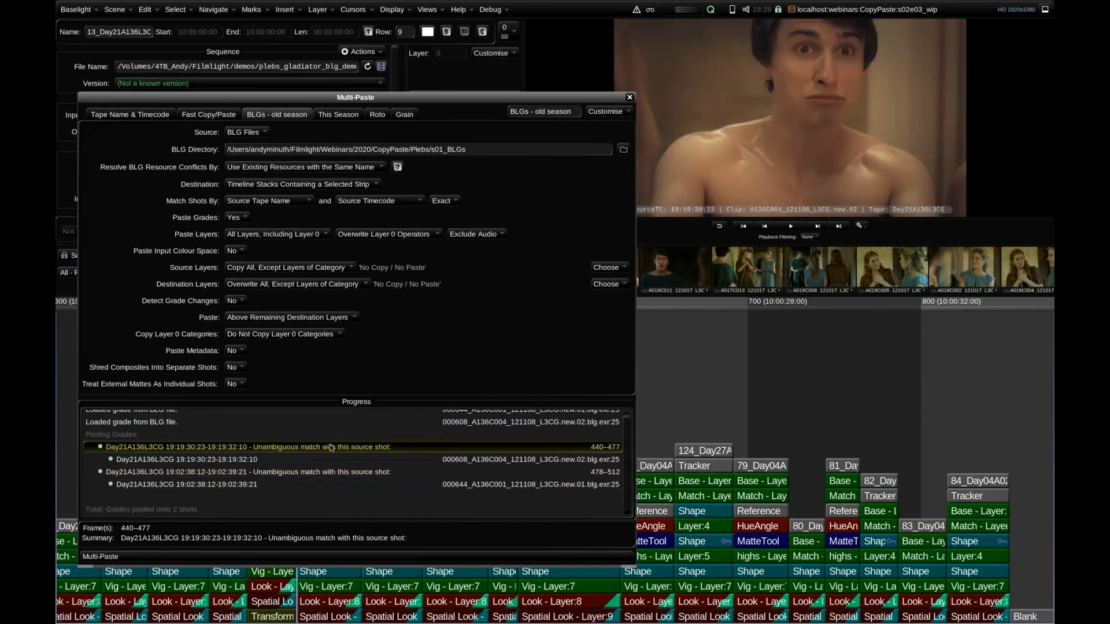
# Locate the matching BLG files of both pasted shots in FLUX Manage, showing the thumbnails with the graded track.
pyautogui.doubleClick(194, 460)
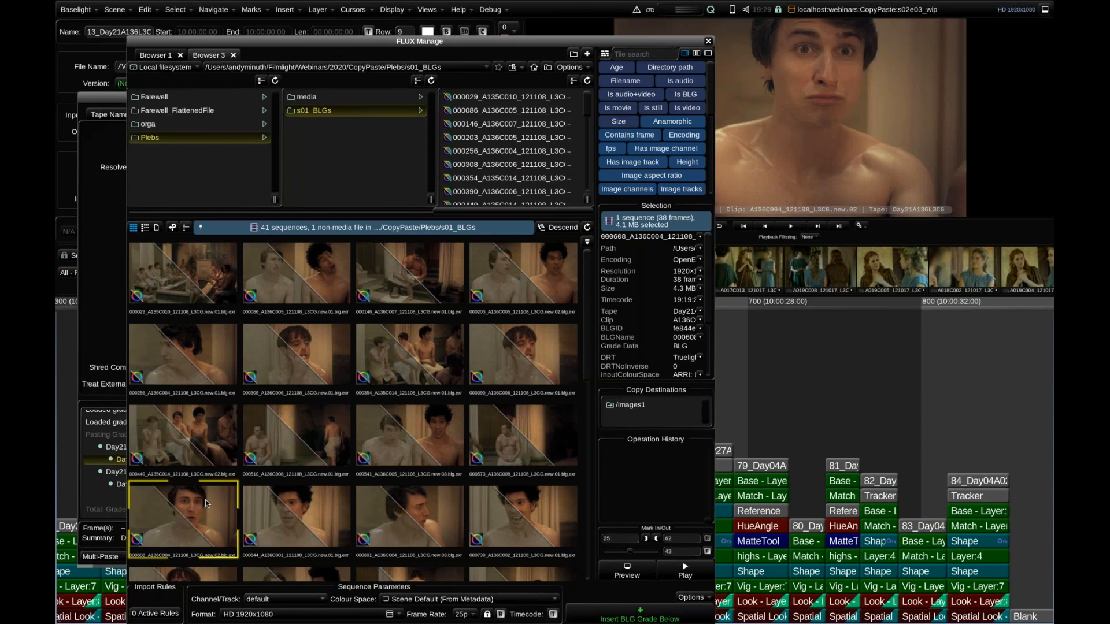
pyautogui.click(272, 601)
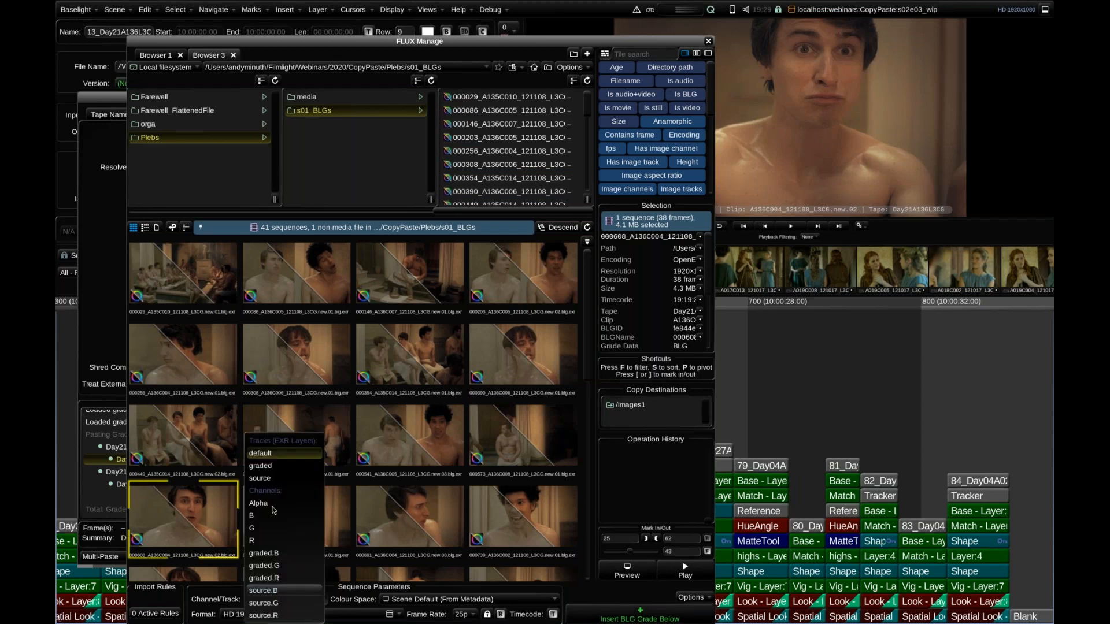
pyautogui.click(271, 456)
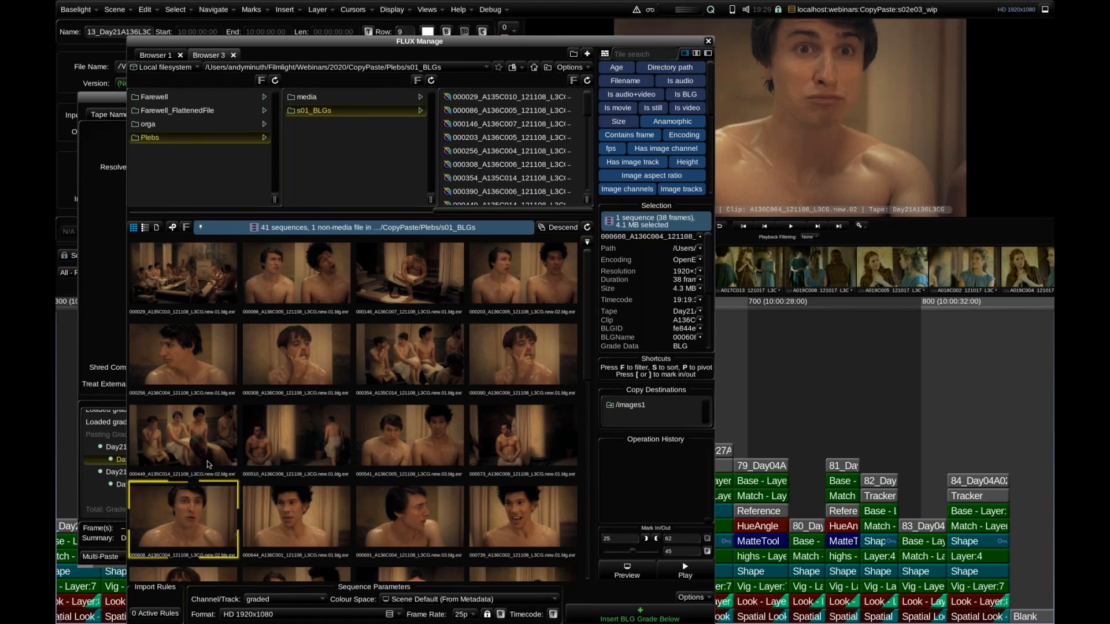
pyautogui.moveTo(314, 41); pyautogui.dragTo(379, 24)
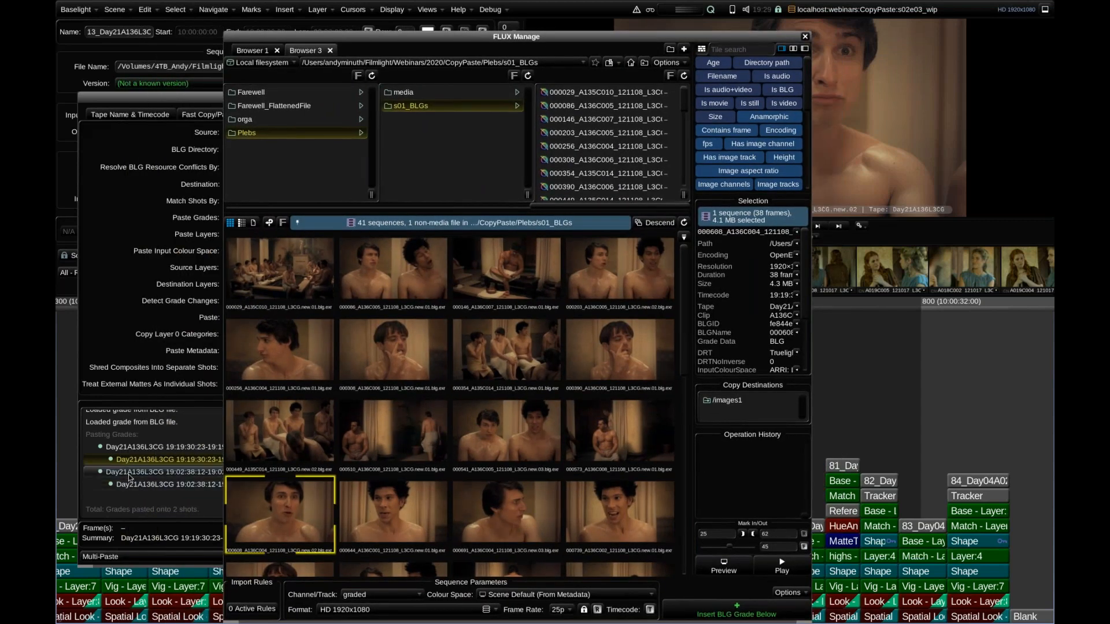
pyautogui.click(130, 483)
pyautogui.click(397, 481)
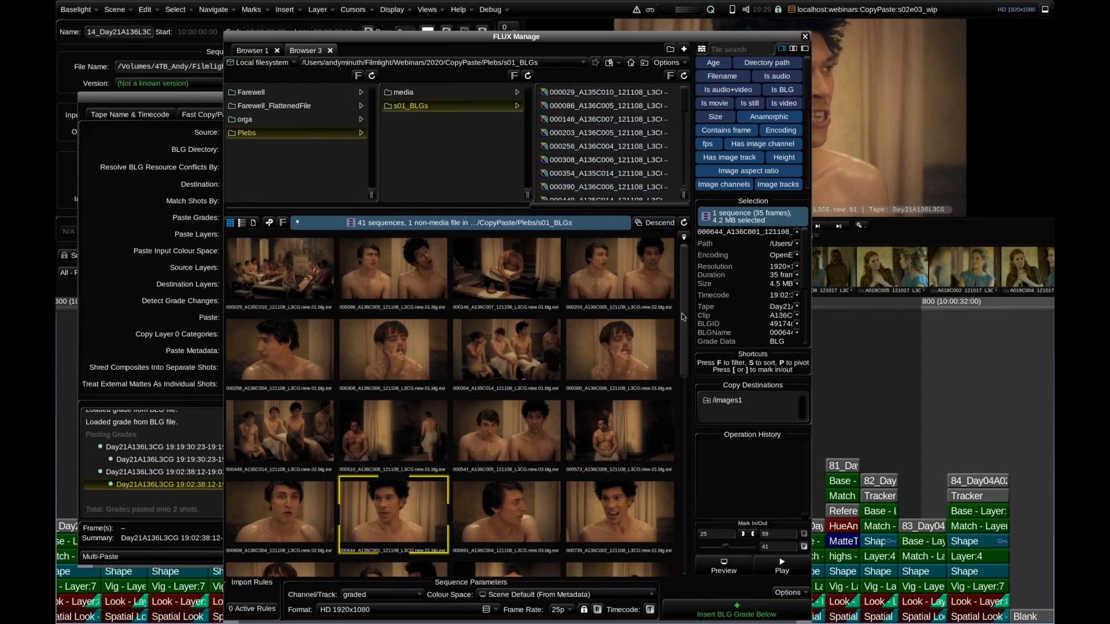
# Show the BLG thumbnails with the source track, restore the default track, and close FLUX Manage and Multi-Paste.
pyautogui.moveTo(619, 36); pyautogui.dragTo(536, 39)
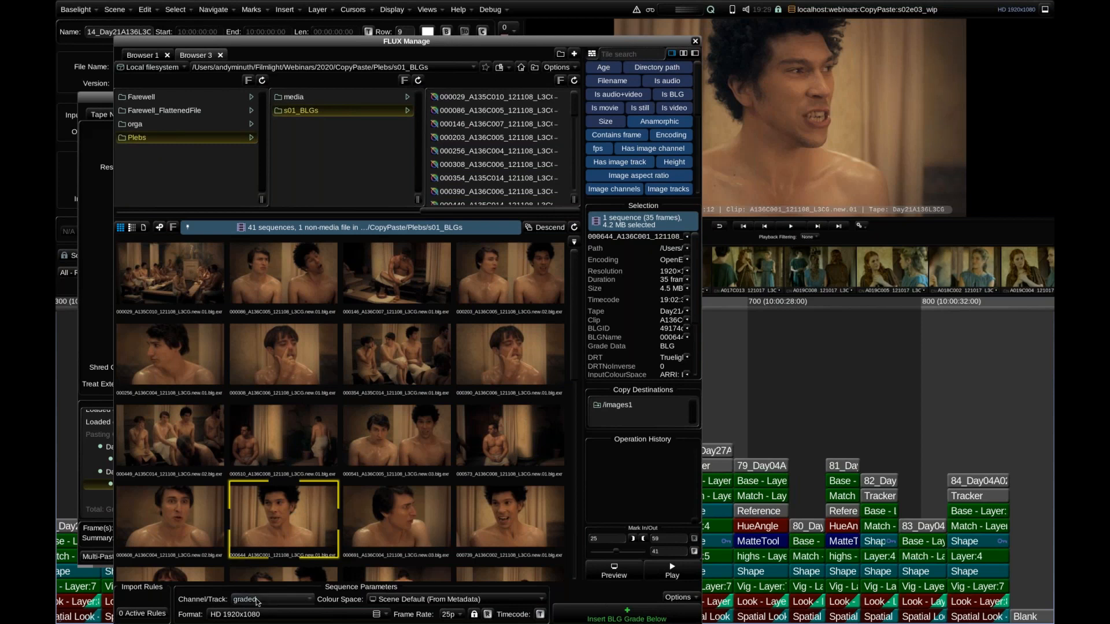
pyautogui.click(256, 601)
pyautogui.click(267, 477)
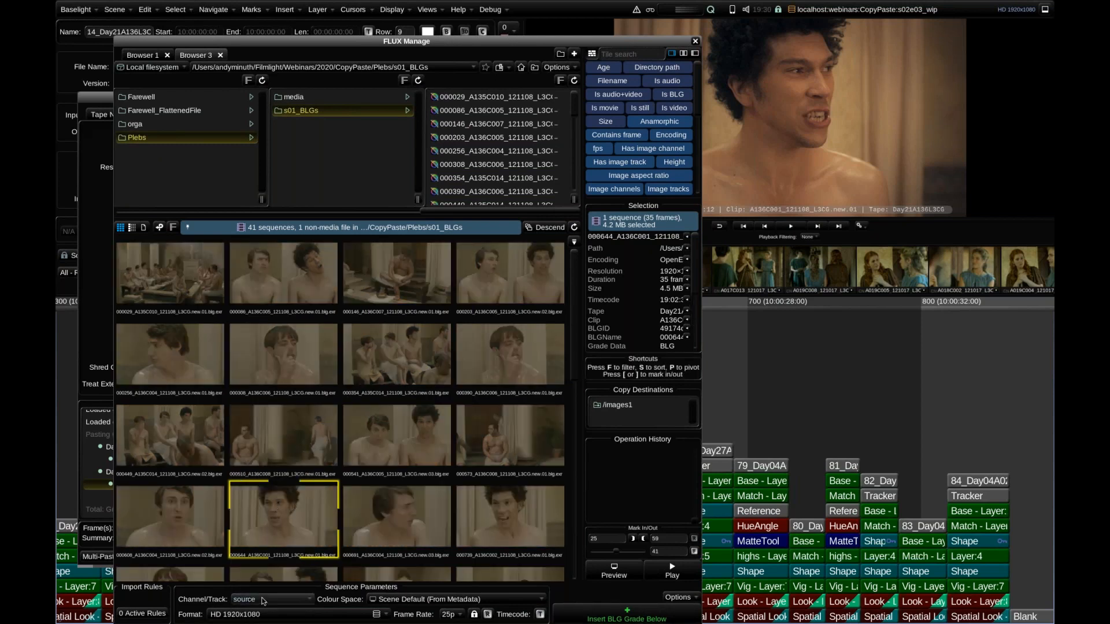
pyautogui.click(264, 601)
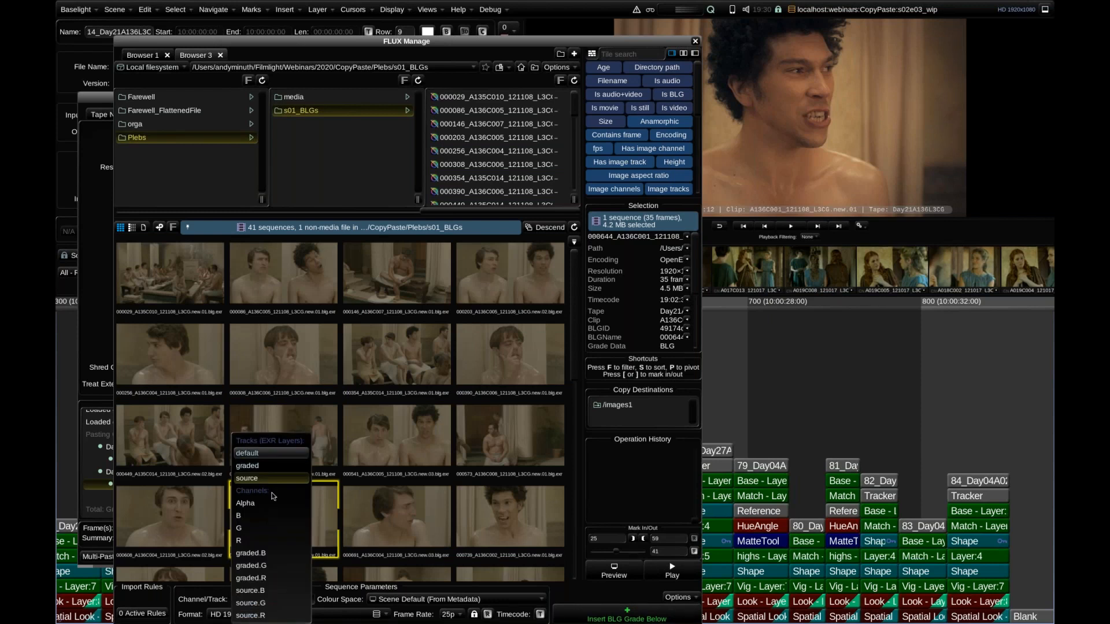
pyautogui.click(265, 455)
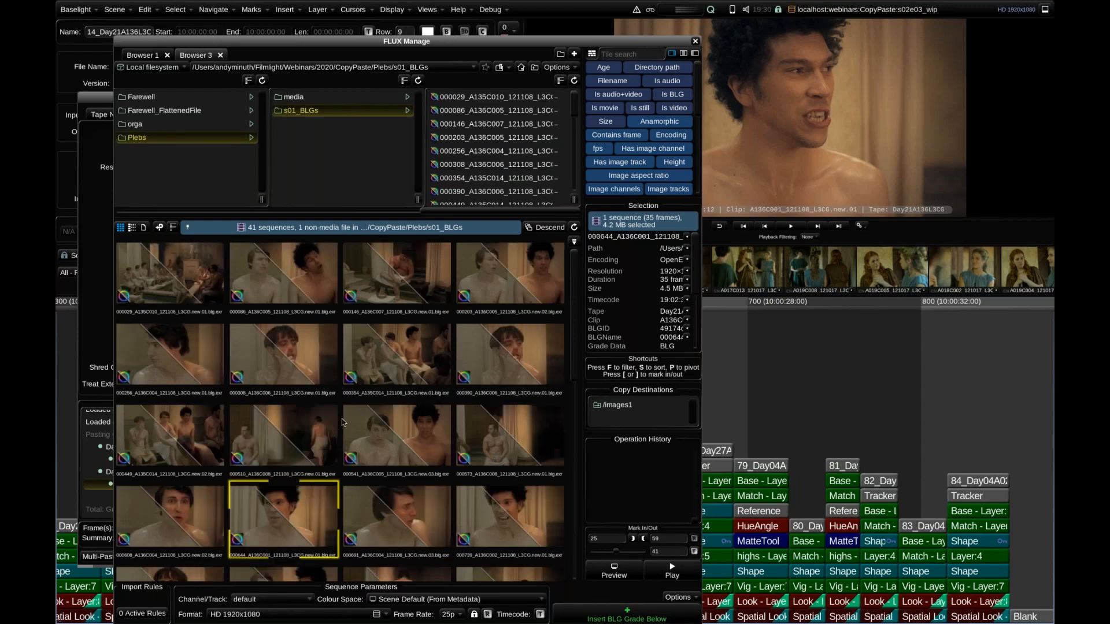
pyautogui.click(695, 43)
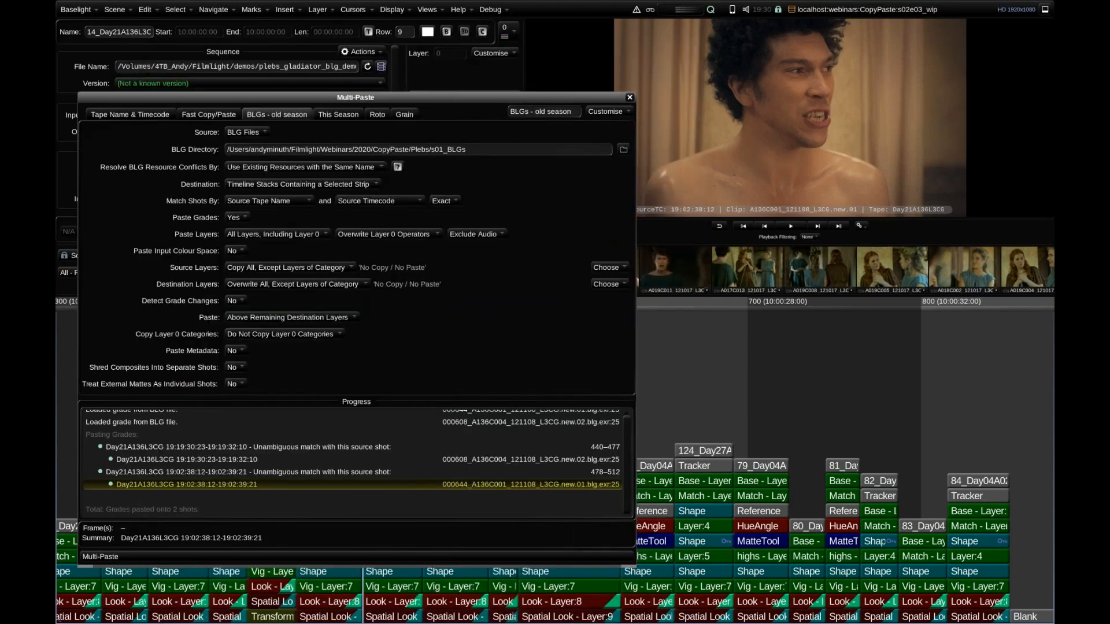
pyautogui.click(631, 98)
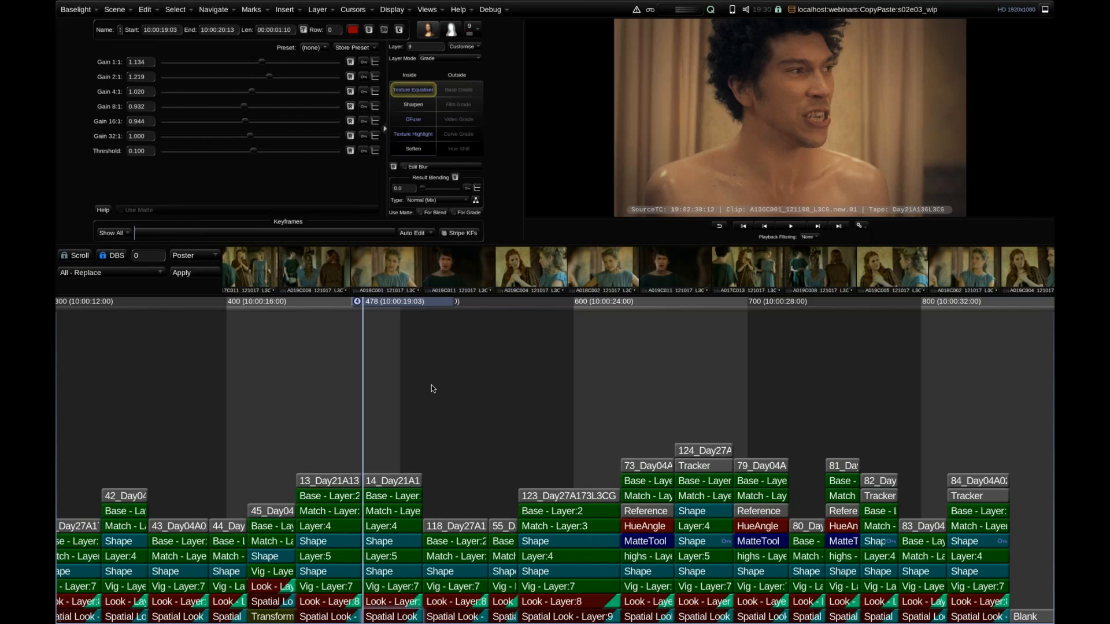
# Park on the graded 127_Day13C001R3F0 shot after the Blank strip and inspect its layer stack.
pyautogui.scroll(-4, 502, 365)
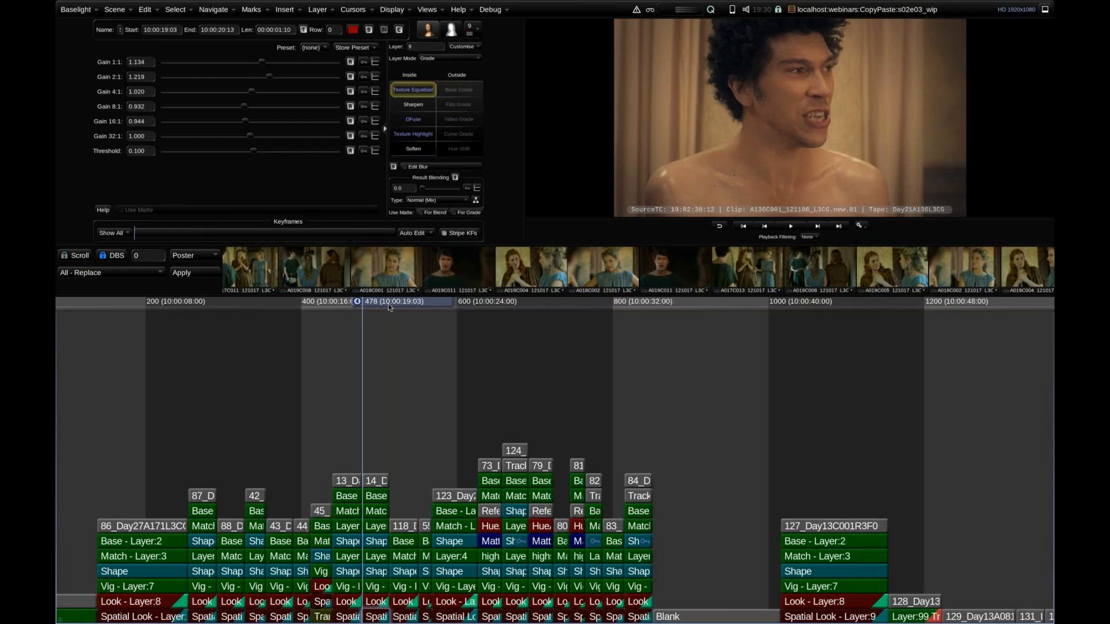
pyautogui.moveTo(382, 302); pyautogui.dragTo(391, 304)
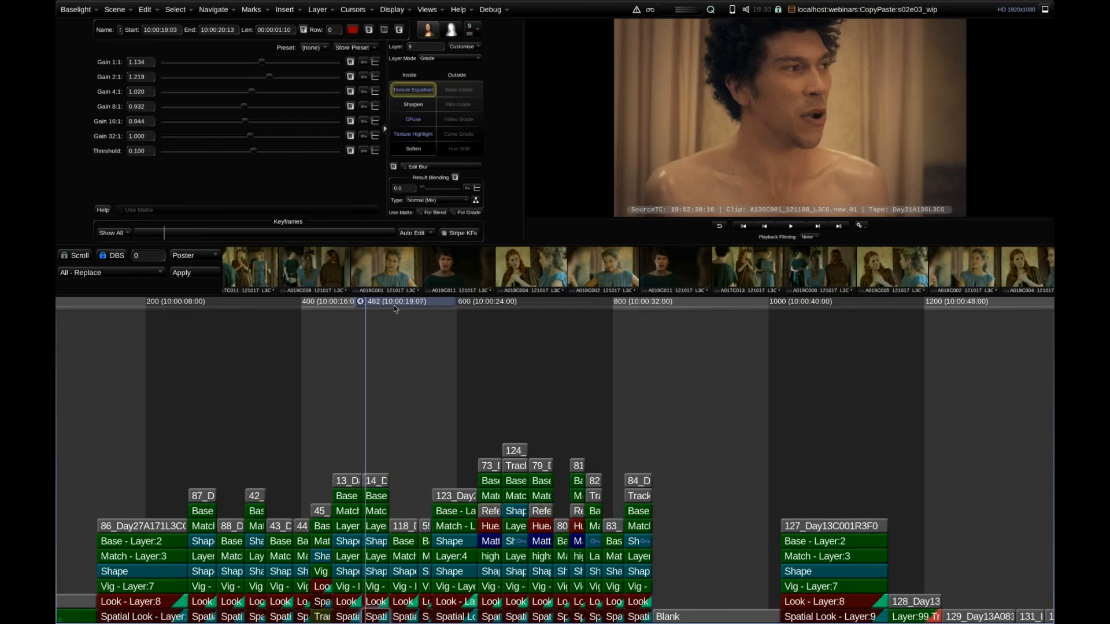
pyautogui.moveTo(468, 321); pyautogui.dragTo(357, 417)
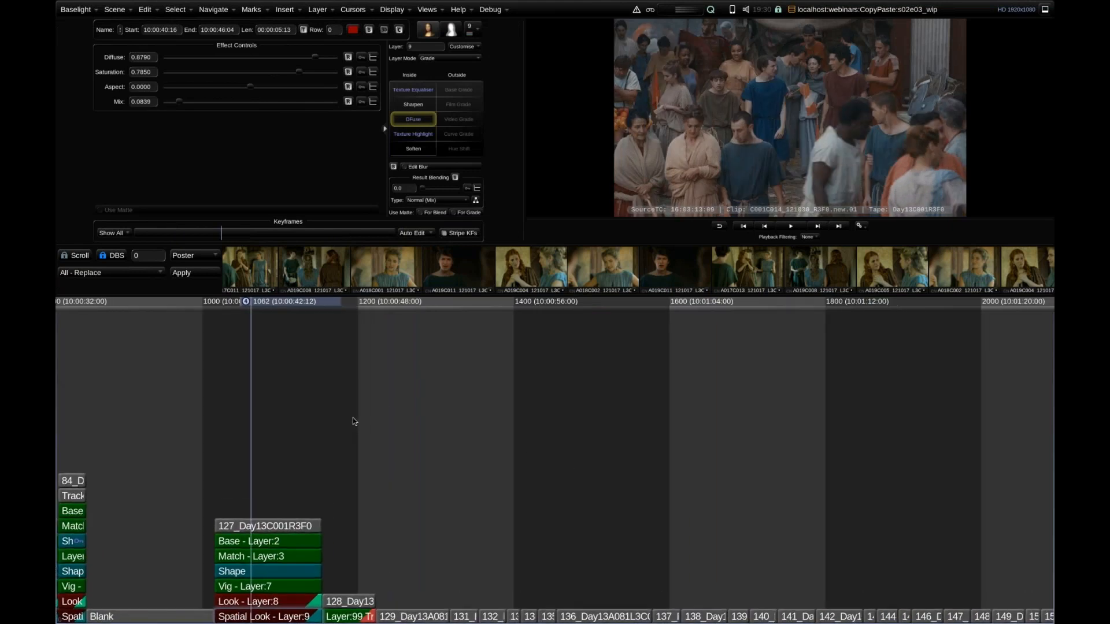
pyautogui.scroll(5, 378, 413)
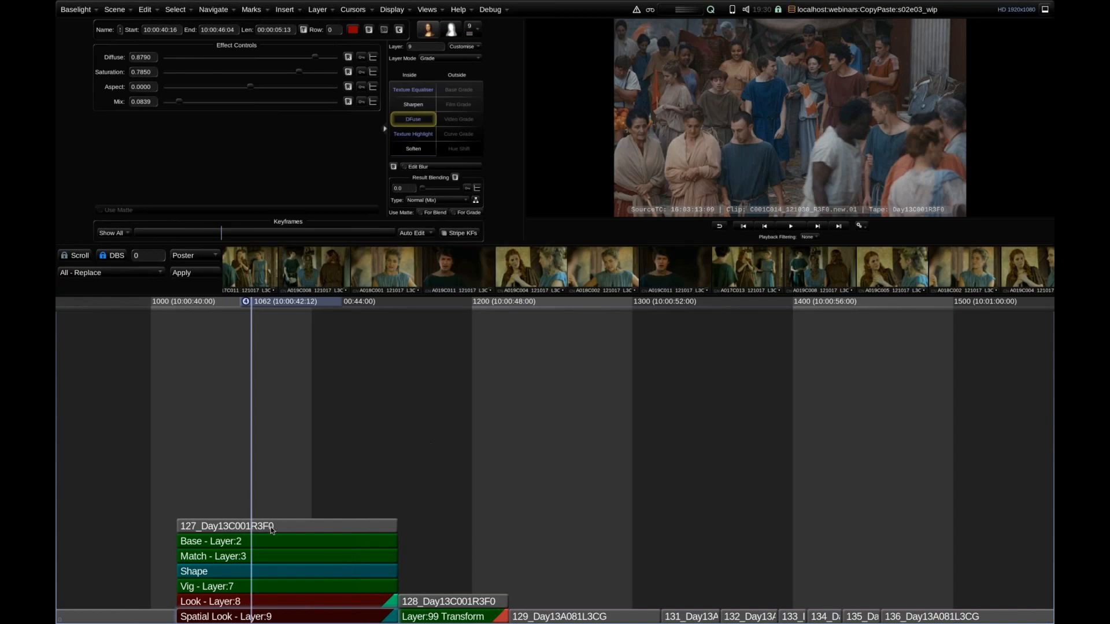
pyautogui.moveTo(349, 431); pyautogui.dragTo(466, 438)
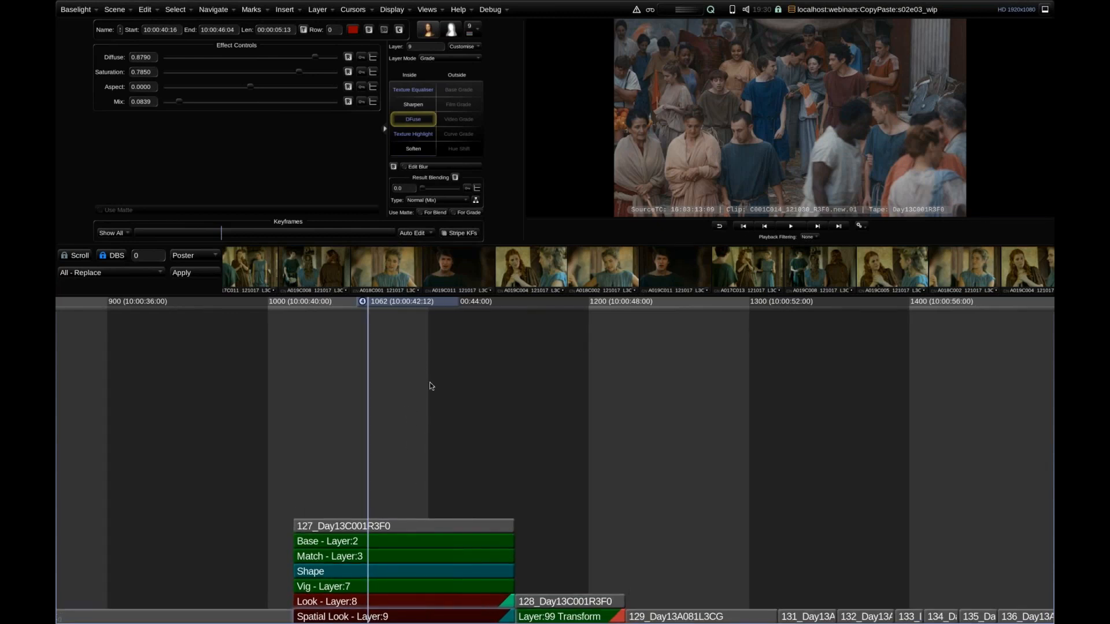
# Move the playhead to the ungraded 129_Day13A081L3CG shot and bring the thumbnail strip to the current shot.
pyautogui.press('b')
pyautogui.press('b')
pyautogui.moveTo(476, 453); pyautogui.dragTo(627, 347)
pyautogui.press('Left')
pyautogui.press('Left')
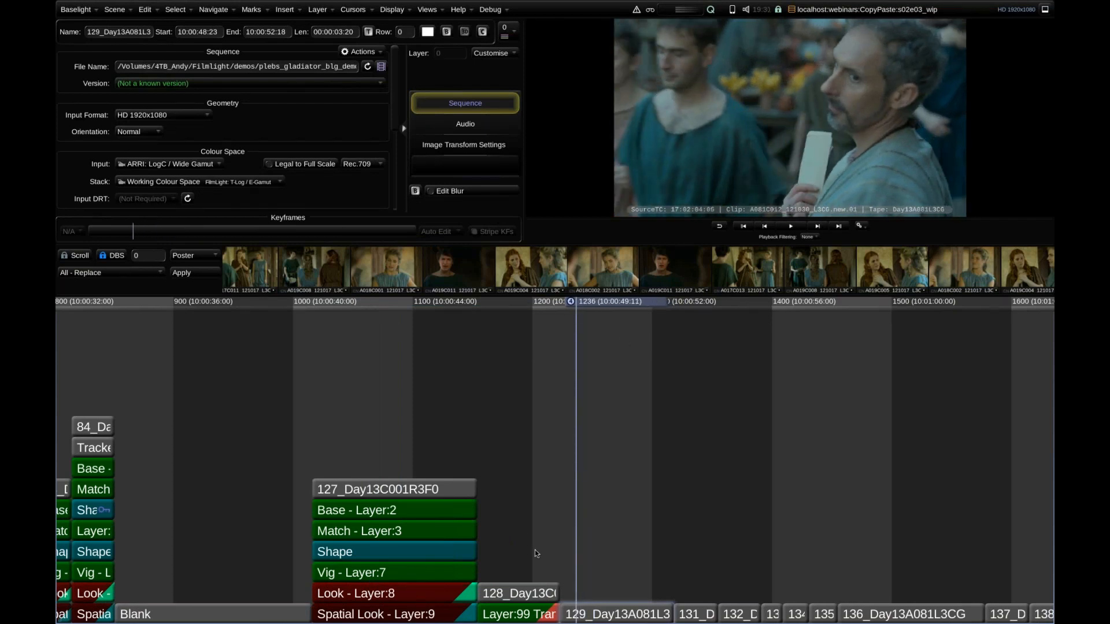
pyautogui.press('Scroll_Lock')
pyautogui.press('Scroll_Lock')
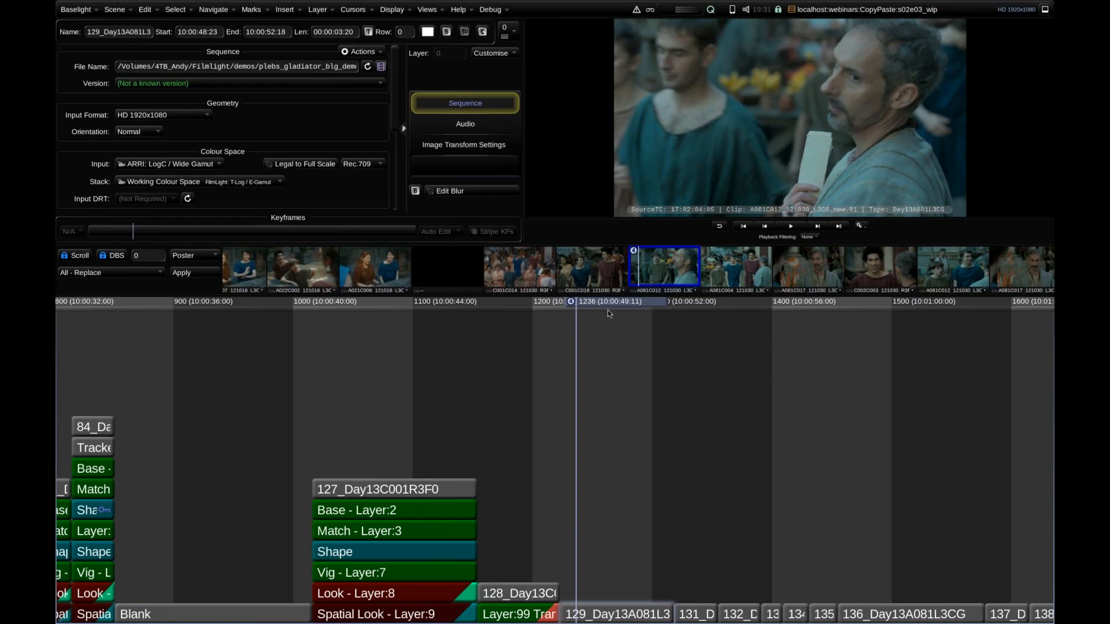
# Copy the stack of shot 127_Day13C001R3F0, paste it onto shot 129_Day13A081L3CG, and undo the paste.
pyautogui.moveTo(579, 308); pyautogui.dragTo(415, 331)
pyautogui.hotkey('ctrl', 'c')
pyautogui.moveTo(445, 309); pyautogui.dragTo(585, 325)
pyautogui.hotkey('ctrl', 'v')
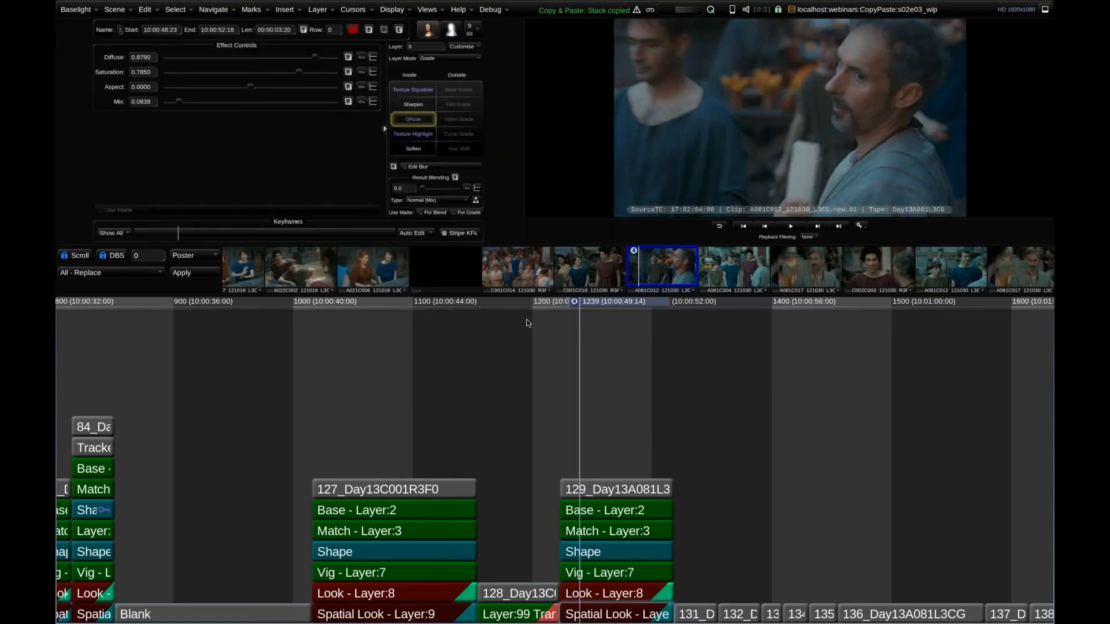
pyautogui.hotkey('ctrl', 'z')
# Apply the grade of the 127_Day13C001R3F0 thumbnail to shot 129_Day13A081L3CG with All - Replace, and undo it.
pyautogui.moveTo(585, 312)
pyautogui.mouseDown()
pyautogui.moveTo(438, 324)
pyautogui.moveTo(600, 320)
pyautogui.mouseUp()
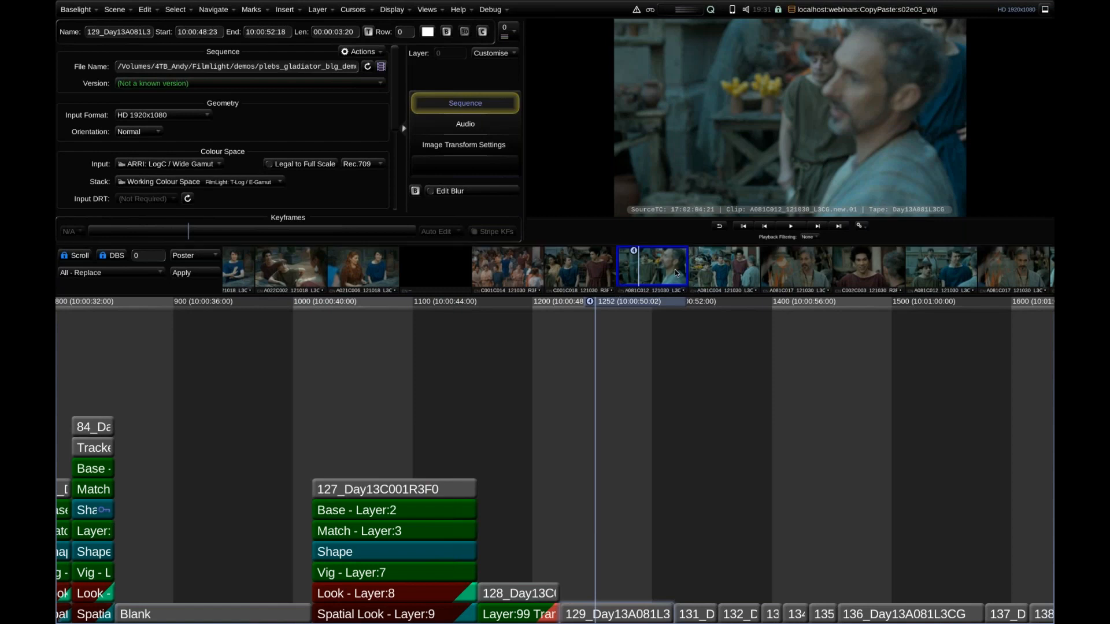
pyautogui.click(507, 271)
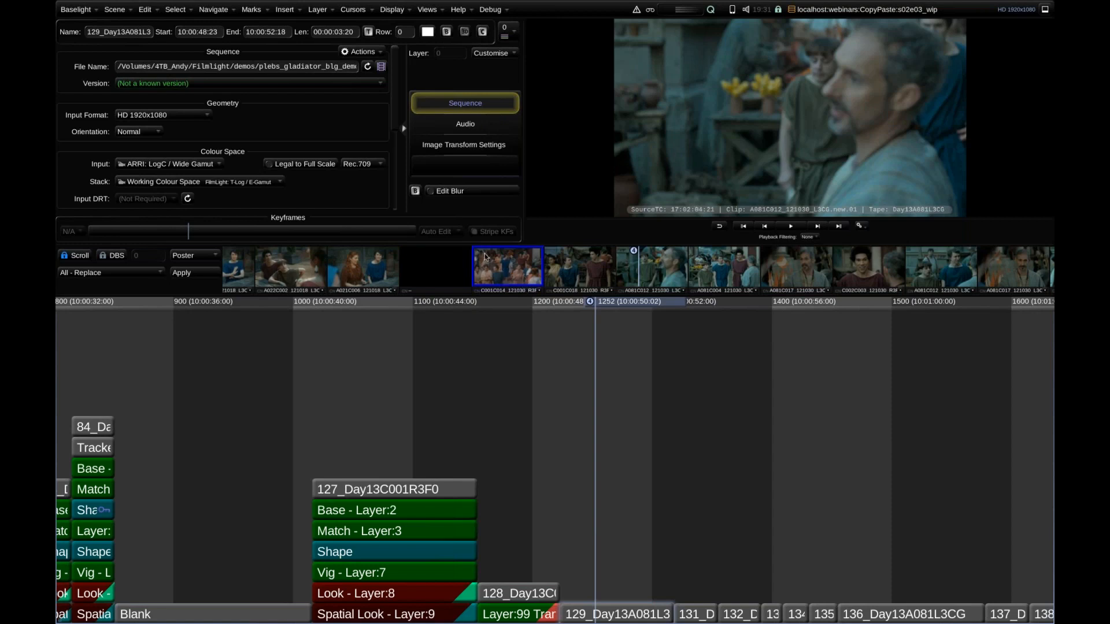
pyautogui.click(193, 274)
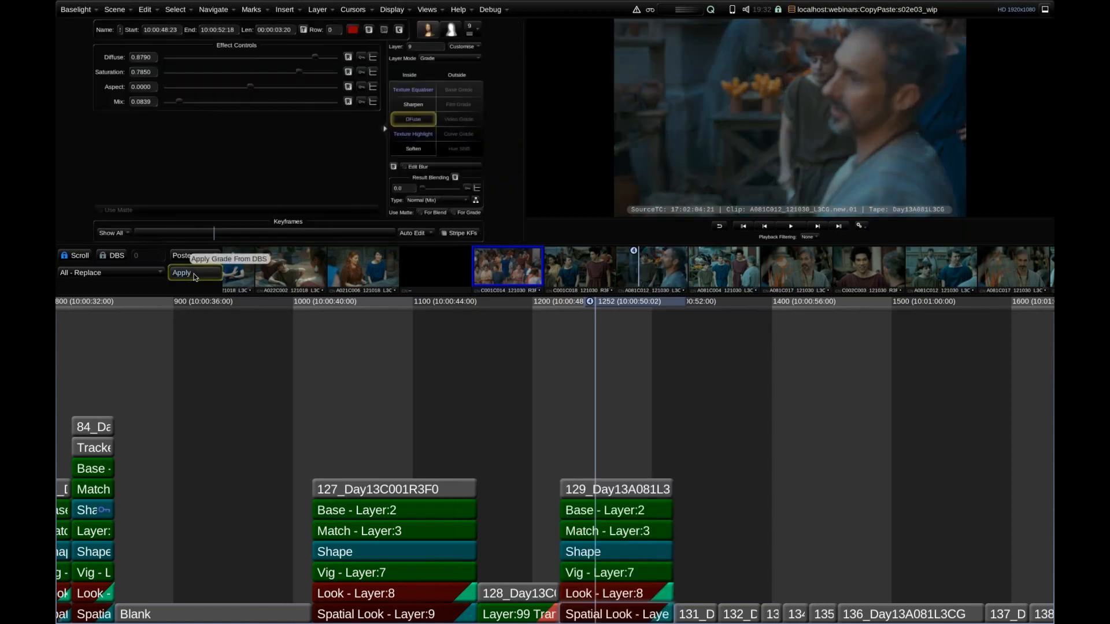
pyautogui.hotkey('ctrl', 'z')
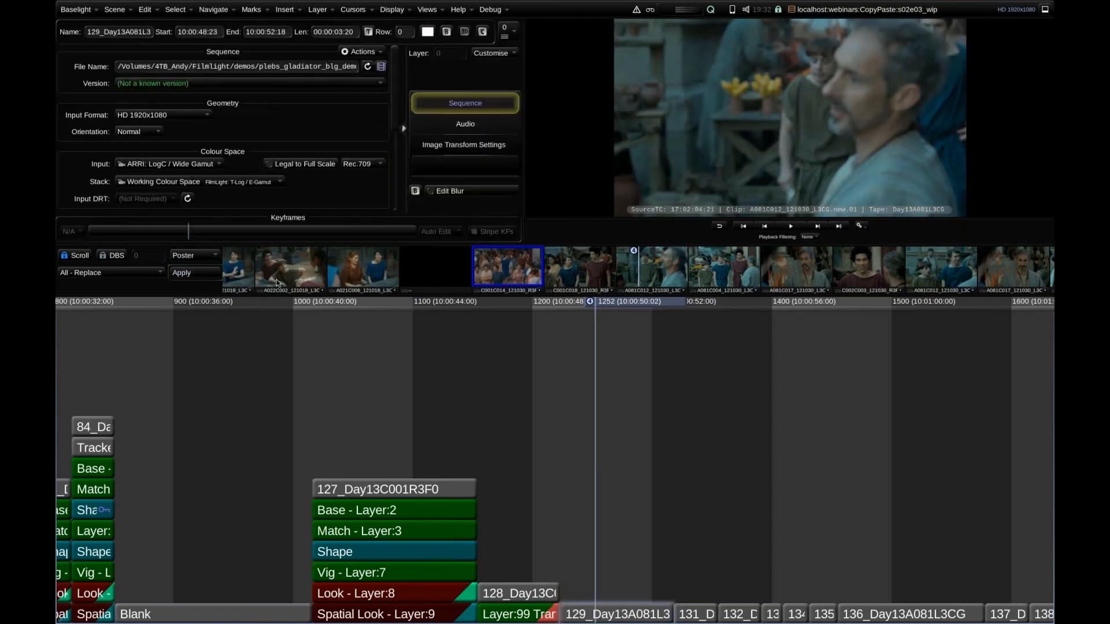
# Paste the grade from the 127_Day13C001R3F0 thumbnail onto shot 129_Day13A081L3CG and scrub through the graded shot.
pyautogui.hotkey('ctrl', 'b')
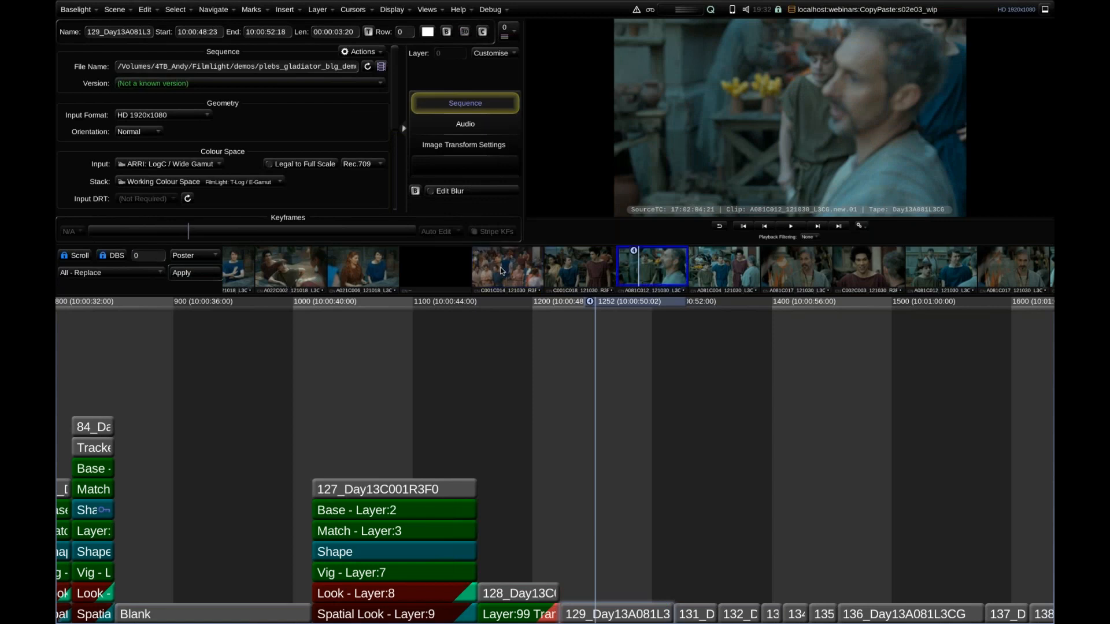
pyautogui.hotkey('ctrl', 'v')
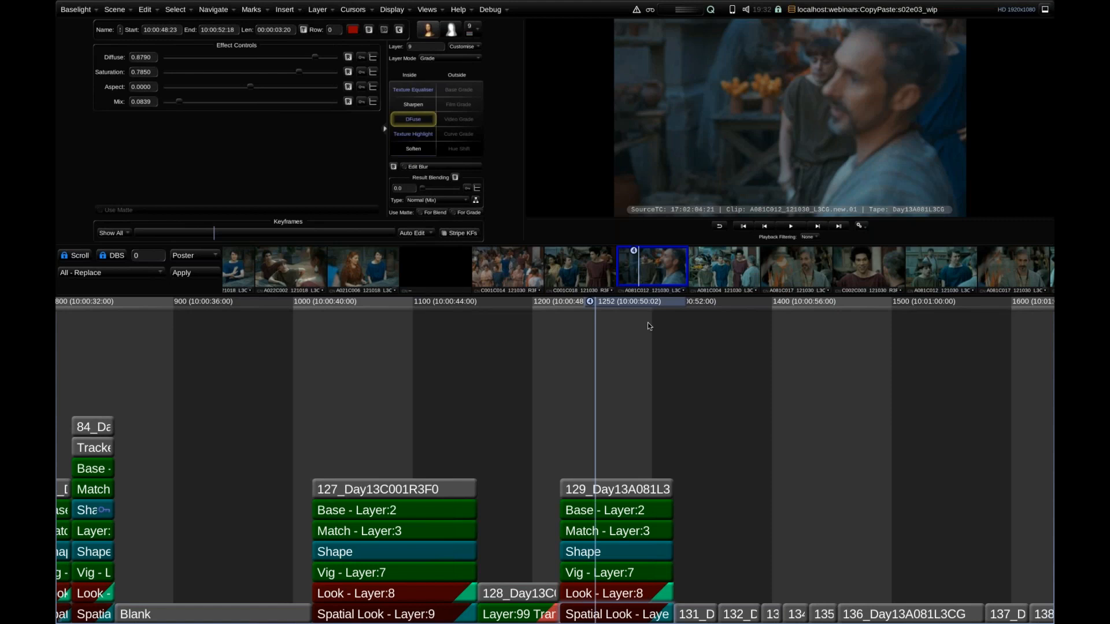
pyautogui.moveTo(687, 390); pyautogui.dragTo(699, 389)
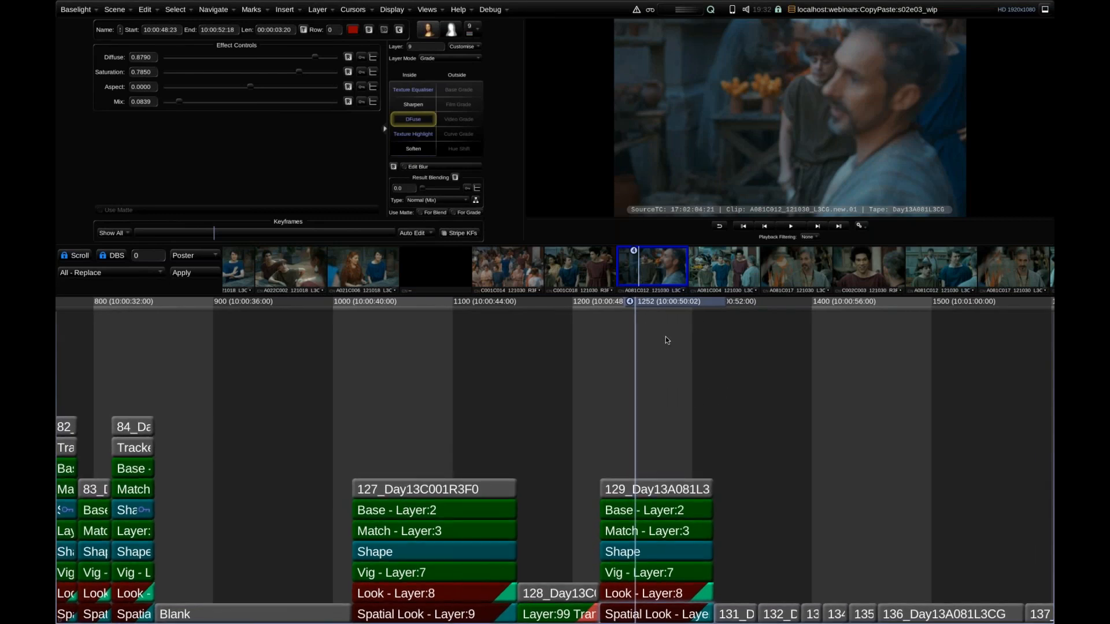
pyautogui.press('Right')
pyautogui.press('Right')
pyautogui.press('Right')
pyautogui.press('Right')
pyautogui.press('Right')
pyautogui.press('Right')
pyautogui.press('Right')
pyautogui.press('Right')
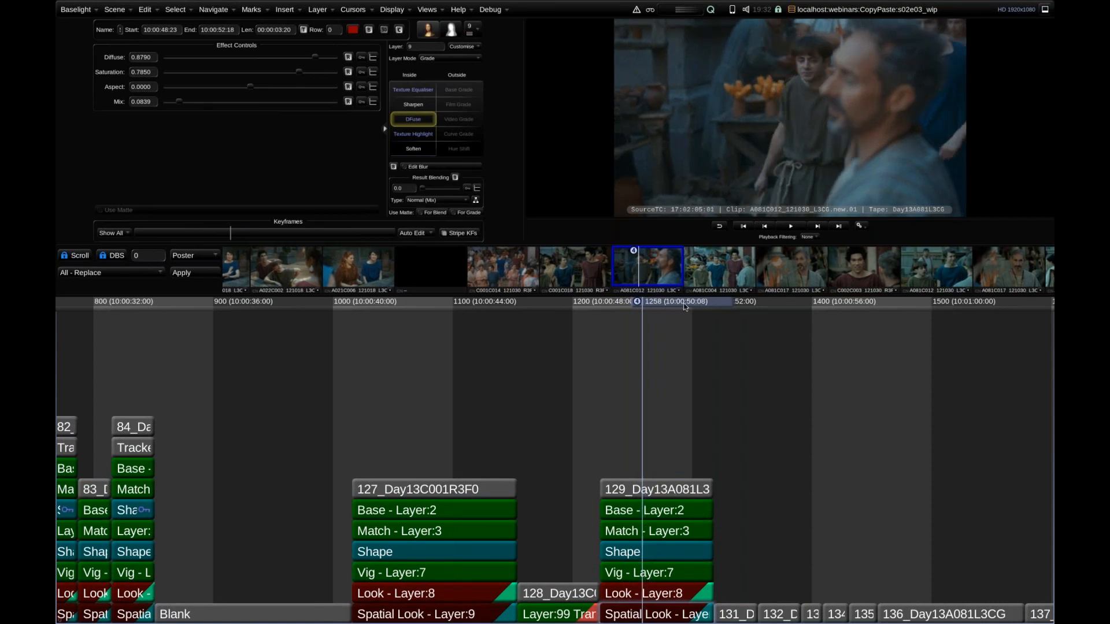
pyautogui.moveTo(665, 302); pyautogui.dragTo(685, 303)
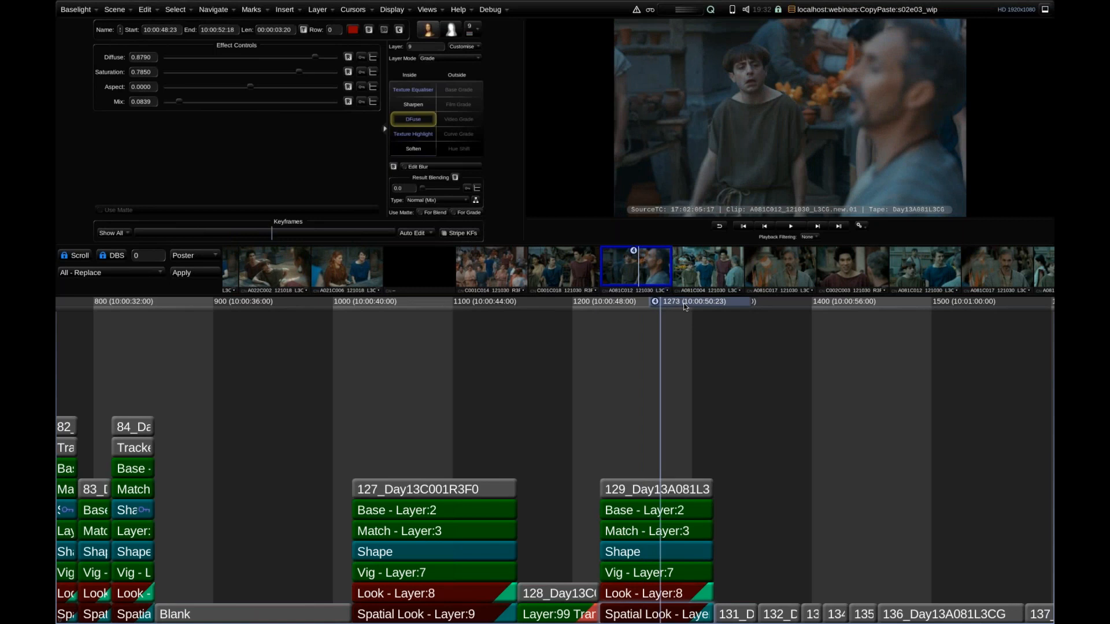
# Park on shot 128_Day13C001R3F0 and inspect the strip category of its Layer:99 Transform.
pyautogui.moveTo(627, 313); pyautogui.dragTo(577, 322)
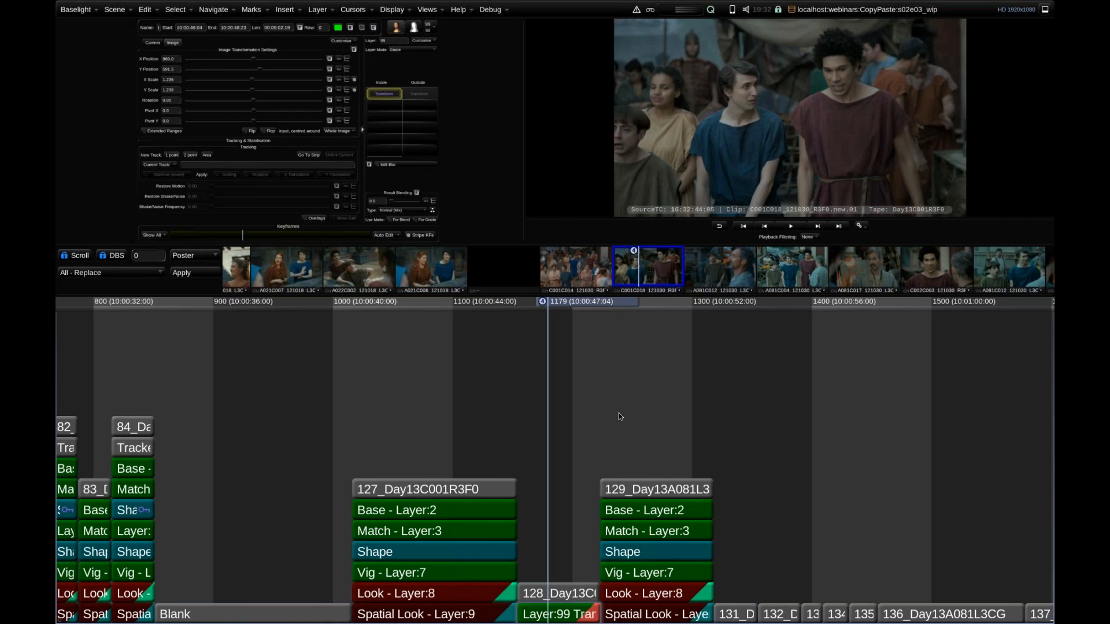
pyautogui.scroll(3, 681, 402)
pyautogui.scroll(1, 657, 399)
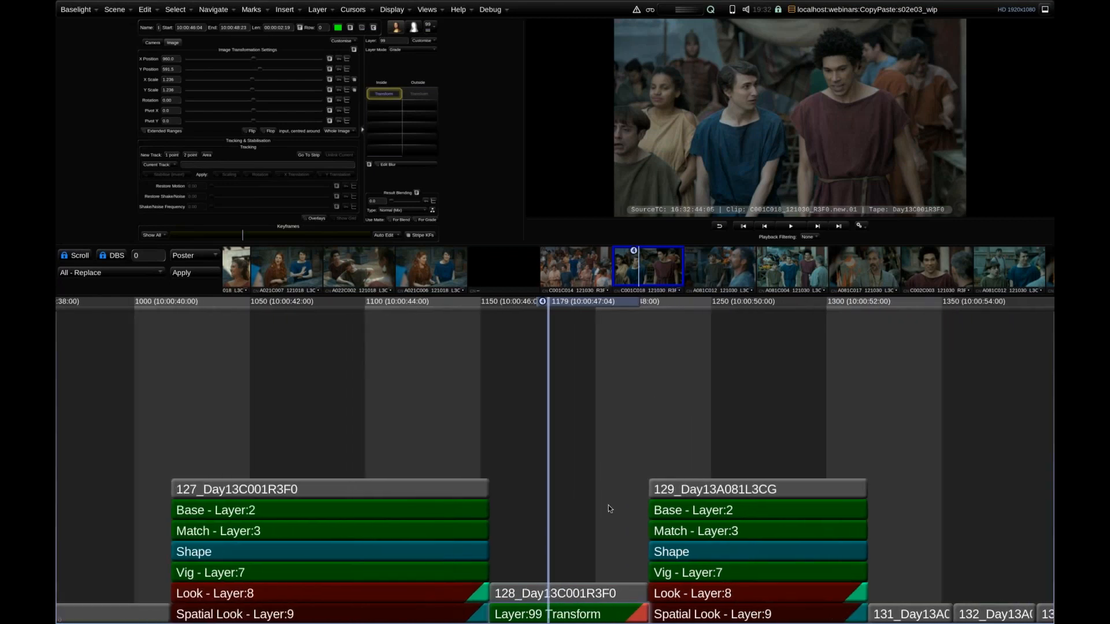
pyautogui.click(527, 616)
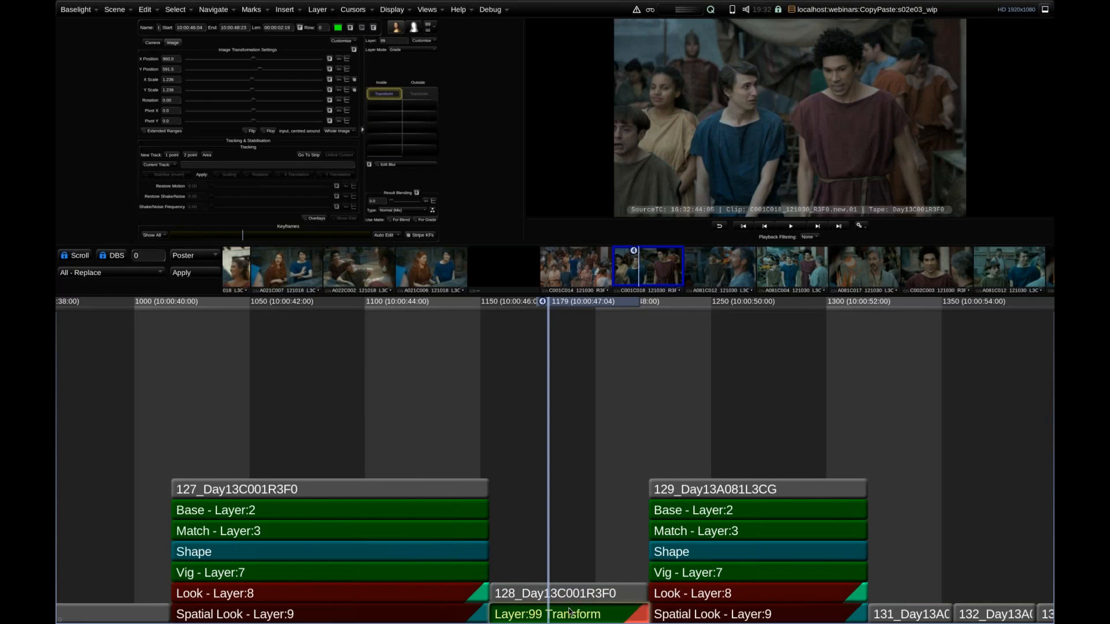
pyautogui.rightClick(568, 618)
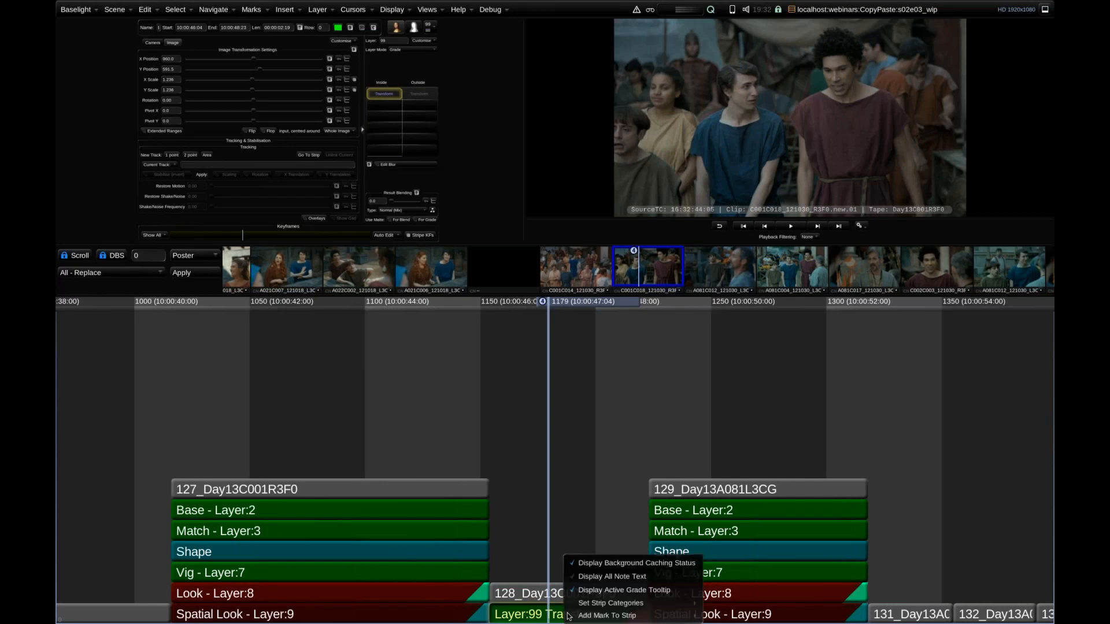
pyautogui.moveTo(665, 603)
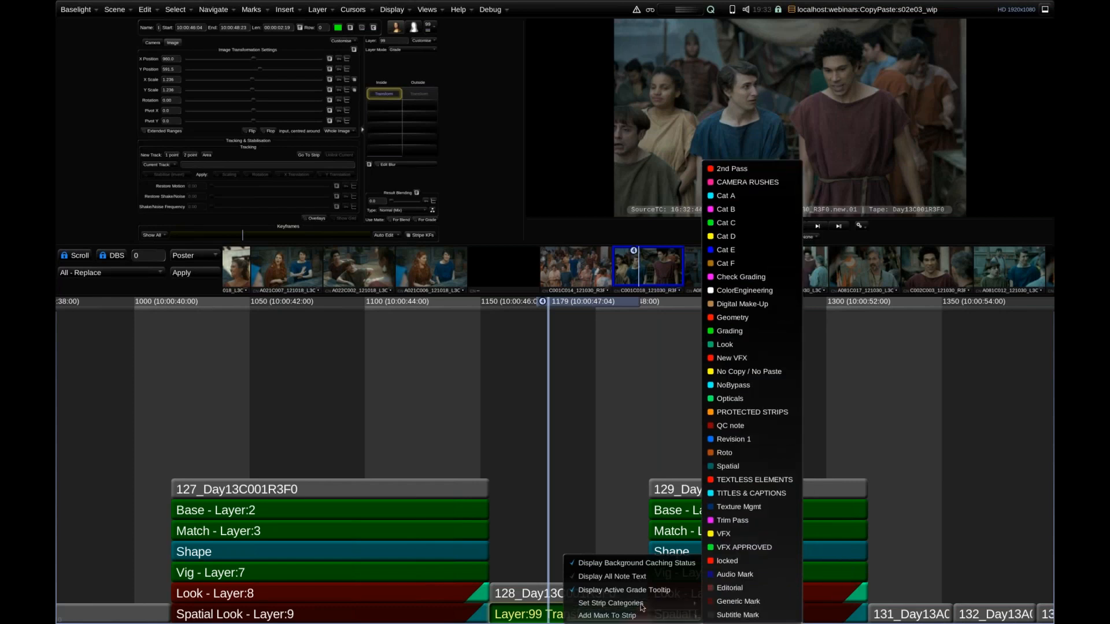
pyautogui.click(576, 415)
# Try applying the 127_Day13C001R3F0 thumbnail's grade to shot 128_Day13C001R3F0, and undo it.
pyautogui.scroll(-4, 627, 402)
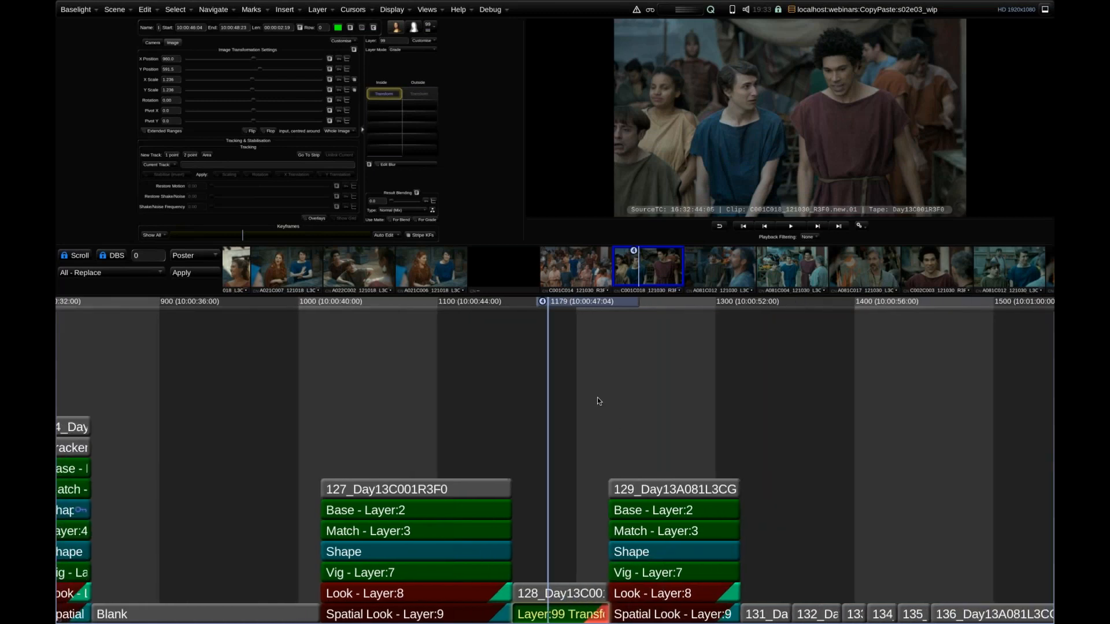
pyautogui.click(577, 257)
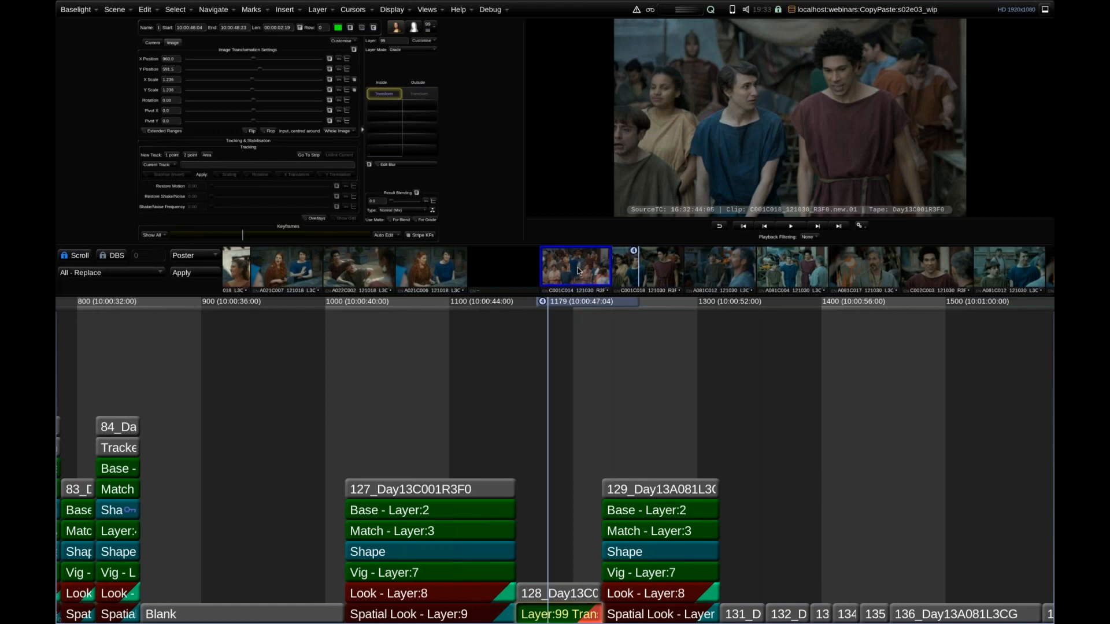
pyautogui.doubleClick(573, 268)
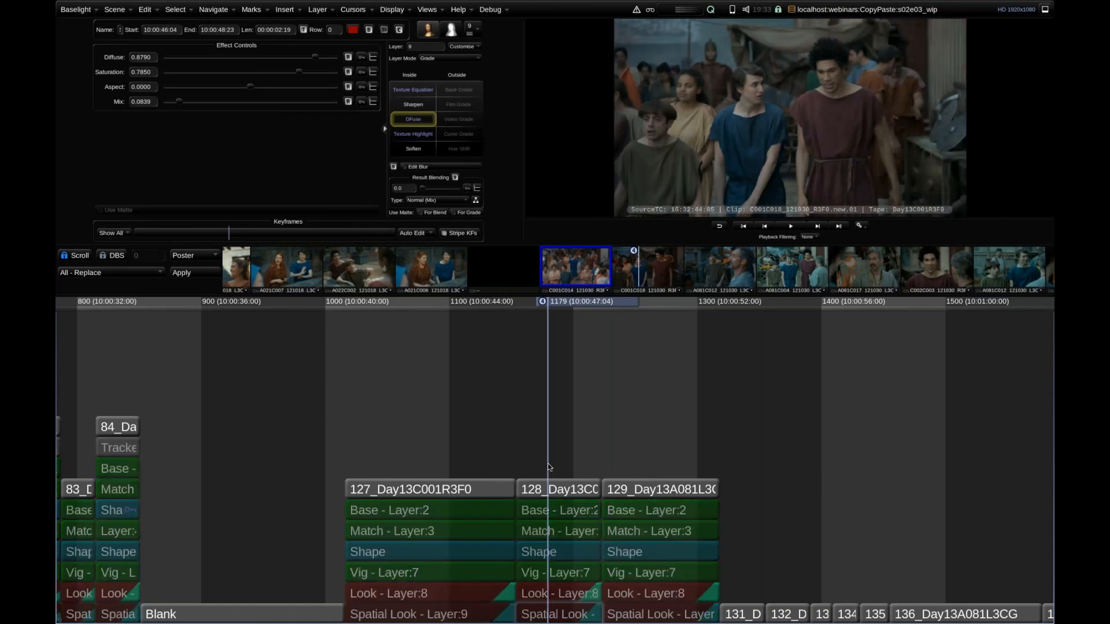
pyautogui.hotkey('ctrl', 'z')
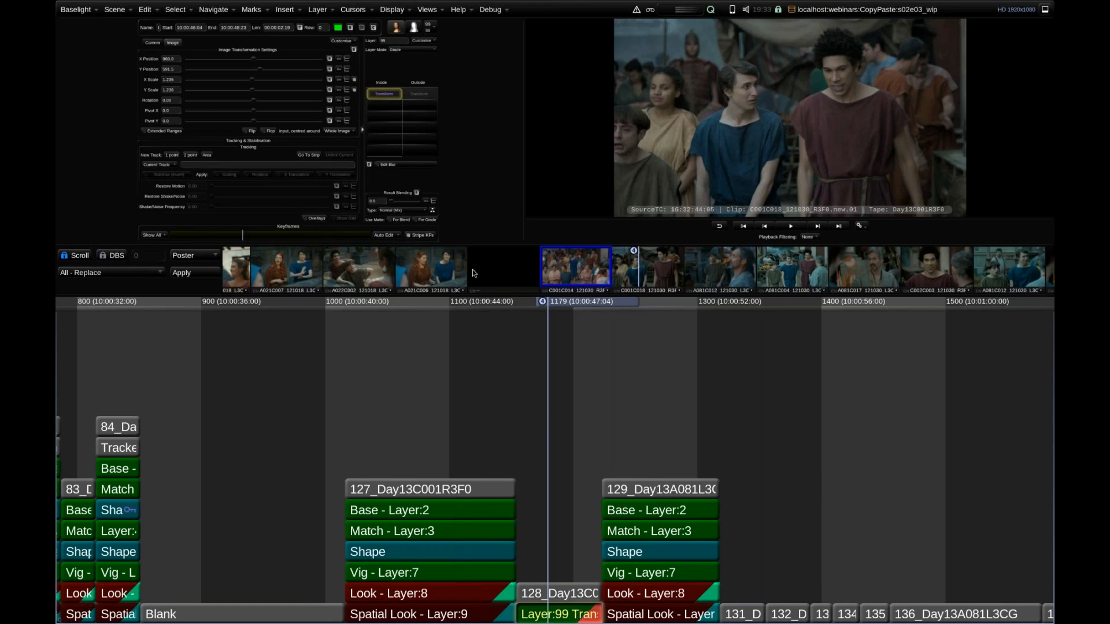
# Compare shot 127_Day13C001R3F0 with the following shot 128, and enlarge the viewer area above the timeline.
pyautogui.click(480, 299)
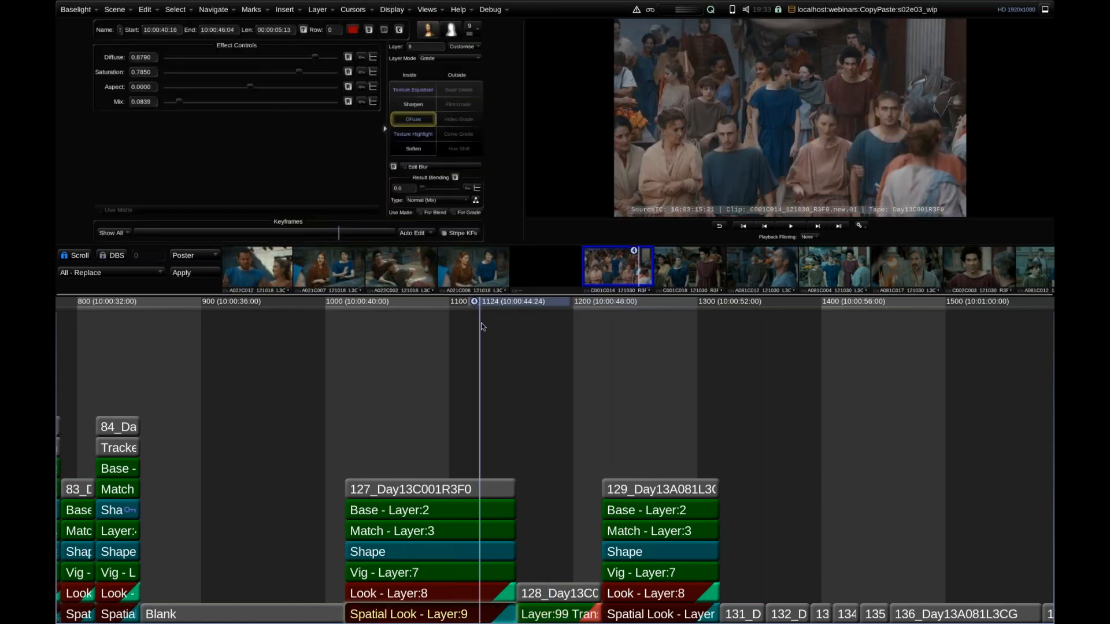
pyautogui.click(552, 312)
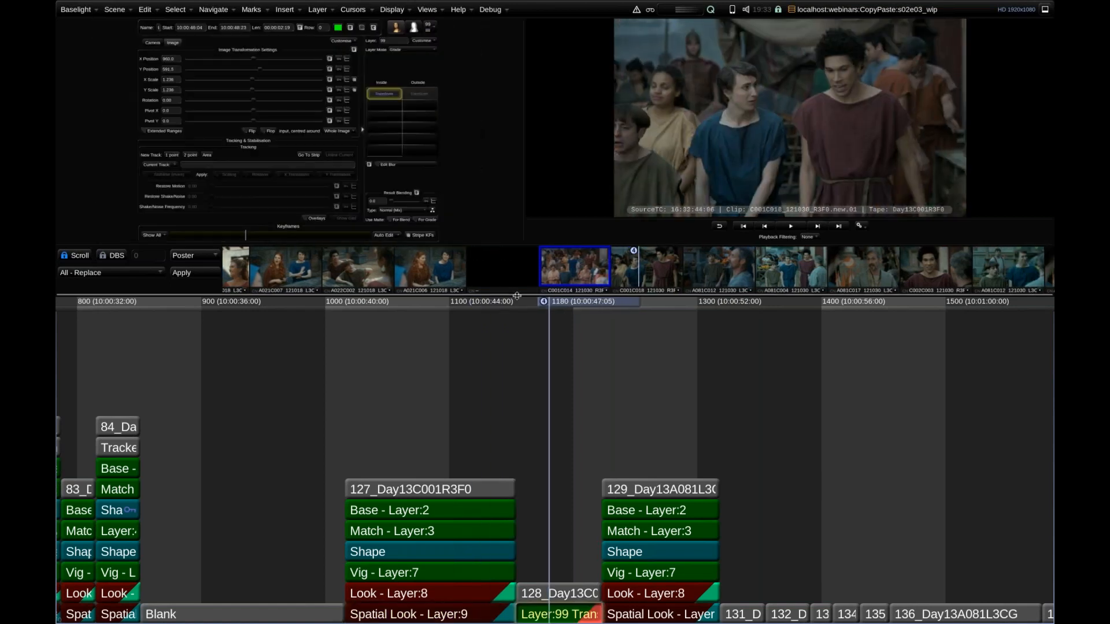
pyautogui.moveTo(552, 317); pyautogui.dragTo(552, 376)
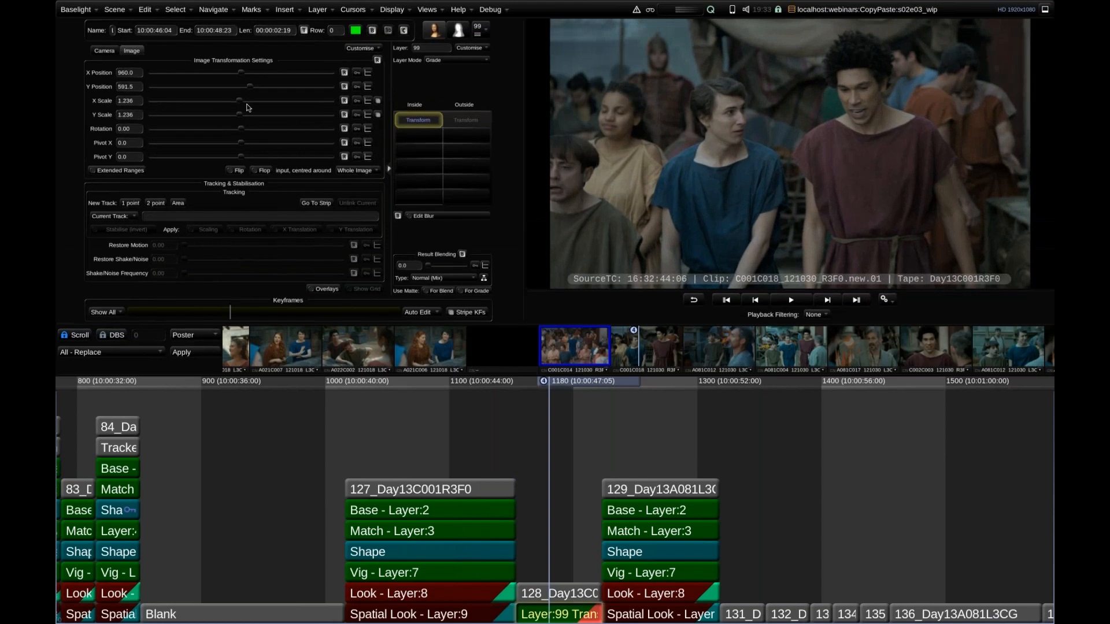
# Review the strip category rules for copying and pasting in the Timeline preferences, and close Preferences.
pyautogui.click(80, 10)
pyautogui.click(92, 69)
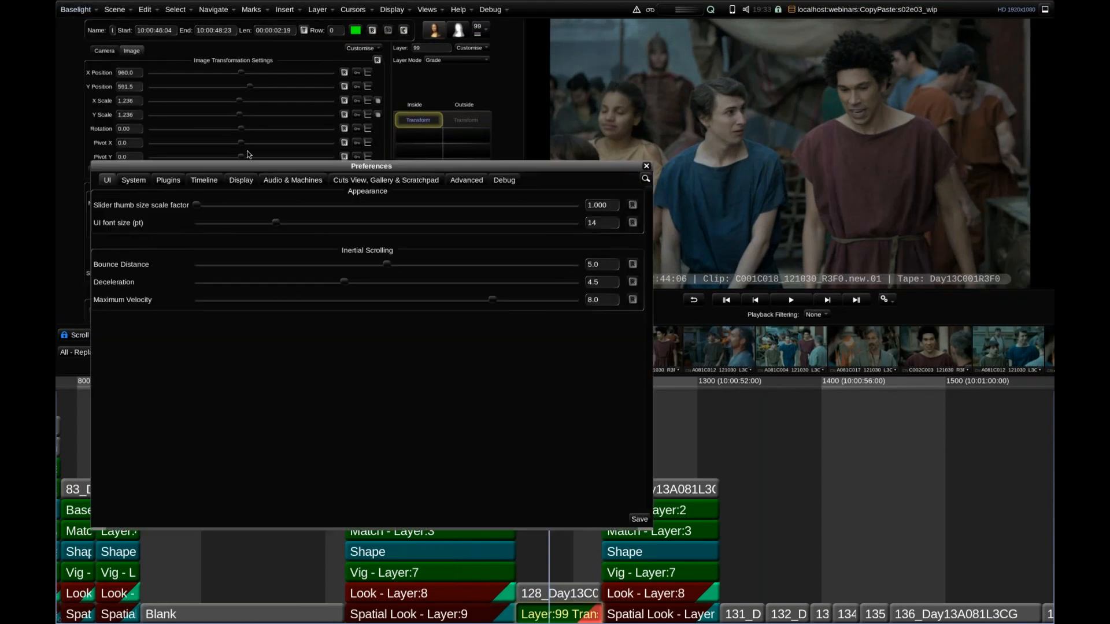
pyautogui.click(203, 182)
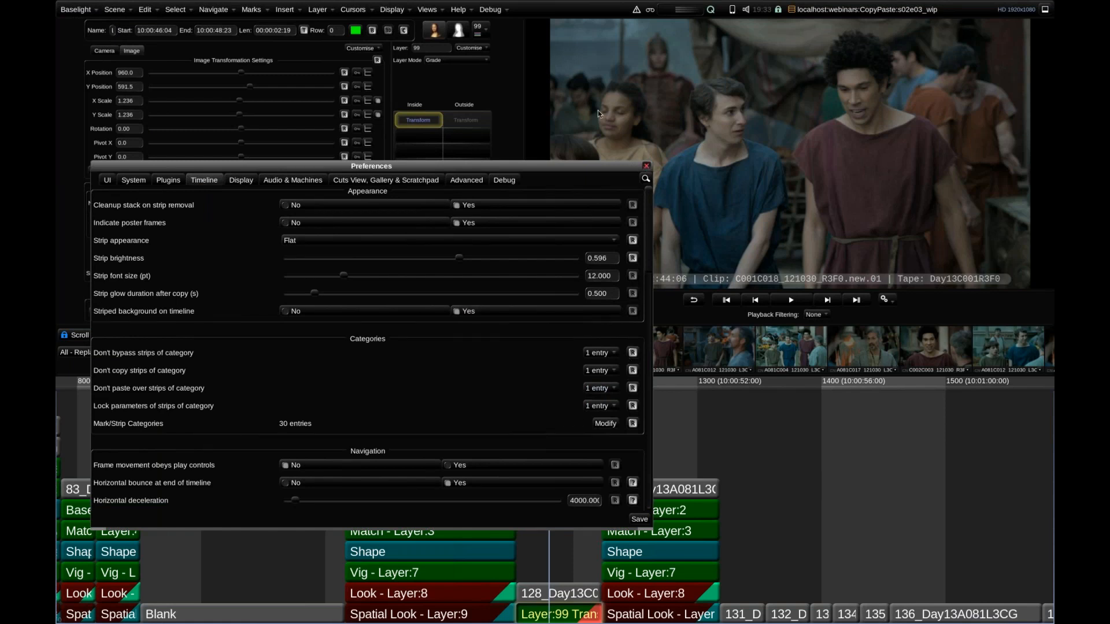
pyautogui.click(647, 168)
# In the scene's category groups, override the preferences for "Don't copy strips of category" and add Editorial.
pyautogui.click(427, 10)
pyautogui.click(466, 365)
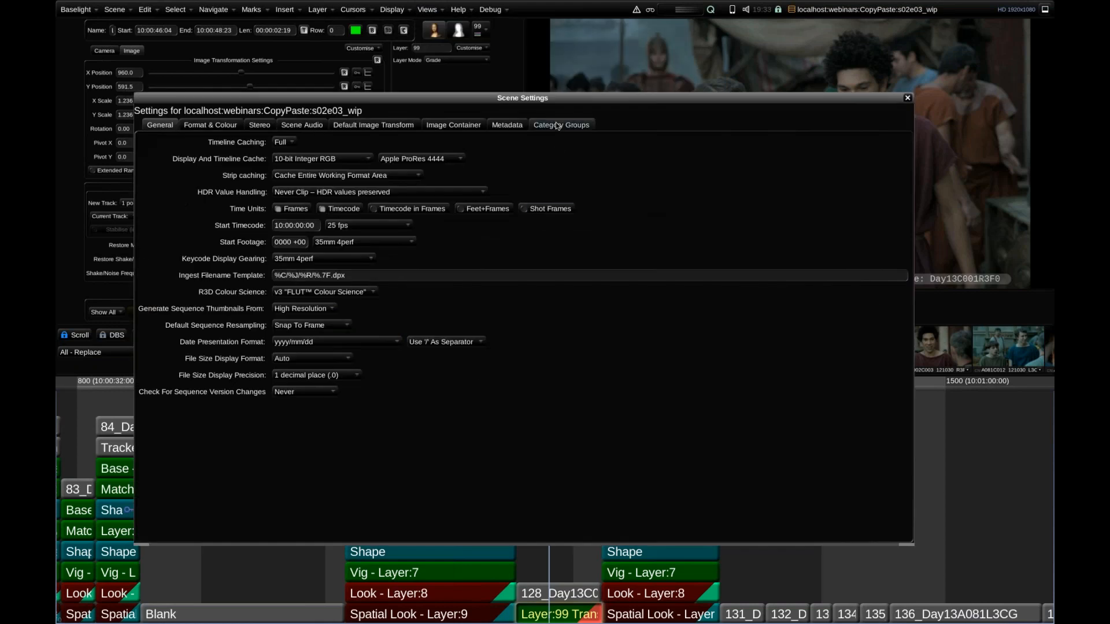
pyautogui.click(561, 125)
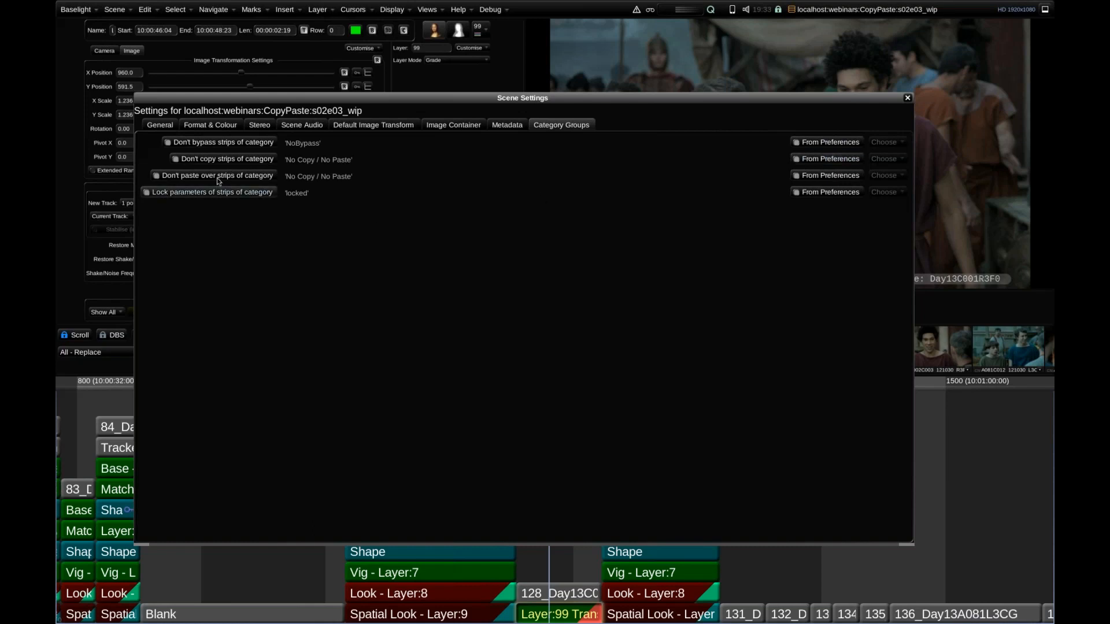
pyautogui.click(828, 161)
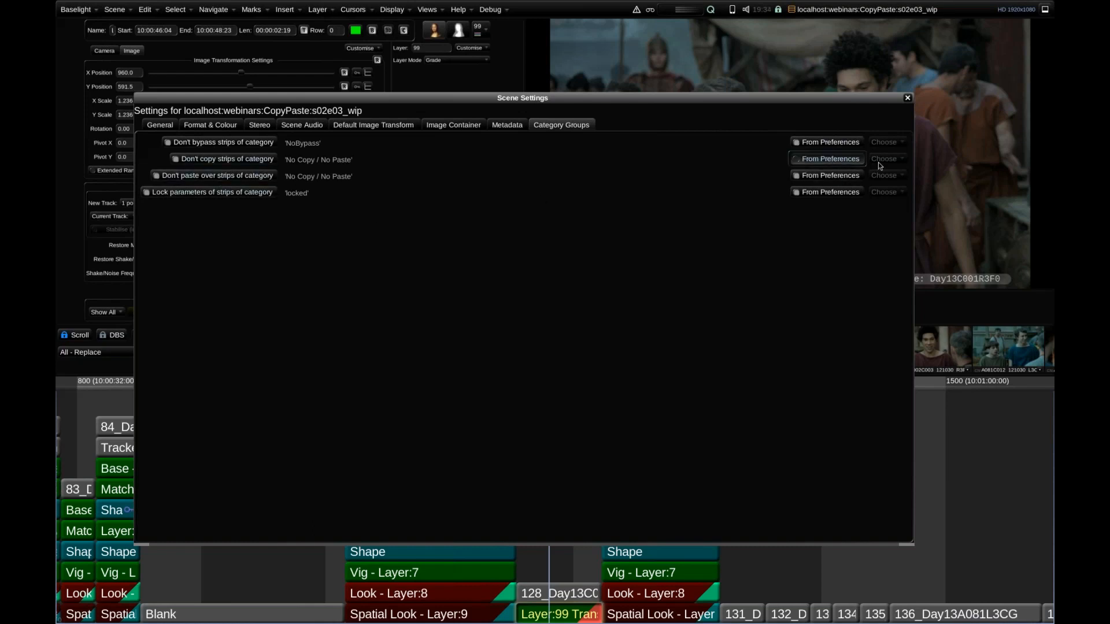
pyautogui.click(882, 161)
pyautogui.click(906, 596)
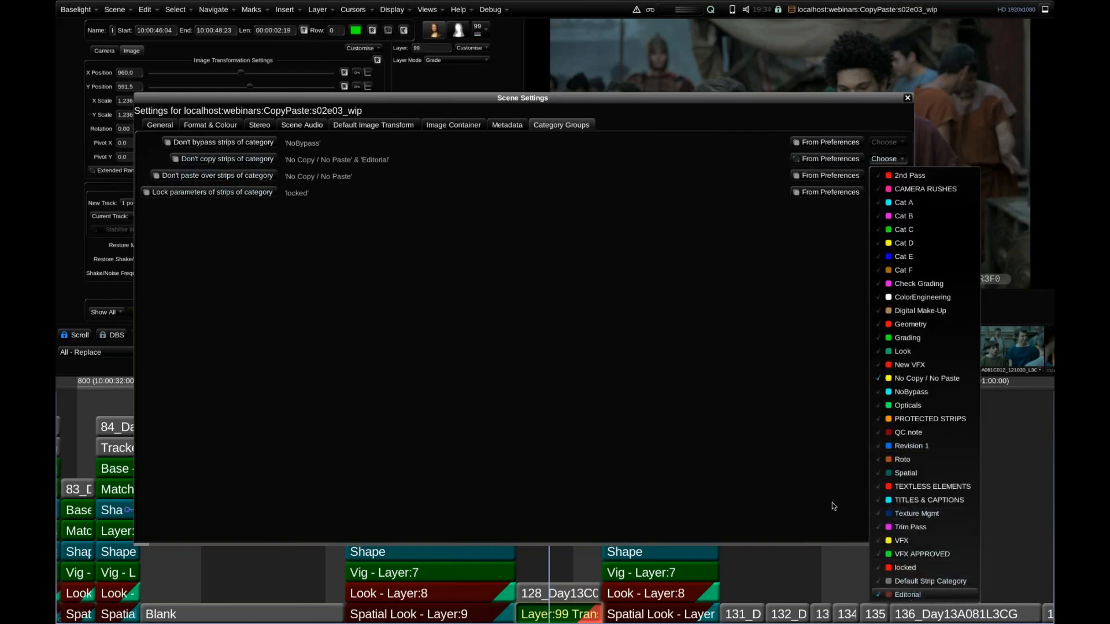
# Override the preferences for "Don't paste over strips of category", add Editorial, and close the scene settings.
pyautogui.click(832, 176)
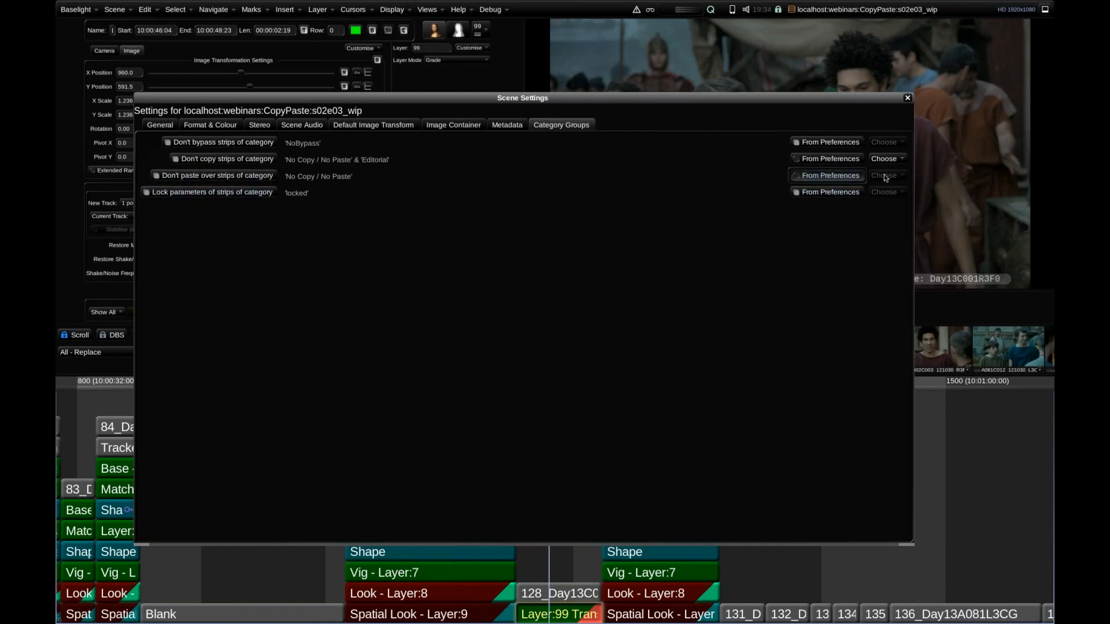
pyautogui.click(885, 176)
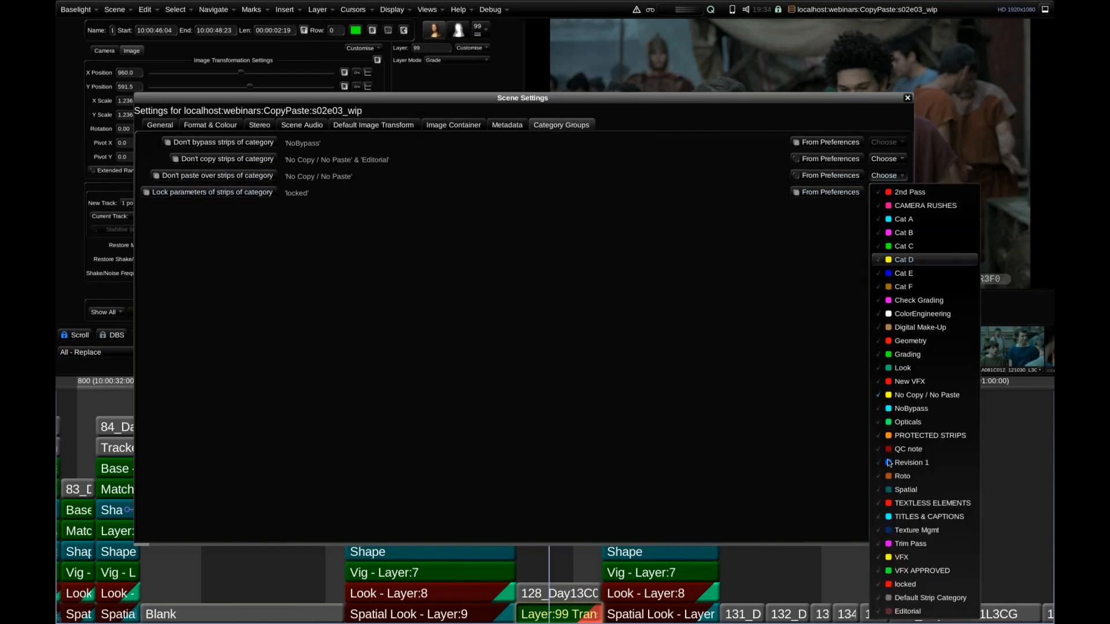
pyautogui.click(893, 611)
pyautogui.click(737, 284)
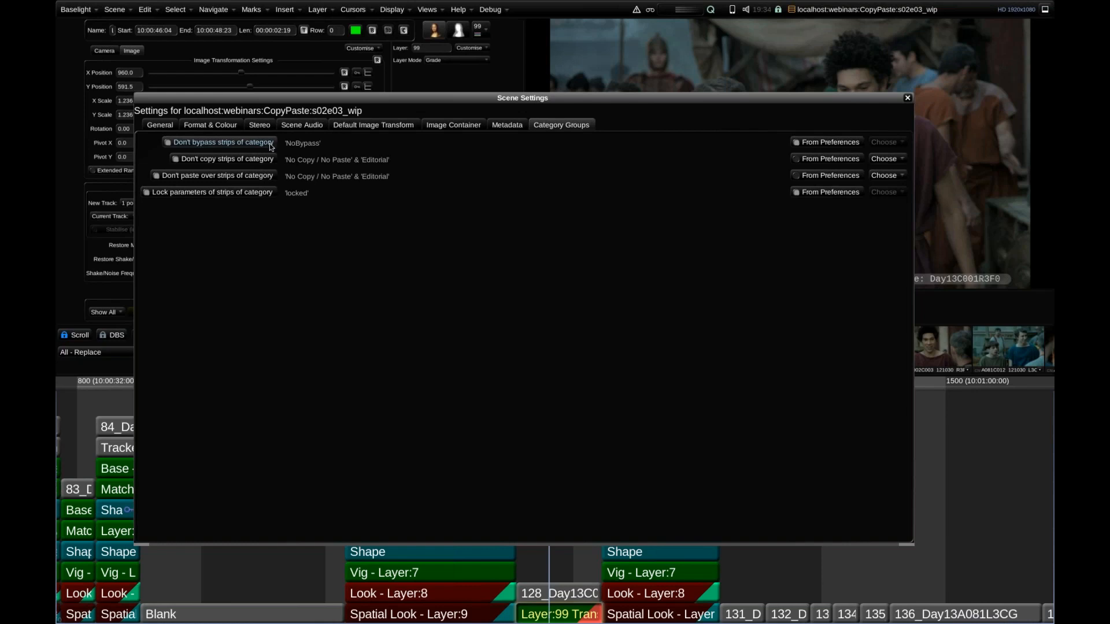
pyautogui.moveTo(828, 122); pyautogui.dragTo(812, 90)
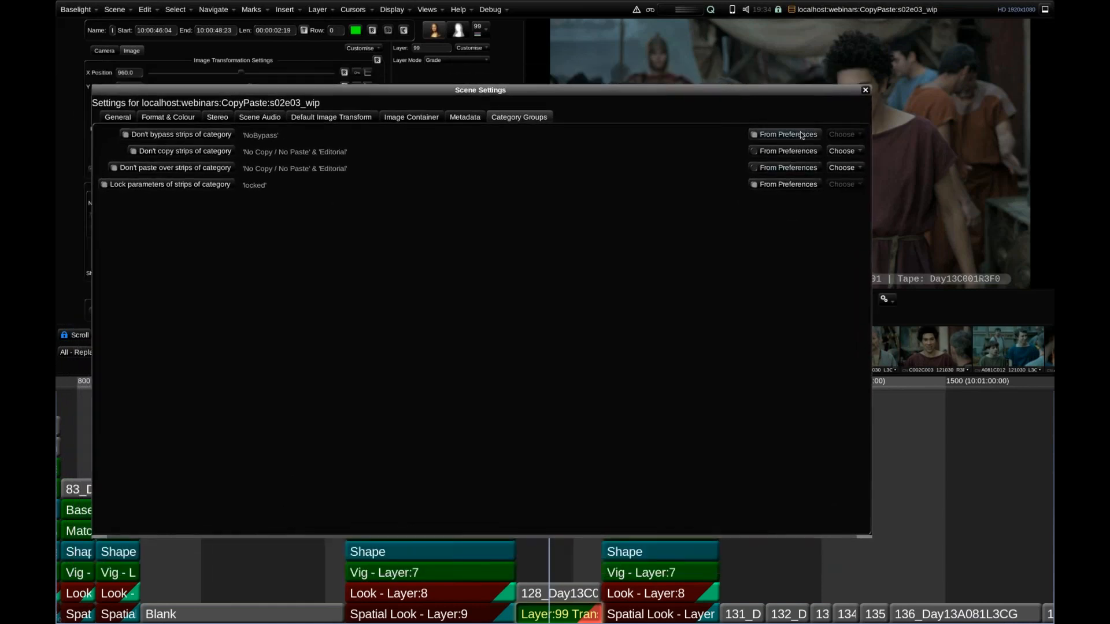
pyautogui.click(865, 91)
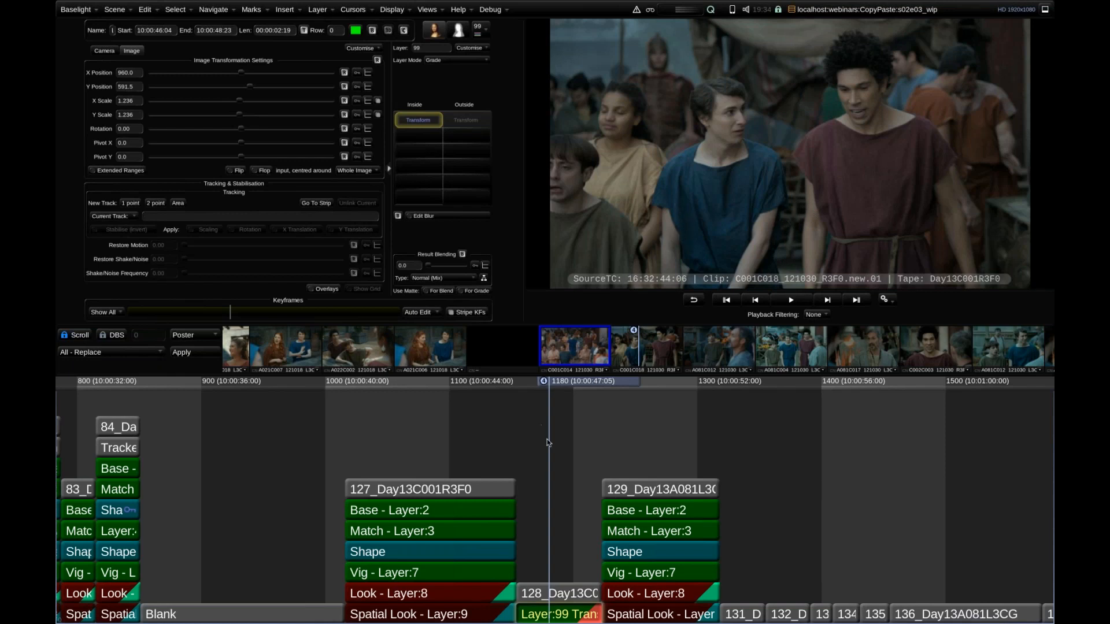
# Paste the grade from the 127_Day13C001R3F0 thumbnail onto shot 128_Day13C001R3F0, inspect its stack, and select its thumbnail.
pyautogui.middleClick(575, 354)
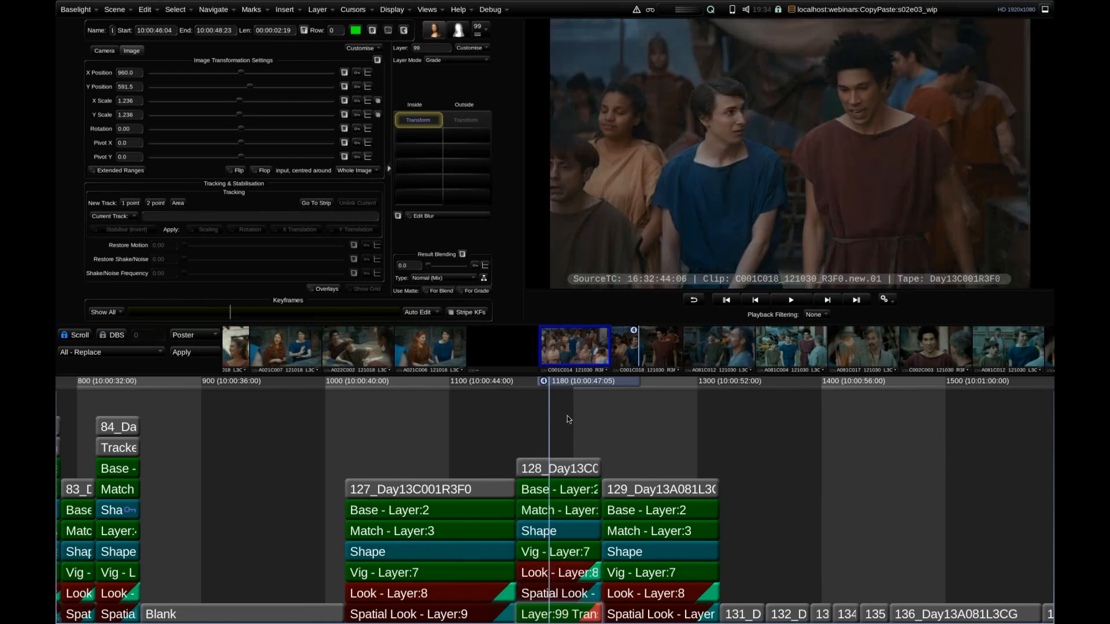
pyautogui.scroll(2, 609, 414)
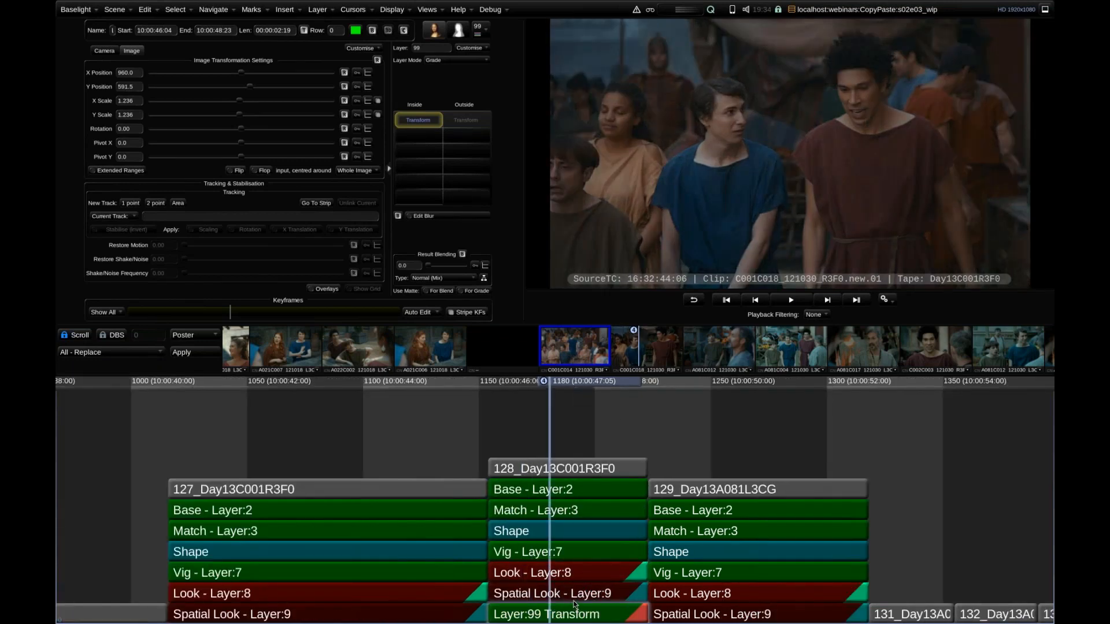
pyautogui.press('b')
pyautogui.press('b')
pyautogui.click(632, 350)
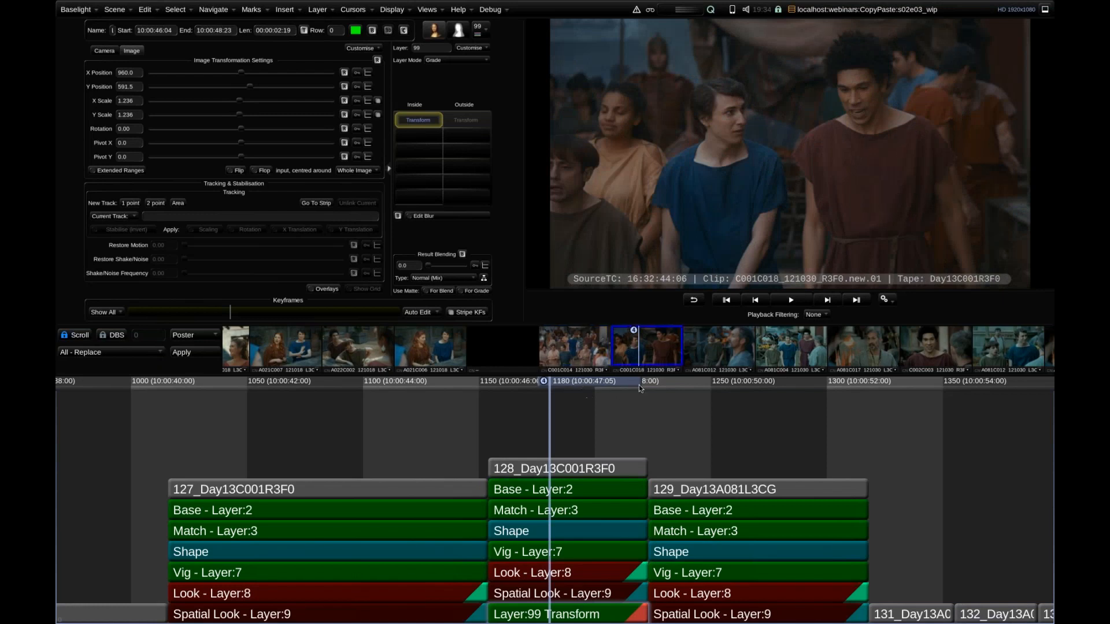
# Replace the grade on shot 129_Day13A081L3CG by deleting its existing stack and pasting the grade from the 128_Day13C001R3F0 thumbnail.
pyautogui.moveTo(640, 389); pyautogui.dragTo(742, 402)
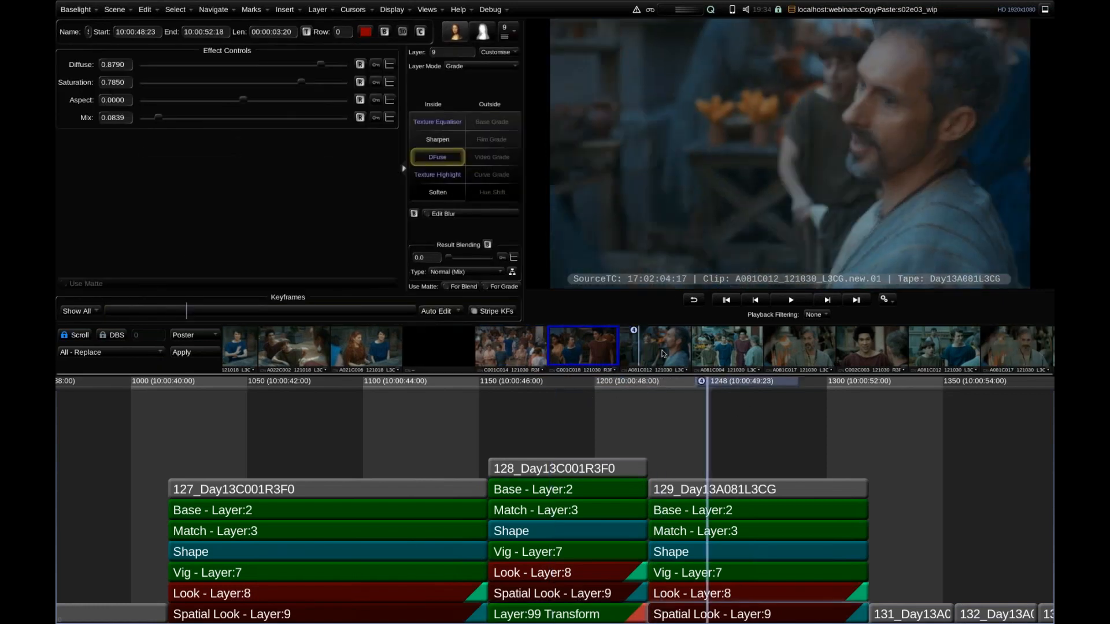
pyautogui.doubleClick(676, 490)
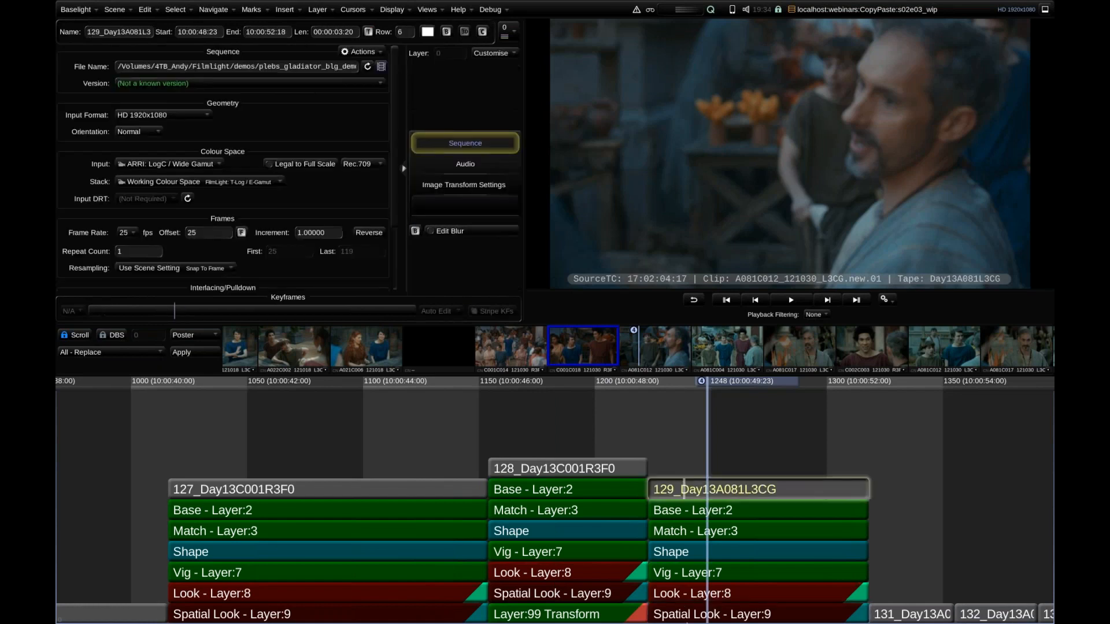
pyautogui.press('Delete')
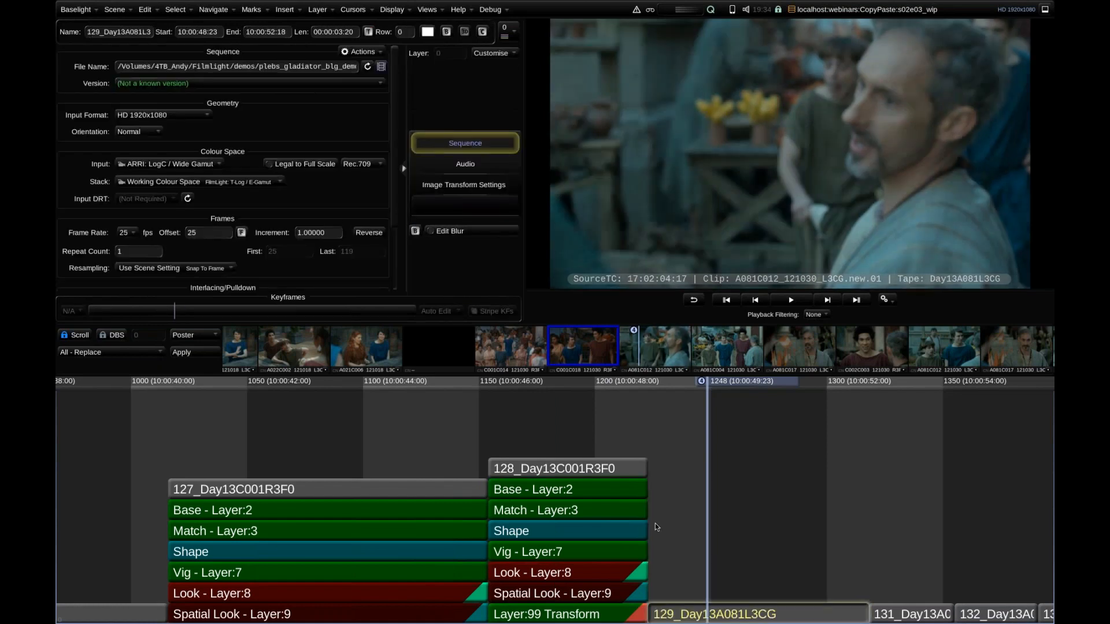
pyautogui.hotkey('ctrl', 'v')
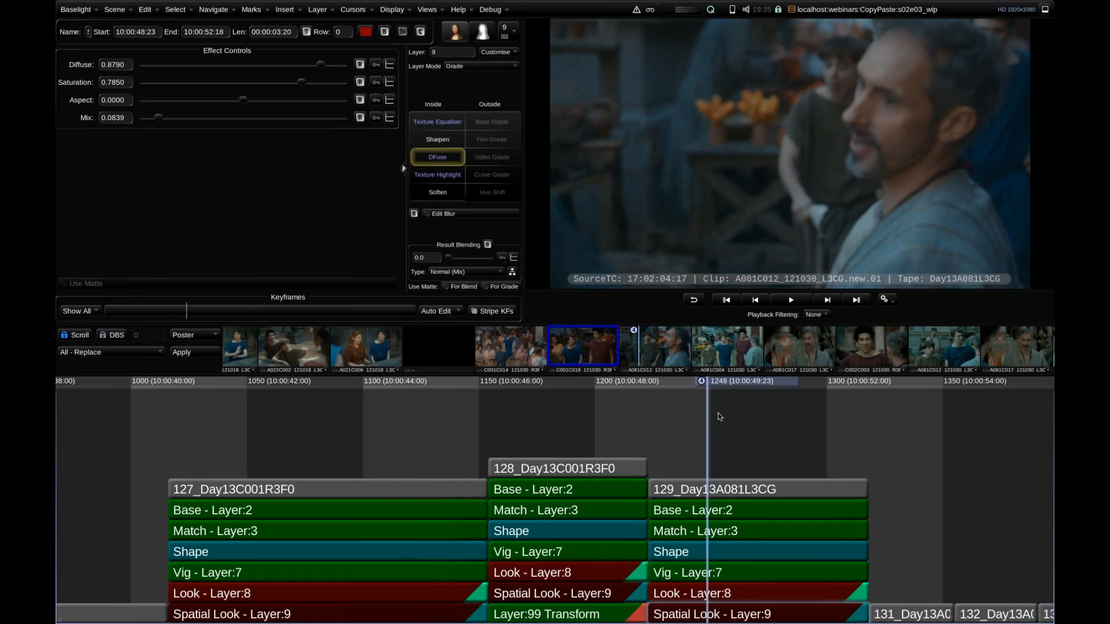
# Move to shot 131_Day13A081L3CG and paste the same grade onto it.
pyautogui.scroll(-5, 785, 412)
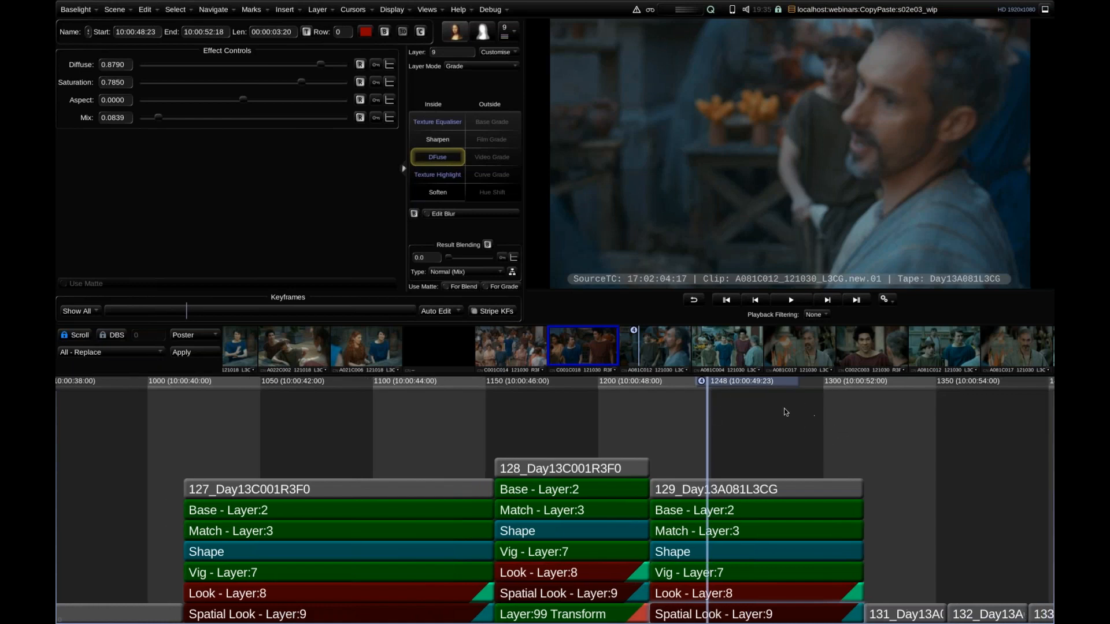
pyautogui.moveTo(822, 408); pyautogui.dragTo(548, 403)
pyautogui.click(522, 386)
pyautogui.click(530, 386)
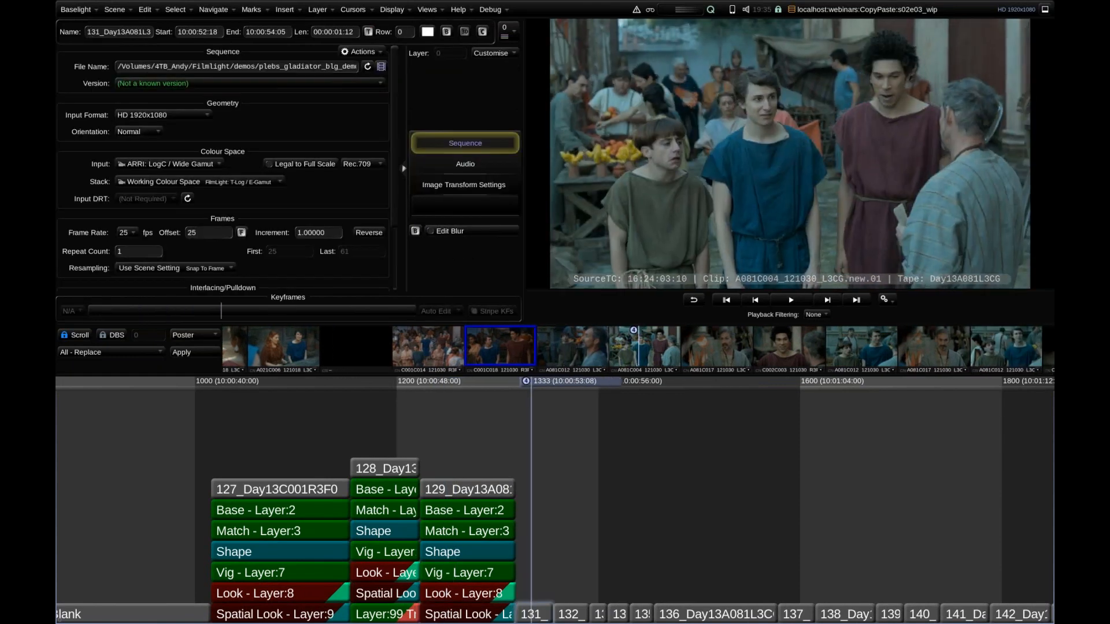
pyautogui.hotkey('ctrl', 'v')
# Paste the grade from the 128_Day13C001R3F0 thumbnail onto shot 132_Day13A081L3CG and select its Base layer.
pyautogui.click(572, 384)
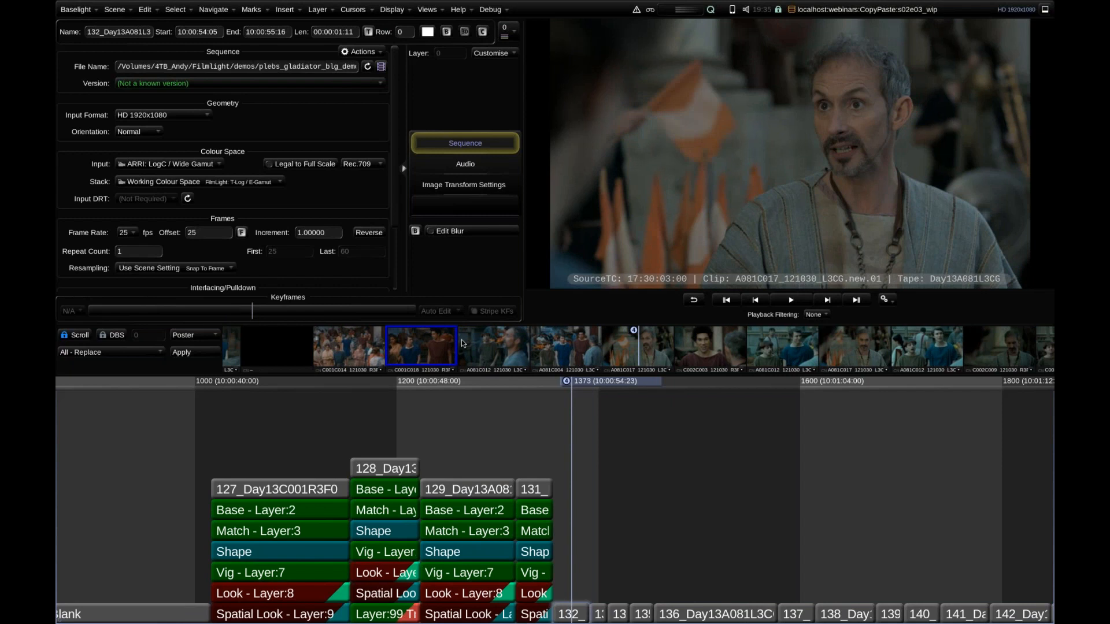
pyautogui.doubleClick(425, 352)
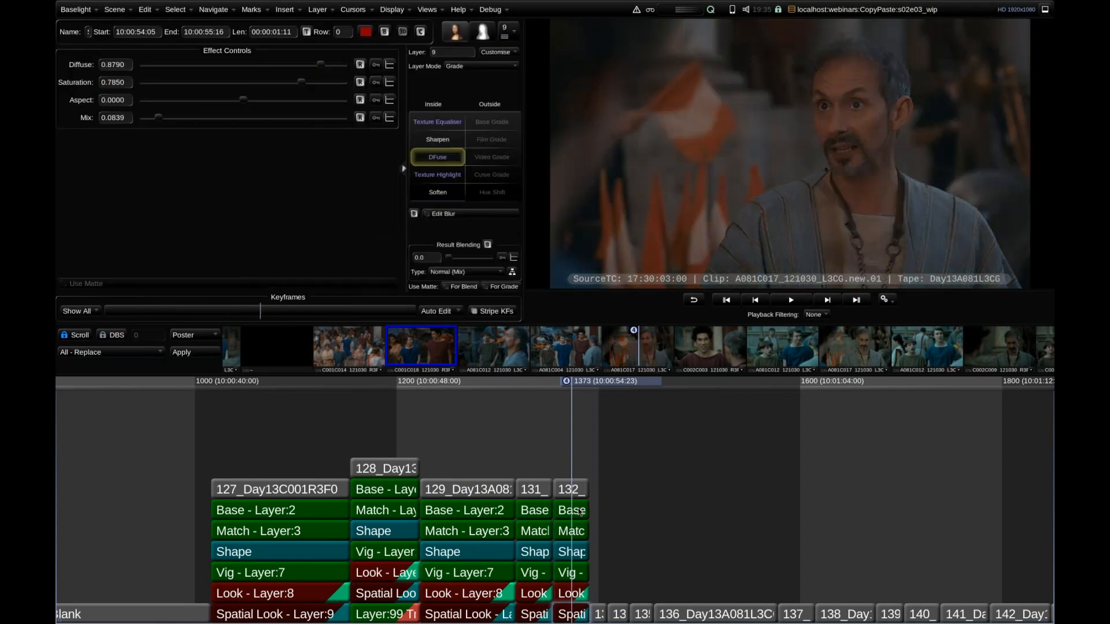
pyautogui.click(578, 511)
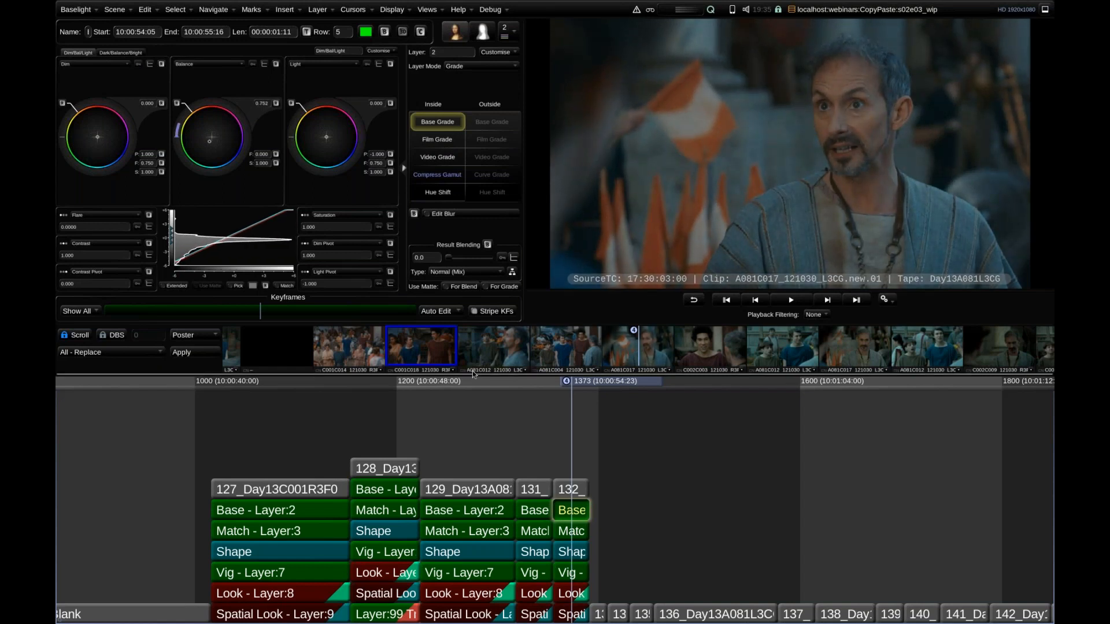
# Select the thumbnail of shot 132_Day13A081L3CG and look along the thumbnail strip for similar shots.
pyautogui.click(646, 356)
pyautogui.moveTo(720, 341); pyautogui.dragTo(533, 332)
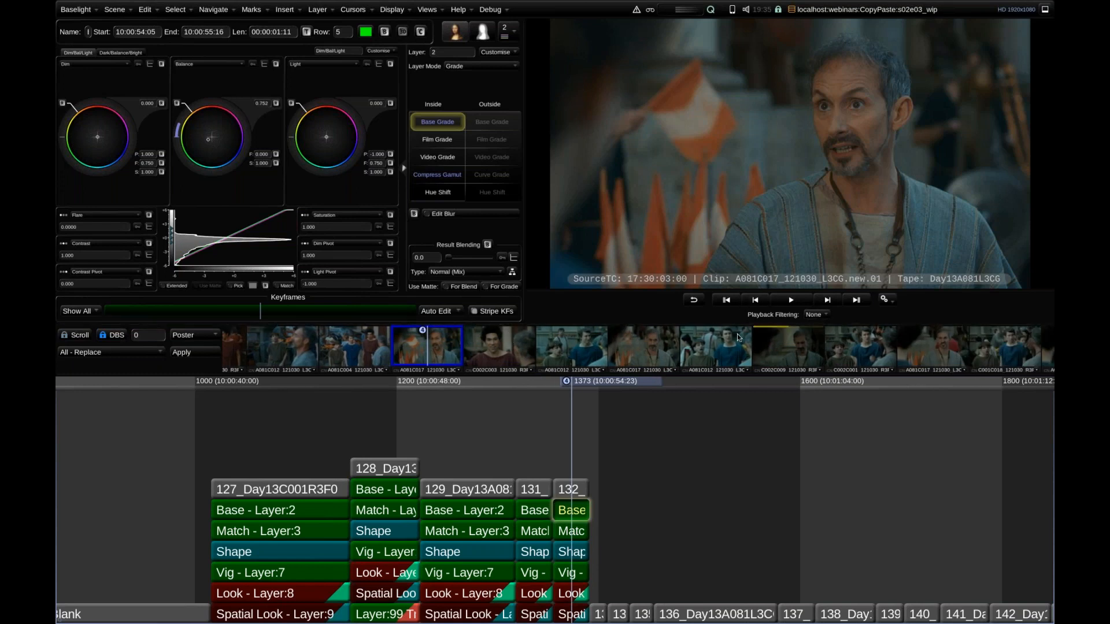
pyautogui.moveTo(977, 352)
pyautogui.mouseDown()
pyautogui.moveTo(601, 346)
pyautogui.moveTo(947, 355)
pyautogui.mouseUp()
pyautogui.moveTo(407, 354); pyautogui.dragTo(544, 351)
pyautogui.click(548, 349)
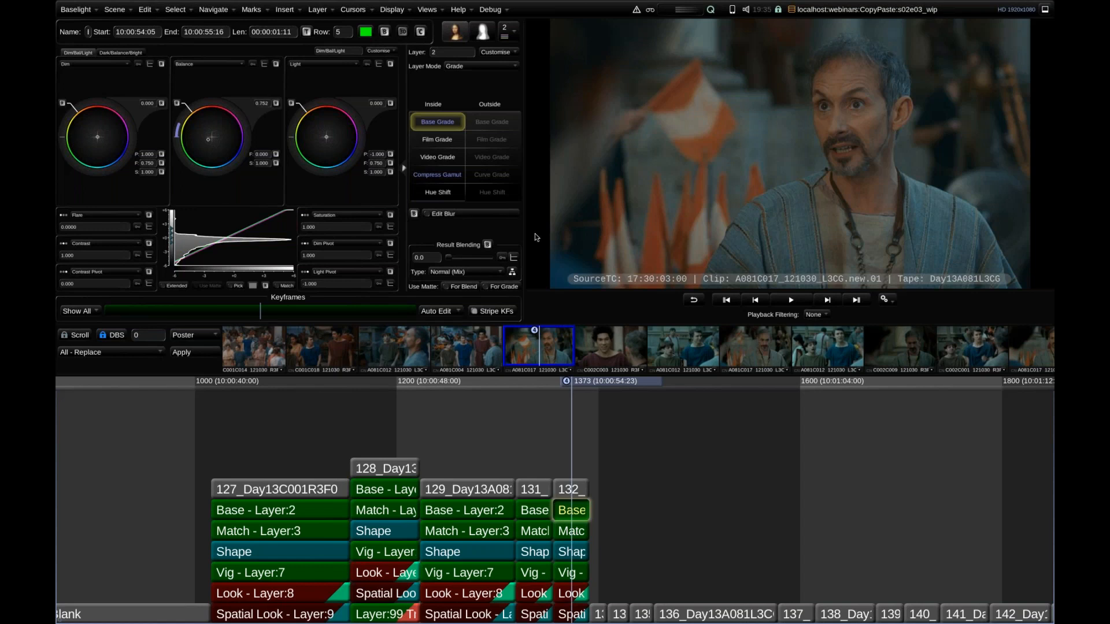
# List the shots that share the Current Tape in the Shots view, and close the view.
pyautogui.hotkey('ctrl', 'h')
pyautogui.click(150, 38)
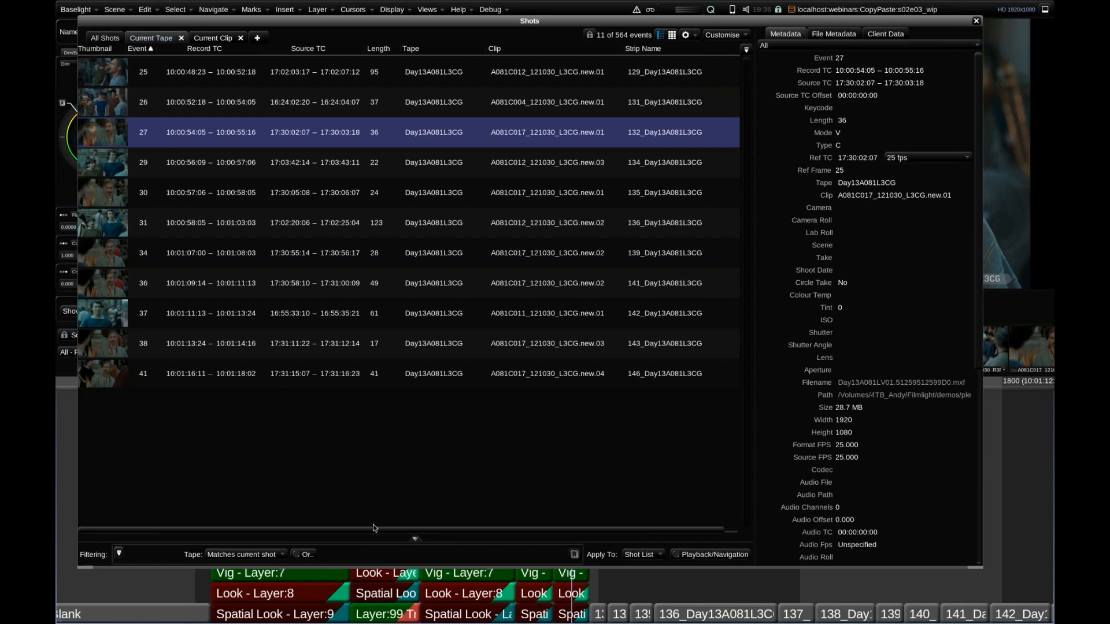
pyautogui.click(977, 22)
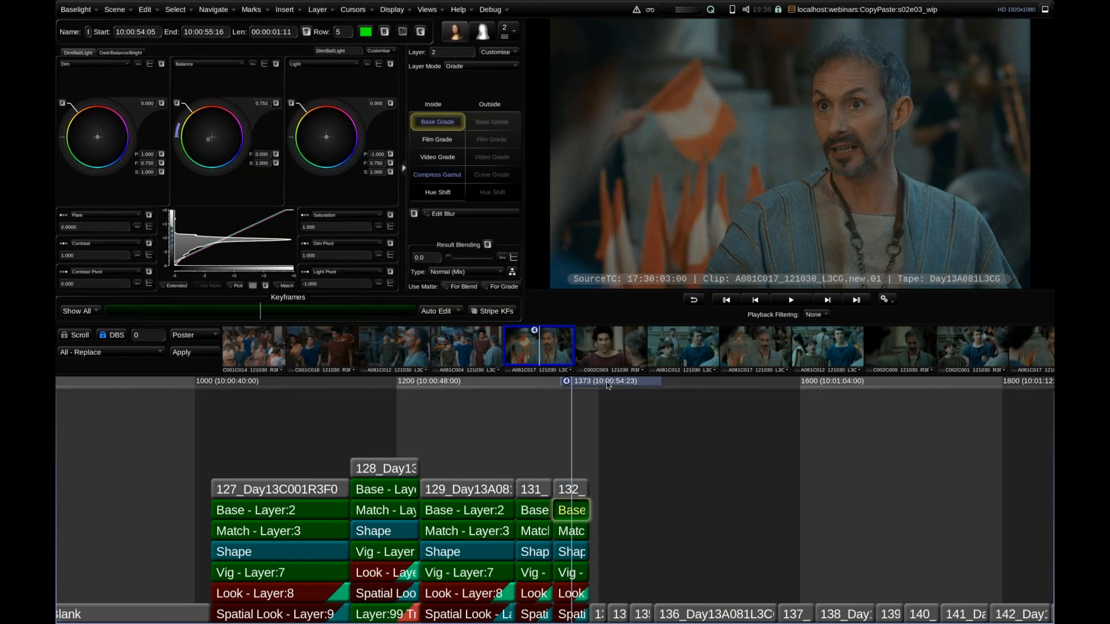
# List the shots that share the Current Clip in the Shots view, and close the view.
pyautogui.moveTo(608, 386)
pyautogui.mouseDown()
pyautogui.moveTo(578, 382)
pyautogui.moveTo(612, 384)
pyautogui.mouseUp()
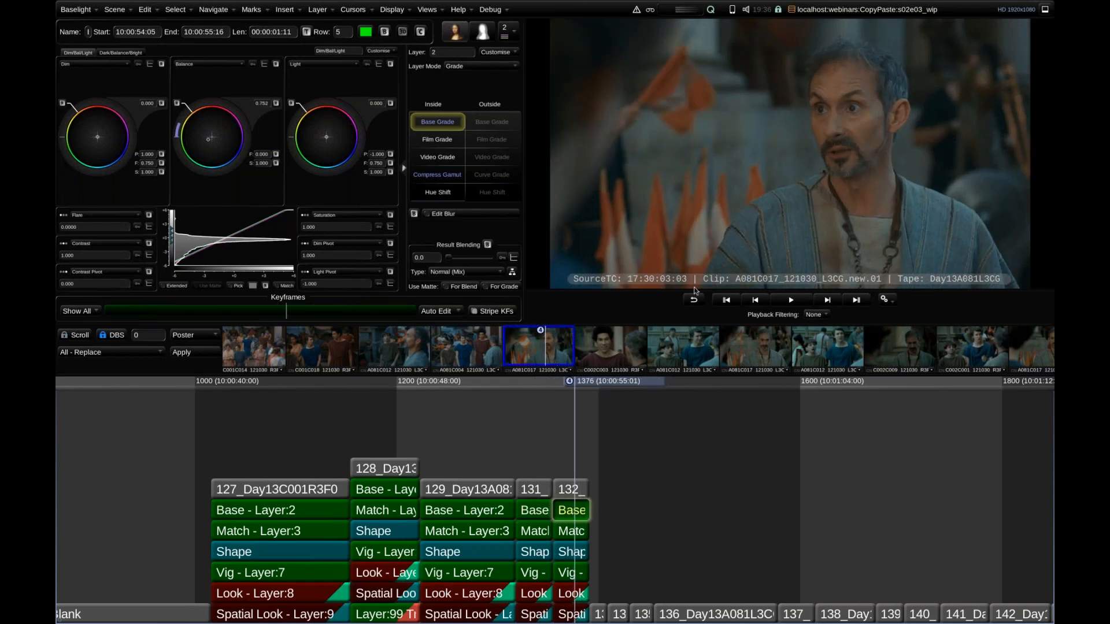
pyautogui.click(428, 10)
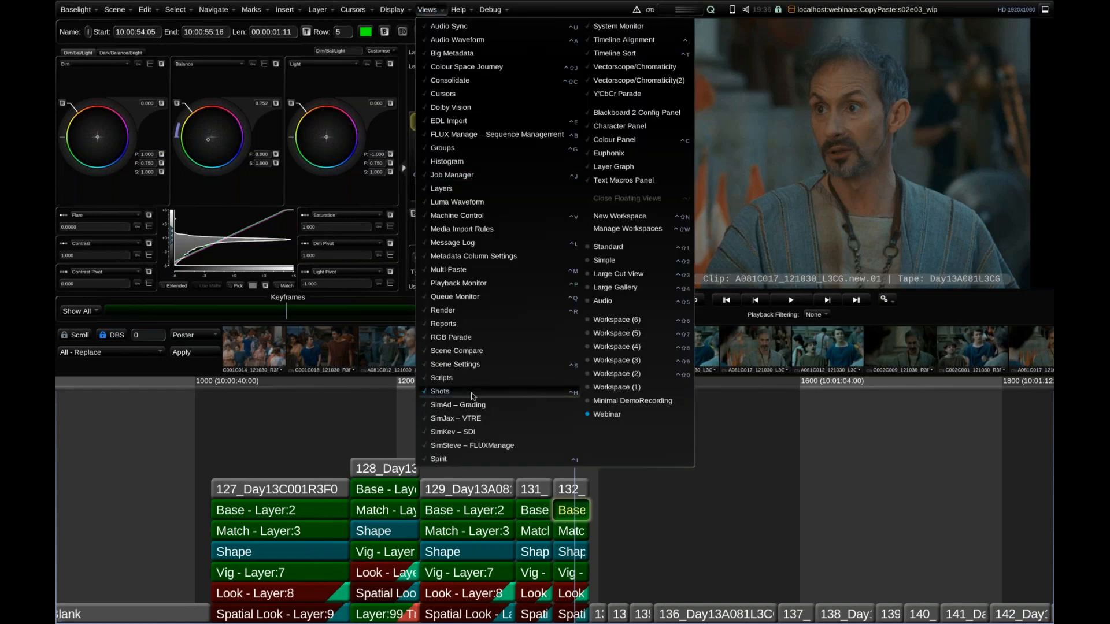
pyautogui.click(439, 389)
pyautogui.click(223, 38)
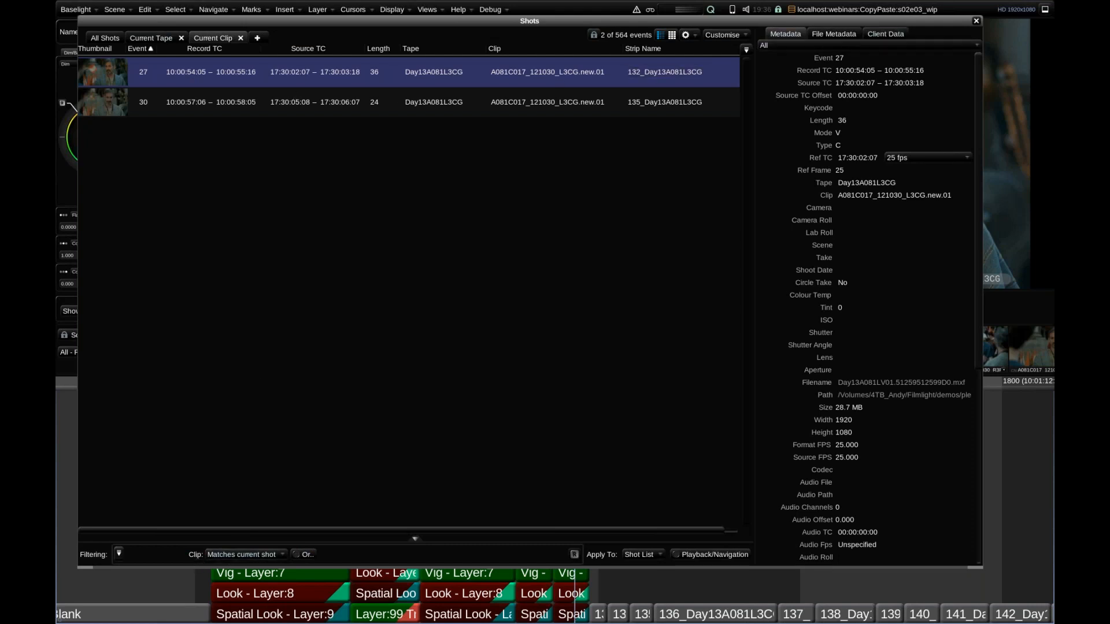
pyautogui.click(977, 21)
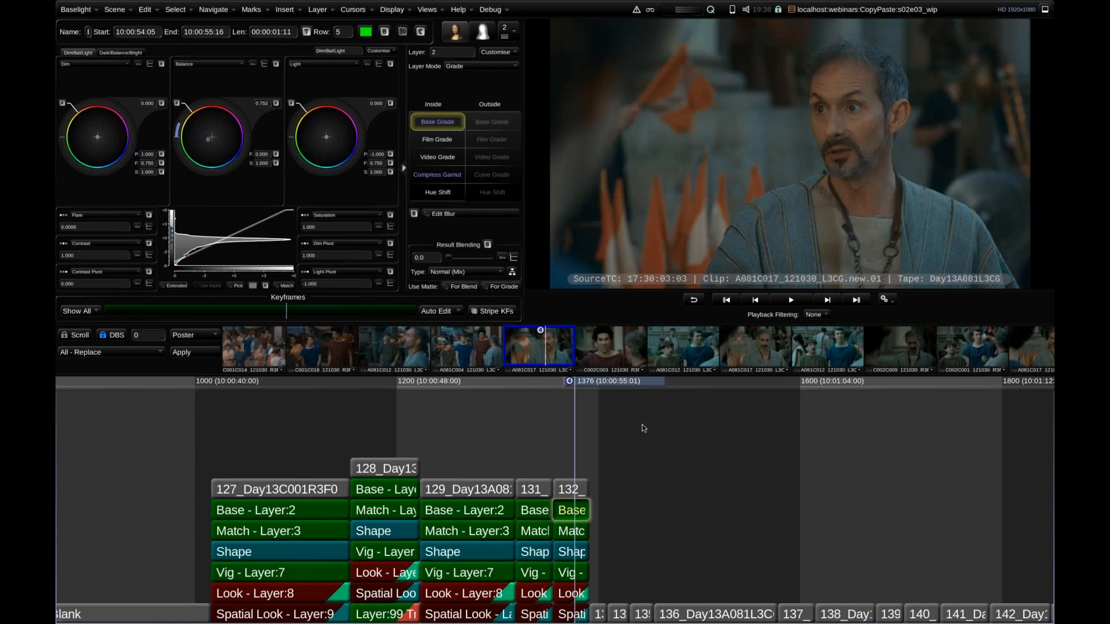
# Filter playback to Current Clip, scrub the filtered timeline, and reset Playback Filtering to None.
pyautogui.scroll(-4, 644, 428)
pyautogui.click(815, 315)
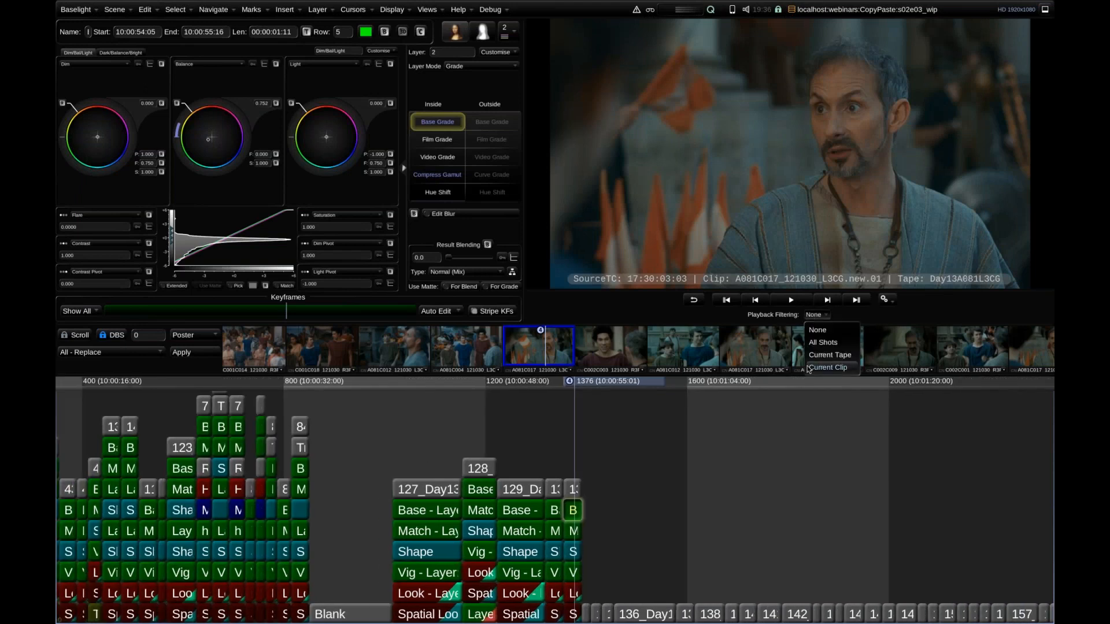
pyautogui.click(828, 367)
pyautogui.moveTo(621, 387); pyautogui.dragTo(601, 407)
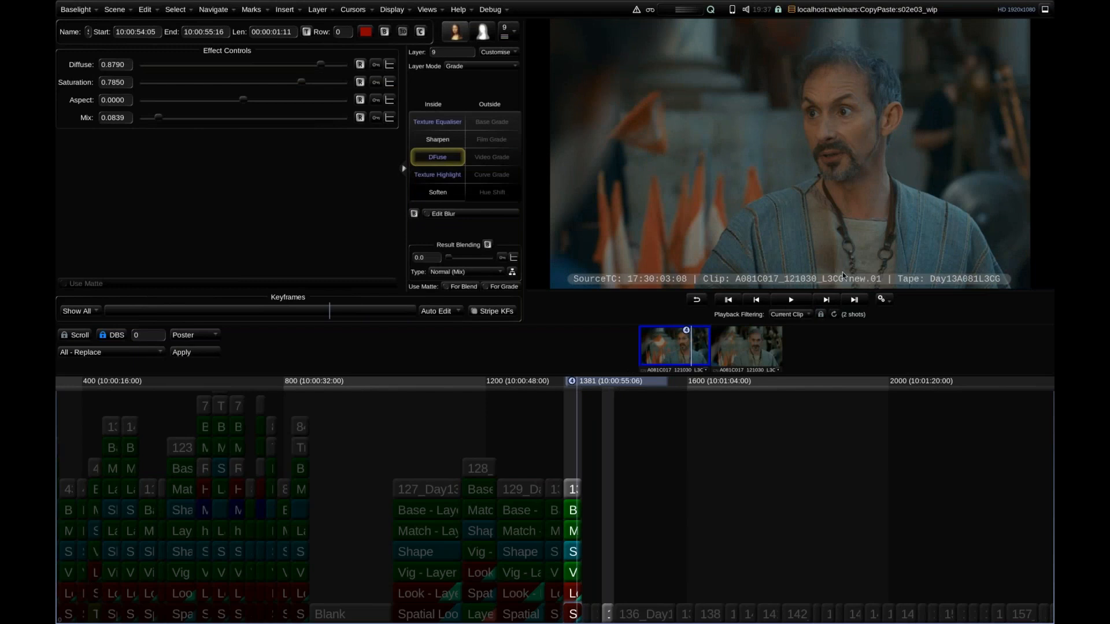
pyautogui.click(791, 315)
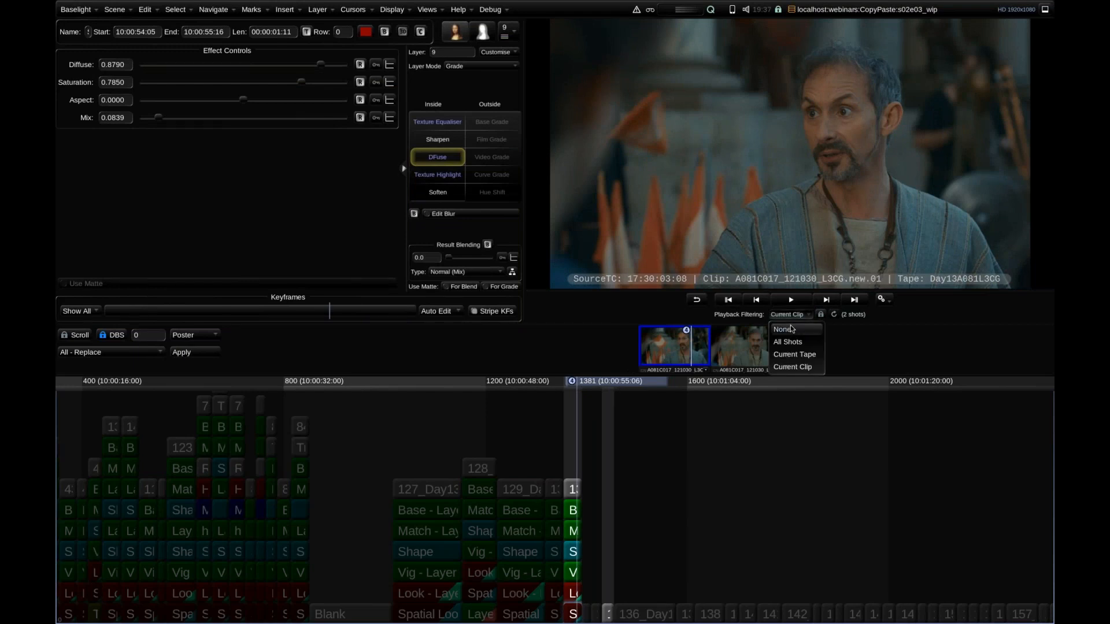
pyautogui.click(792, 330)
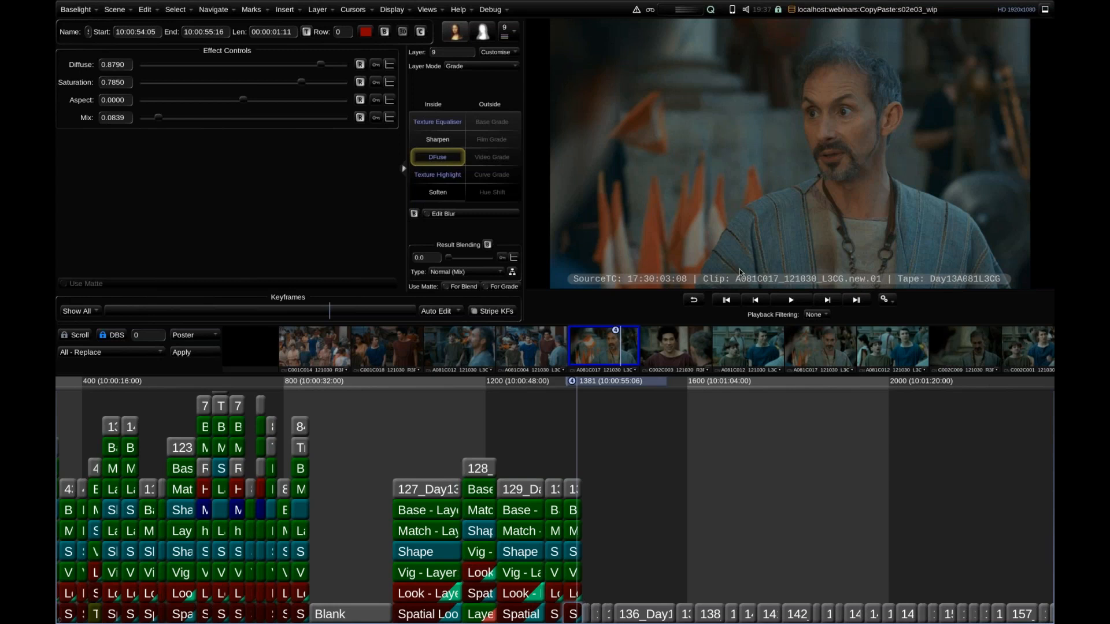
pyautogui.moveTo(642, 347); pyautogui.dragTo(552, 347)
pyautogui.moveTo(590, 386); pyautogui.dragTo(592, 388)
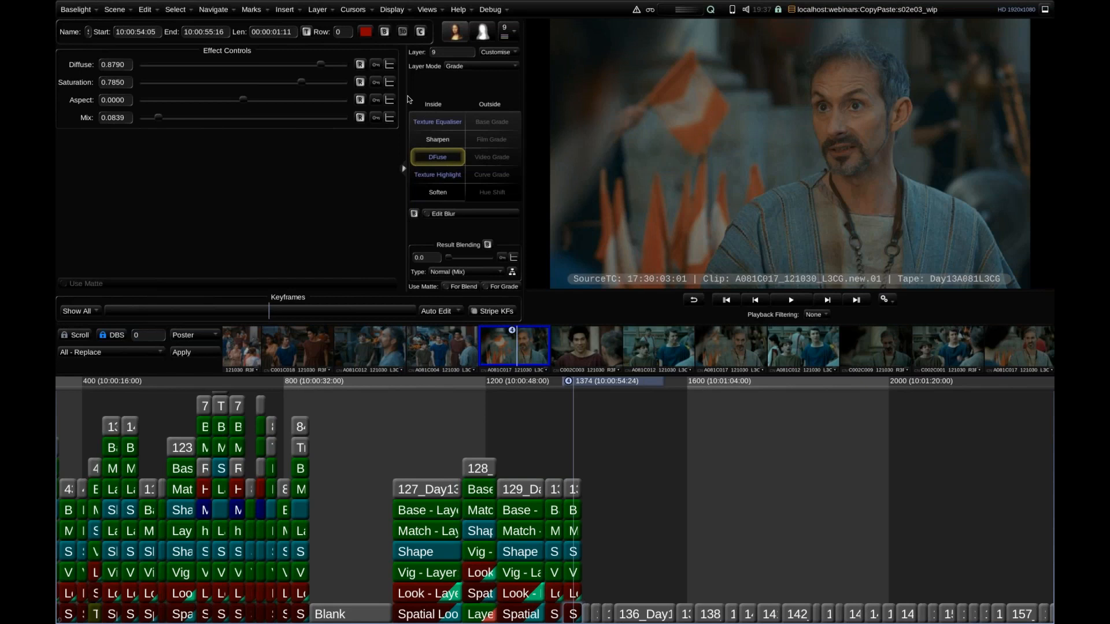
# Open the Shots view with All Shots and review its columns, including Clip and Strip Name.
pyautogui.hotkey('ctrl', 'h')
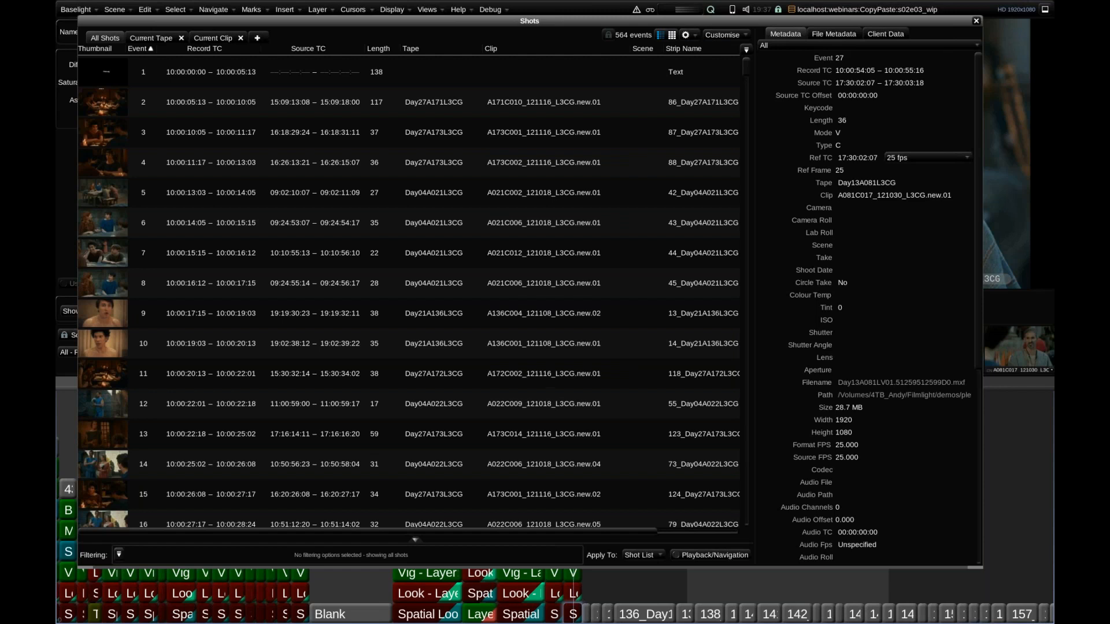
pyautogui.hscroll(4, 555, 193)
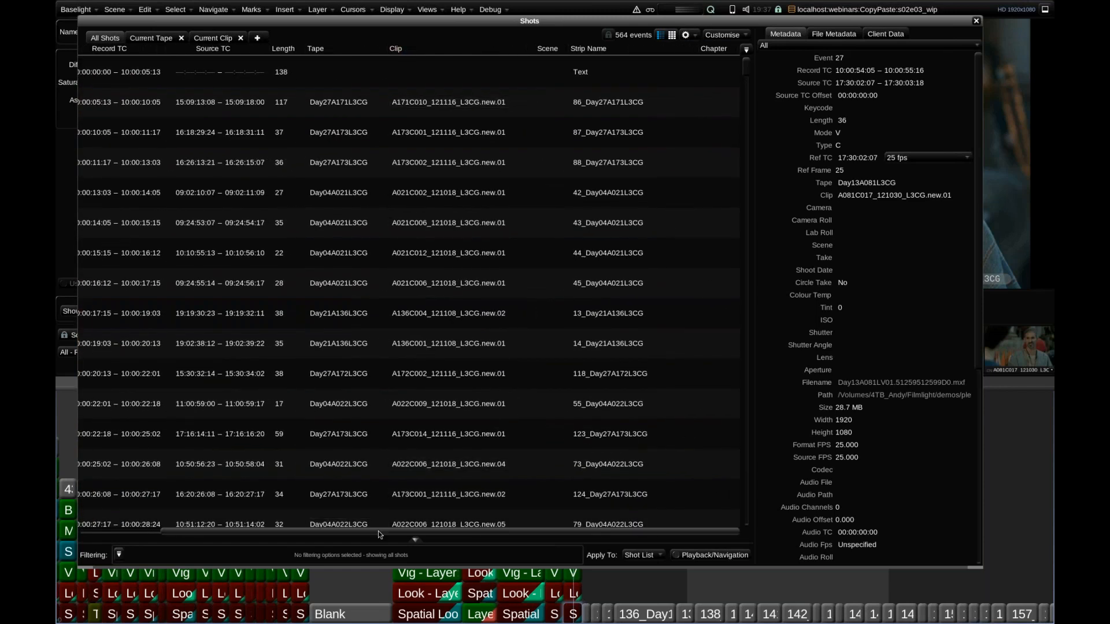
pyautogui.hscroll(-4, 377, 539)
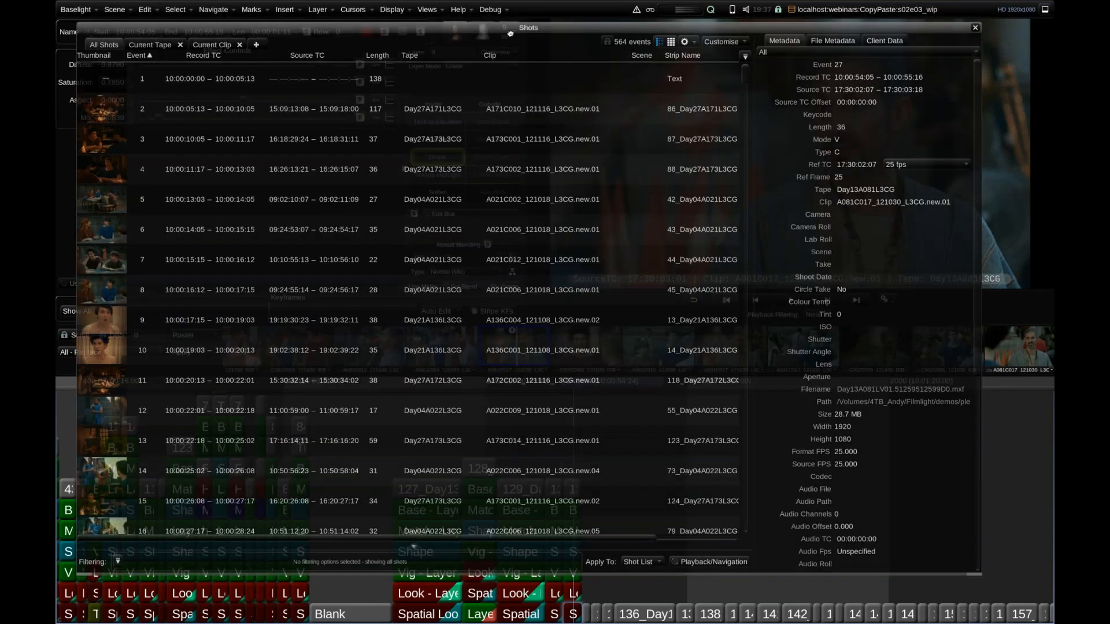
pyautogui.moveTo(513, 21); pyautogui.dragTo(512, 28)
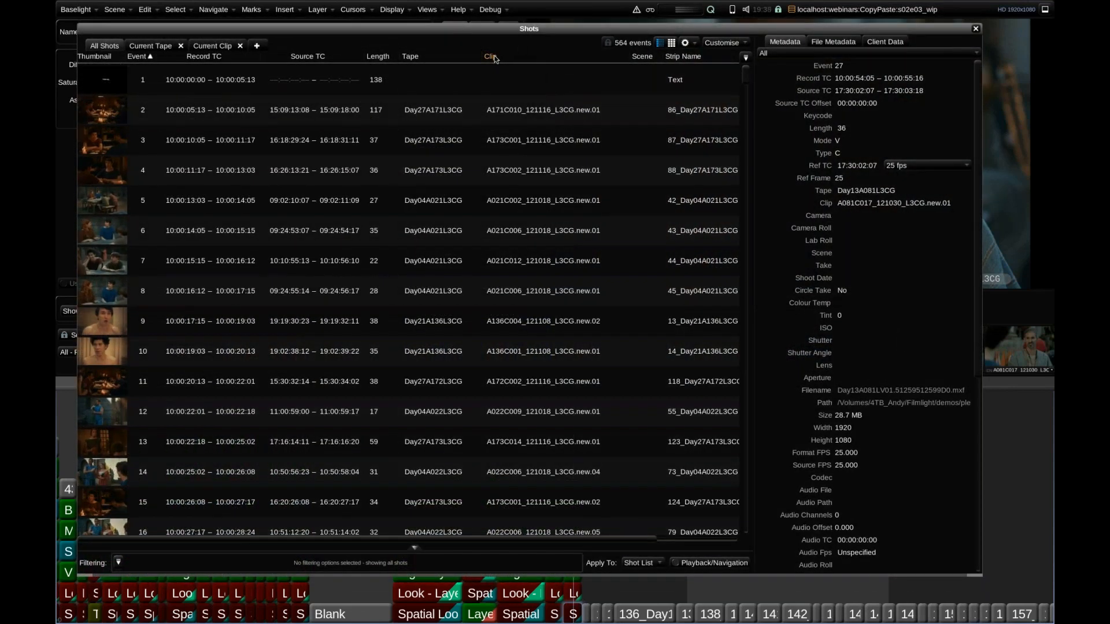
pyautogui.rightClick(495, 58)
pyautogui.click(520, 65)
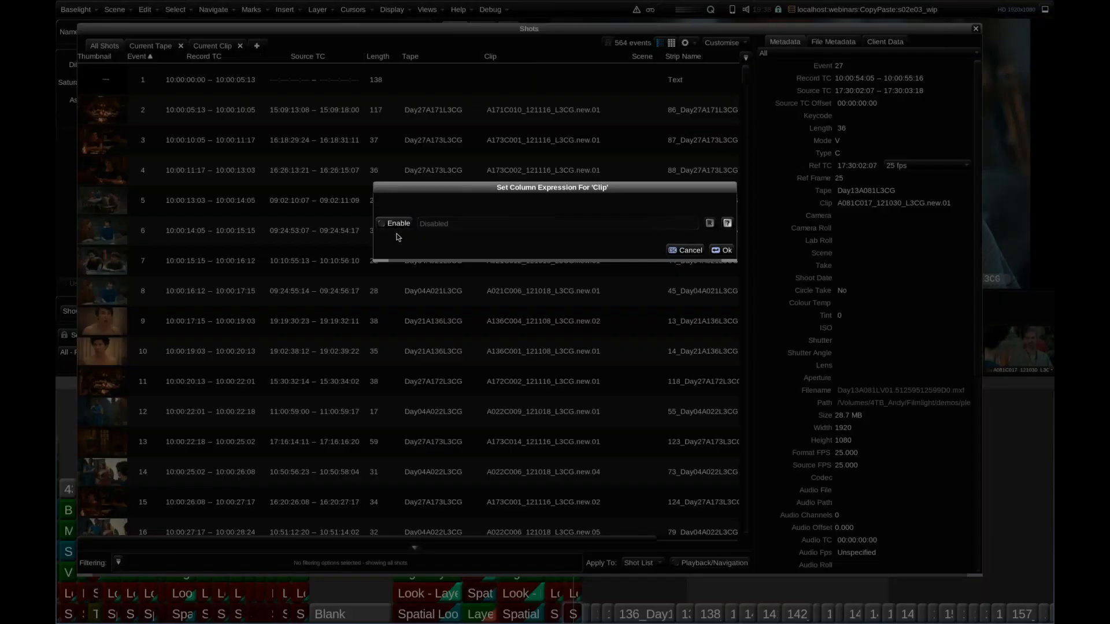
pyautogui.click(391, 230)
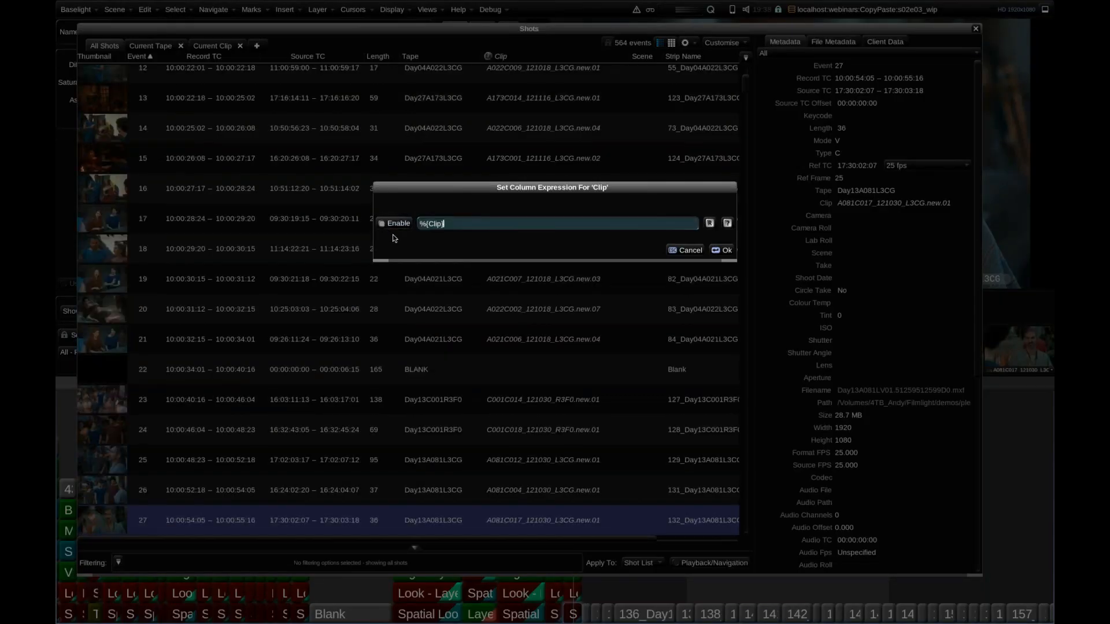
pyautogui.click(680, 251)
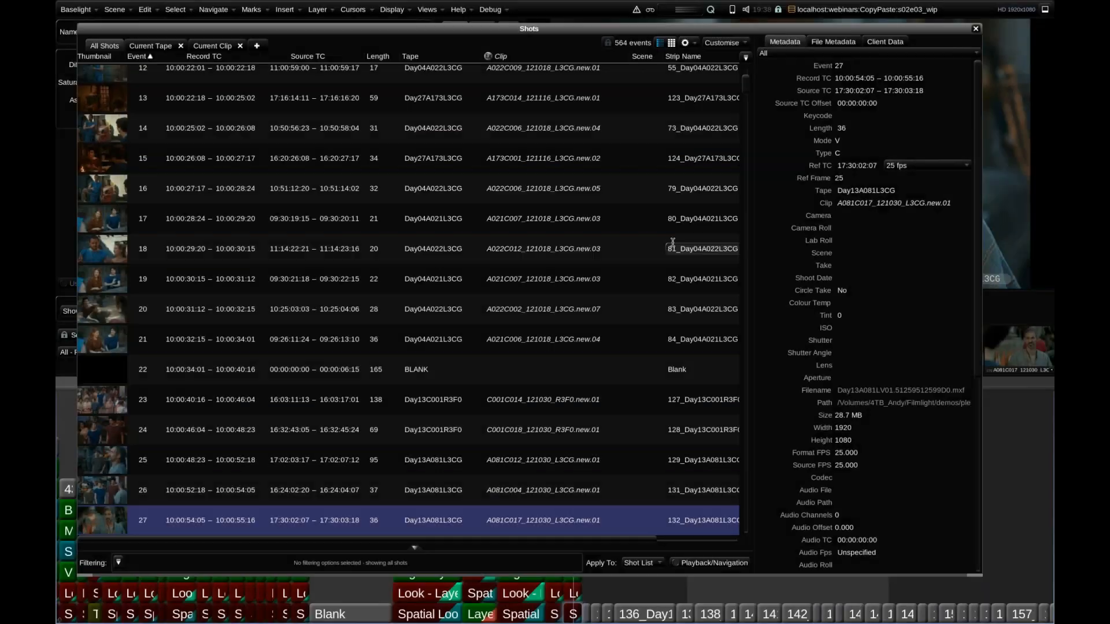
# Enable a column expression for the Clip column with the default %{Clip} value.
pyautogui.rightClick(493, 58)
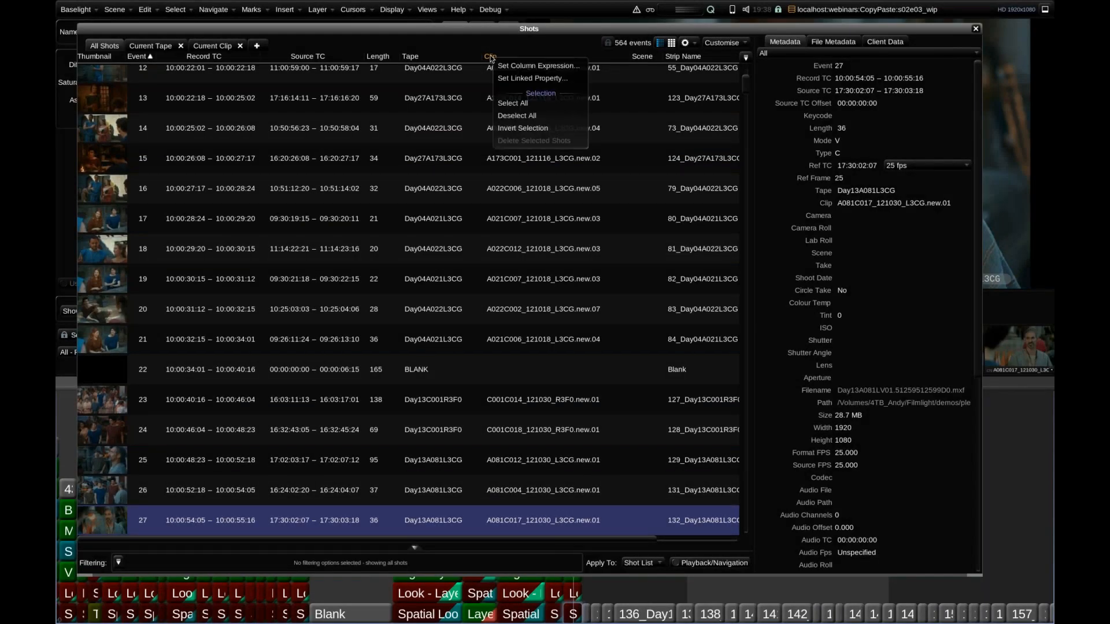
pyautogui.click(536, 67)
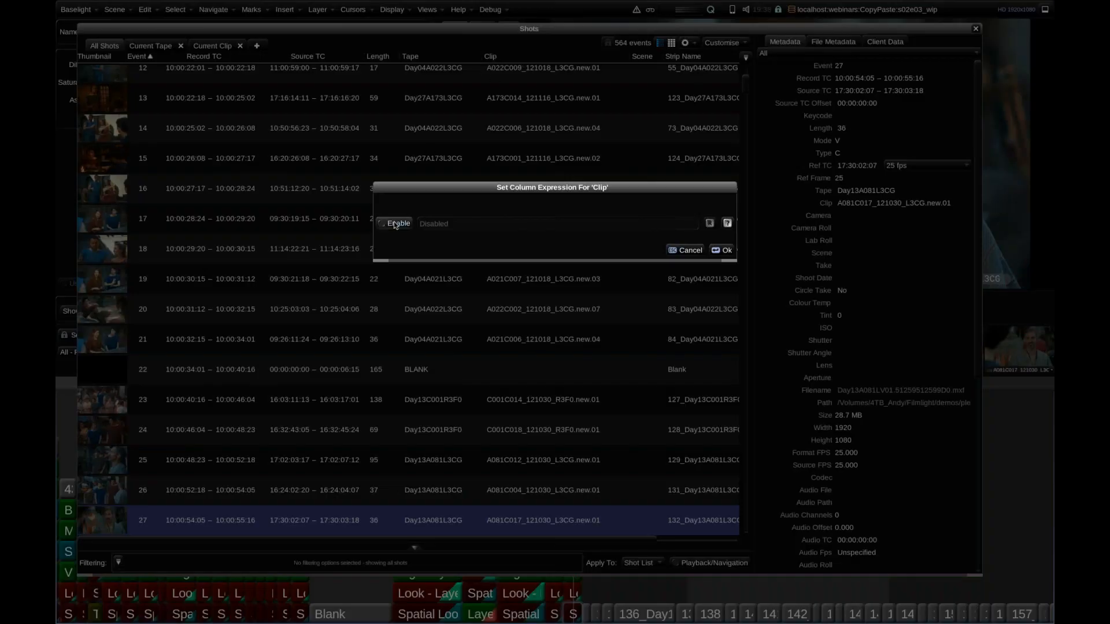
pyautogui.click(413, 224)
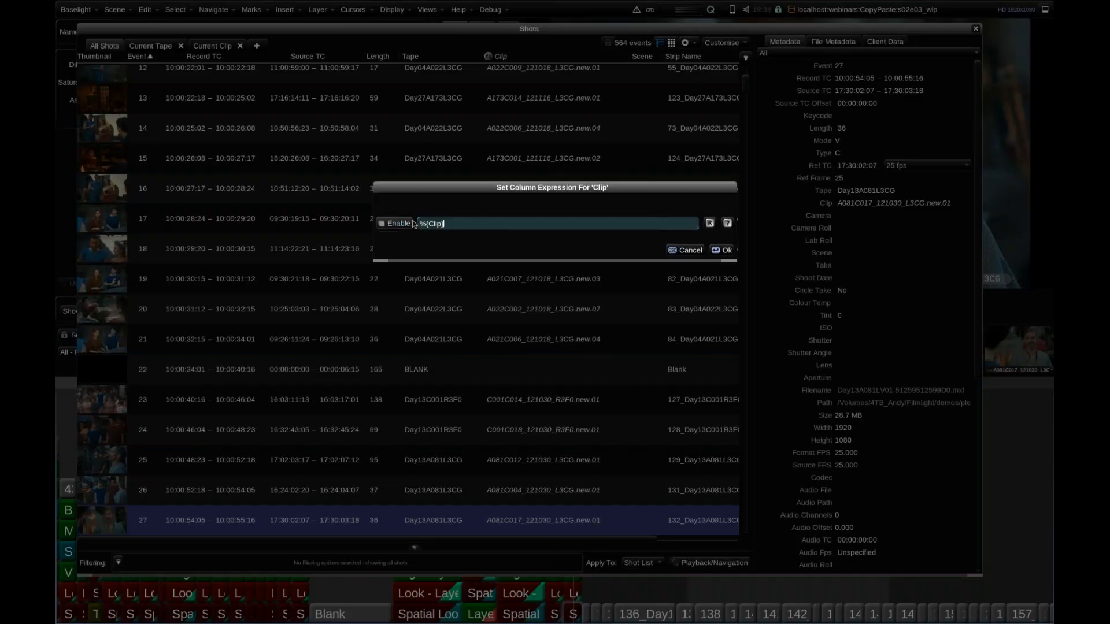
# Review the supported codes in the Column Expression Help, close it, and enlarge the Clip column expression dialog.
pyautogui.click(727, 223)
pyautogui.scroll(-10, 713, 419)
pyautogui.scroll(12, 712, 418)
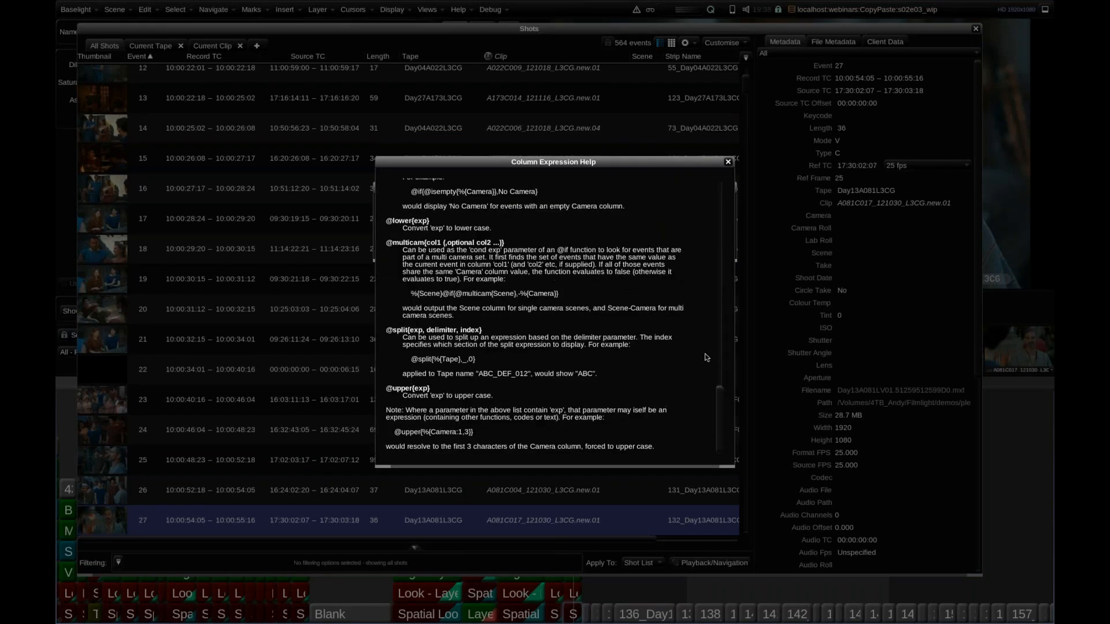
pyautogui.click(728, 161)
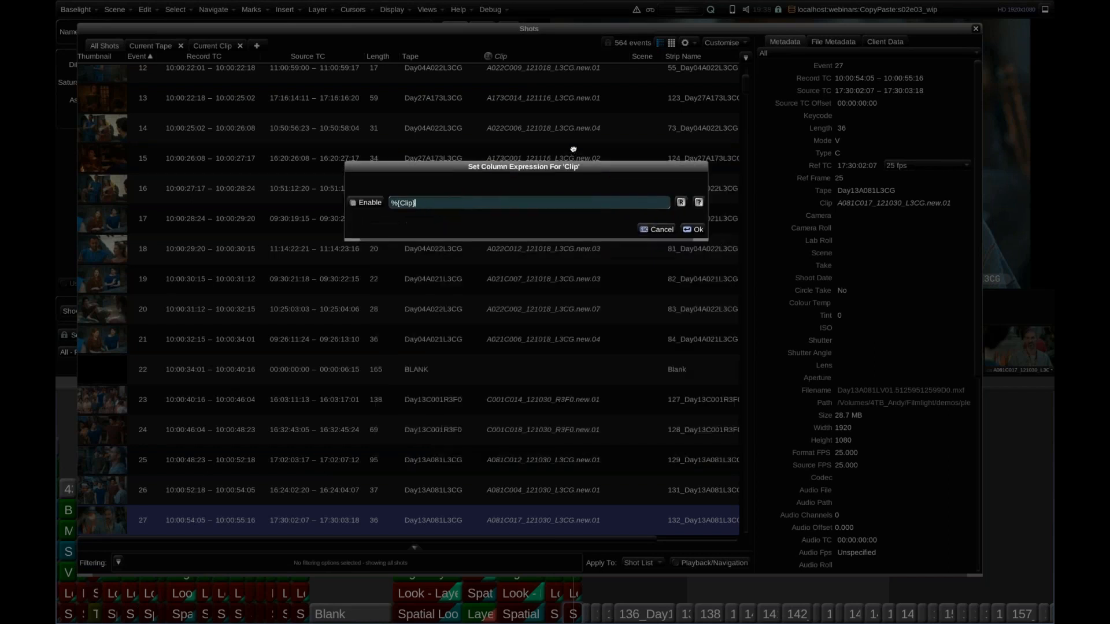
pyautogui.moveTo(701, 224); pyautogui.dragTo(775, 238)
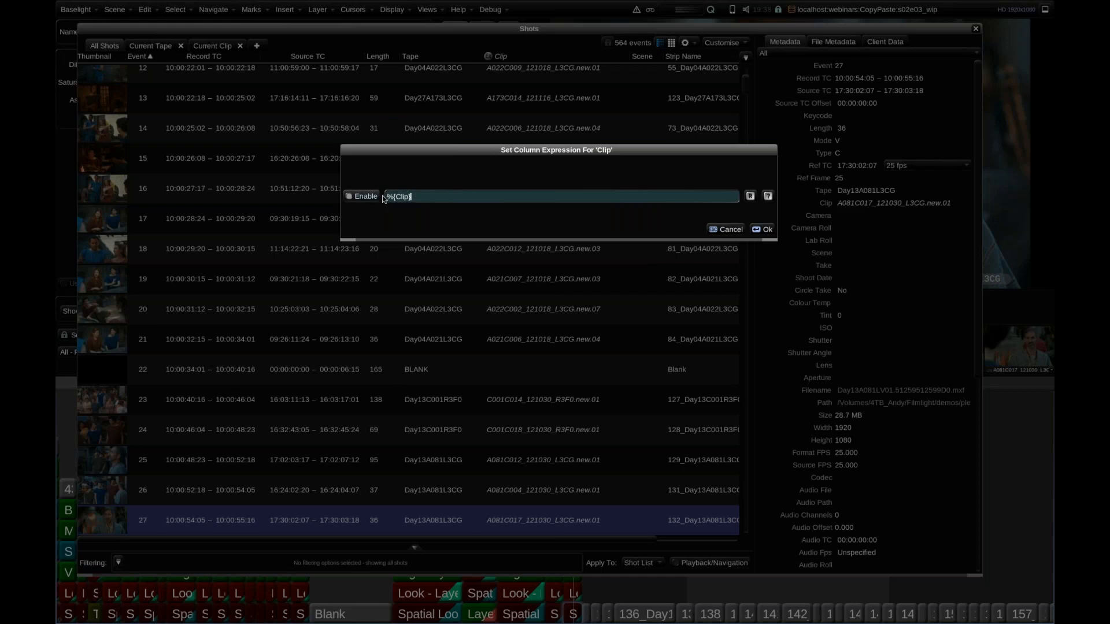
# Set the Clip column expression to %{Clip:1,-8}, confirm it, and close the Shots view.
pyautogui.press('BackSpace')
pyautogui.write(':1')
pyautogui.write(',-8')
pyautogui.write(')')
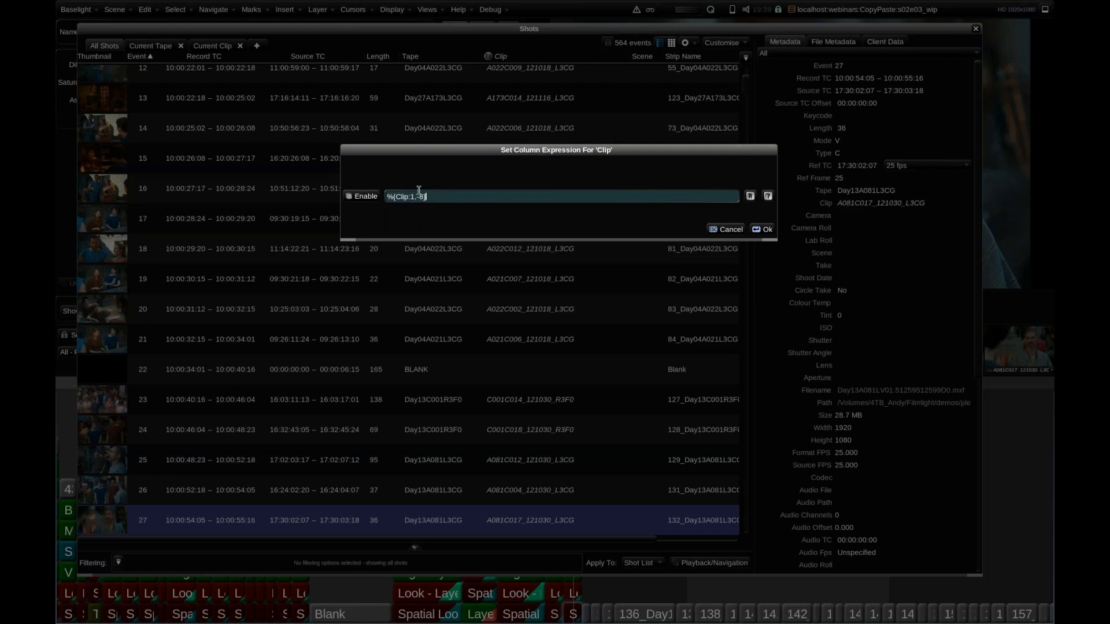
pyautogui.click(767, 230)
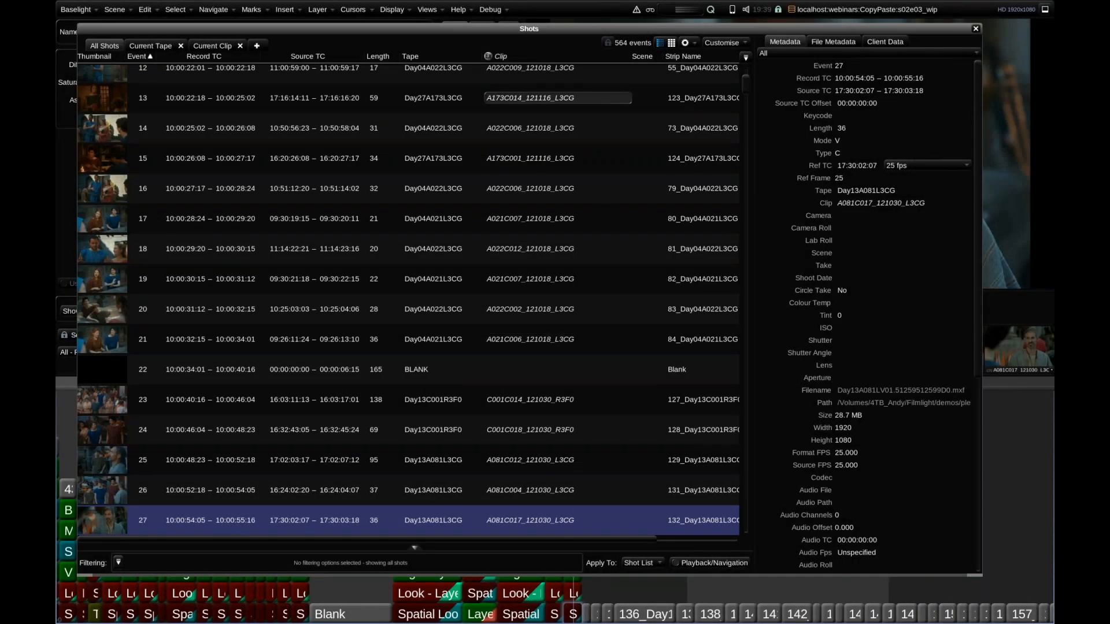
pyautogui.click(976, 29)
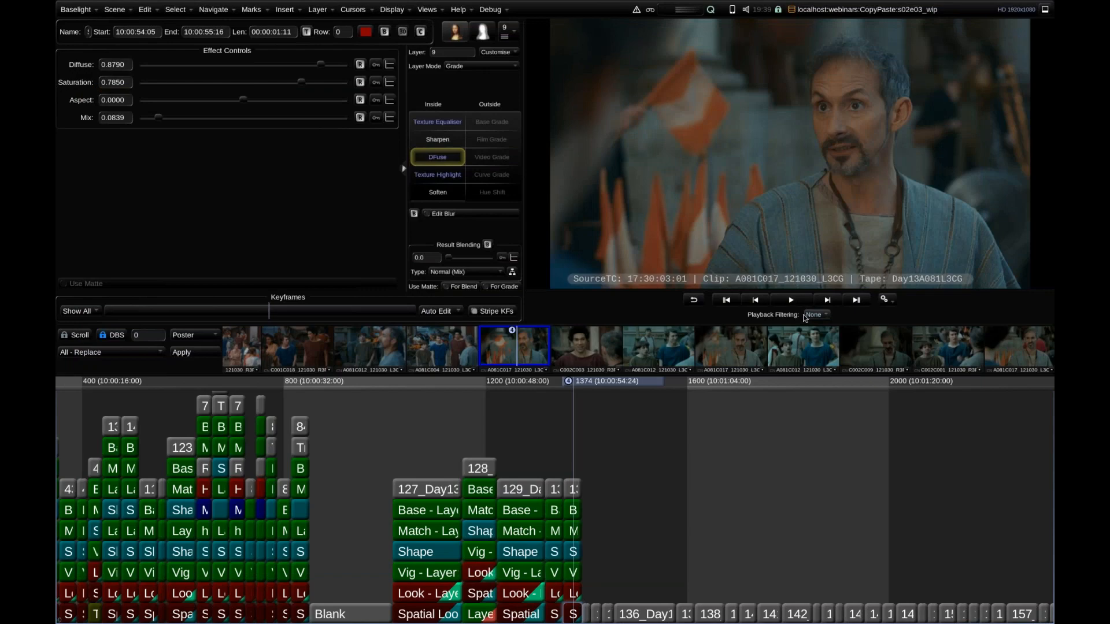
# Set Playback Filtering to Current Clip and bring all the matching shots into view in the thumbnail strip.
pyautogui.hotkey('ctrl', 'f')
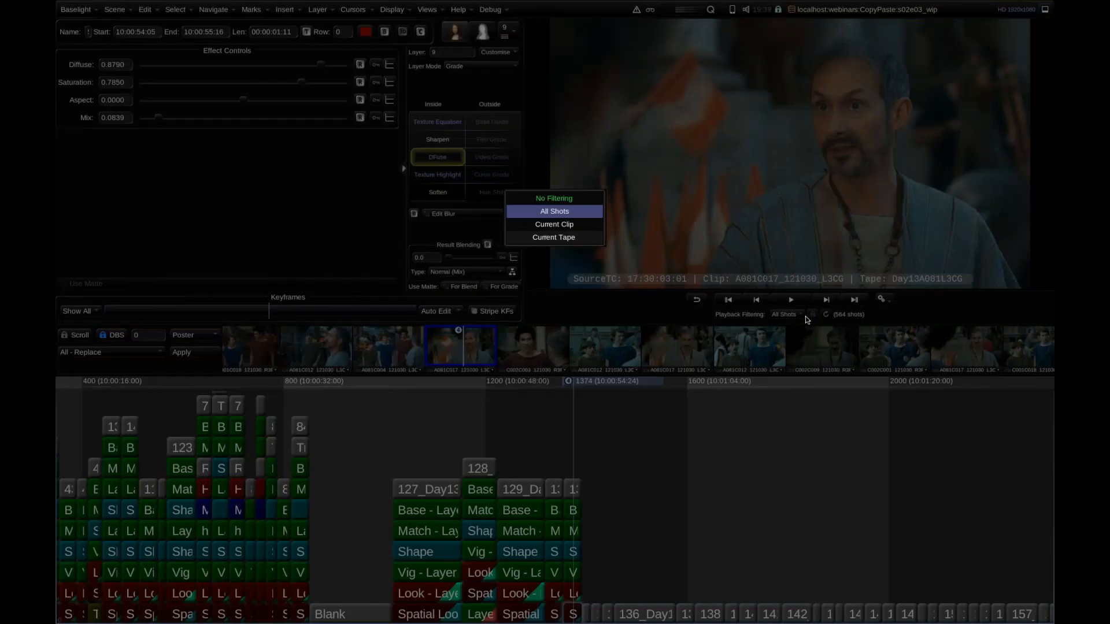
pyautogui.hotkey('ctrl', 'f')
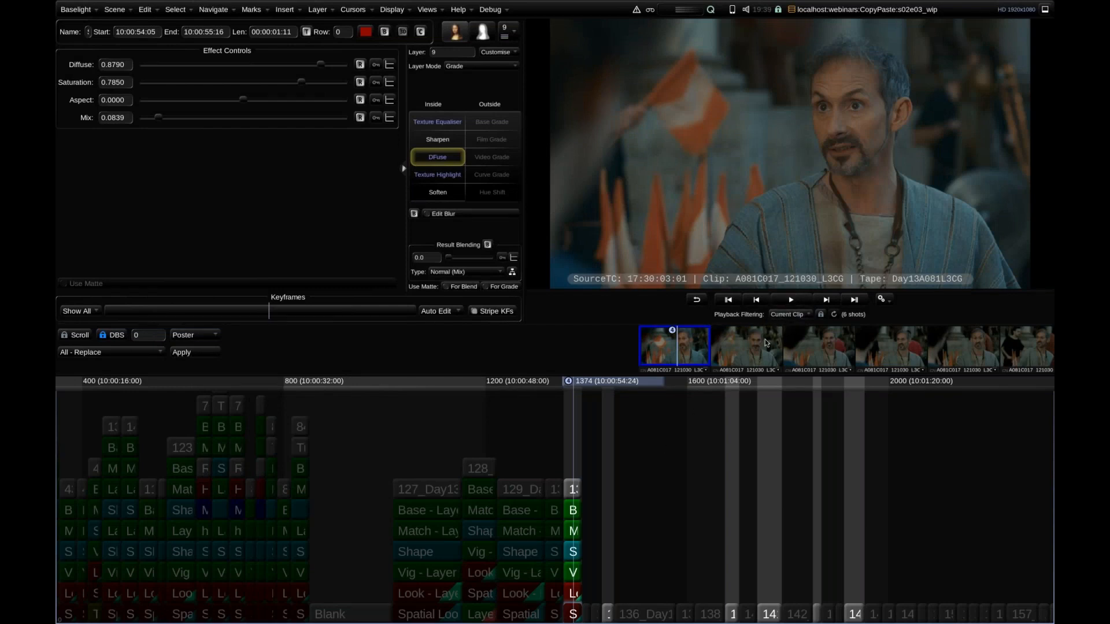
pyautogui.moveTo(740, 355); pyautogui.dragTo(464, 345)
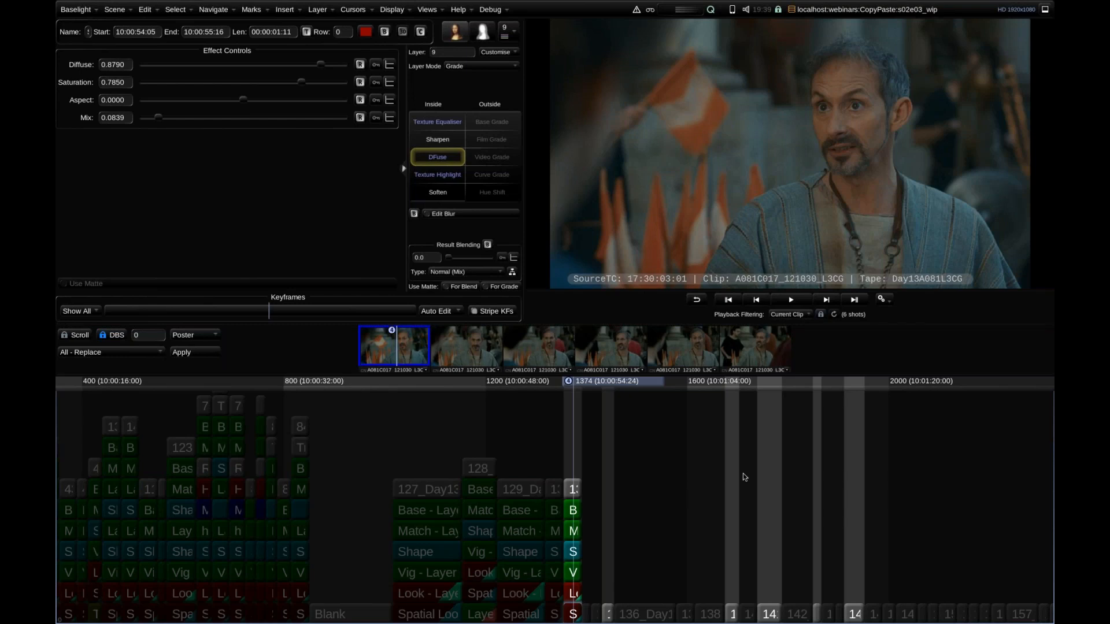
# Try applying the current shot's grade to the other filtered shots, and undo it.
pyautogui.moveTo(646, 437); pyautogui.dragTo(561, 435)
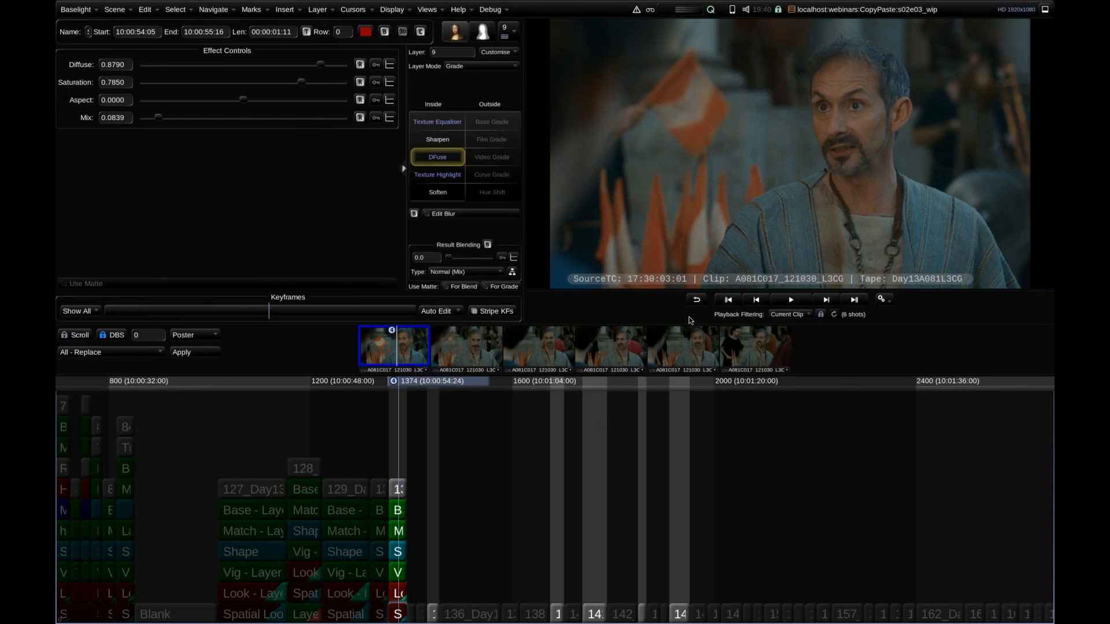
pyautogui.click(549, 428)
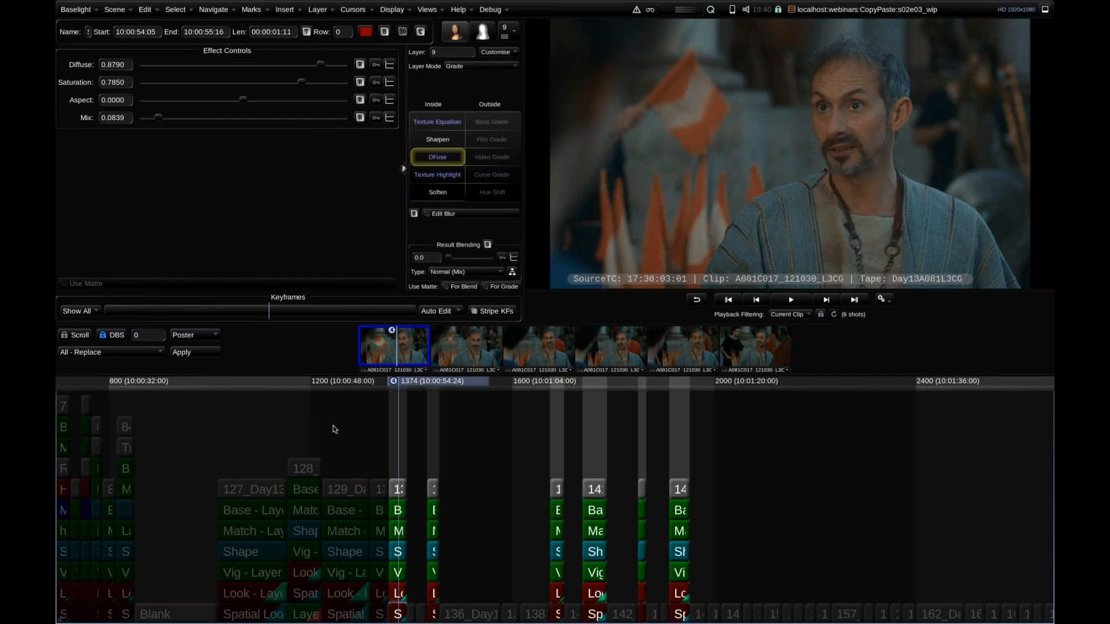
pyautogui.hotkey('ctrl', 'z')
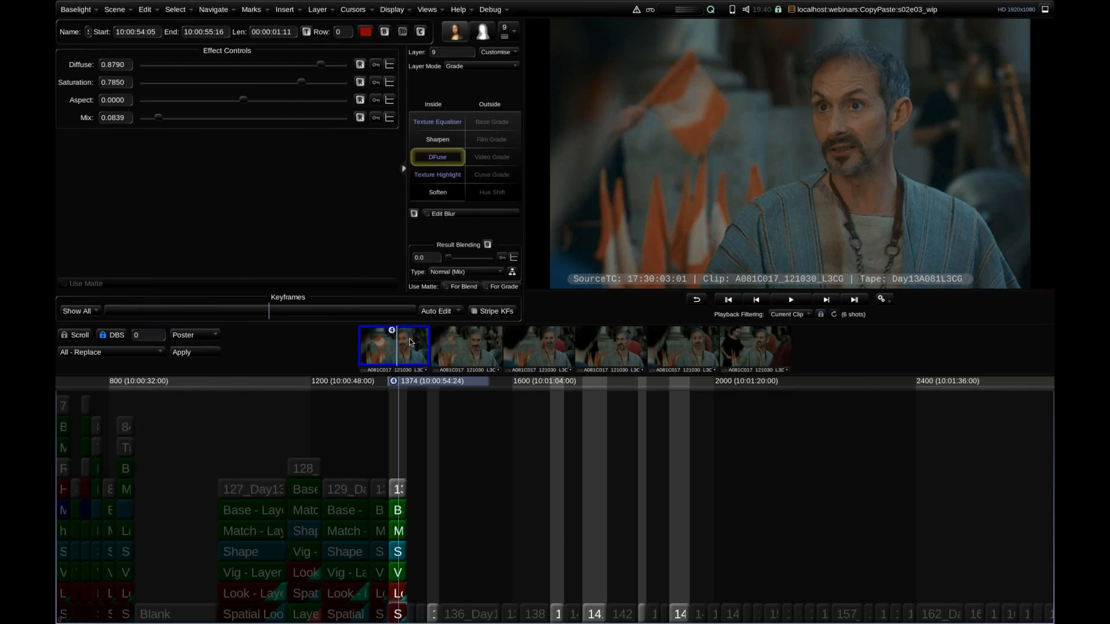
# Select all the filtered shots in the thumbnail strip and enable Grouped Grading.
pyautogui.rightClick(410, 341)
pyautogui.moveTo(521, 469)
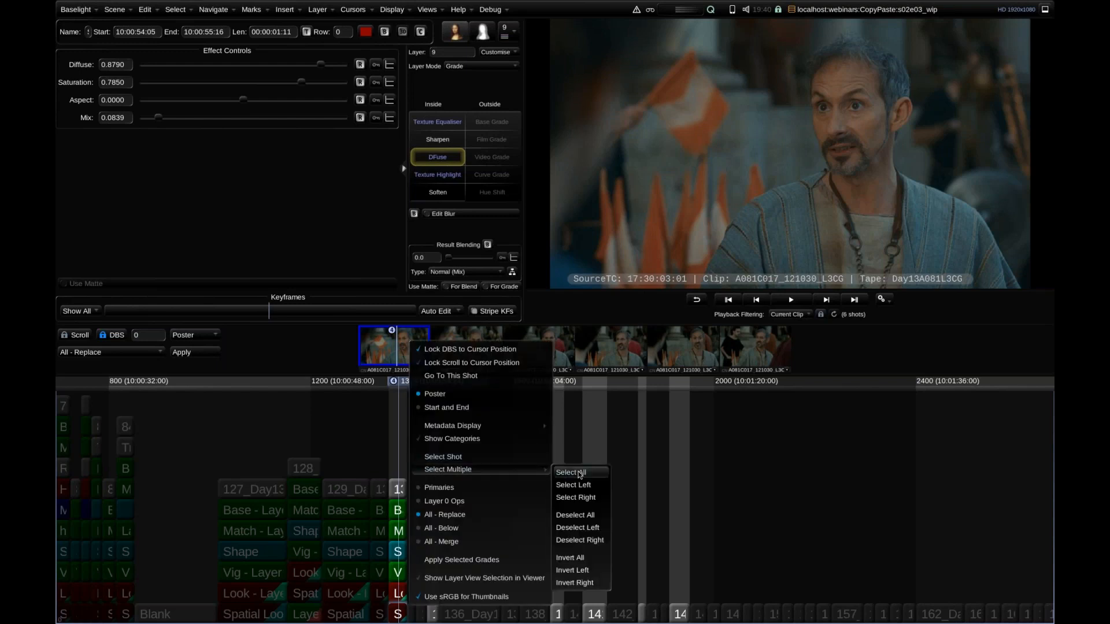
pyautogui.click(580, 473)
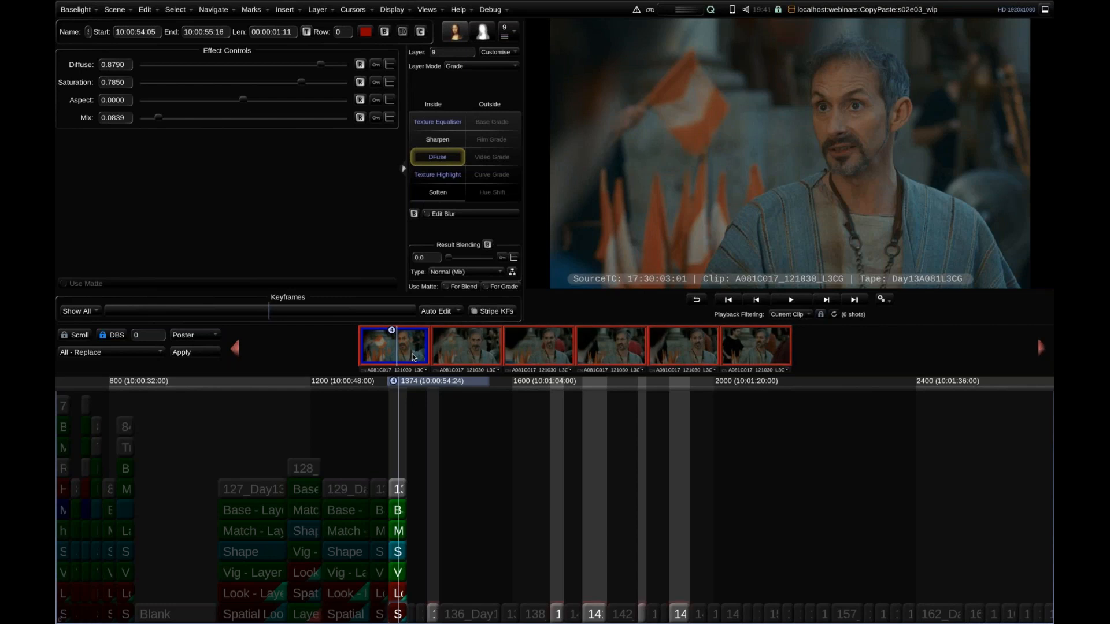
pyautogui.click(146, 9)
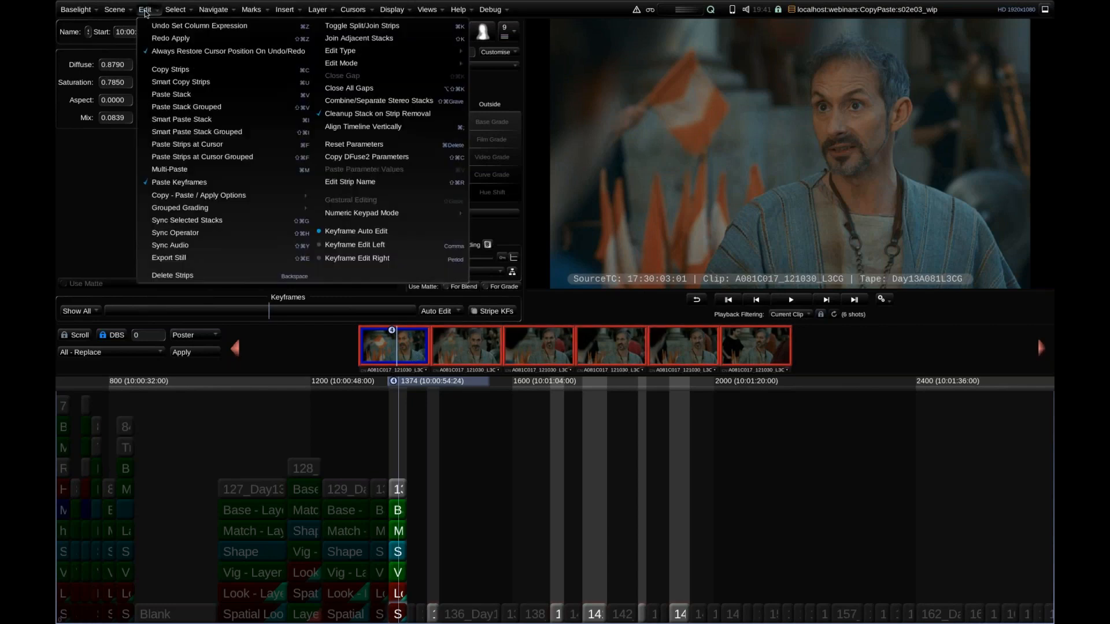
pyautogui.moveTo(286, 209)
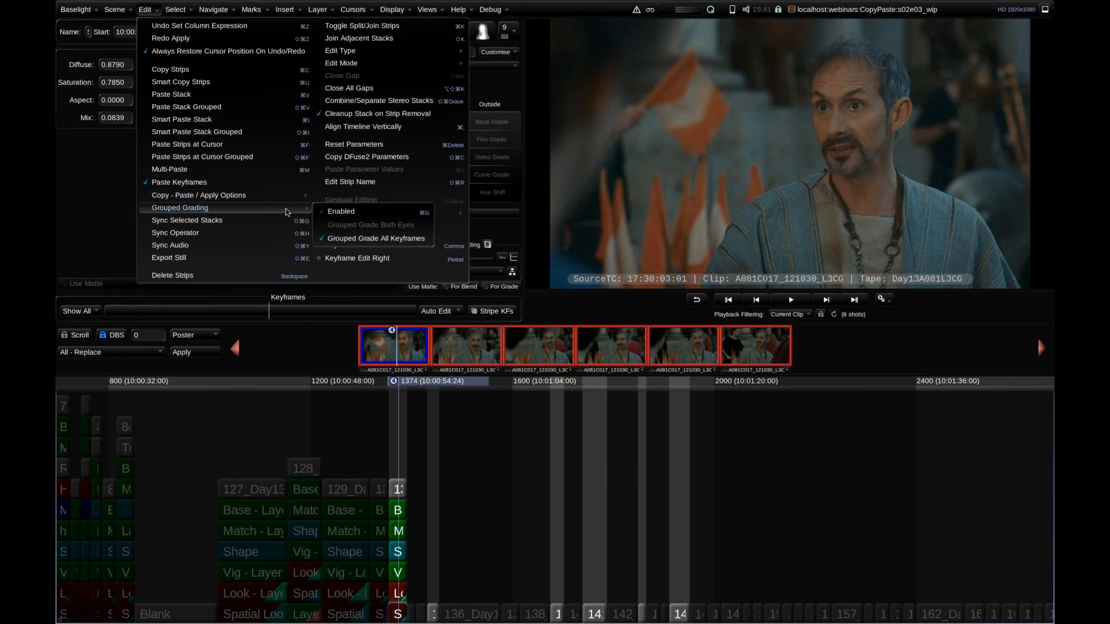
pyautogui.click(395, 213)
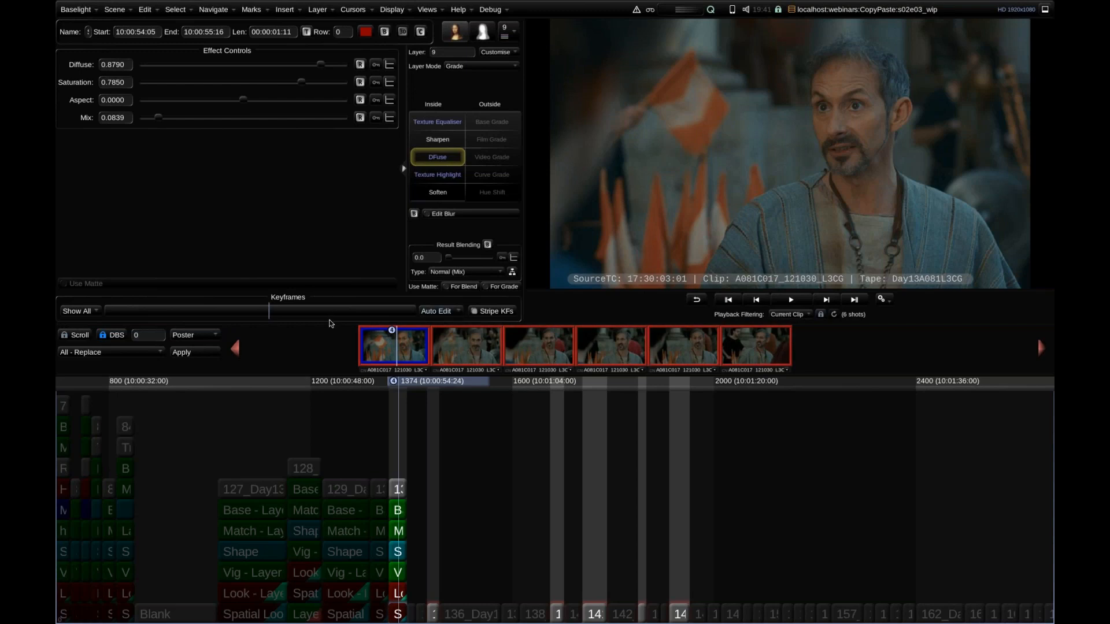
# Apply the current shot's full grade stack to all the selected shots and clear the thumbnail selection.
pyautogui.hotkey('ctrl', 'v')
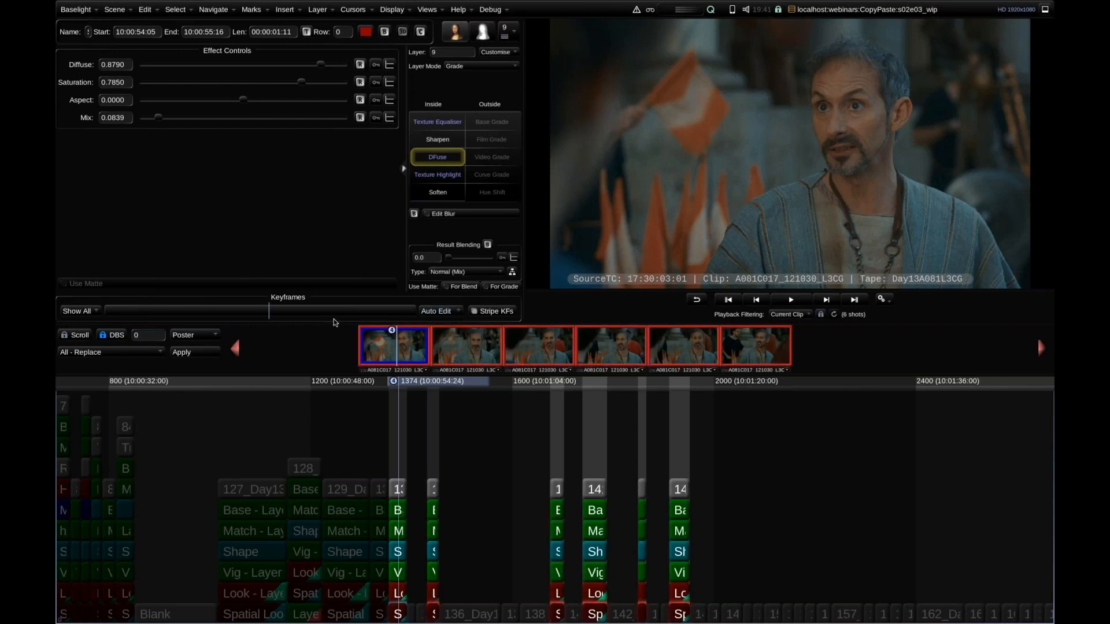
pyautogui.click(458, 430)
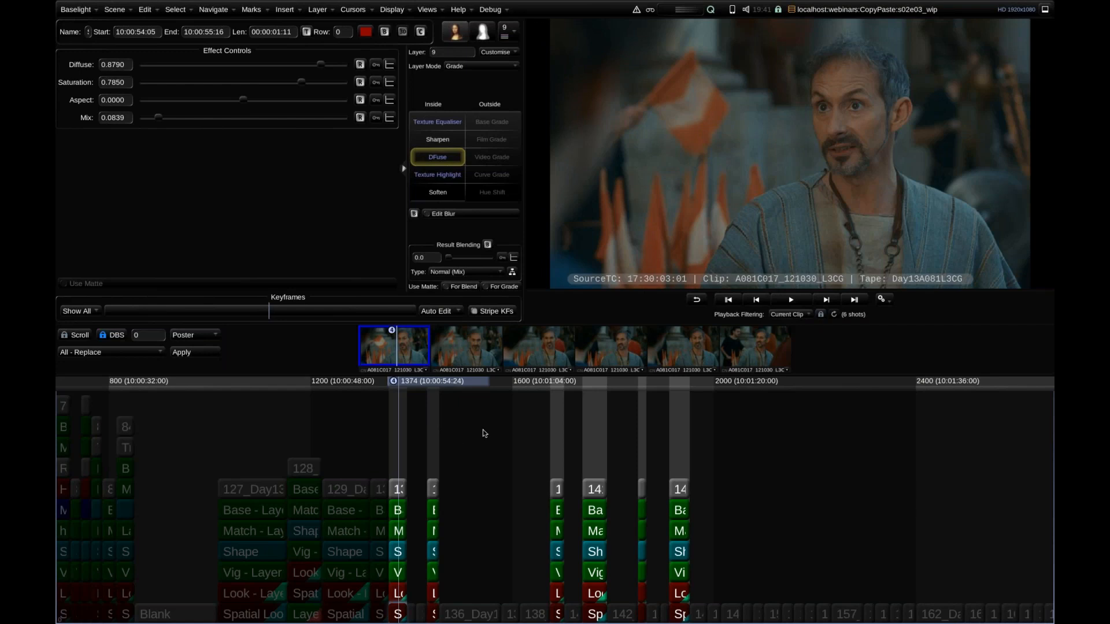
pyautogui.scroll(3, 503, 431)
pyautogui.scroll(-1, 497, 430)
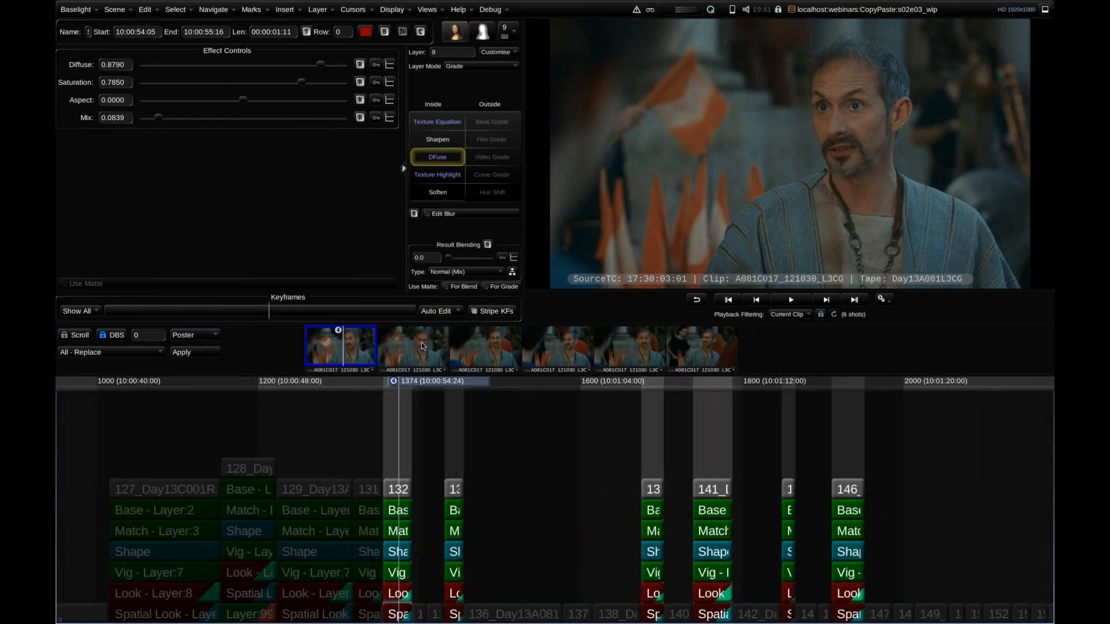
# Select all six Current Clip shots in the thumbnail strip as a group for grading.
pyautogui.hotkey('ctrl', 'a')
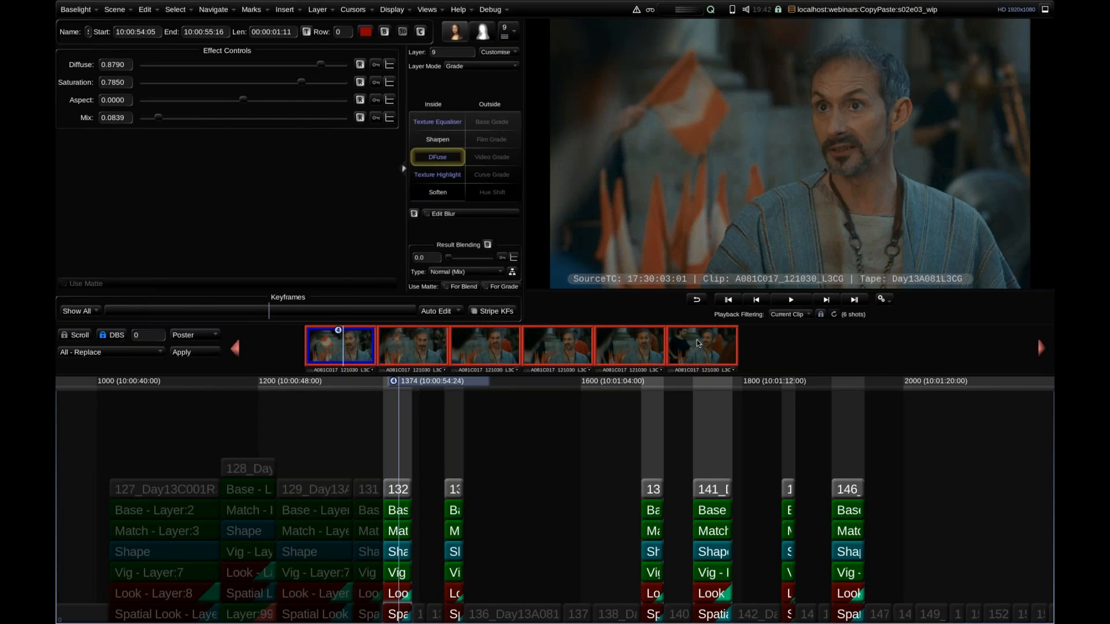
pyautogui.press('Right')
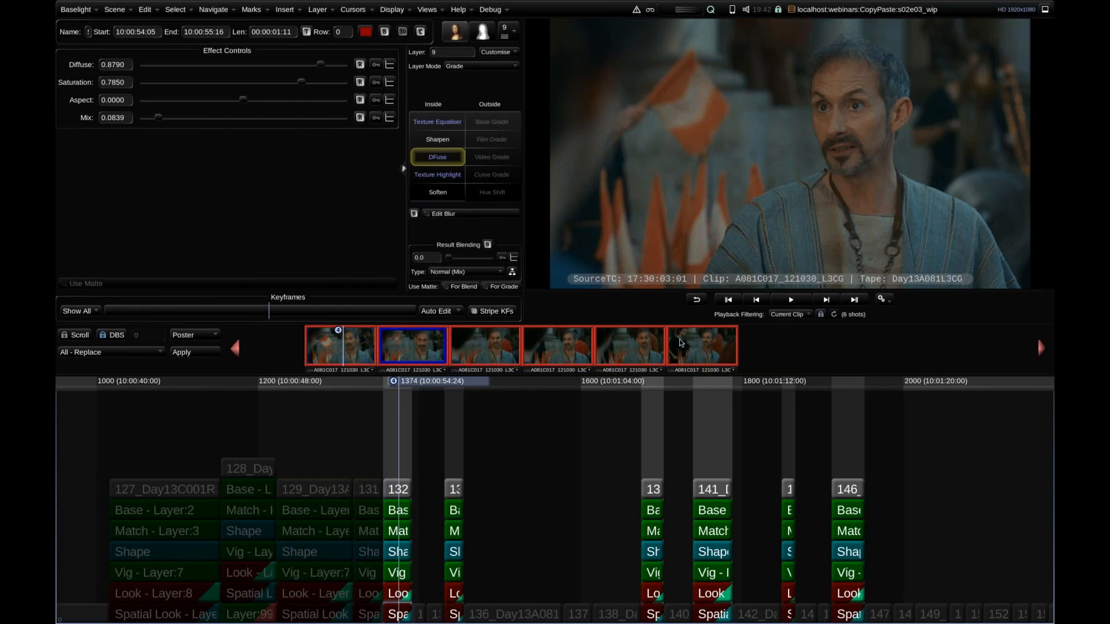
pyautogui.press('Insert')
pyautogui.press('Insert')
pyautogui.press('Insert')
pyautogui.press('Insert')
pyautogui.press('Right')
pyautogui.press('Insert')
pyautogui.press('Insert')
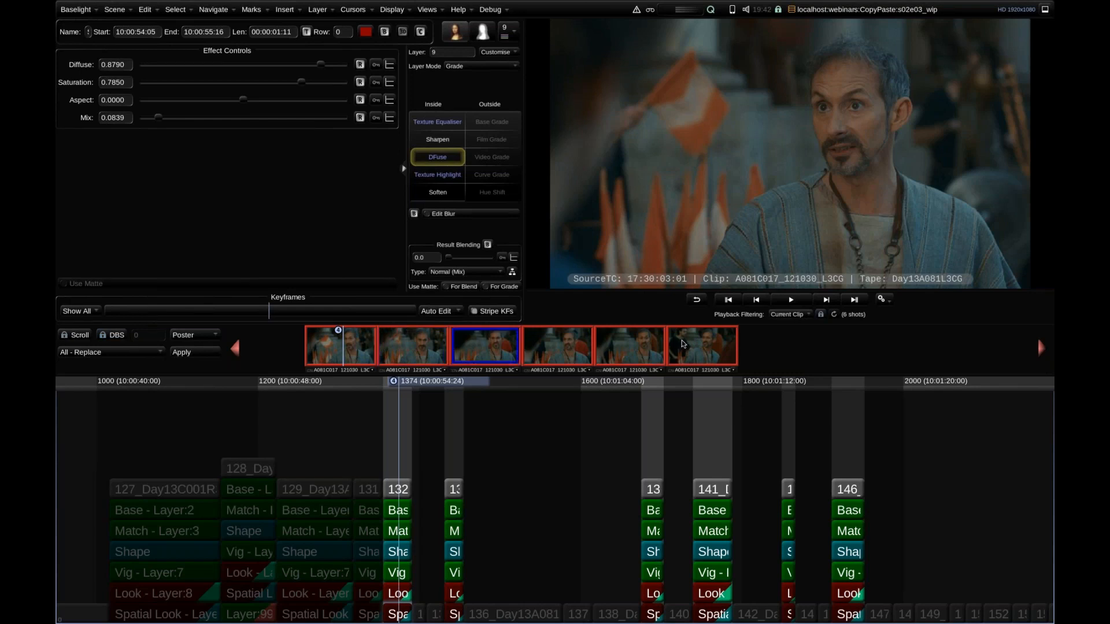
pyautogui.press('Left')
pyautogui.press('Left')
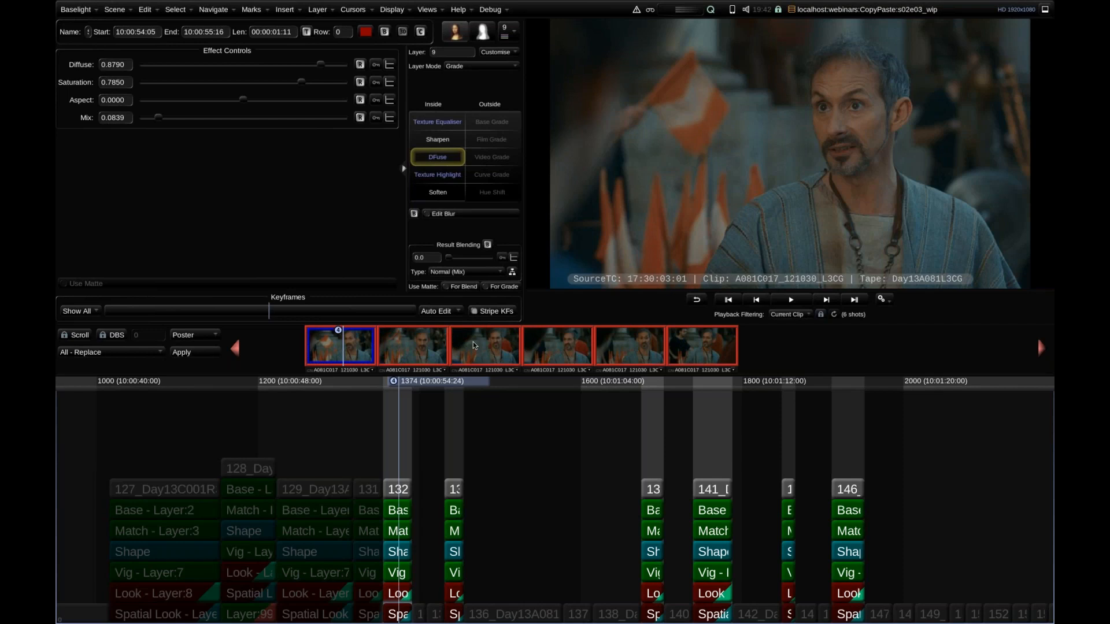
# Remove the second shot from the thumbnail selection and add it back.
pyautogui.keyDown('ctrl'); pyautogui.click(431, 351); pyautogui.keyUp('ctrl')
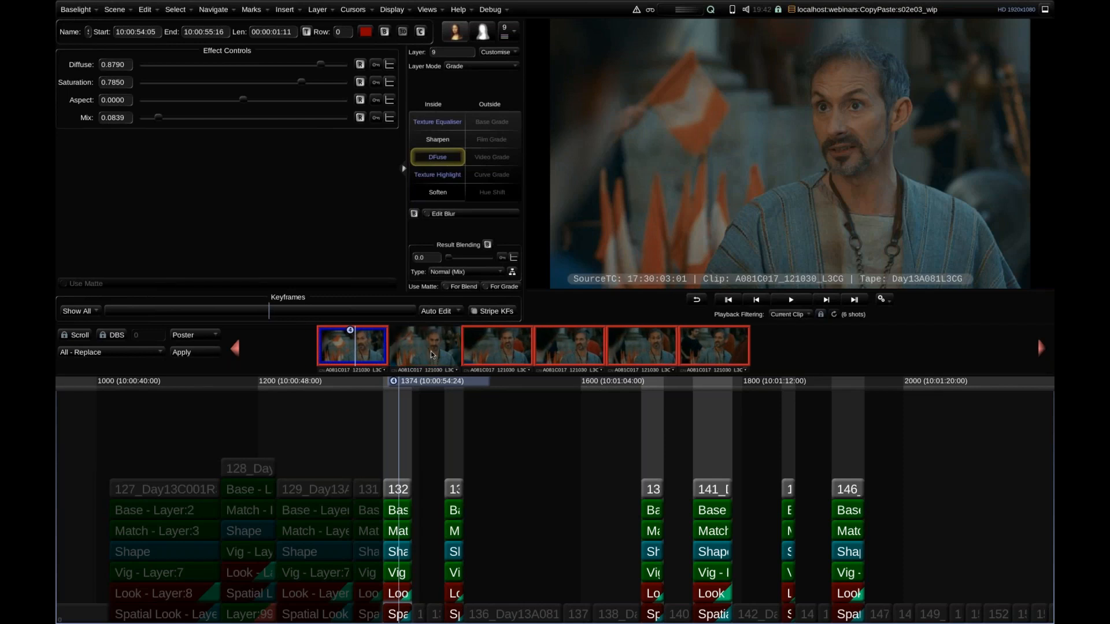
pyautogui.keyDown('ctrl'); pyautogui.click(557, 352); pyautogui.keyUp('ctrl')
pyautogui.keyDown('ctrl'); pyautogui.click(581, 346); pyautogui.keyUp('ctrl')
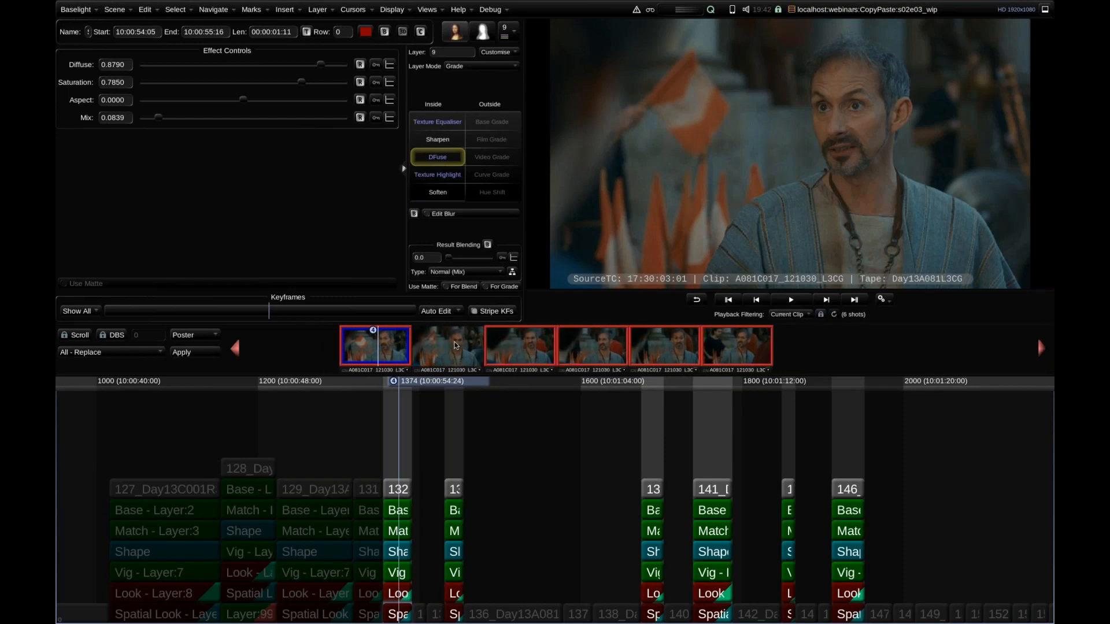
pyautogui.keyDown('ctrl'); pyautogui.click(453, 342); pyautogui.keyUp('ctrl')
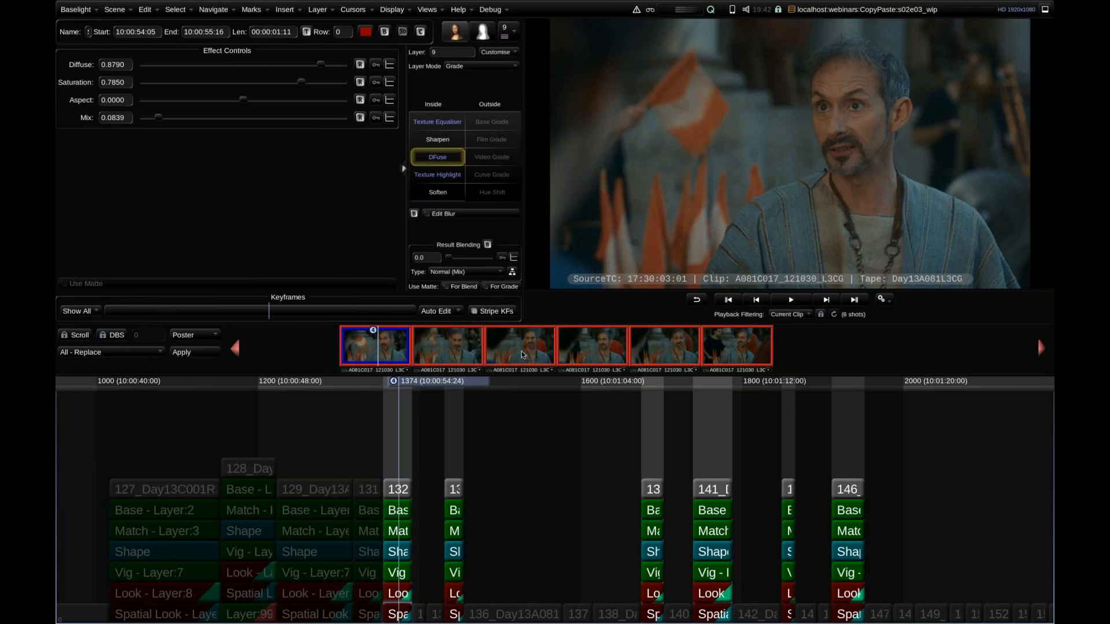
# Lower the Film Grade exposure to -5.58 on the Base layer of the grouped shots, and undo the change.
pyautogui.click(392, 512)
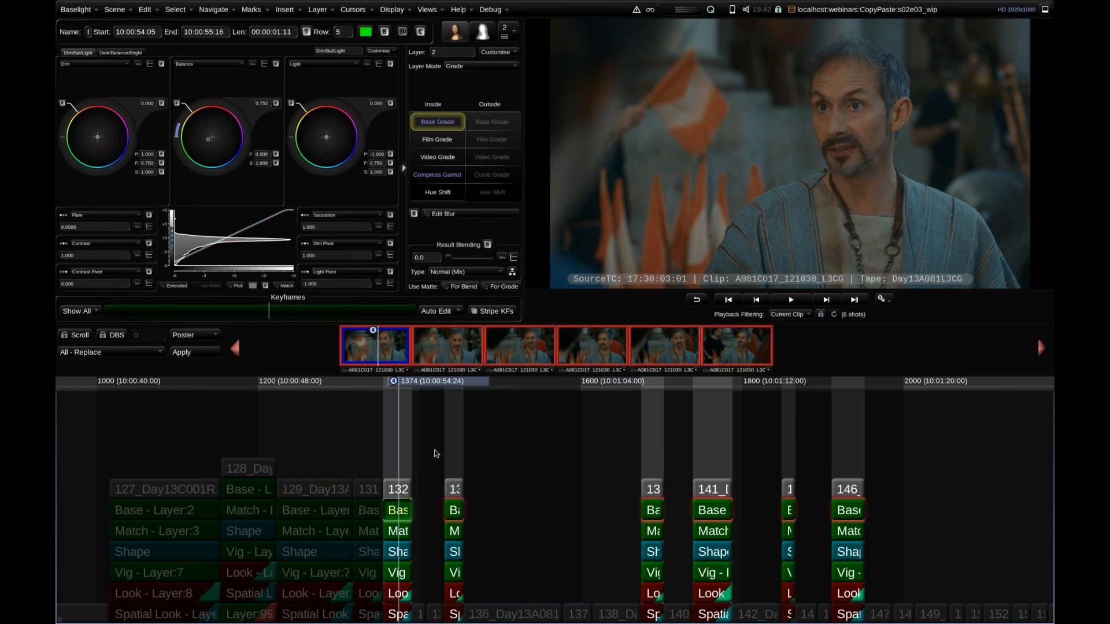
pyautogui.click(438, 138)
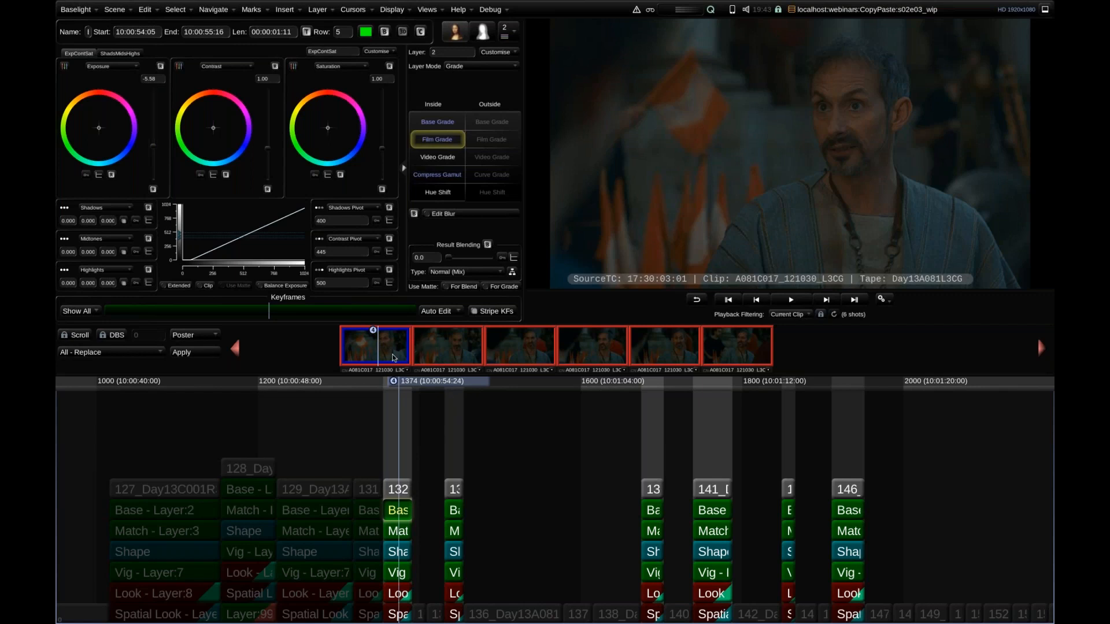
pyautogui.scroll(-2, 393, 358)
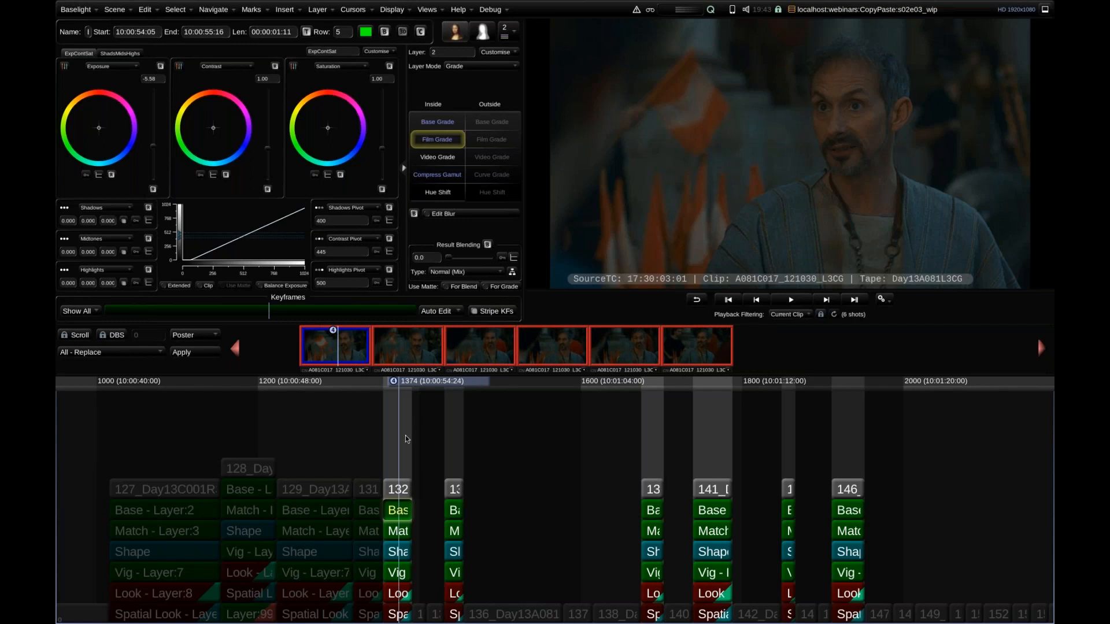
pyautogui.hotkey('ctrl', 'z')
# Lower the outside Film Grade exposure on the grouped shots' Vig layer to darken the area around the shape.
pyautogui.scroll(3, 468, 438)
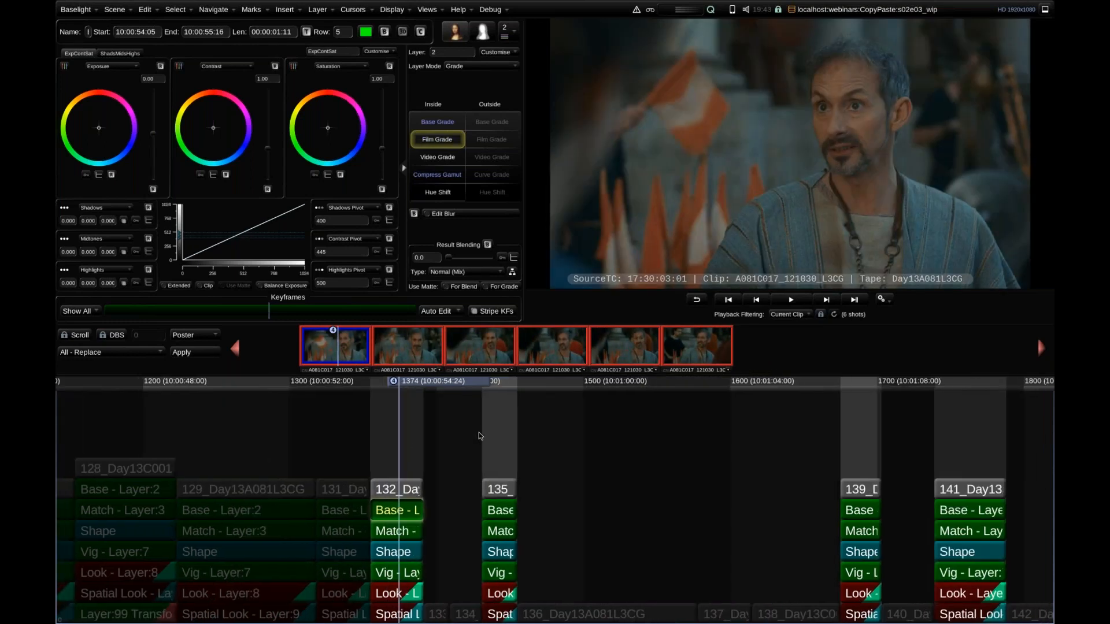
pyautogui.scroll(1, 477, 440)
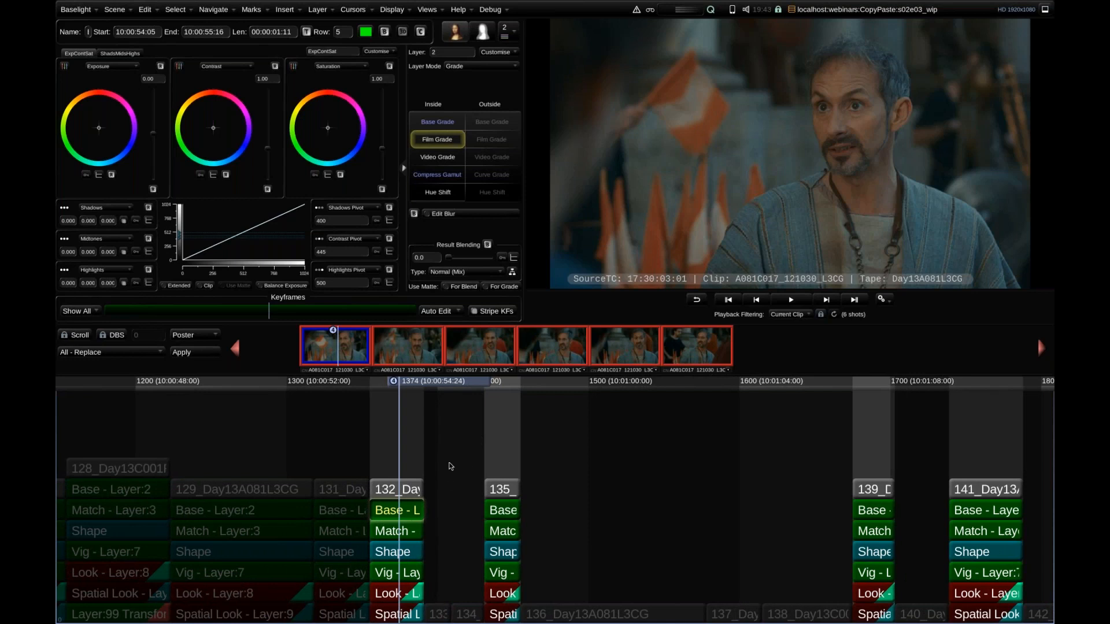
pyautogui.press('pageup')
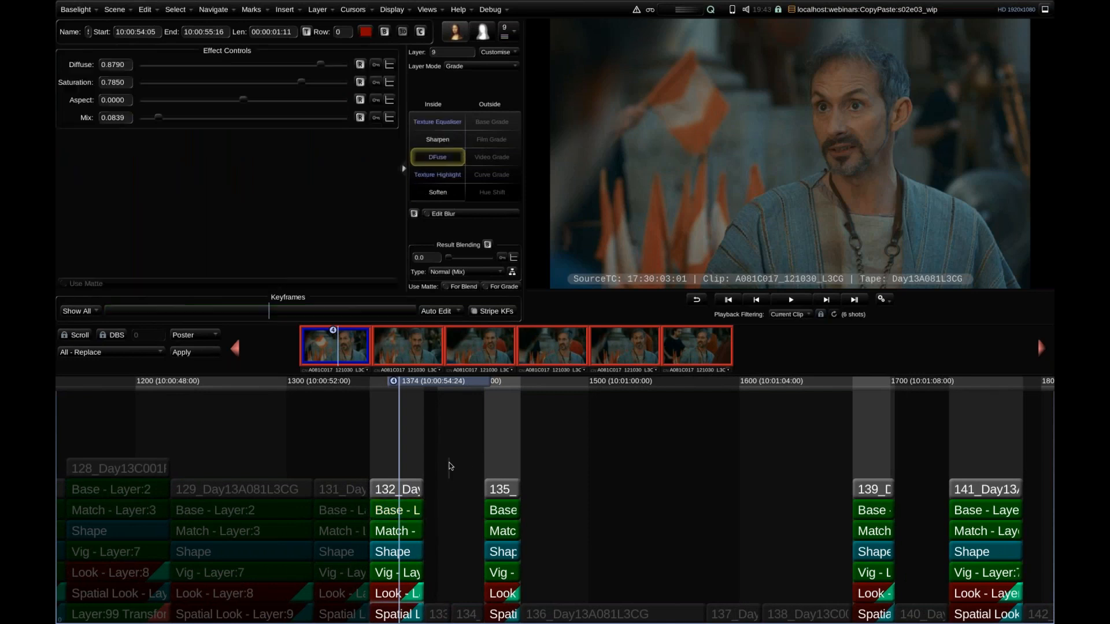
pyautogui.click(386, 569)
pyautogui.click(390, 556)
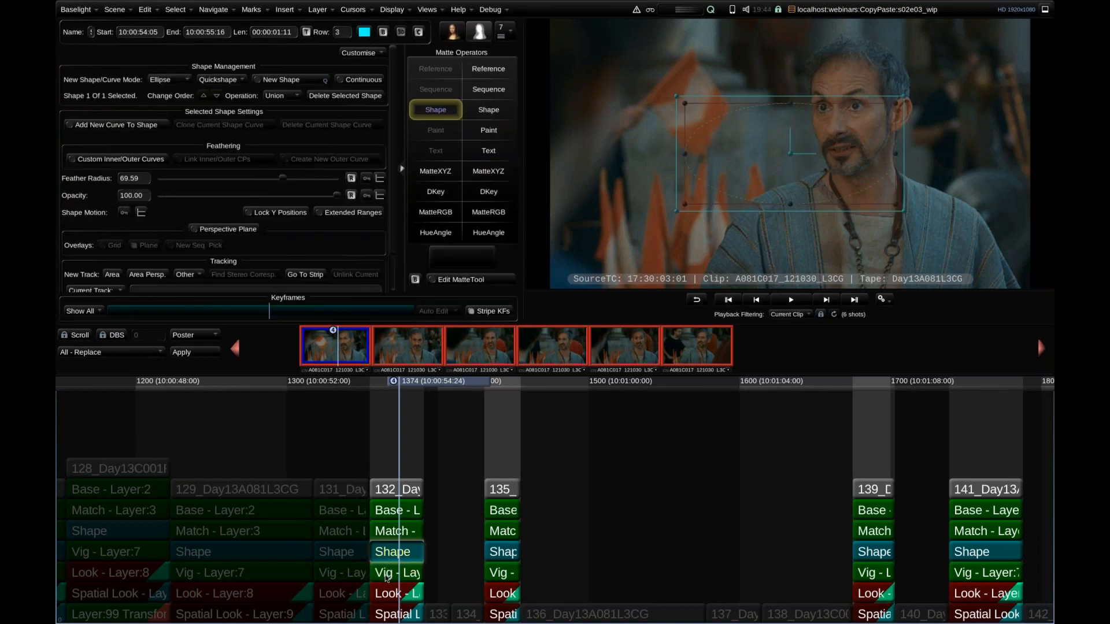
pyautogui.click(386, 574)
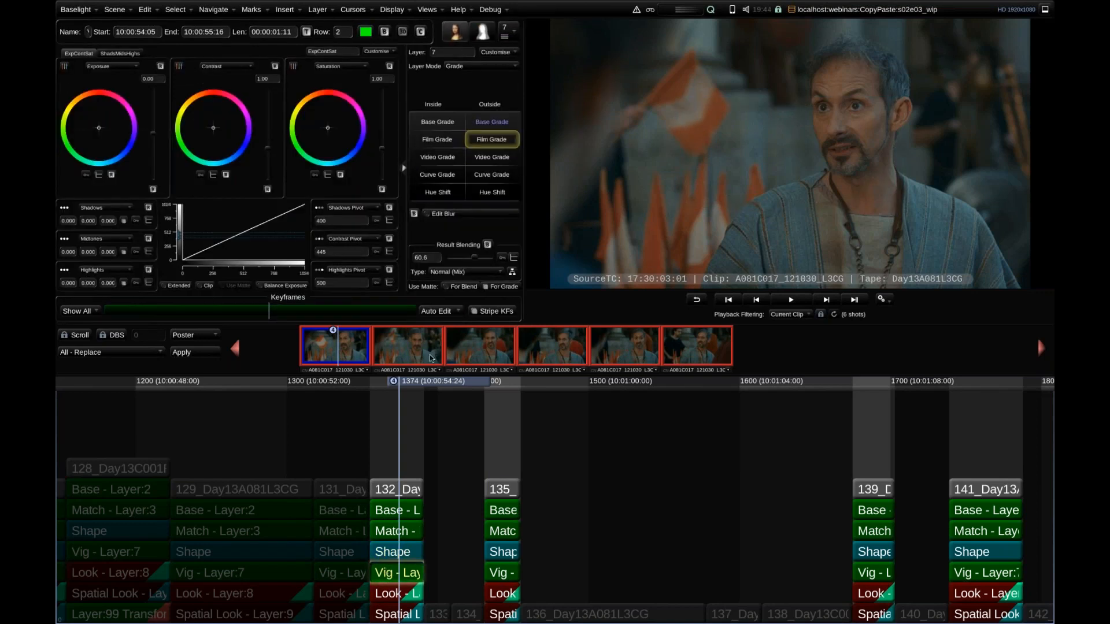
pyautogui.moveTo(152, 139); pyautogui.dragTo(149, 170)
# Shift the inside Film Grade exposure colour of the Vig layer towards magenta and check the grouped shots.
pyautogui.click(437, 139)
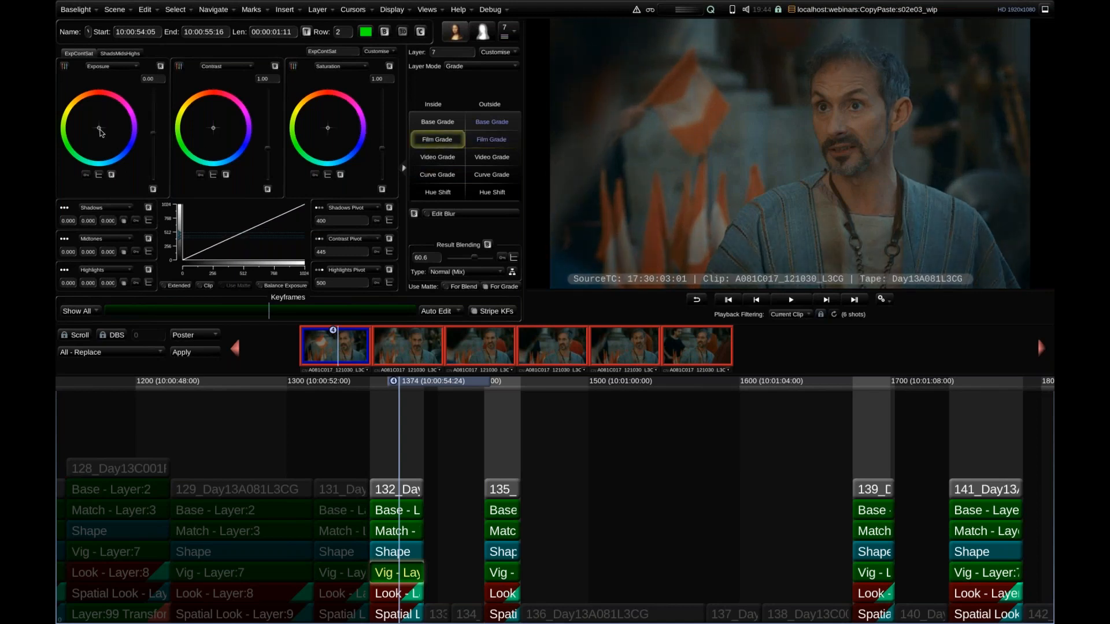
pyautogui.moveTo(100, 129); pyautogui.dragTo(110, 126)
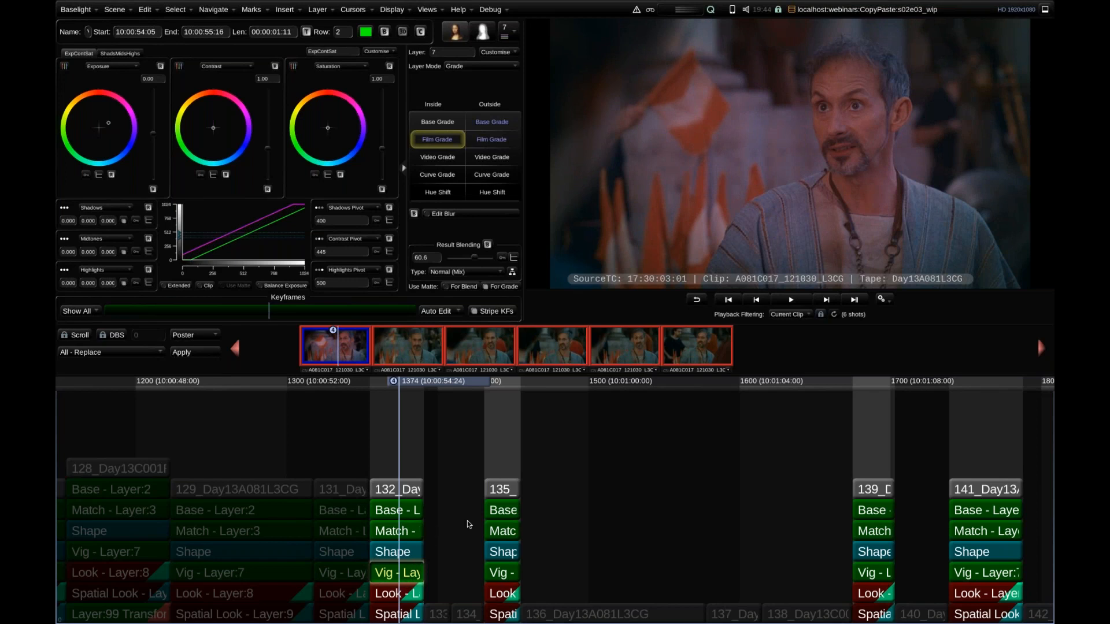
pyautogui.scroll(2, 471, 523)
pyautogui.scroll(-5, 543, 475)
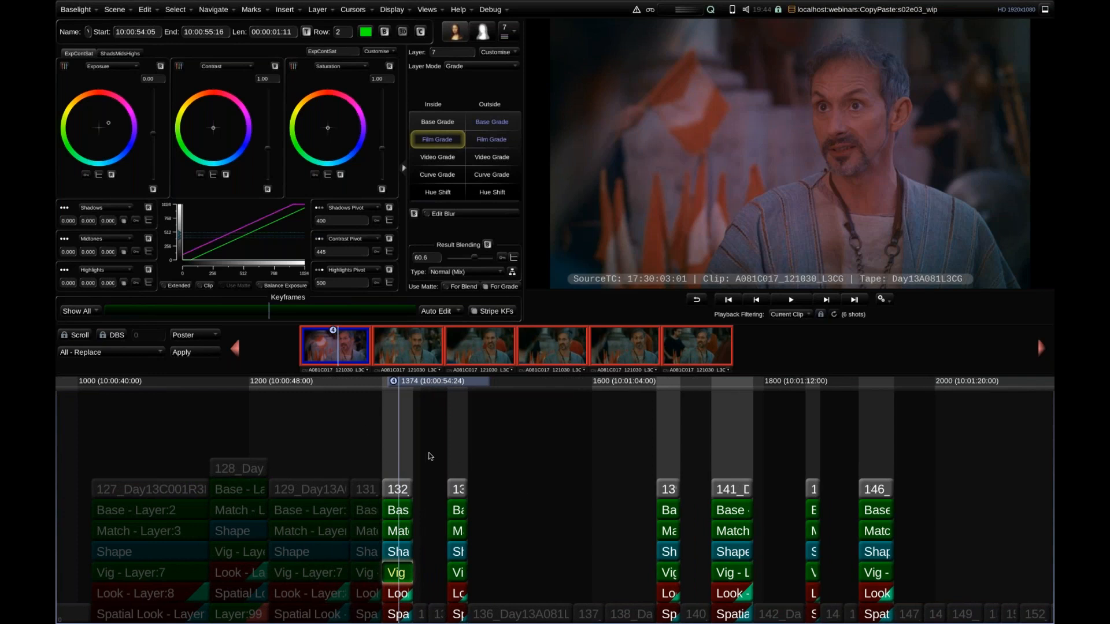
pyautogui.hscroll(4, 428, 456)
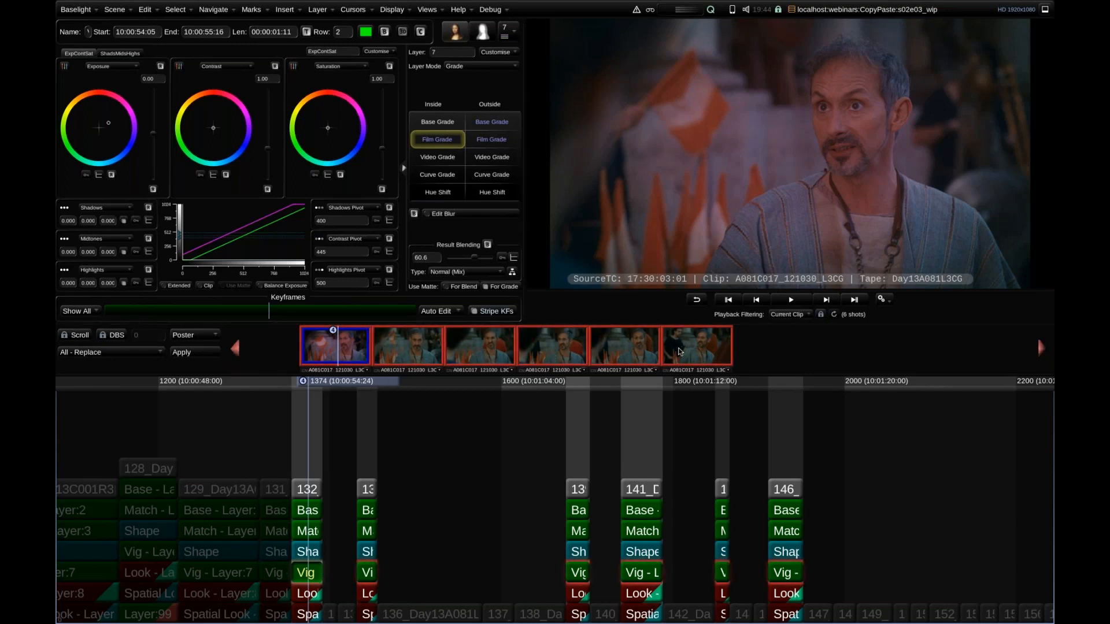
pyautogui.moveTo(679, 349); pyautogui.dragTo(505, 346)
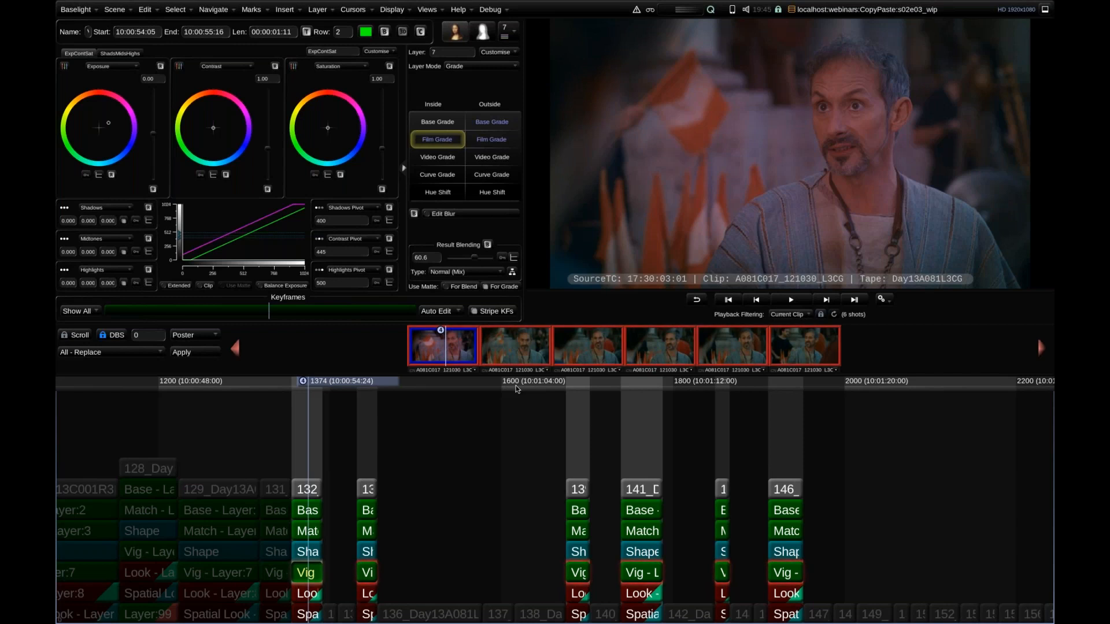
# Apply the first shot's Vig layer grade to all the grouped shots, and undo the transfer.
pyautogui.press('Down')
pyautogui.press('Down')
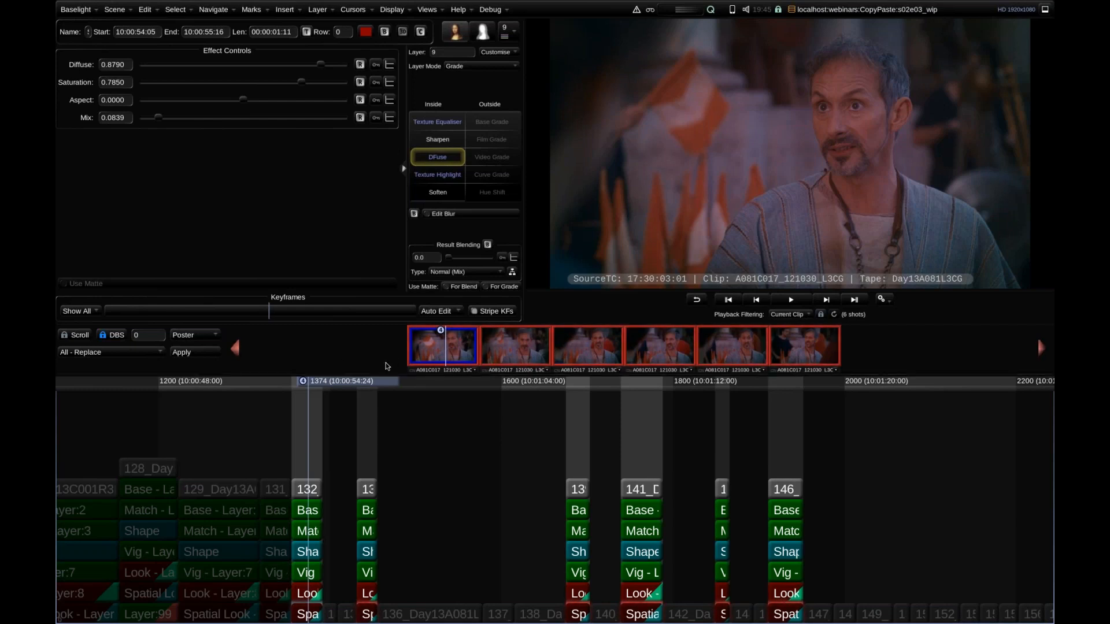
pyautogui.press('Up')
pyautogui.press('Up')
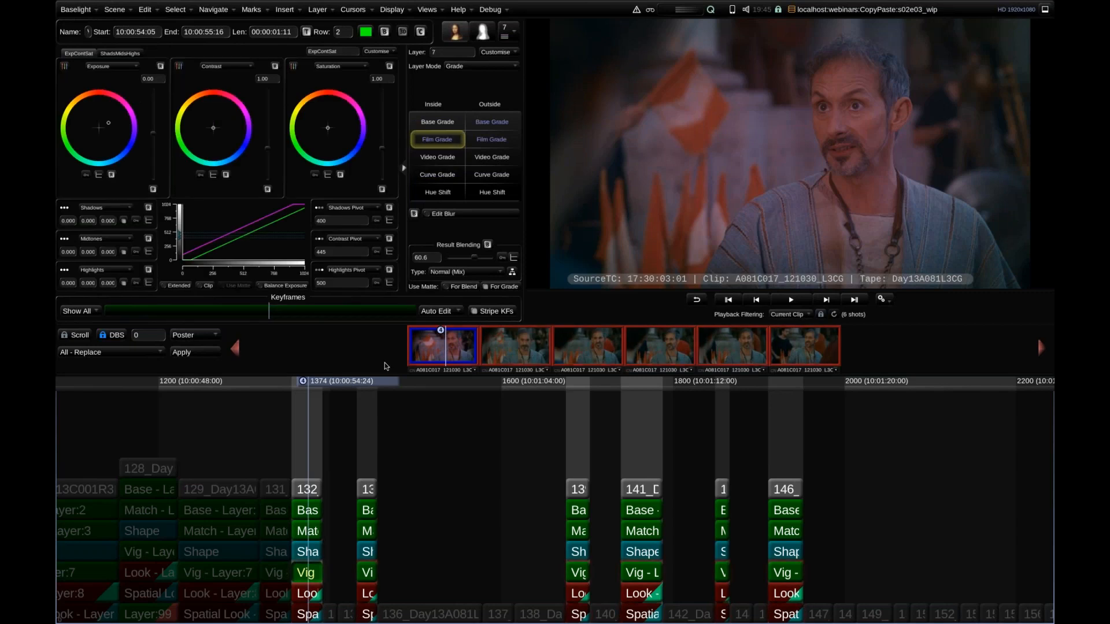
# Copy the Vig layer from the first shot's layer previews onto the grouped shot thumbnails, and undo each copy.
pyautogui.click(462, 352)
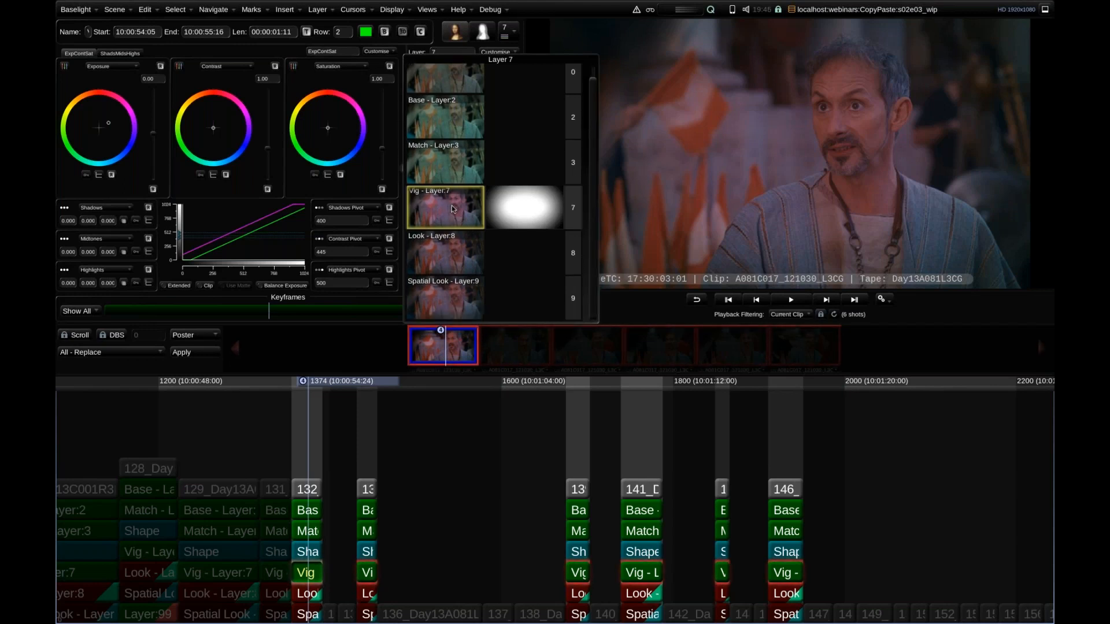
pyautogui.moveTo(447, 208); pyautogui.dragTo(525, 348)
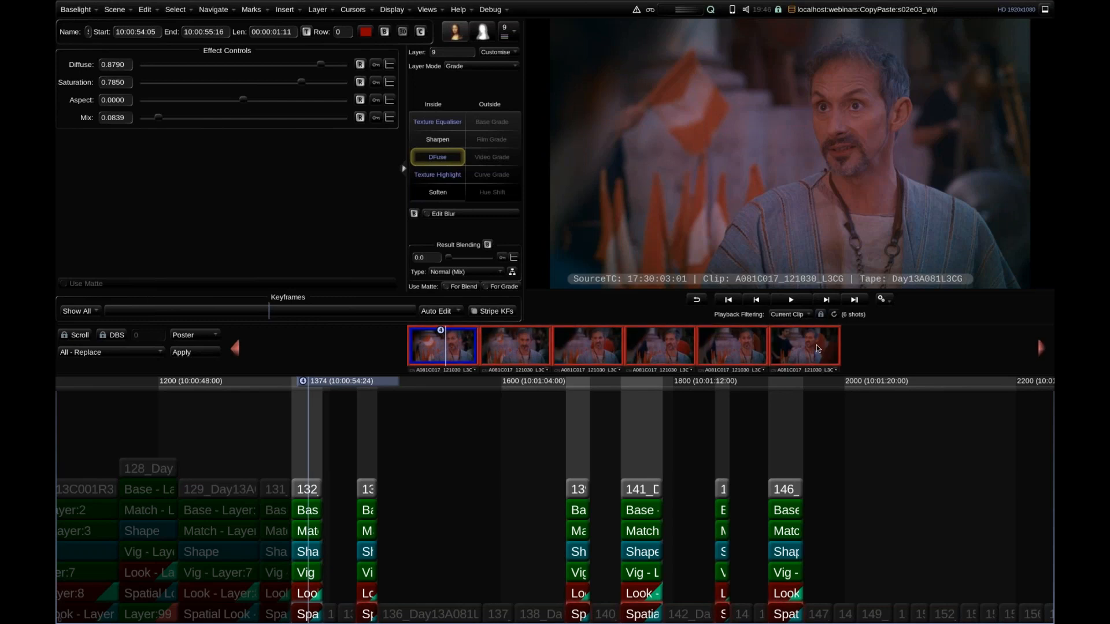
pyautogui.hotkey('ctrl', 'z')
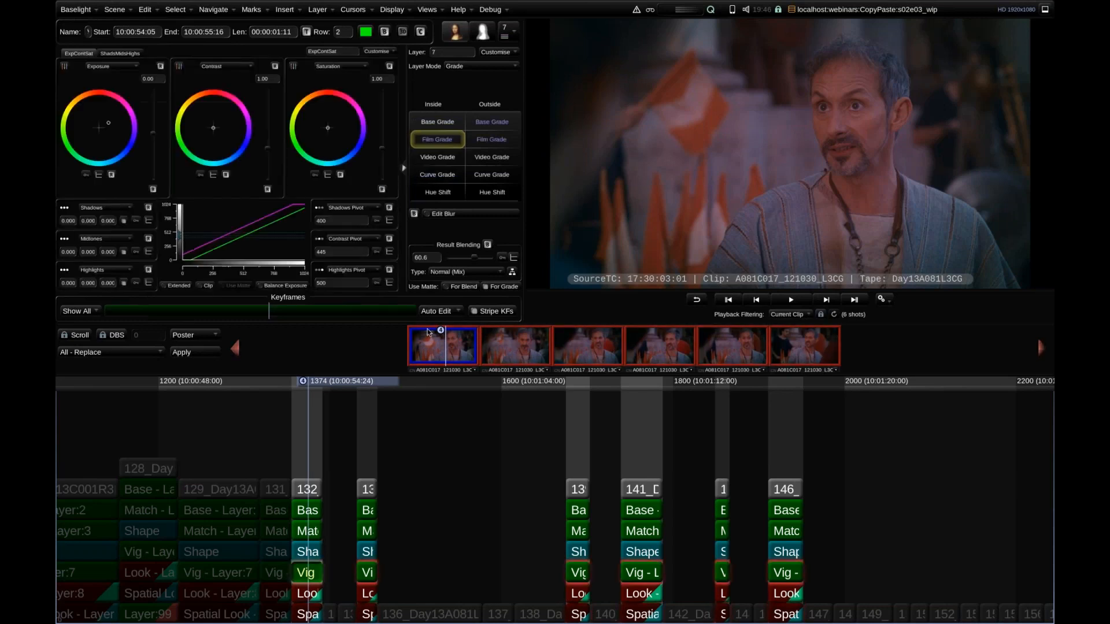
pyautogui.click(526, 283)
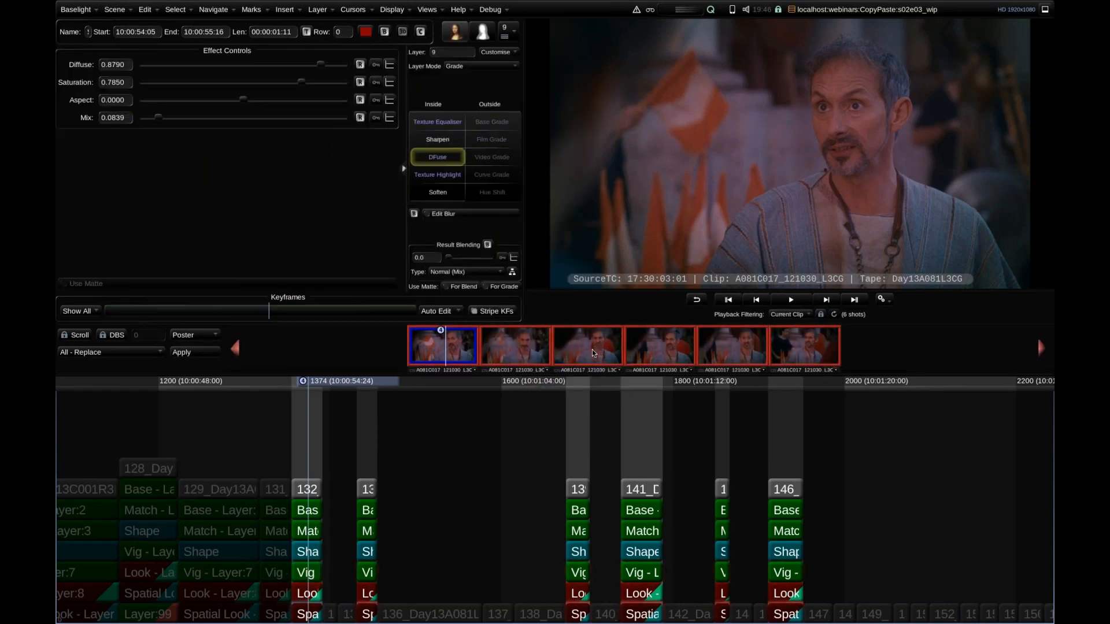
pyautogui.hotkey('ctrl', 'z')
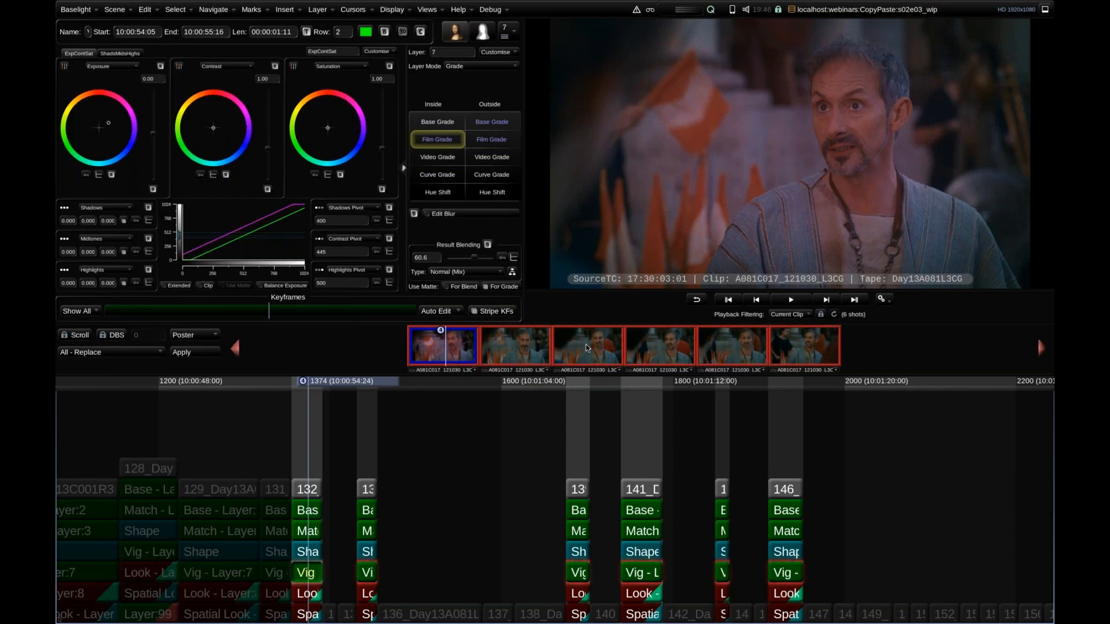
# Copy the Vig layer from the first shot to the third shot only.
pyautogui.moveTo(456, 350); pyautogui.dragTo(604, 349)
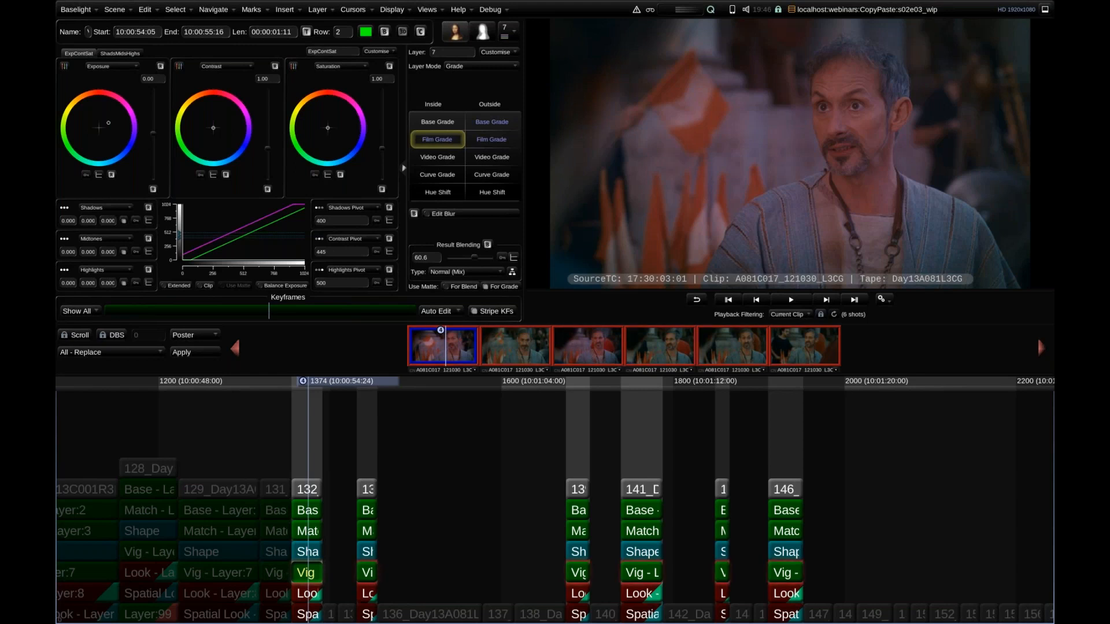
# Open the Layers view and show the second and third shots' layer stacks beside the current stack.
pyautogui.click(427, 9)
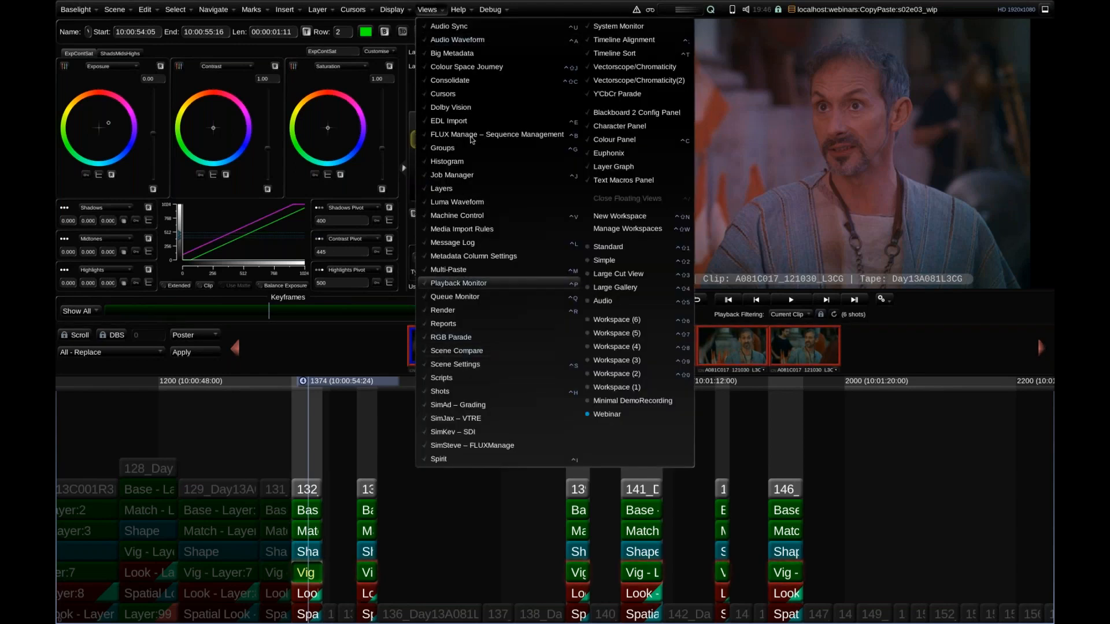
pyautogui.click(442, 188)
pyautogui.moveTo(237, 27)
pyautogui.mouseDown()
pyautogui.moveTo(262, 45)
pyautogui.moveTo(255, 38)
pyautogui.mouseUp()
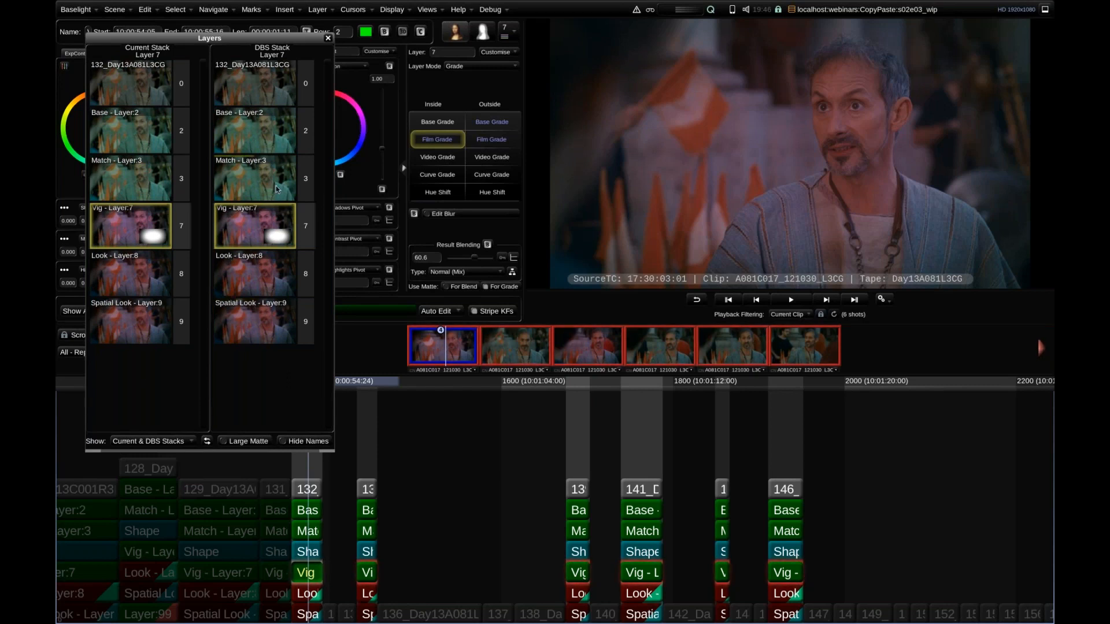
pyautogui.click(517, 351)
pyautogui.click(584, 350)
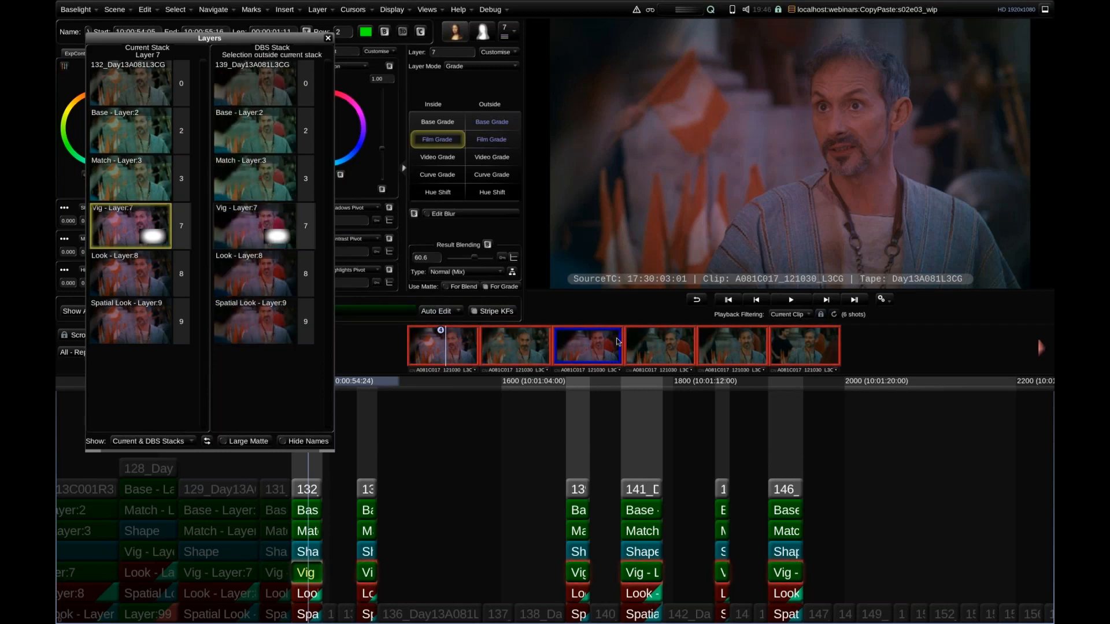
# Show the first shot's stack in the Layers view and copy its Vig layer onto all the grouped shots.
pyautogui.click(457, 355)
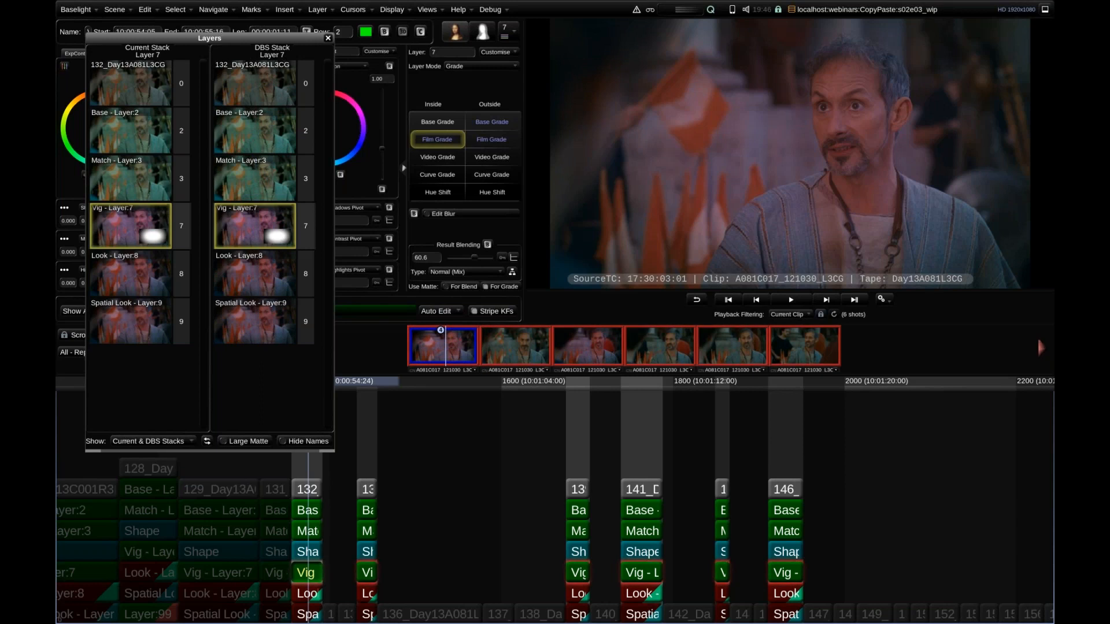
pyautogui.moveTo(127, 218); pyautogui.dragTo(524, 352)
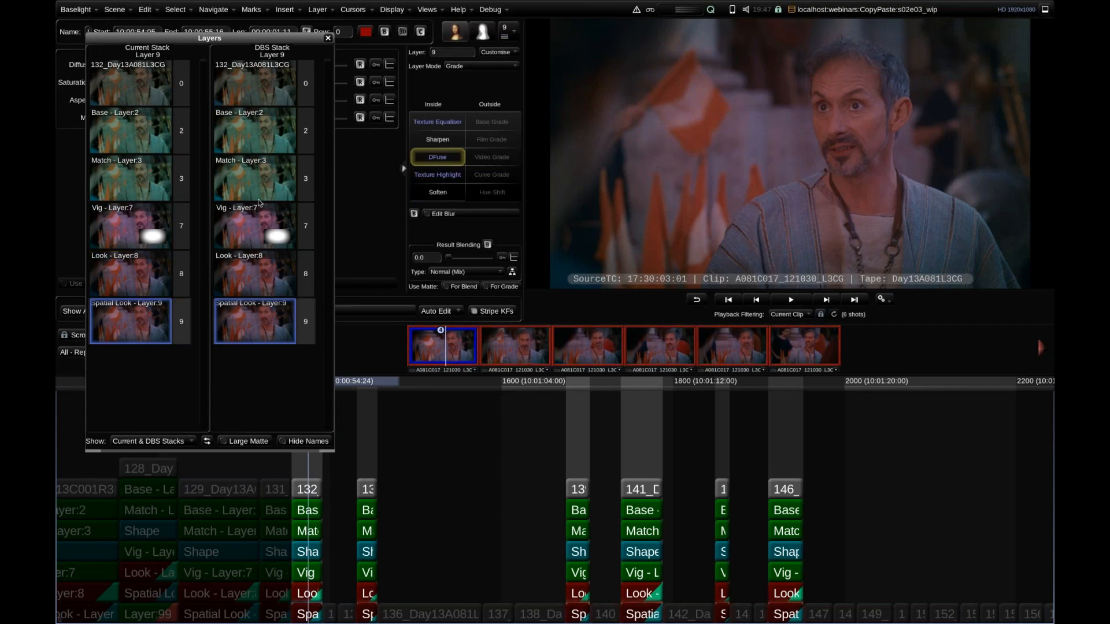
# Try to insert the second shot's Match layer below layer 3 of the current stack, and close the Layers view.
pyautogui.click(516, 350)
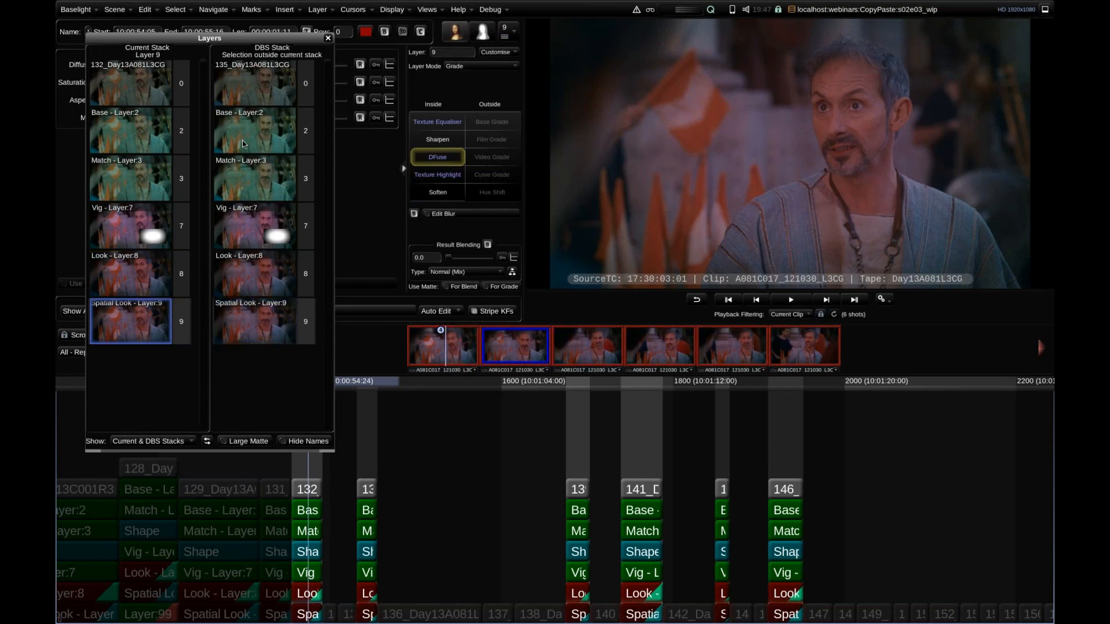
pyautogui.moveTo(250, 176); pyautogui.dragTo(146, 204)
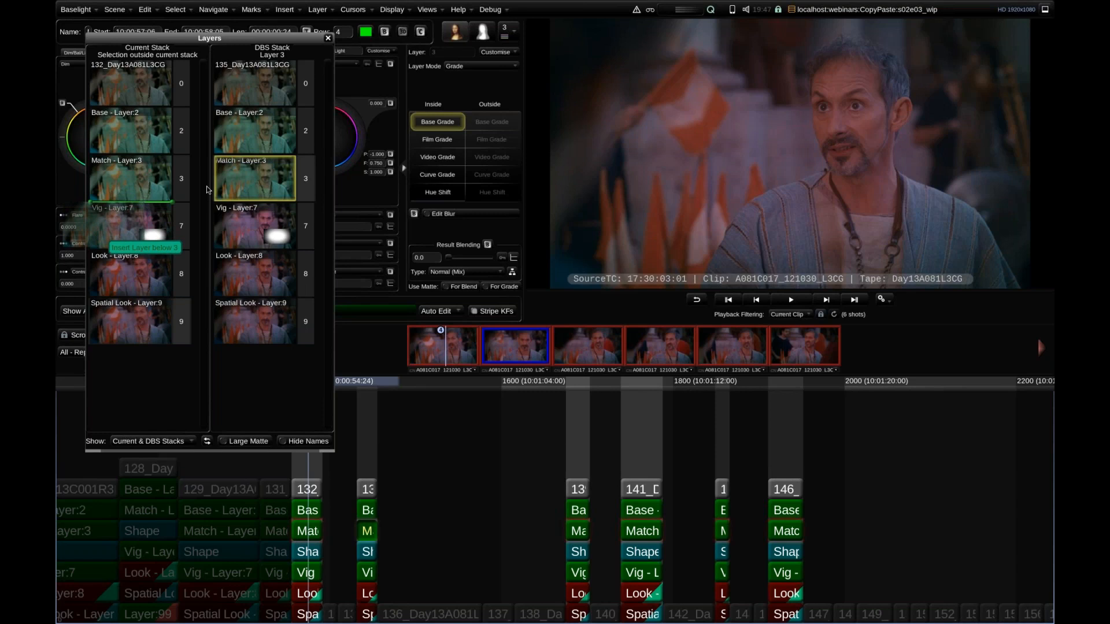
pyautogui.moveTo(242, 172); pyautogui.dragTo(254, 174)
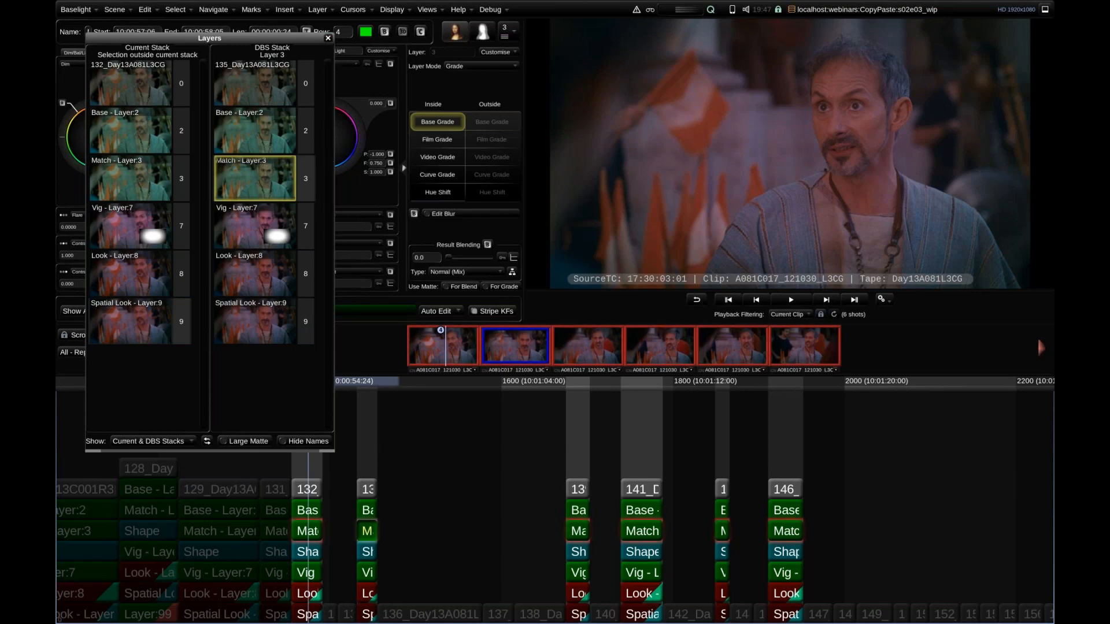
pyautogui.click(328, 38)
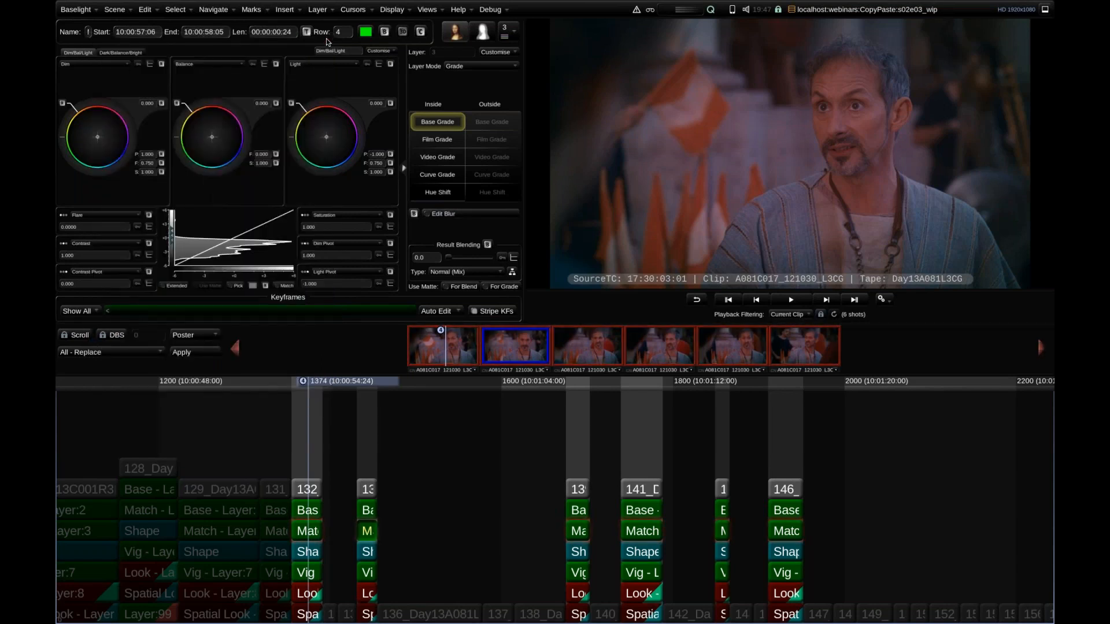
# Clear the current clip filter and shift the Film Grade exposure colour of shot 132's Base layer towards green.
pyautogui.click(510, 414)
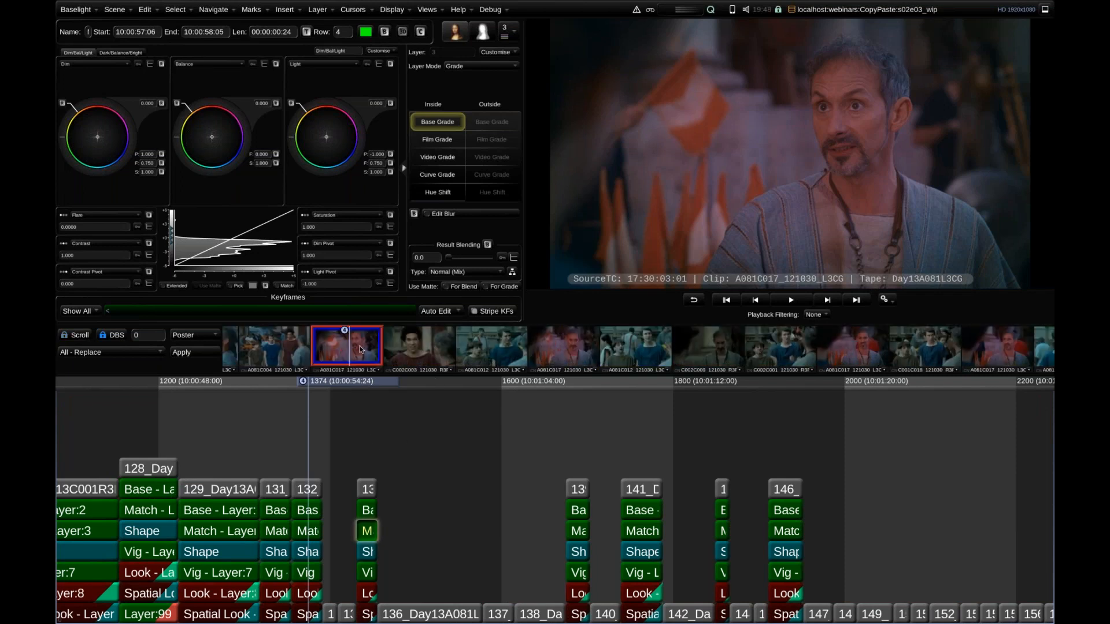
pyautogui.click(360, 350)
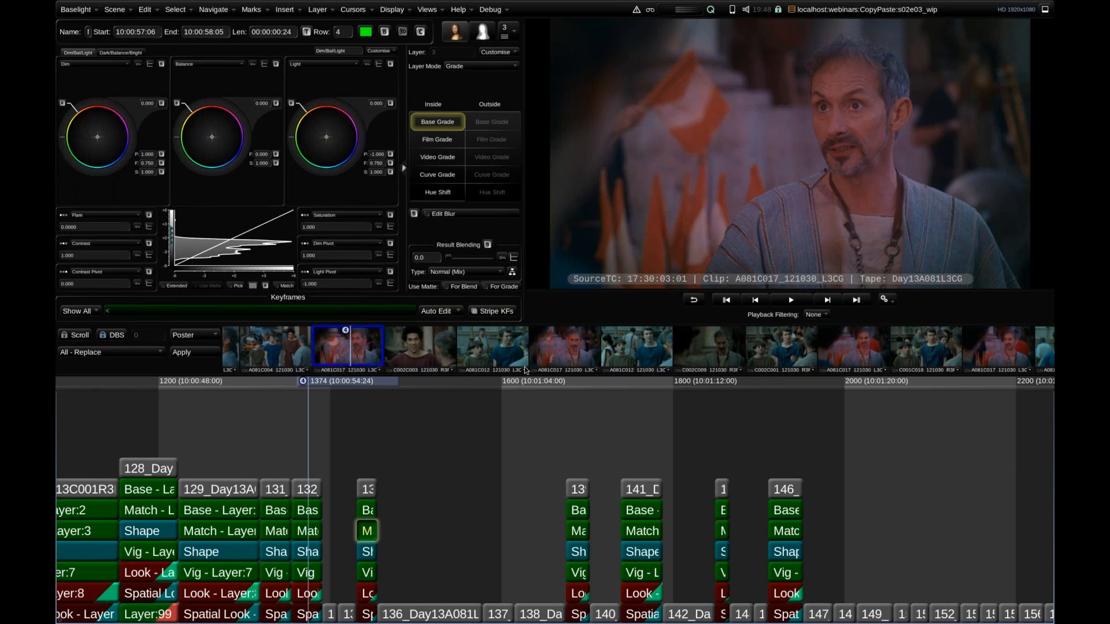
pyautogui.click(303, 512)
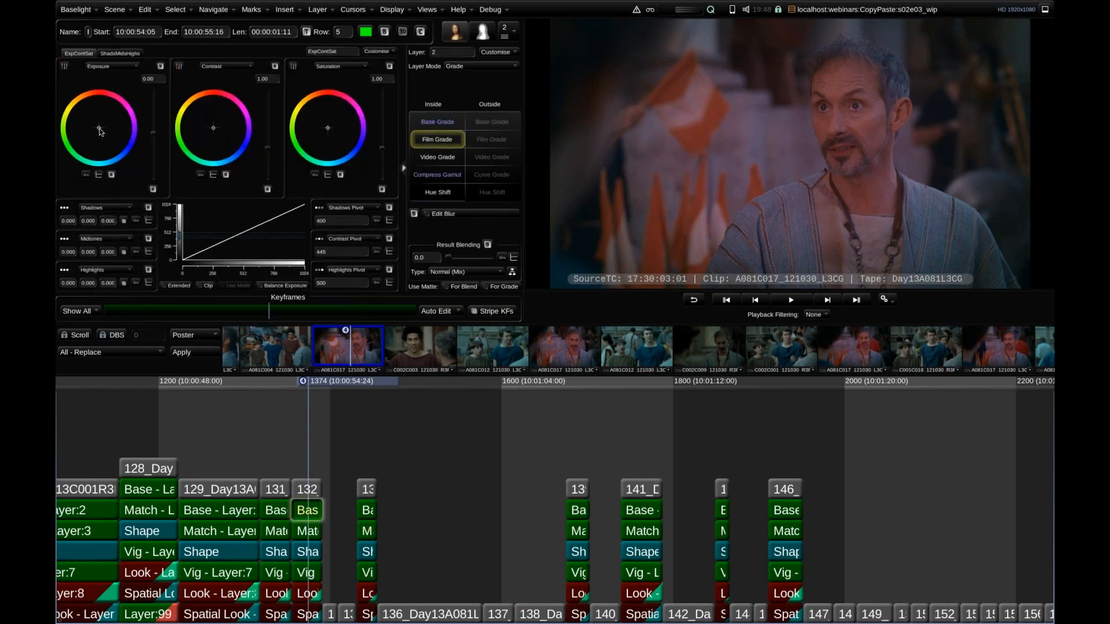
pyautogui.moveTo(98, 132); pyautogui.dragTo(95, 133)
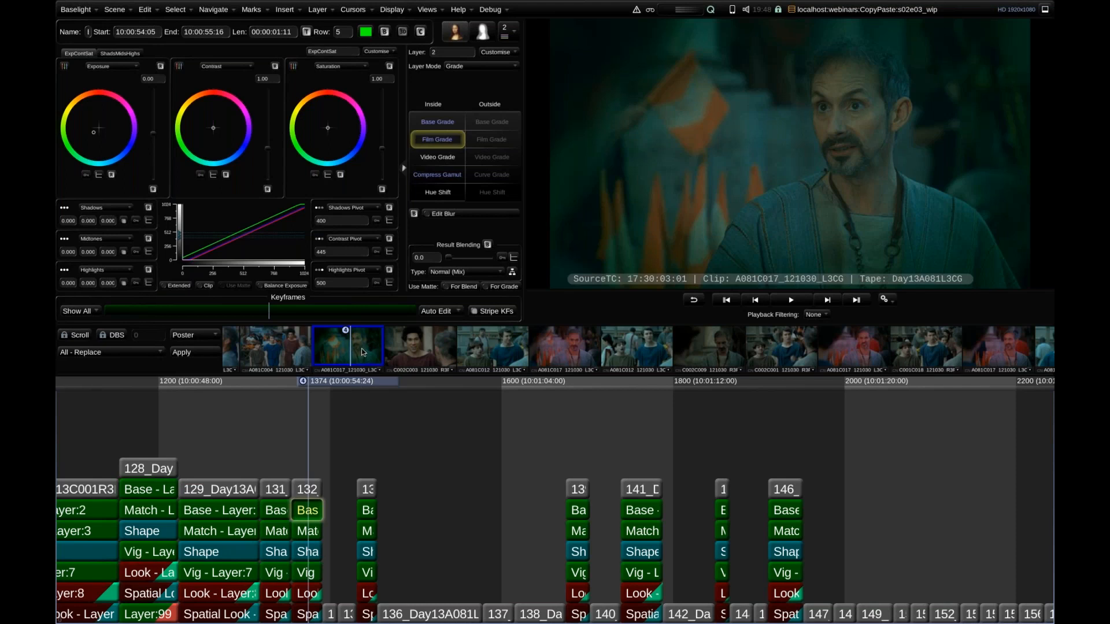
# Look through the unfiltered thumbnails and timeline for the other shots from clip A081C017_121030_L3CG.
pyautogui.scroll(-4, 760, 350)
pyautogui.scroll(2, 718, 347)
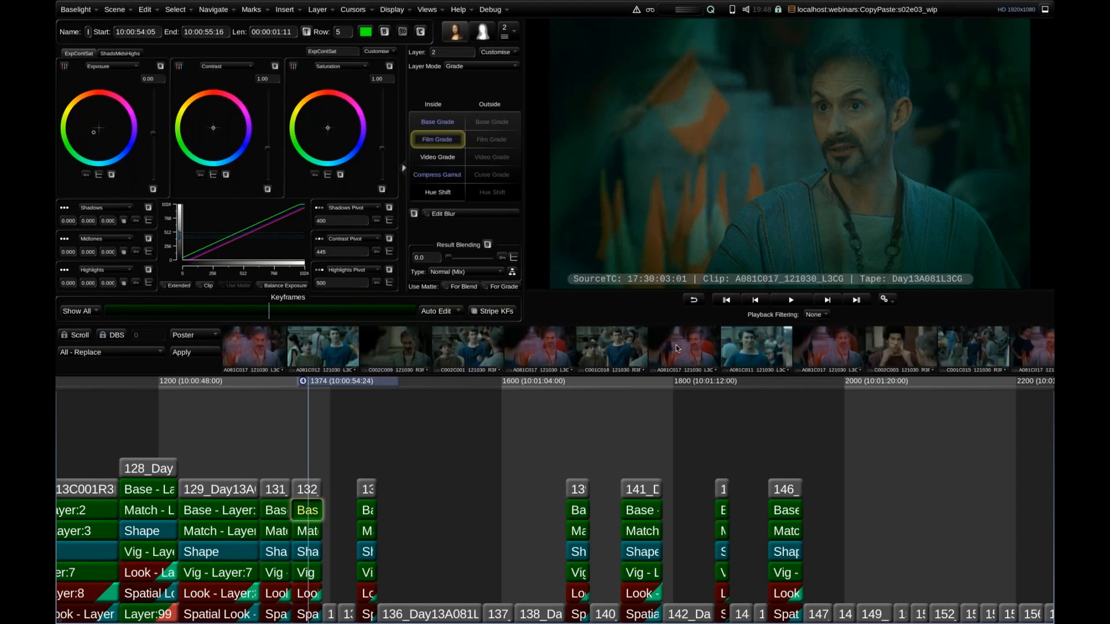
pyautogui.scroll(1, 574, 342)
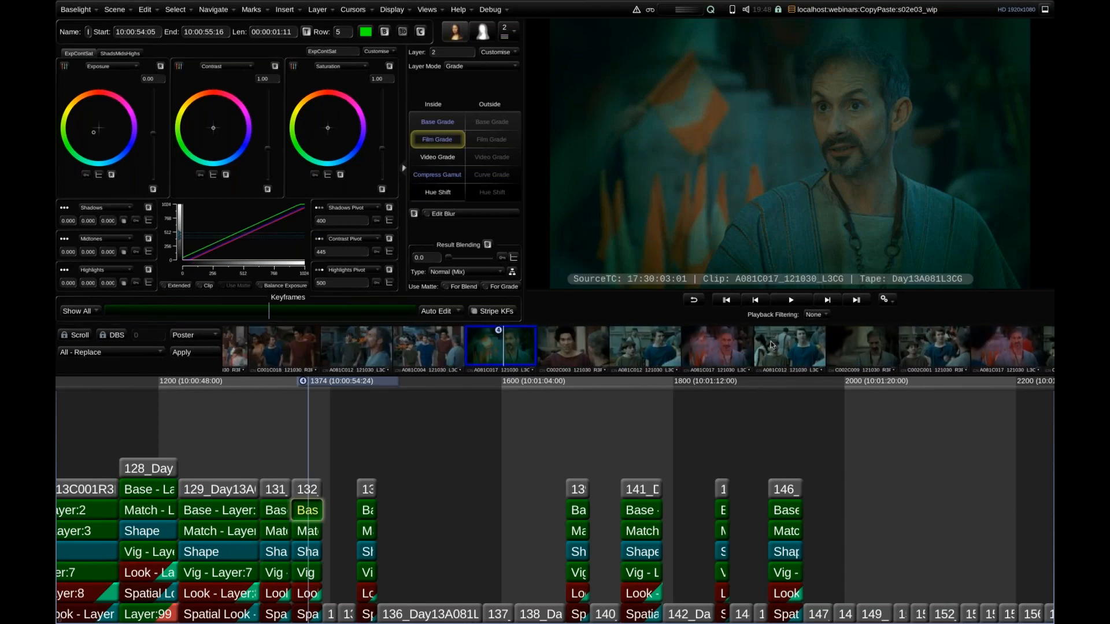
pyautogui.scroll(2, 430, 348)
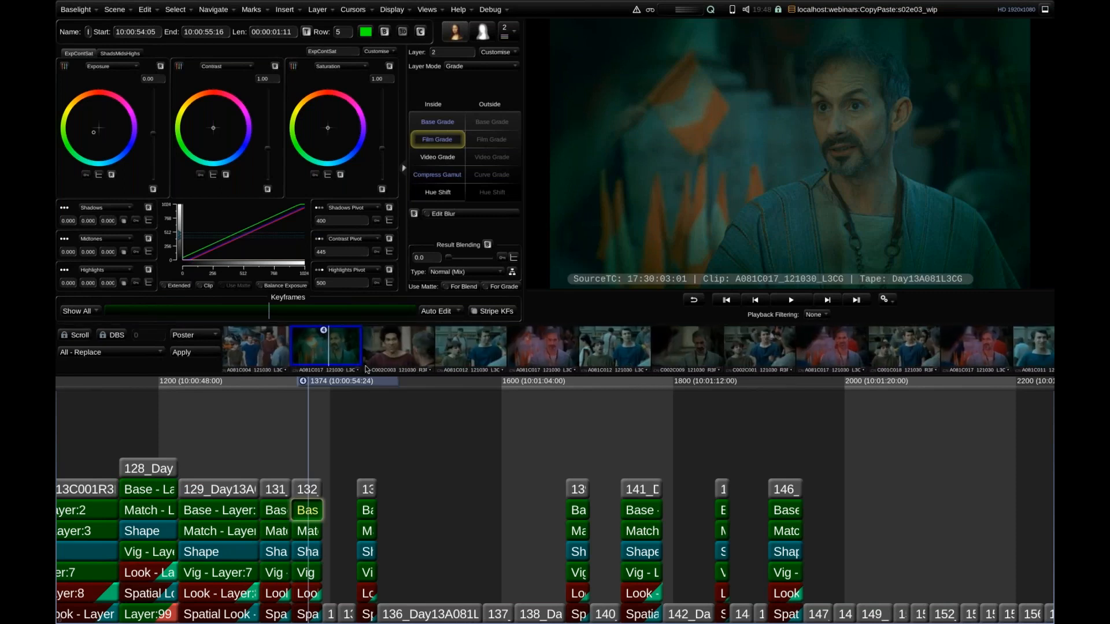
pyautogui.scroll(2, 382, 409)
pyautogui.scroll(1, 383, 408)
pyautogui.scroll(-1, 380, 409)
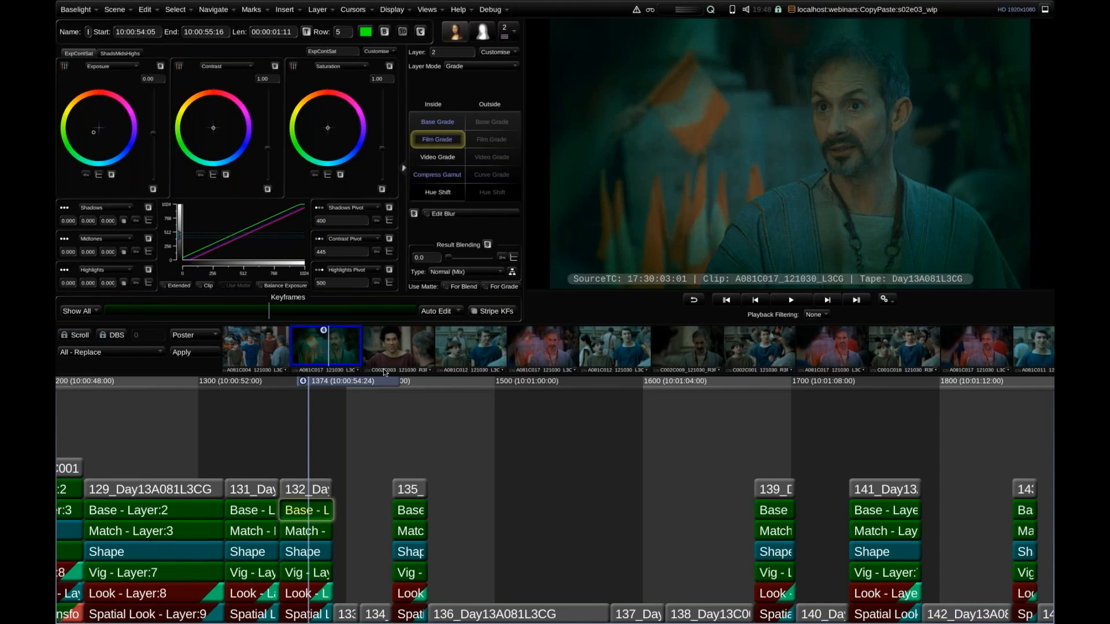
# Examine the shot-matching options of the Fast Copy/Paste preset in Multi-Paste, and close it without pasting.
pyautogui.hotkey('ctrl', 'shift', 'v')
pyautogui.click(210, 121)
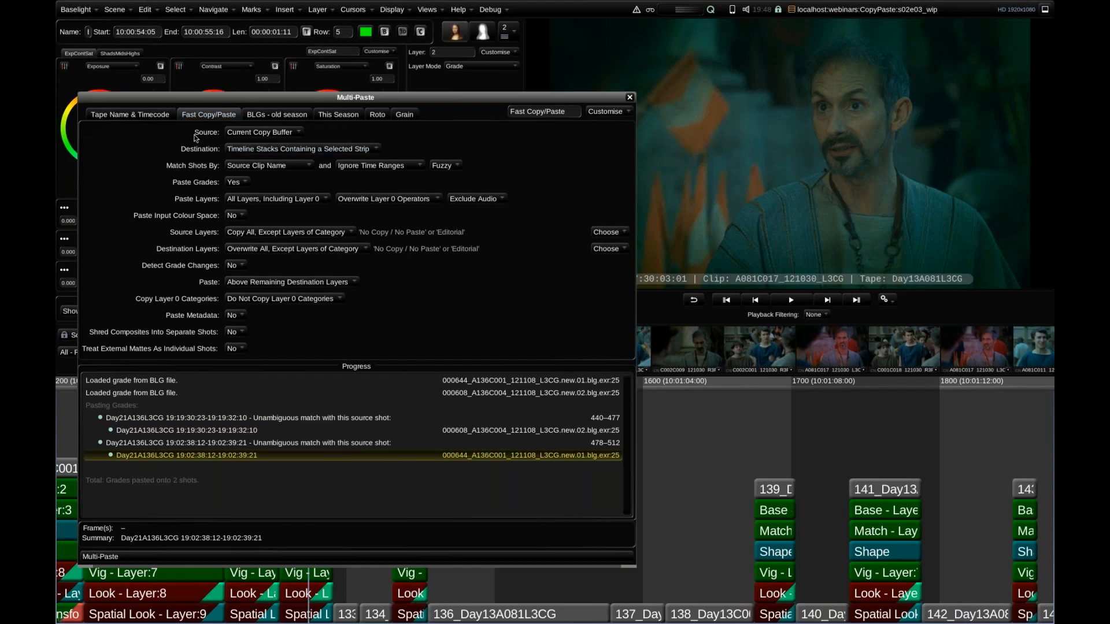
pyautogui.moveTo(269, 68); pyautogui.dragTo(278, 13)
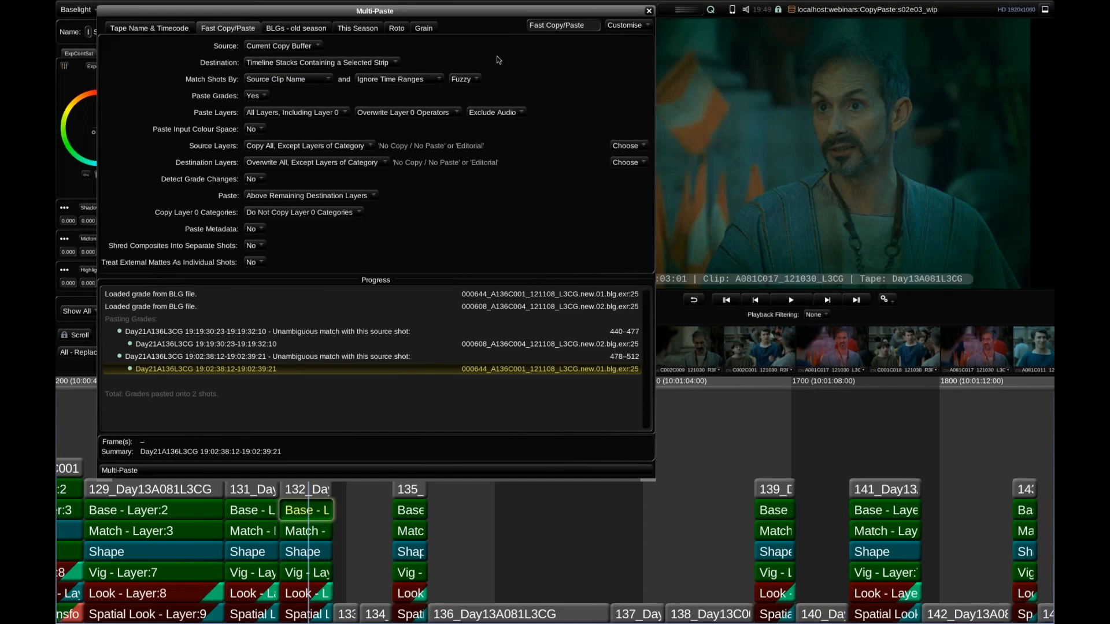
pyautogui.click(462, 79)
pyautogui.click(649, 11)
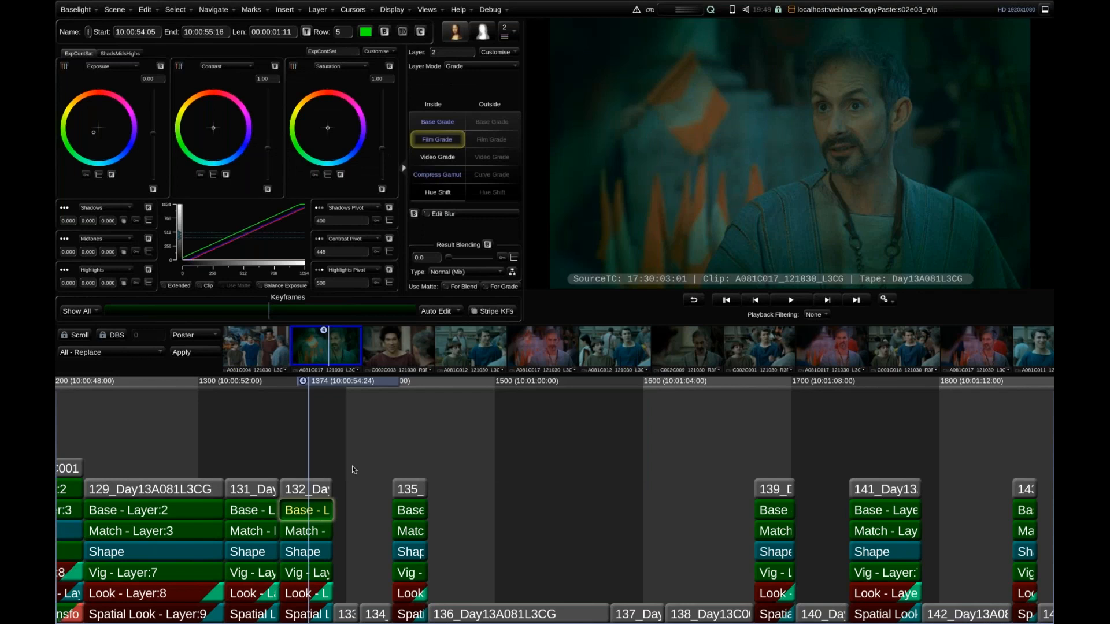
# Copy the grade of shot 132, select the timeline stacks from shot 129 to shot 135, and clear the selection.
pyautogui.click(380, 445)
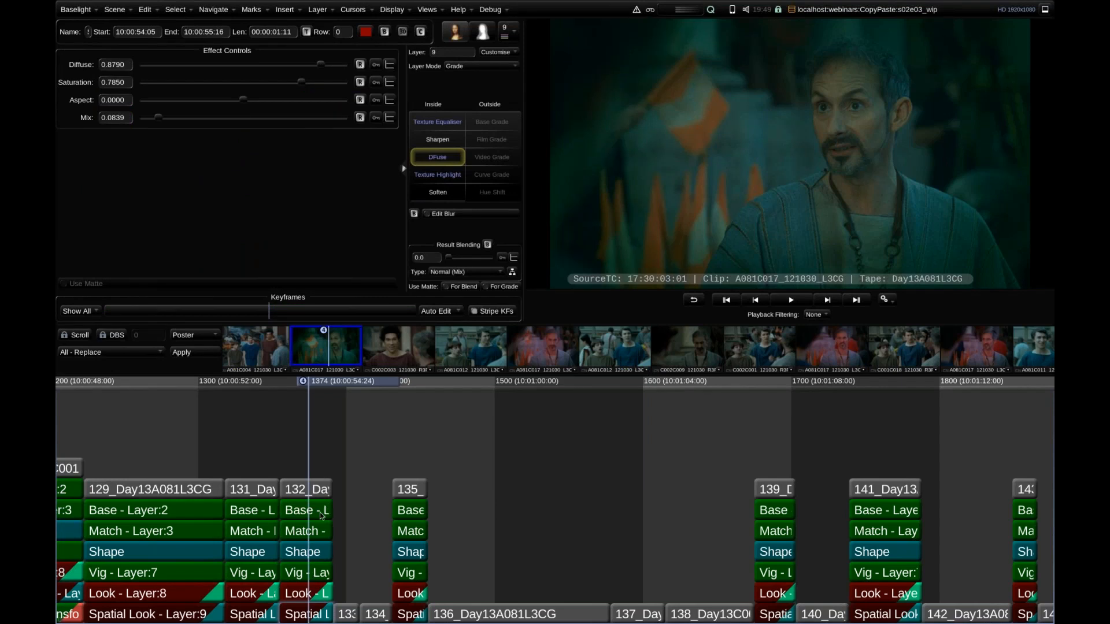
pyautogui.scroll(6, 359, 437)
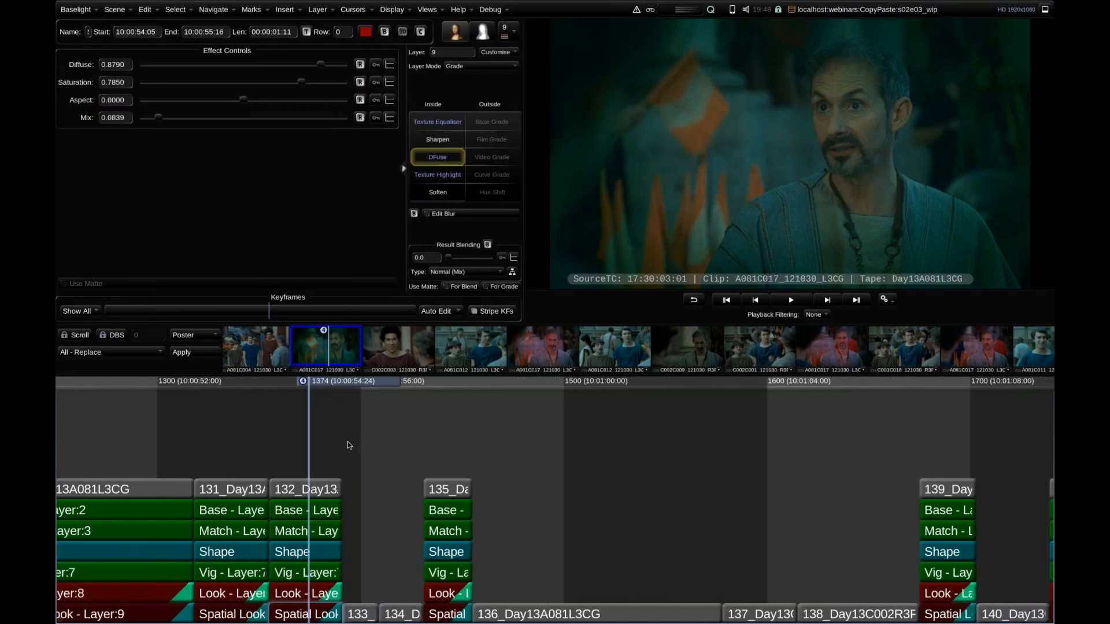
pyautogui.scroll(-5, 349, 442)
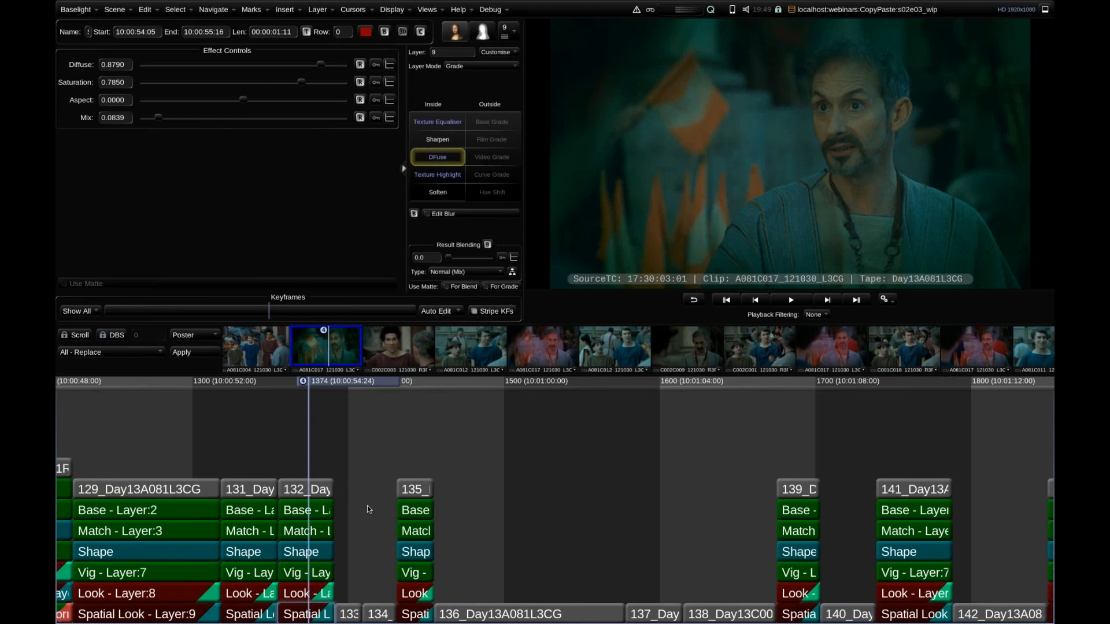
pyautogui.hotkey('ctrl', 'c')
pyautogui.click(294, 607)
pyautogui.click(341, 473)
pyautogui.moveTo(179, 437); pyautogui.dragTo(414, 623)
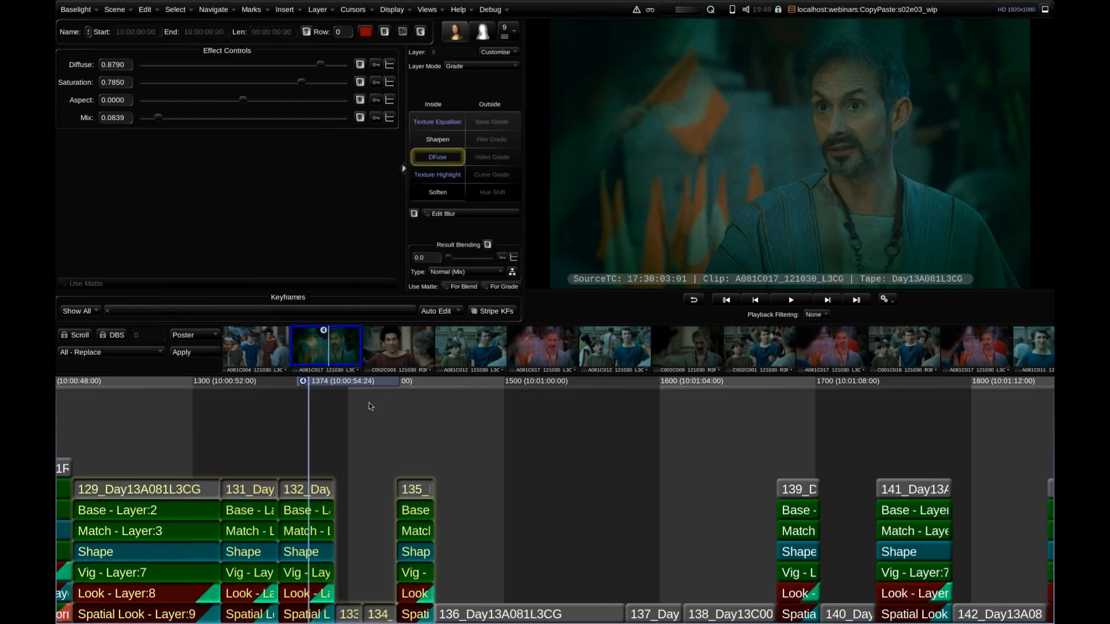
pyautogui.click(356, 419)
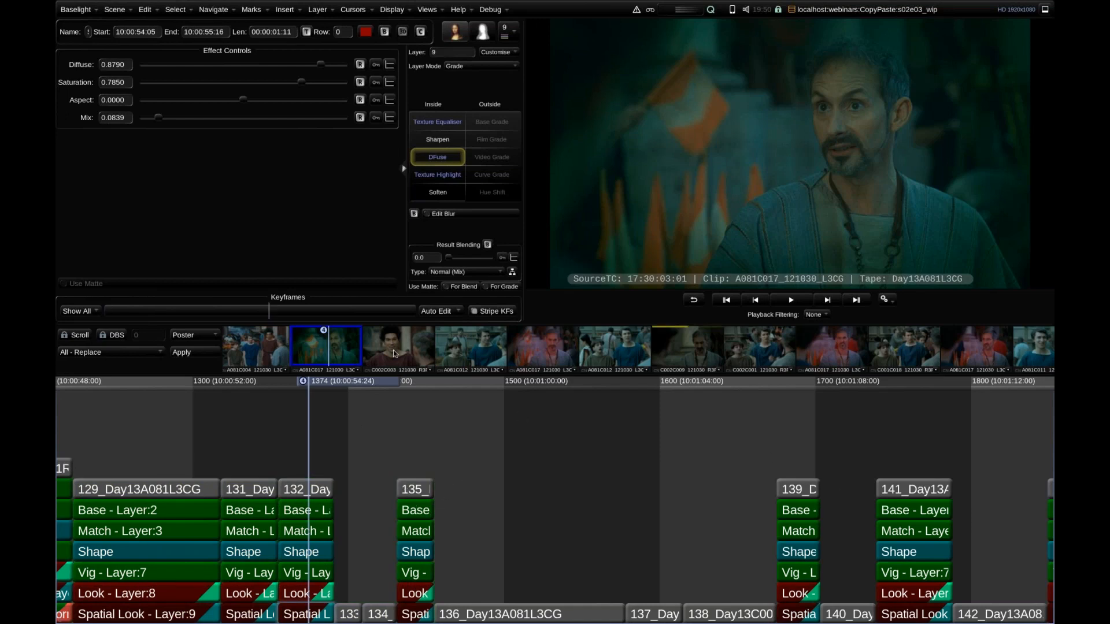
# Select and deselect the Match layer of shot 132, and select the shot's layer 0 sequence strip.
pyautogui.click(293, 619)
pyautogui.click(298, 532)
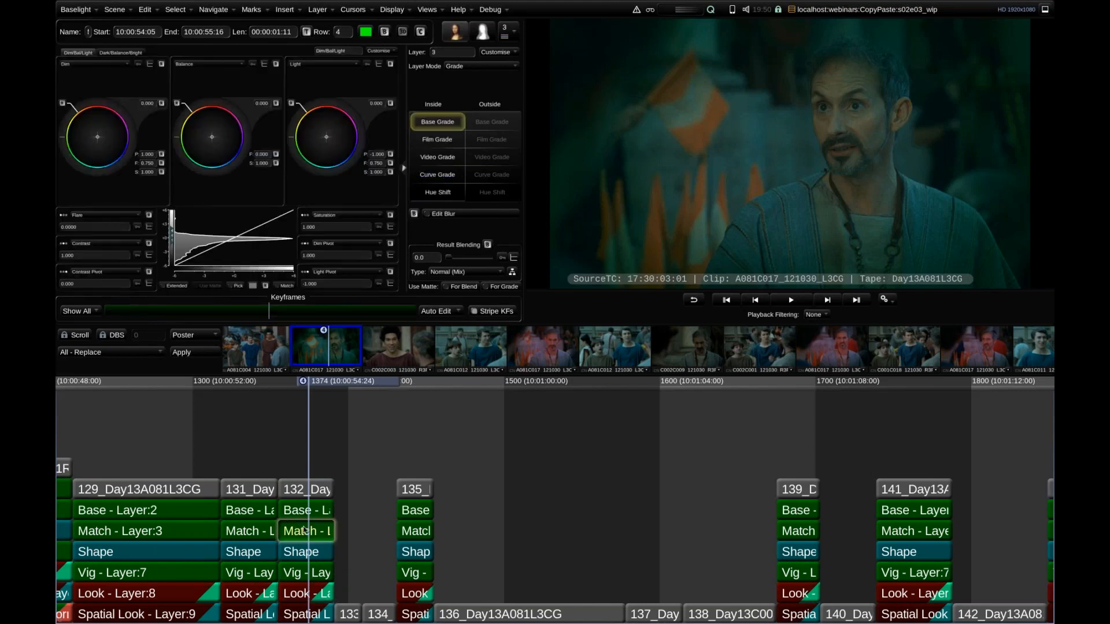
pyautogui.click(305, 530)
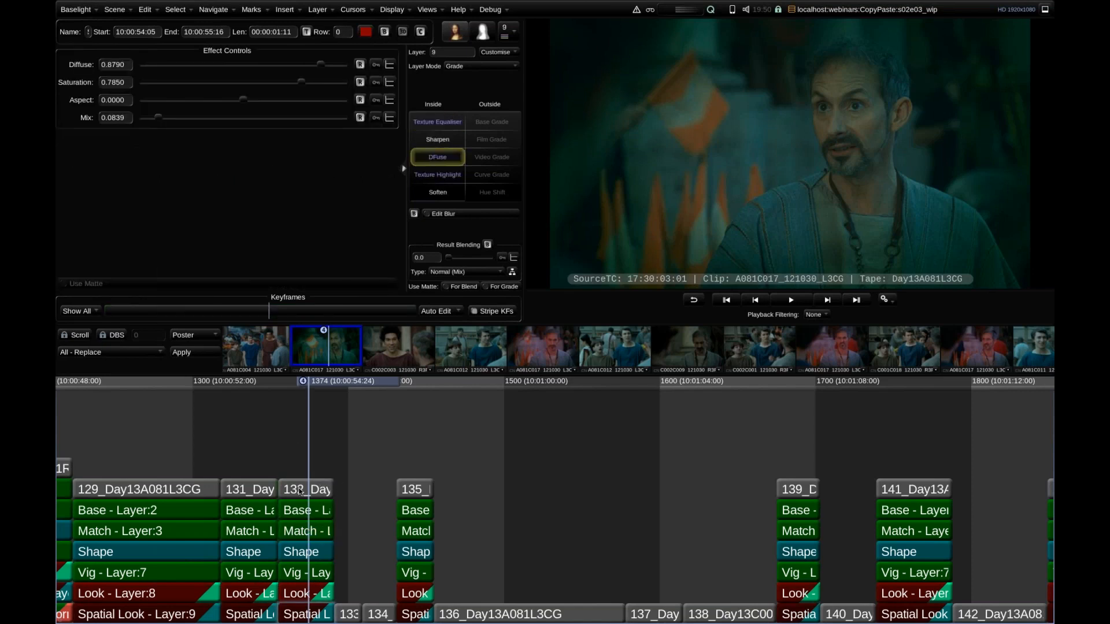
pyautogui.click(301, 490)
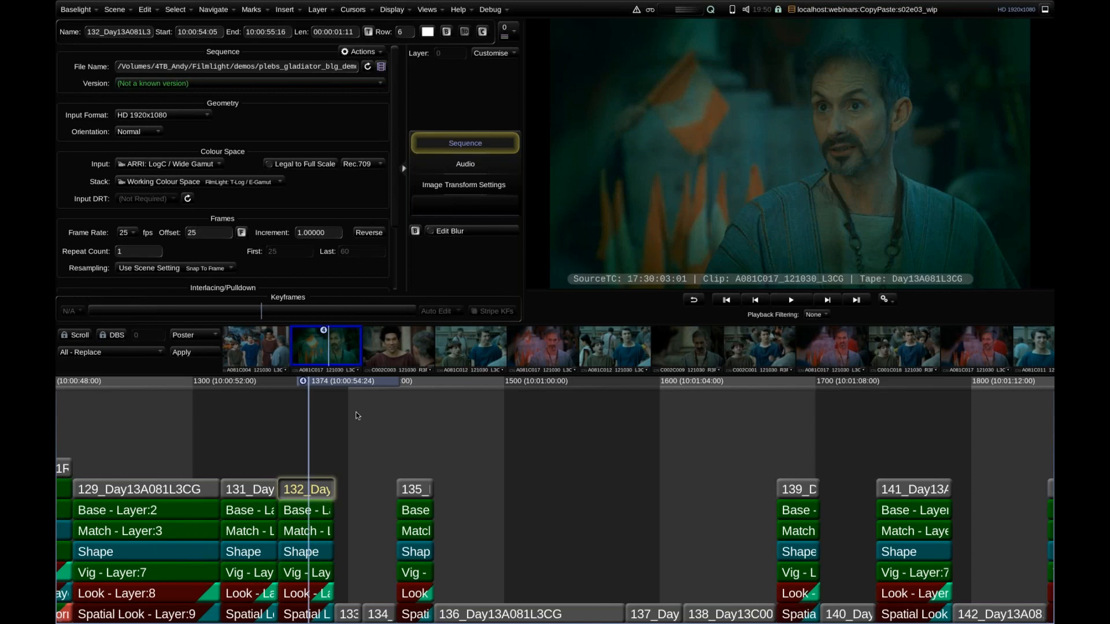
# Select all the timeline stacks and multi-paste shot 132's copied grade onto the shots from the same source clip.
pyautogui.click(301, 530)
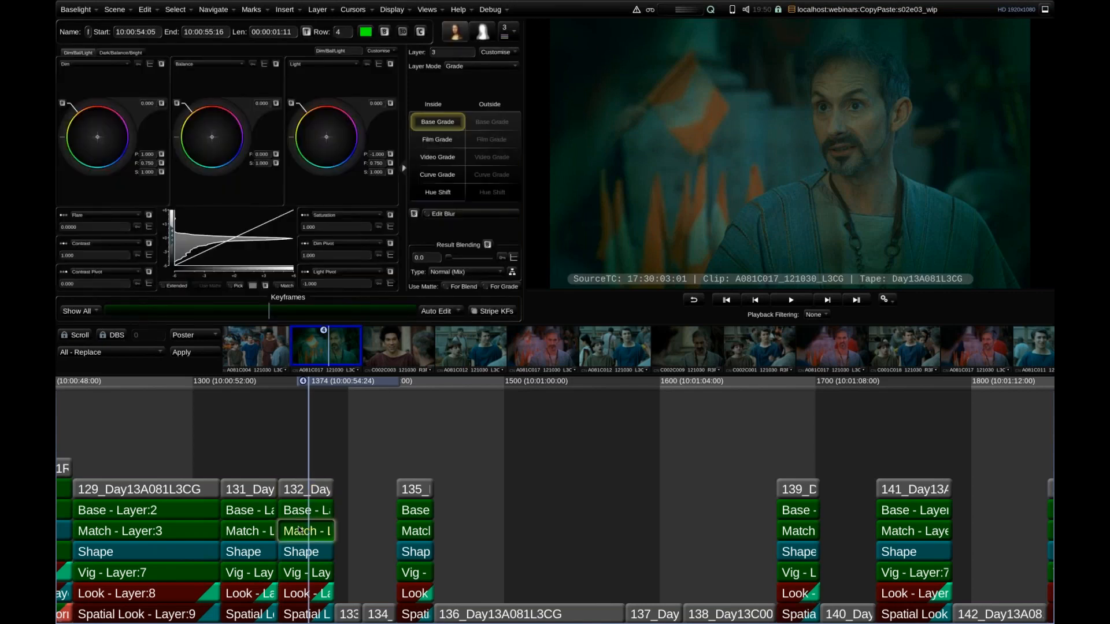
pyautogui.doubleClick(300, 533)
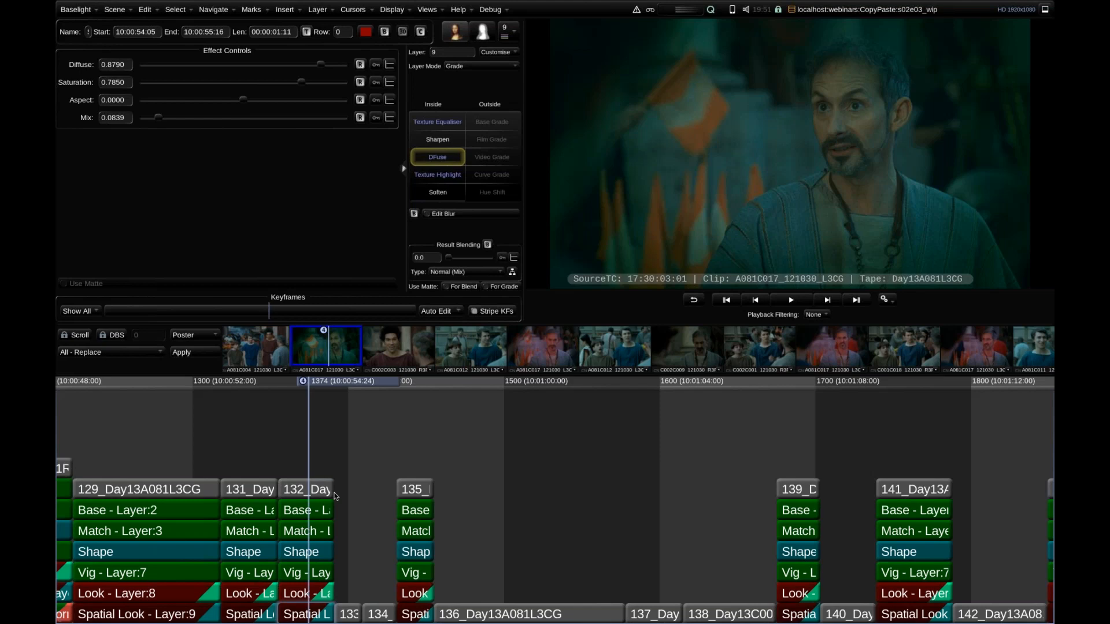
pyautogui.hotkey('ctrl', 'a')
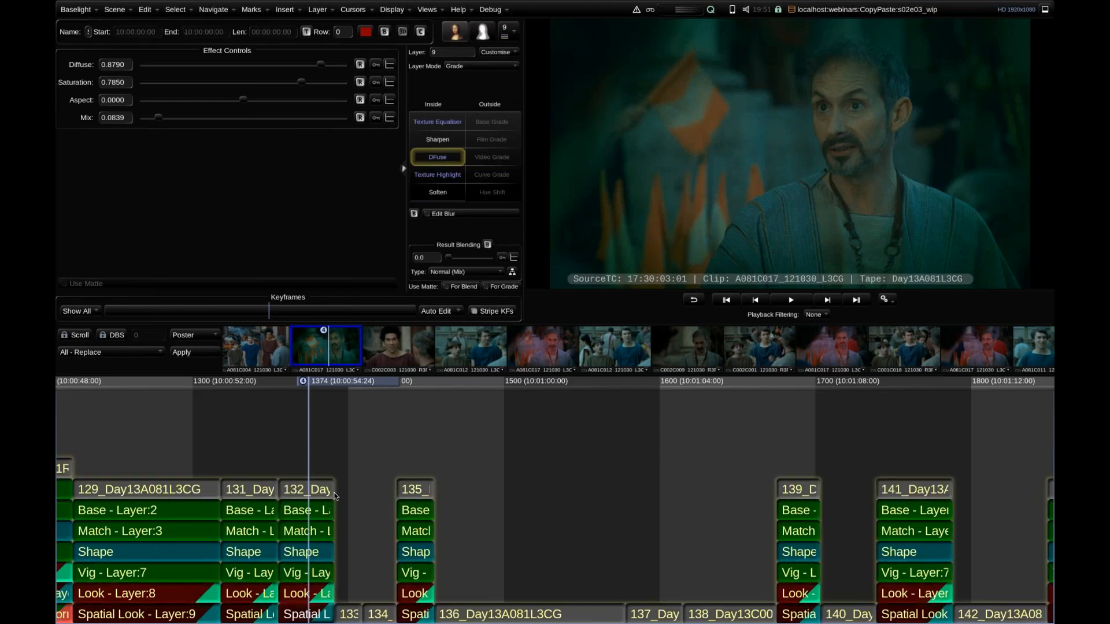
pyautogui.hotkey('ctrl', 'v')
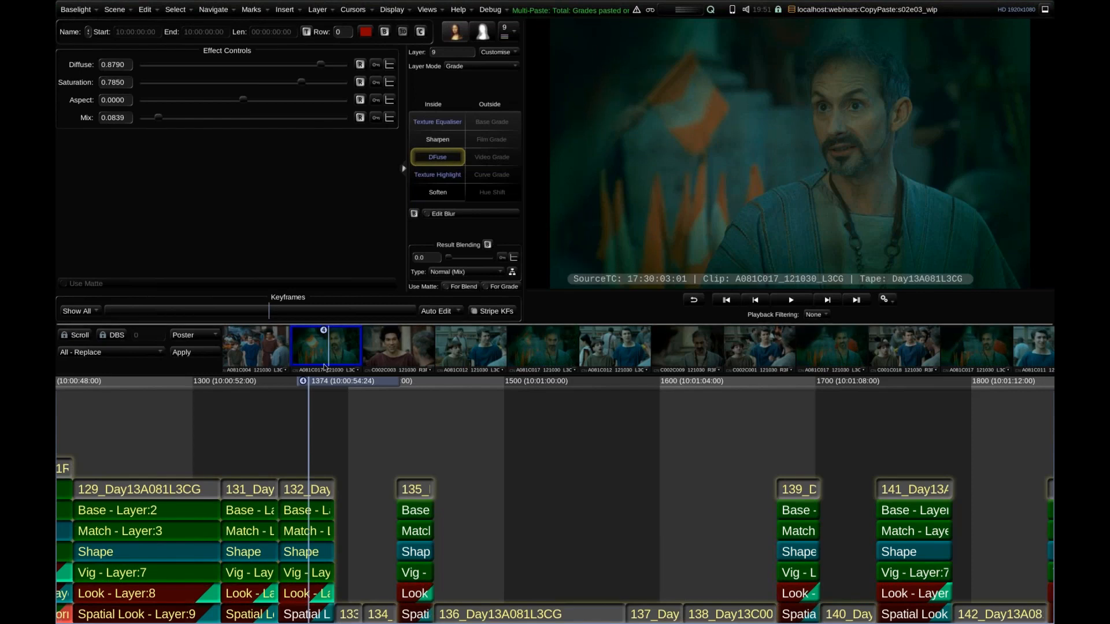
# On shot 139, shift the Base layer's Film Grade exposure balance toward blue and copy the shot's stack.
pyautogui.click(349, 399)
pyautogui.moveTo(339, 386); pyautogui.dragTo(801, 405)
pyautogui.scroll(-6, 673, 347)
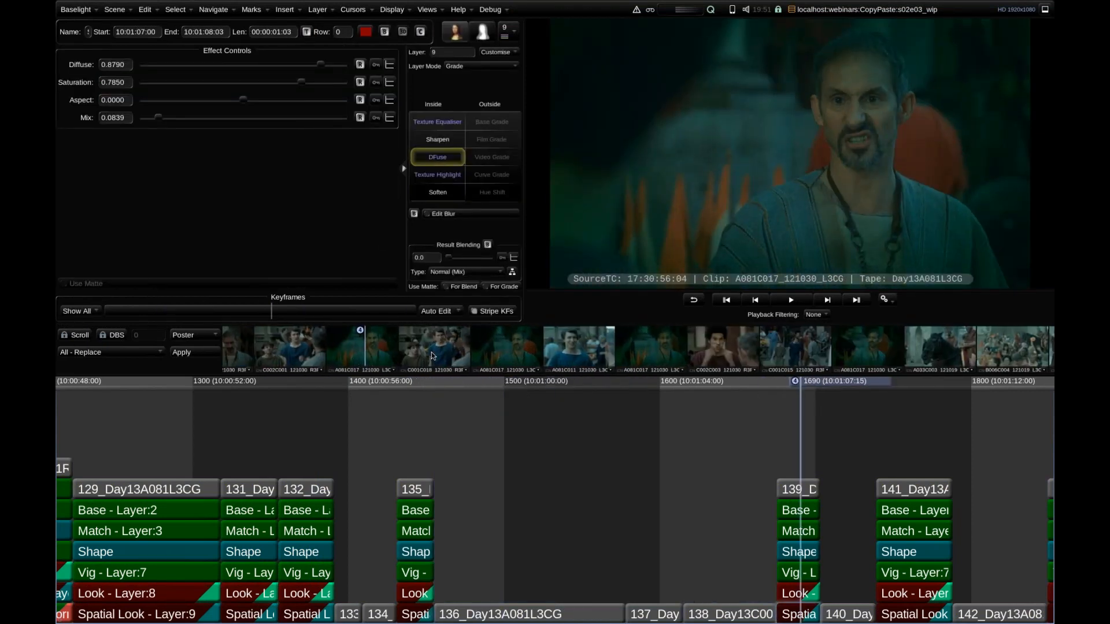
pyautogui.click(790, 510)
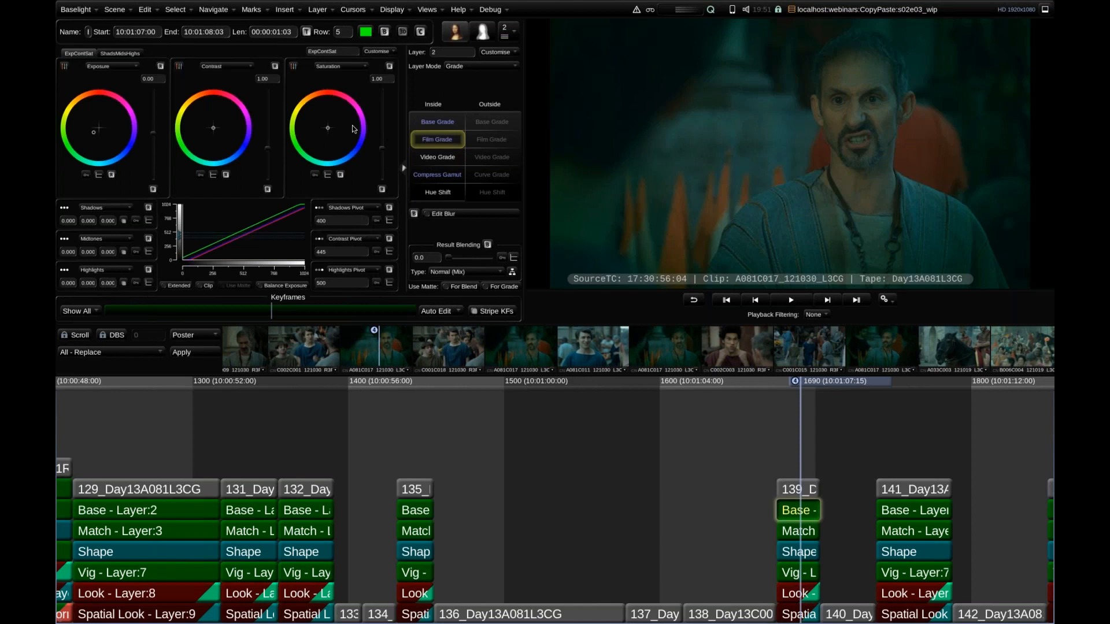
pyautogui.moveTo(95, 132); pyautogui.dragTo(103, 129)
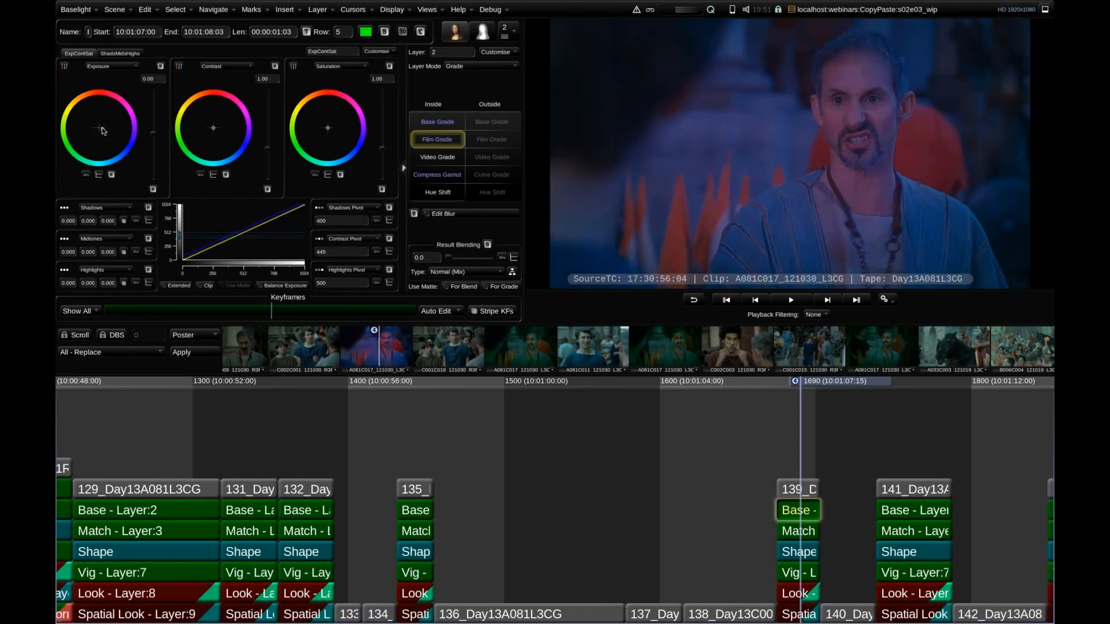
pyautogui.click(722, 396)
pyautogui.hotkey('ctrl', 'c')
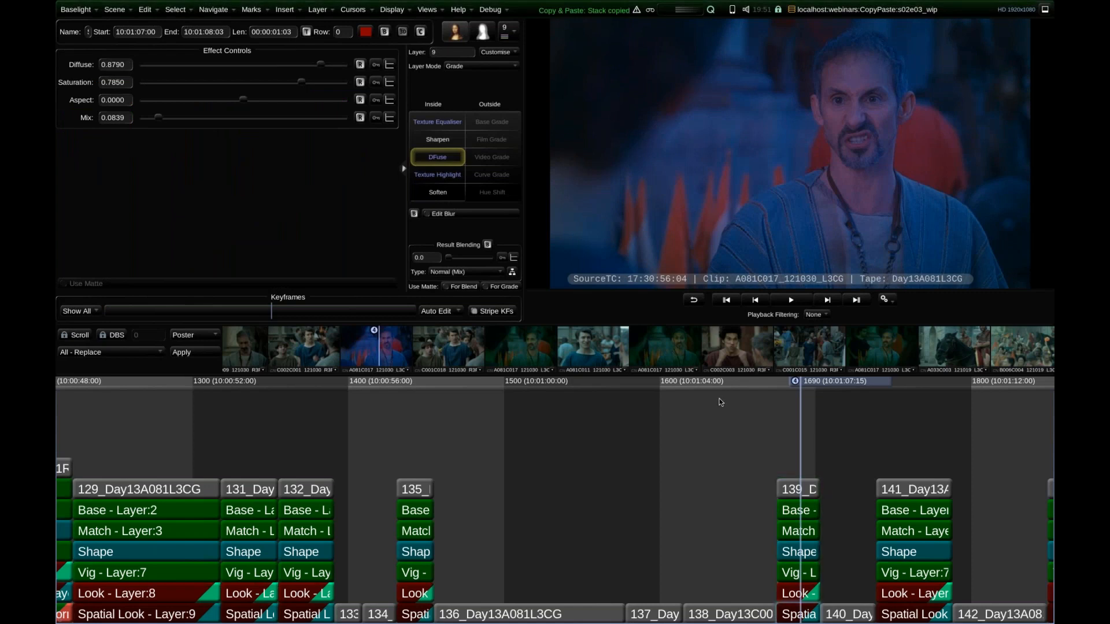
# Select every timeline stack from shot 139 onward, check how far the selection reaches, and clear it.
pyautogui.hscroll(5, 569, 410)
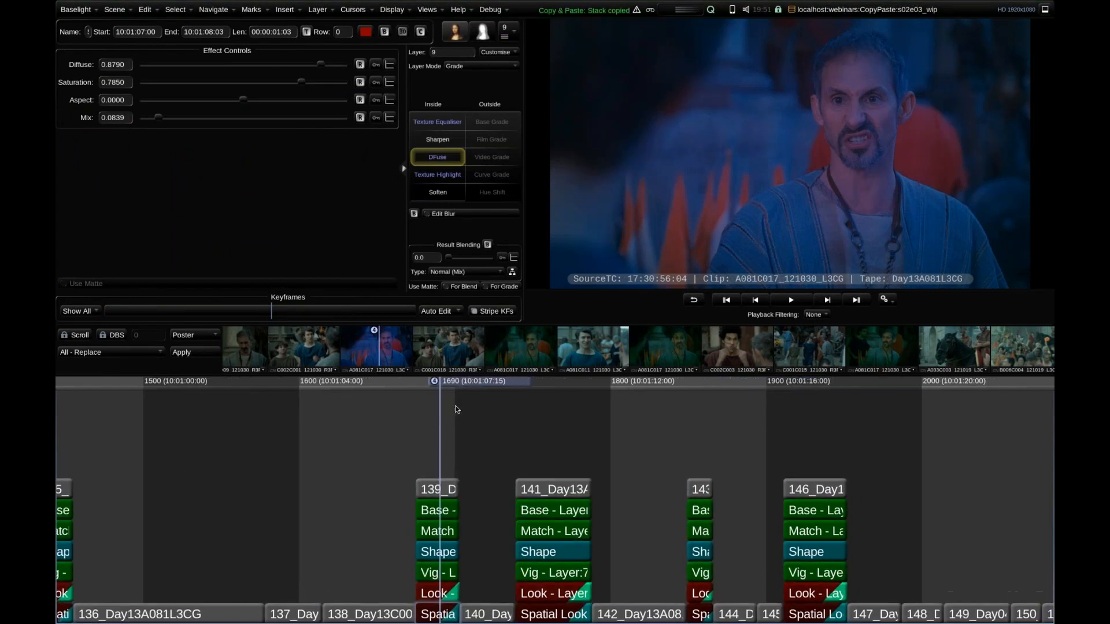
pyautogui.hotkey('ctrl', 'r')
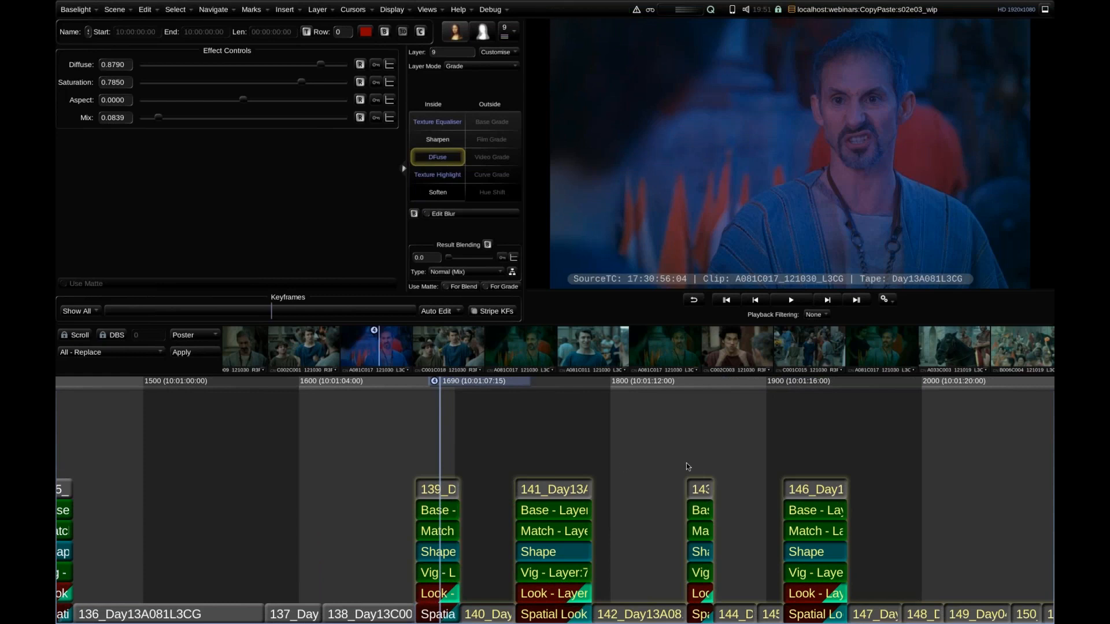
pyautogui.scroll(-2, 484, 431)
pyautogui.scroll(-6, 485, 430)
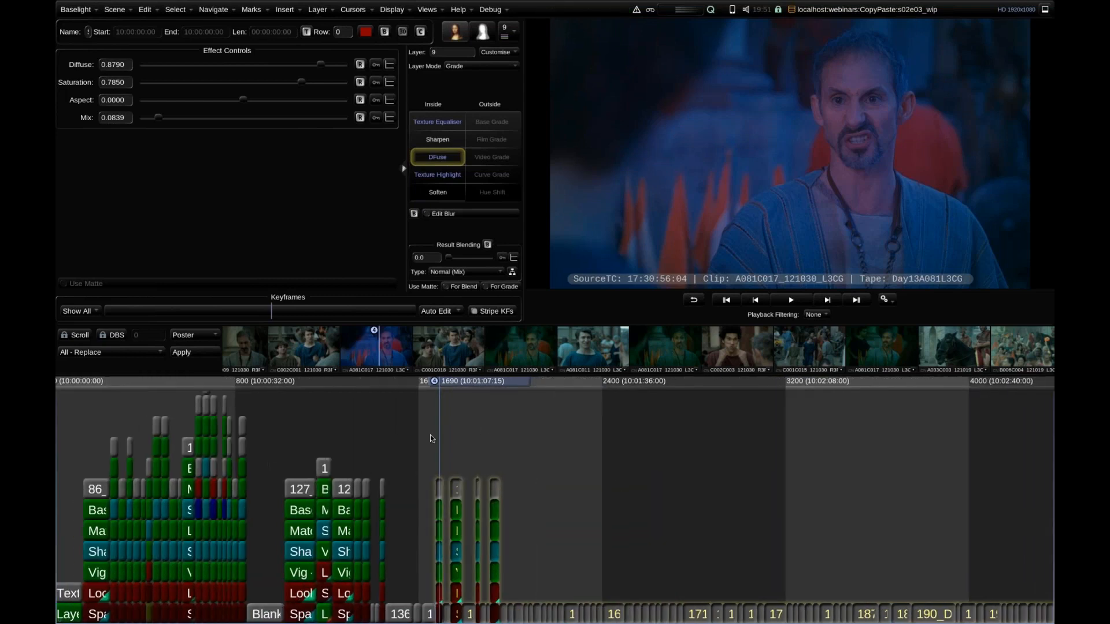
pyautogui.click(560, 436)
pyautogui.scroll(8, 463, 447)
pyautogui.scroll(3, 494, 435)
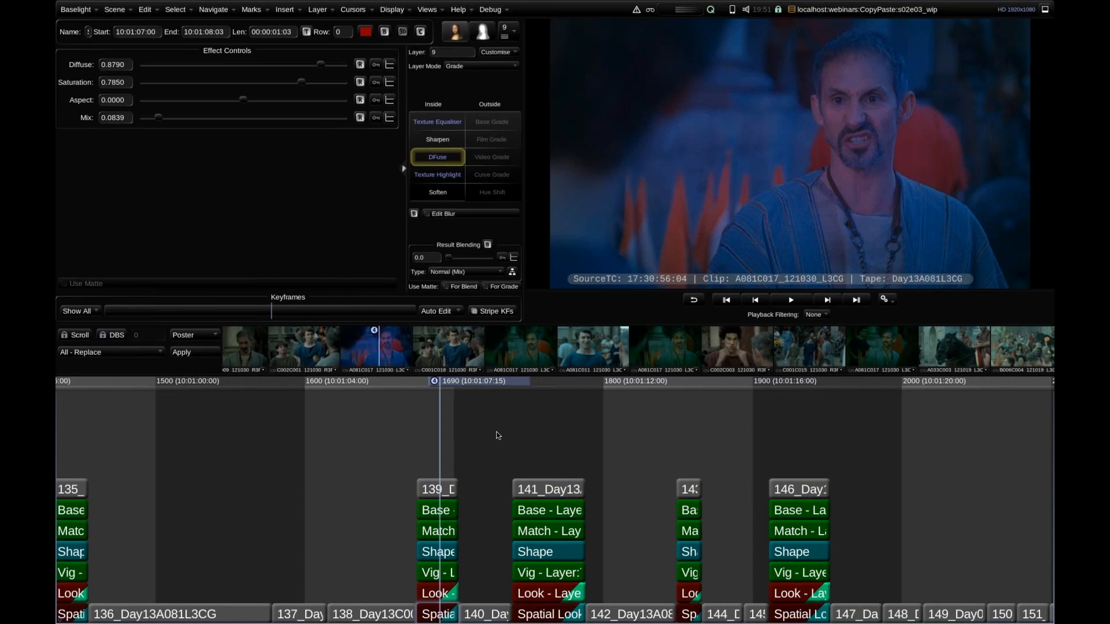
# Copy shot 139's stack again, multi-paste it onto the matching shots from shot 139 onward, and clear the selection.
pyautogui.scroll(-2, 489, 436)
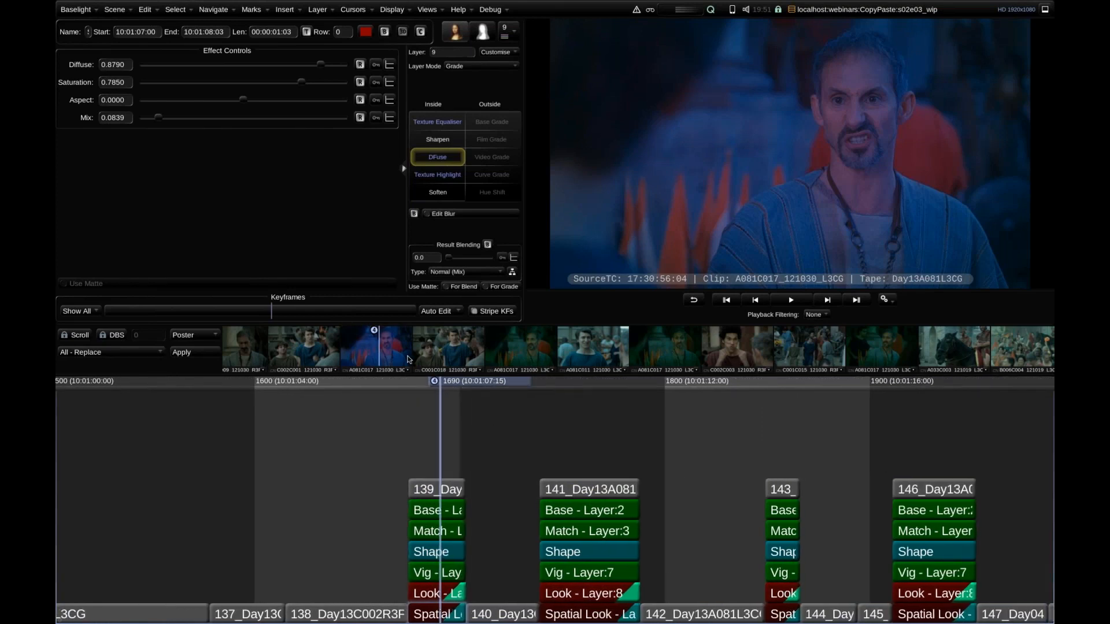
pyautogui.scroll(4, 409, 341)
pyautogui.scroll(2, 410, 341)
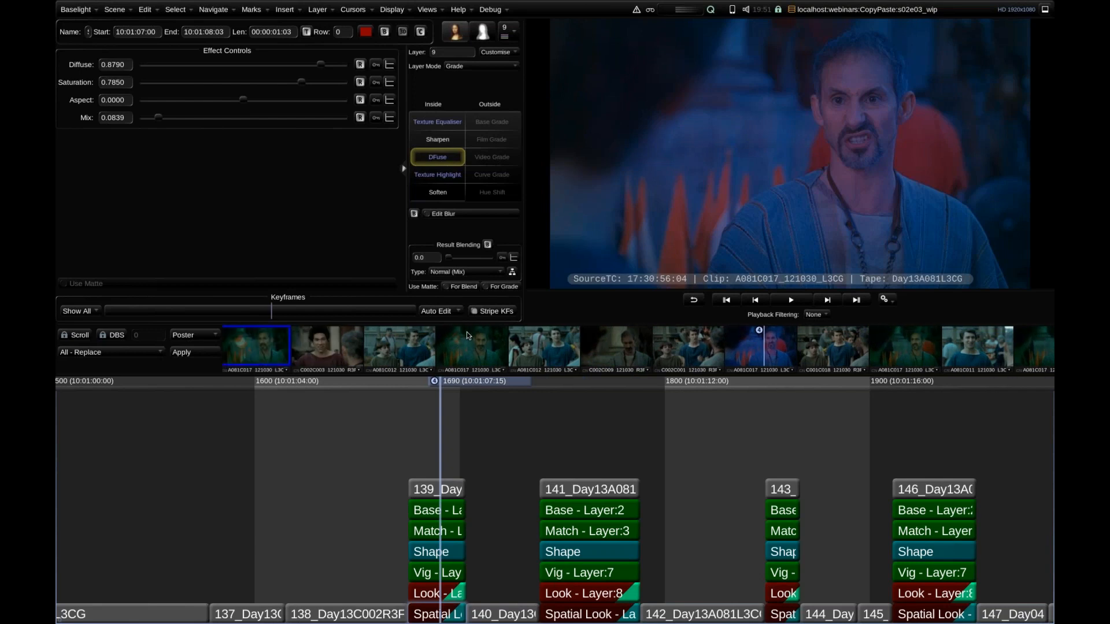
pyautogui.scroll(-6, 706, 332)
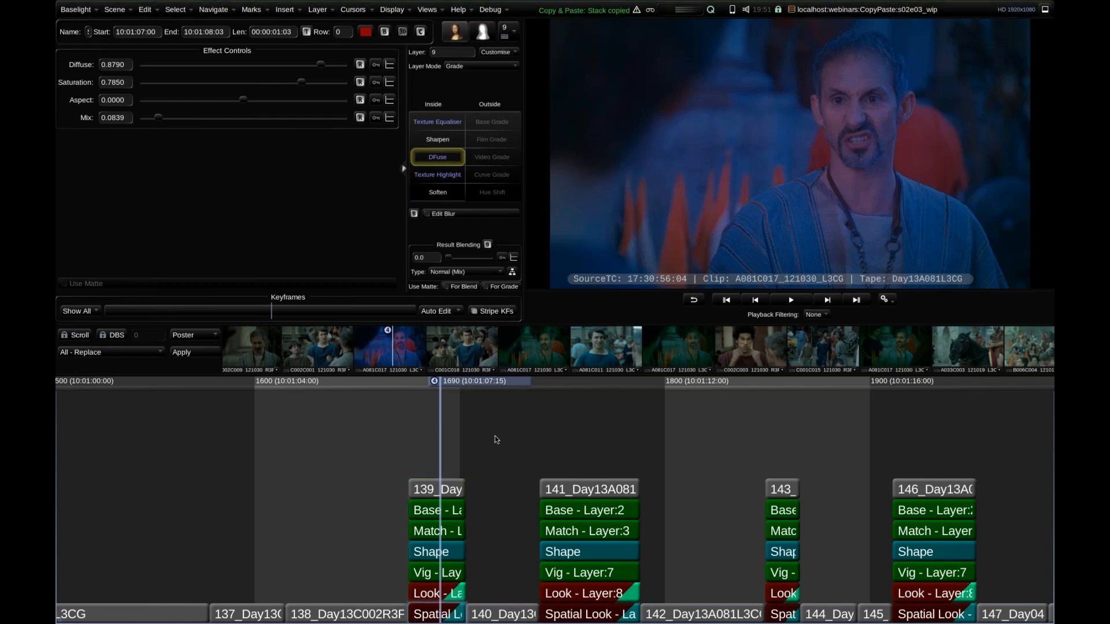
pyautogui.hotkey('ctrl', 'c')
pyautogui.hotkey('ctrl', 'shift', 'v')
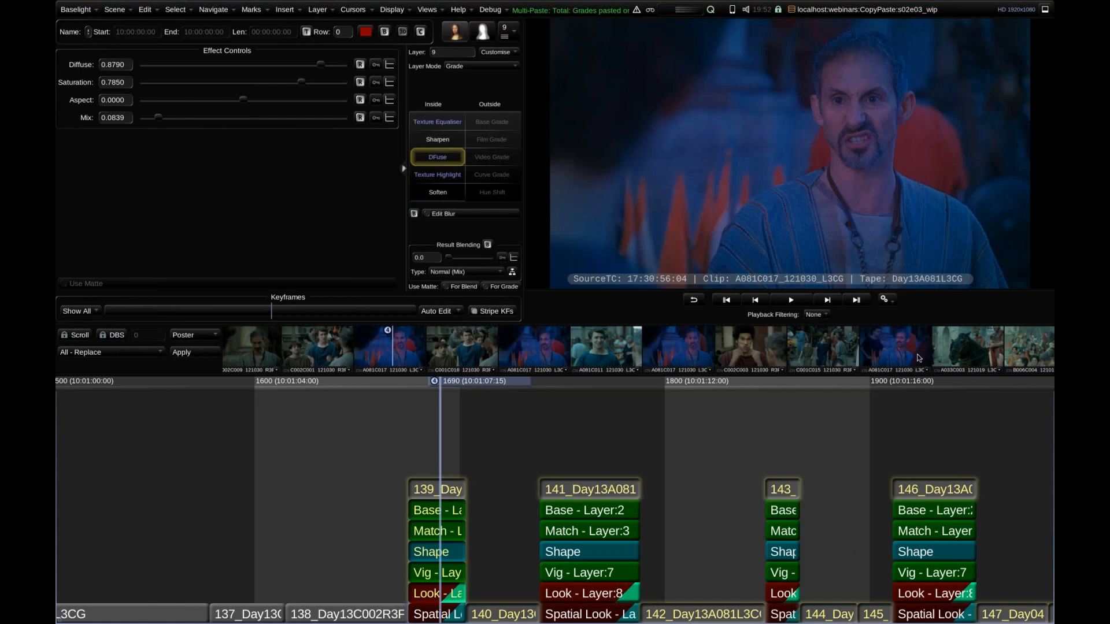
pyautogui.scroll(-5, 650, 331)
pyautogui.scroll(5, 650, 331)
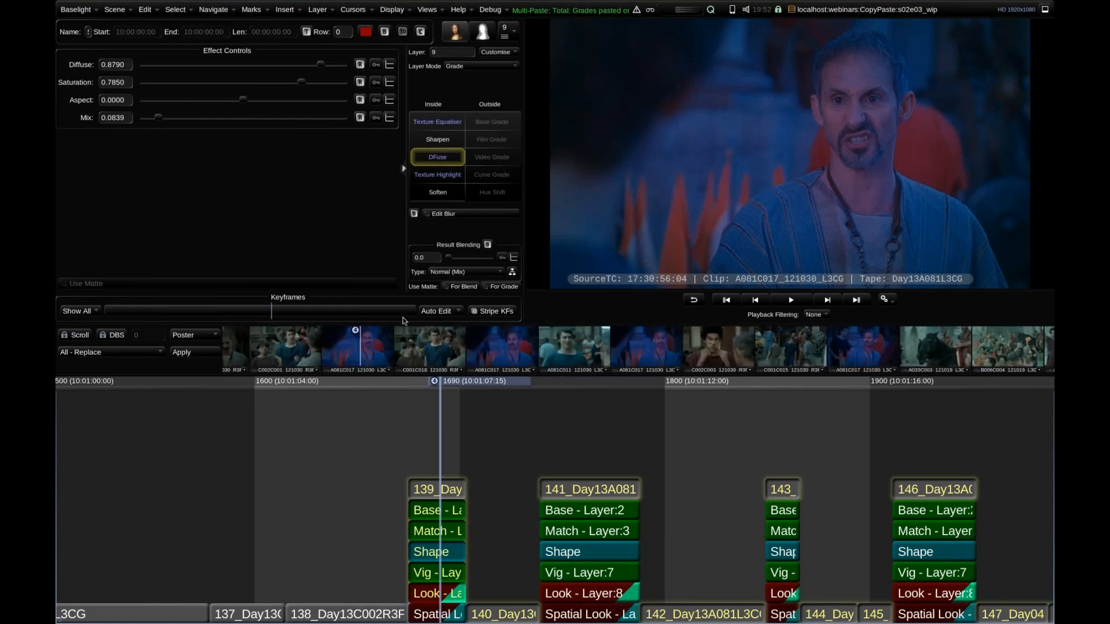
pyautogui.click(465, 438)
pyautogui.moveTo(461, 384); pyautogui.dragTo(463, 384)
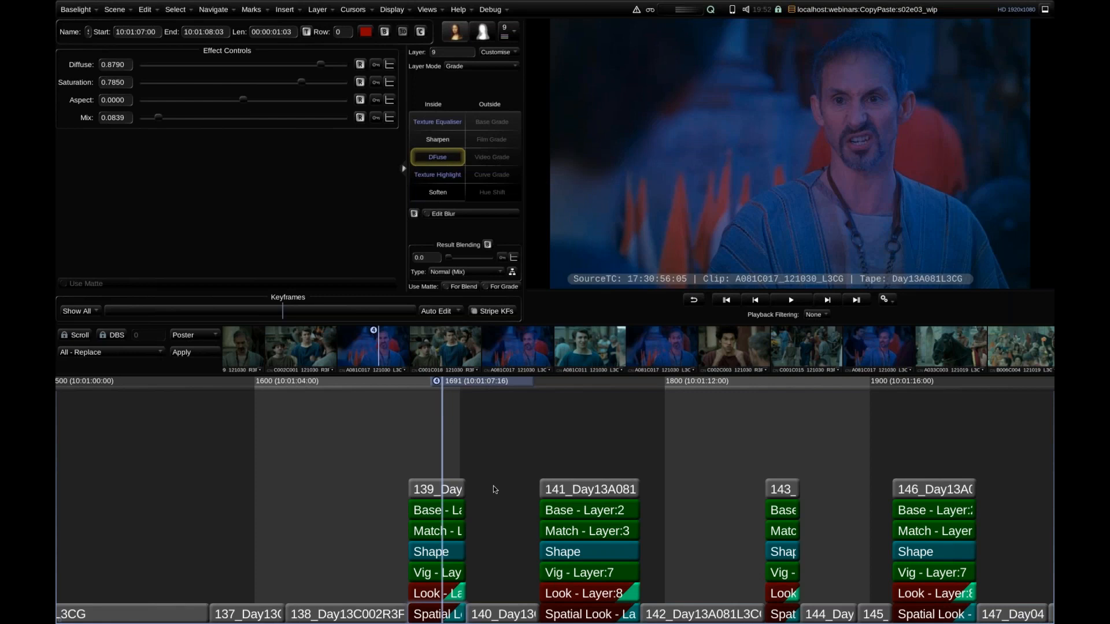
# Try a box selection from shot 138 to shot 142, and a selection of all stacks from shot 139 onward, clearing each.
pyautogui.moveTo(692, 417); pyautogui.dragTo(372, 595)
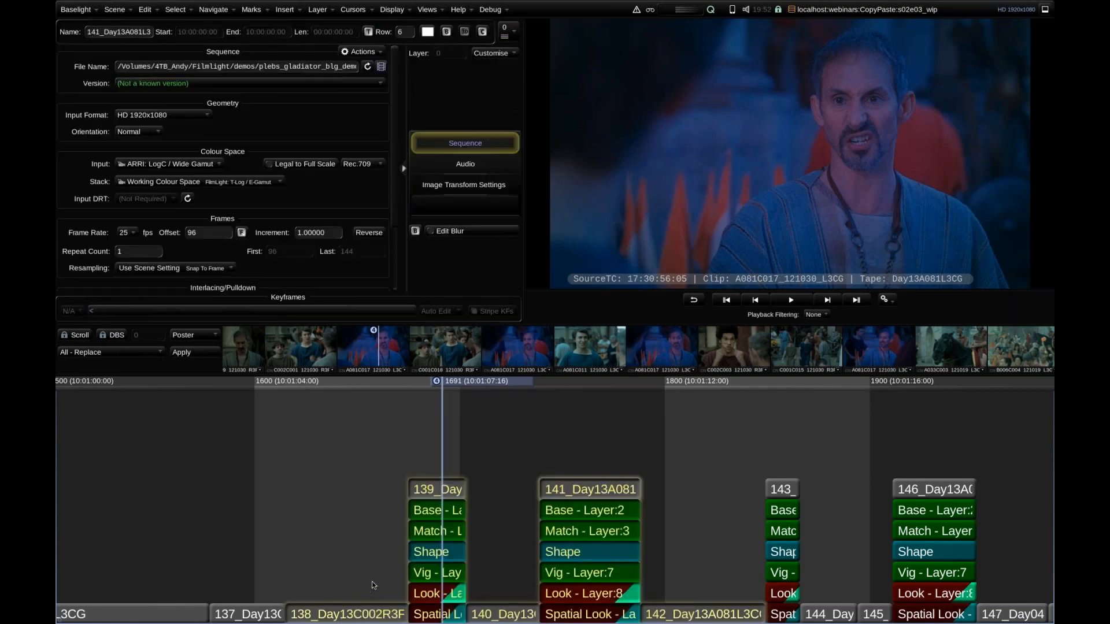
pyautogui.click(813, 455)
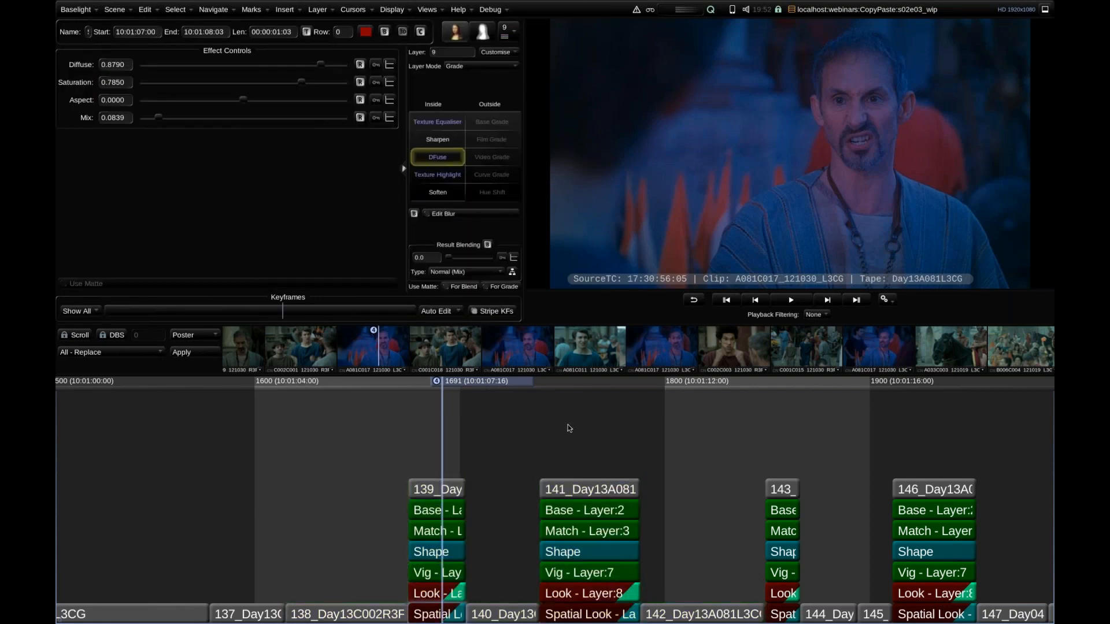
pyautogui.hotkey('ctrl', 'r')
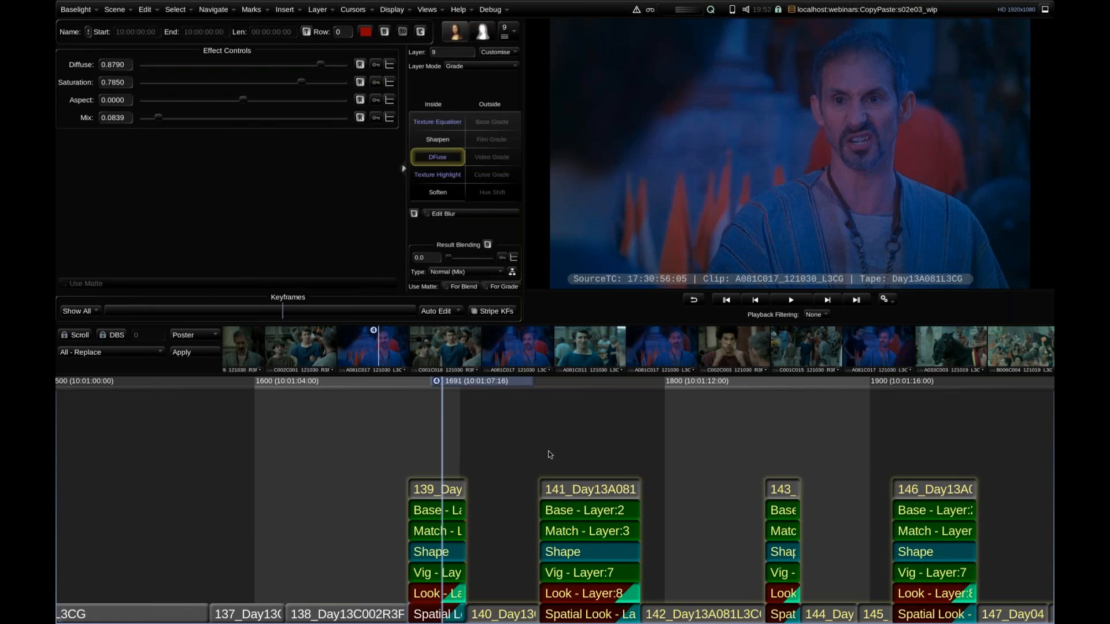
pyautogui.click(550, 454)
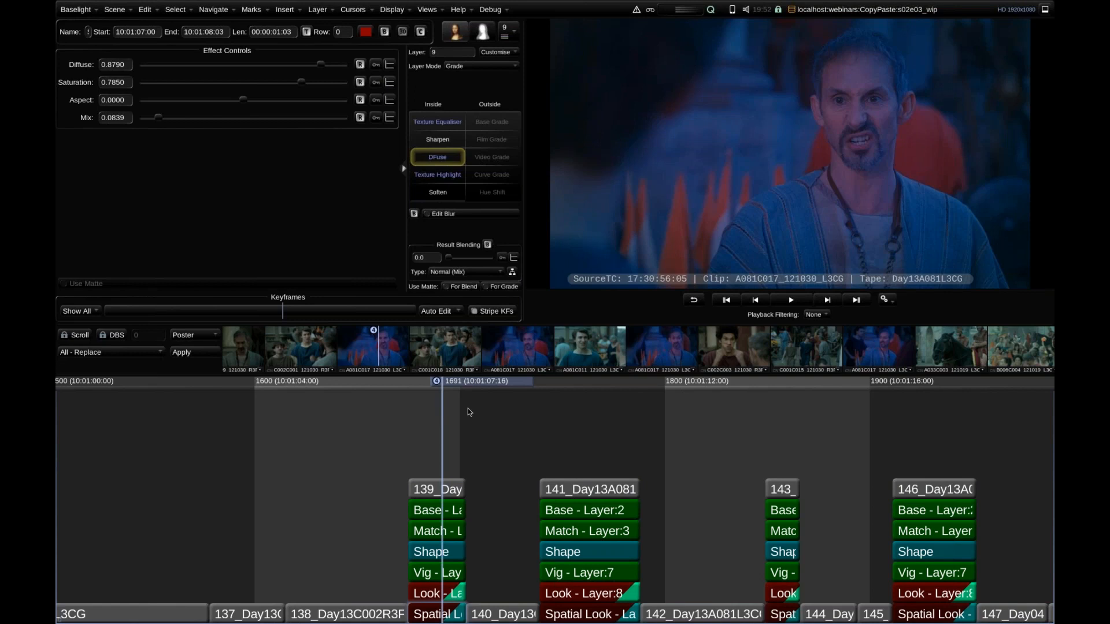
# Open the Shots view and move its window slightly lower.
pyautogui.scroll(-10, 441, 467)
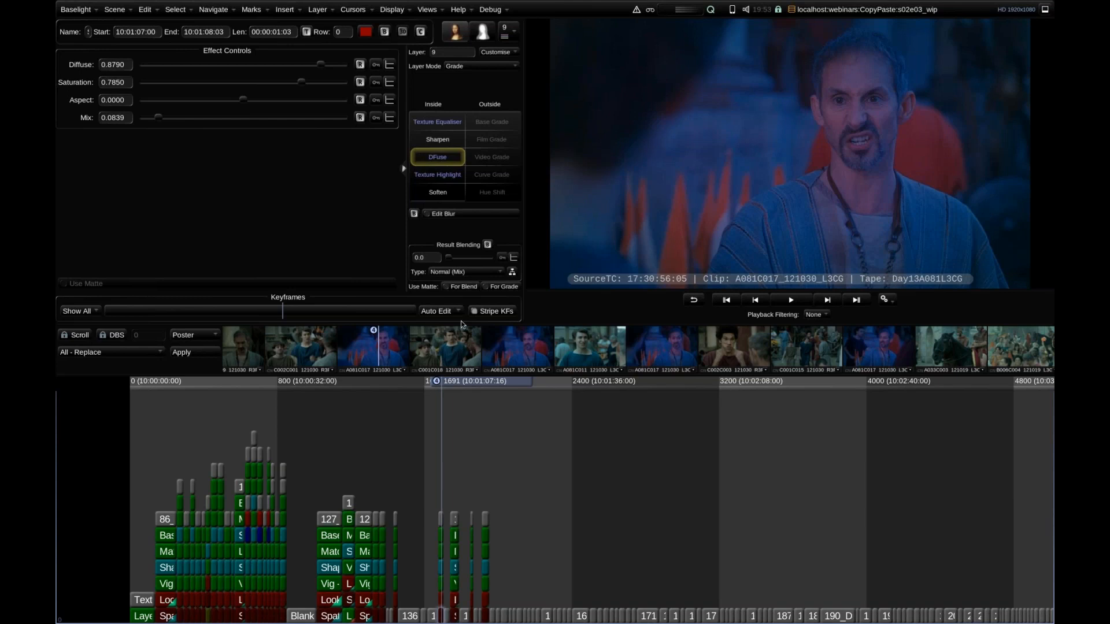
pyautogui.moveTo(702, 356); pyautogui.dragTo(652, 365)
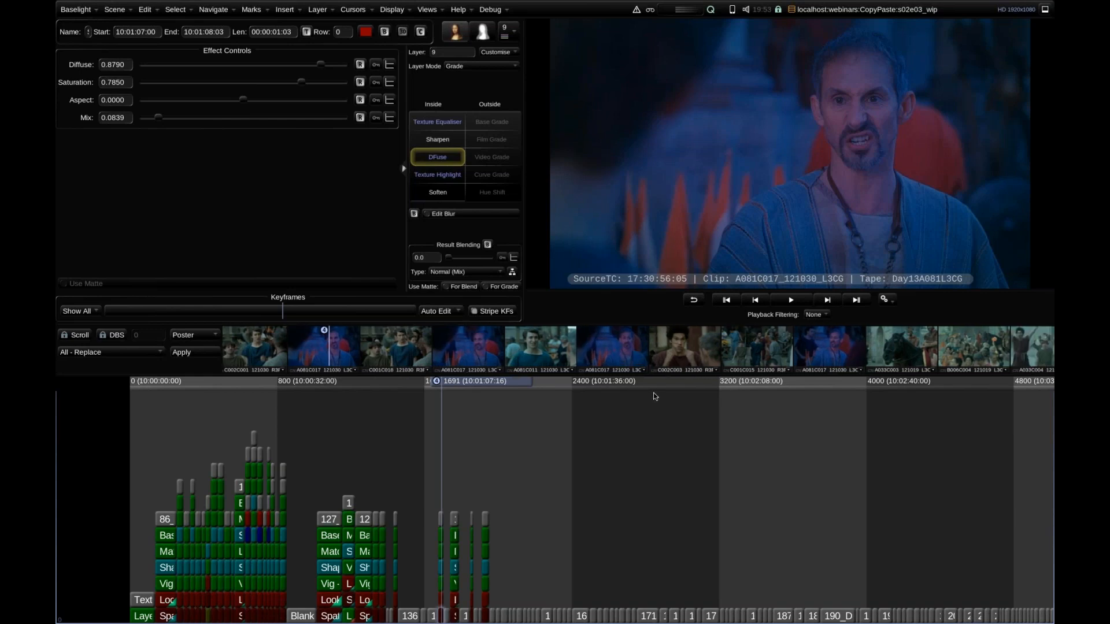
pyautogui.click(428, 10)
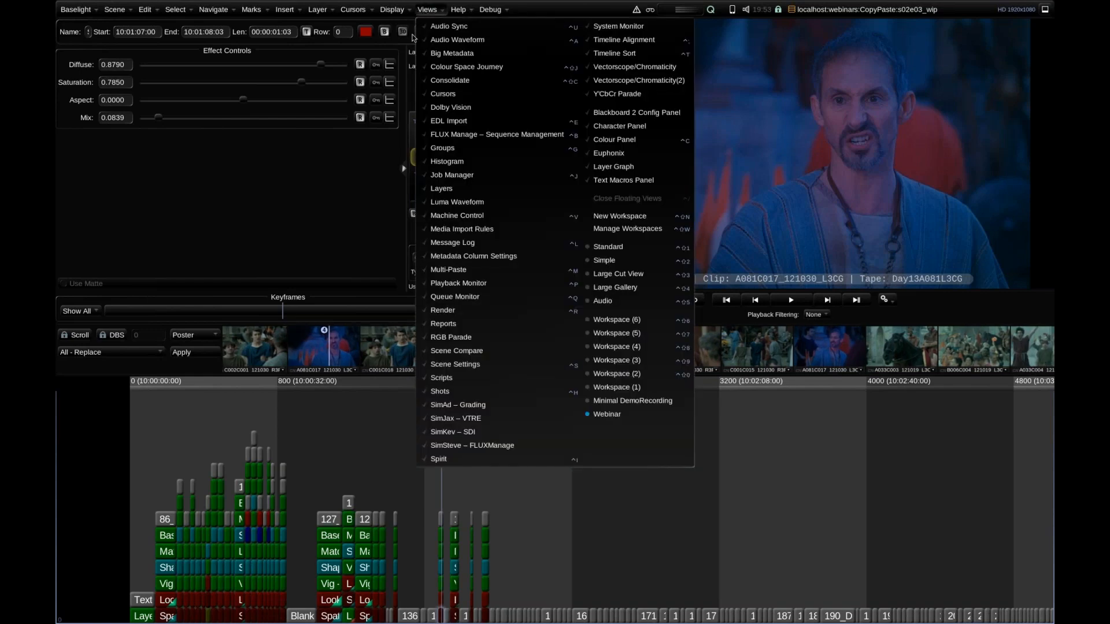
pyautogui.click(455, 395)
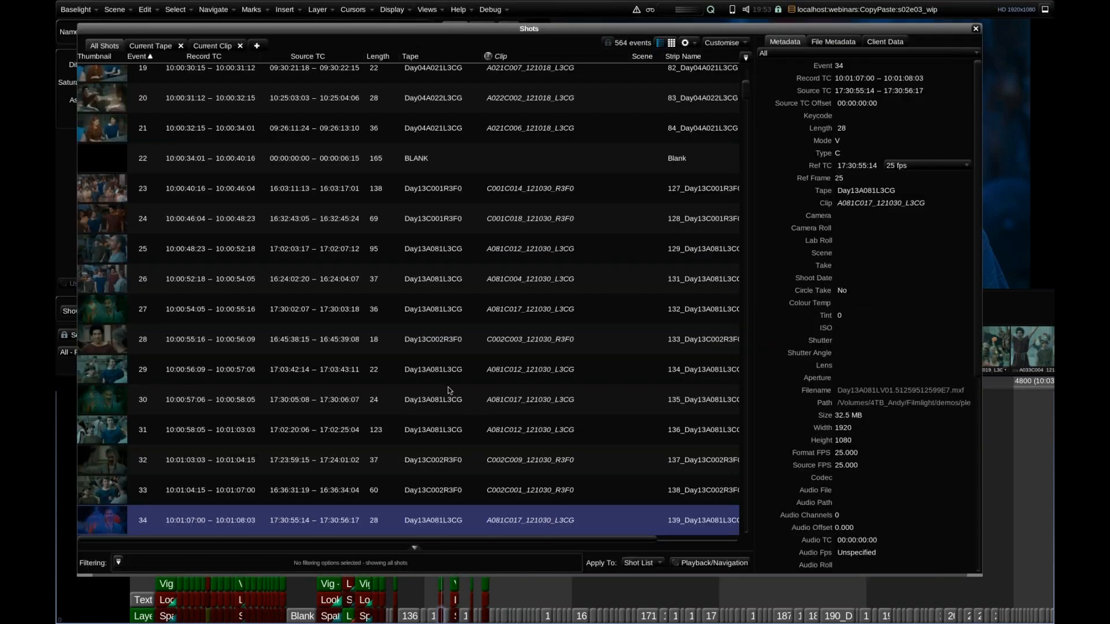
pyautogui.moveTo(369, 541); pyautogui.dragTo(332, 542)
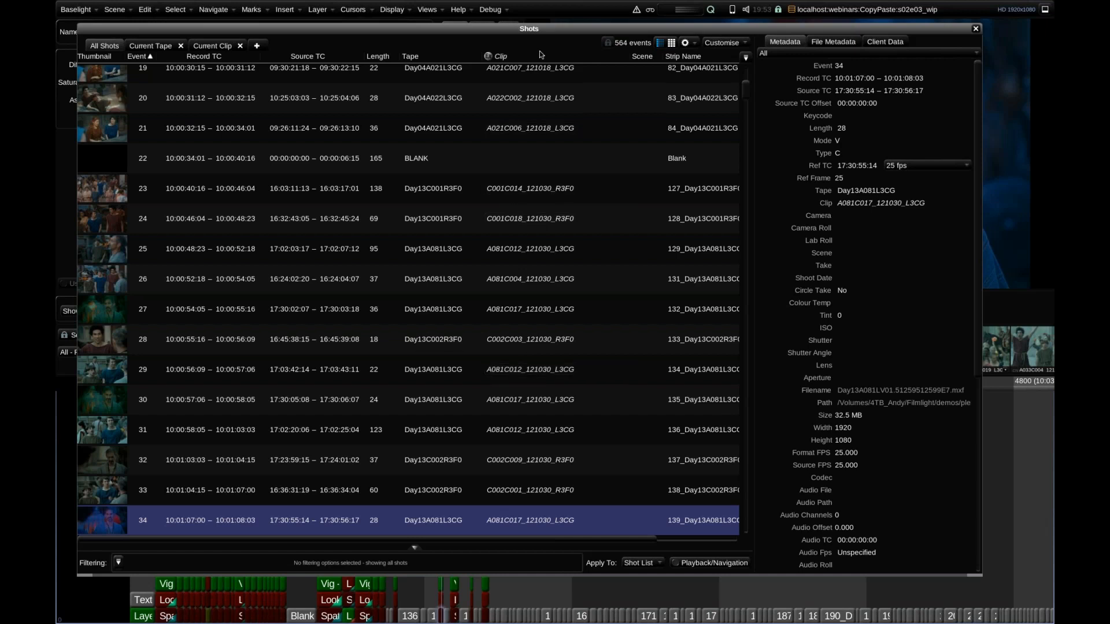
pyautogui.moveTo(541, 32); pyautogui.dragTo(539, 43)
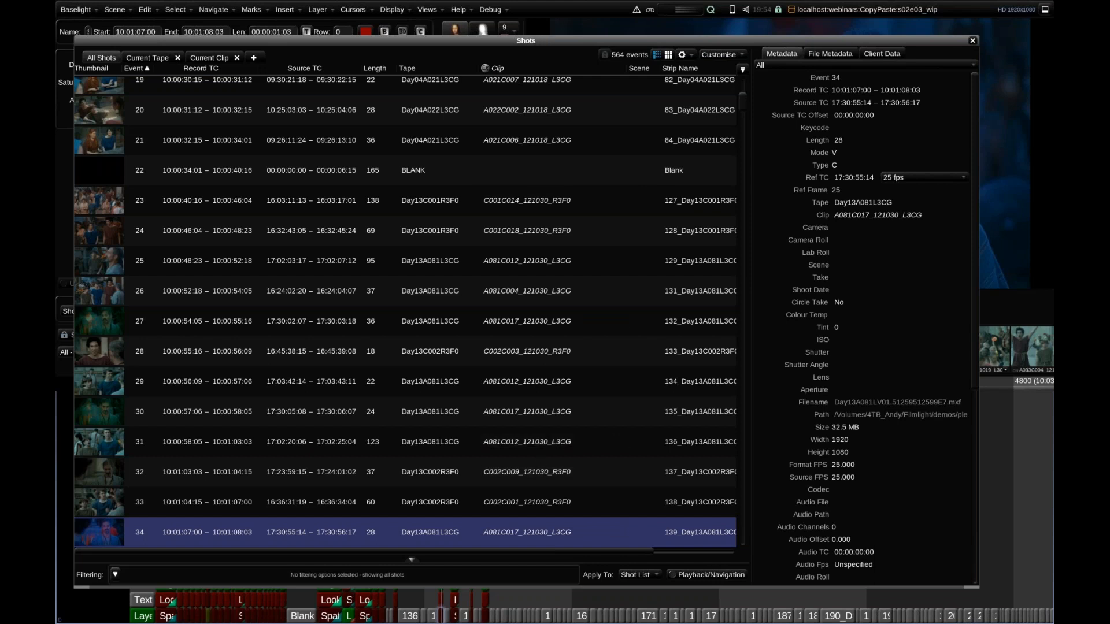
# Examine the Paste Metadata option of the Fast Copy/Paste preset in Multi-Paste, and close it without changing anything.
pyautogui.hotkey('ctrl', 'shift', 'v')
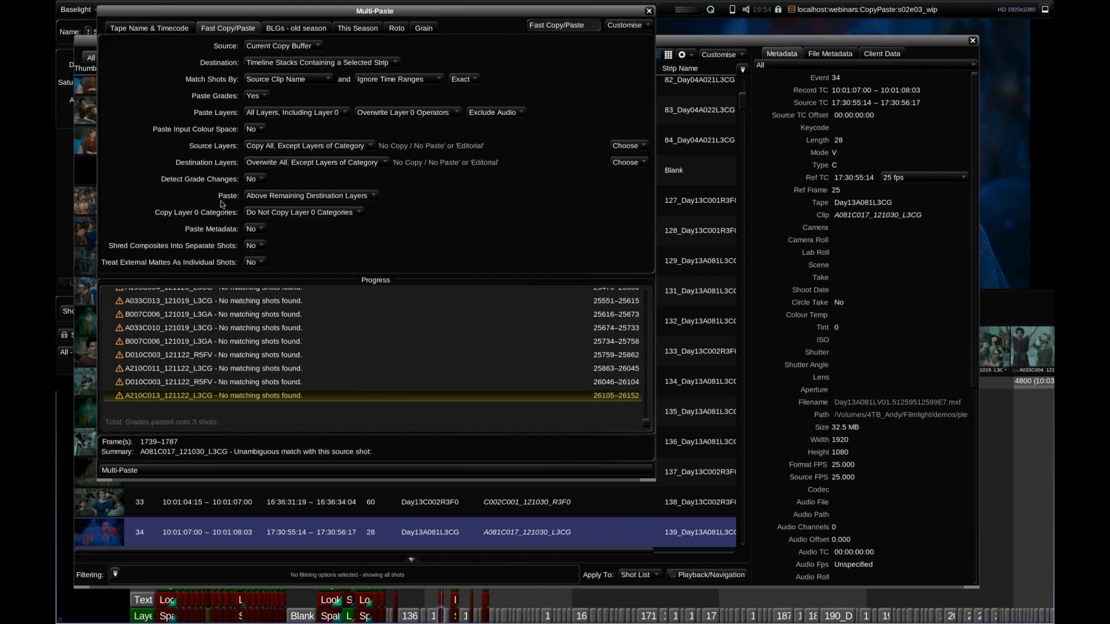
pyautogui.click(250, 230)
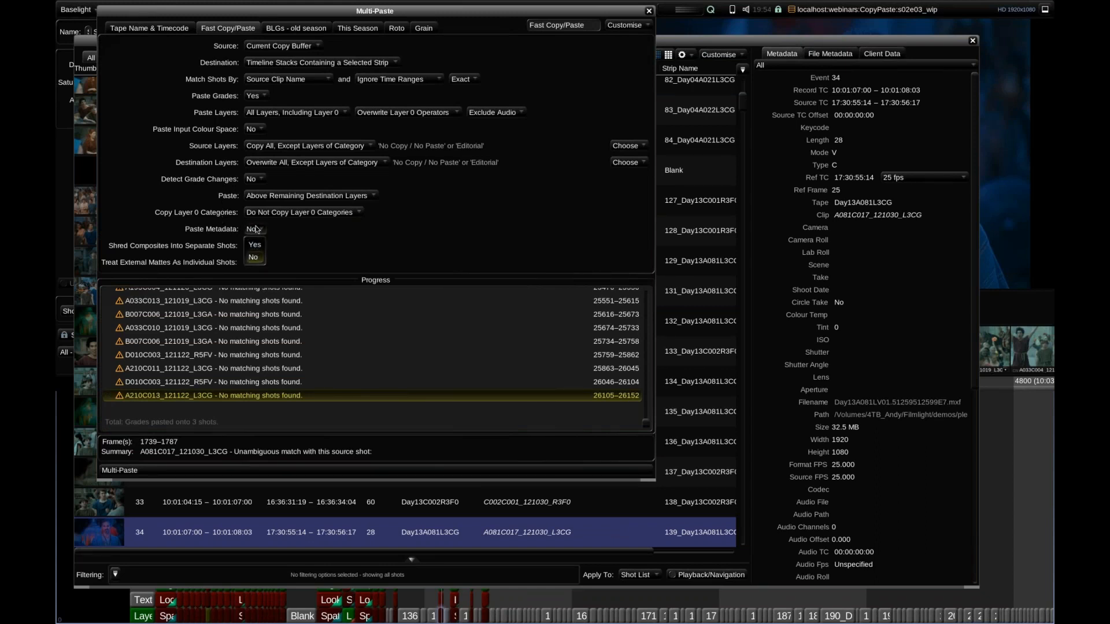
pyautogui.click(256, 231)
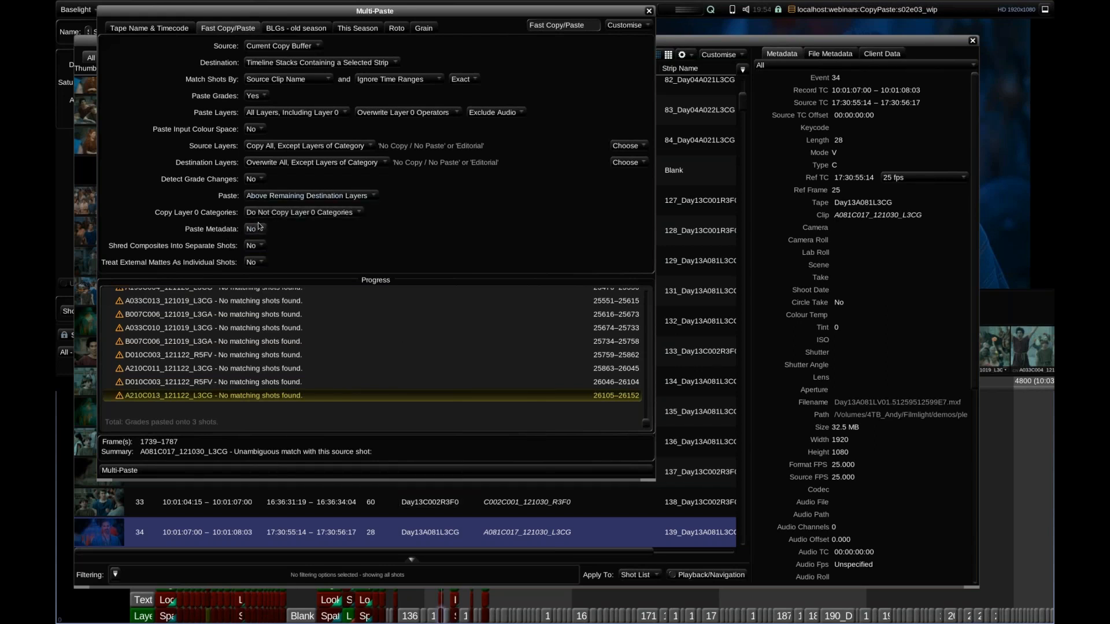
pyautogui.click(649, 11)
# Create a new custom text column named date in the shot list.
pyautogui.moveTo(531, 39); pyautogui.dragTo(532, 42)
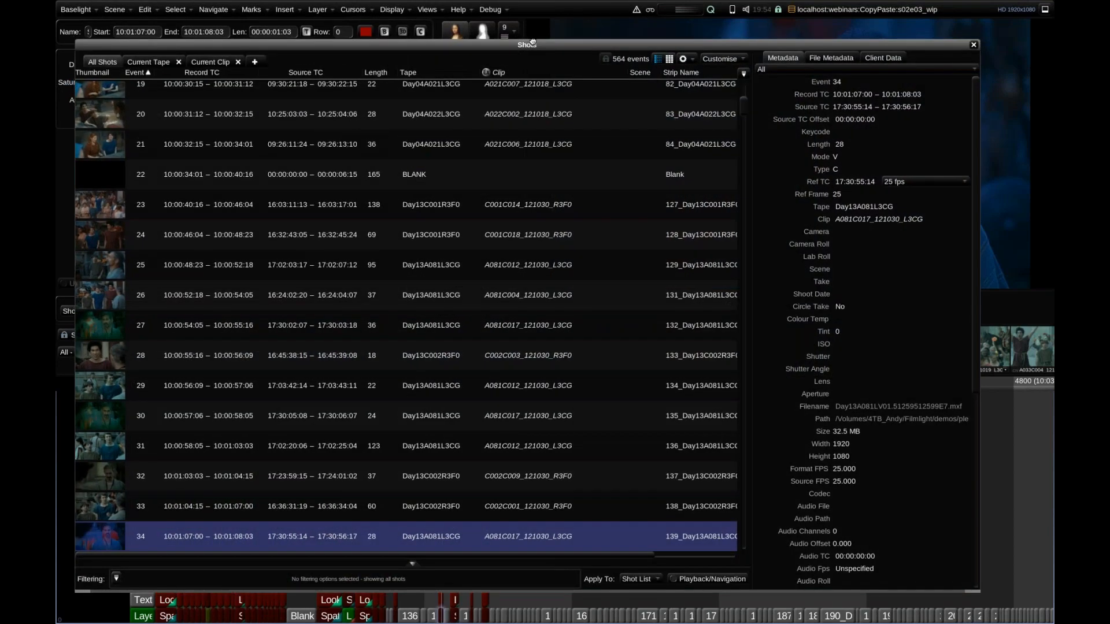
pyautogui.scroll(2, 432, 433)
pyautogui.scroll(15, 432, 433)
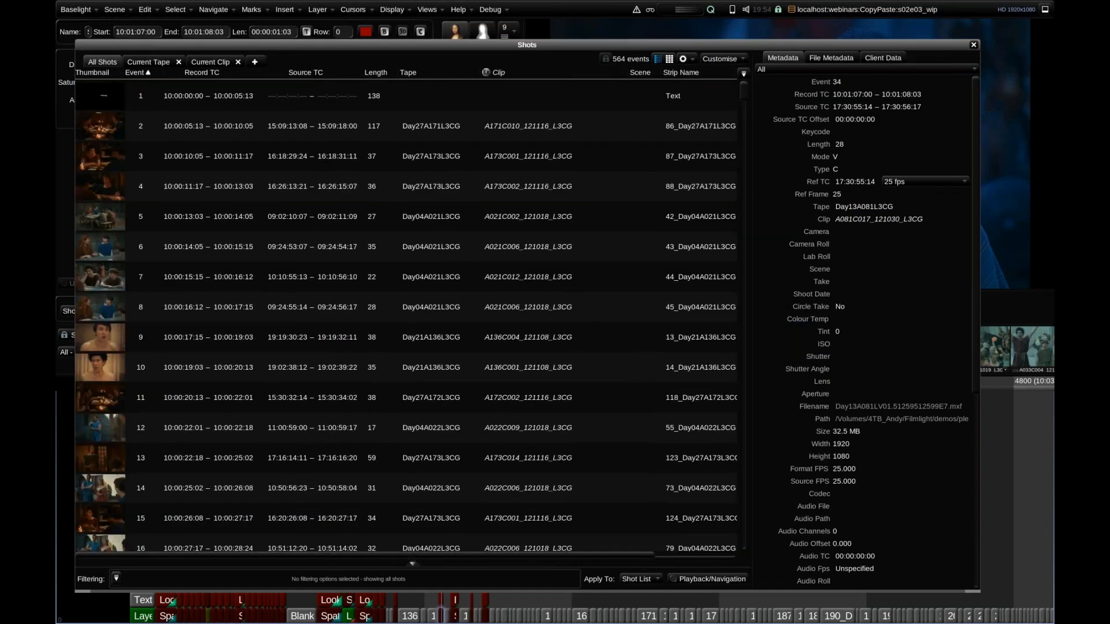
pyautogui.click(574, 307)
pyautogui.click(745, 74)
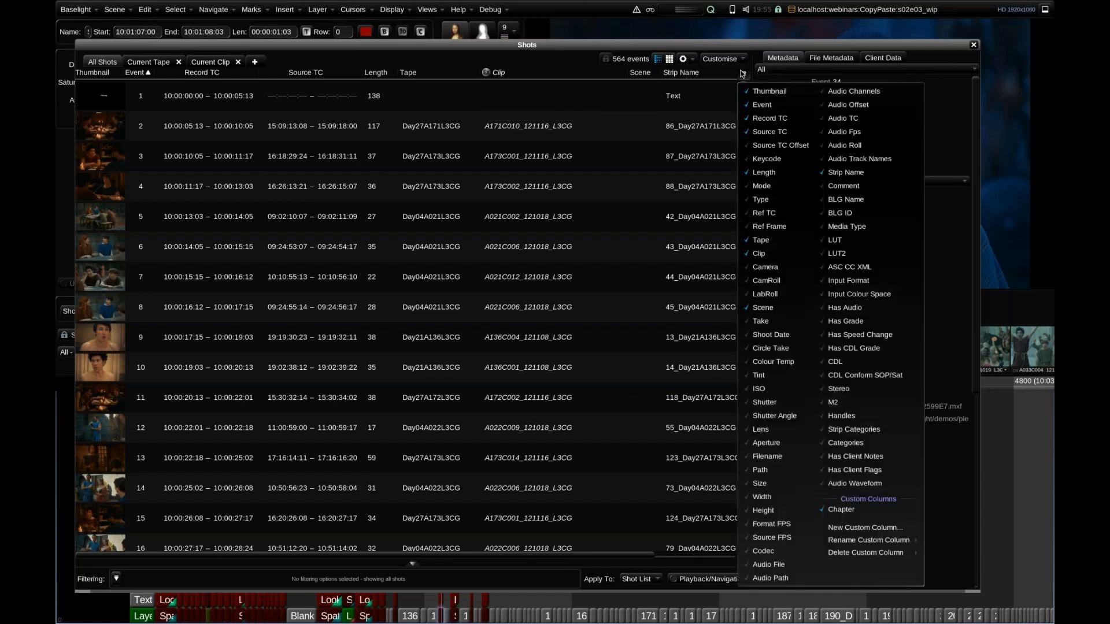
pyautogui.click(865, 528)
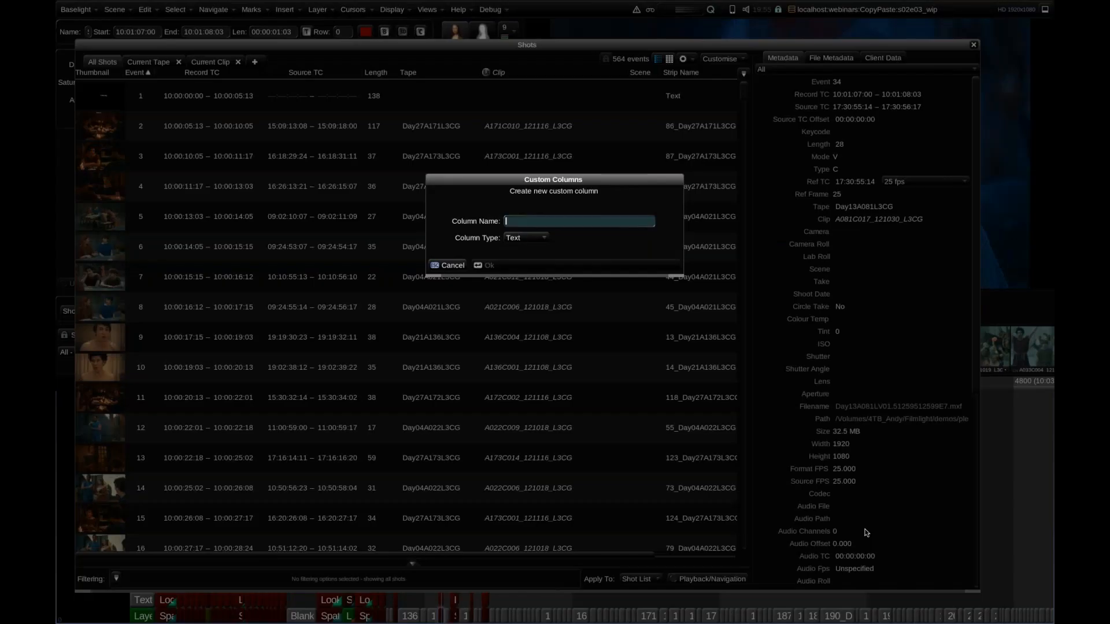
pyautogui.write('date')
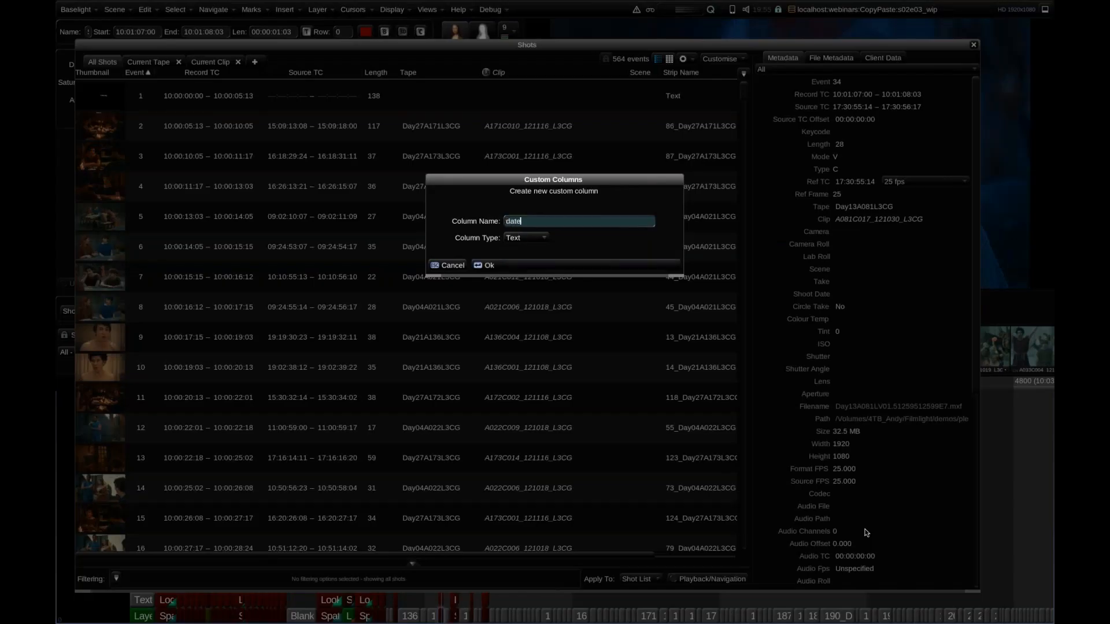
pyautogui.press('Return')
# Move the date column so it sits between the Clip and Scene columns.
pyautogui.moveTo(404, 557); pyautogui.dragTo(509, 562)
pyautogui.moveTo(712, 73); pyautogui.dragTo(554, 72)
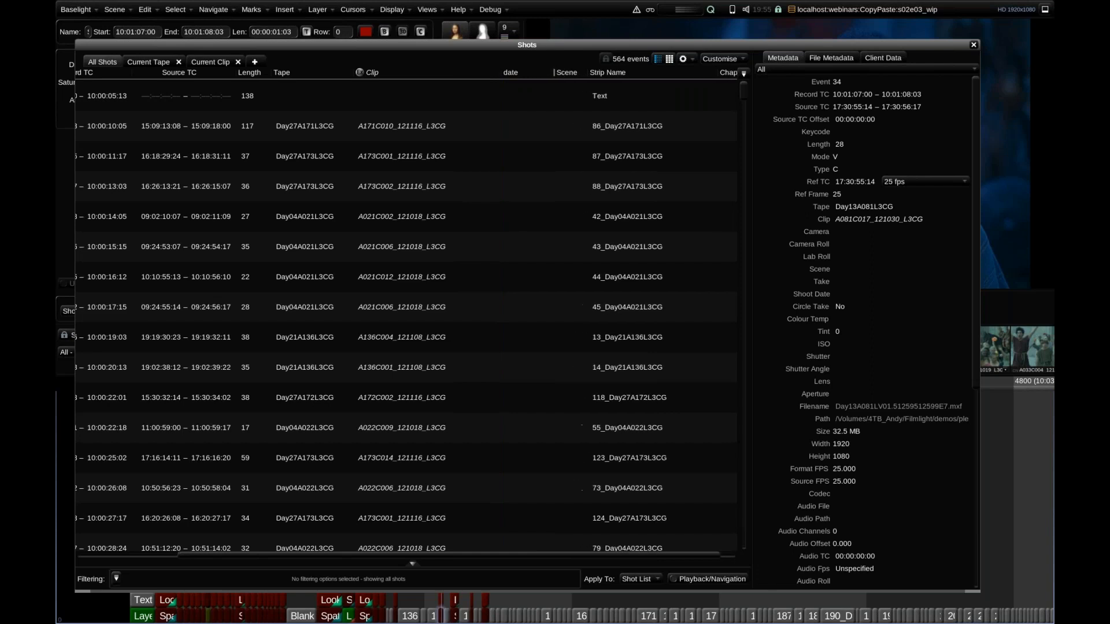
pyautogui.moveTo(377, 556); pyautogui.dragTo(273, 552)
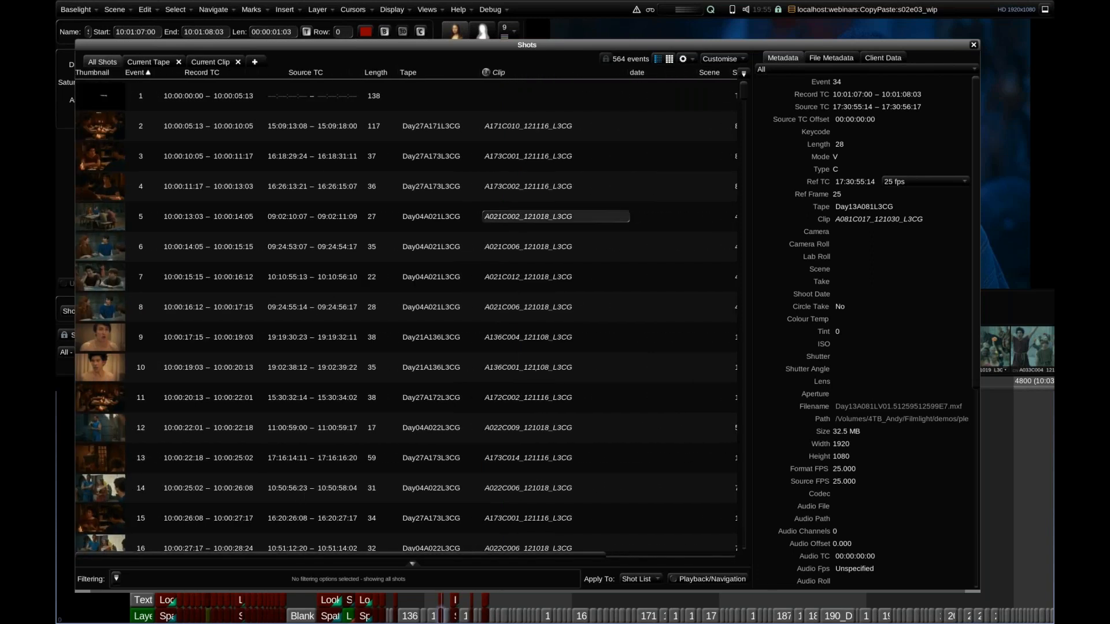
# Enable a column expression for the date column and set it to %{Clip}.
pyautogui.rightClick(637, 75)
pyautogui.click(659, 86)
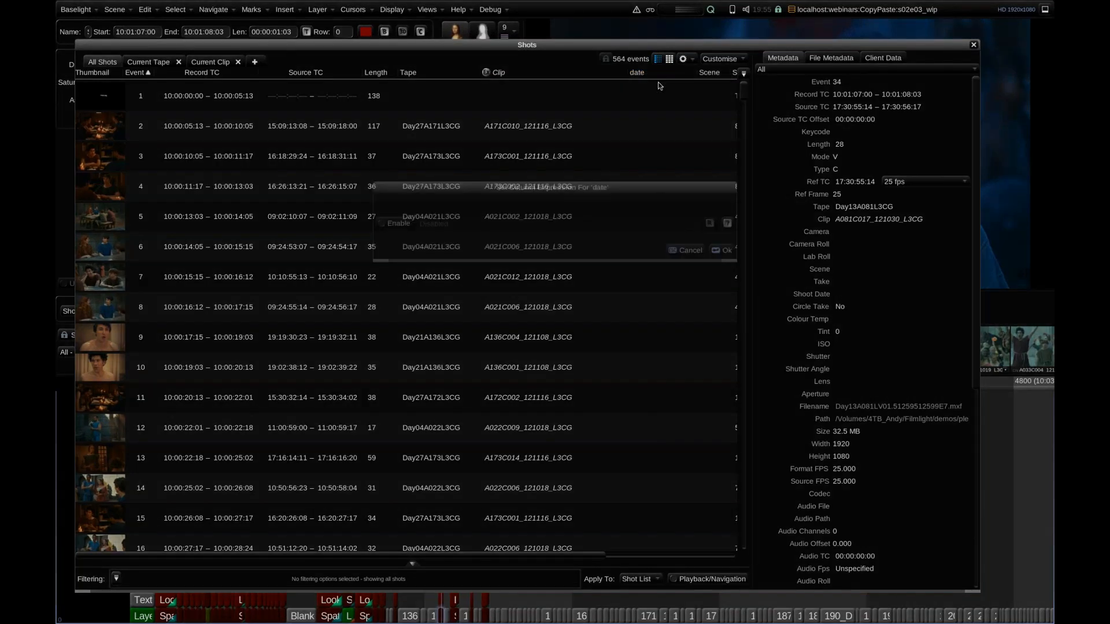
pyautogui.click(437, 222)
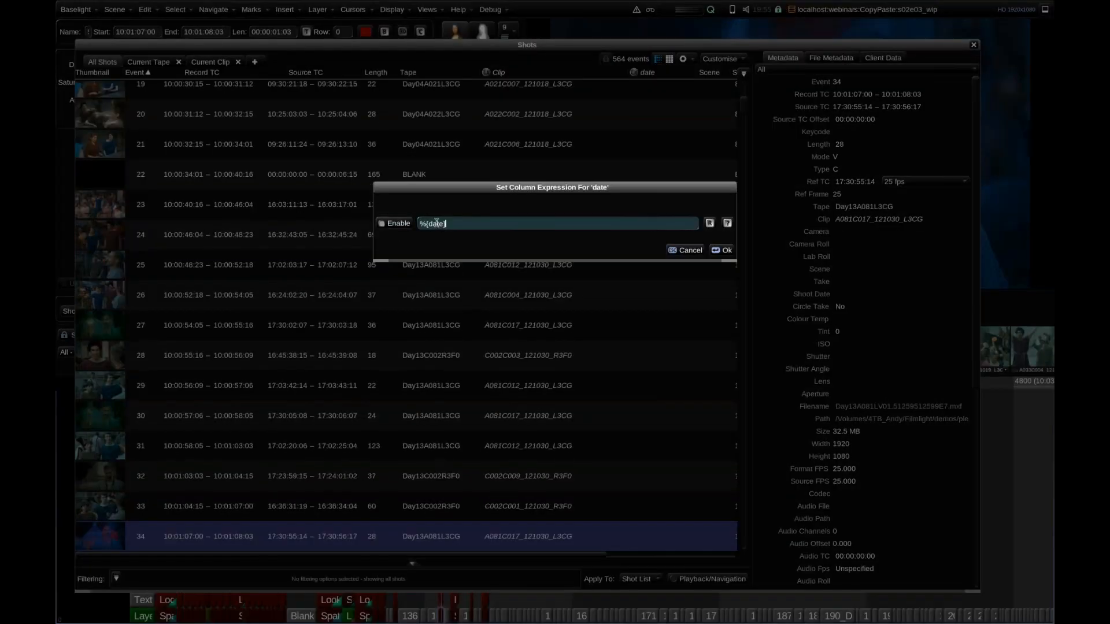
pyautogui.write('Clip}')
pyautogui.click(724, 251)
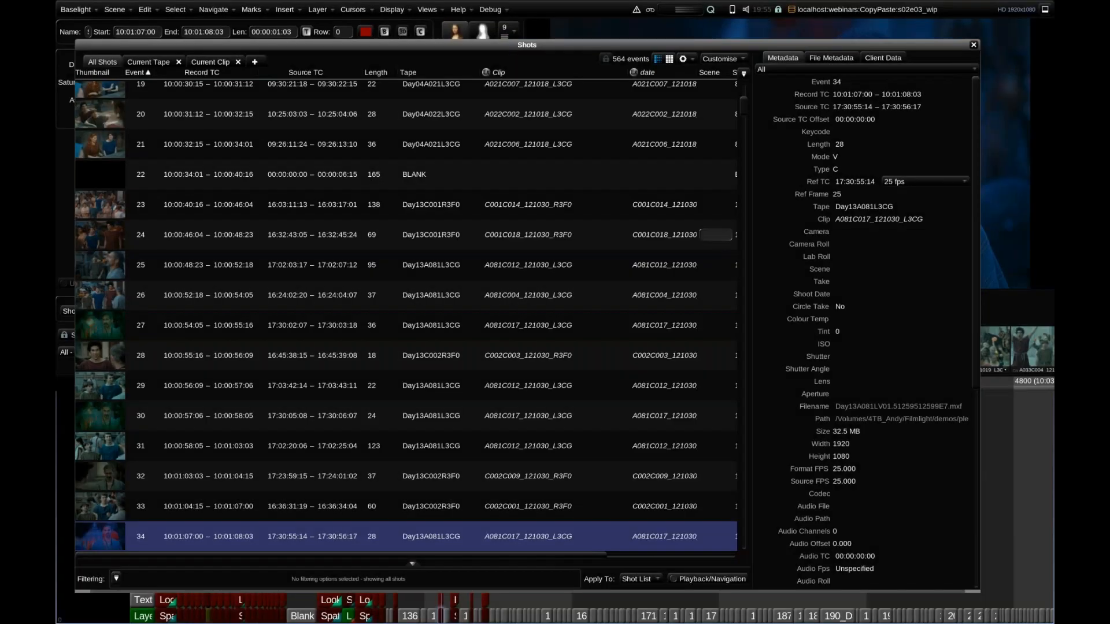
# Widen the date column enough to show the full clip names.
pyautogui.rightClick(644, 76)
pyautogui.click(616, 104)
pyautogui.moveTo(697, 73); pyautogui.dragTo(722, 74)
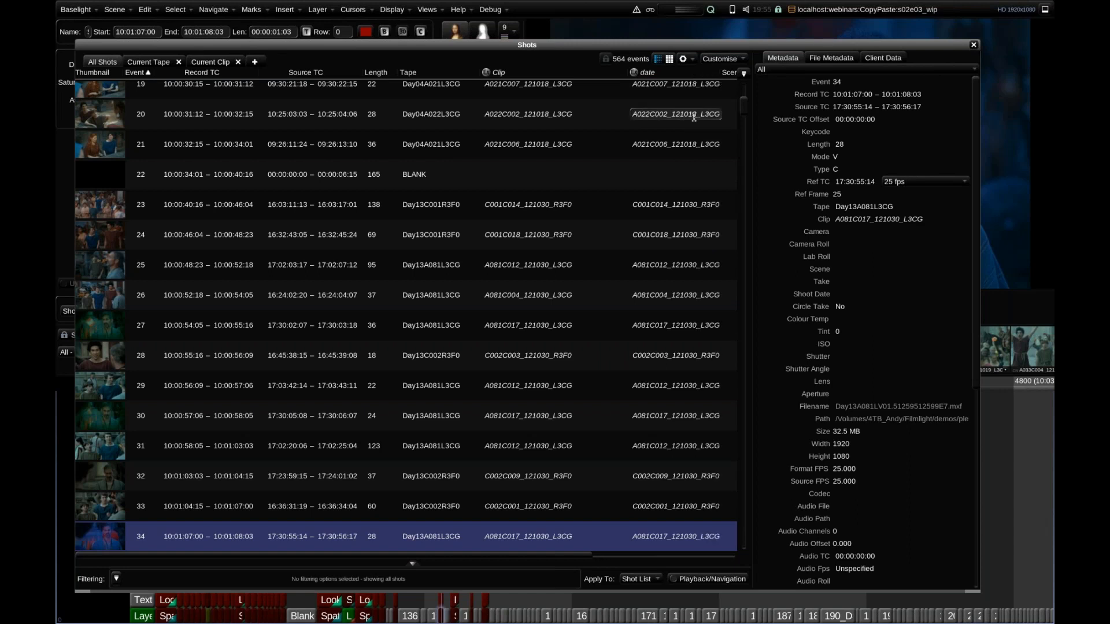
pyautogui.rightClick(645, 76)
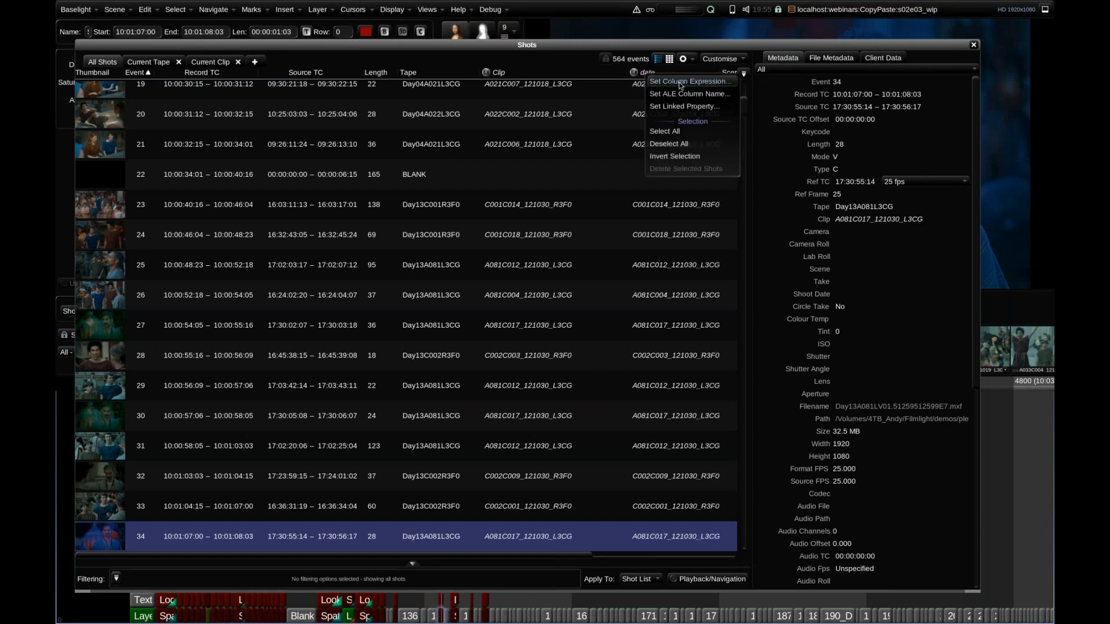
pyautogui.click(688, 82)
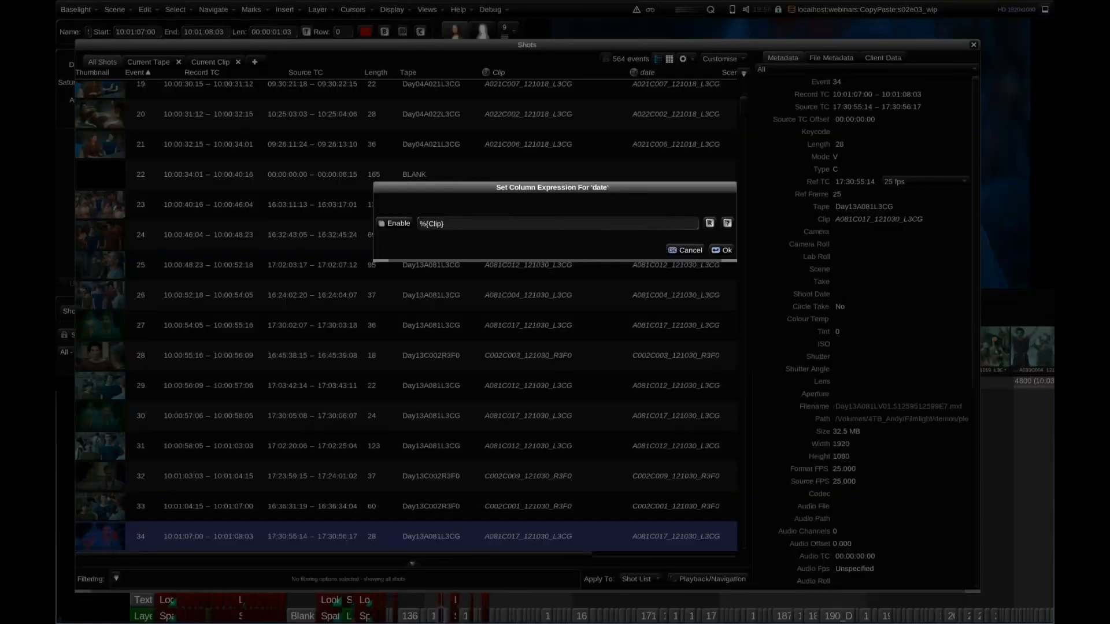
pyautogui.click(427, 223)
pyautogui.doubleClick(426, 224)
pyautogui.press('Left')
pyautogui.write('@')
pyautogui.write('split')
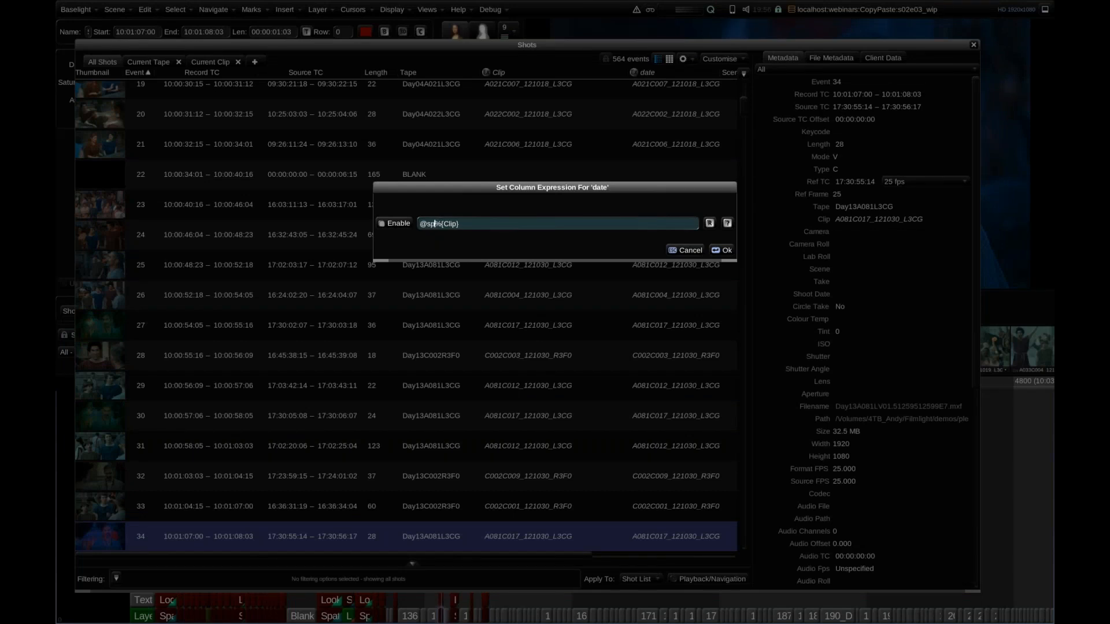
pyautogui.write('t')
pyautogui.write(',1')
pyautogui.write(')')
pyautogui.click(727, 252)
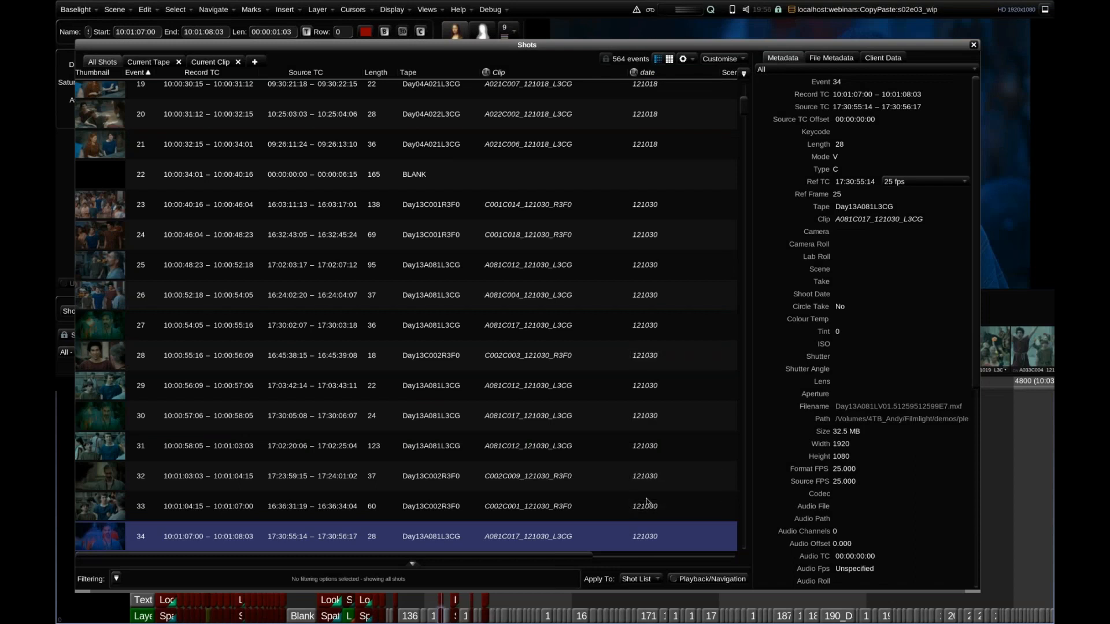
# Add a new shot list tab named Current ShootDate.
pyautogui.click(255, 62)
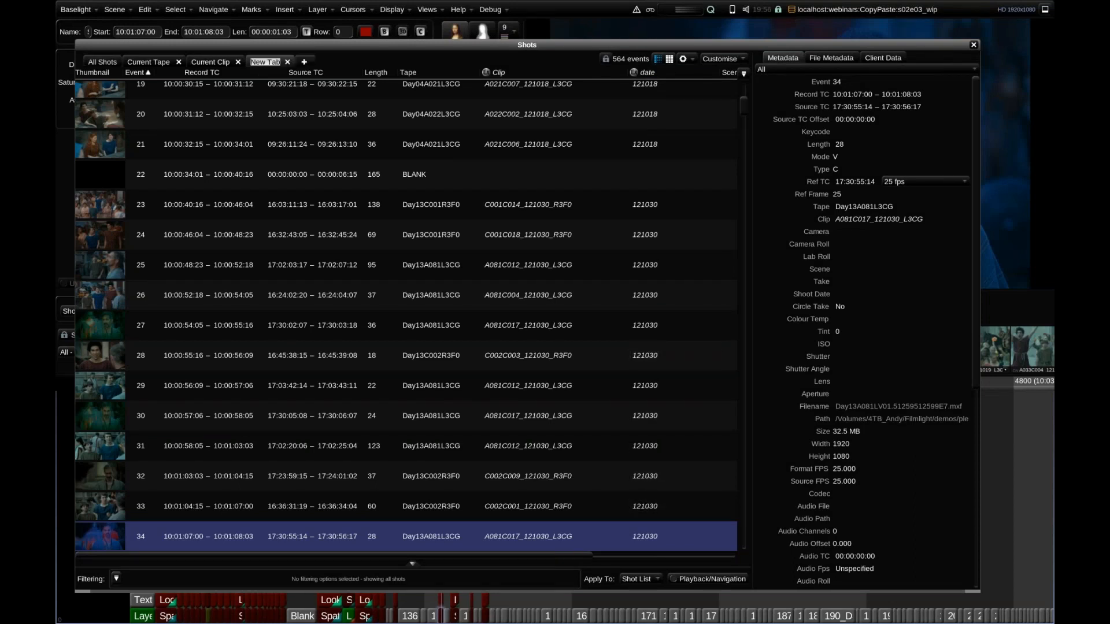
pyautogui.write('Current')
pyautogui.write('ShootDate')
pyautogui.press('Return')
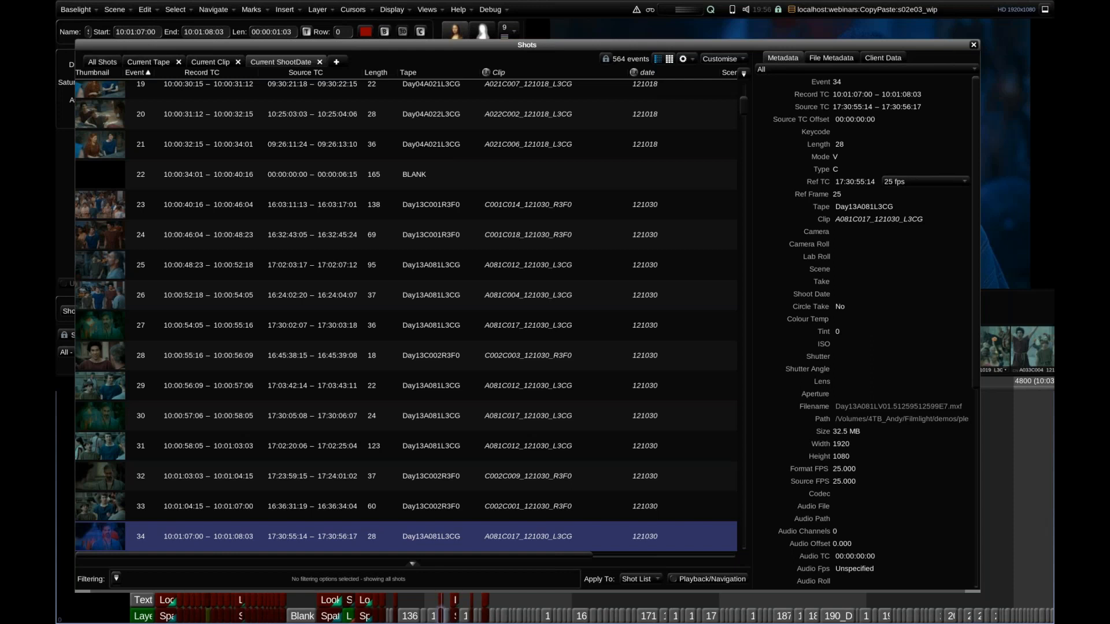
# Filter the Current ShootDate tab by the custom date column with the condition Matches current shot.
pyautogui.click(116, 579)
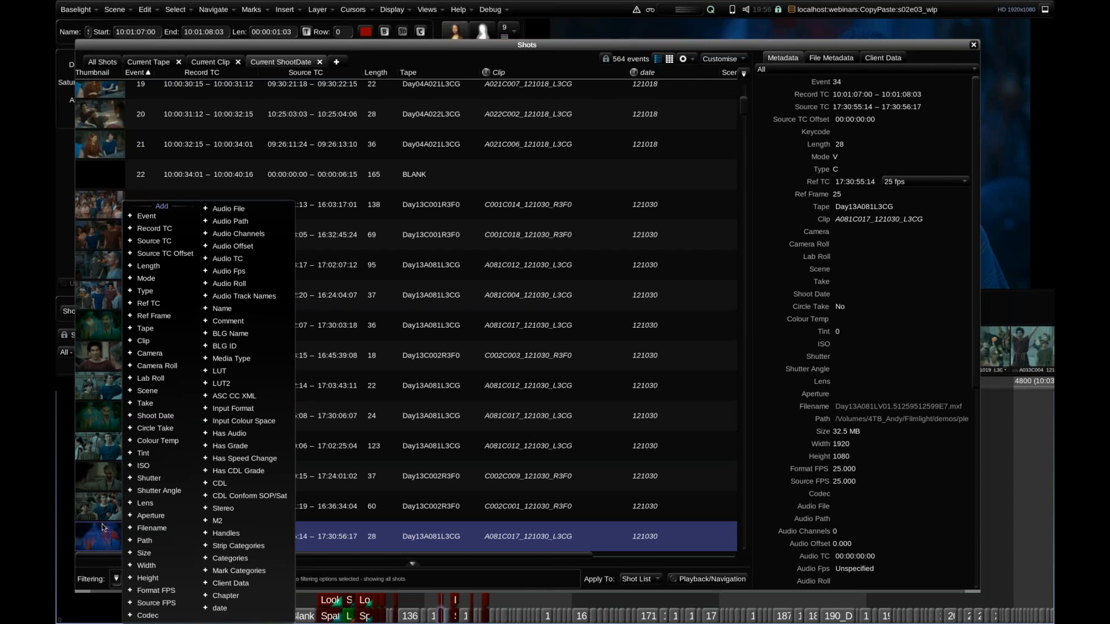
pyautogui.write('date')
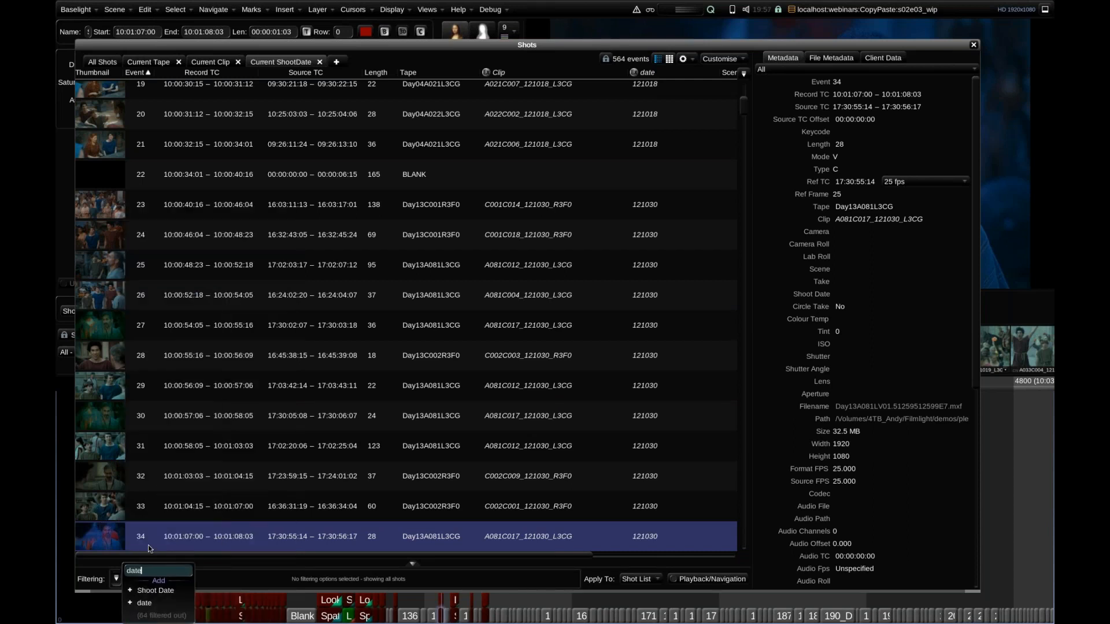
pyautogui.click(159, 605)
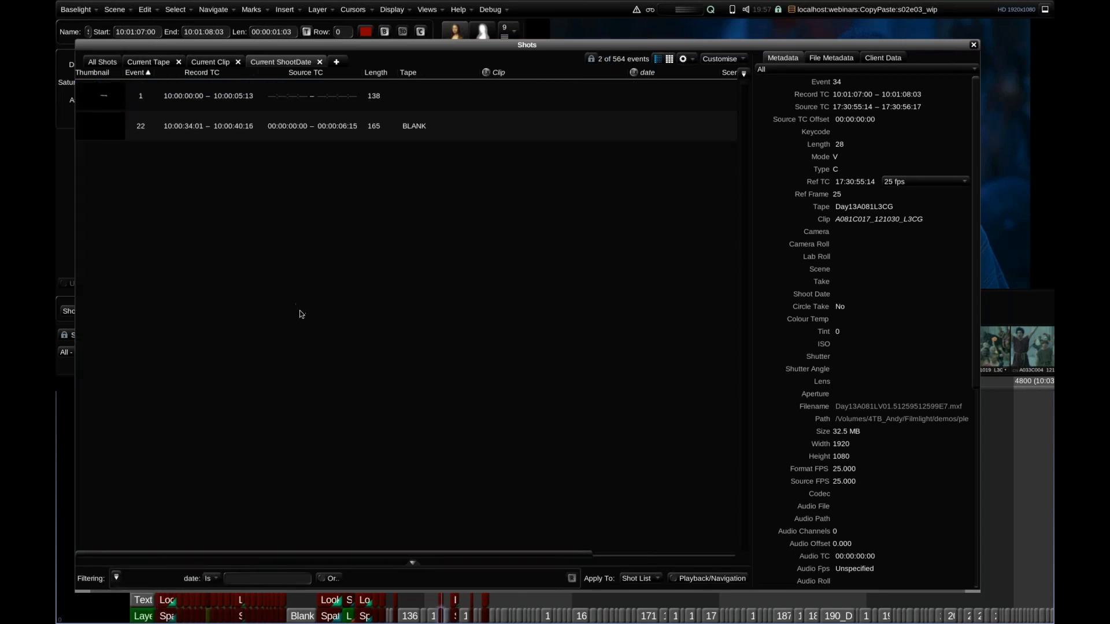
pyautogui.click(210, 579)
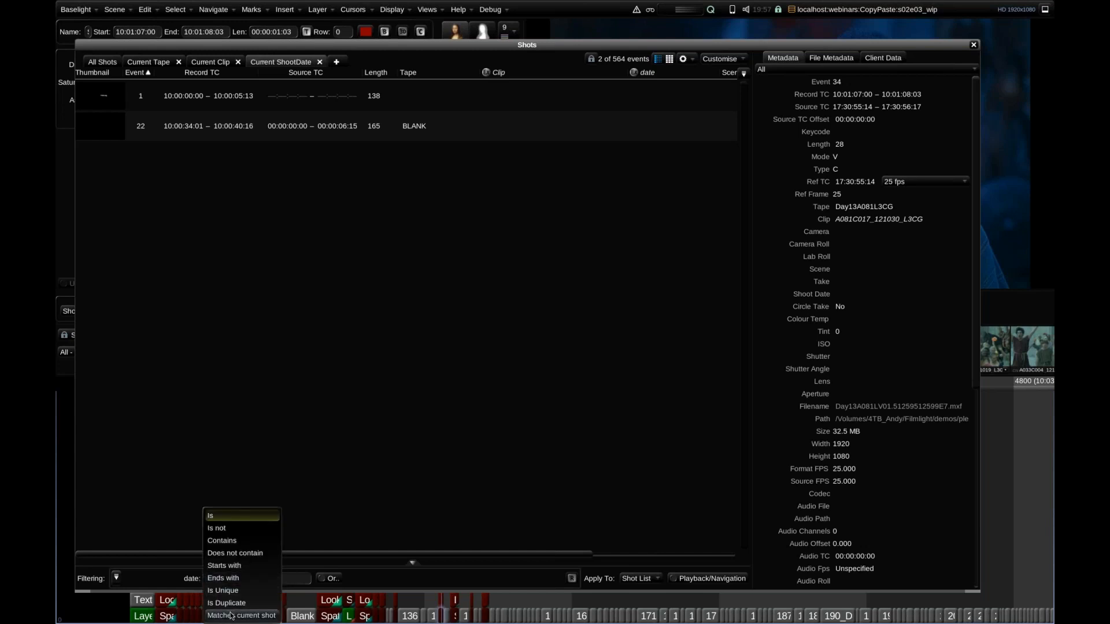
pyautogui.click(231, 616)
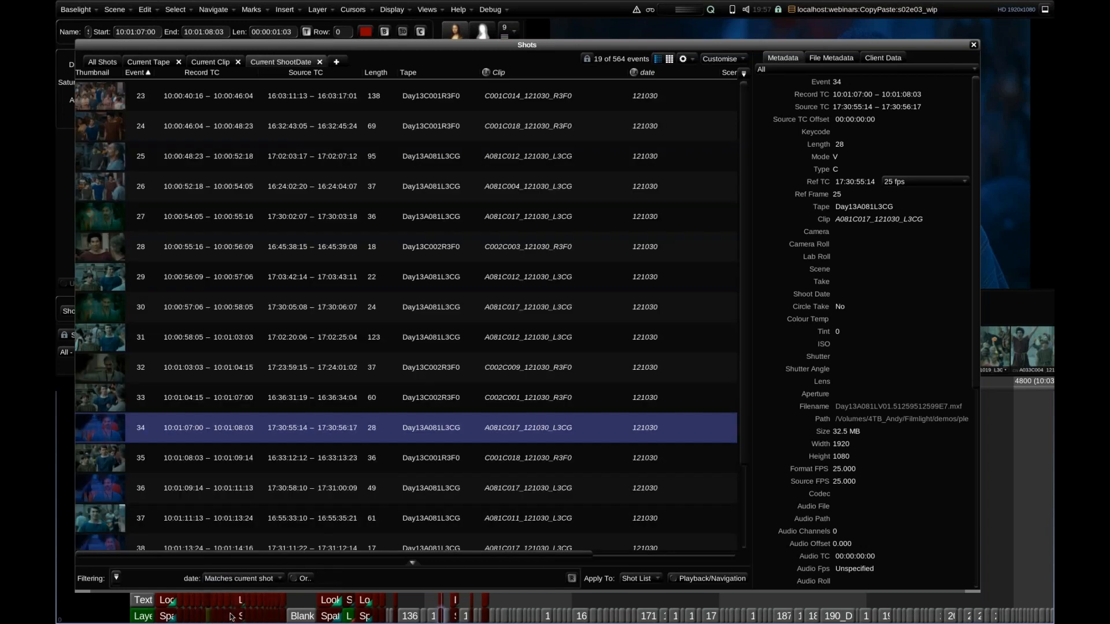
# Close Shots, try the Current ShootDate playback filter with the playhead at about 10:14:01:01, and set playback filtering back to None.
pyautogui.click(973, 45)
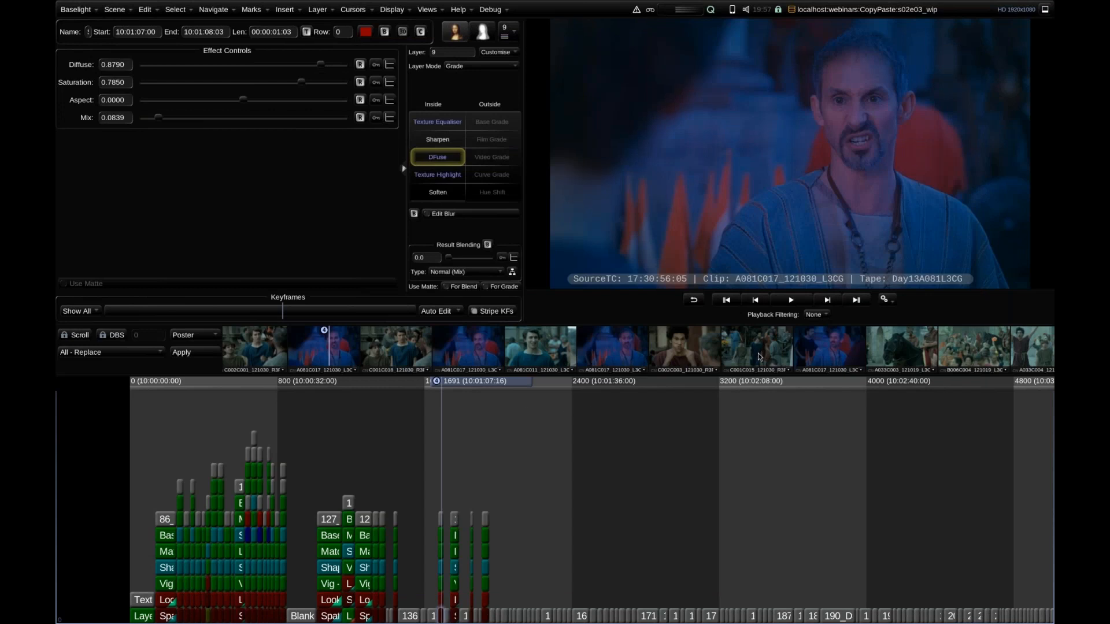
pyautogui.hotkey('ctrl', 'f')
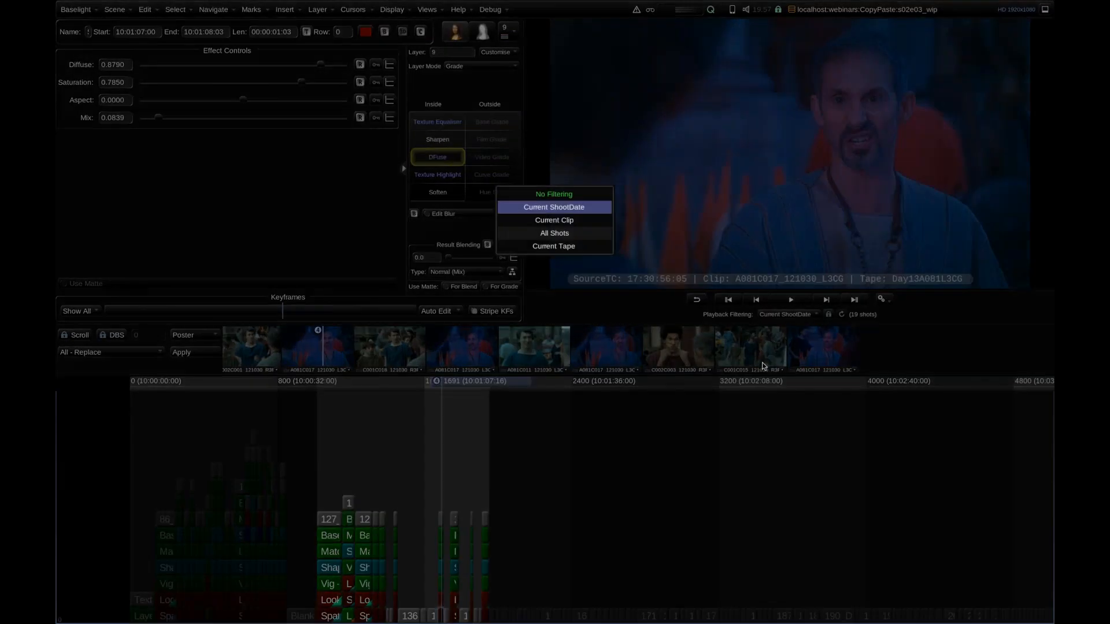
pyautogui.scroll(-10, 472, 435)
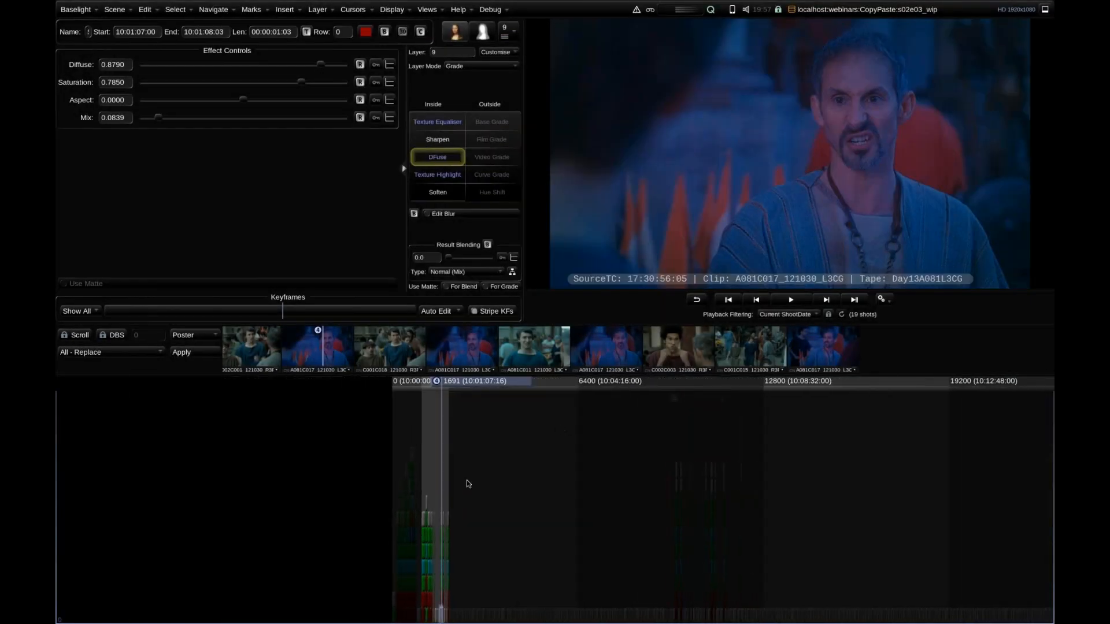
pyautogui.moveTo(466, 381); pyautogui.dragTo(770, 395)
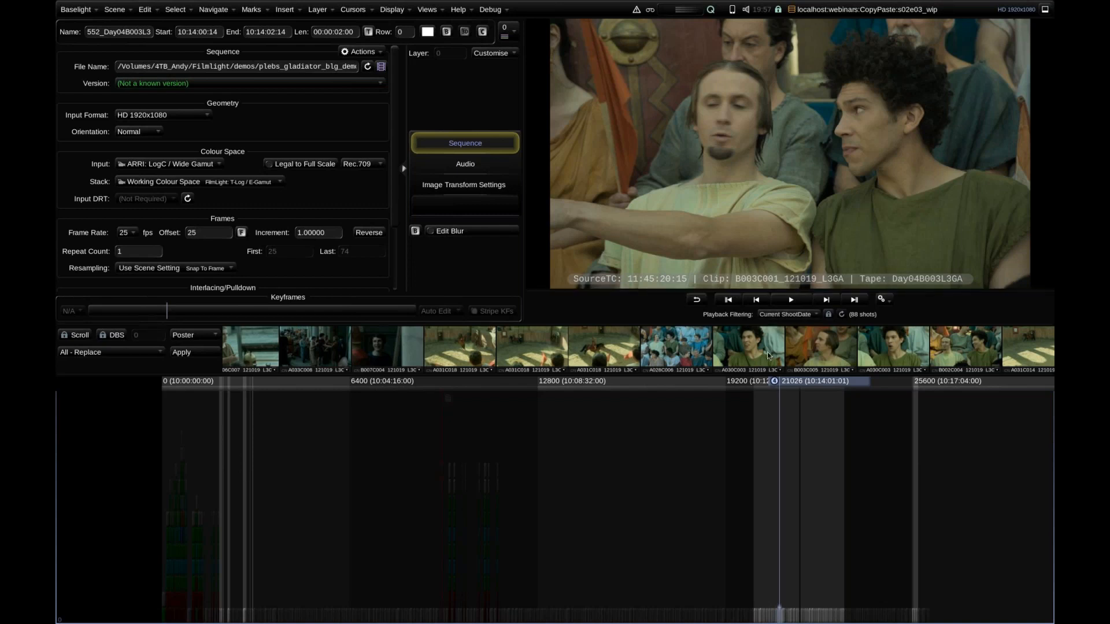
pyautogui.click(789, 316)
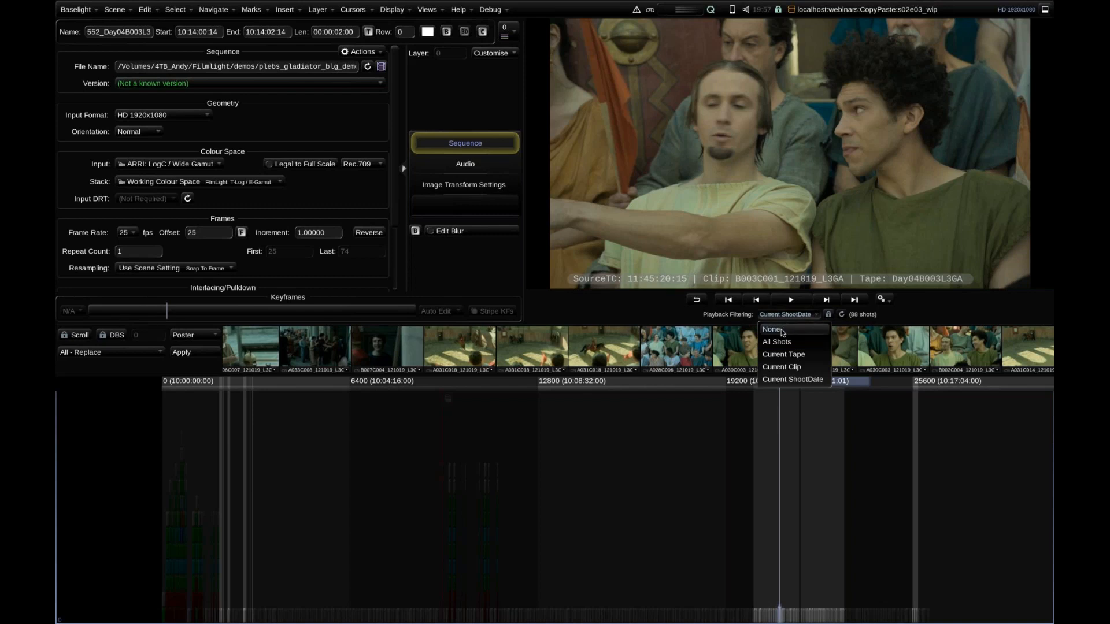
pyautogui.click(782, 331)
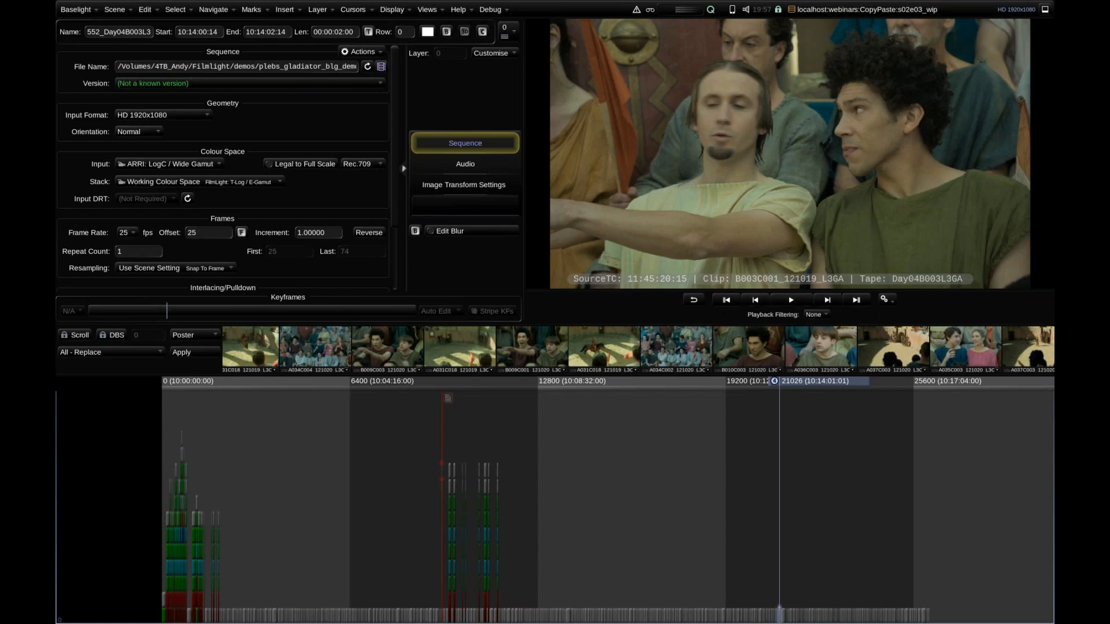
# Move the playhead back along the timeline to shot 173, at about 10:01:57.
pyautogui.hscroll(-1, 512, 351)
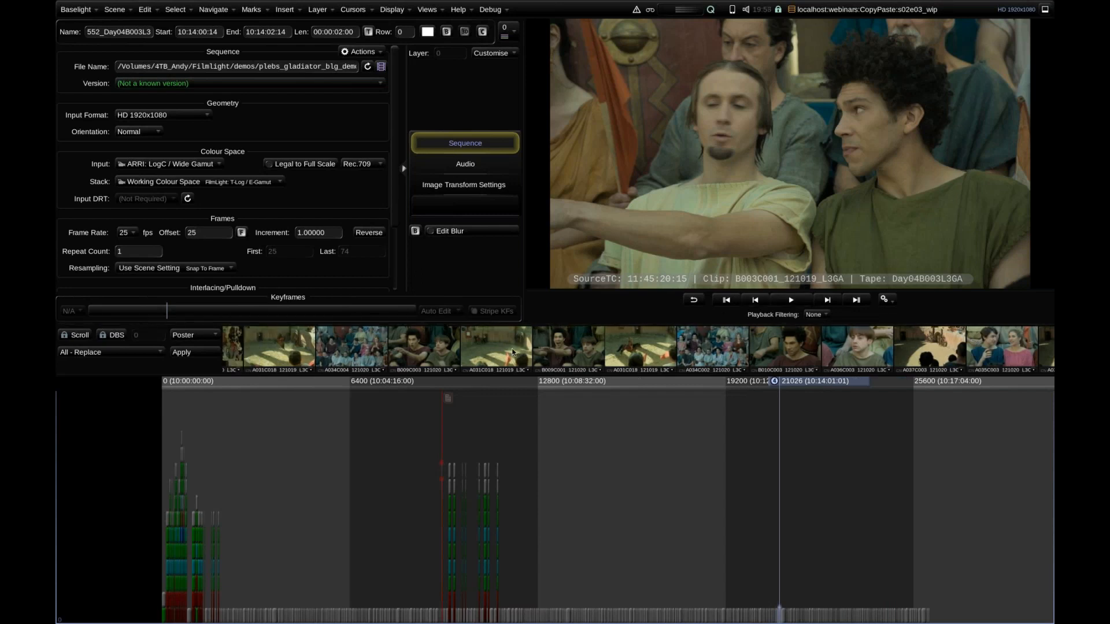
pyautogui.moveTo(796, 387); pyautogui.dragTo(559, 388)
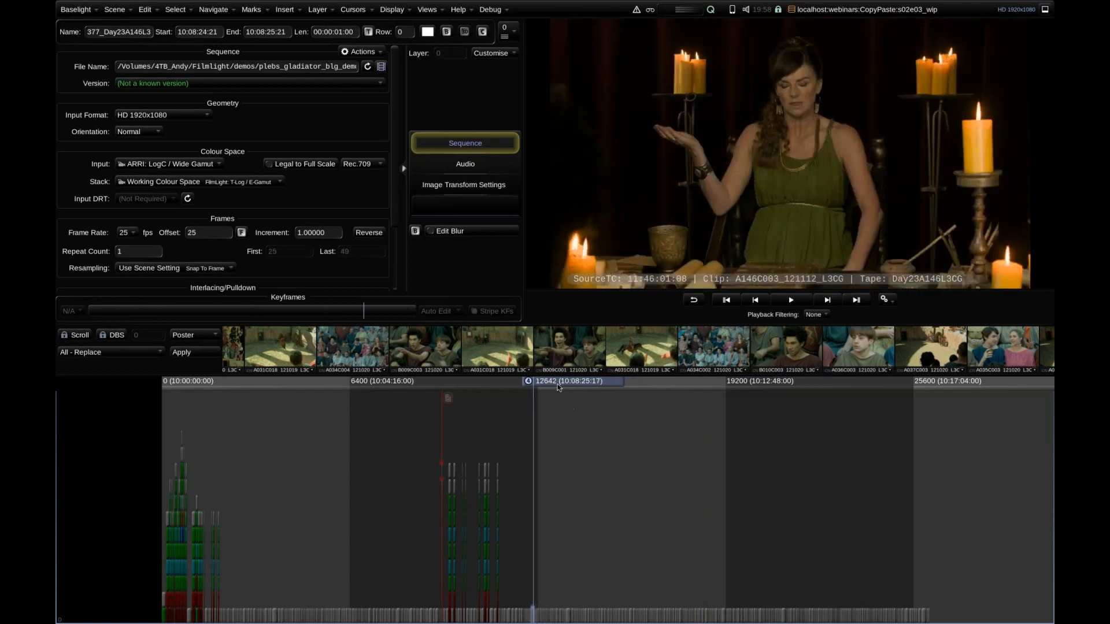
pyautogui.hscroll(-5, 367, 332)
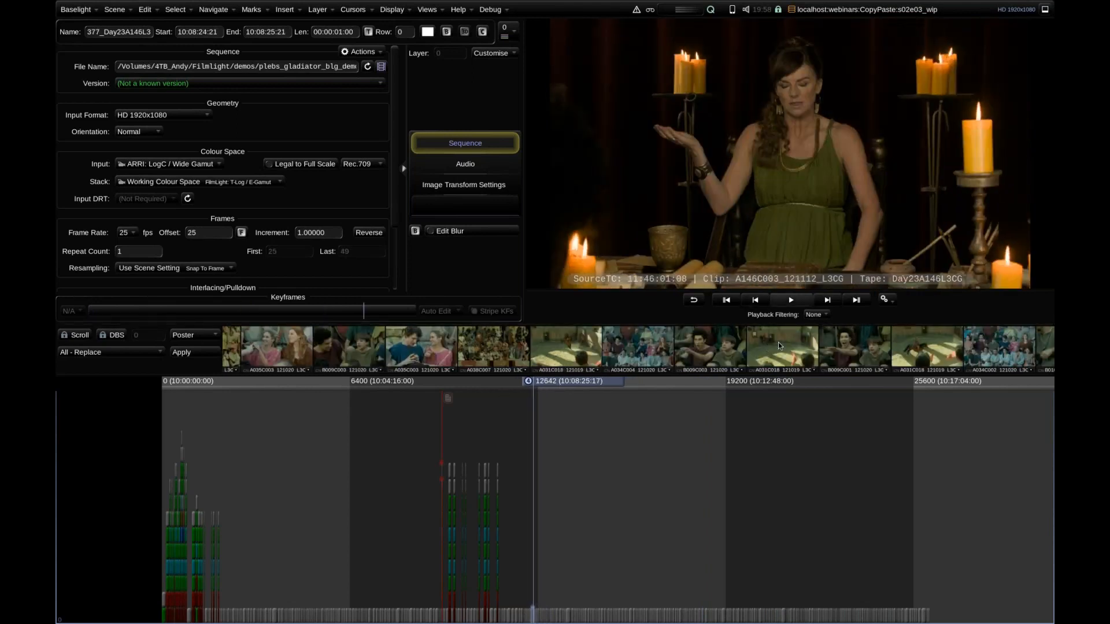
pyautogui.moveTo(533, 389); pyautogui.dragTo(492, 392)
pyautogui.moveTo(303, 405)
pyautogui.mouseDown()
pyautogui.moveTo(275, 401)
pyautogui.moveTo(285, 403)
pyautogui.mouseUp()
# Reopen the Shots view and examine the date and Chapter columns across all shots.
pyautogui.hotkey('ctrl', 'h')
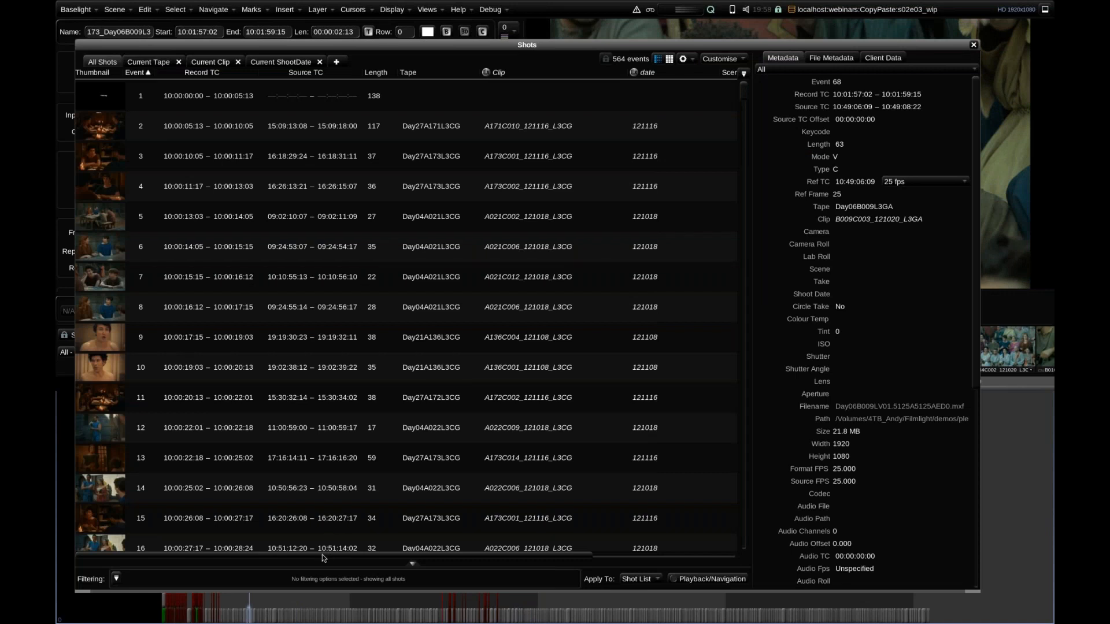
pyautogui.moveTo(416, 559); pyautogui.dragTo(502, 571)
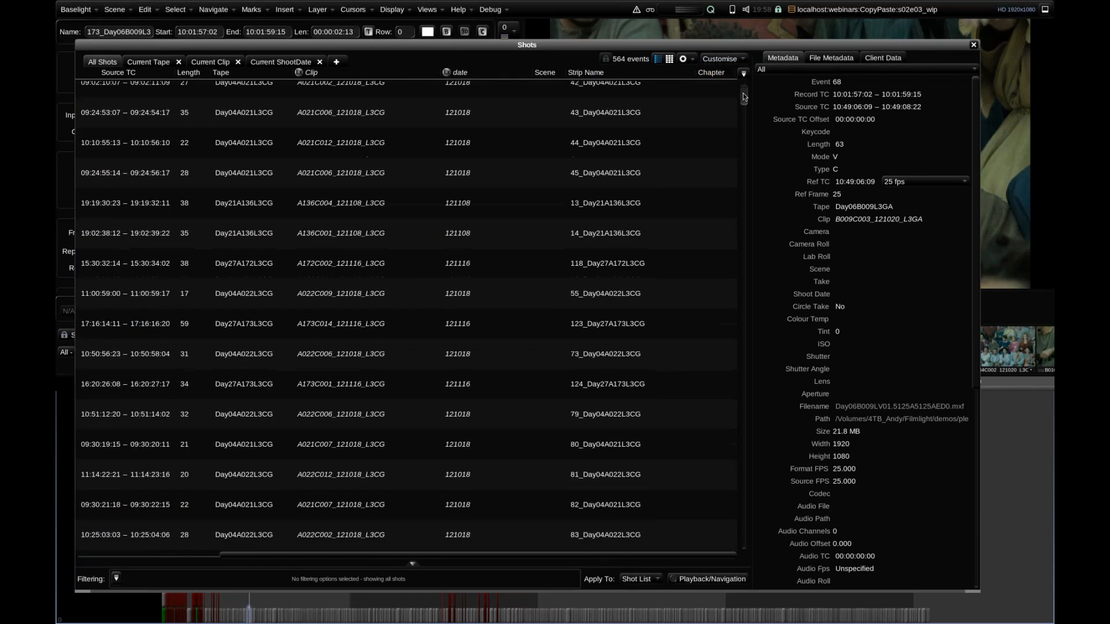
pyautogui.moveTo(743, 101); pyautogui.dragTo(745, 111)
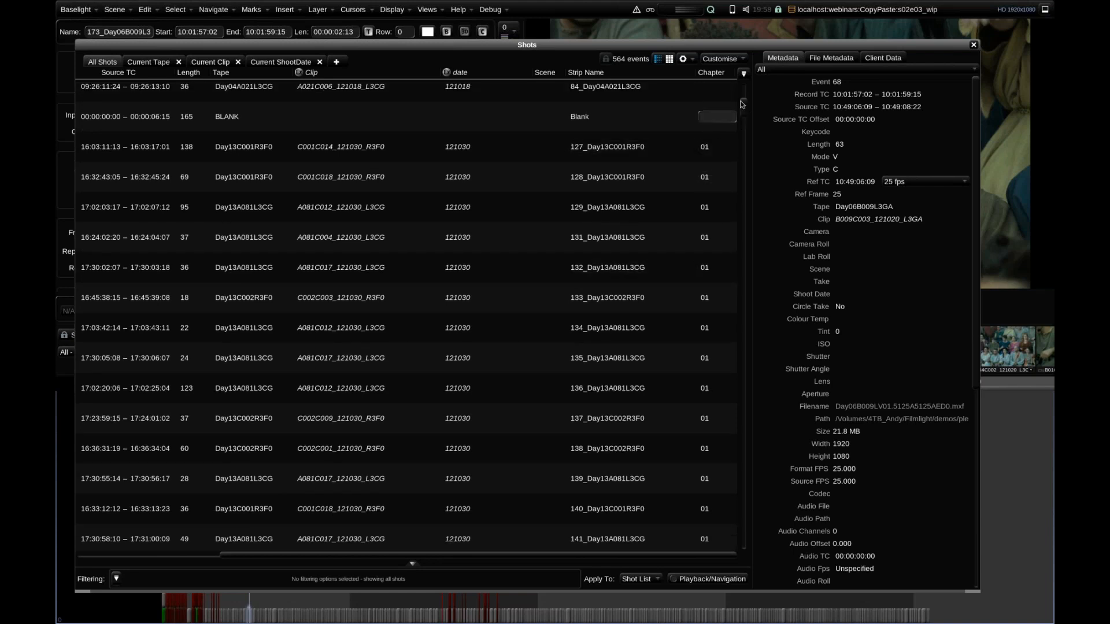
pyautogui.moveTo(743, 106)
pyautogui.mouseDown()
pyautogui.moveTo(745, 535)
pyautogui.moveTo(745, 84)
pyautogui.mouseUp()
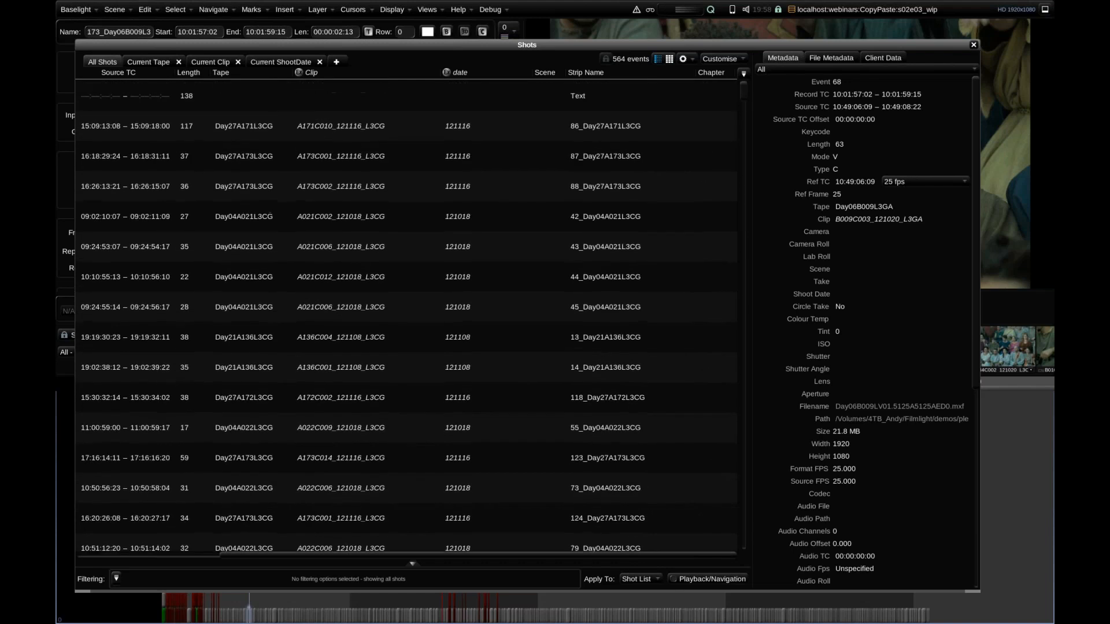
# Make the Shots window smaller, try selecting all shots in the list, and clear the selection.
pyautogui.moveTo(742, 110); pyautogui.dragTo(745, 107)
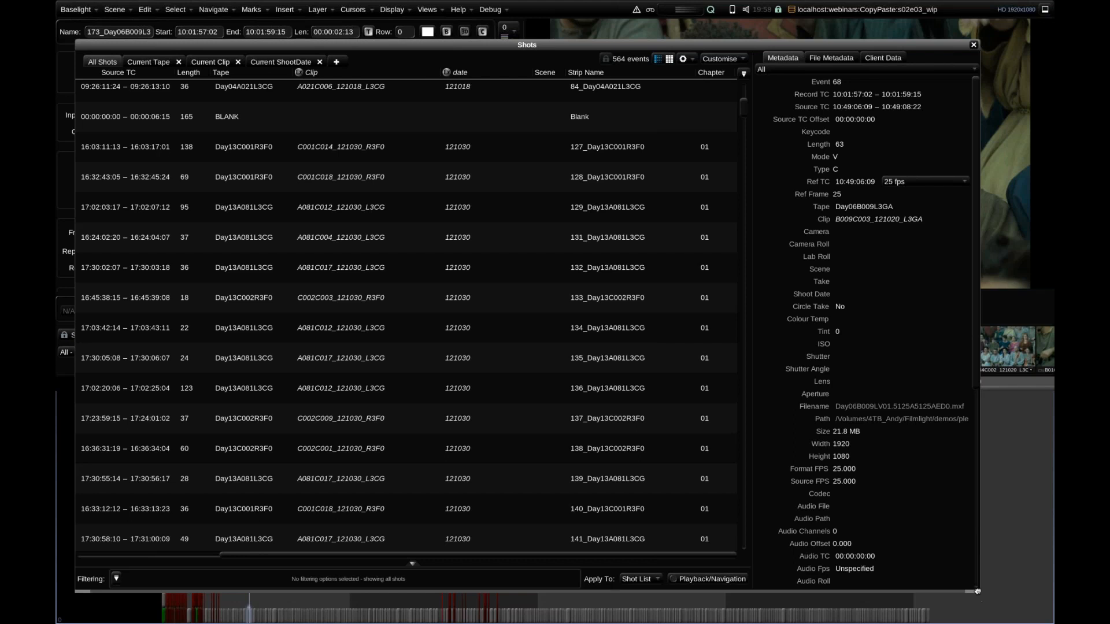
pyautogui.moveTo(977, 591); pyautogui.dragTo(920, 524)
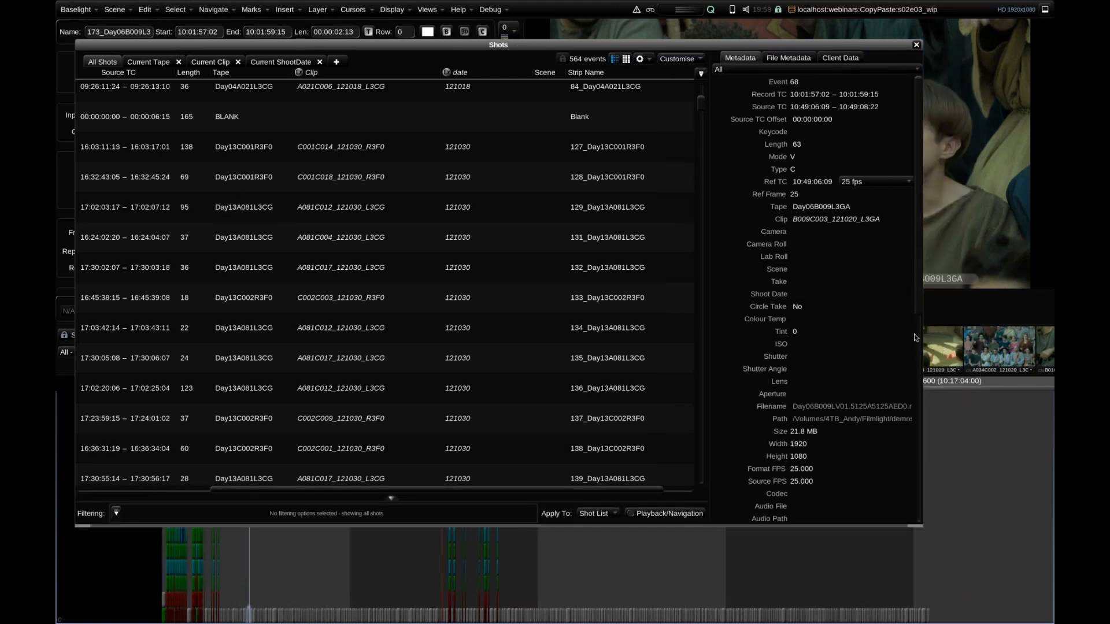
pyautogui.click(937, 354)
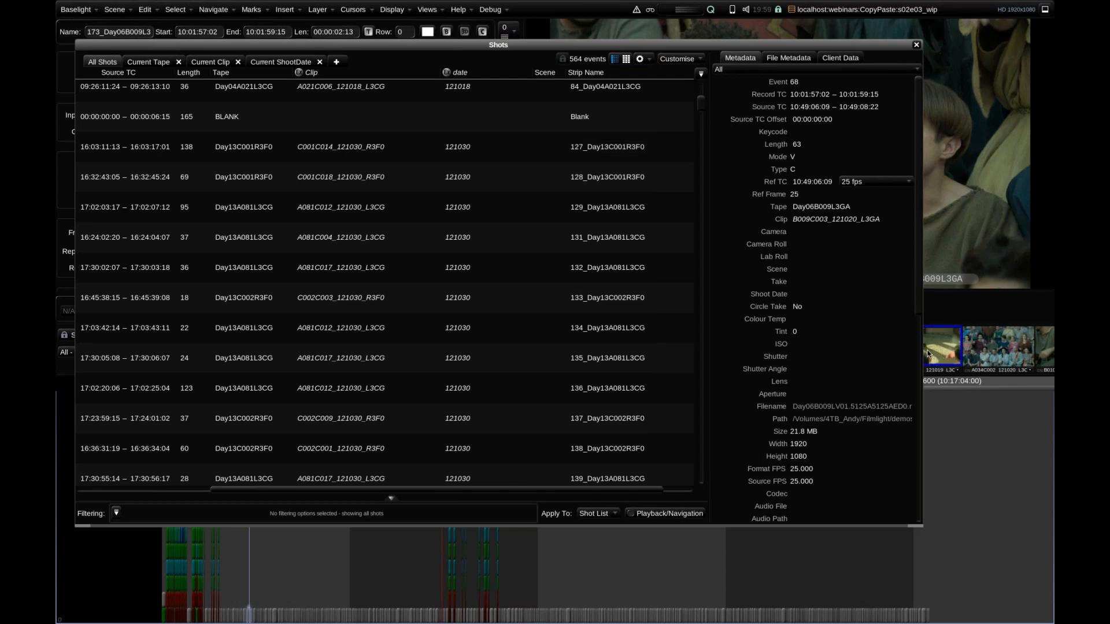
pyautogui.hotkey('ctrl', 'a')
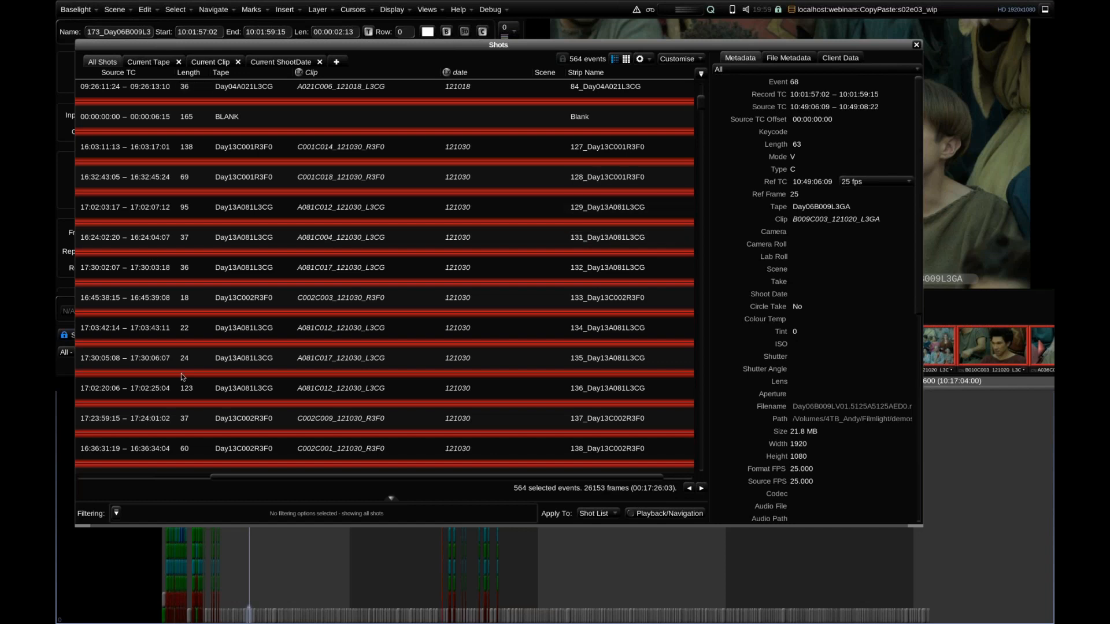
pyautogui.moveTo(244, 478); pyautogui.dragTo(108, 477)
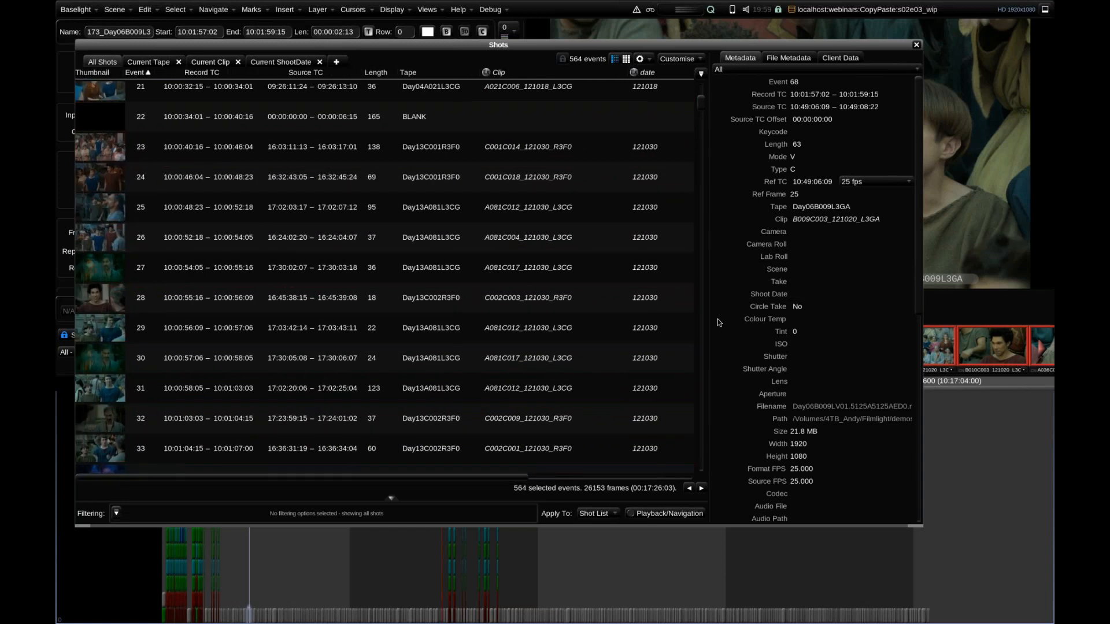
pyautogui.hotkey('ctrl', 'a')
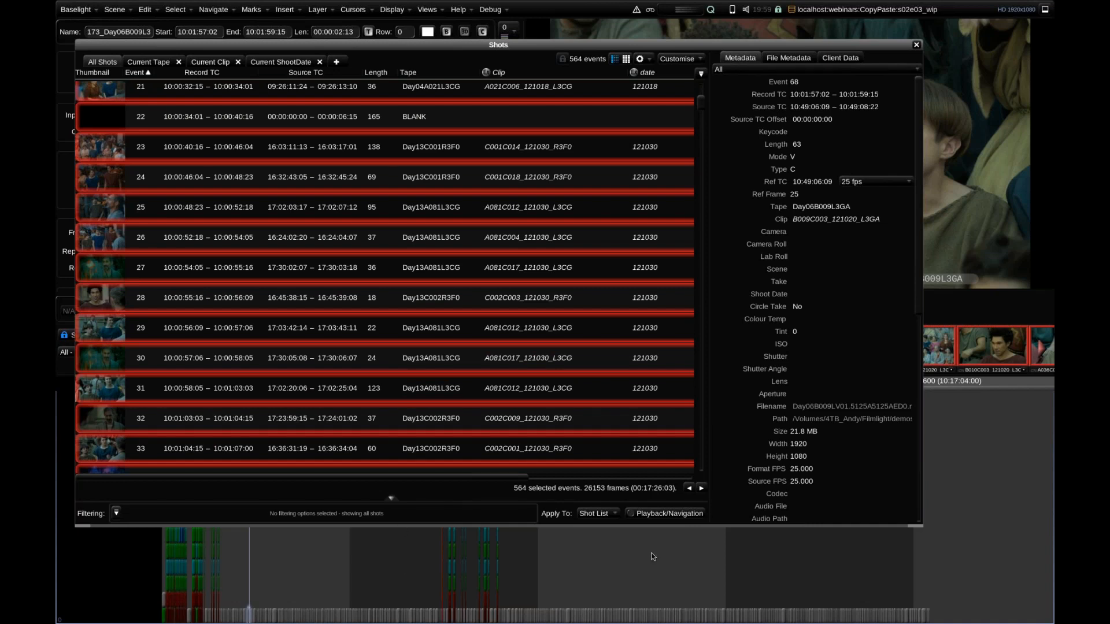
pyautogui.hotkey('ctrl', 'shift', 'a')
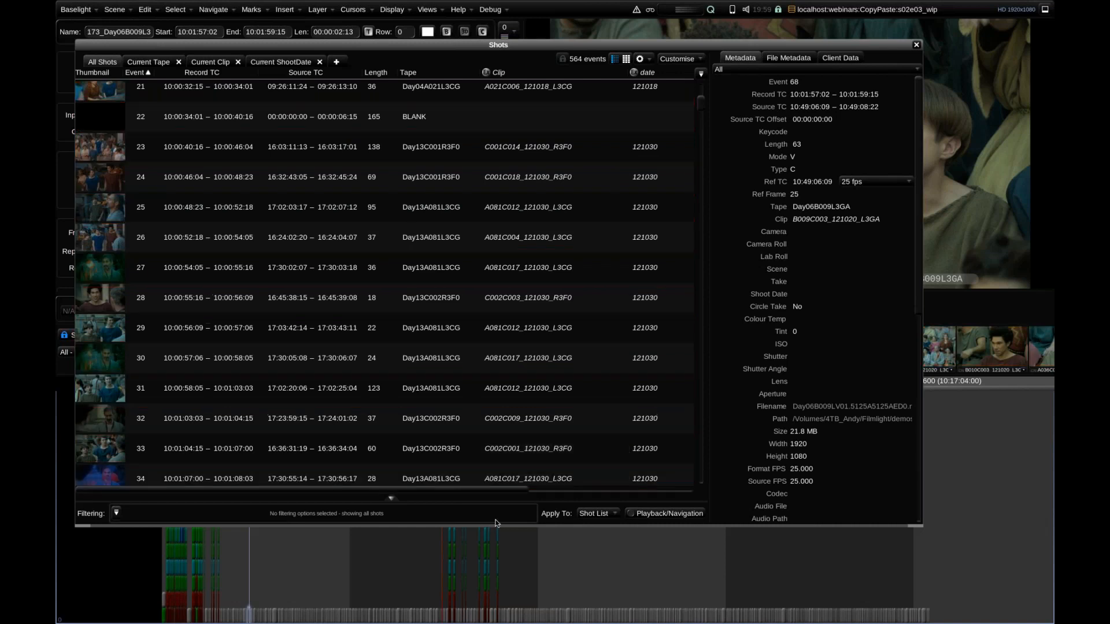
# Switch the Shots view to Select Stack Top Strips, try an area selection of timeline strips, and clear it.
pyautogui.click(684, 59)
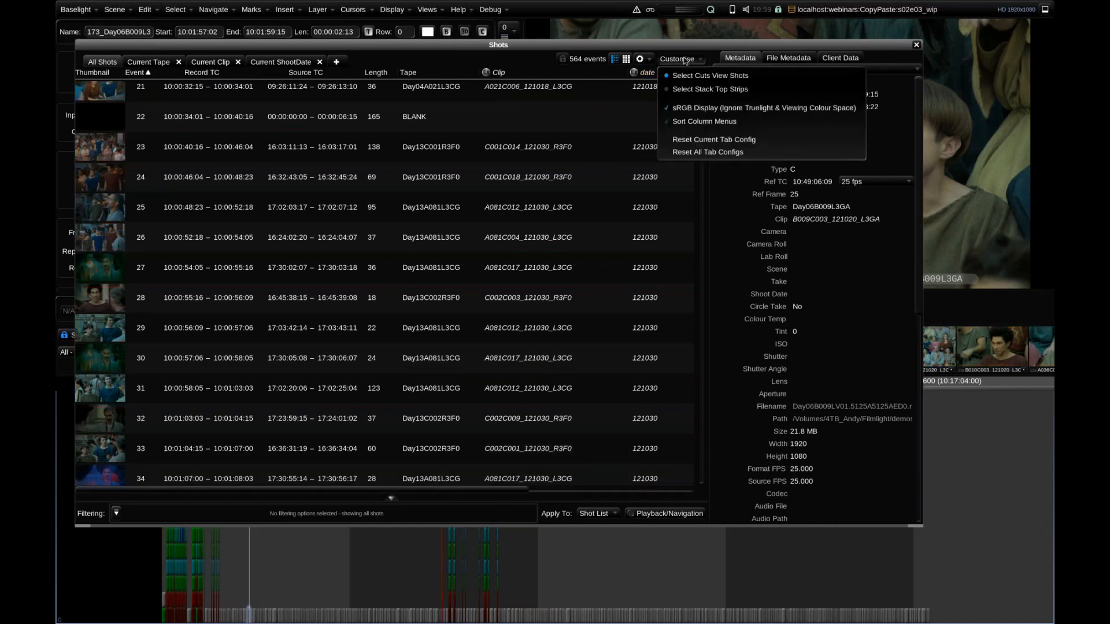
pyautogui.click(691, 91)
pyautogui.moveTo(383, 560); pyautogui.dragTo(165, 615)
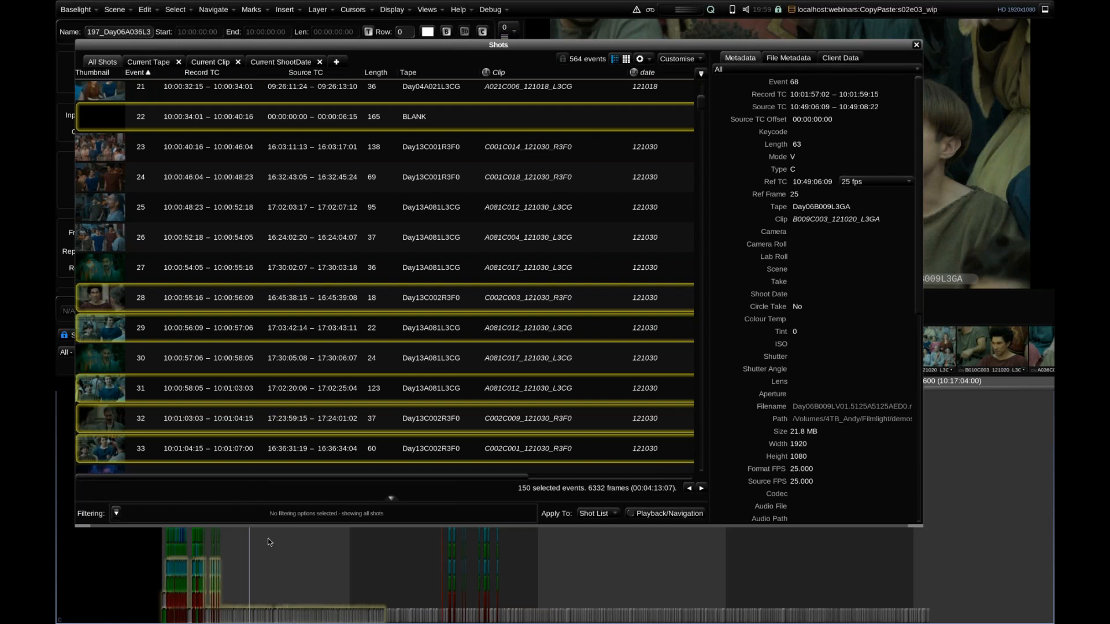
pyautogui.moveTo(312, 474); pyautogui.dragTo(359, 479)
pyautogui.click(266, 568)
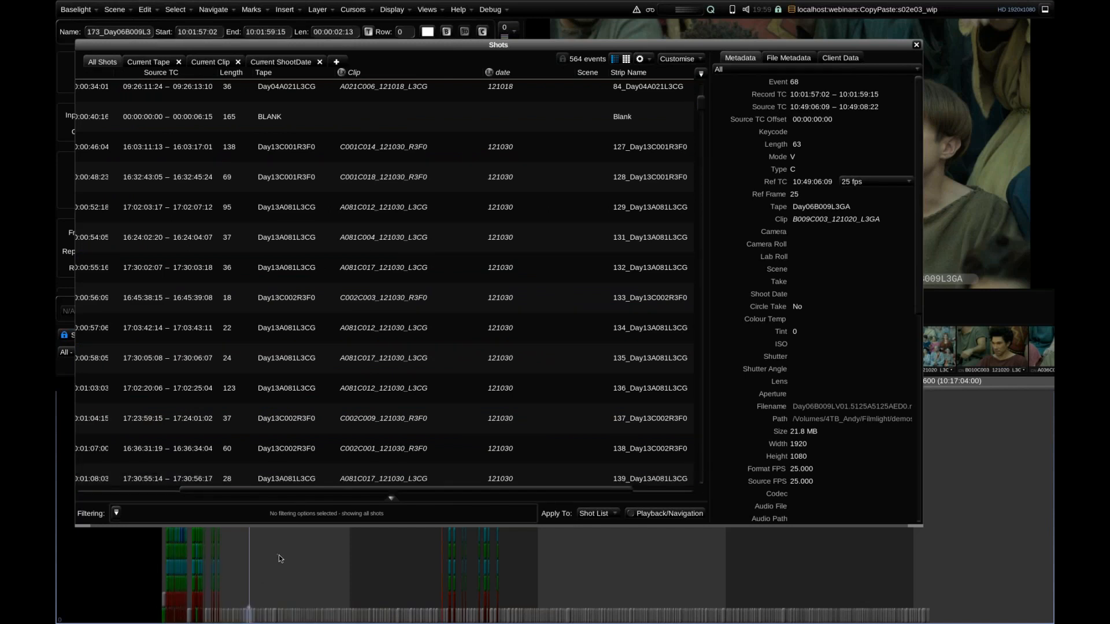
# Select all strips from shot 173 to the end of the timeline and examine their Chapter column in Shots.
pyautogui.hotkey('shift', 'End')
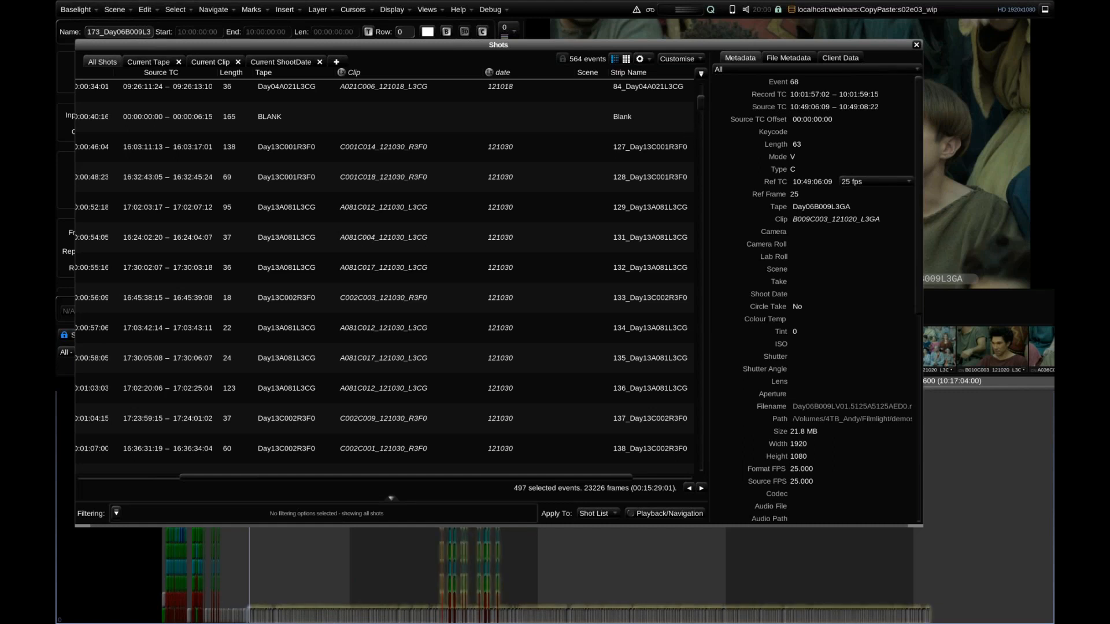
pyautogui.moveTo(407, 478); pyautogui.dragTo(467, 483)
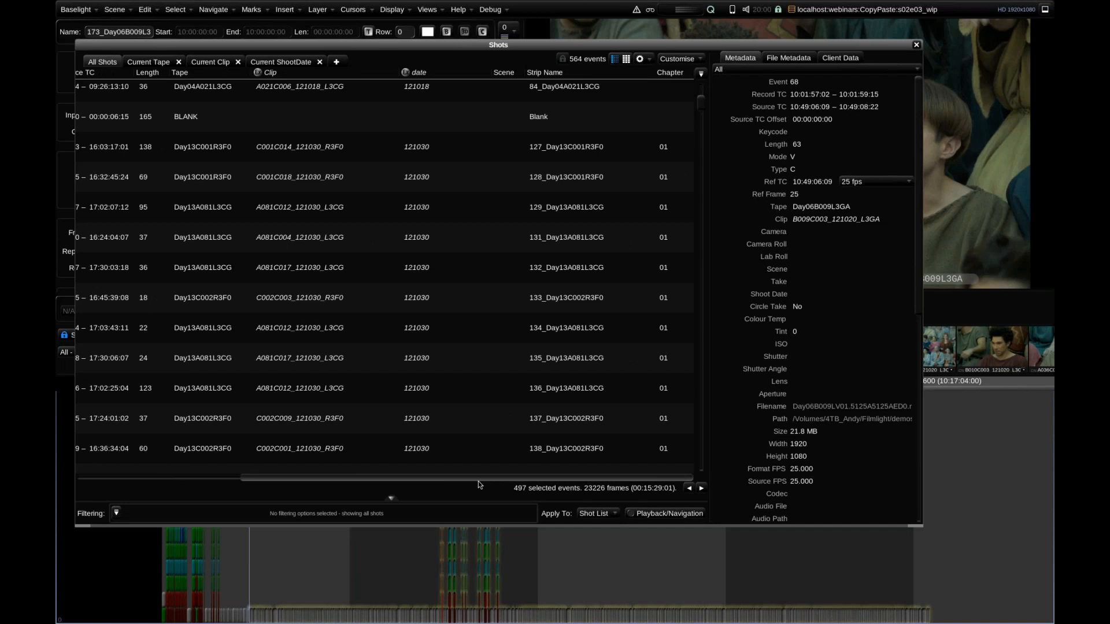
pyautogui.scroll(-4, 703, 116)
pyautogui.moveTo(705, 118); pyautogui.dragTo(703, 139)
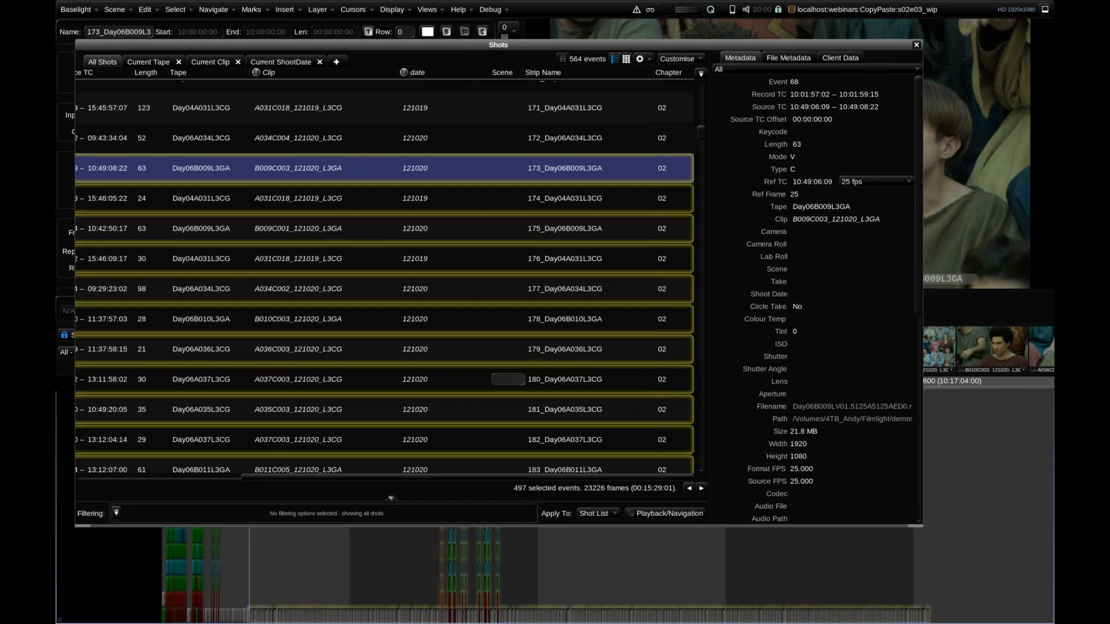
# Reduce the Shots window's height, move the playhead to shot 247 at 10:03:56:00, and select all strips from there to the end.
pyautogui.moveTo(442, 526); pyautogui.dragTo(451, 364)
pyautogui.click(453, 383)
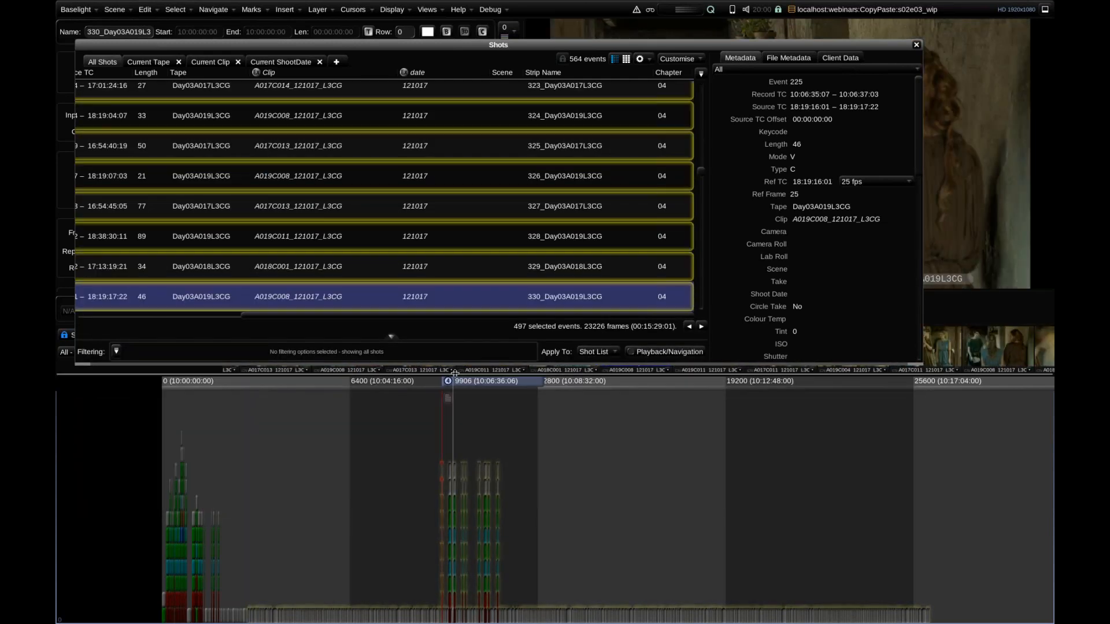
pyautogui.click(307, 382)
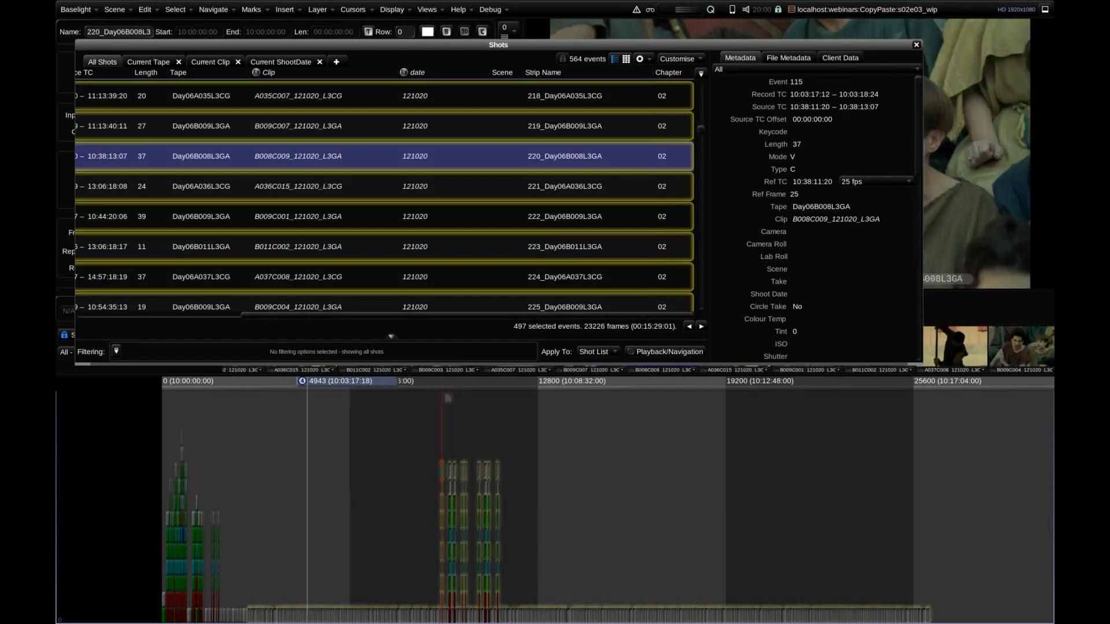
pyautogui.moveTo(331, 384); pyautogui.dragTo(359, 476)
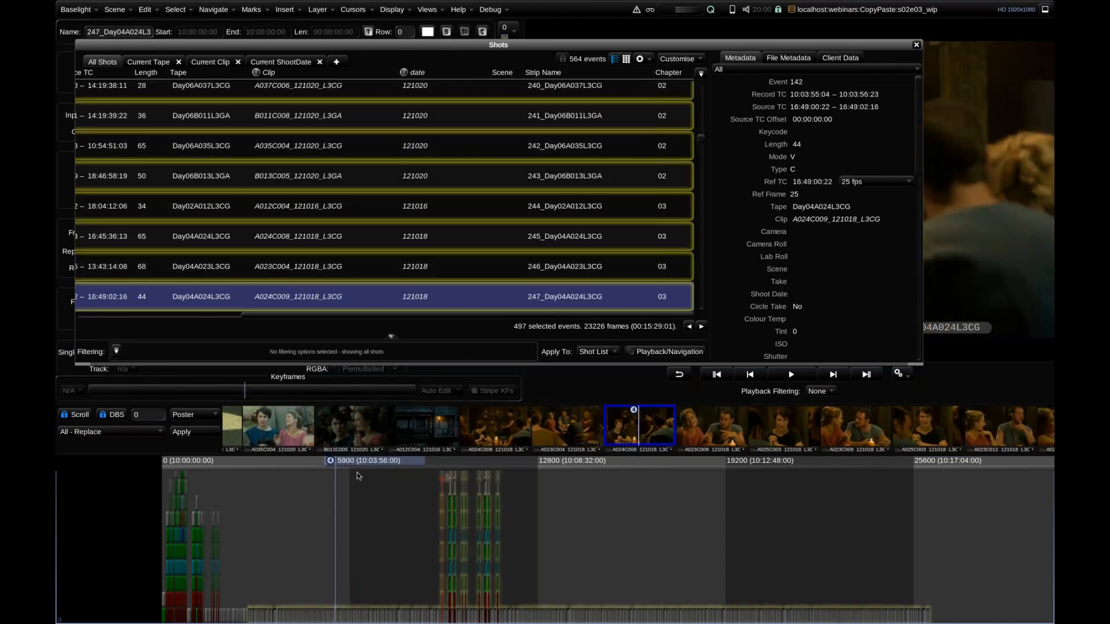
pyautogui.hotkey('ctrl', 'shift', 'End')
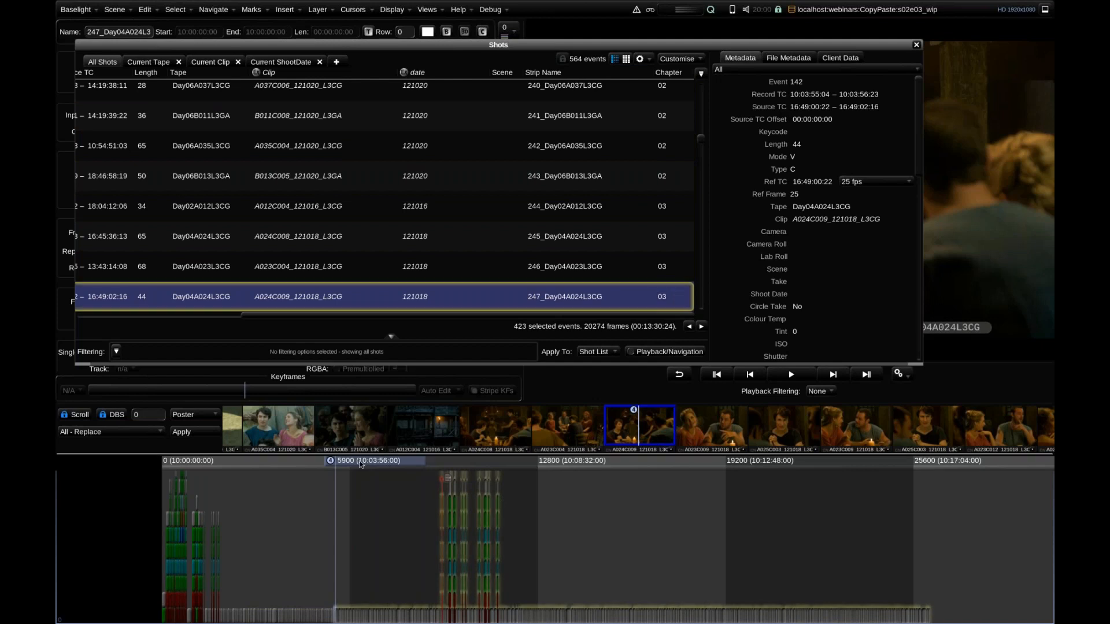
# Try selecting from shot 306 at 10:05:48:00 to the timeline's end, then clear the selection and close Shots.
pyautogui.moveTo(361, 466); pyautogui.dragTo(442, 474)
pyautogui.hotkey('ctrl', 'shift', 'End')
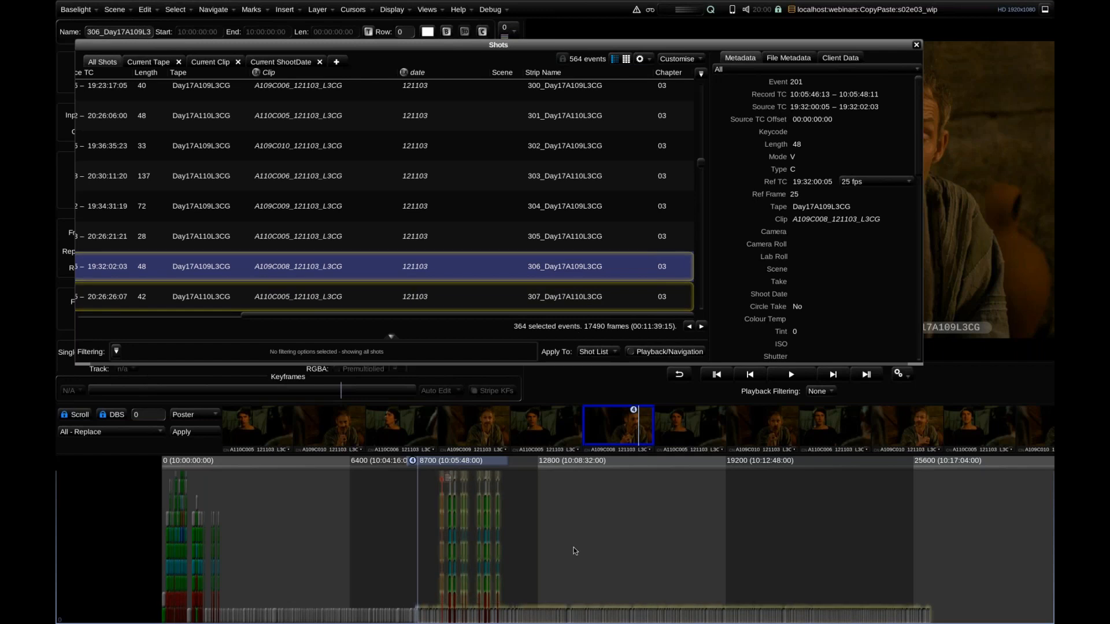
pyautogui.click(551, 532)
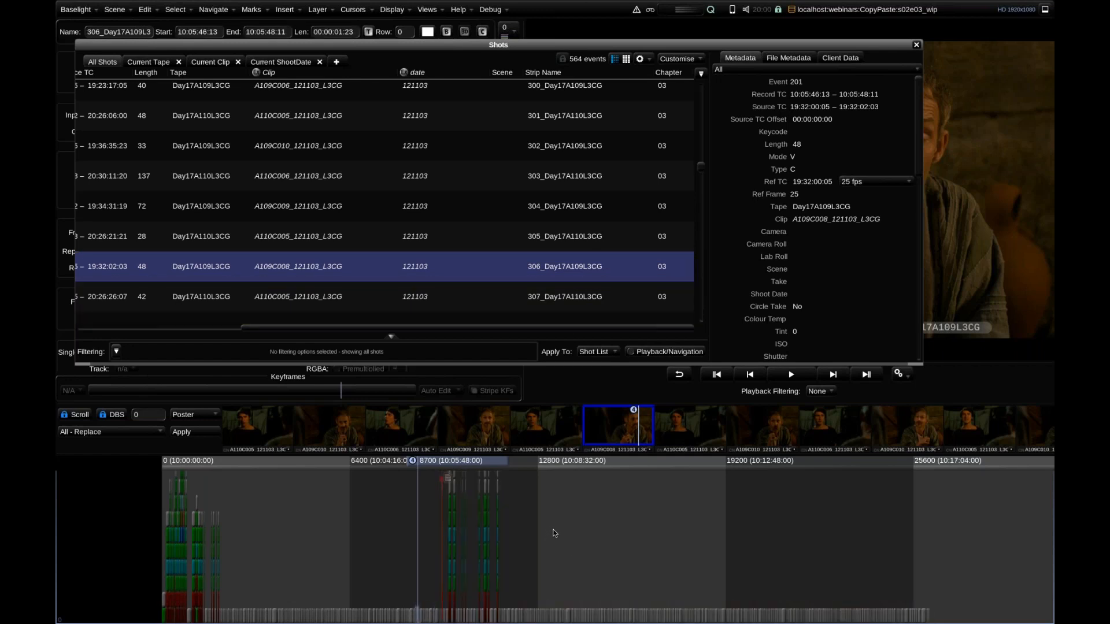
pyautogui.click(916, 45)
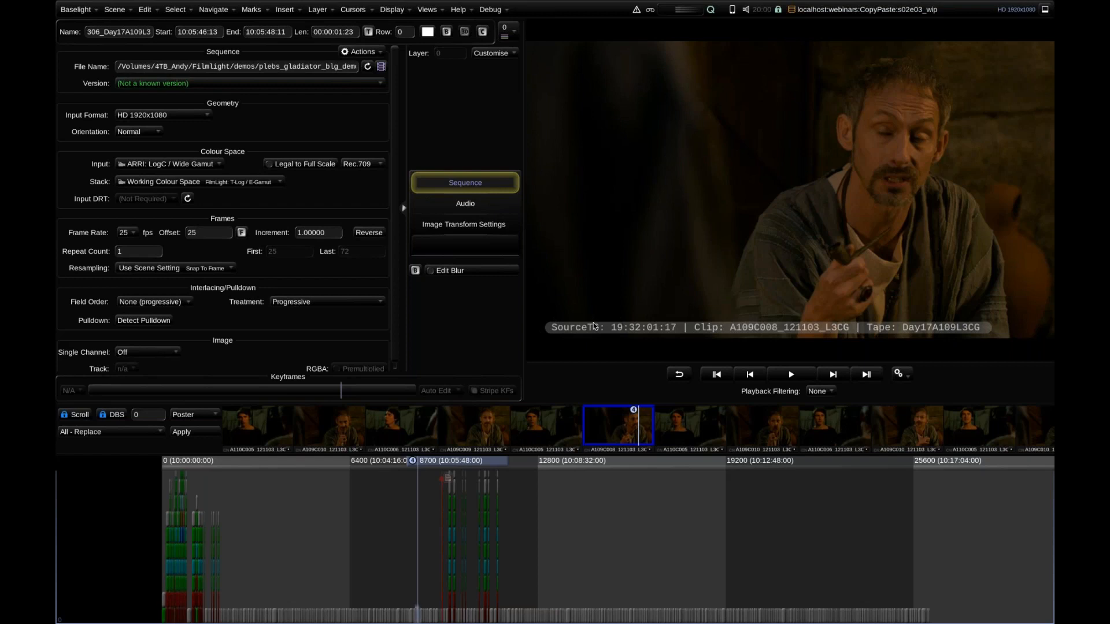
# Reopen the Shots view and rename the Current ShootDate tab to Current Chapter.
pyautogui.hotkey('ctrl', 'h')
pyautogui.click(293, 62)
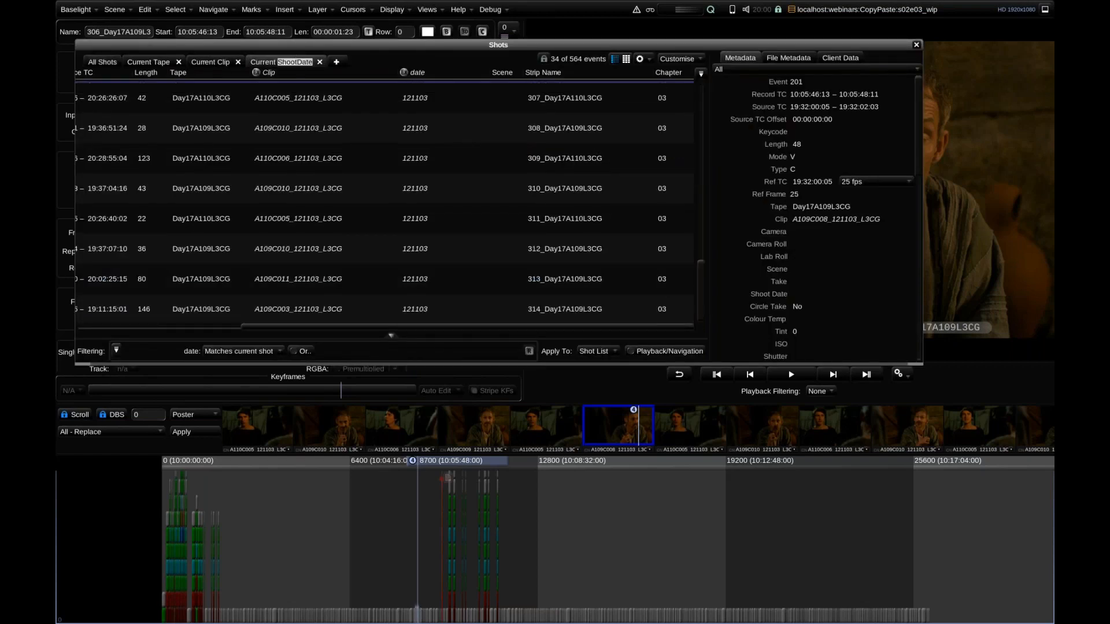
pyautogui.write('Chapter')
pyautogui.press('Return')
# Replace the tab's date filter with a Chapter filter set to Matches current shot.
pyautogui.click(193, 351)
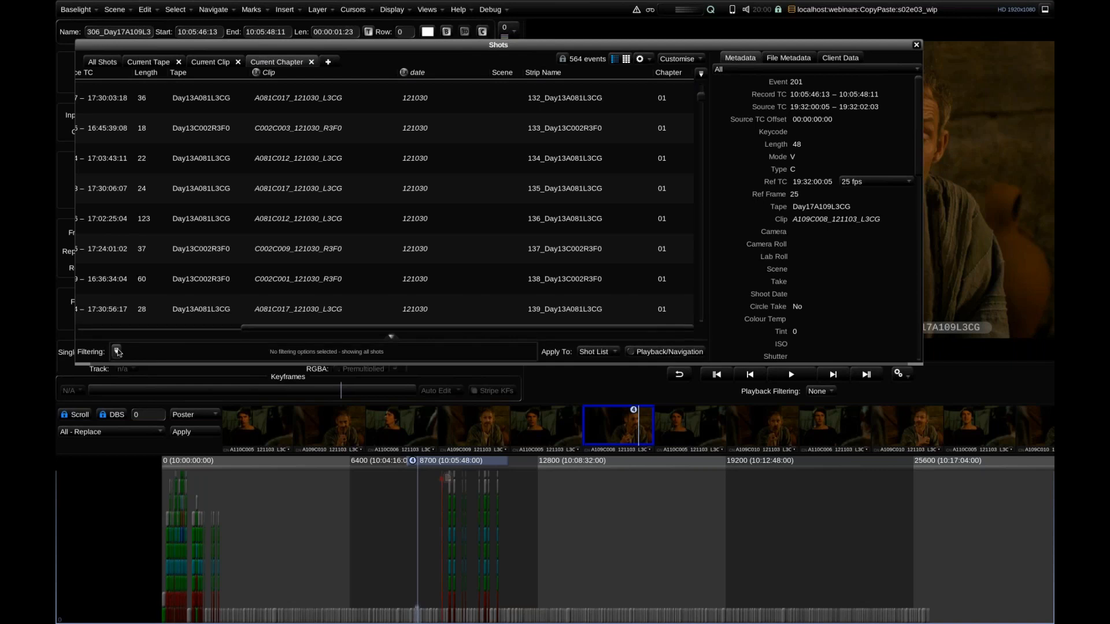
pyautogui.click(116, 351)
pyautogui.click(239, 601)
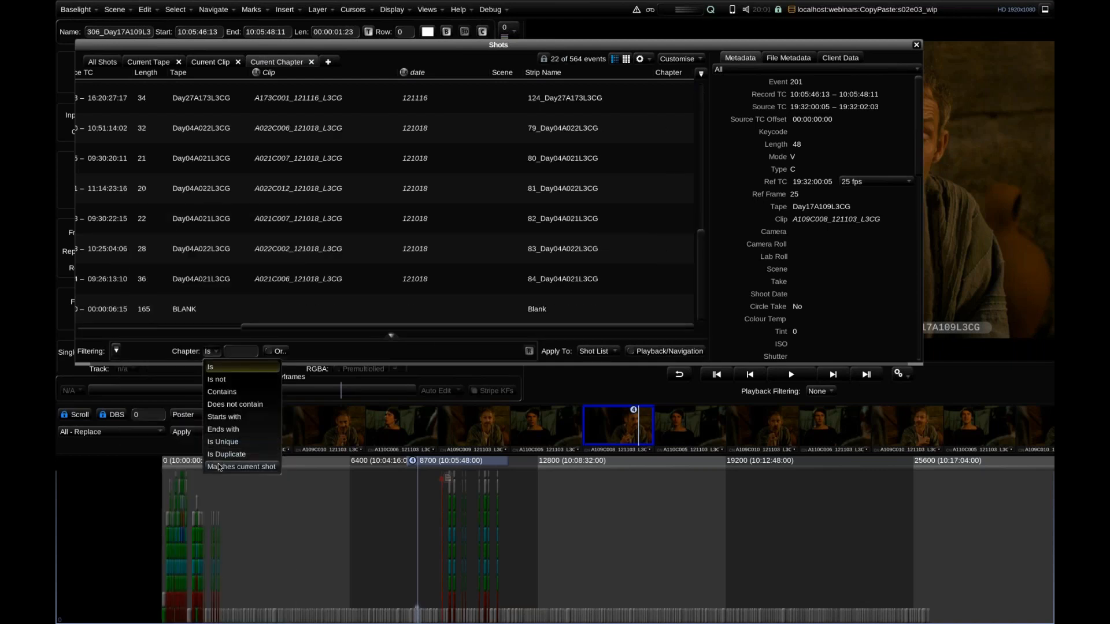
pyautogui.click(221, 467)
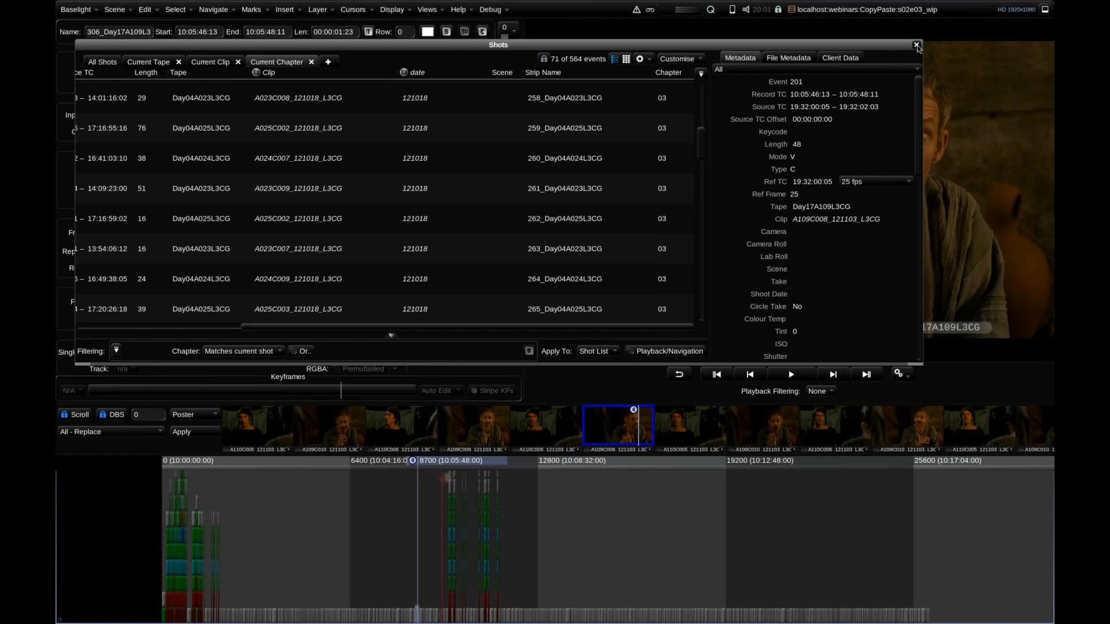
# Close Shots, try the Current Chapter playback filter, and set filtering back to None with the playhead at shot 488, about 10:12:01:18.
pyautogui.click(916, 45)
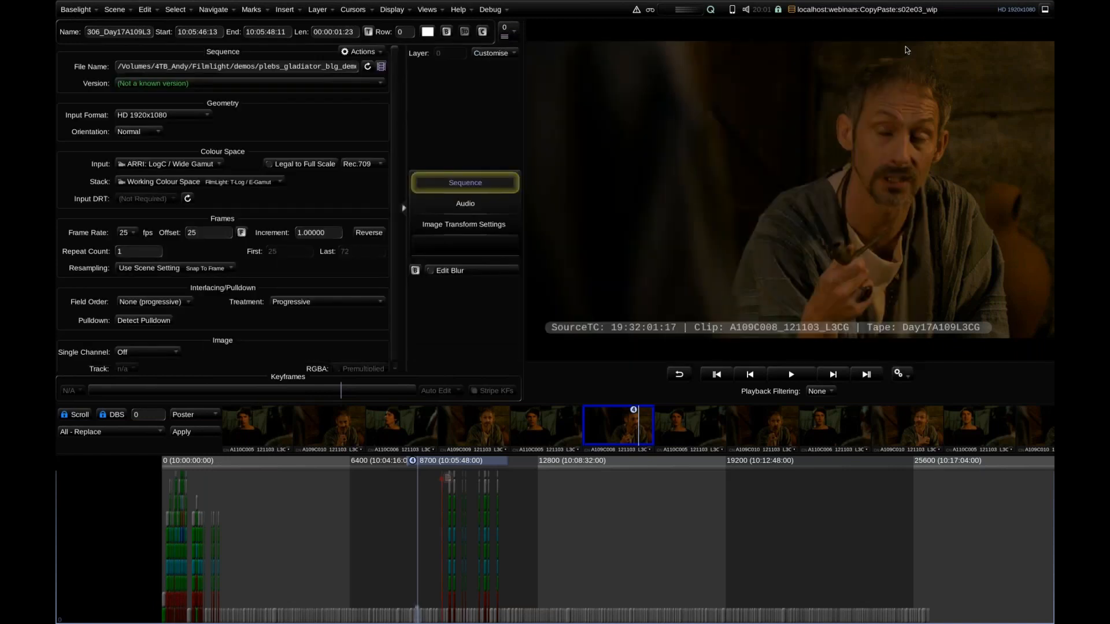
pyautogui.hotkey('ctrl', 'f')
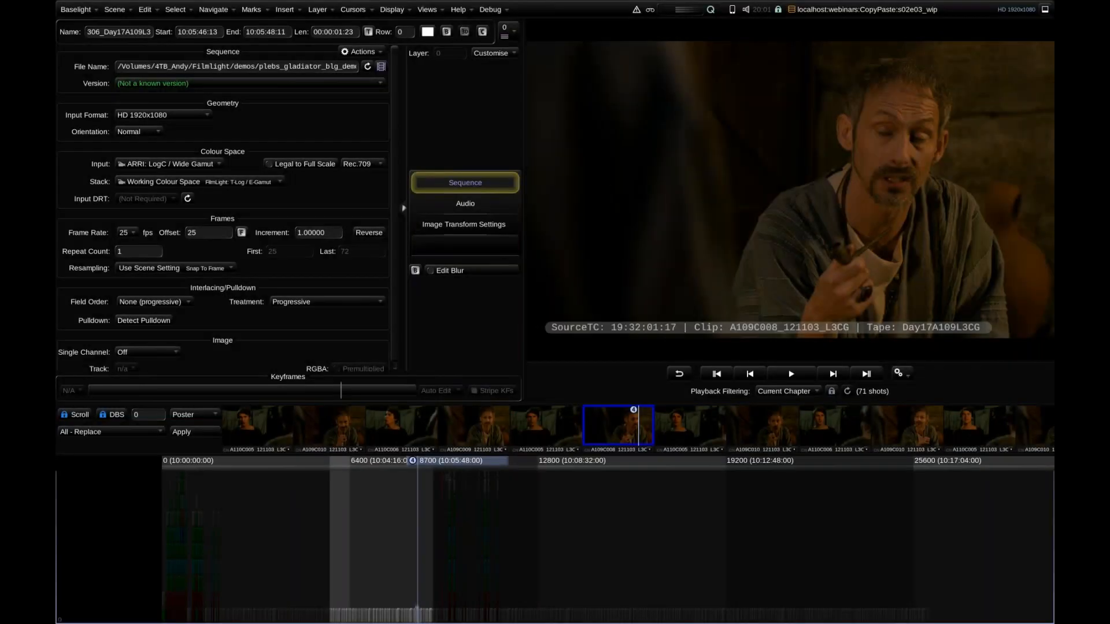
pyautogui.scroll(-5, 440, 517)
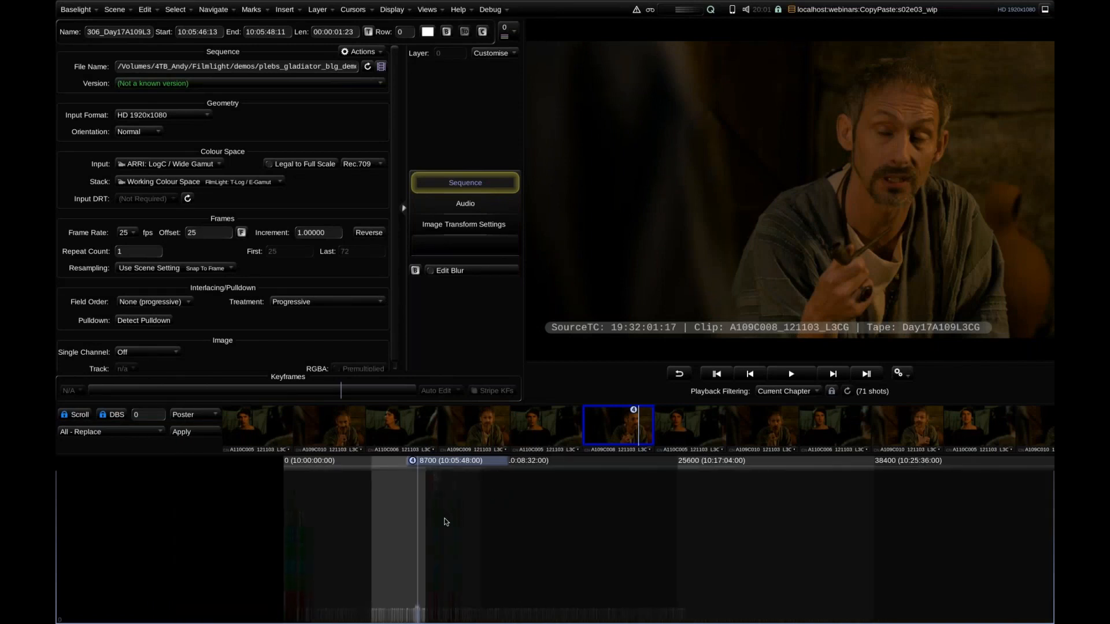
pyautogui.moveTo(462, 463); pyautogui.dragTo(549, 486)
pyautogui.hotkey('ctrl', 'shift', 'f')
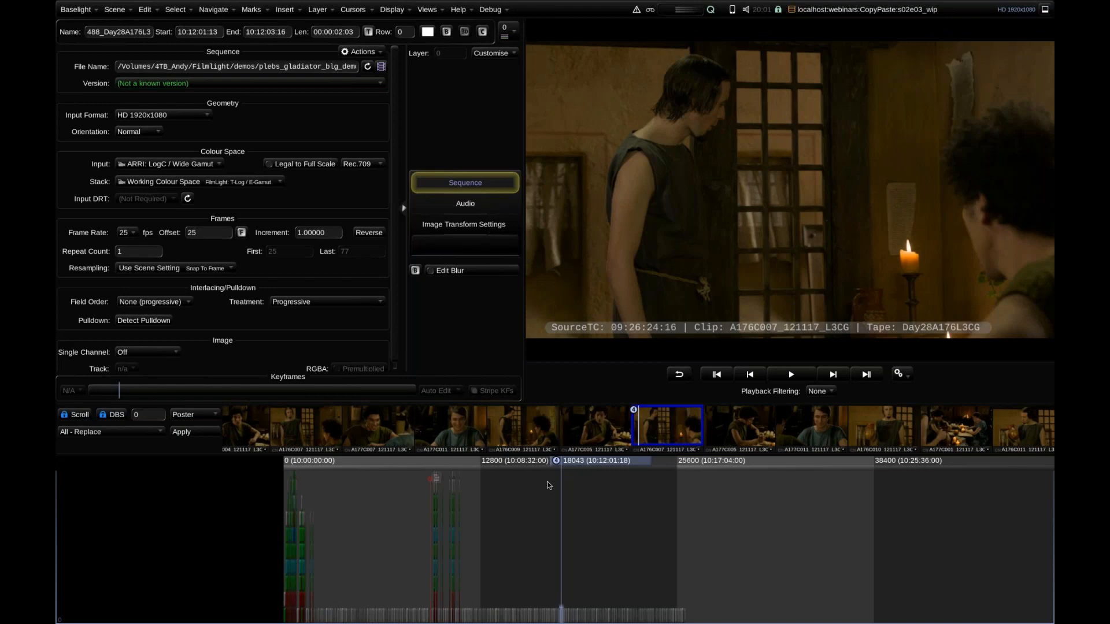
# Try the Current Chapter and Current Clip playback filters, return to None, and move the playhead to shot 495 at about 10:12:16:15.
pyautogui.hotkey('ctrl', 'shift', 'f')
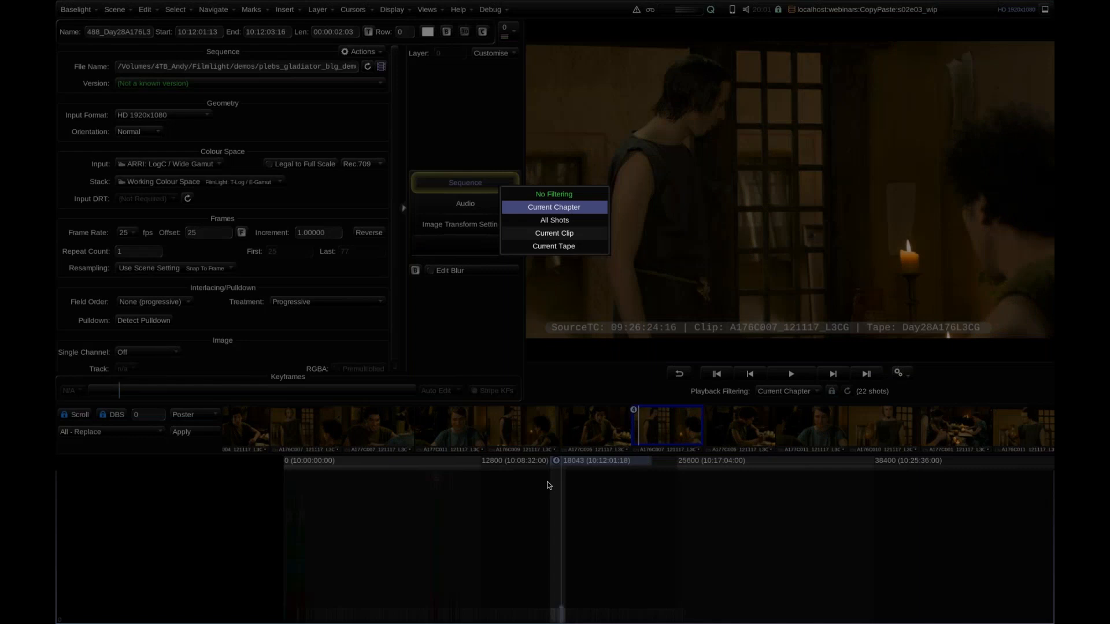
pyautogui.hotkey('ctrl', 'shift', 'f')
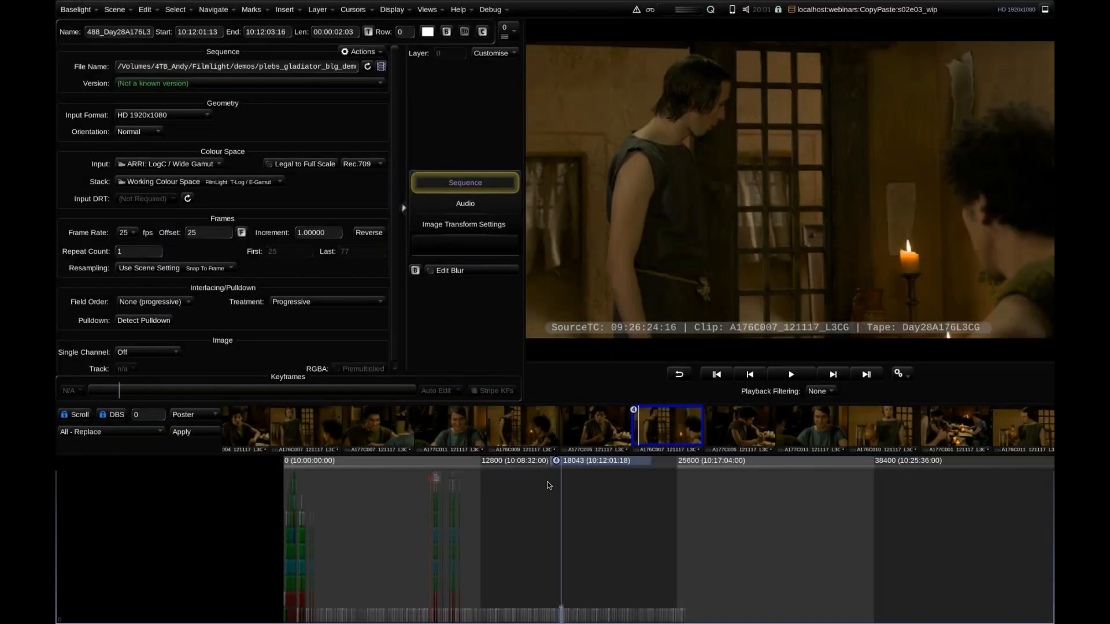
pyautogui.hotkey('ctrl', 'shift', 'f')
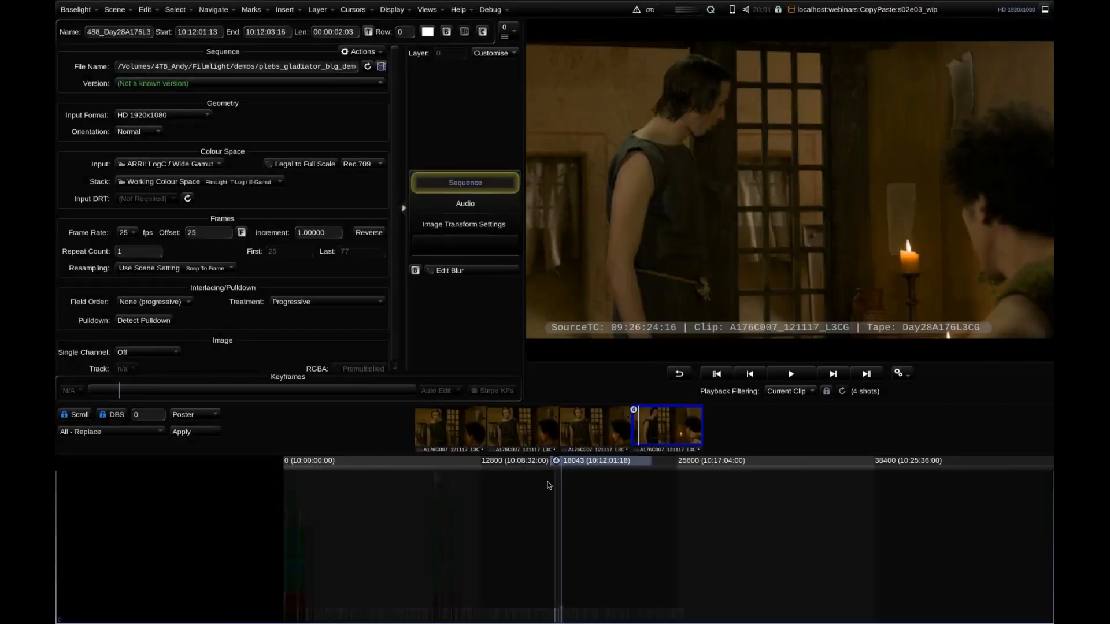
pyautogui.hotkey('ctrl', 'shift', 'f')
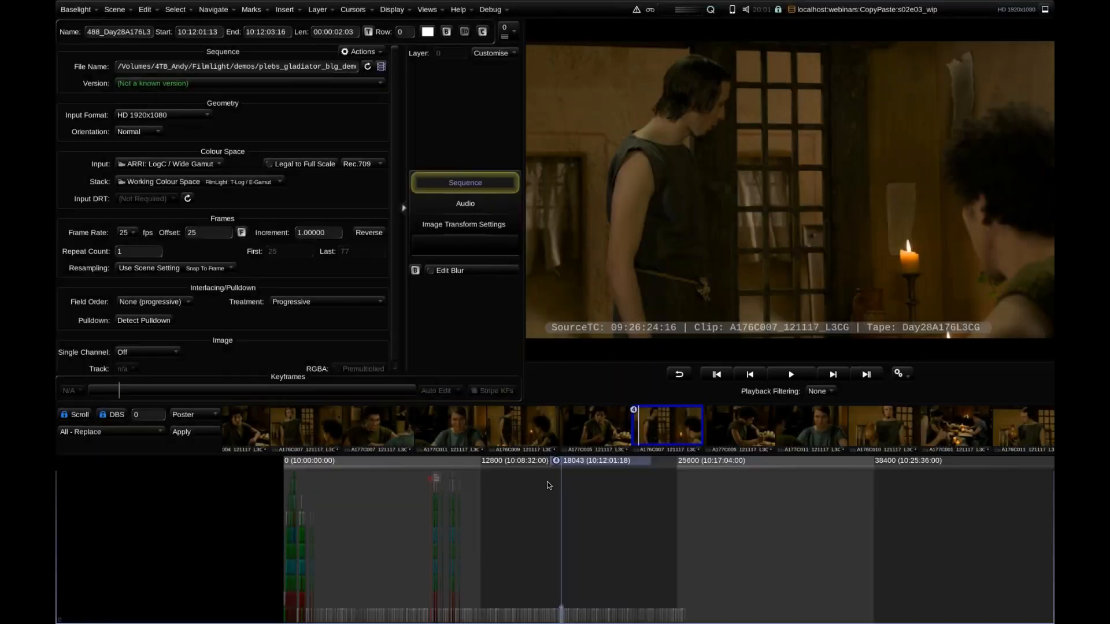
pyautogui.hotkey('ctrl', 'shift', 'f')
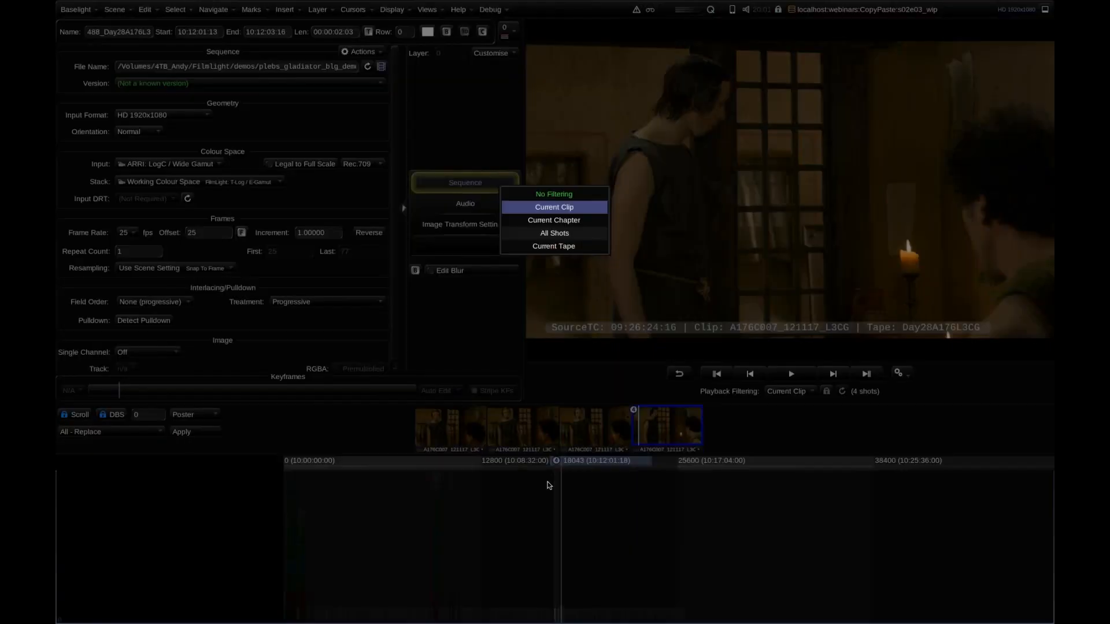
pyautogui.hotkey('ctrl', 'shift', 'f')
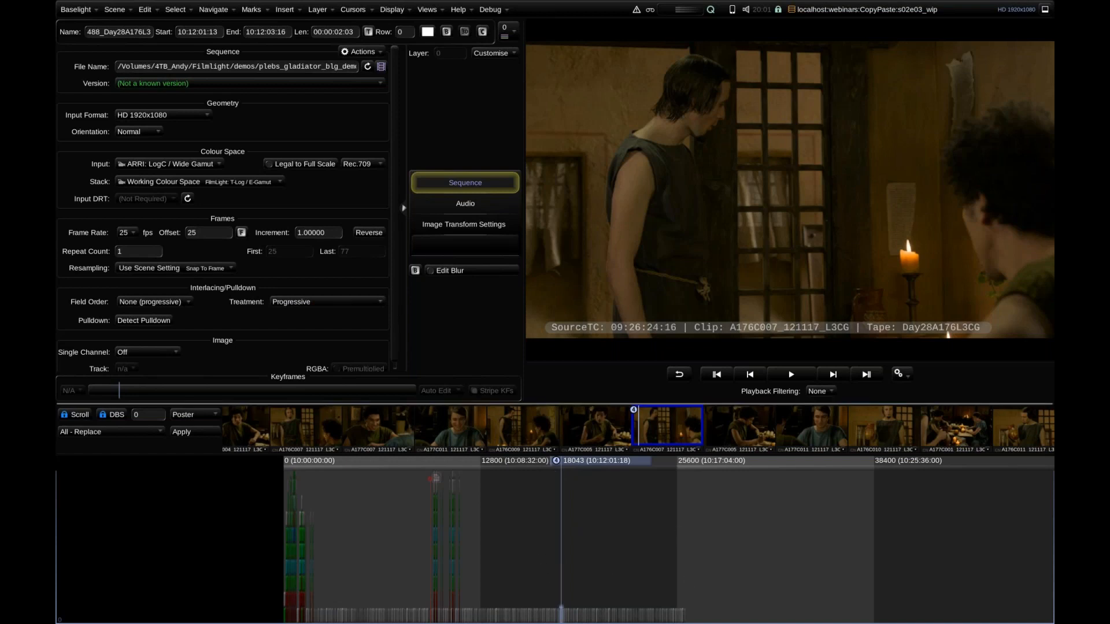
pyautogui.moveTo(589, 461); pyautogui.dragTo(595, 463)
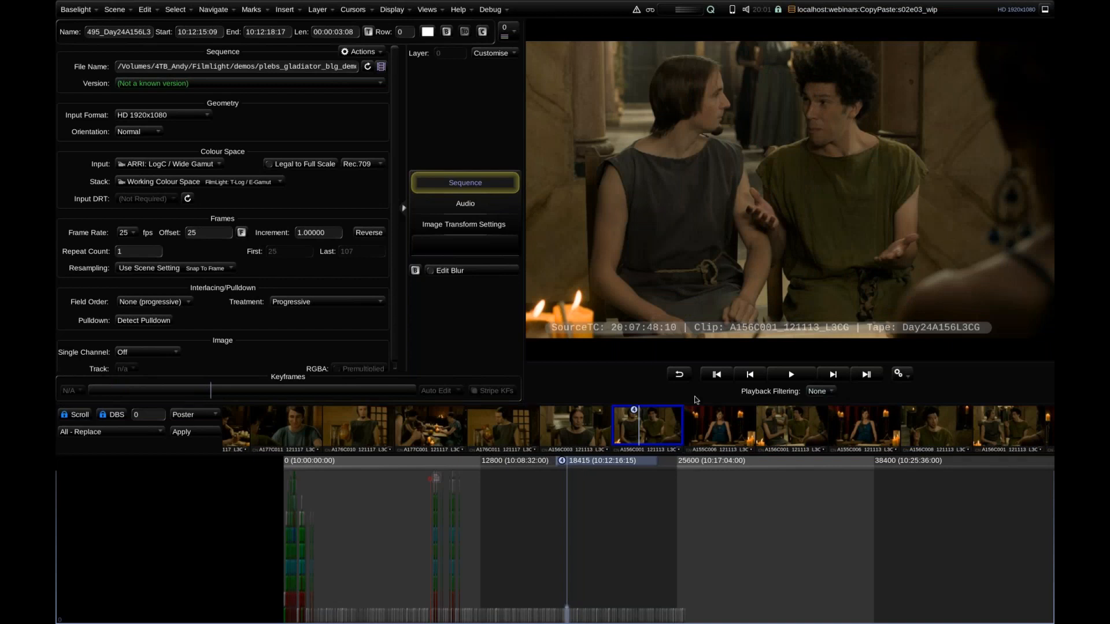
# Move the playhead back along the timeline to shot 152 at about 10:01:25:06.
pyautogui.moveTo(577, 463); pyautogui.dragTo(575, 461)
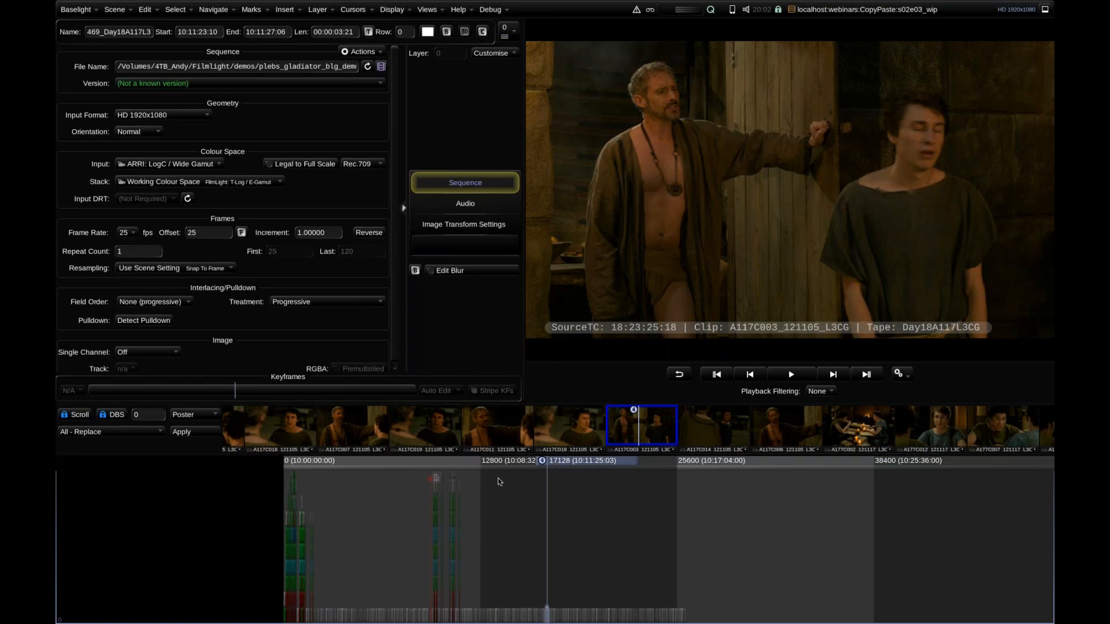
pyautogui.moveTo(559, 462); pyautogui.dragTo(329, 489)
pyautogui.moveTo(329, 488); pyautogui.dragTo(471, 499)
pyautogui.hotkey('shift', 'Up')
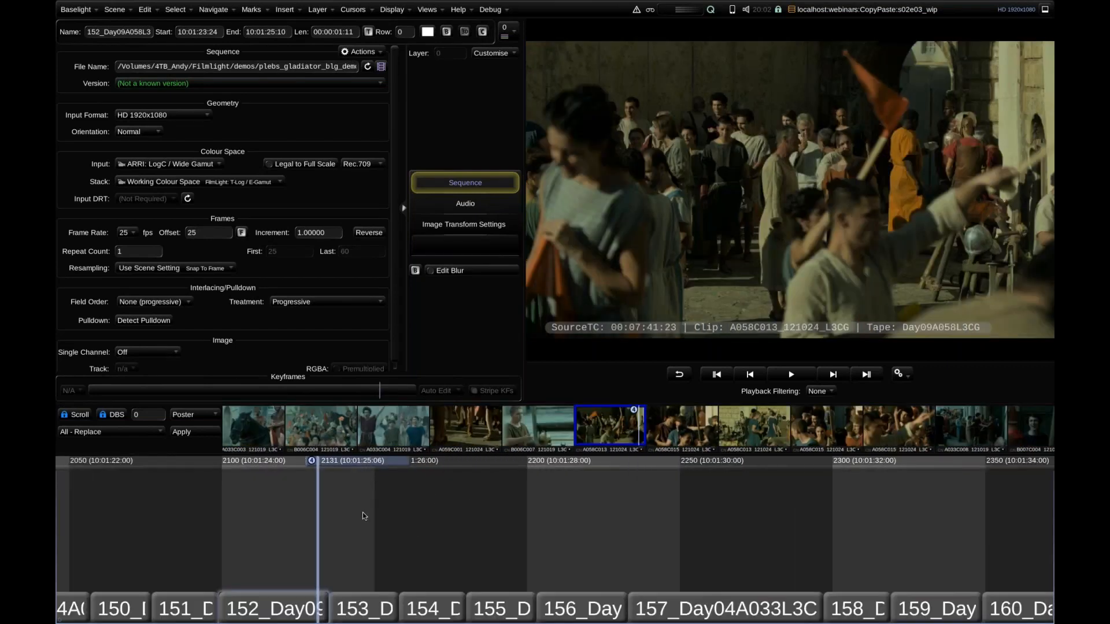
# Select the run of ungraded shots from 150 through 187 and paste the copied grade stack onto all of them.
pyautogui.press('Down')
pyautogui.hotkey('shift', 'Down')
pyautogui.press('Down')
pyautogui.press('Down')
pyautogui.press('Down')
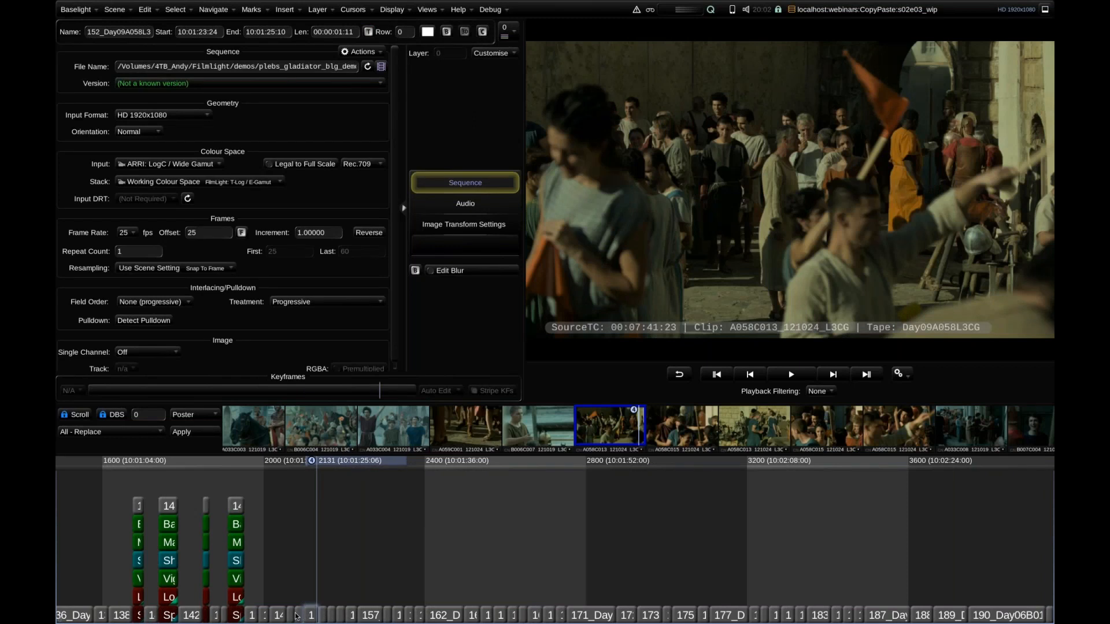
pyautogui.moveTo(317, 618); pyautogui.dragTo(863, 595)
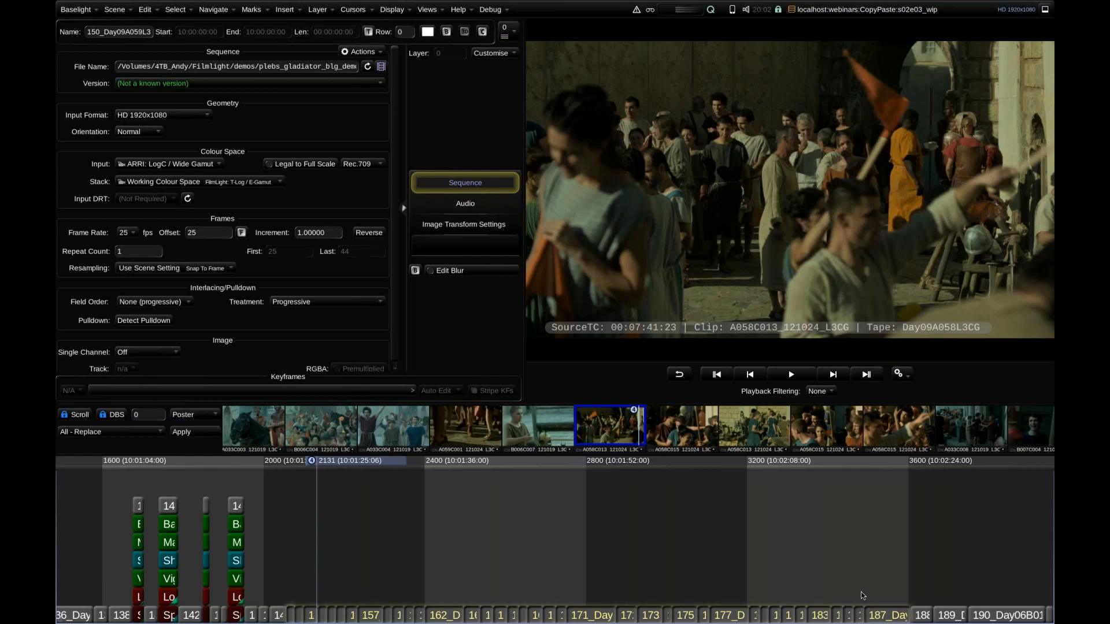
pyautogui.hotkey('ctrl', 'v')
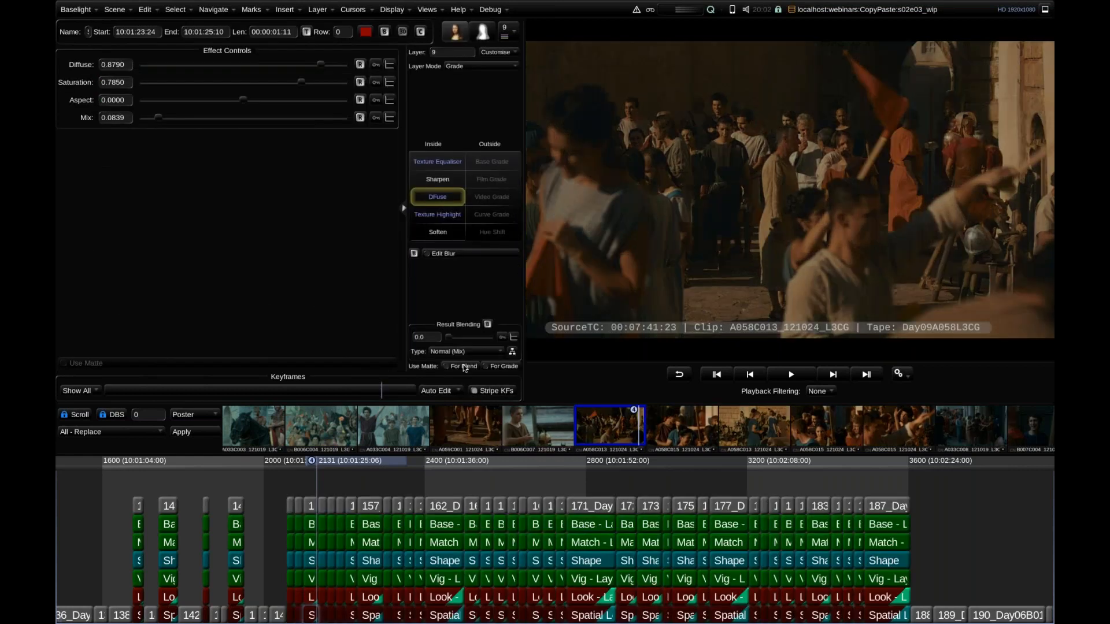
# Enlarge the timeline area and open the Groups view above it.
pyautogui.moveTo(460, 405); pyautogui.dragTo(460, 331)
pyautogui.click(427, 9)
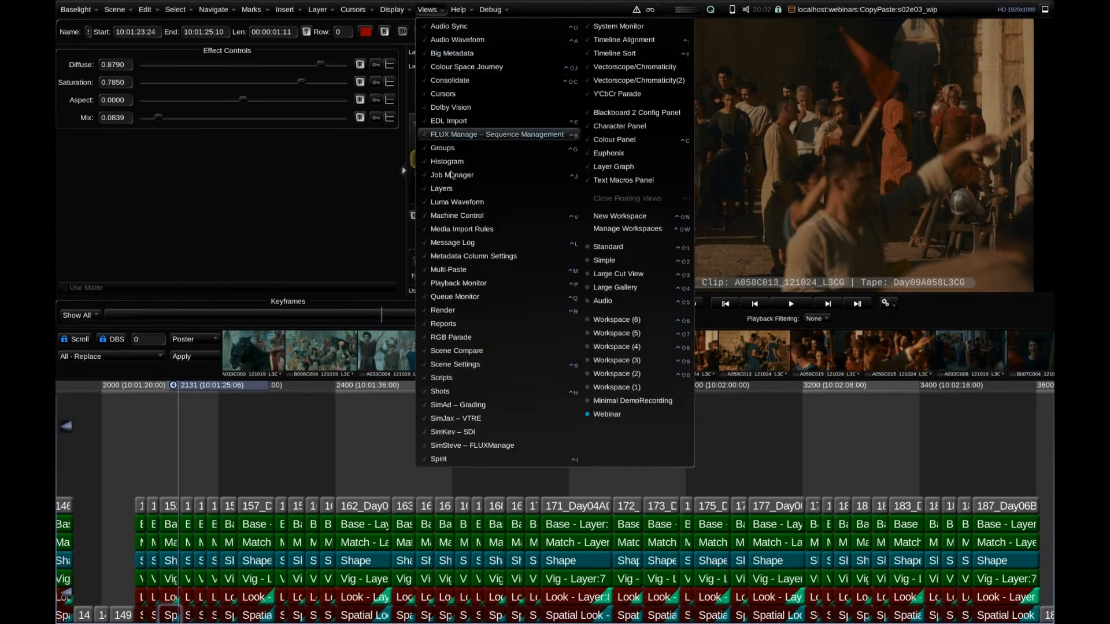
pyautogui.click(451, 148)
pyautogui.moveTo(301, 42)
pyautogui.mouseDown()
pyautogui.moveTo(315, 53)
pyautogui.moveTo(306, 56)
pyautogui.mouseUp()
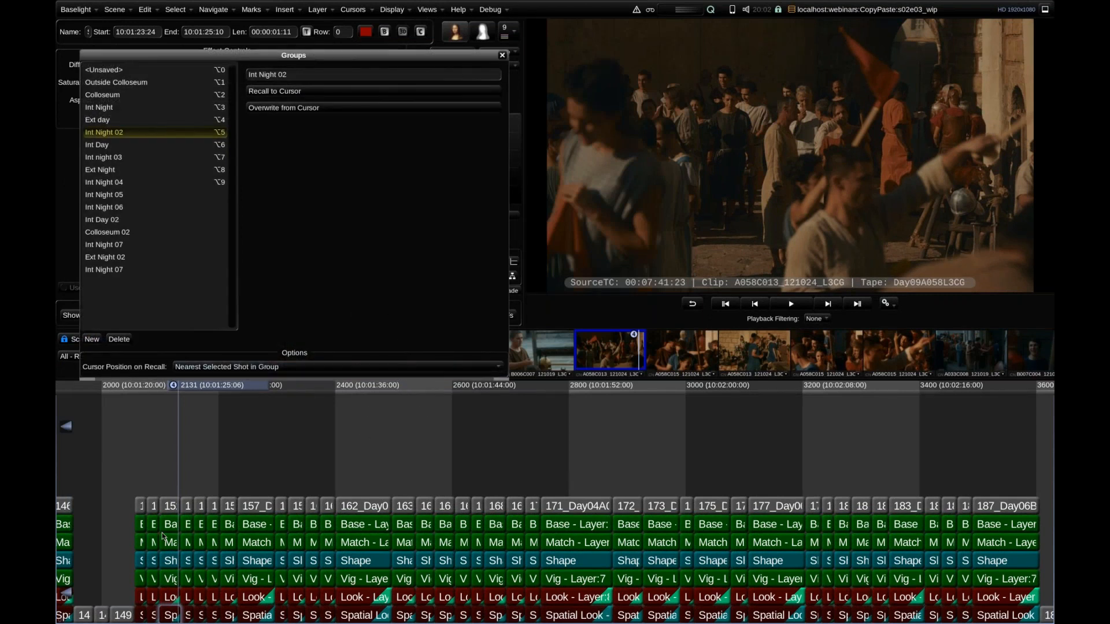
# Select a mix of Vig, Match, Base and Look layers across shots 150 to 187 and save the selection as a new group.
pyautogui.moveTo(142, 579); pyautogui.dragTo(449, 571)
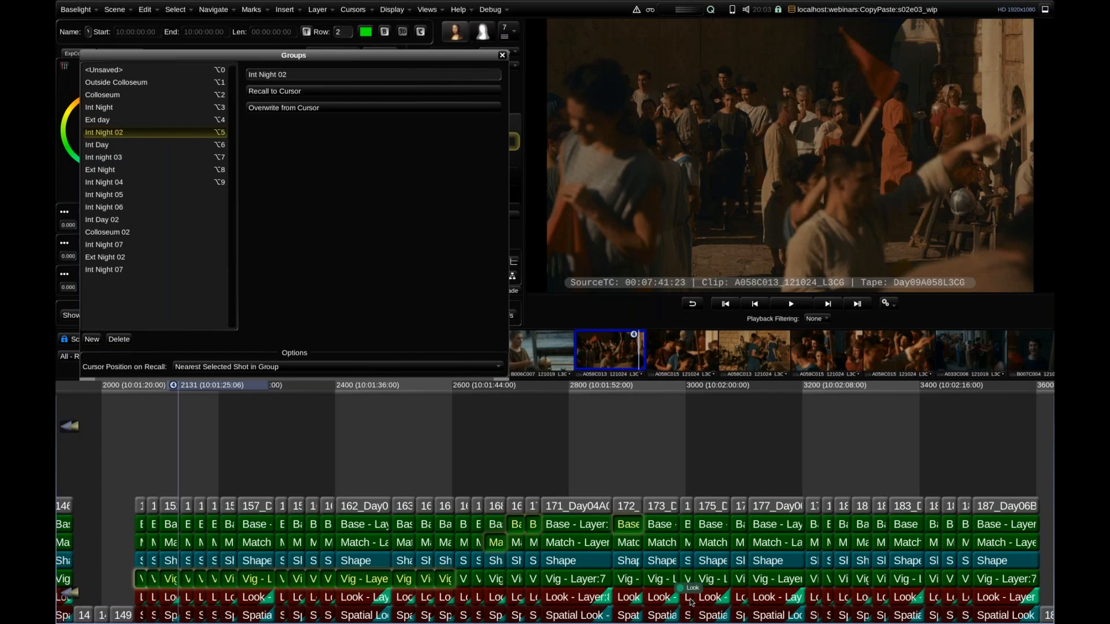
pyautogui.click(912, 546)
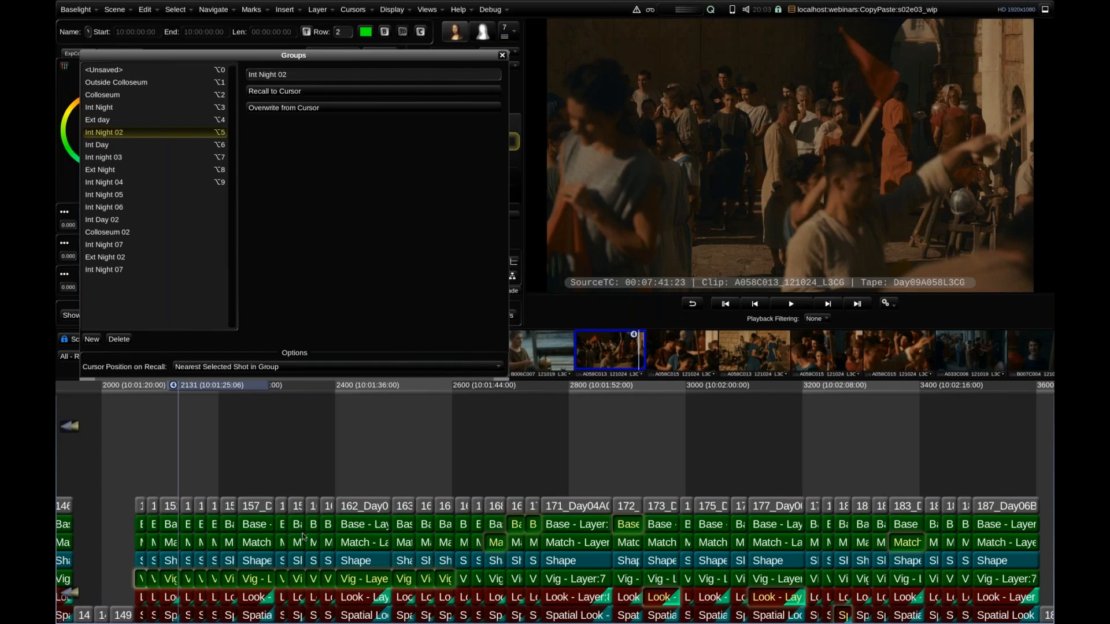
pyautogui.click(258, 544)
pyautogui.click(90, 339)
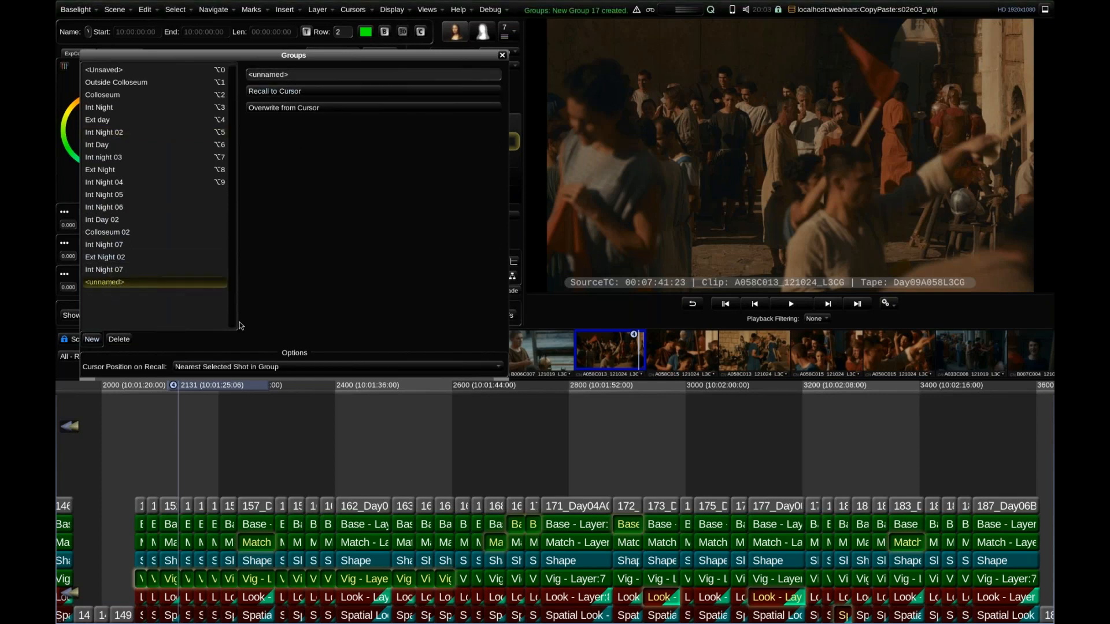
# Clear the layer selection, recall the unnamed group to the cursor, and delete that group.
pyautogui.click(247, 447)
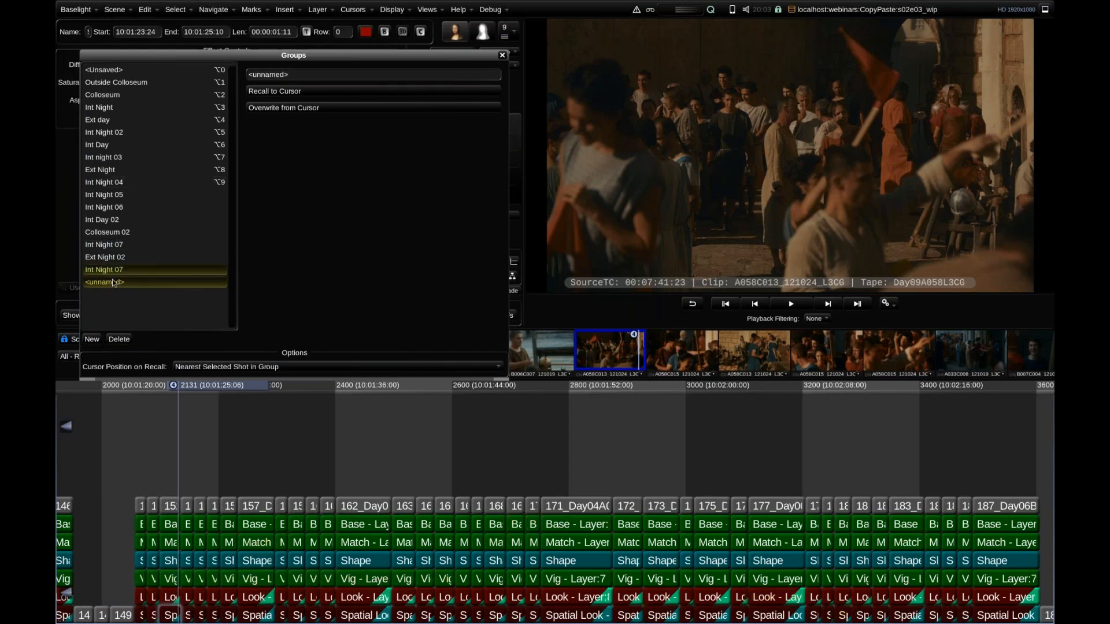
pyautogui.click(295, 95)
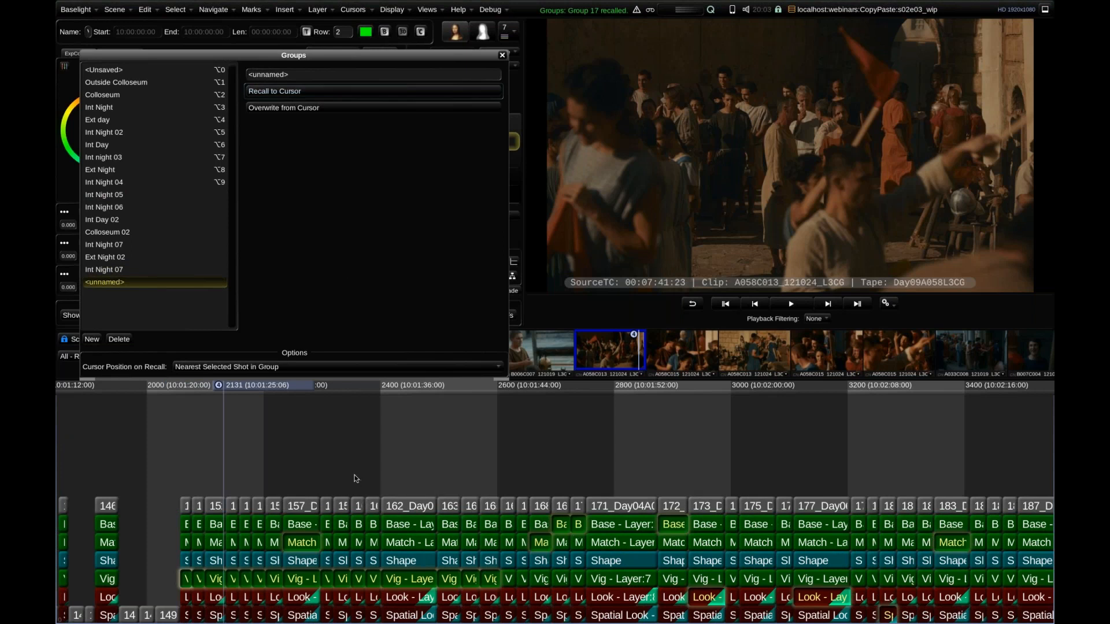
pyautogui.click(120, 340)
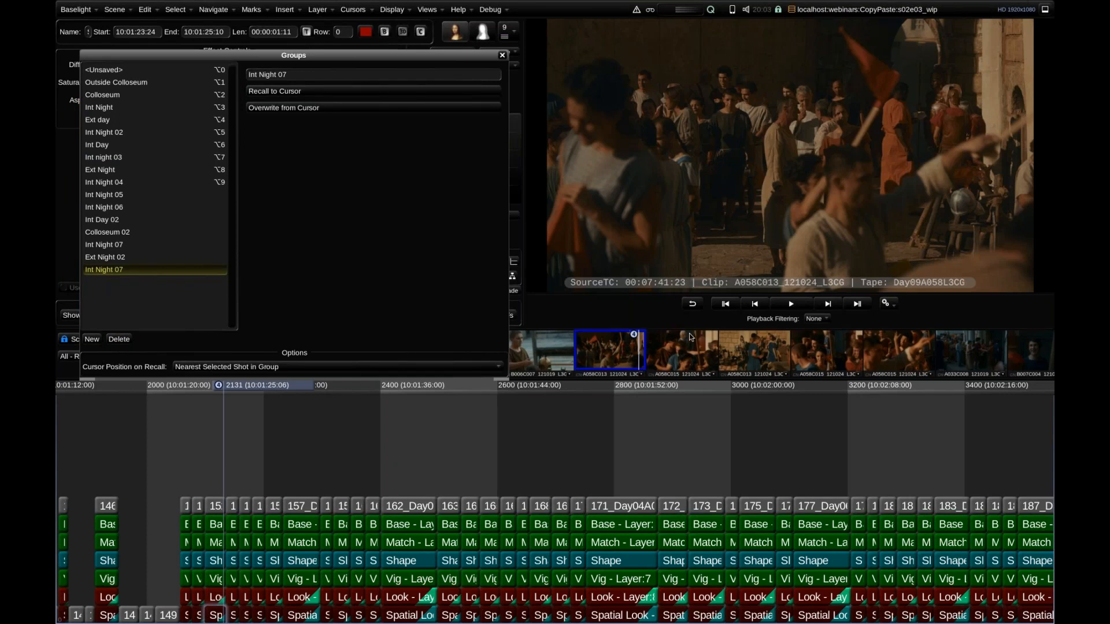
# Switch to the Large Cut View workspace and recall the Outside Colloseum and Colloseum groups.
pyautogui.click(433, 9)
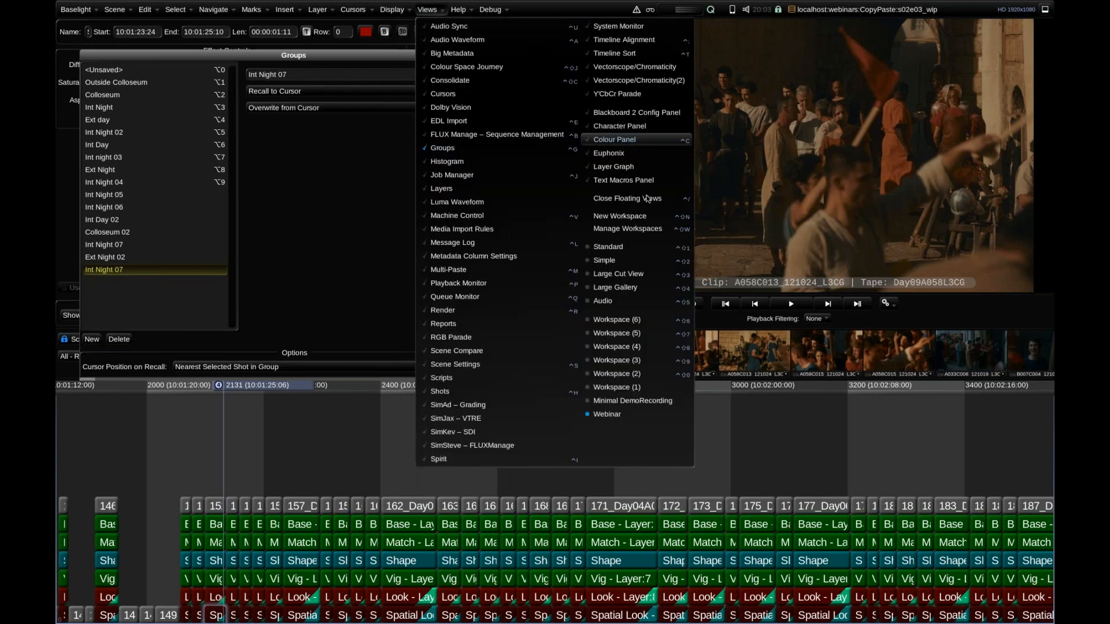
pyautogui.click(627, 275)
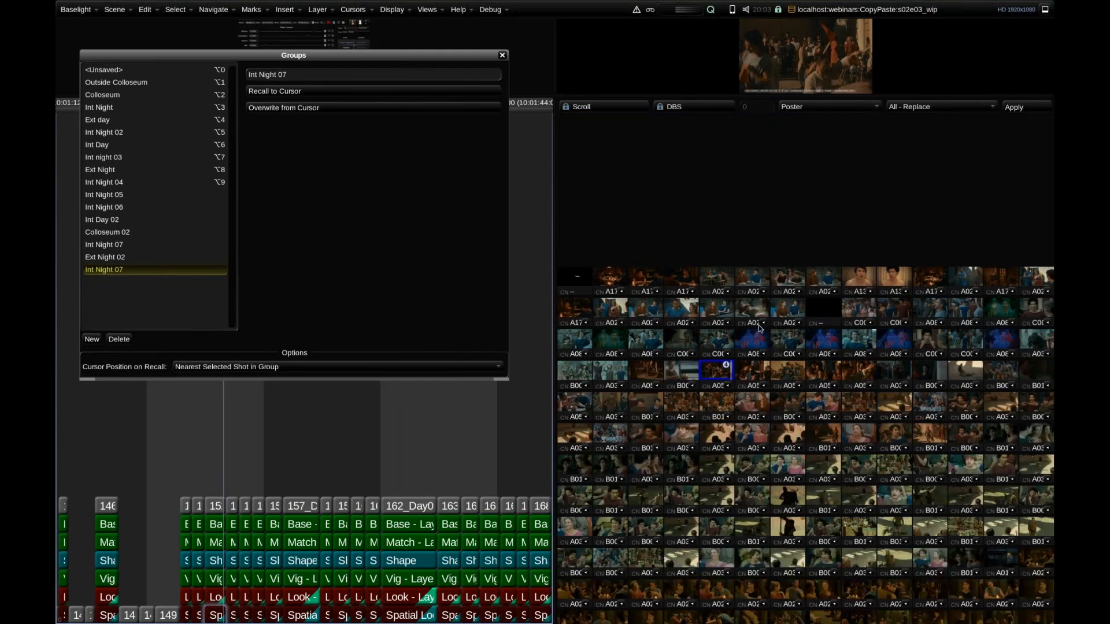
pyautogui.doubleClick(132, 85)
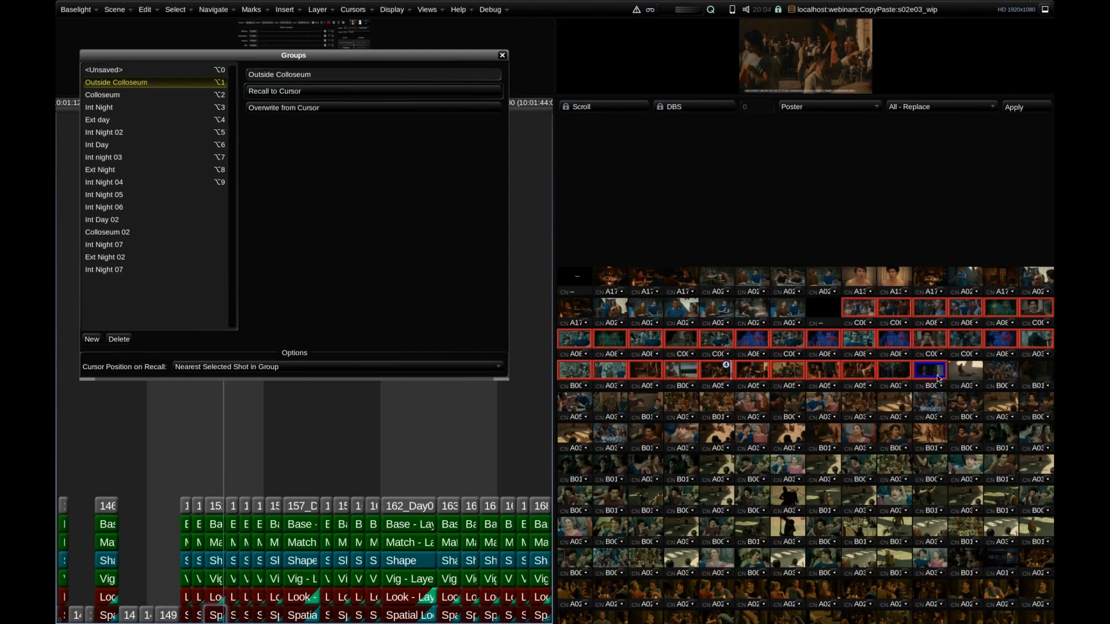
pyautogui.click(123, 98)
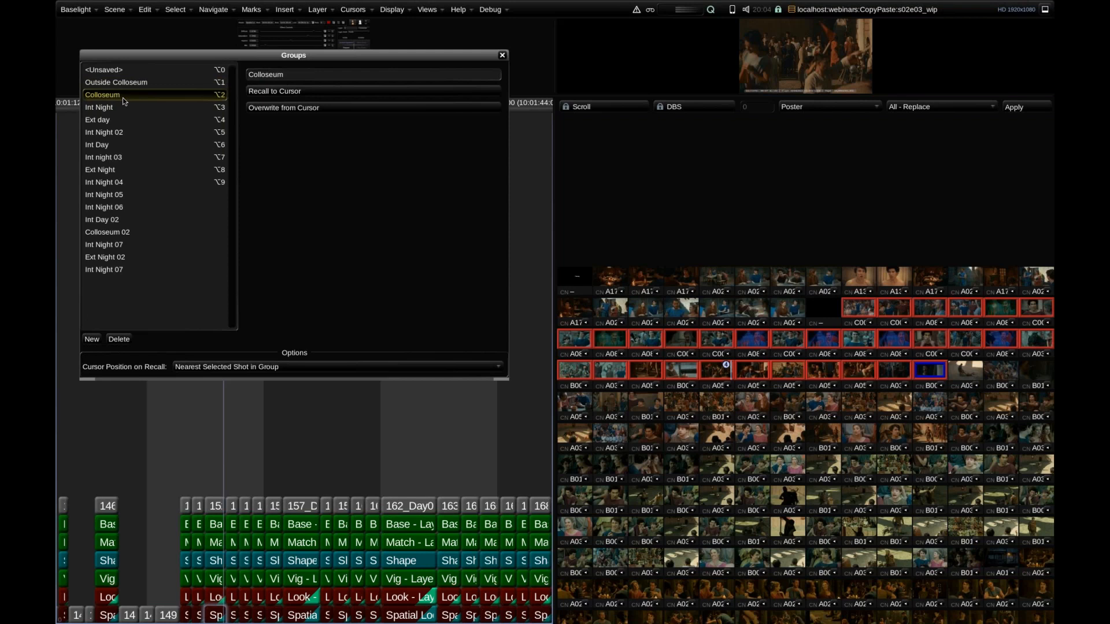
pyautogui.click(309, 93)
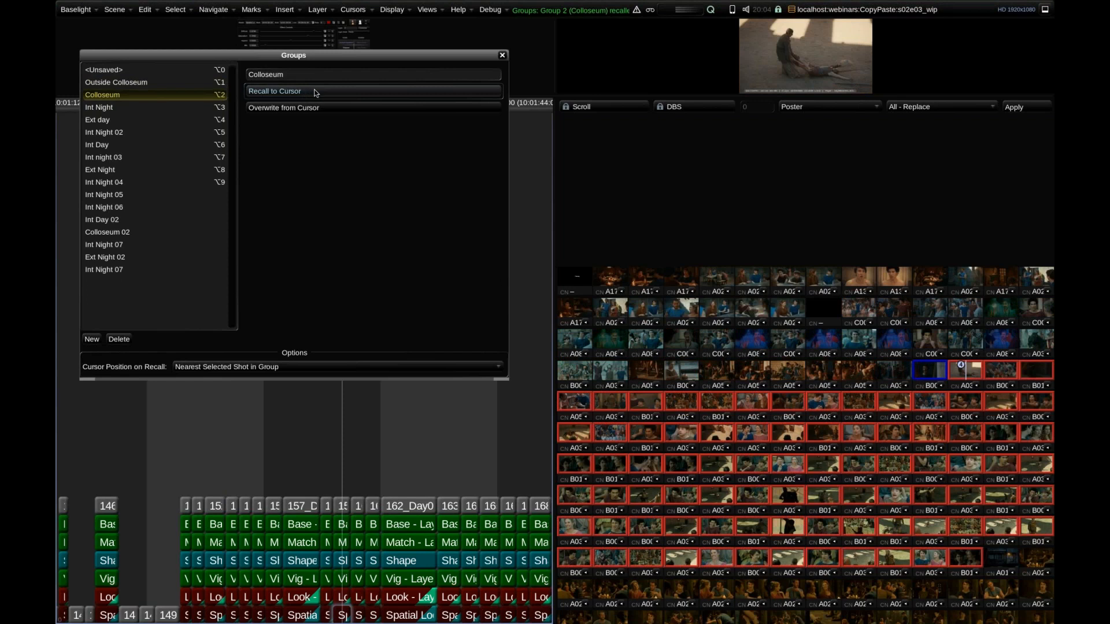
# Recall the Ext day and Int Night 02 groups, close Groups, and restore the previous workspace at shot 357.
pyautogui.hotkey('alt', '4')
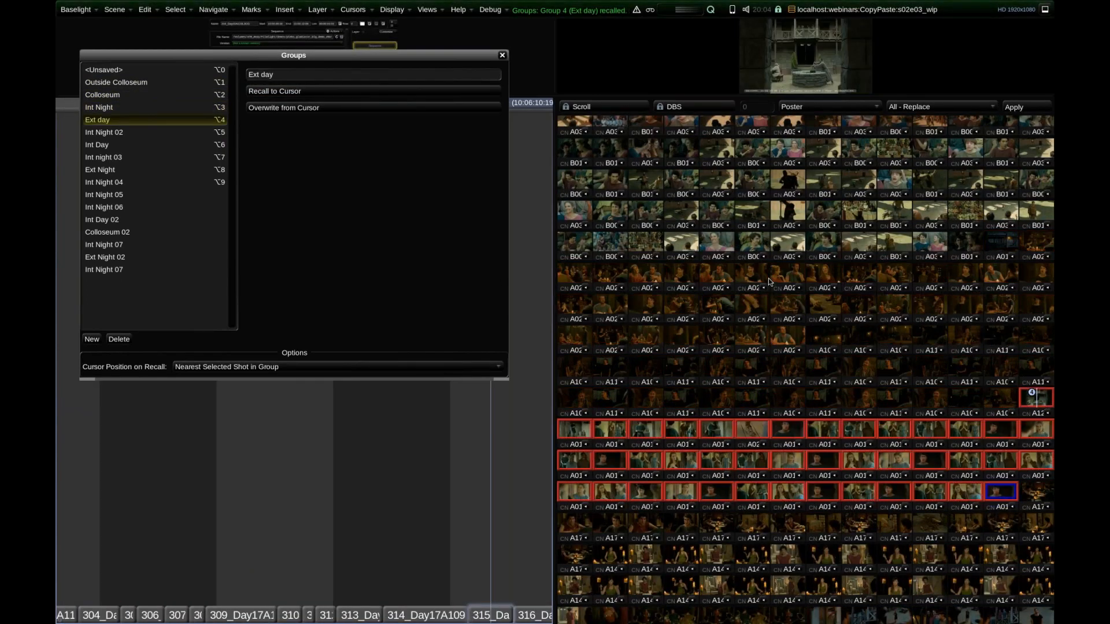
pyautogui.hotkey('alt', '5')
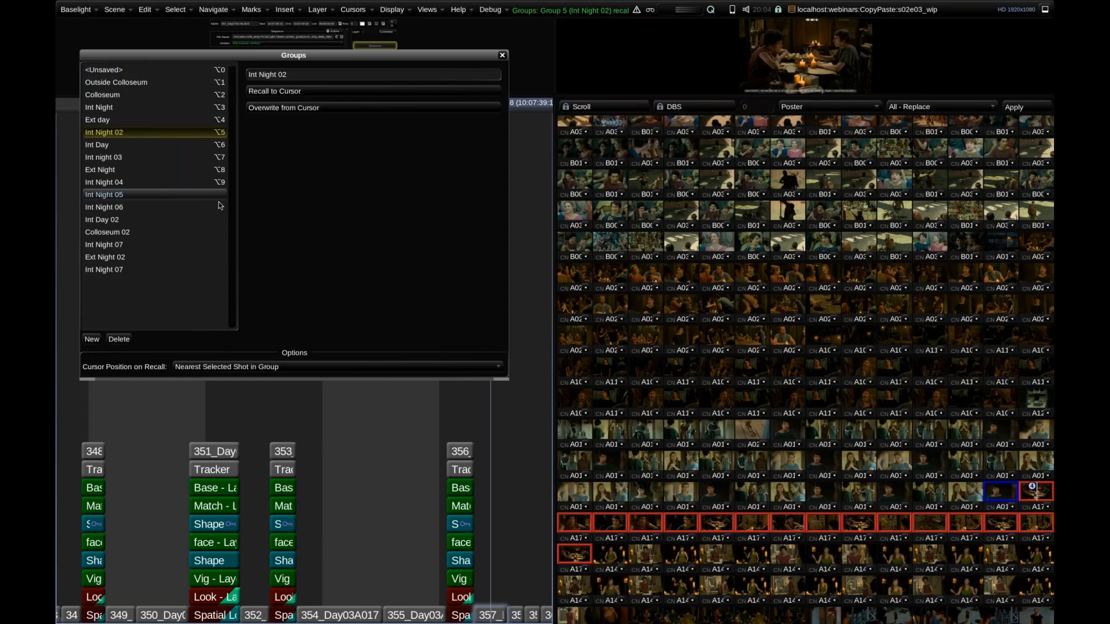
pyautogui.click(501, 55)
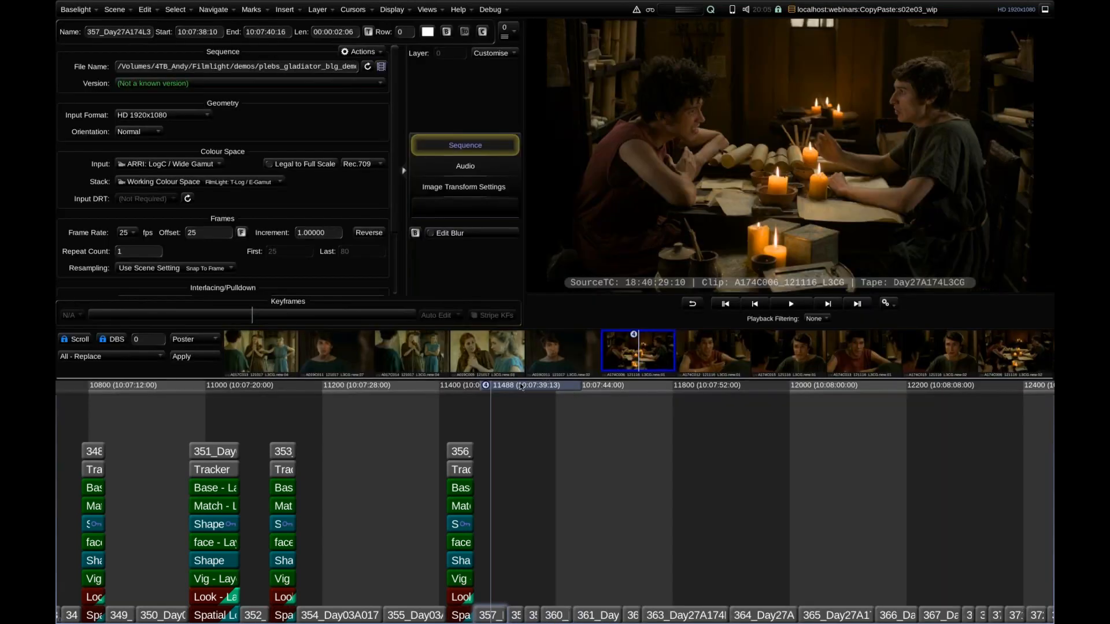
pyautogui.moveTo(487, 438); pyautogui.dragTo(518, 437)
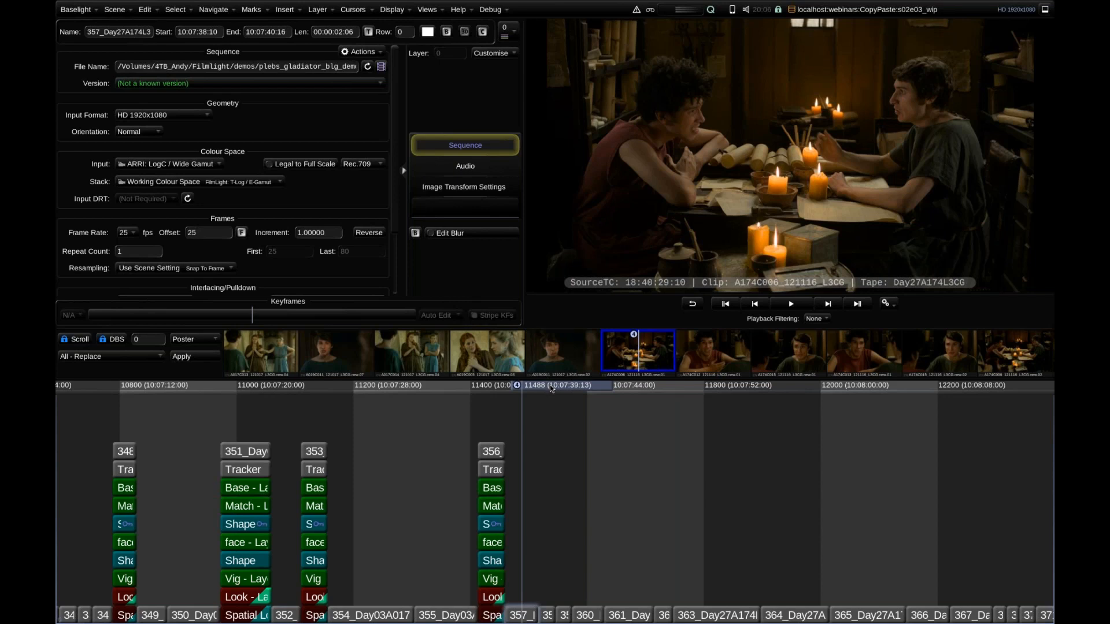
# Open the Shots view from shot 357 and add a new view named C-Mode.
pyautogui.moveTo(553, 389); pyautogui.dragTo(558, 388)
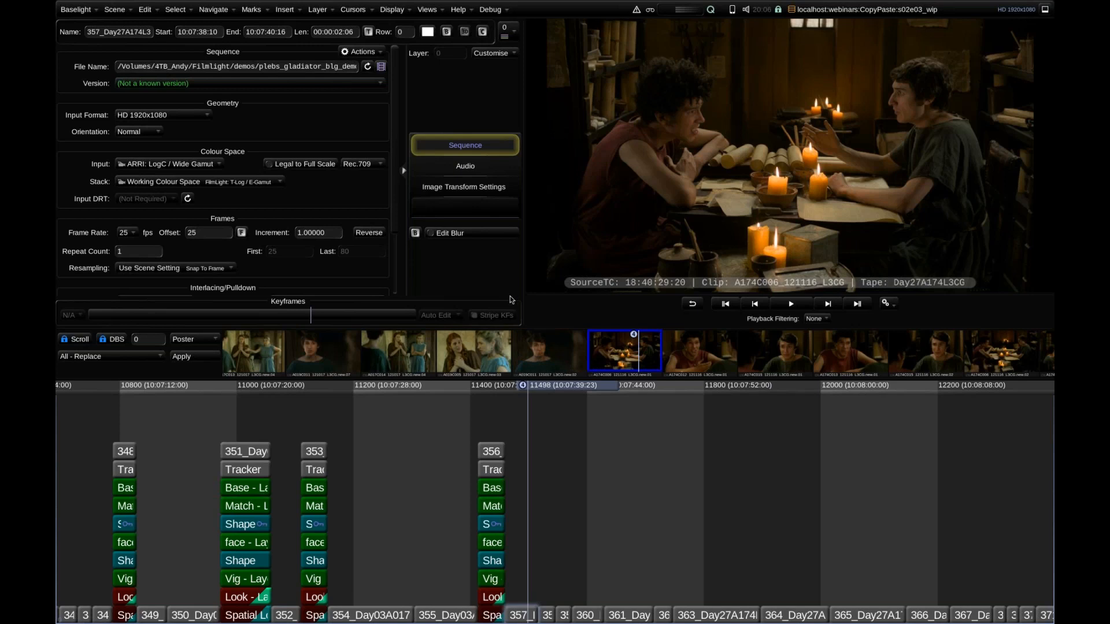
pyautogui.hotkey('ctrl', 'h')
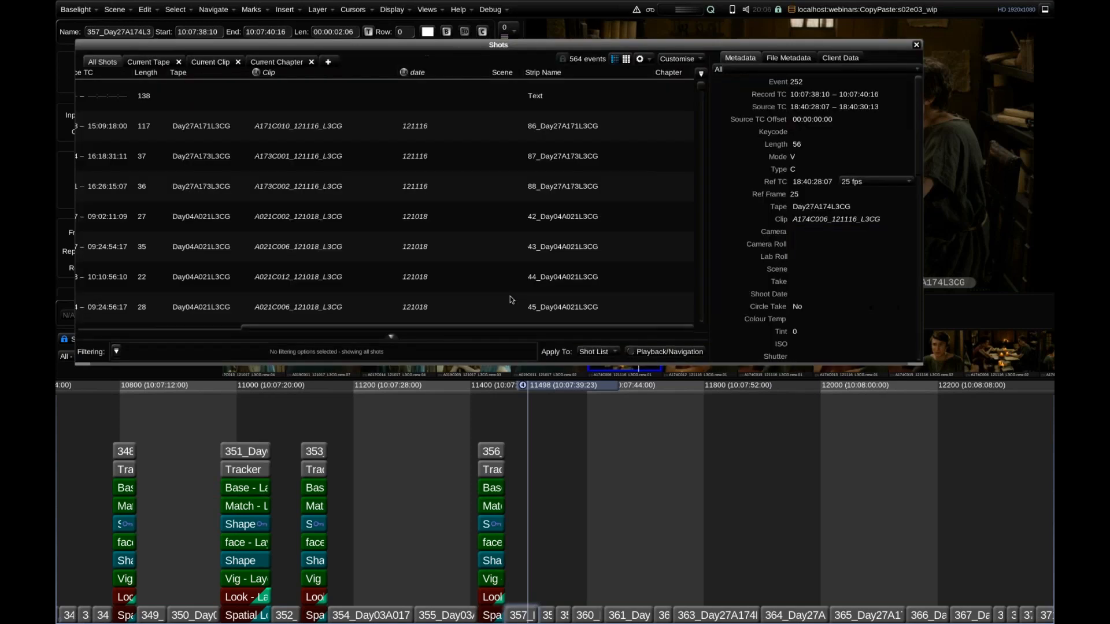
pyautogui.click(328, 62)
pyautogui.doubleClick(337, 64)
pyautogui.write('C-Mode')
pyautogui.press('Return')
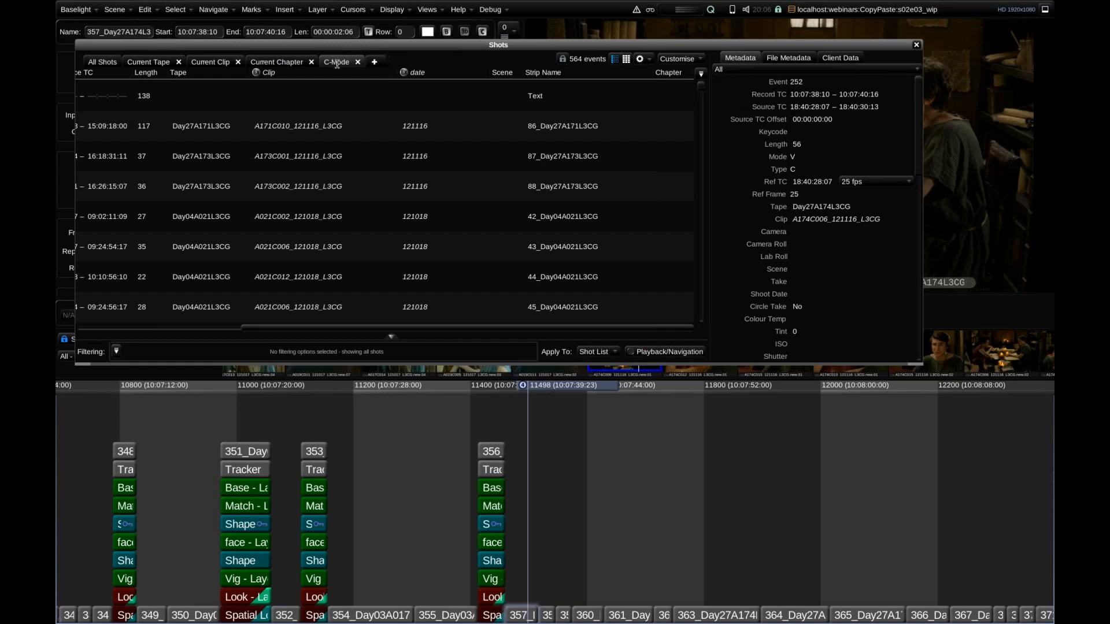
# Enlarge the Shots window, sort the C-Mode view by Clip and Source TC, and close Shots.
pyautogui.moveTo(921, 363); pyautogui.dragTo(981, 521)
pyautogui.moveTo(302, 484); pyautogui.dragTo(234, 483)
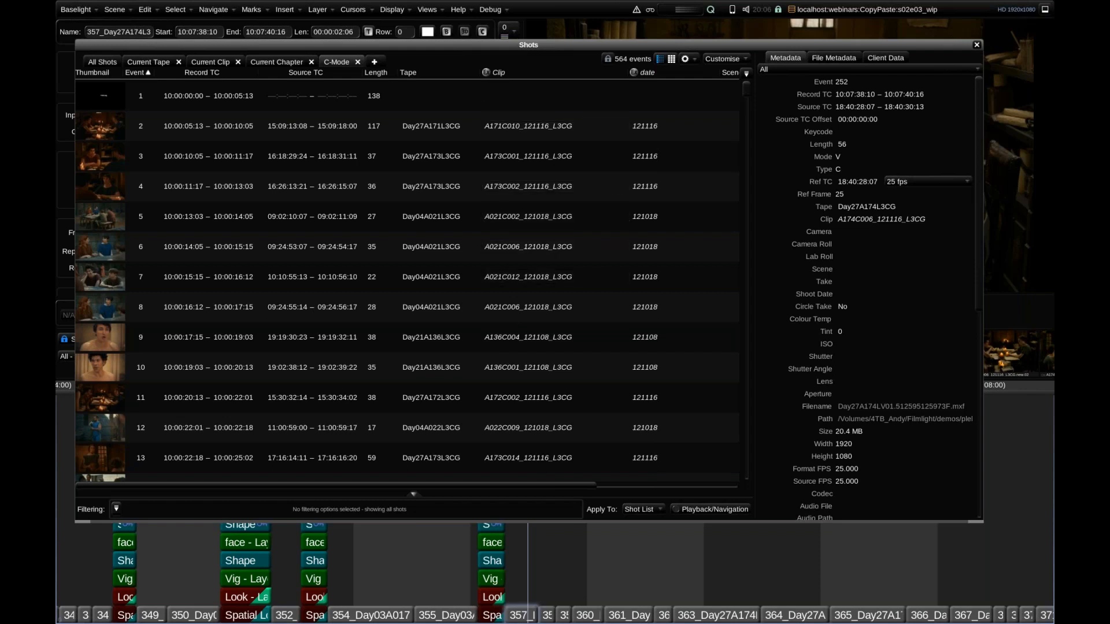
pyautogui.click(502, 73)
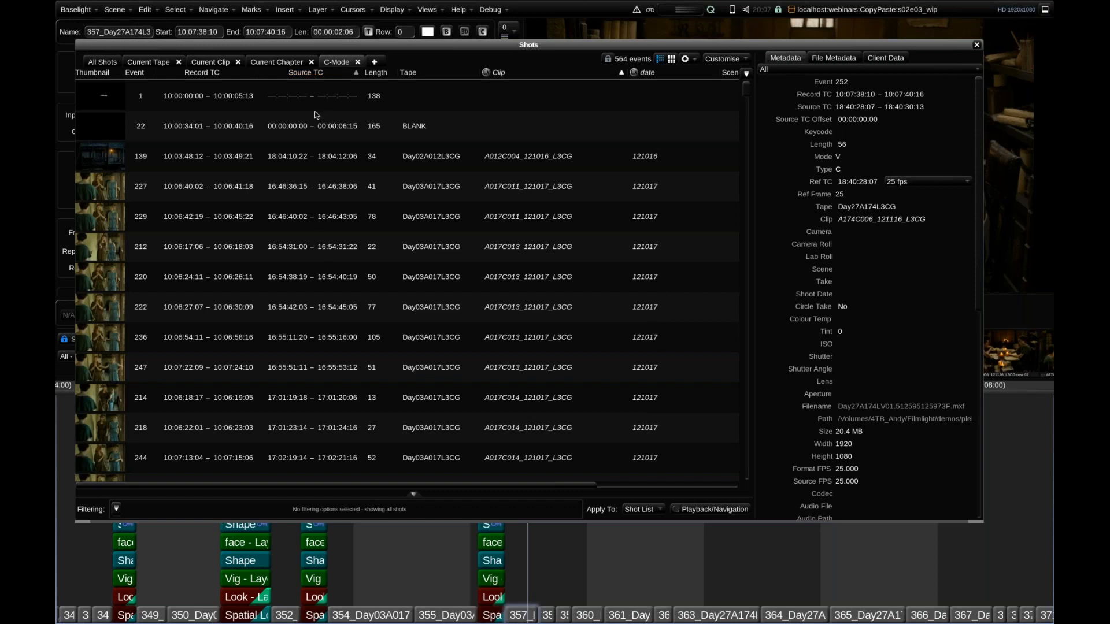
pyautogui.click(977, 45)
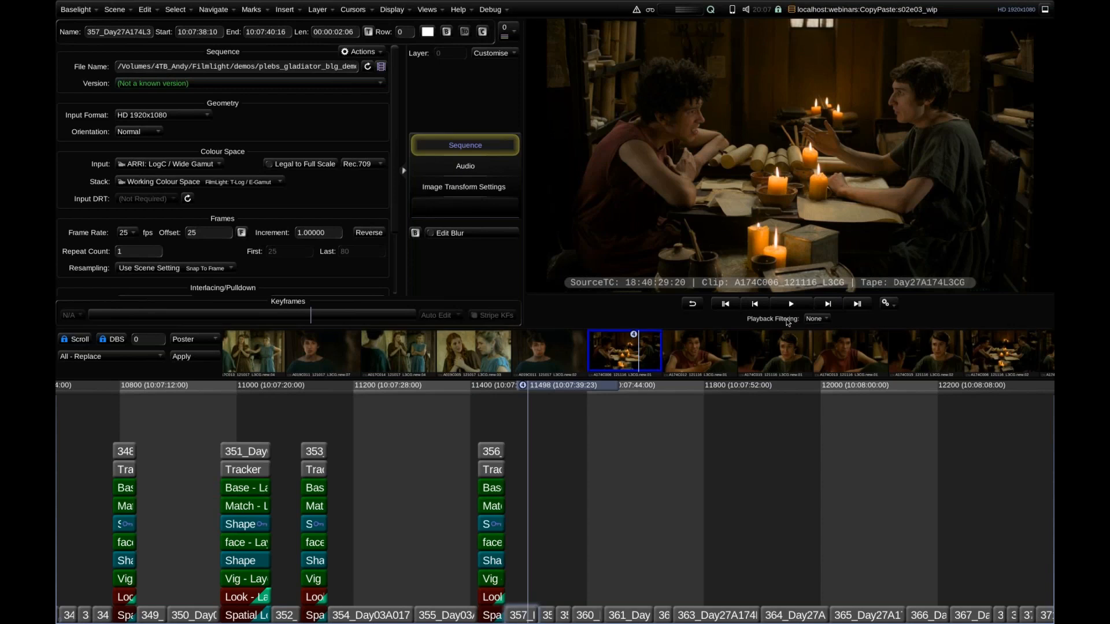
# Try the C-Mode playback filter, browse the reordered thumbnails, and set the filtering back to None.
pyautogui.click(817, 320)
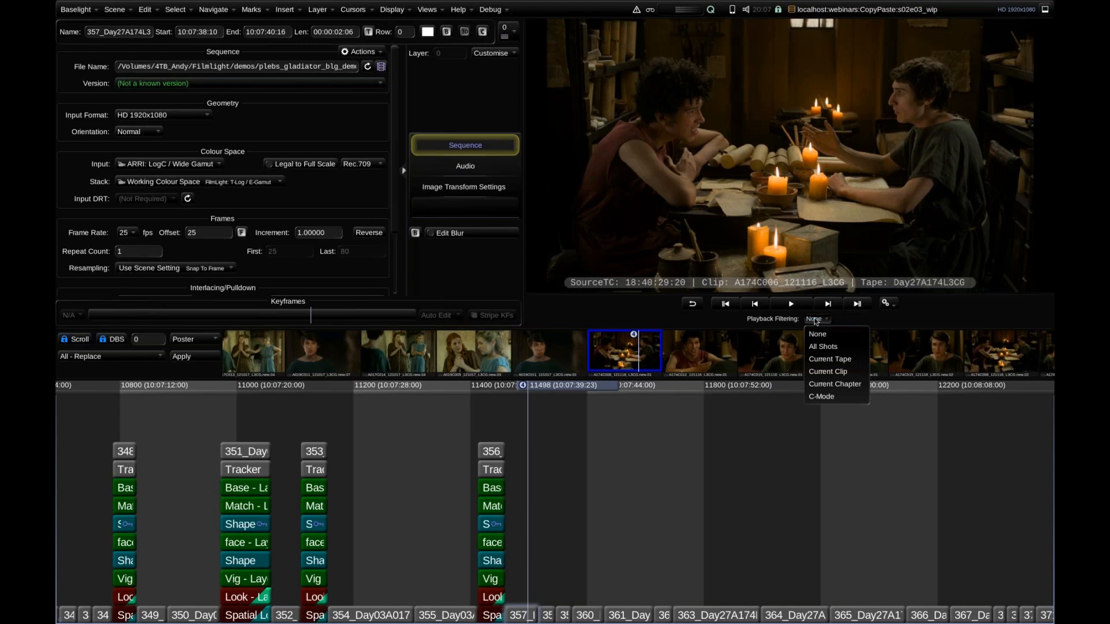
pyautogui.click(815, 397)
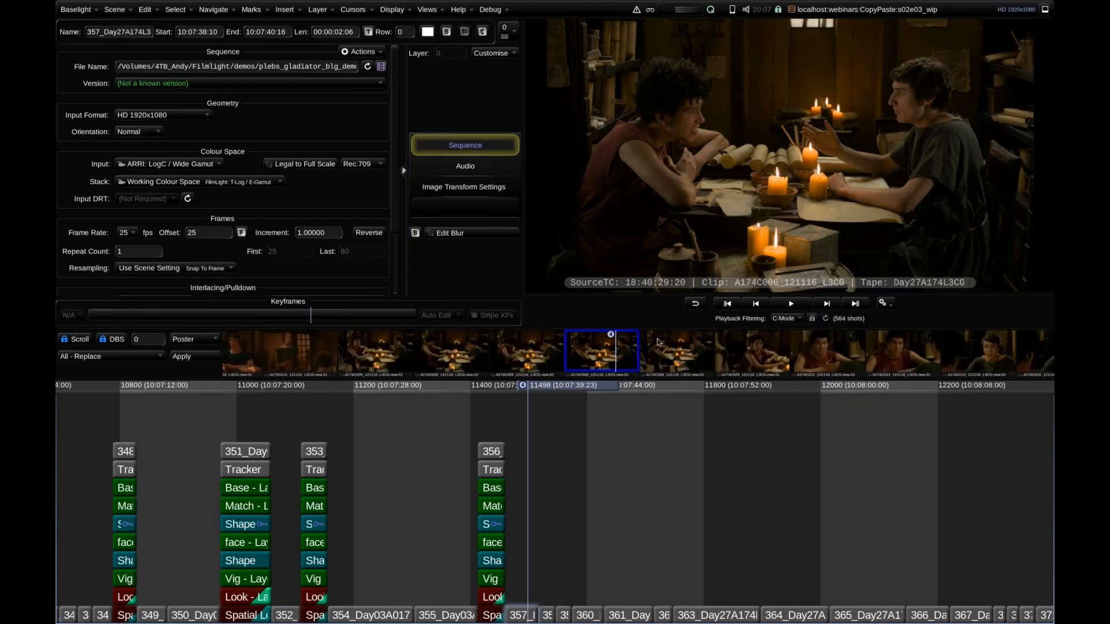
pyautogui.moveTo(465, 350); pyautogui.dragTo(575, 342)
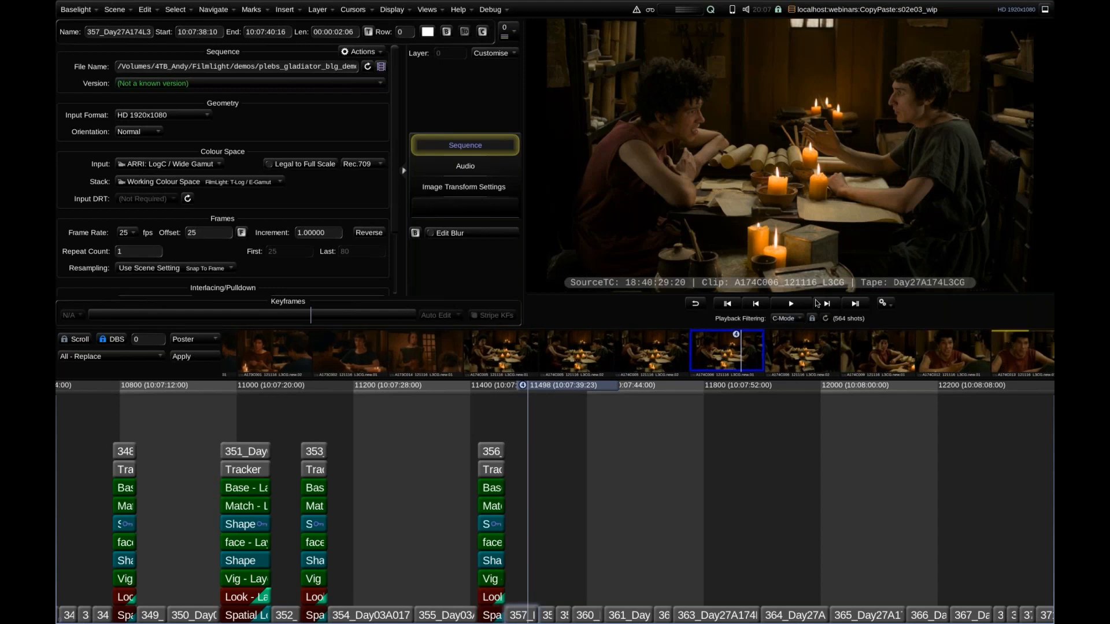
pyautogui.click(787, 319)
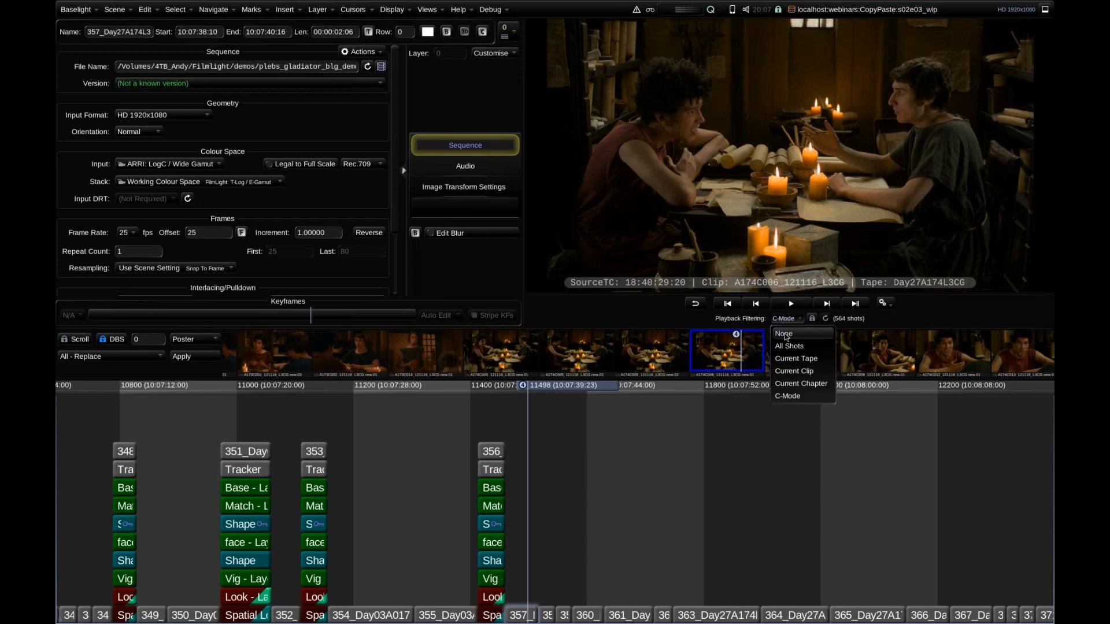
pyautogui.click(783, 334)
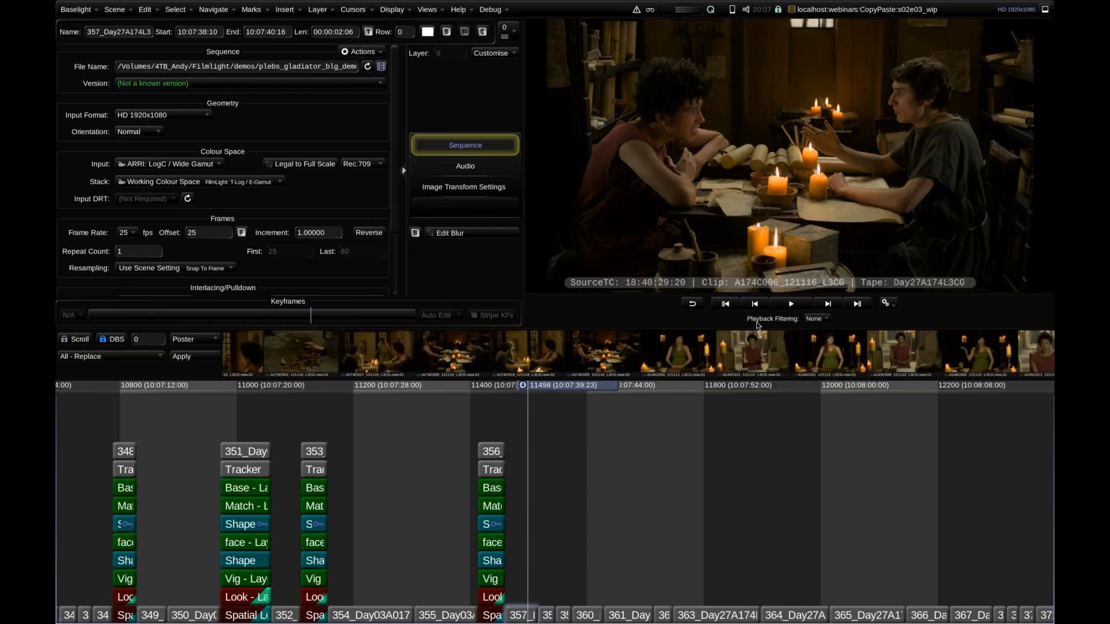
# Compare the shot order of the All Shots and C-Mode views around event 252, and close Shots.
pyautogui.hotkey('ctrl', 'h')
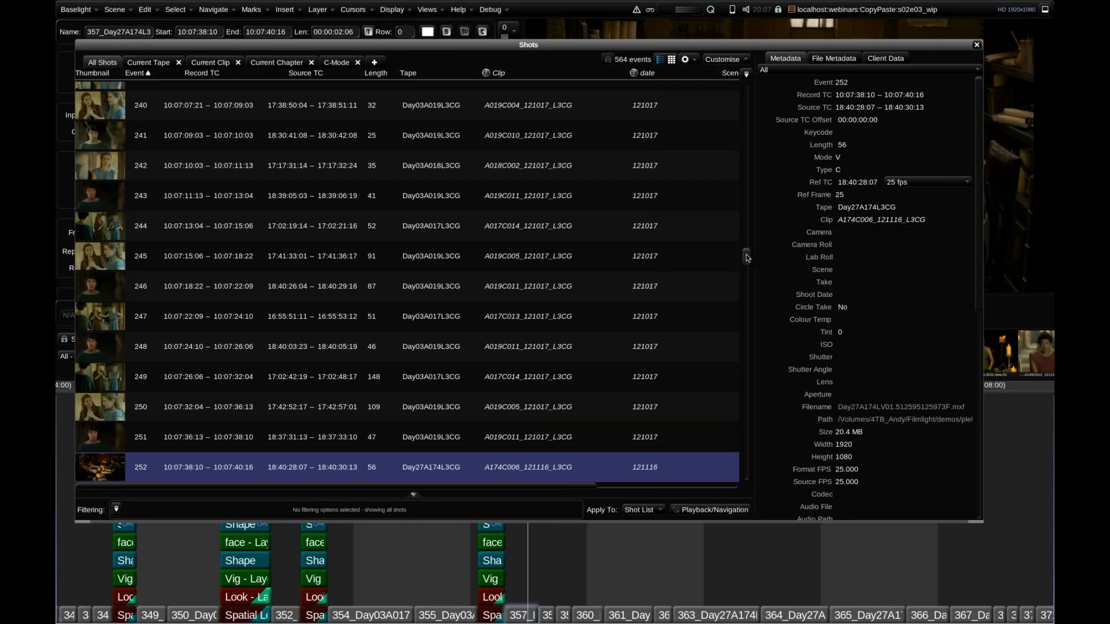
pyautogui.scroll(-6, 740, 231)
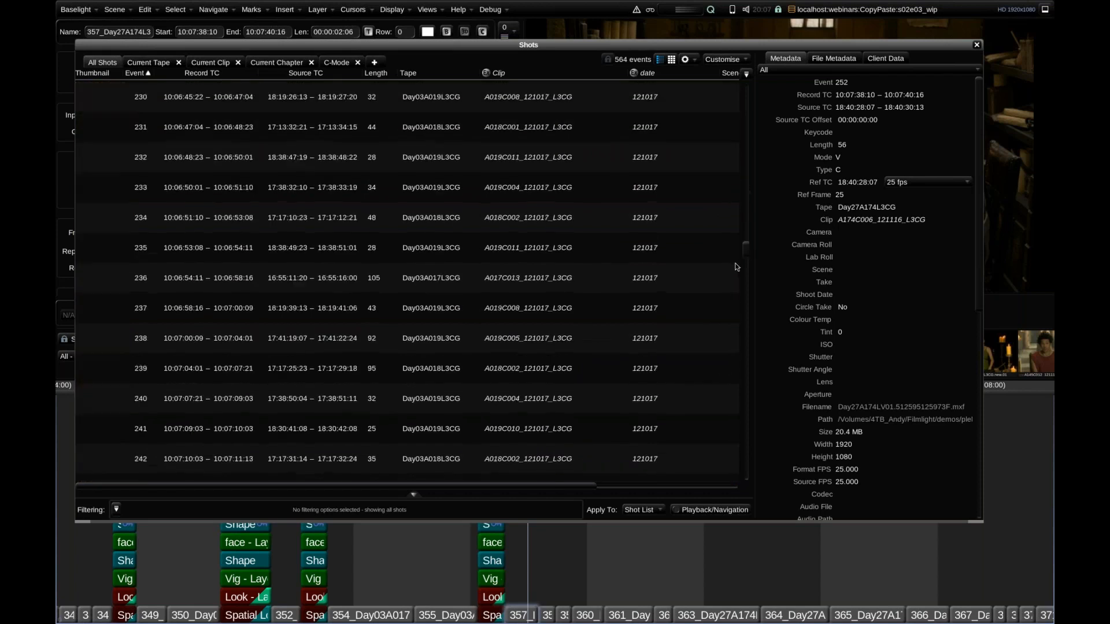
pyautogui.scroll(4, 738, 259)
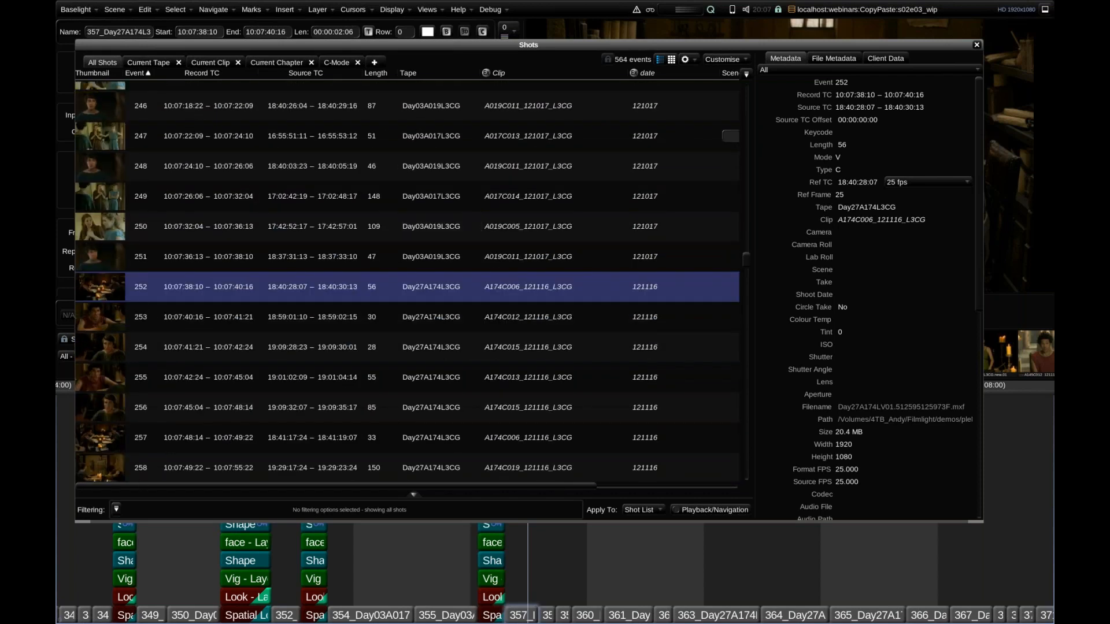
pyautogui.click(337, 62)
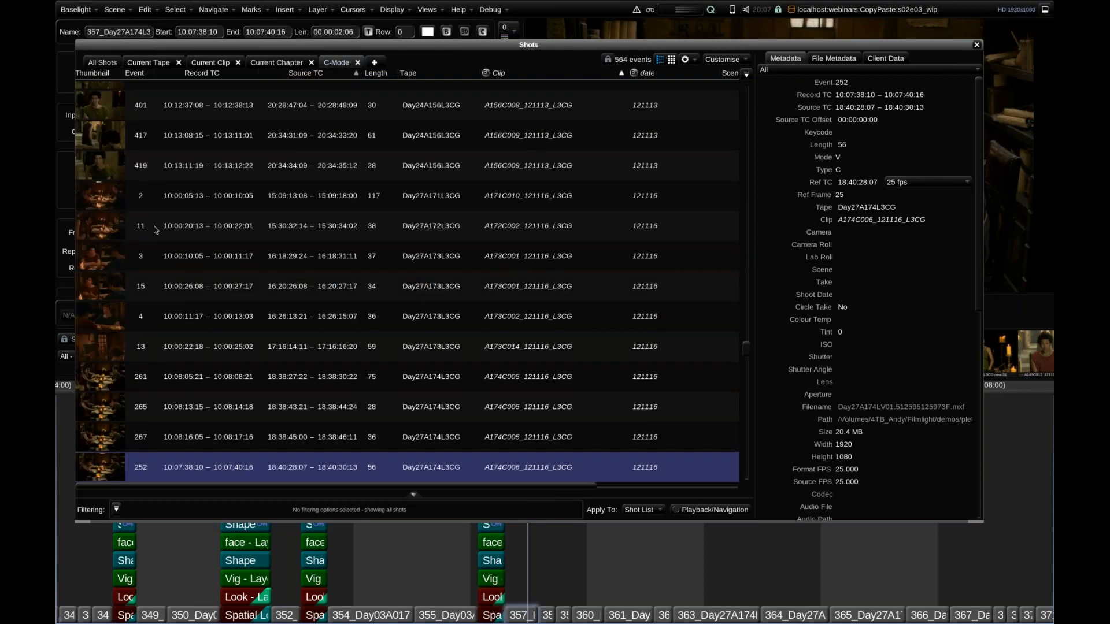
pyautogui.click(102, 63)
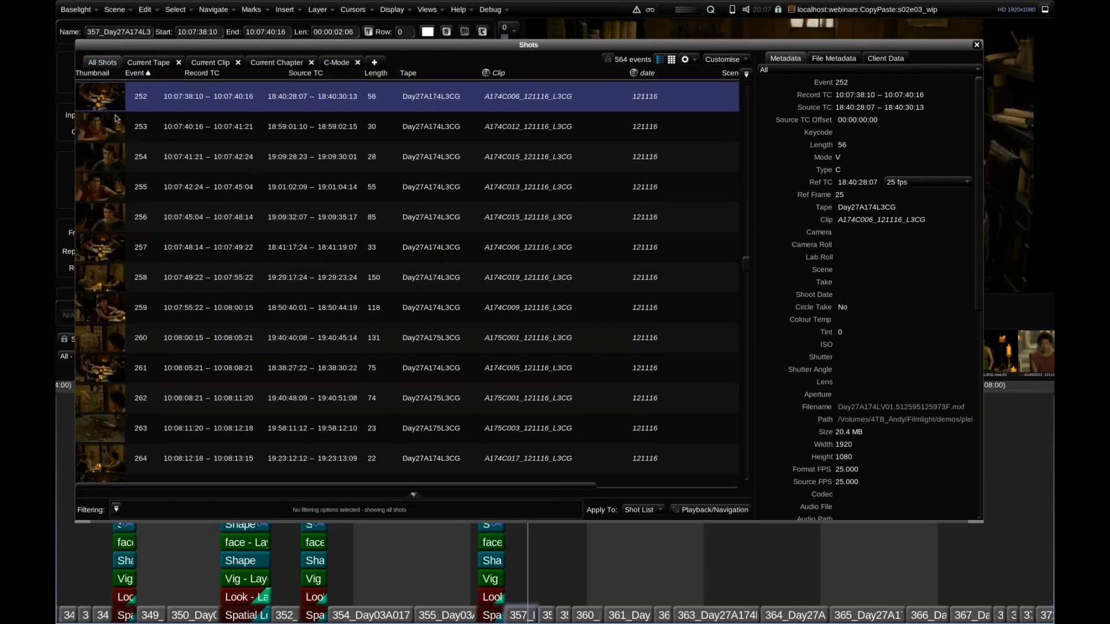
pyautogui.click(977, 46)
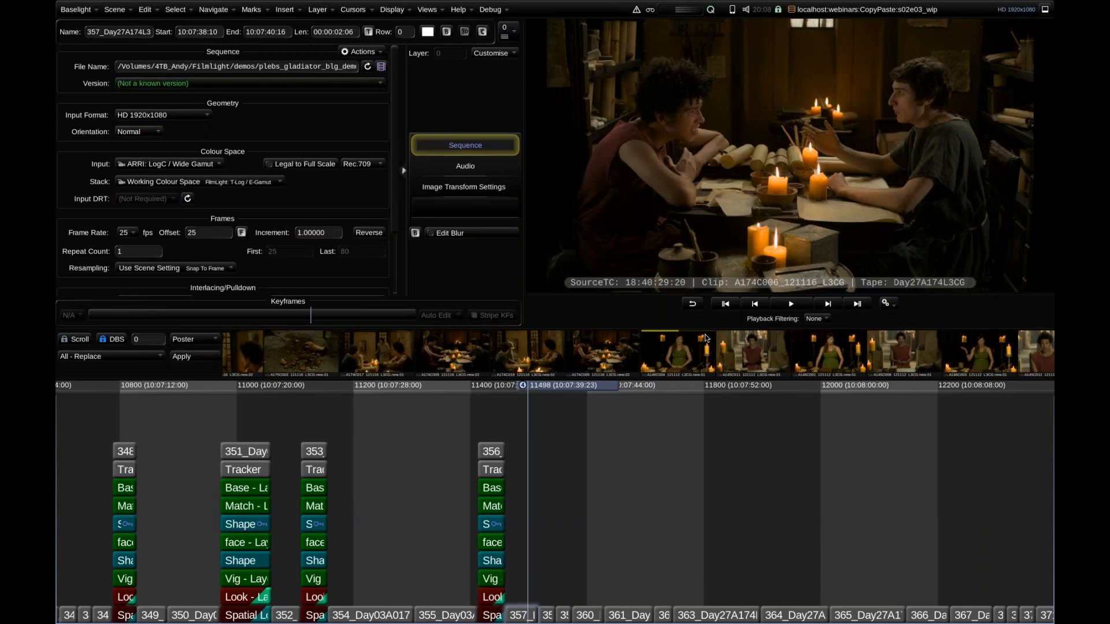
# Toggle playback filtering between C-Mode and no filtering, leaving C-Mode active.
pyautogui.hotkey('ctrl', 'Tab')
pyautogui.hotkey('ctrl', 'Tab')
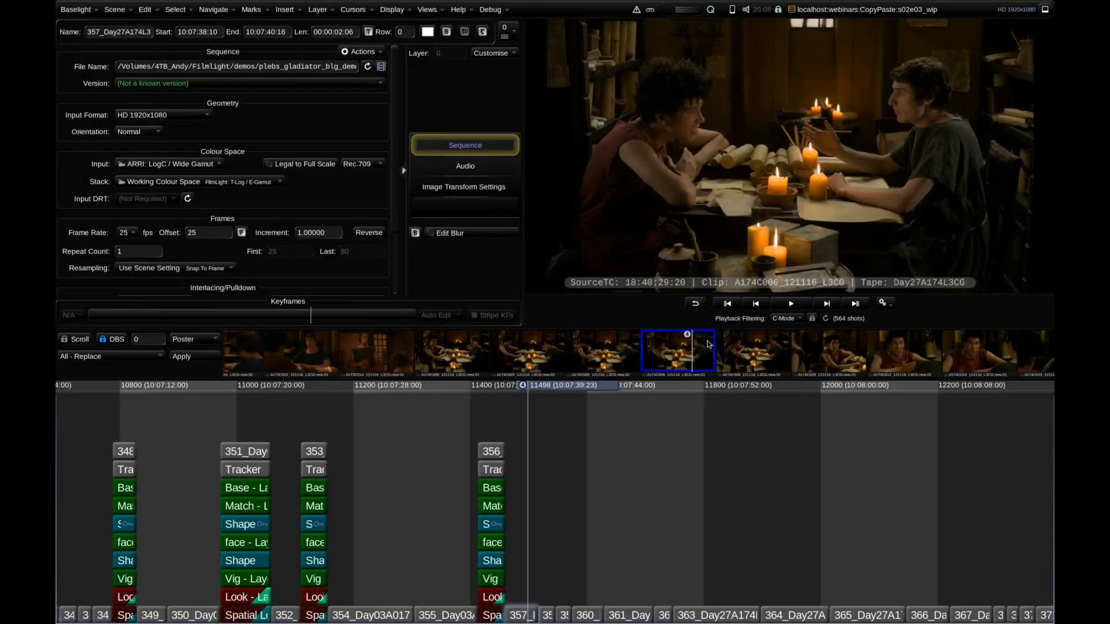
pyautogui.hotkey('ctrl', 'Tab')
pyautogui.hotkey('ctrl', 'Tab')
pyautogui.hotkey('ctrl', 'Tab')
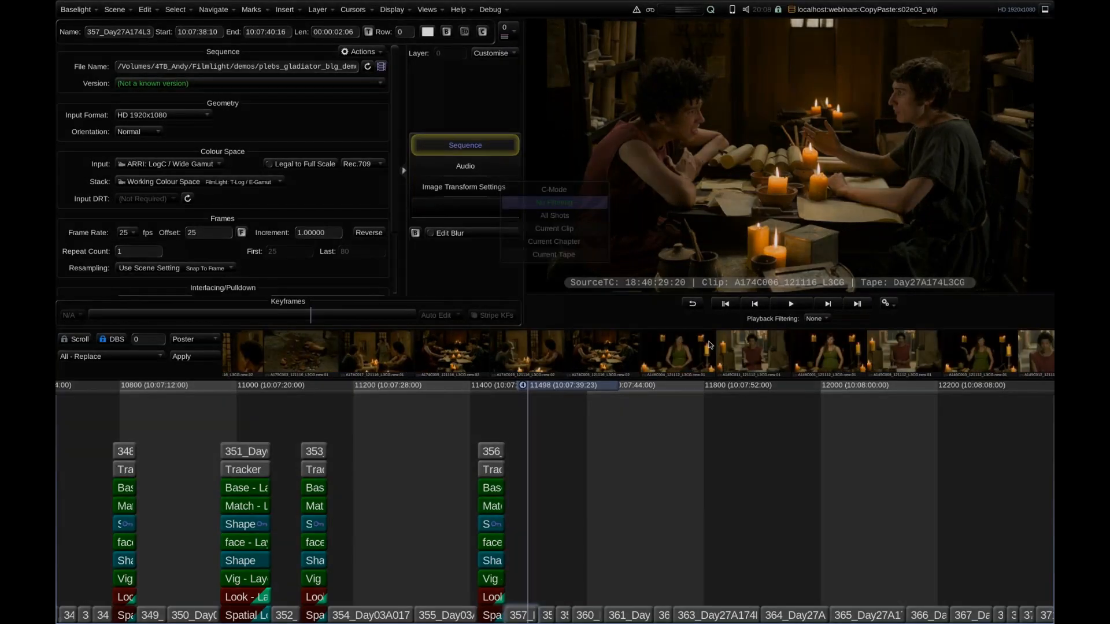
pyautogui.hotkey('ctrl', 'Tab')
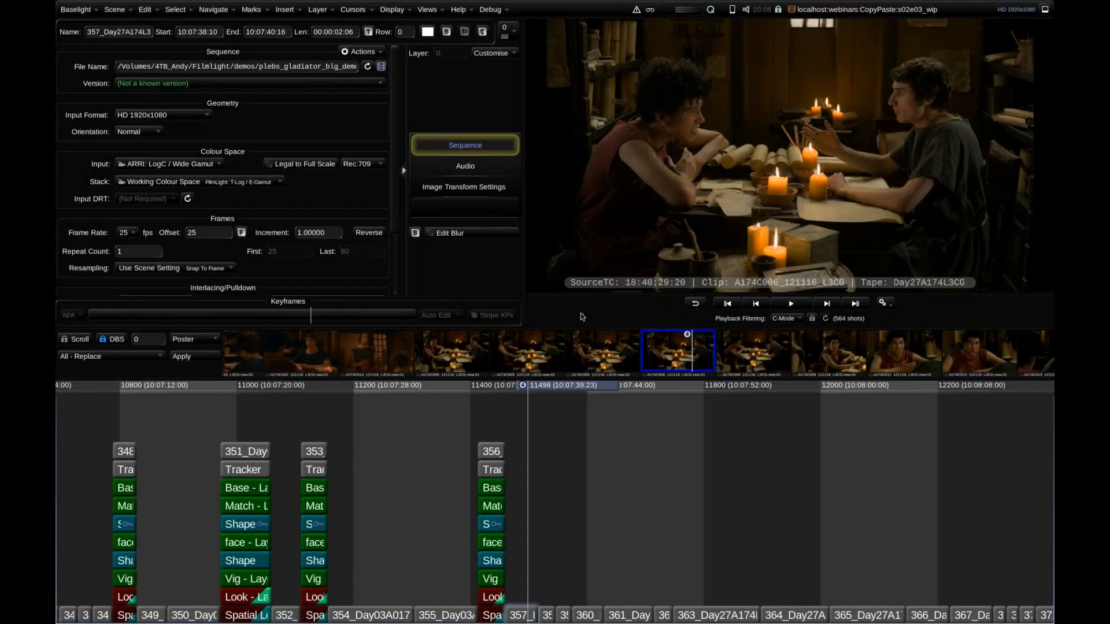
# Select the eight candlelit table shots around shot 357 in the C-Mode thumbnail strip, including the ones of the single actor.
pyautogui.press('Left')
pyautogui.press('space')
pyautogui.press('Left')
pyautogui.press('space')
pyautogui.press('Left')
pyautogui.press('space')
pyautogui.press('Right')
pyautogui.press('Right')
pyautogui.press('Right')
pyautogui.press('space')
pyautogui.press('Right')
pyautogui.press('space')
pyautogui.press('Left')
pyautogui.press('Left')
pyautogui.press('Left')
pyautogui.press('Left')
pyautogui.press('Left')
pyautogui.press('Right')
pyautogui.press('Right')
pyautogui.press('Right')
pyautogui.press('Right')
pyautogui.press('Right')
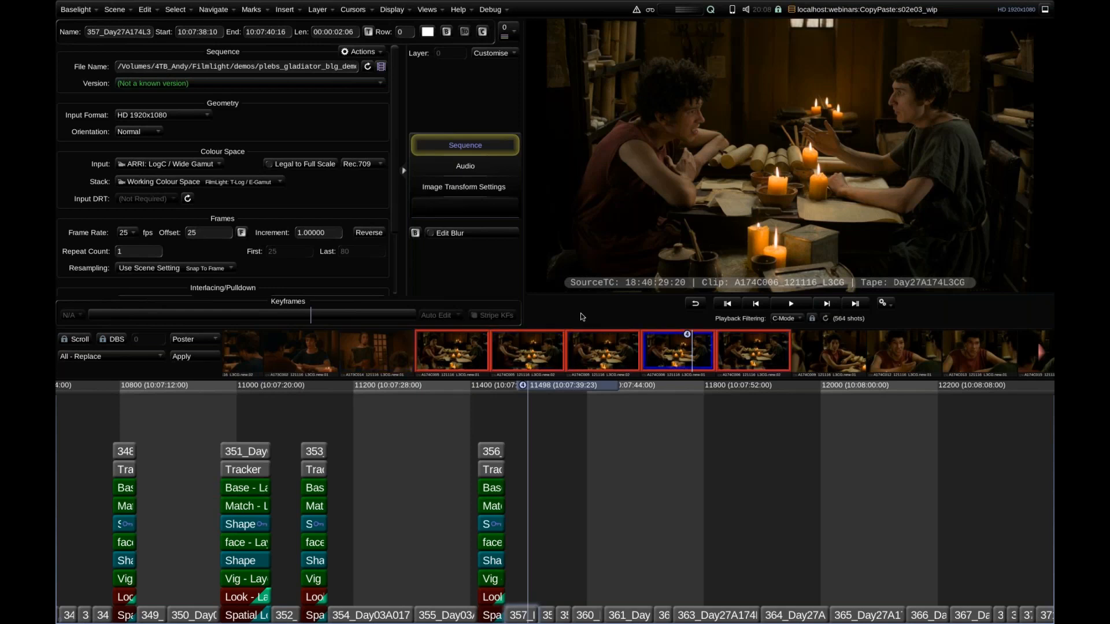
pyautogui.press('Right')
pyautogui.press('space')
pyautogui.press('Right')
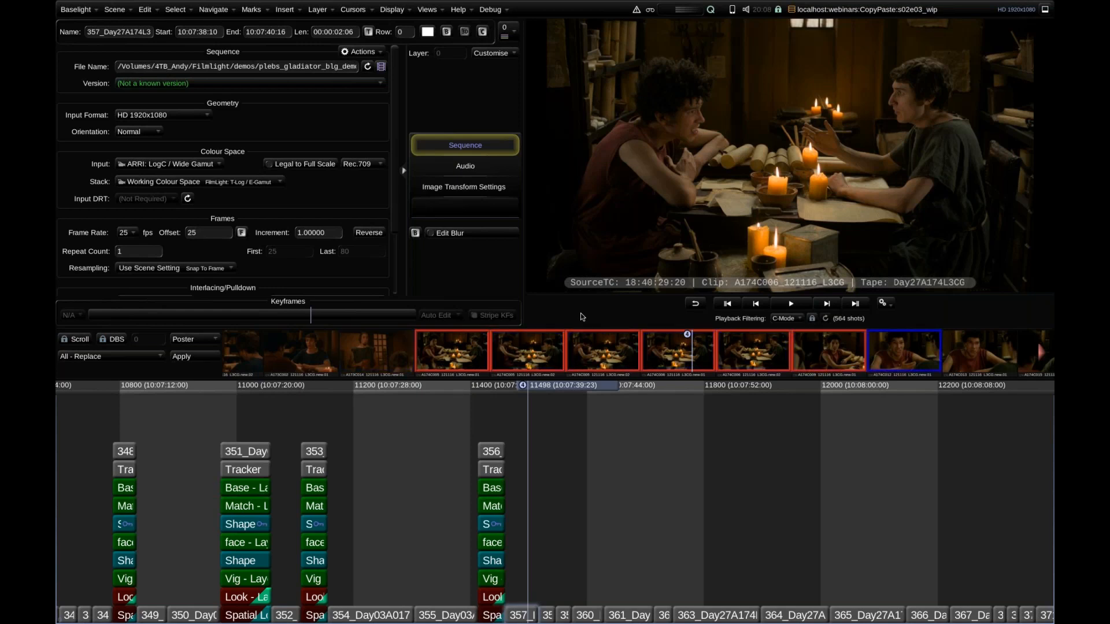
pyautogui.press('space')
pyautogui.press('Right')
pyautogui.press('space')
pyautogui.press('space')
pyautogui.press('Right')
pyautogui.press('Left')
pyautogui.press('Left')
pyautogui.press('Left')
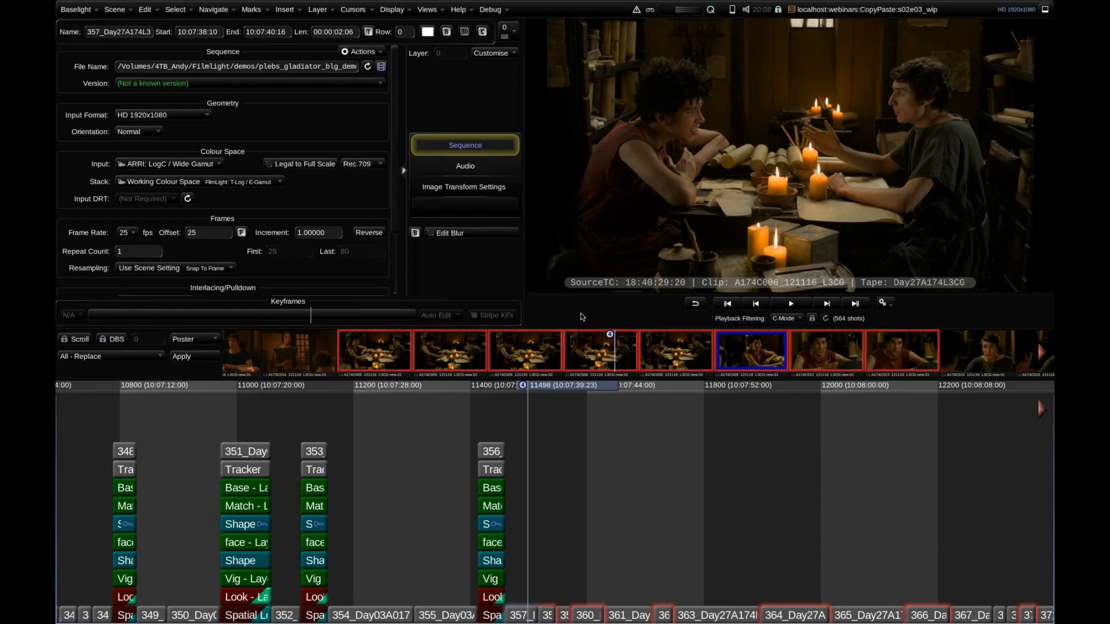
# Paste the copied grade onto all selected candlelit shots and clear the shot selection.
pyautogui.hotkey('ctrl', 'v')
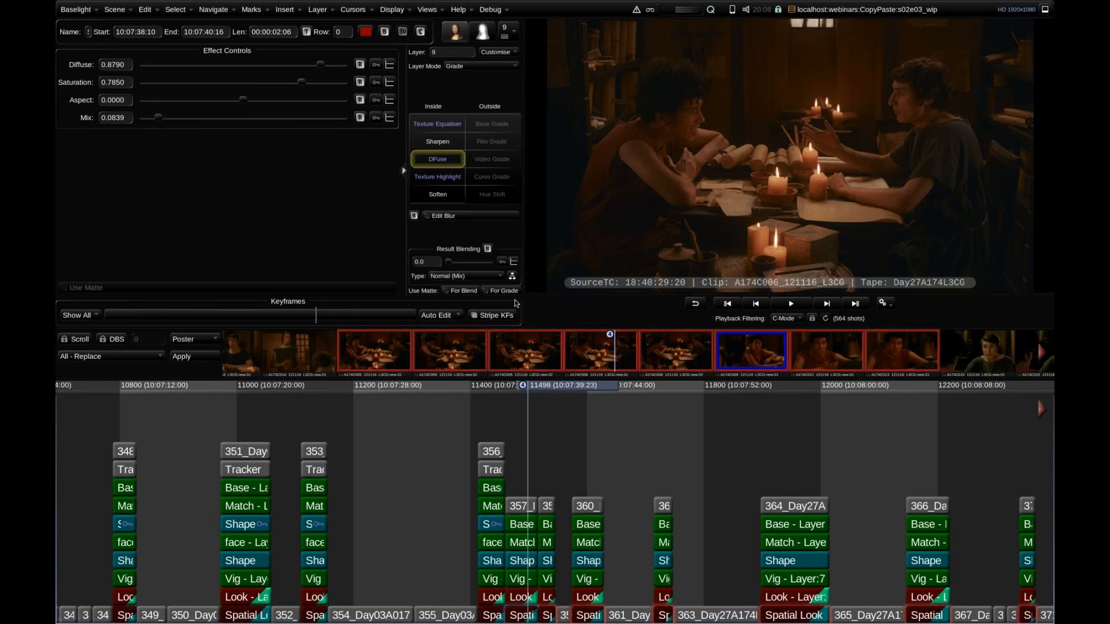
pyautogui.press('Escape')
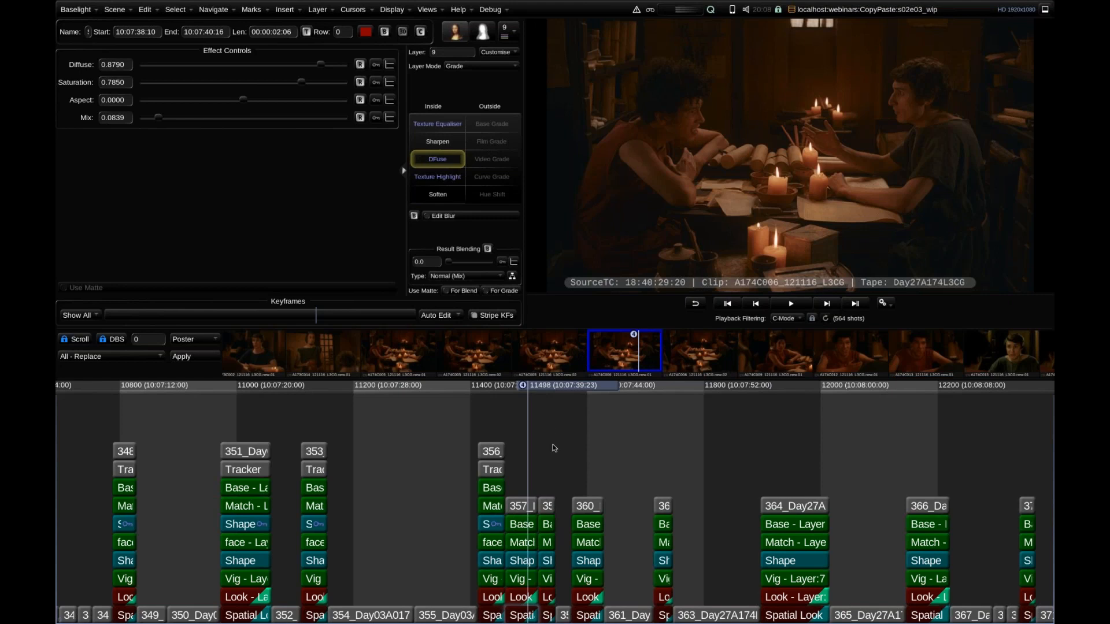
# Go to shot 374 and select its Match layer together with the Match layers of the three graded shots following it.
pyautogui.click(553, 391)
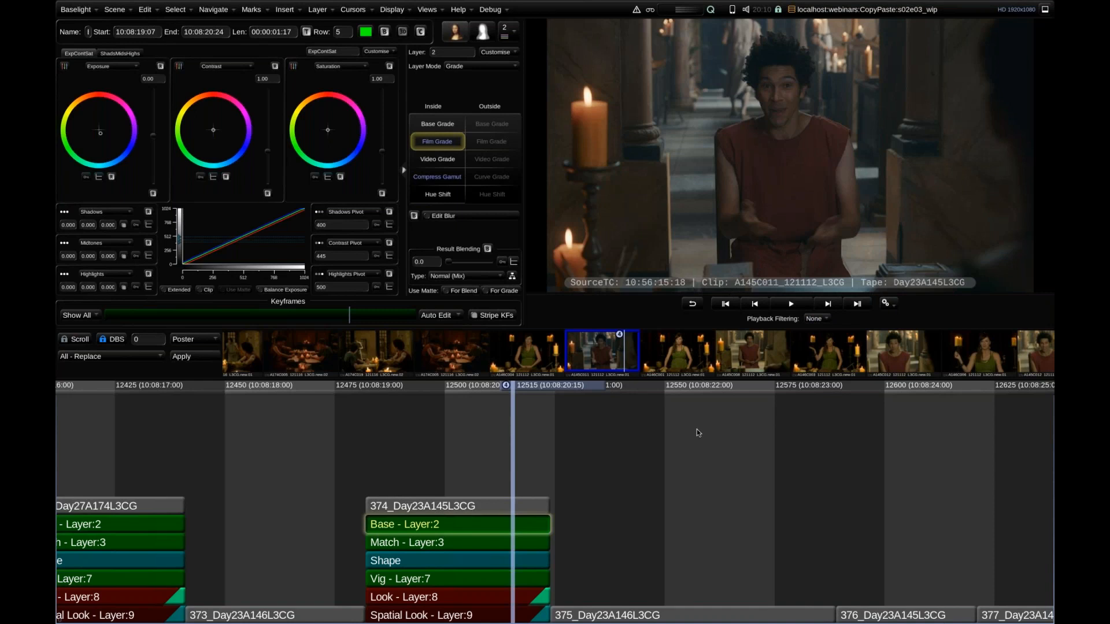
pyautogui.scroll(-10, 696, 433)
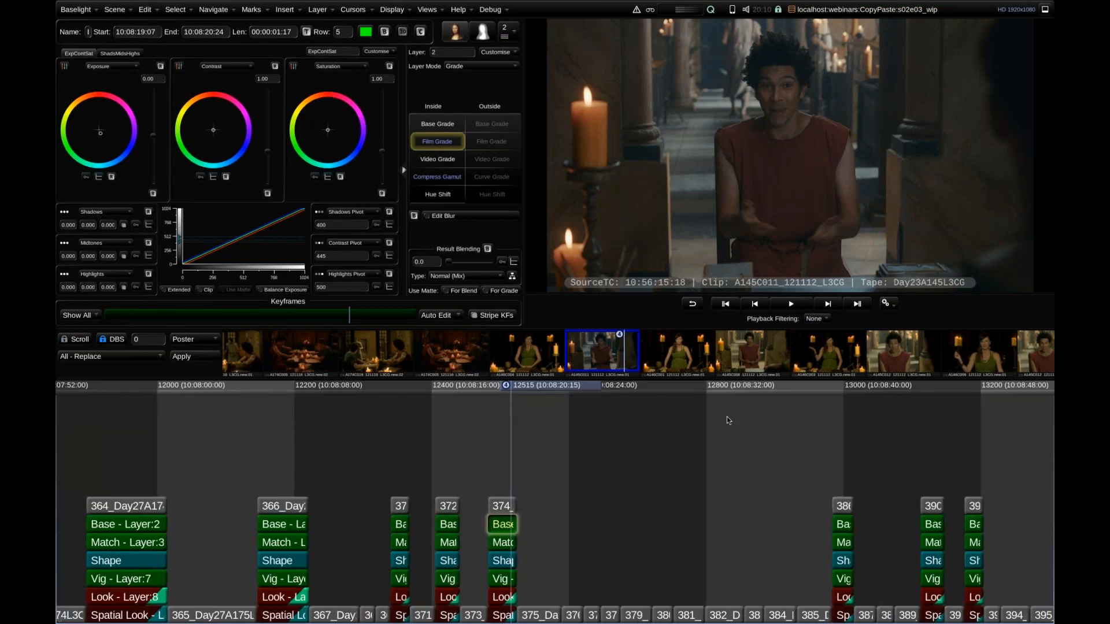
pyautogui.moveTo(774, 419); pyautogui.dragTo(604, 400)
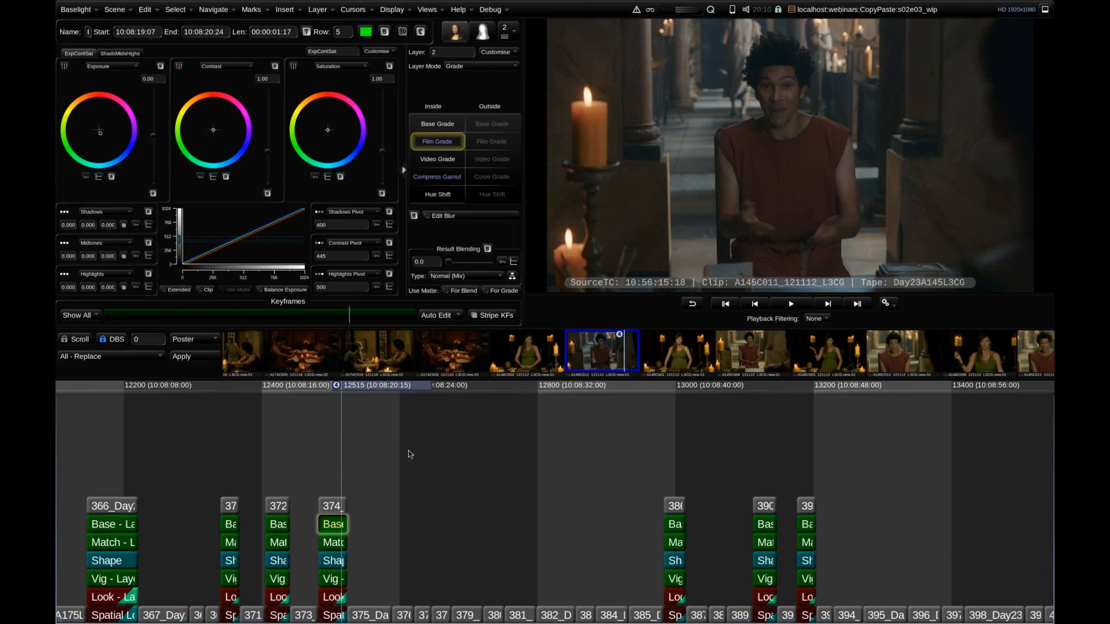
pyautogui.moveTo(409, 451); pyautogui.dragTo(490, 439)
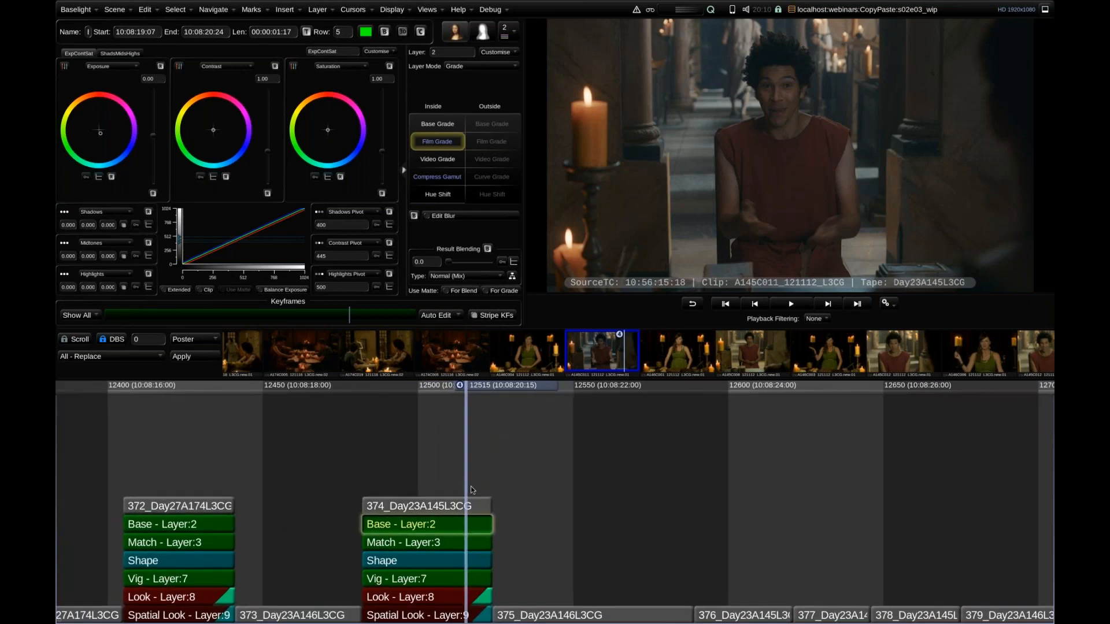
pyautogui.click(396, 543)
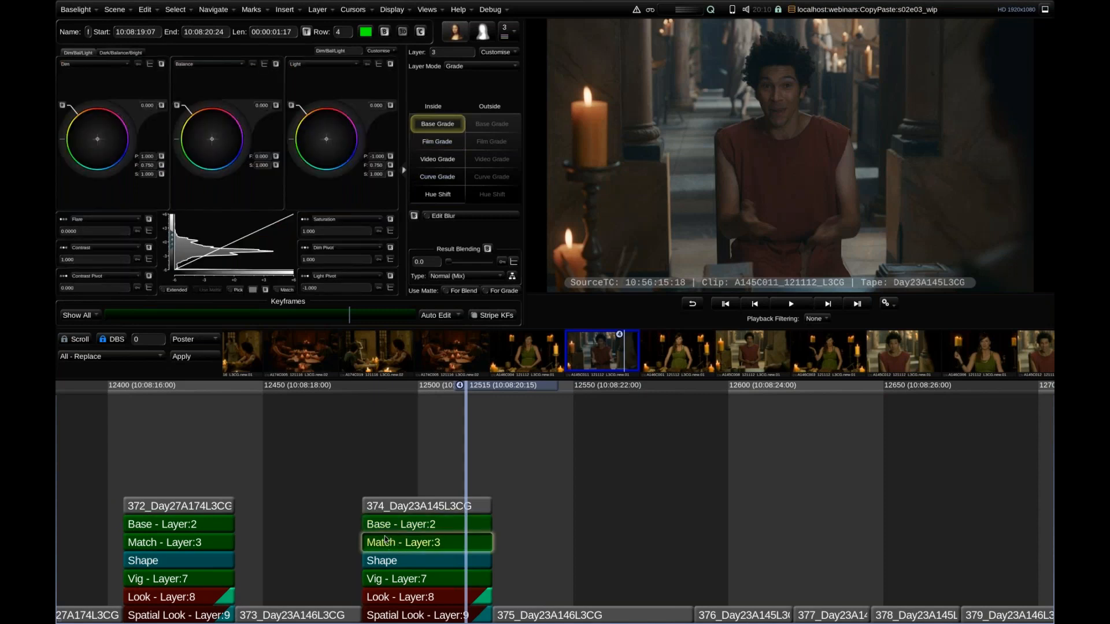
pyautogui.moveTo(473, 468); pyautogui.dragTo(393, 463)
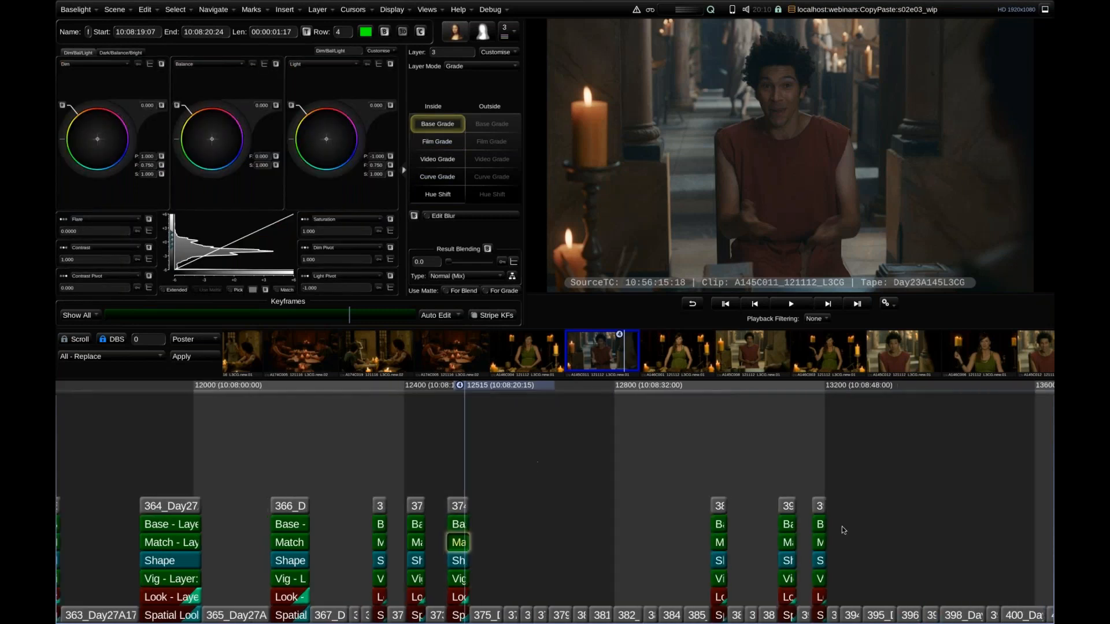
pyautogui.moveTo(853, 536); pyautogui.dragTo(442, 538)
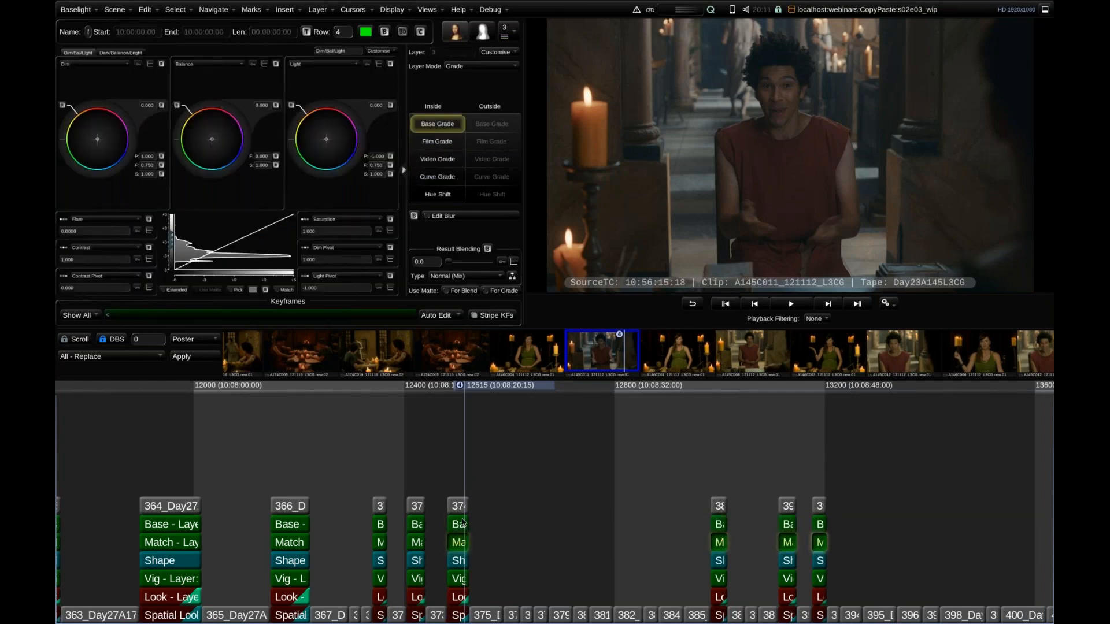
# Assign the No Copy / No Paste category to the four selected Match strips.
pyautogui.rightClick(457, 545)
pyautogui.moveTo(545, 596)
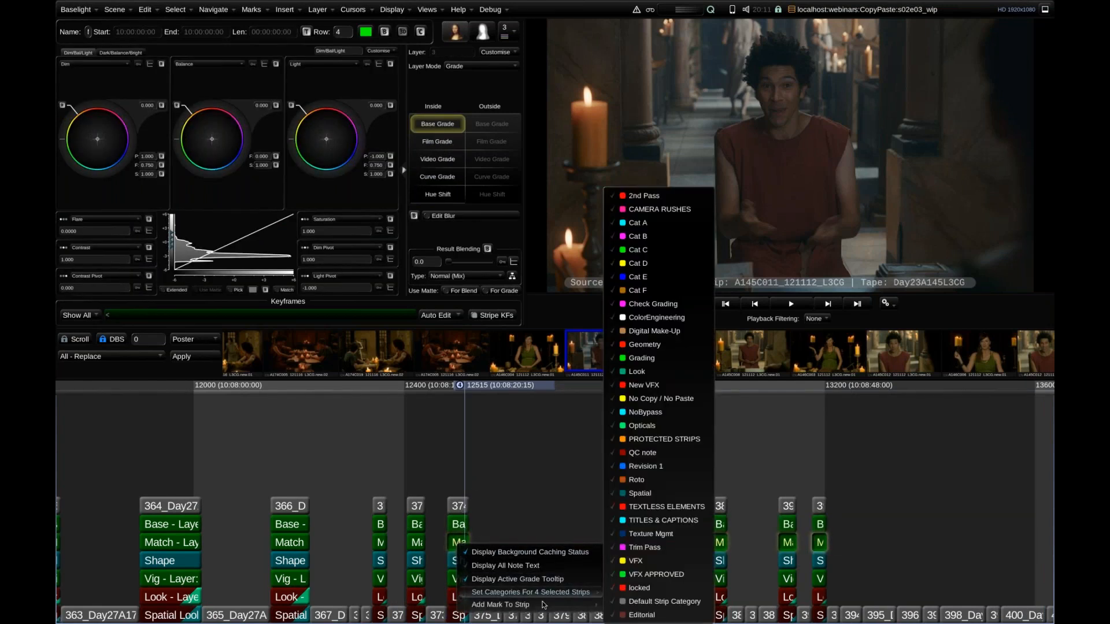
pyautogui.click(651, 405)
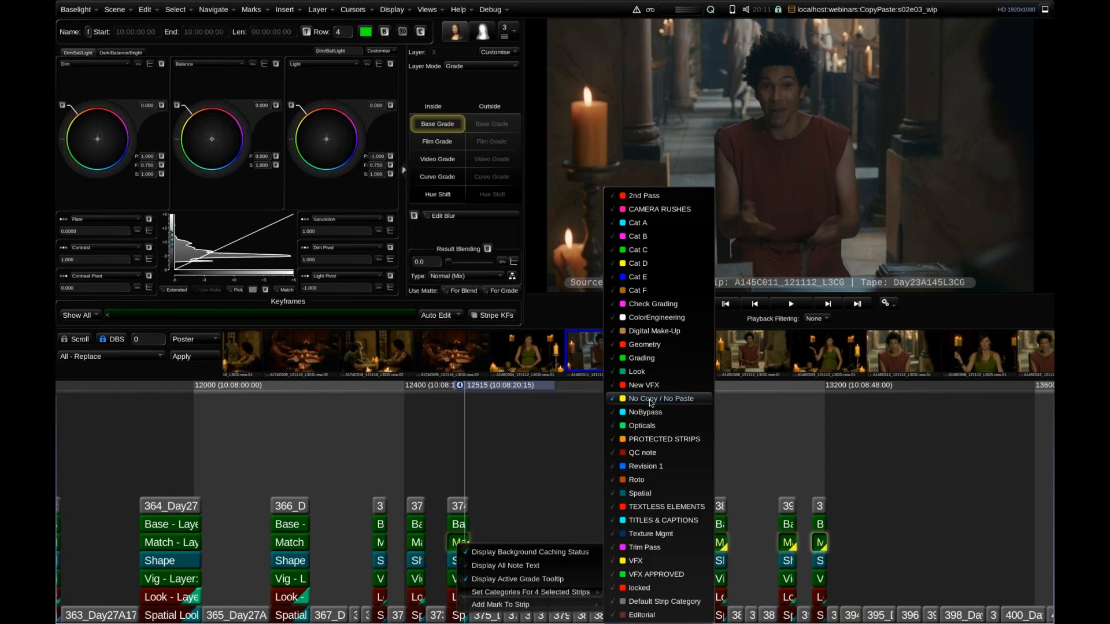
pyautogui.click(529, 439)
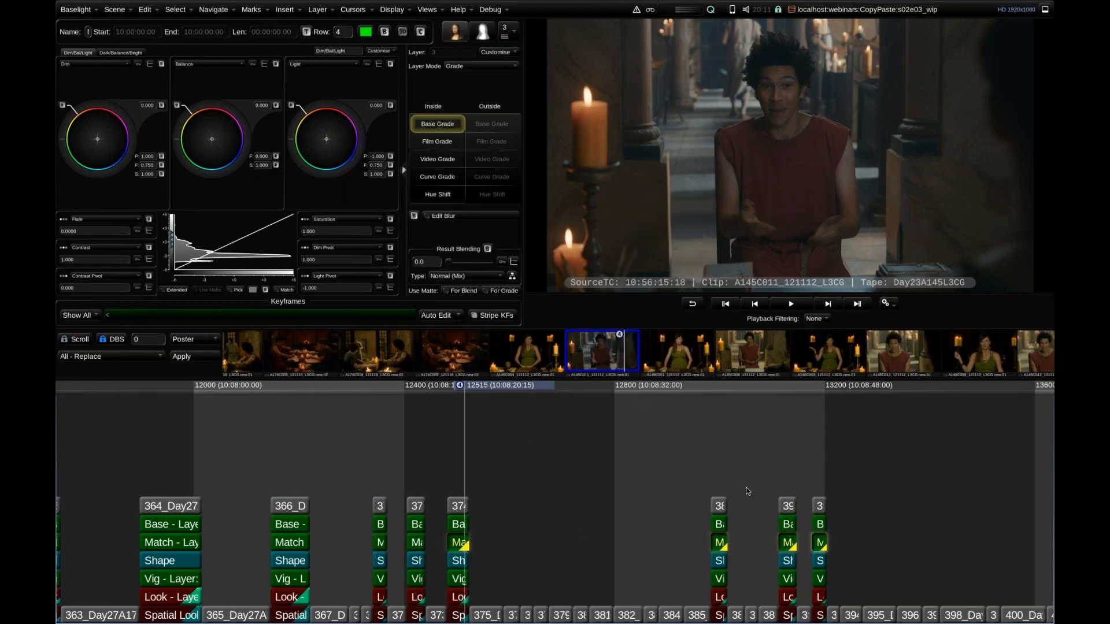
# Recolour the four selected Match strips pink, with red 1.000, green 0.000 and blue 0.675.
pyautogui.click(365, 32)
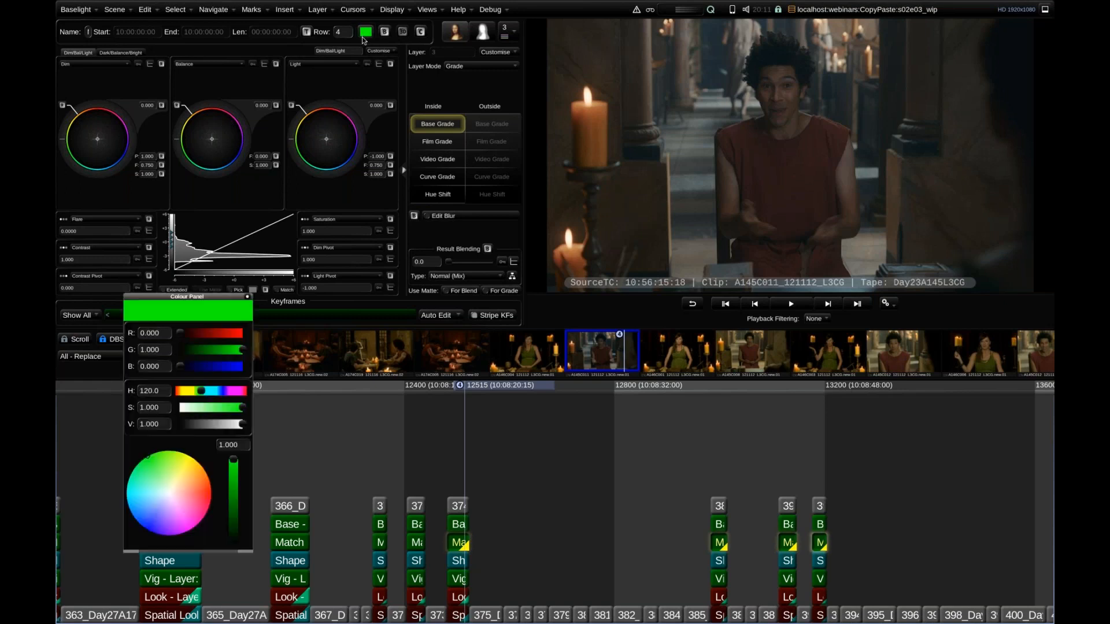
pyautogui.moveTo(180, 367); pyautogui.dragTo(223, 368)
pyautogui.moveTo(179, 334); pyautogui.dragTo(249, 345)
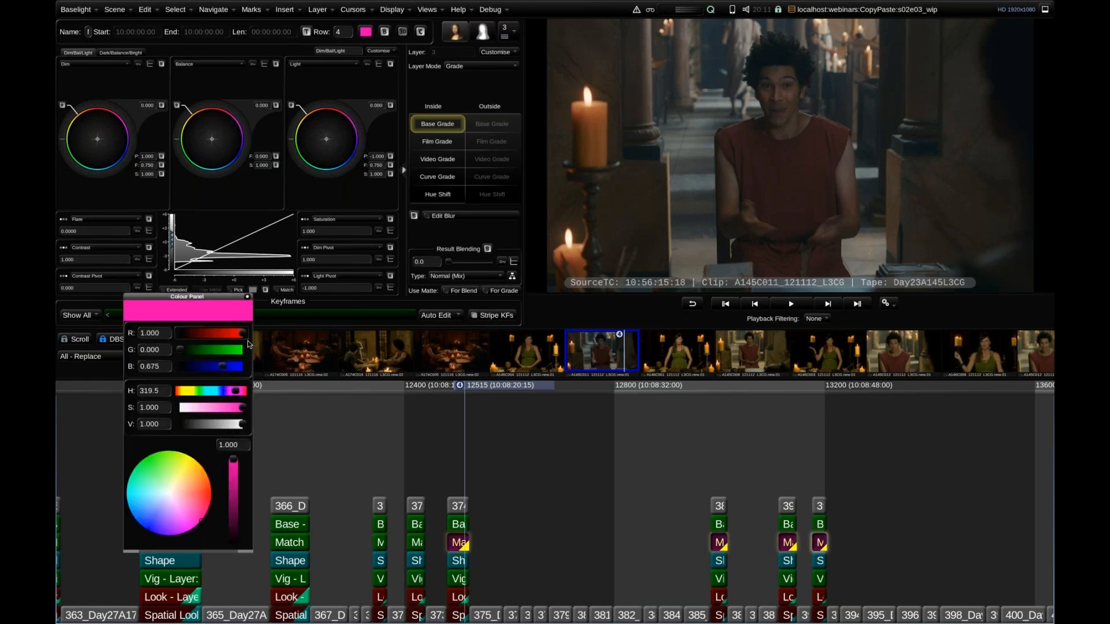
pyautogui.click(247, 299)
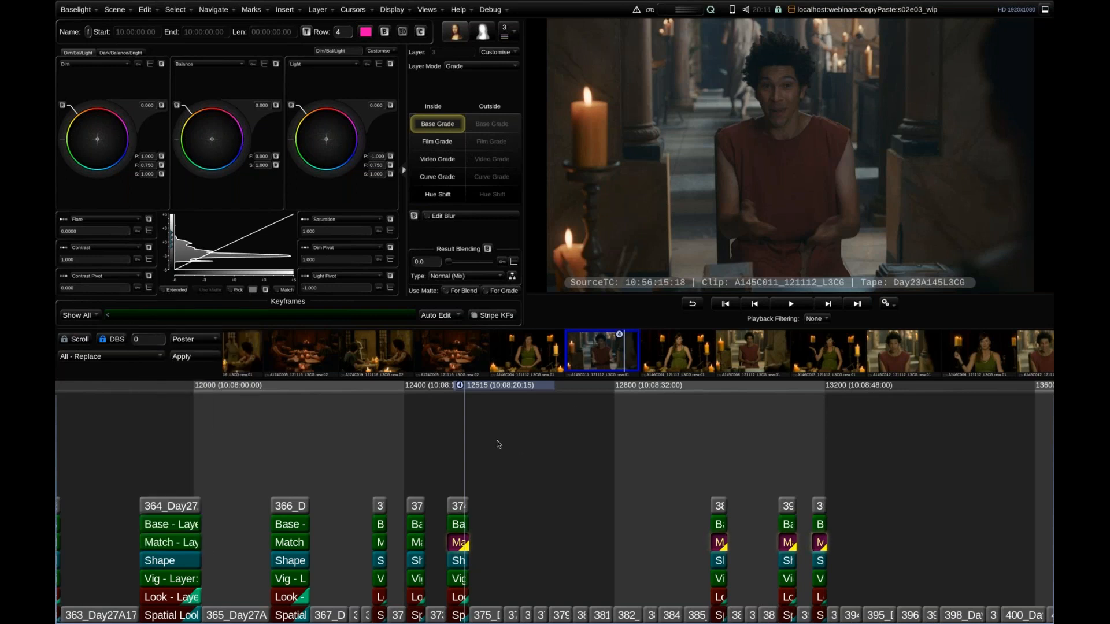
# In the Base layer of shot 374, shift the Film Grade exposure balance towards teal.
pyautogui.scroll(3, 578, 426)
pyautogui.moveTo(606, 420); pyautogui.dragTo(471, 425)
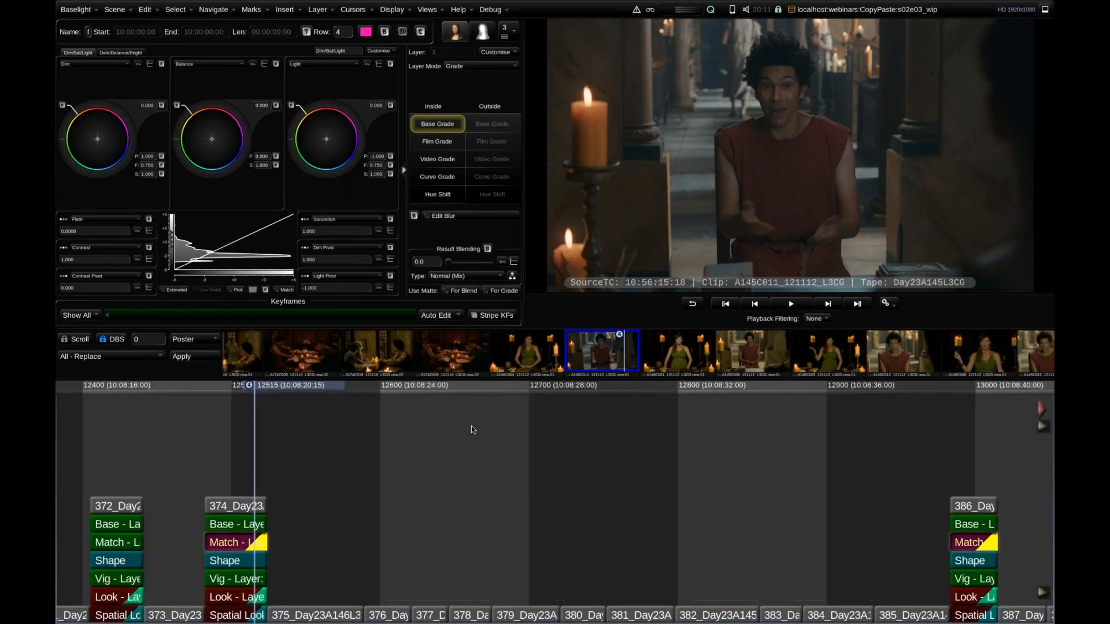
pyautogui.scroll(-3, 426, 415)
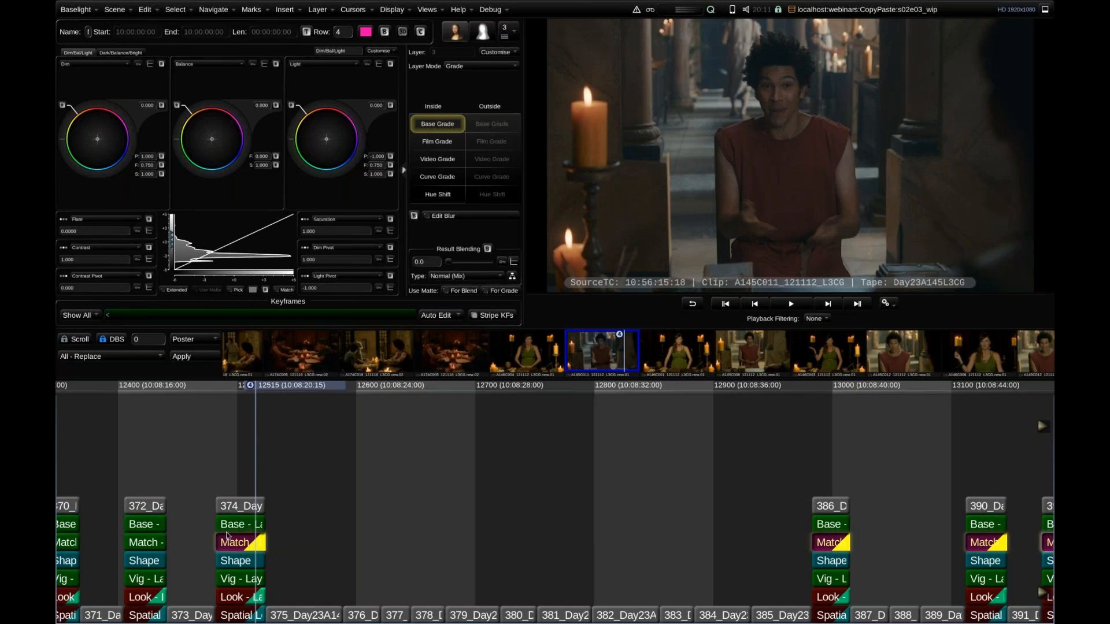
pyautogui.click(240, 525)
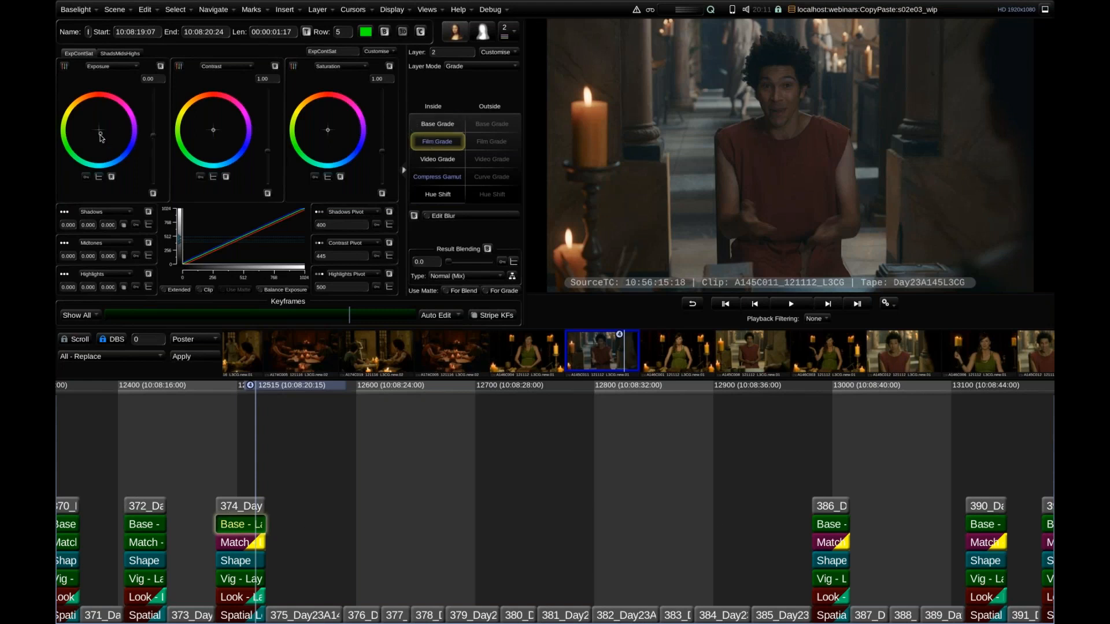
pyautogui.moveTo(100, 137); pyautogui.dragTo(102, 139)
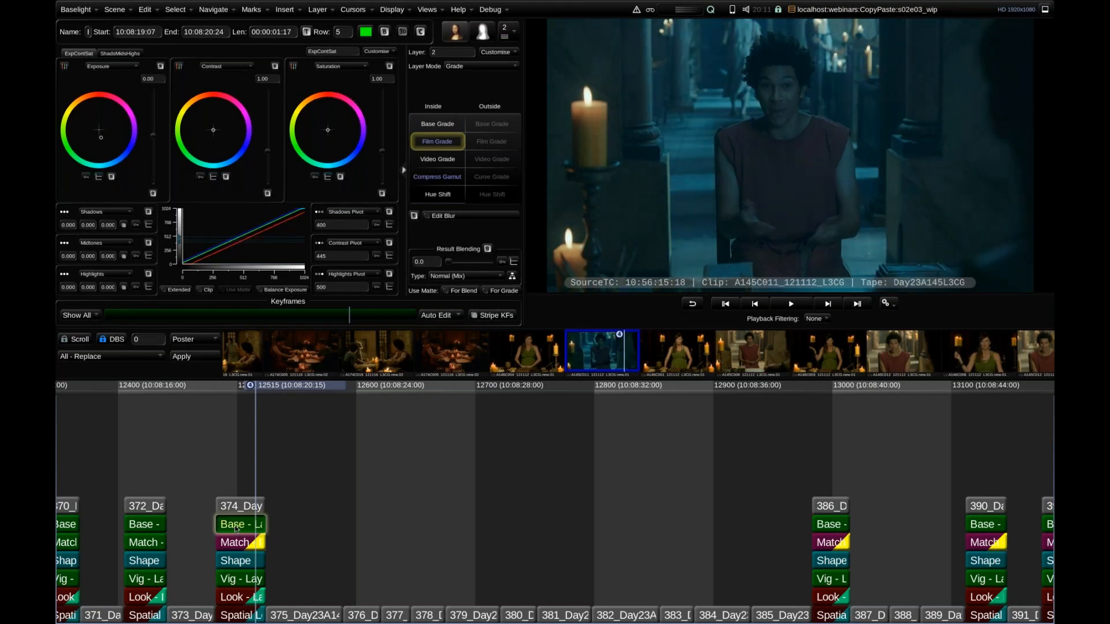
# In the Match layer of shot 374, use a Film Grade to raise the exposure to about 12.89.
pyautogui.click(235, 544)
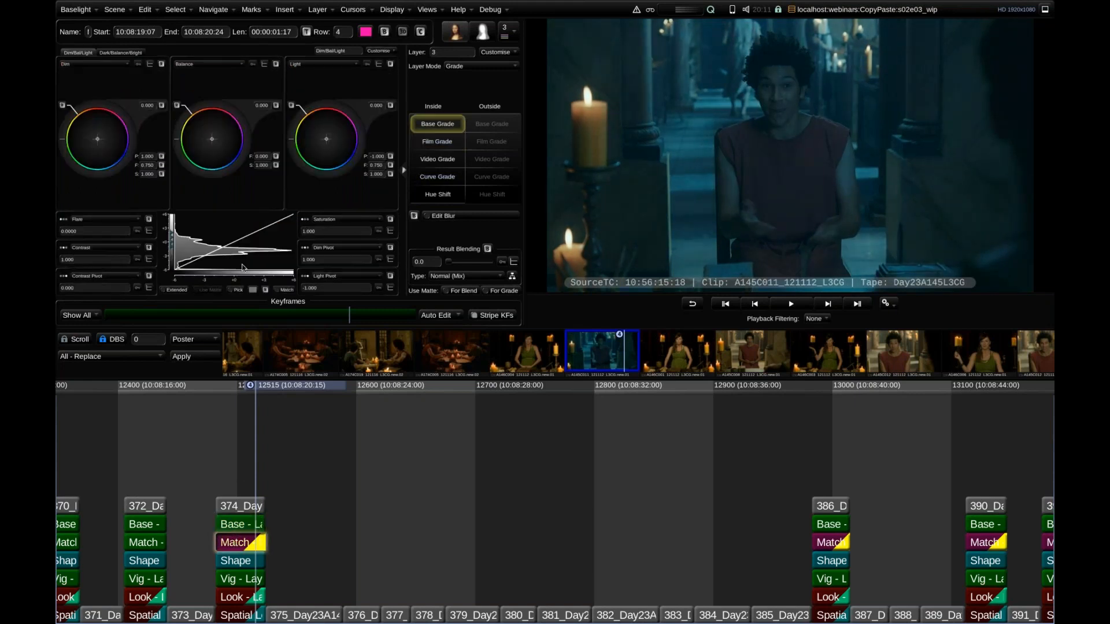
pyautogui.click(436, 140)
pyautogui.moveTo(154, 140); pyautogui.dragTo(154, 104)
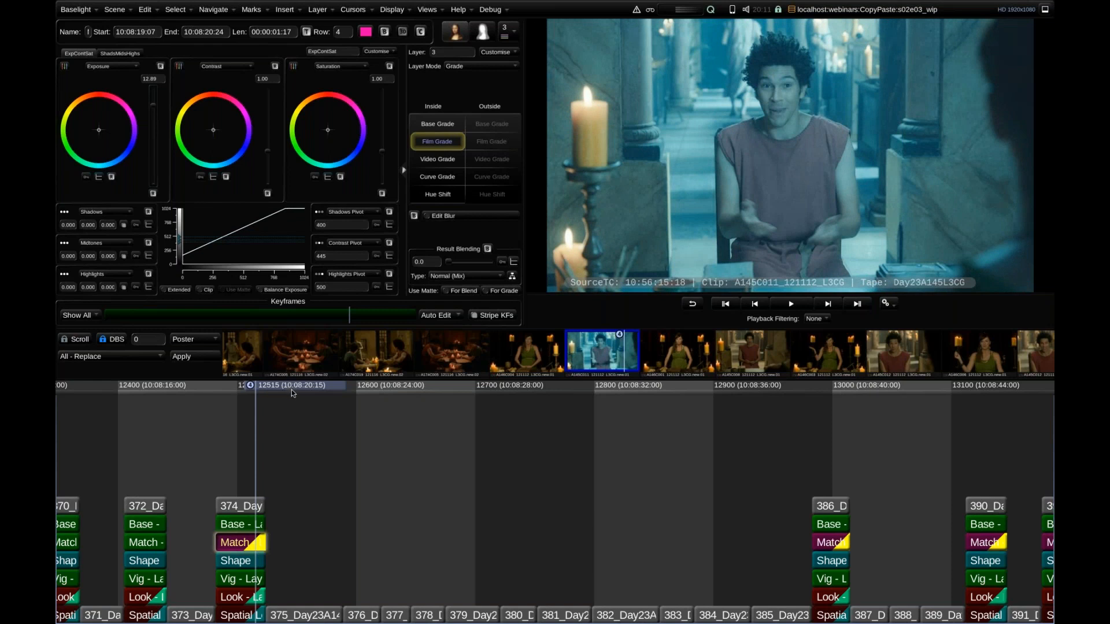
# Filter playback to the Current Clip, select all four matching shots and paste shot 374's grade onto them.
pyautogui.hotkey('ctrl', 'f')
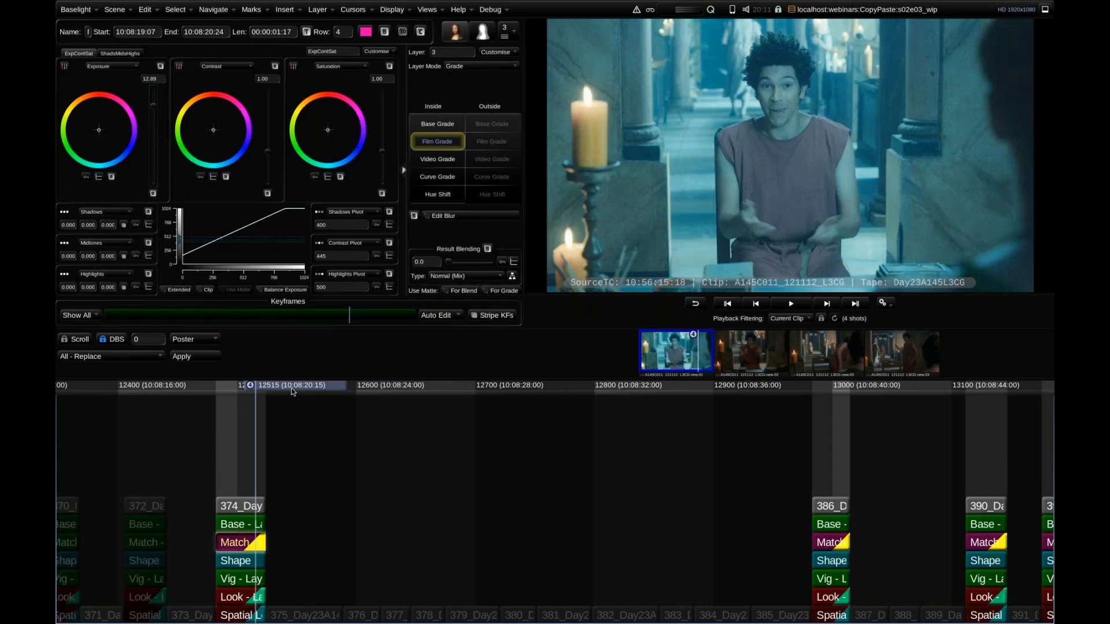
pyautogui.hotkey('ctrl', 'a')
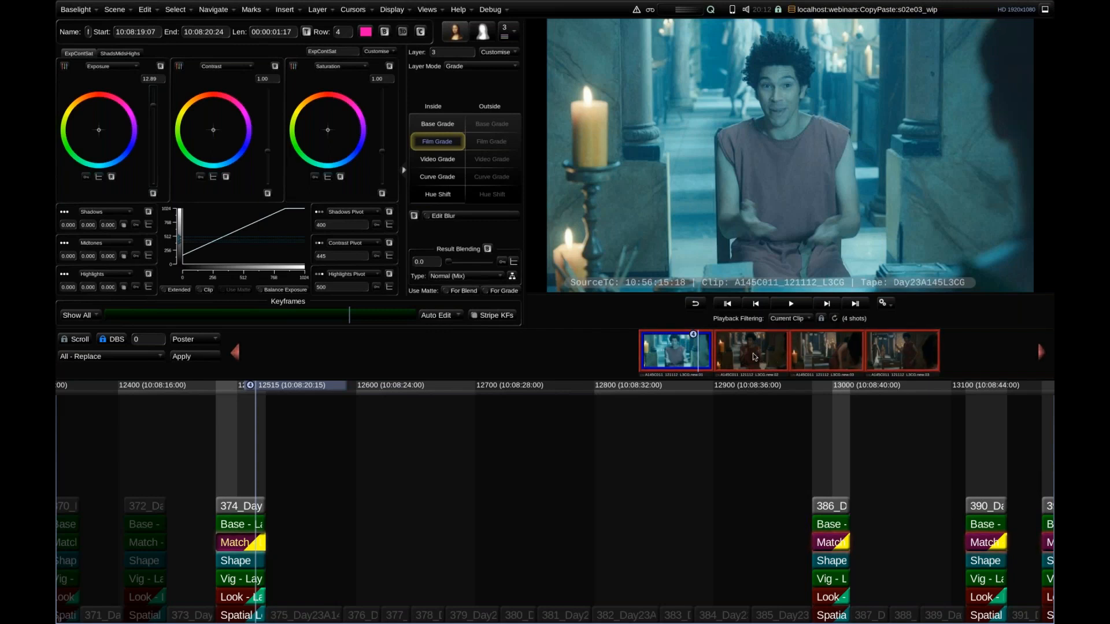
pyautogui.hotkey('ctrl', 'v')
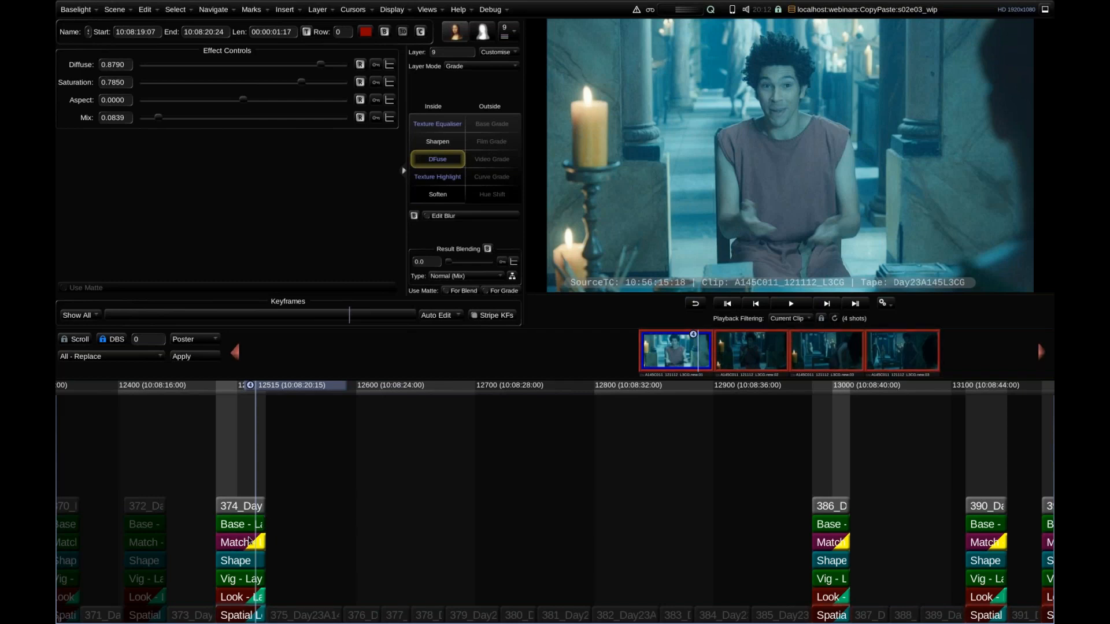
# Review the Category Groups scene settings that control which strip categories are excluded from copying and pasting.
pyautogui.click(432, 10)
pyautogui.click(457, 364)
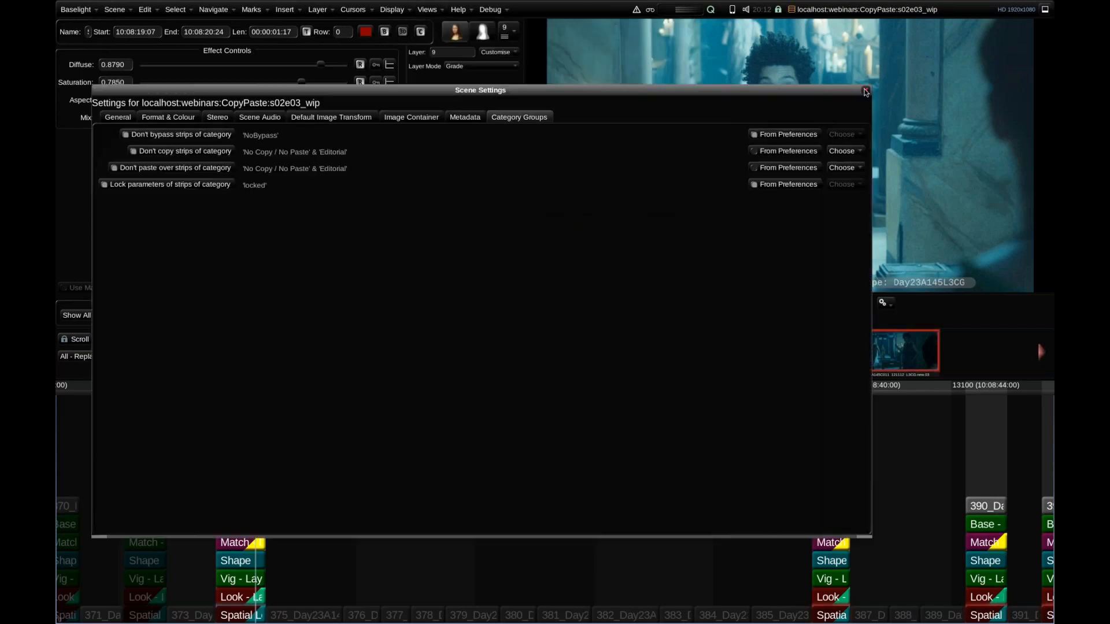
pyautogui.click(865, 91)
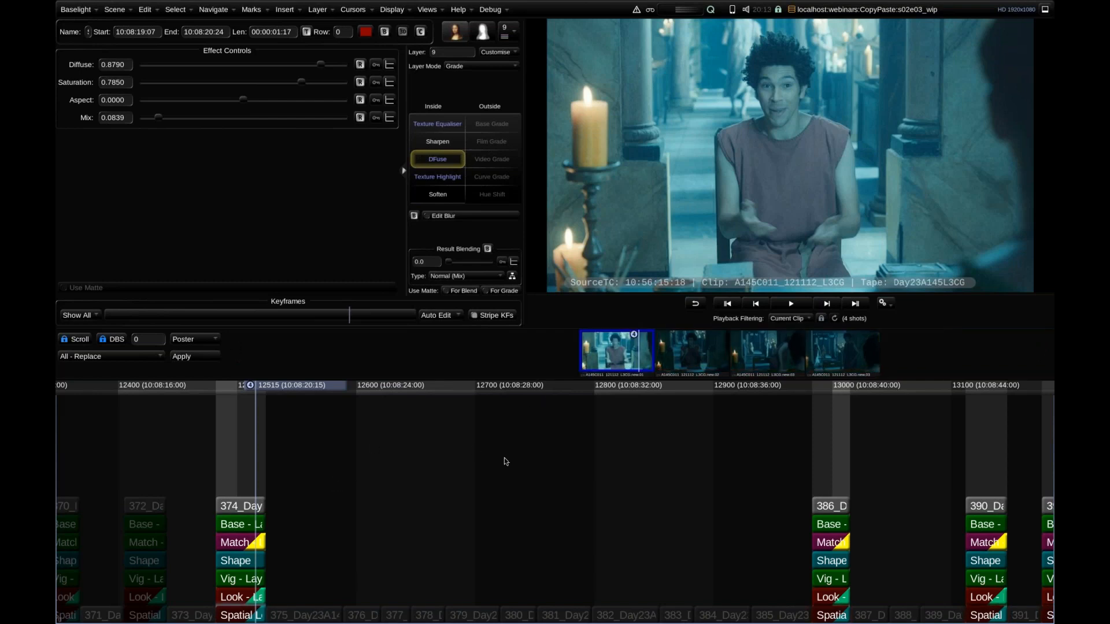
# Remove the Current Clip playback filter, go to shot 322 and select its tracked face Shape strip.
pyautogui.scroll(-5, 546, 475)
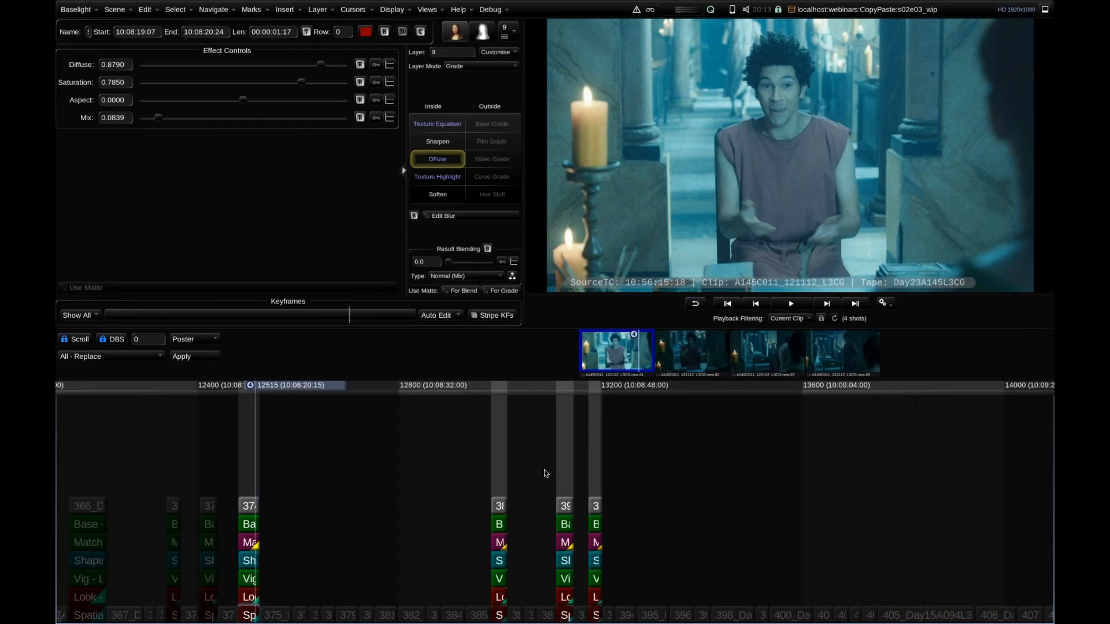
pyautogui.press('f')
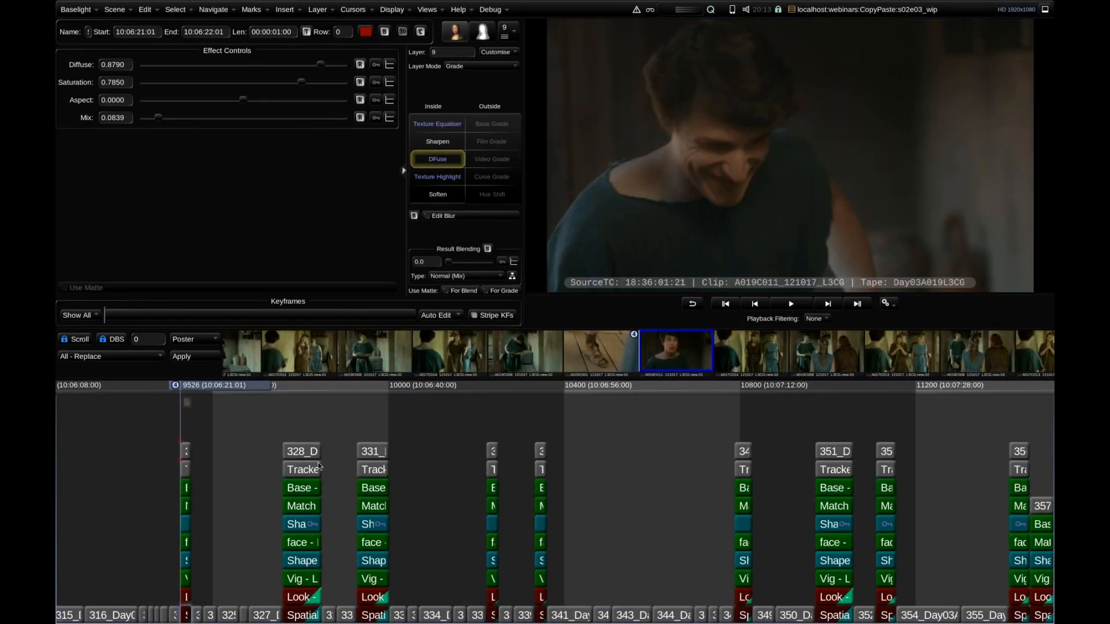
pyautogui.scroll(3, 390, 456)
pyautogui.scroll(1, 390, 456)
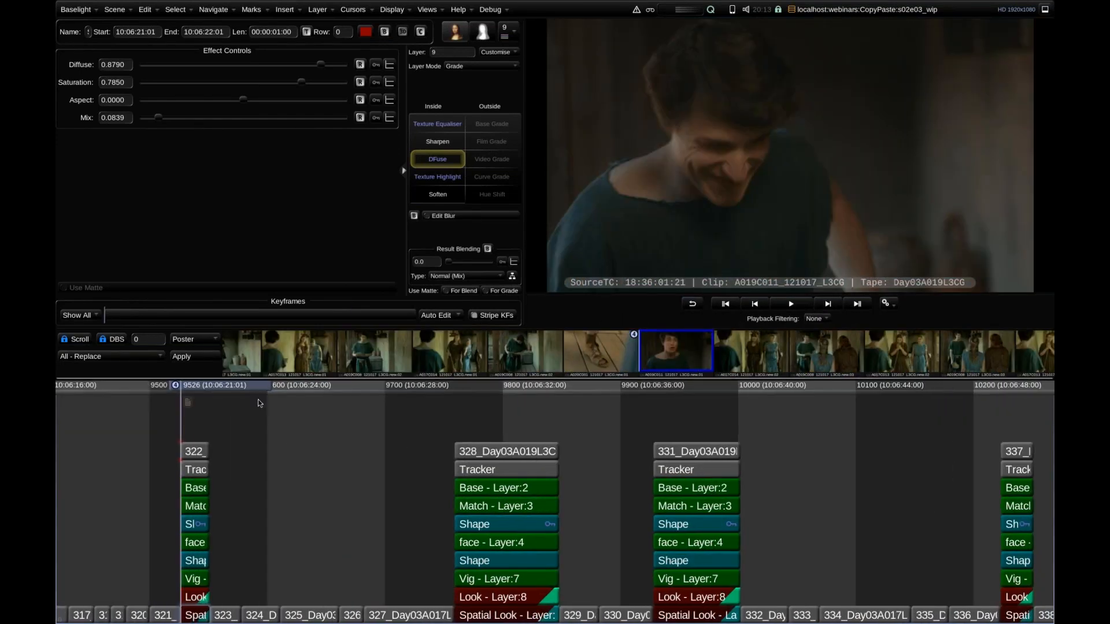
pyautogui.moveTo(224, 386); pyautogui.dragTo(235, 387)
pyautogui.click(196, 524)
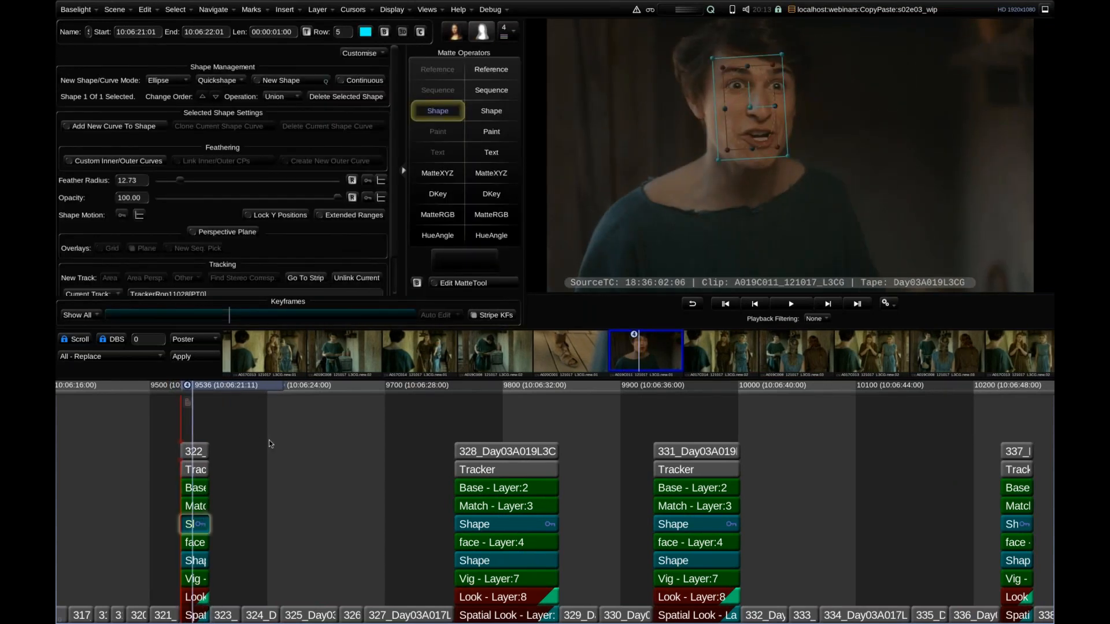
# In the face layer of shot 322, shift the outside Film Grade exposure balance towards teal.
pyautogui.scroll(2, 269, 439)
pyautogui.scroll(2, 228, 411)
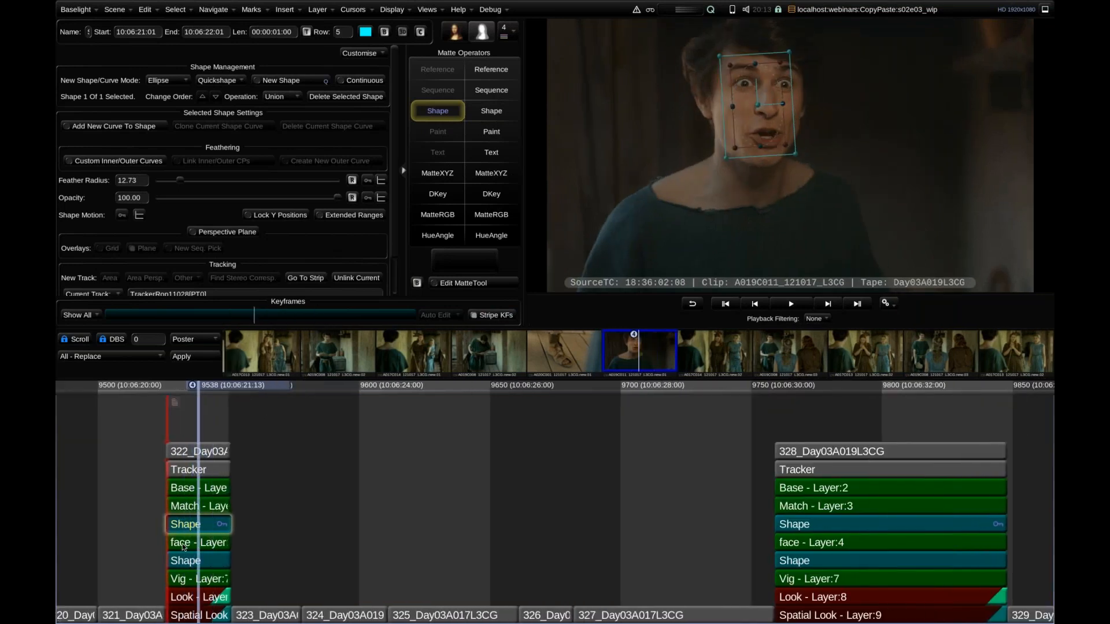
pyautogui.click(180, 542)
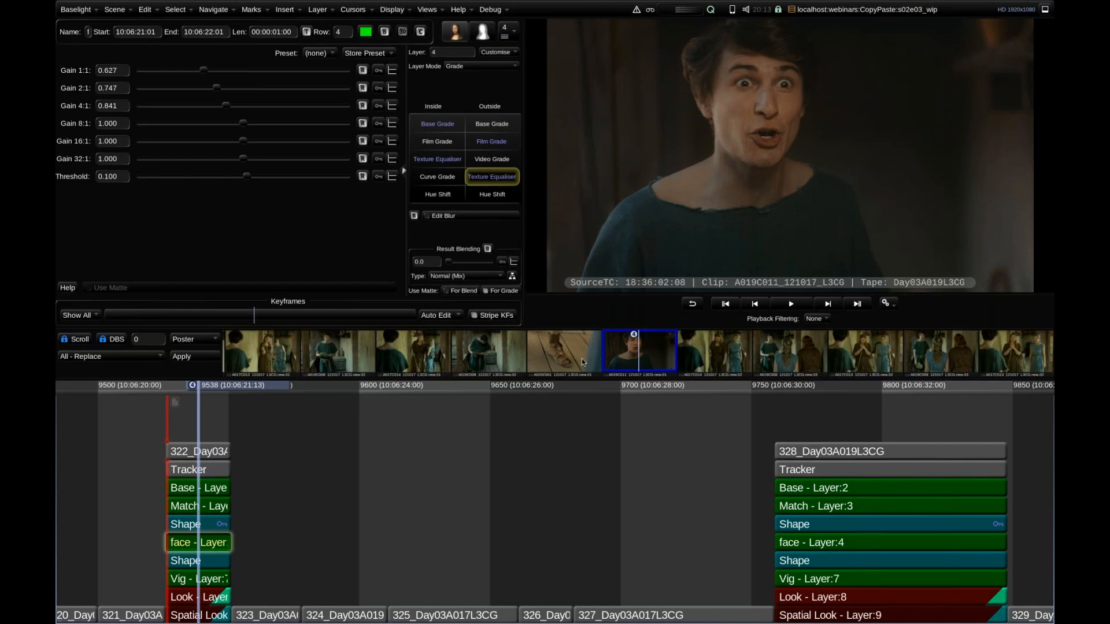
pyautogui.moveTo(652, 357); pyautogui.dragTo(469, 363)
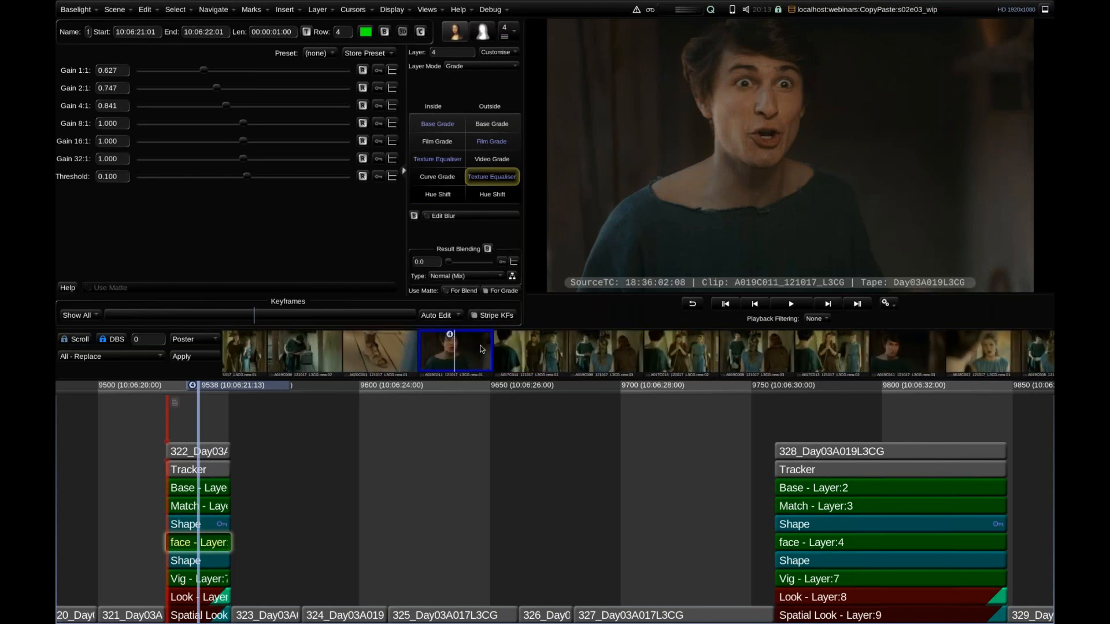
pyautogui.click(490, 142)
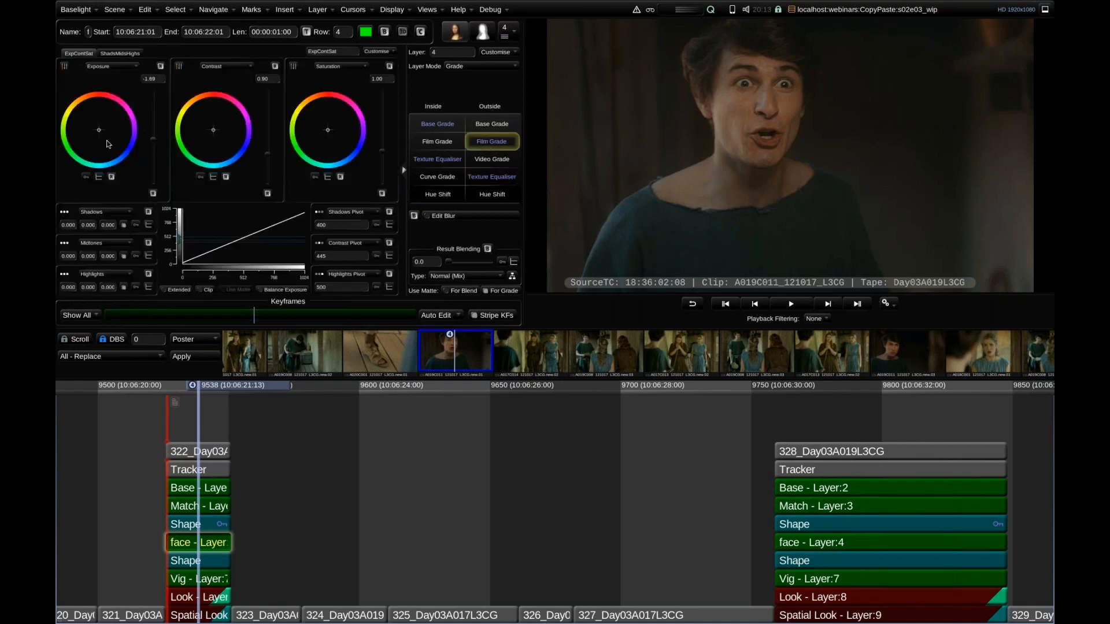
pyautogui.moveTo(99, 133); pyautogui.dragTo(100, 136)
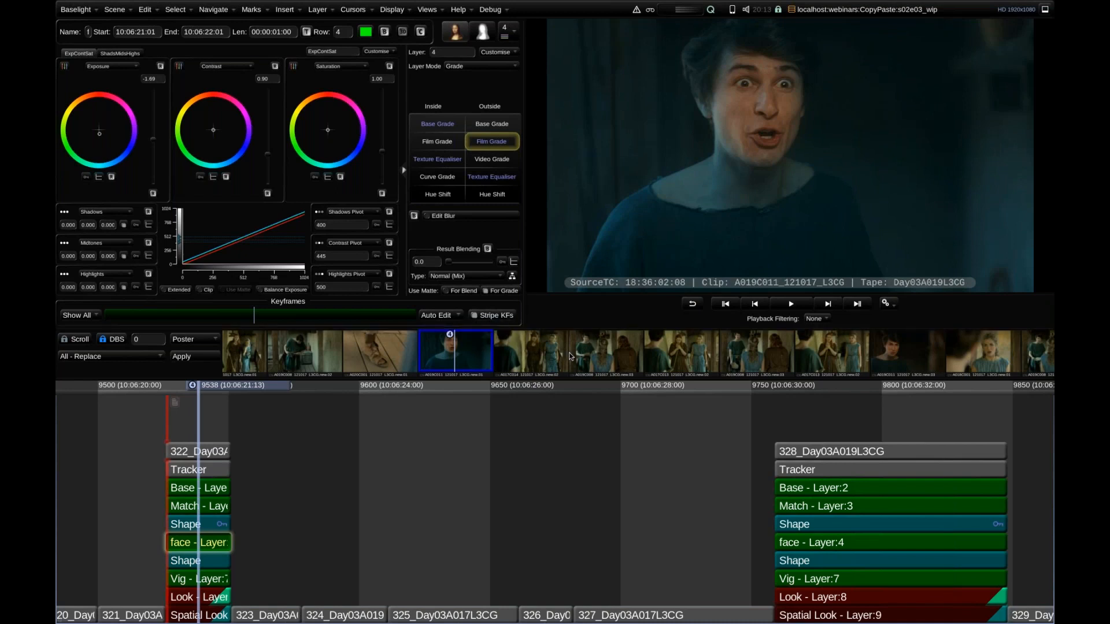
# Filter playback to shot 322's Current Clip and select all nine matching shots.
pyautogui.scroll(-6, 584, 456)
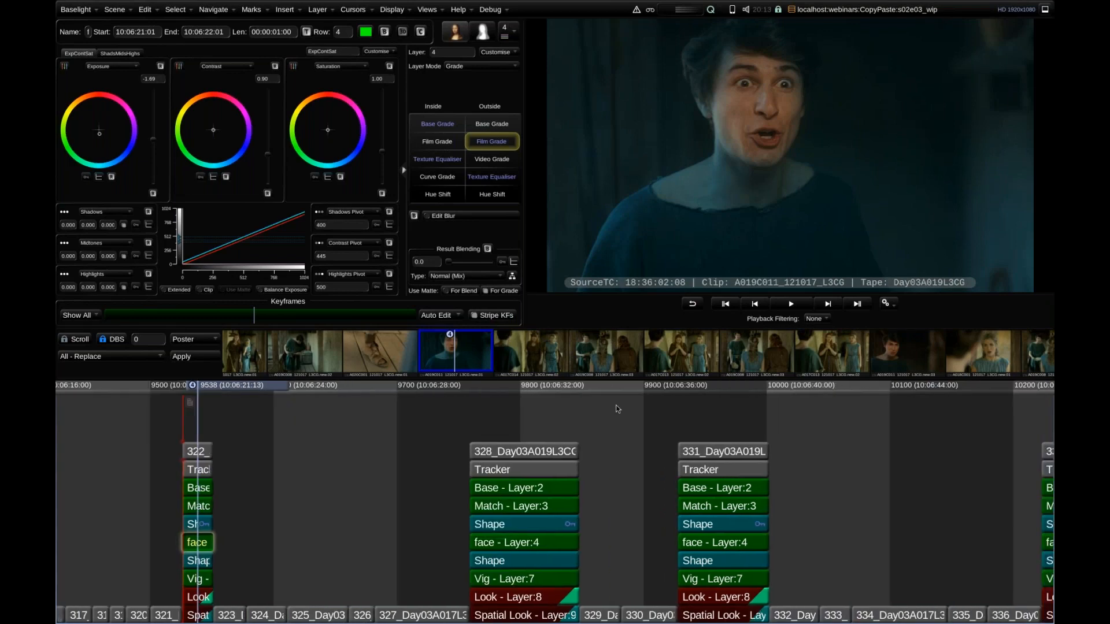
pyautogui.hotkey('ctrl', 'f')
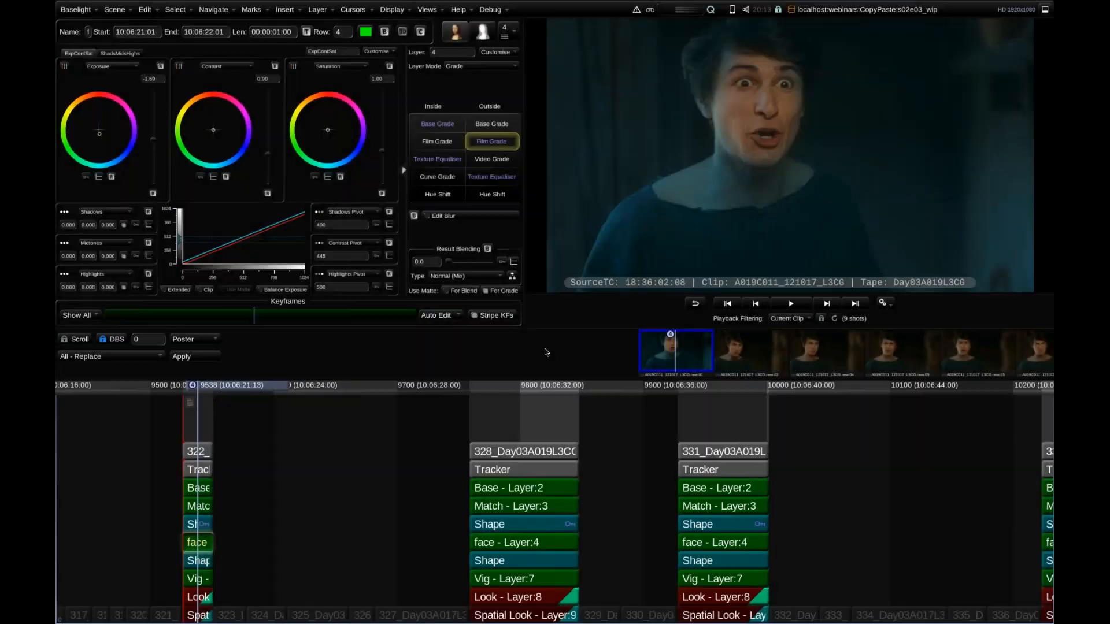
pyautogui.press('a')
pyautogui.press('a')
pyautogui.hotkey('ctrl', 'a')
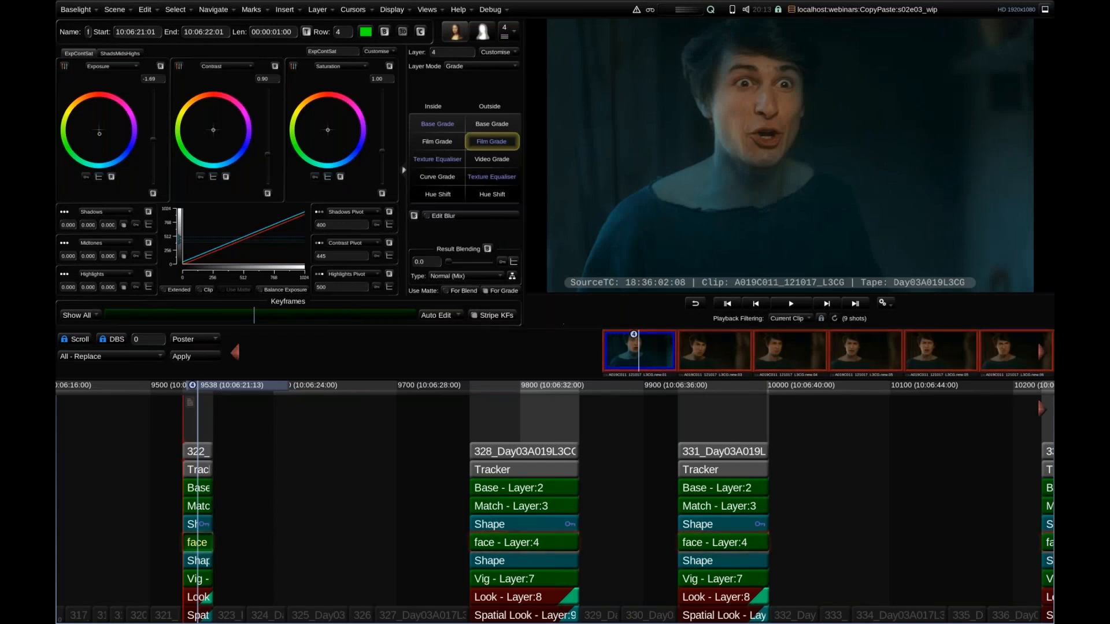
pyautogui.moveTo(798, 355); pyautogui.dragTo(524, 353)
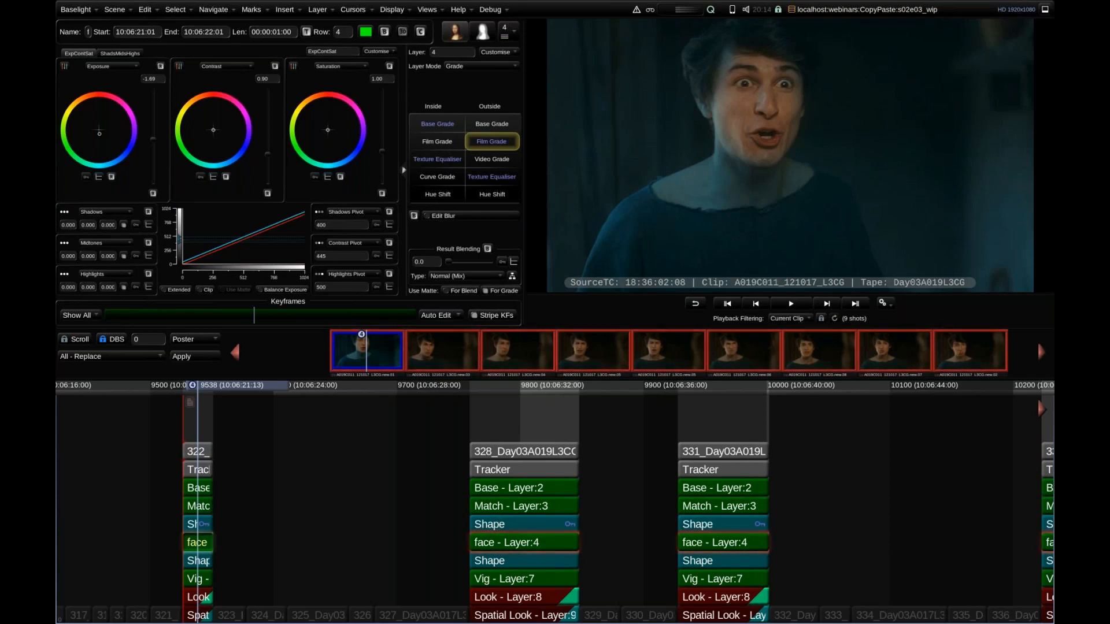
# Enable Protect Destination Mattes in the copy-paste options and paste shot 322's grade onto the selected shots.
pyautogui.click(144, 9)
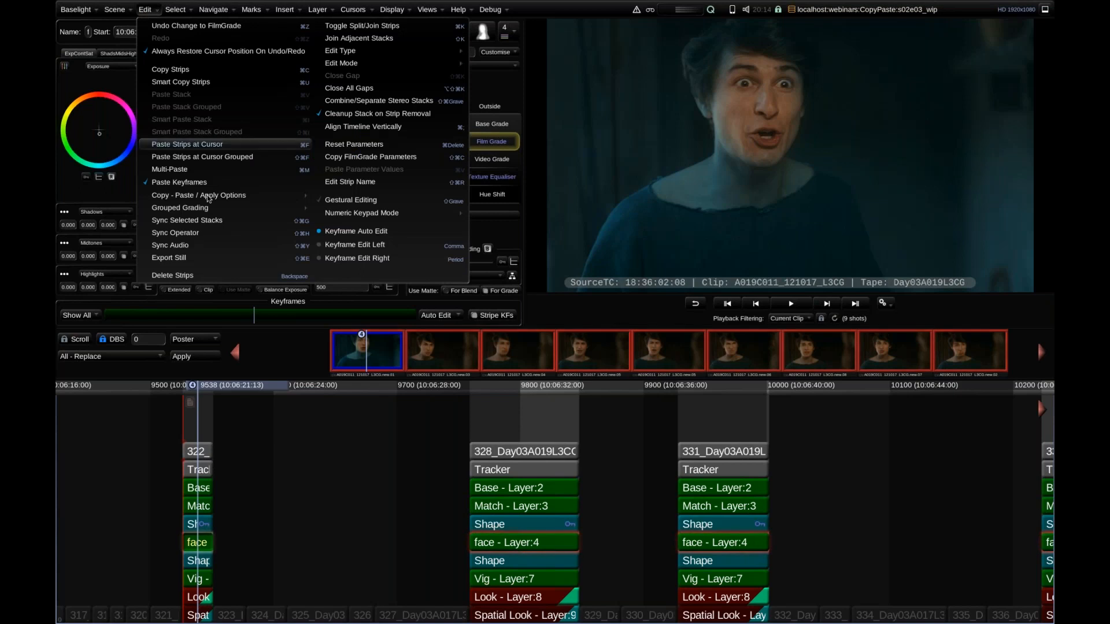
pyautogui.moveTo(205, 198)
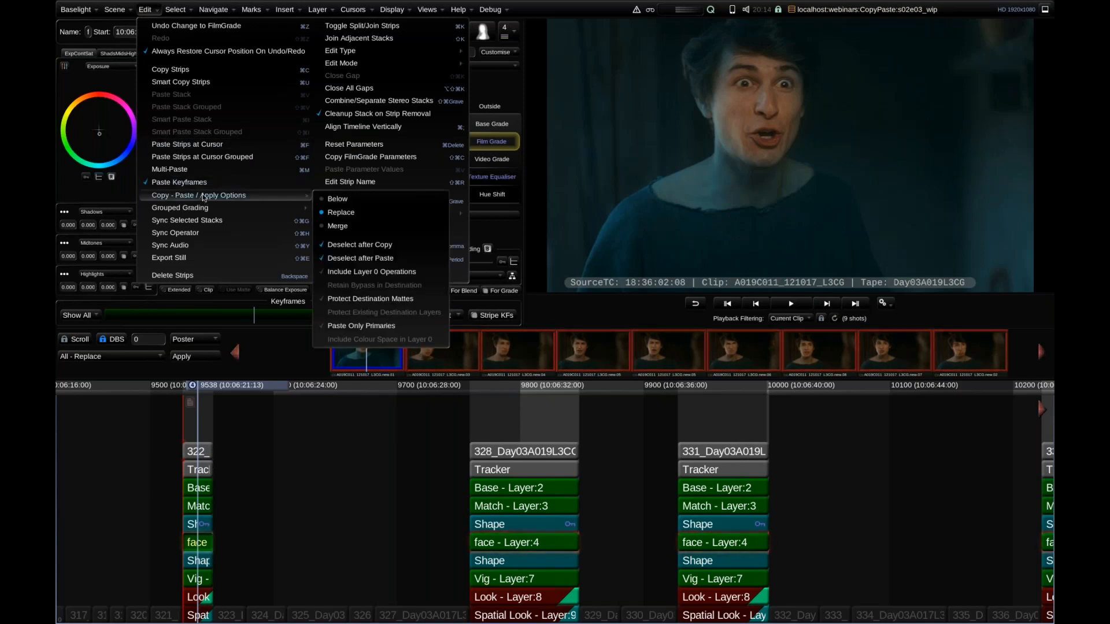
pyautogui.click(415, 298)
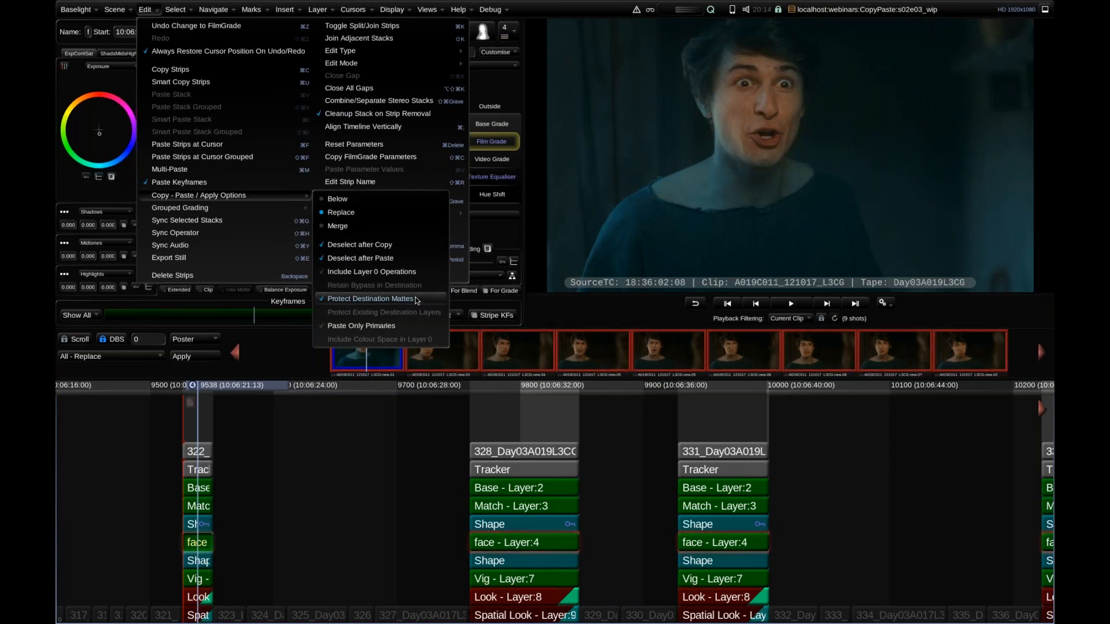
pyautogui.click(403, 415)
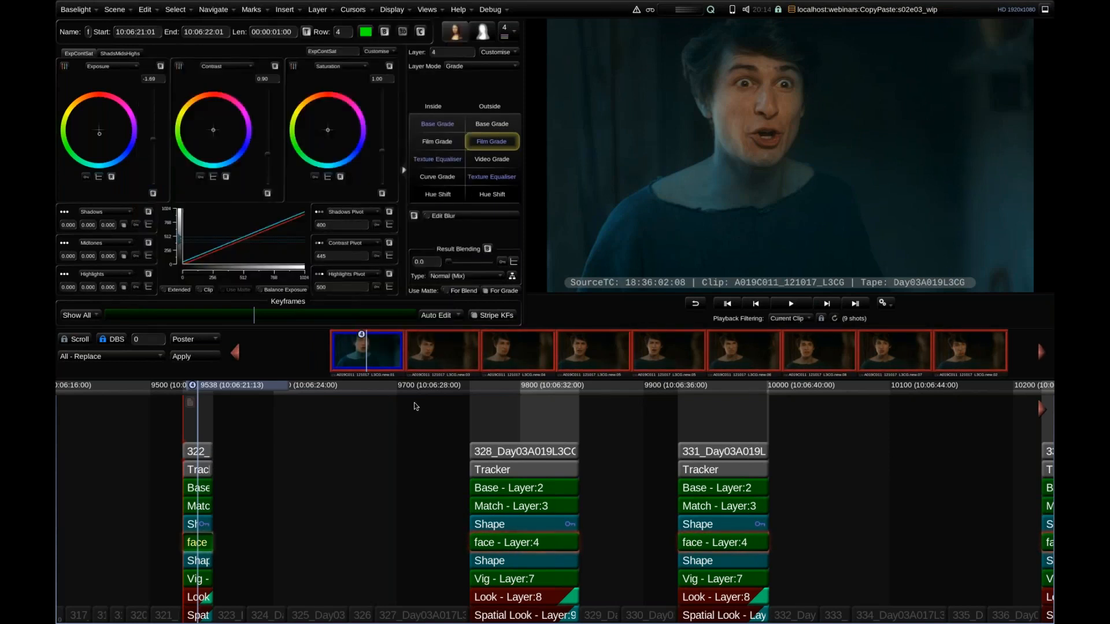
pyautogui.hotkey('ctrl', 'v')
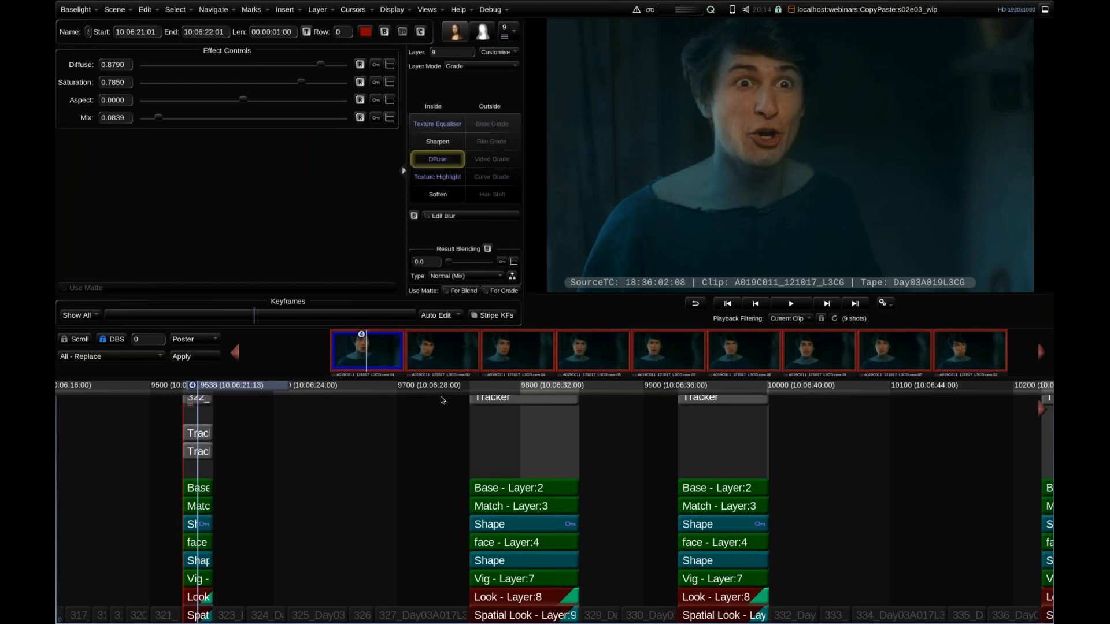
# Inspect the face Shape and Tracker strips of shot 328, and go to shot 331 to check its pasted grade.
pyautogui.click(501, 527)
pyautogui.click(503, 520)
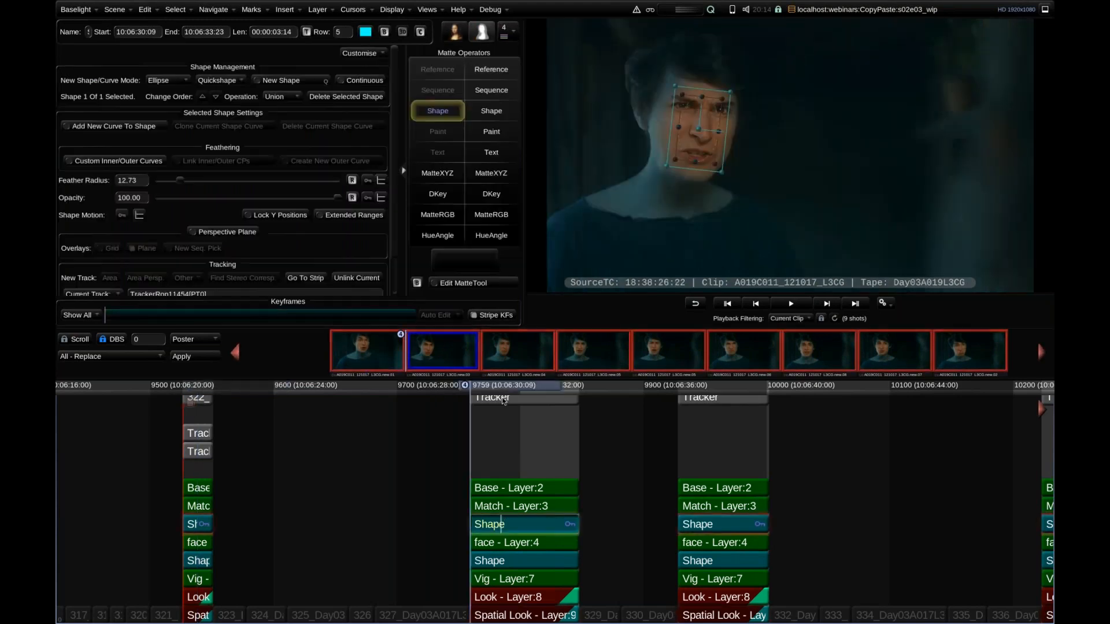
pyautogui.click(493, 399)
pyautogui.scroll(5, 493, 401)
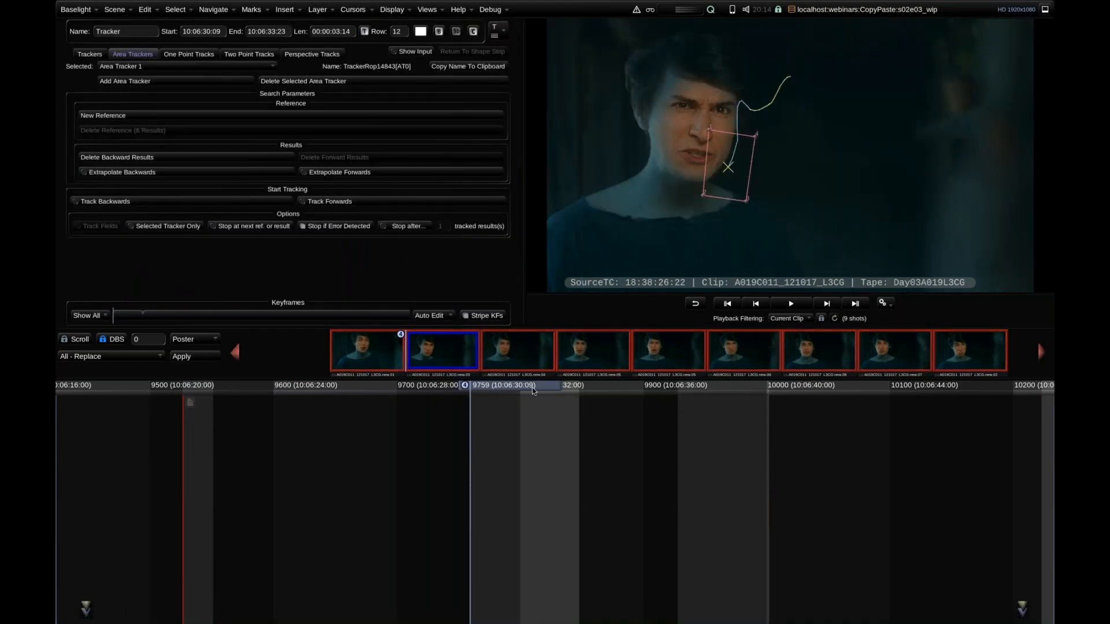
pyautogui.moveTo(532, 390); pyautogui.dragTo(636, 392)
pyautogui.click(487, 524)
pyautogui.press('pagedown')
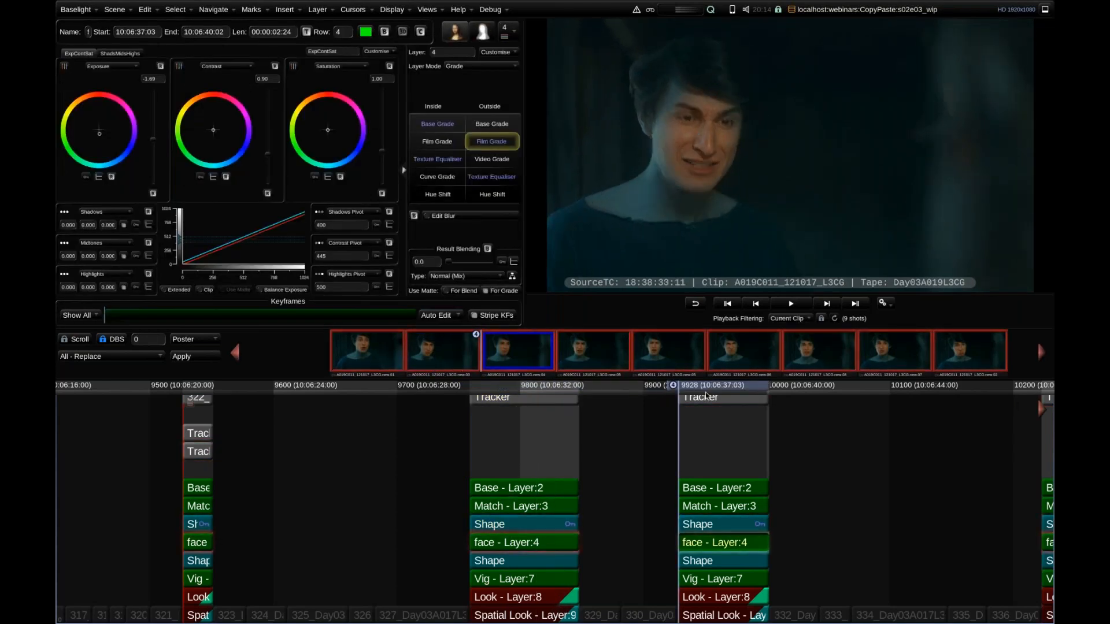
# Show the face Shape matte of shot 331 and play and scrub through the shot to check its tracking.
pyautogui.click(694, 524)
pyautogui.press('space')
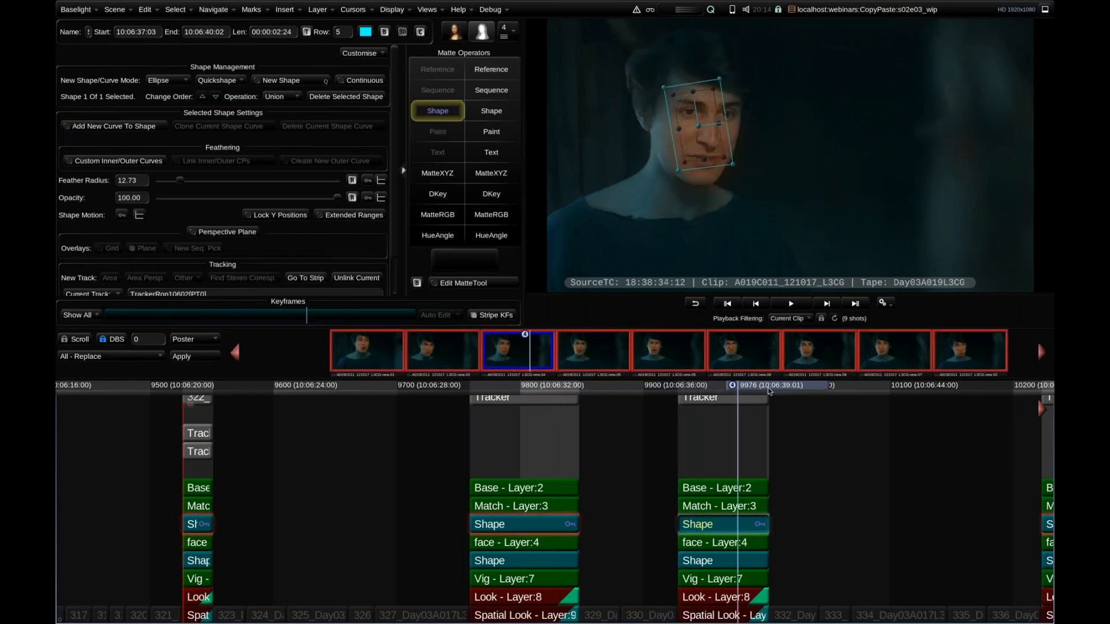
pyautogui.moveTo(773, 391); pyautogui.dragTo(747, 368)
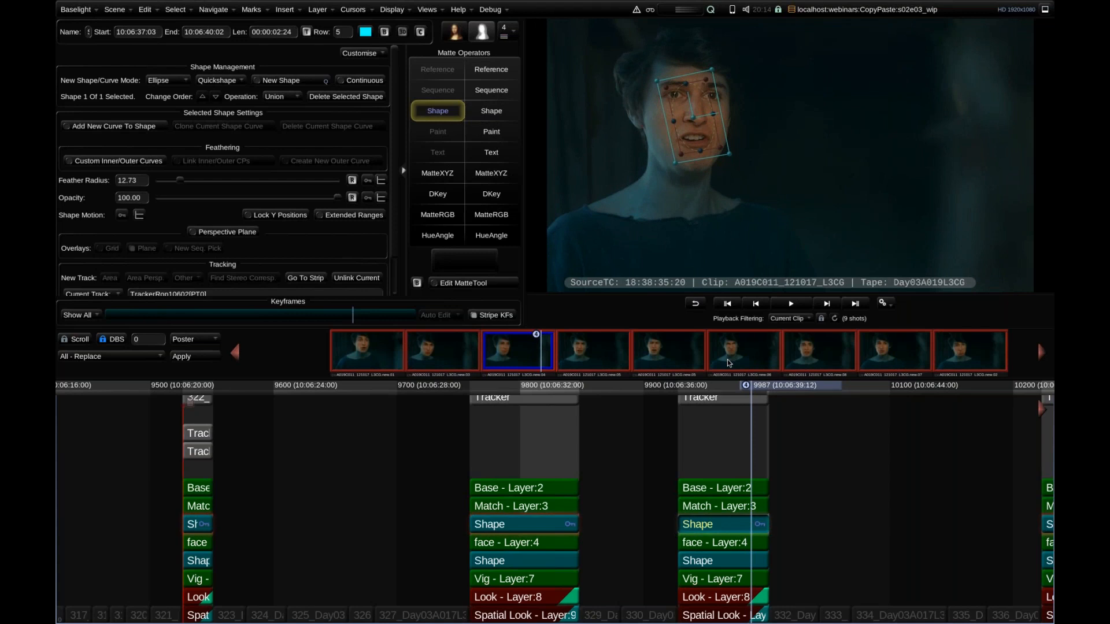
# Turn off Protect Destination Mattes in the copy-paste options.
pyautogui.click(144, 9)
pyautogui.moveTo(290, 195)
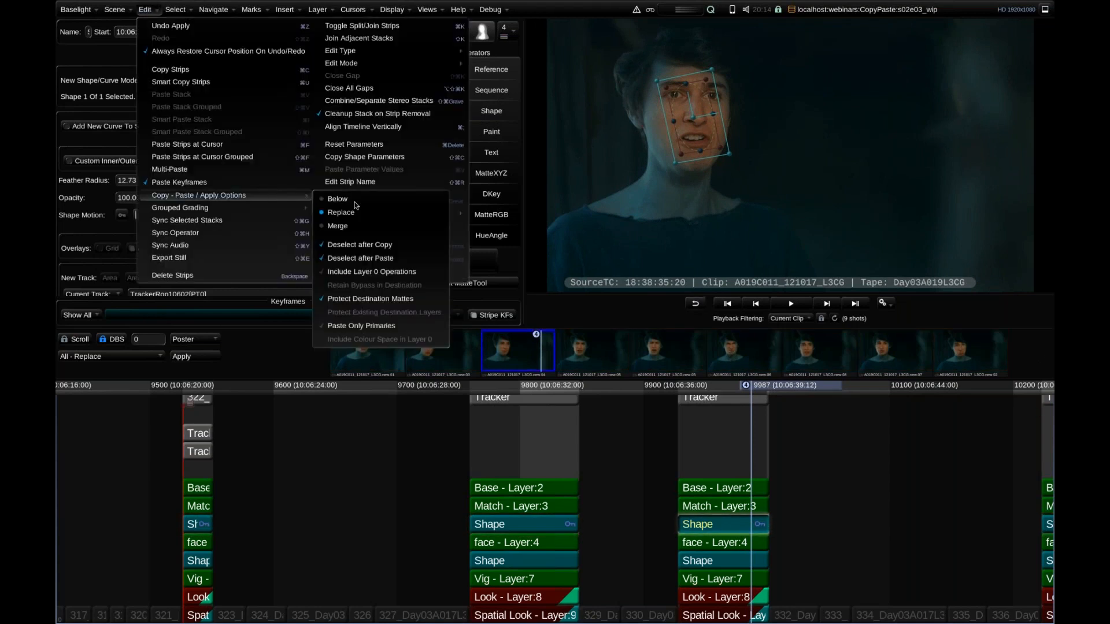
pyautogui.click(354, 300)
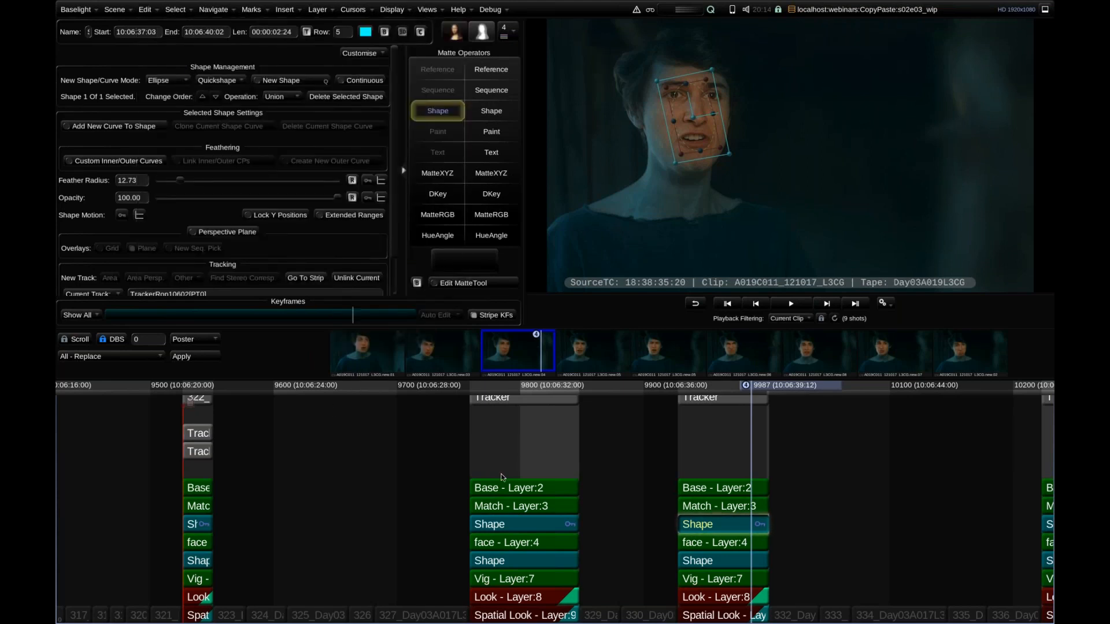
# Set playback filtering to None and go back to shot 322 in the full timeline.
pyautogui.scroll(-5, 501, 473)
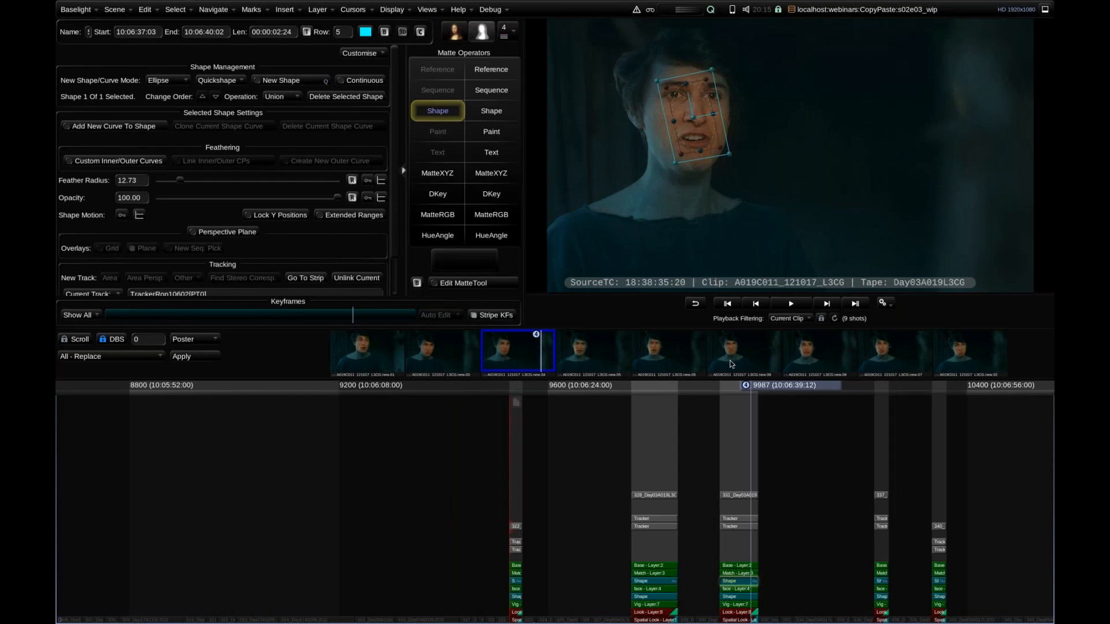
pyautogui.click(788, 319)
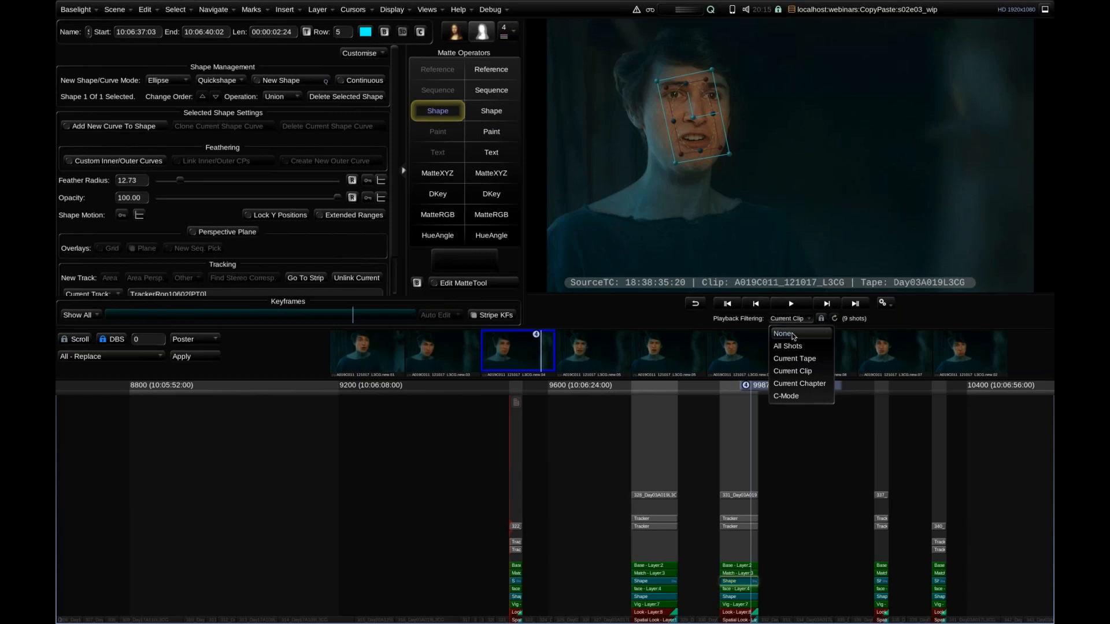
pyautogui.click(784, 334)
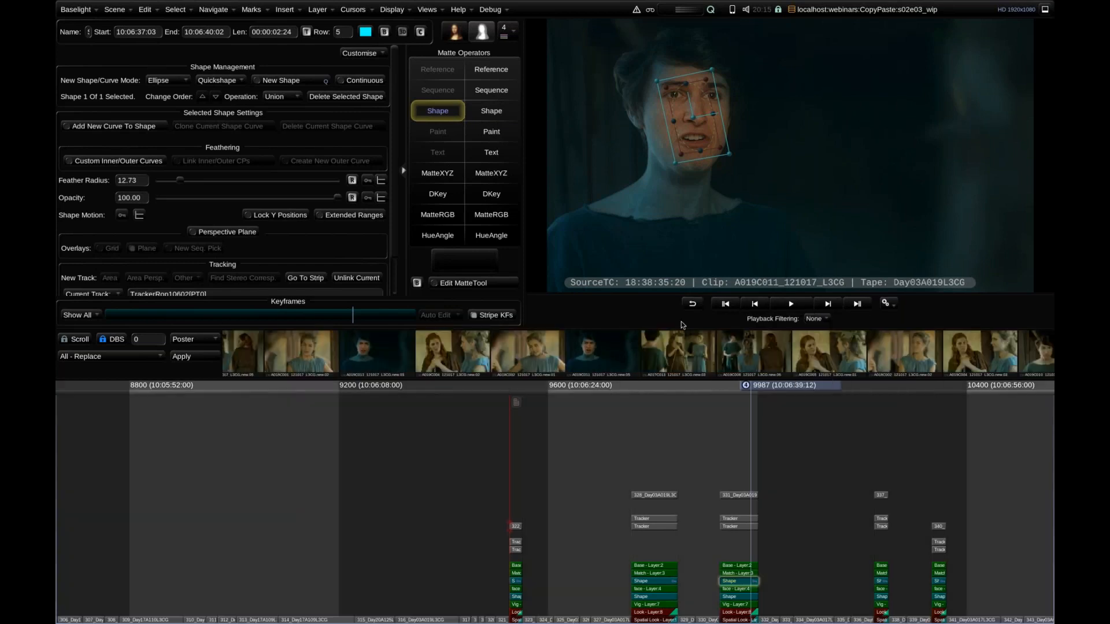
pyautogui.moveTo(809, 427); pyautogui.dragTo(496, 402)
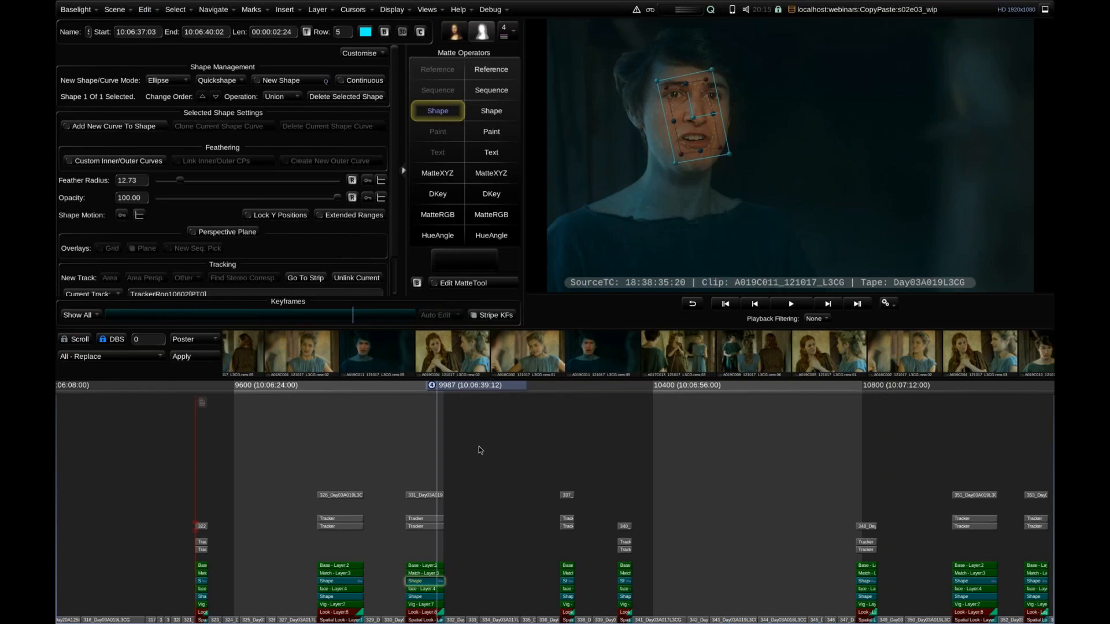
pyautogui.press('pagedown')
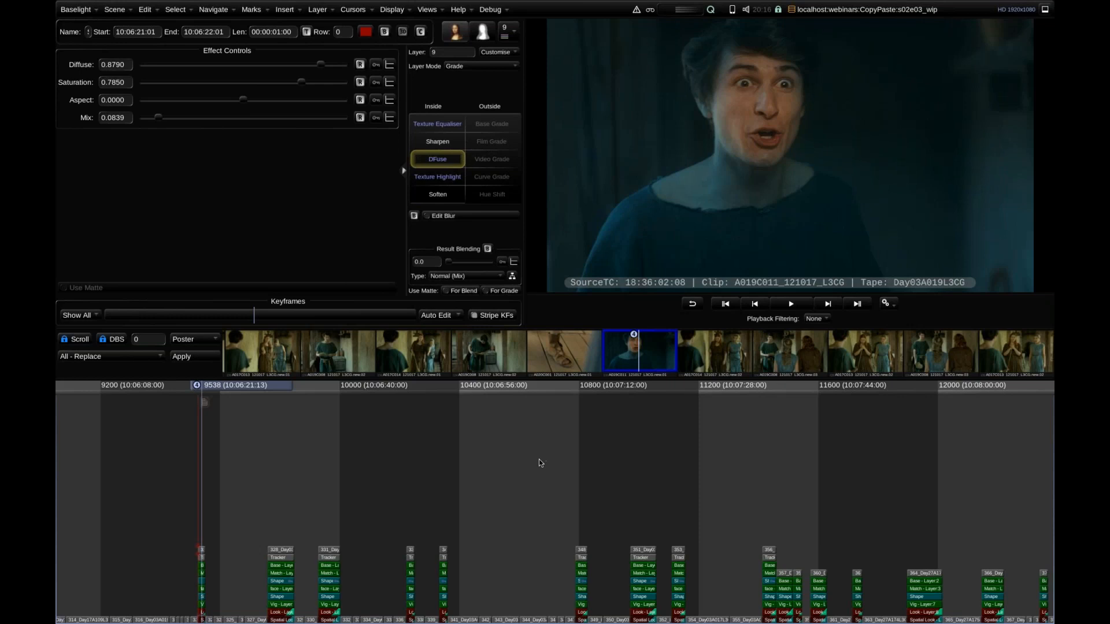
# Open the flat-file scene from the CopyPaste folder of the webinars job and dismiss the Job Manager.
pyautogui.click(113, 11)
pyautogui.click(121, 35)
pyautogui.doubleClick(620, 157)
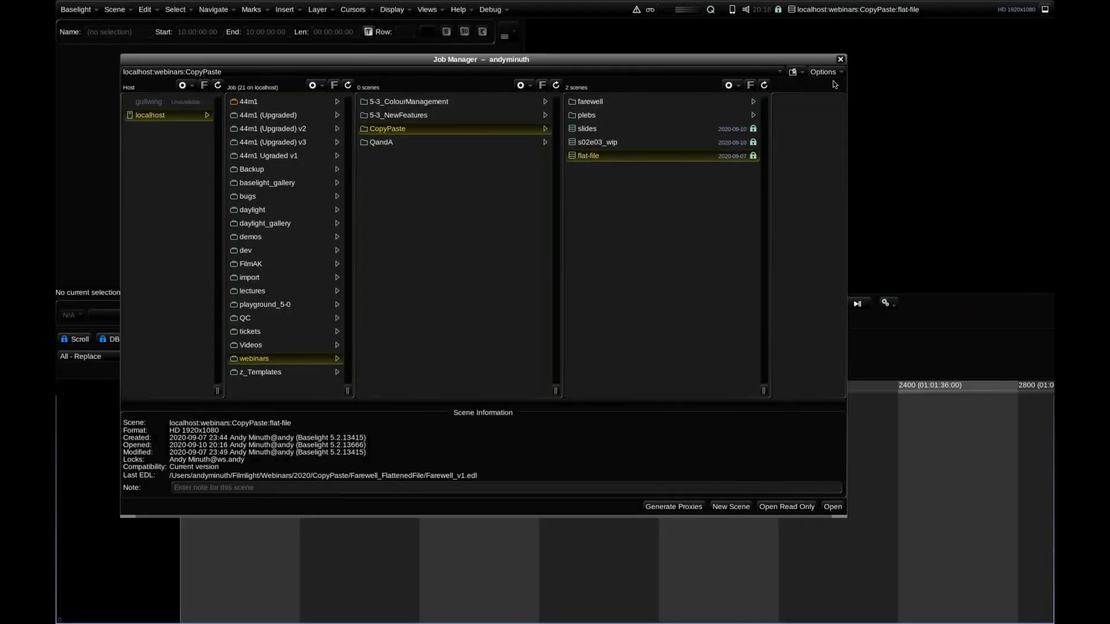
pyautogui.click(841, 60)
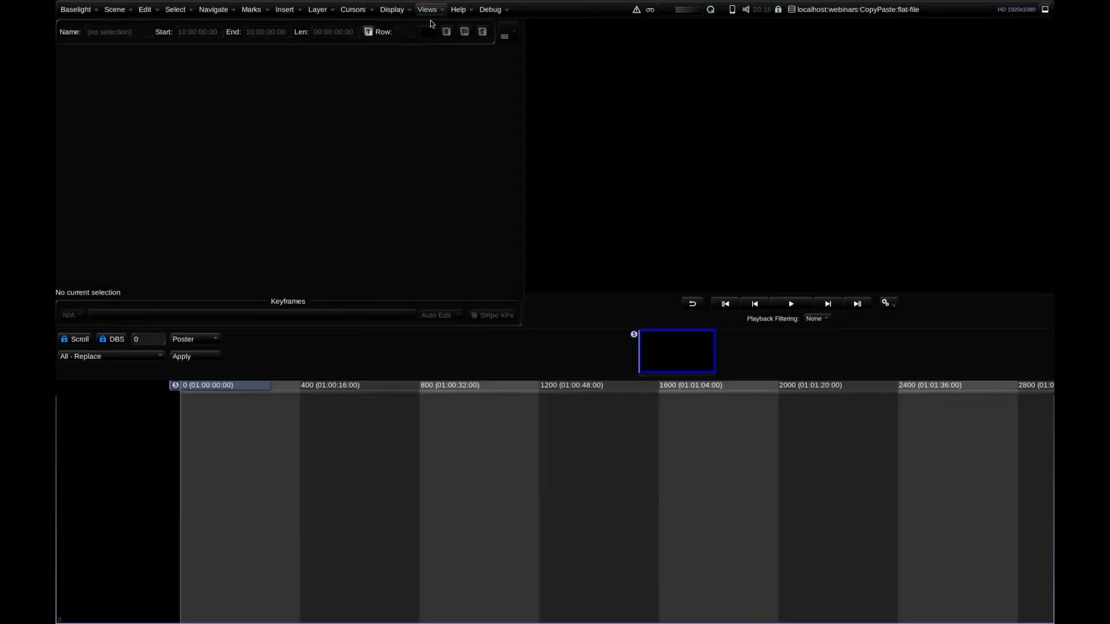
# Browse to the Farewell_FlattenedFile folder in FLUX Manage and skim through farewell_cut_v1_flattened.mov to preview its content.
pyautogui.click(427, 10)
pyautogui.click(483, 135)
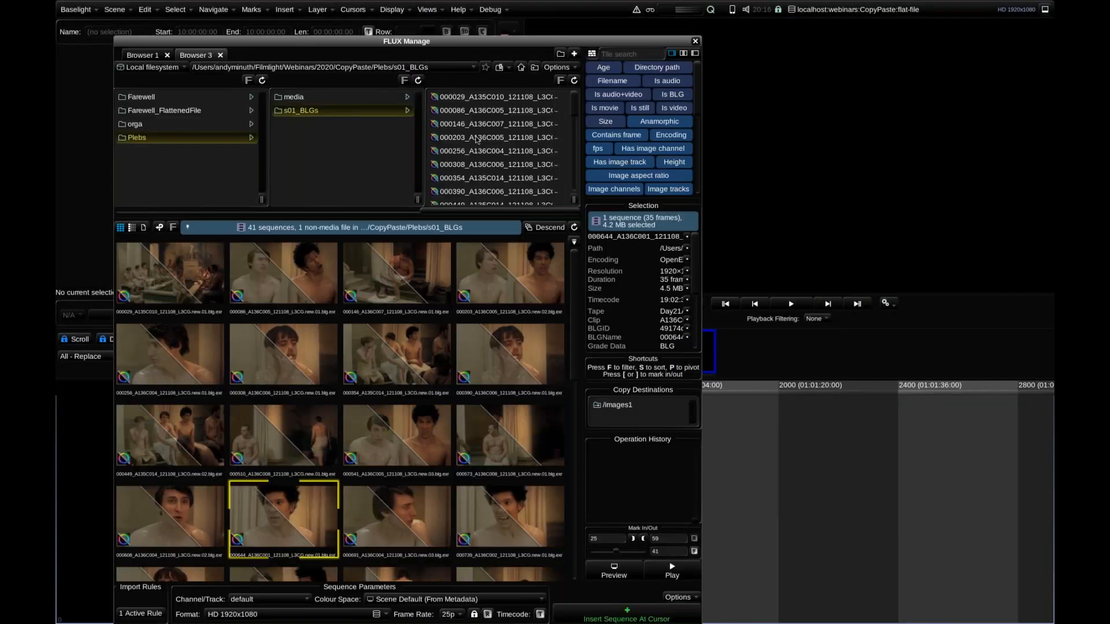
pyautogui.click(197, 110)
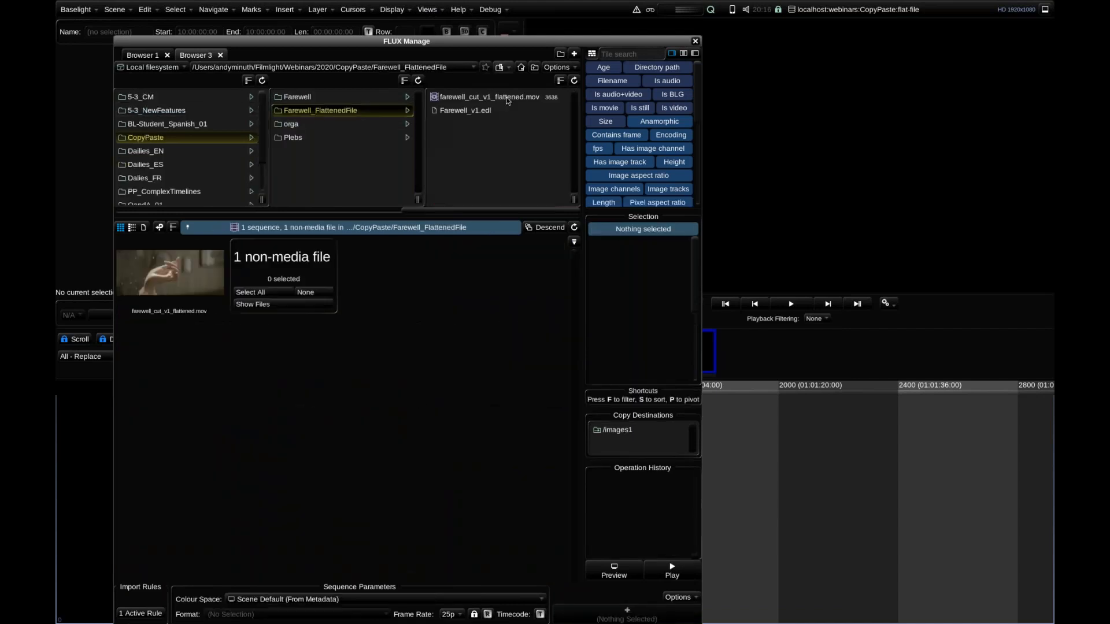
pyautogui.click(501, 101)
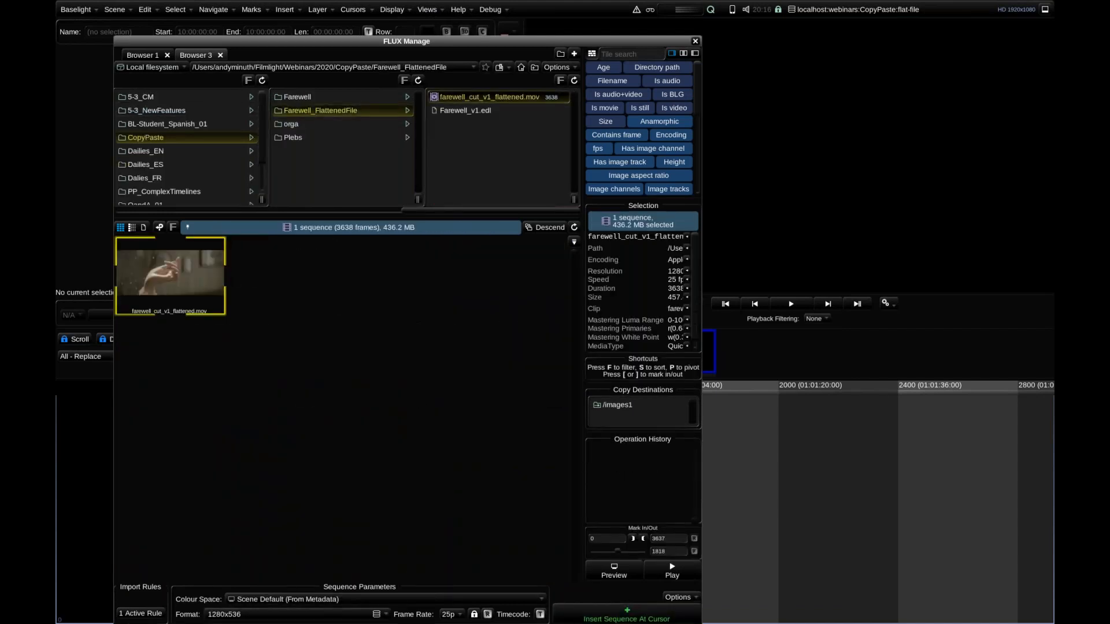
pyautogui.moveTo(185, 242); pyautogui.dragTo(233, 258)
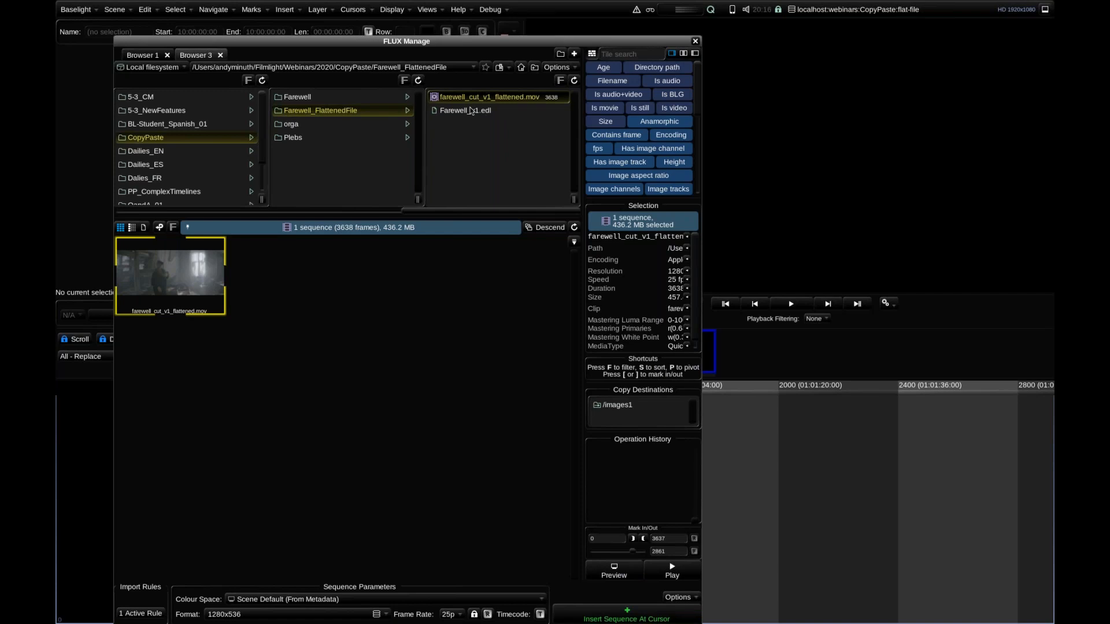
pyautogui.click(697, 41)
# Start an EDL import and choose Farewell_v1.edl from the Farewell_FlattenedFile folder as the source EDL.
pyautogui.click(115, 10)
pyautogui.click(135, 38)
pyautogui.click(184, 66)
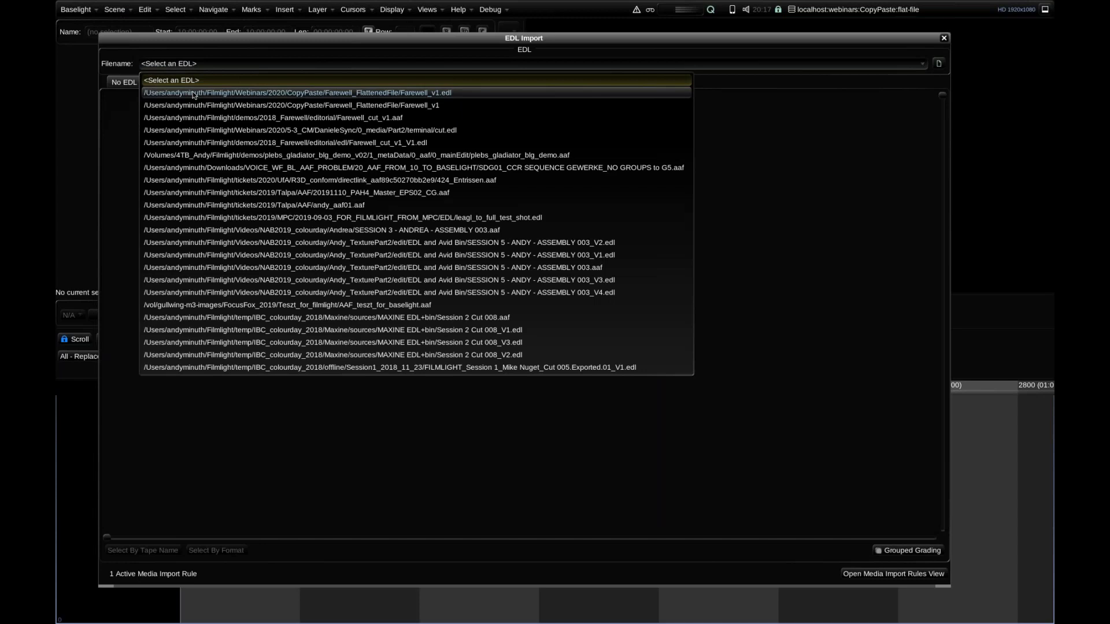
pyautogui.click(162, 95)
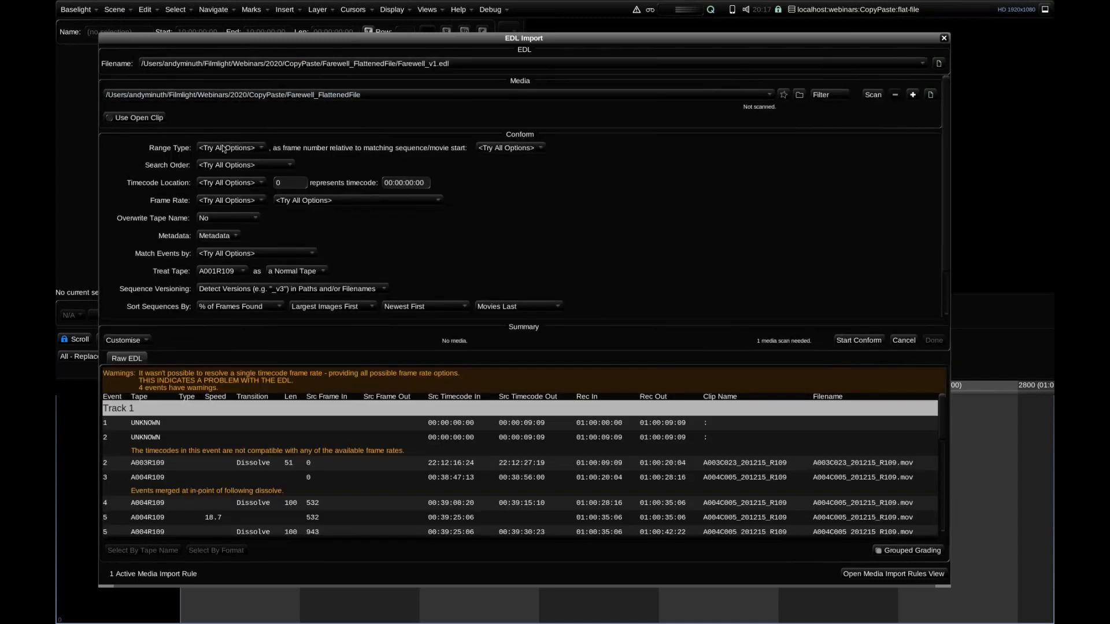
# Conform the EDL against the flattened movie with Range Type Record and Frame Rate 25fps, and finish the import.
pyautogui.click(226, 165)
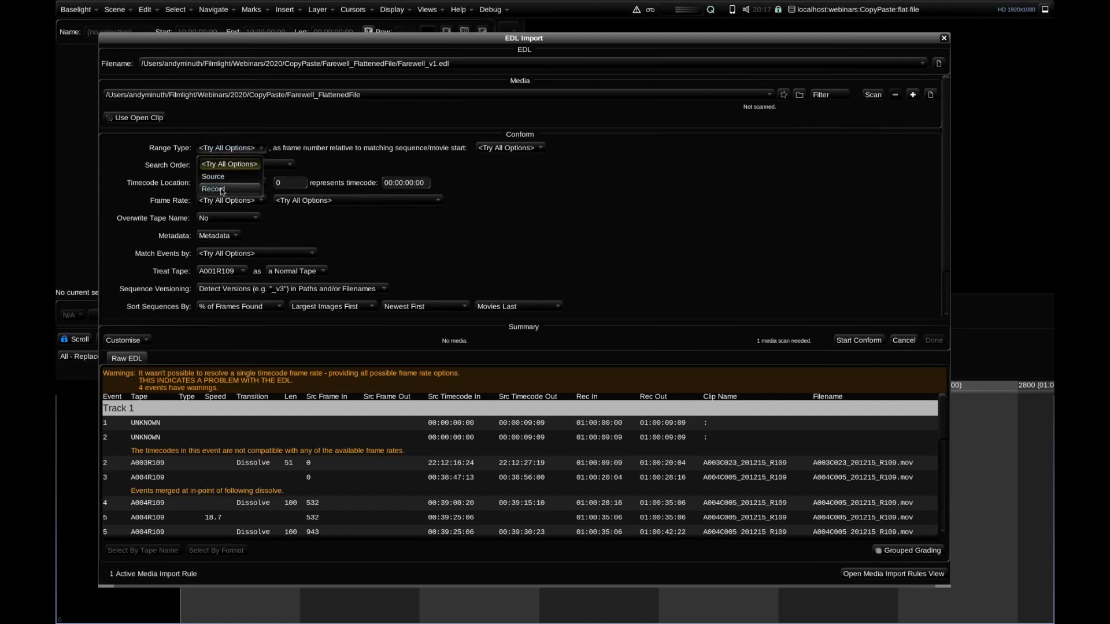
pyautogui.click(222, 189)
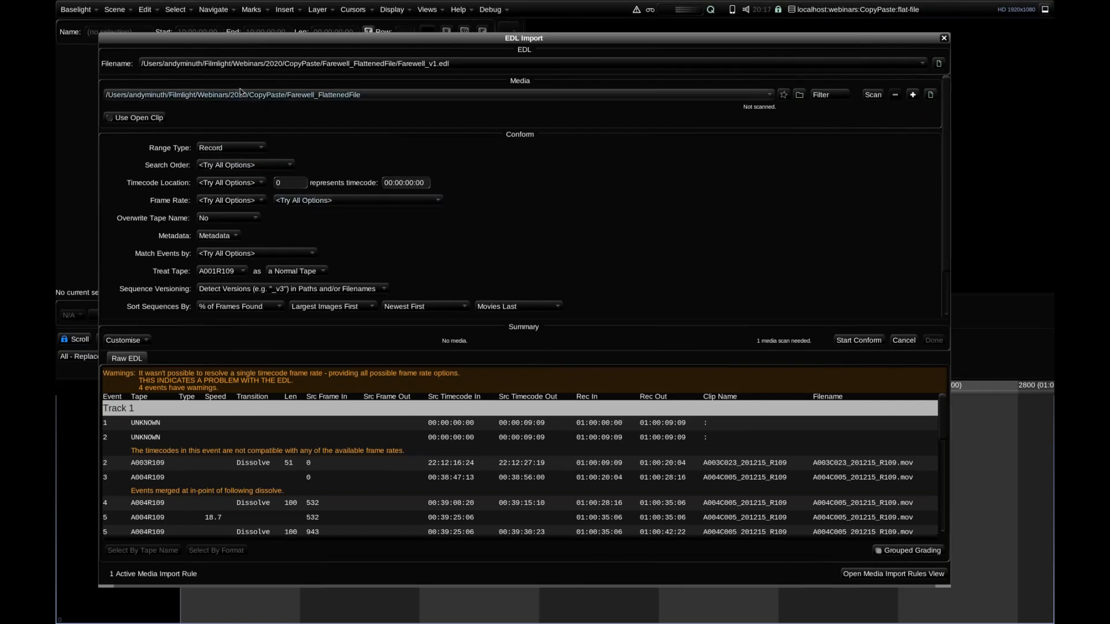
pyautogui.click(222, 209)
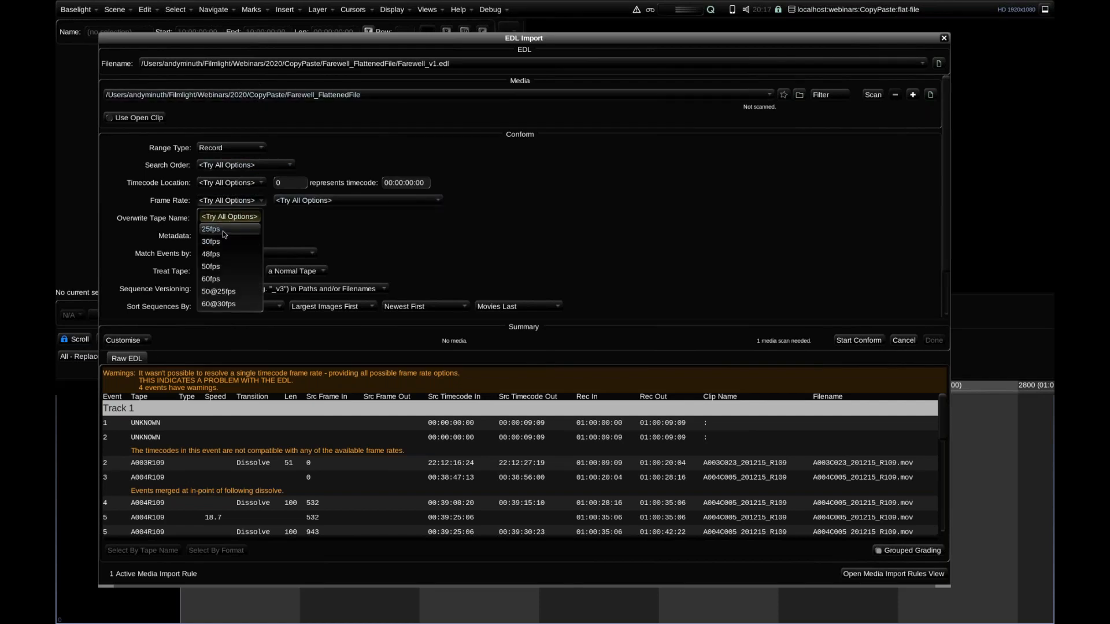
pyautogui.click(223, 231)
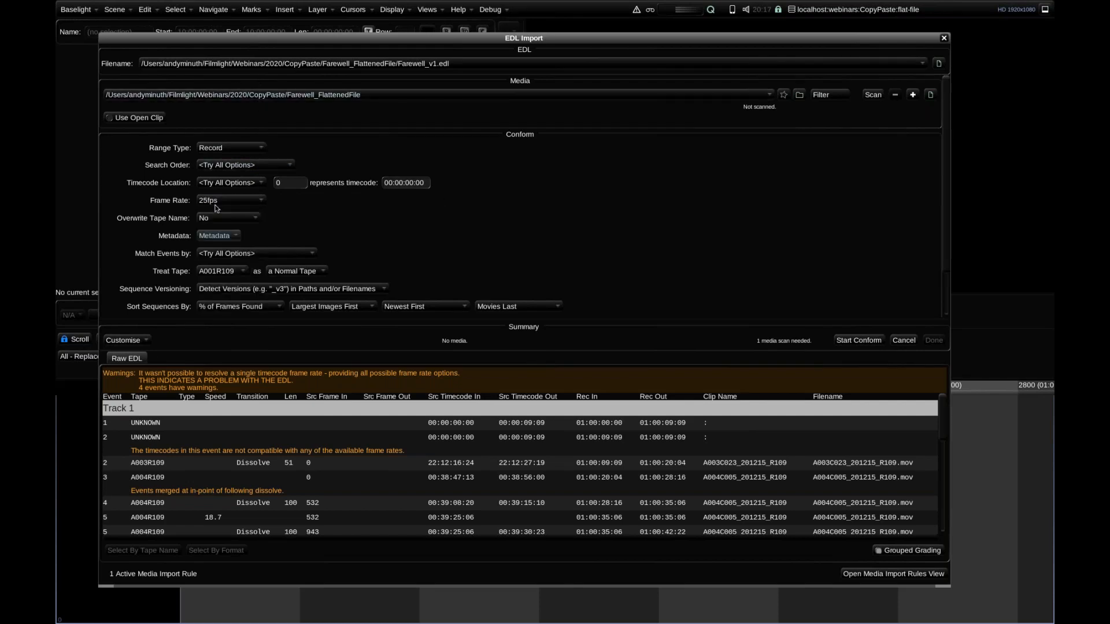
pyautogui.click(859, 341)
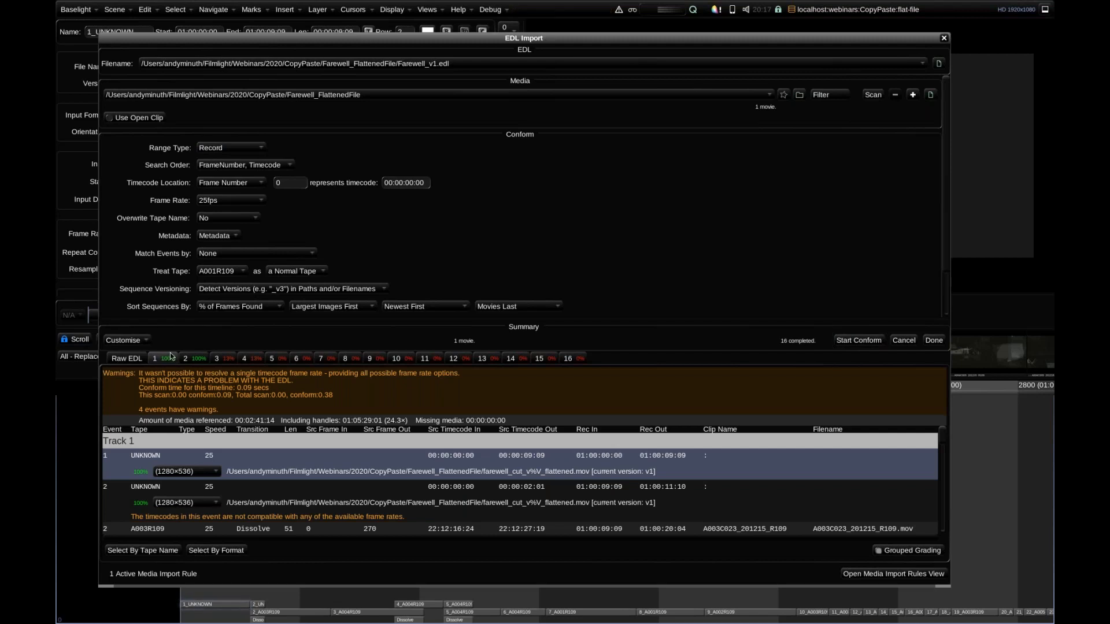
pyautogui.click(934, 341)
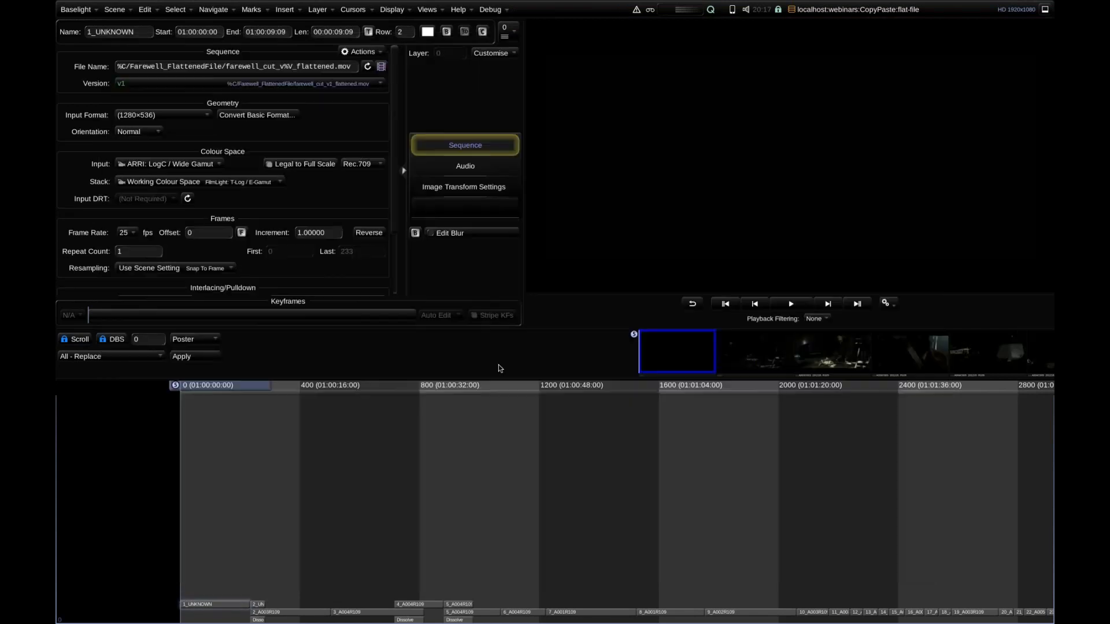
# Scrub through the conformed timeline to check the cuts of the flattened movie around the snow-covered hand shot.
pyautogui.scroll(-5, 404, 439)
pyautogui.moveTo(308, 388); pyautogui.dragTo(415, 388)
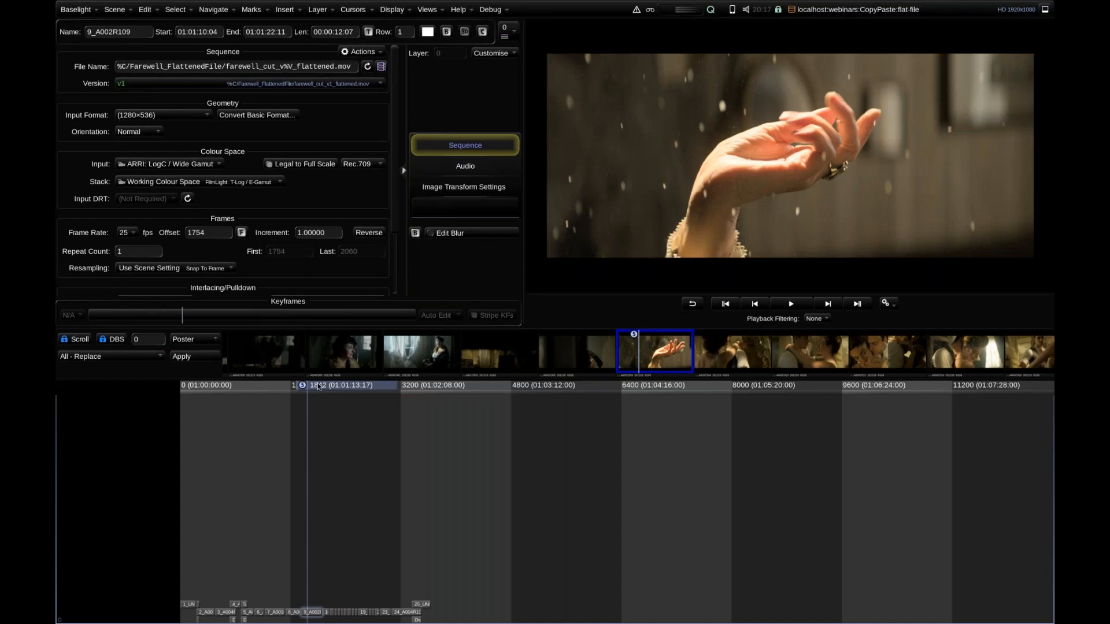
pyautogui.moveTo(322, 390); pyautogui.dragTo(326, 391)
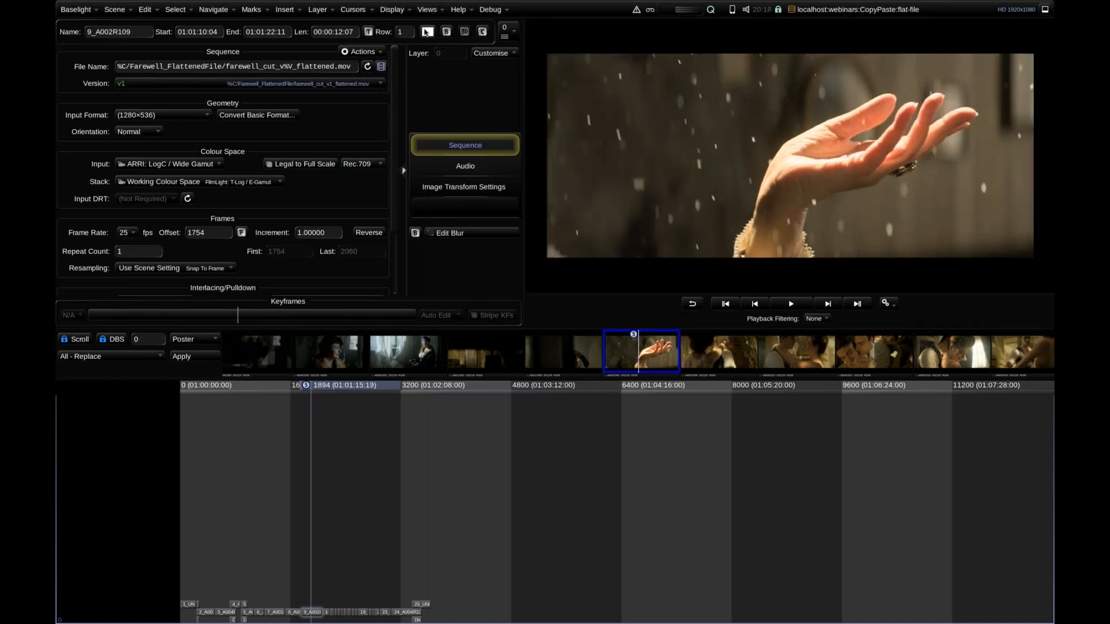
# List all shots in the Shots view and examine their tape, clip and strip name metadata.
pyautogui.click(426, 32)
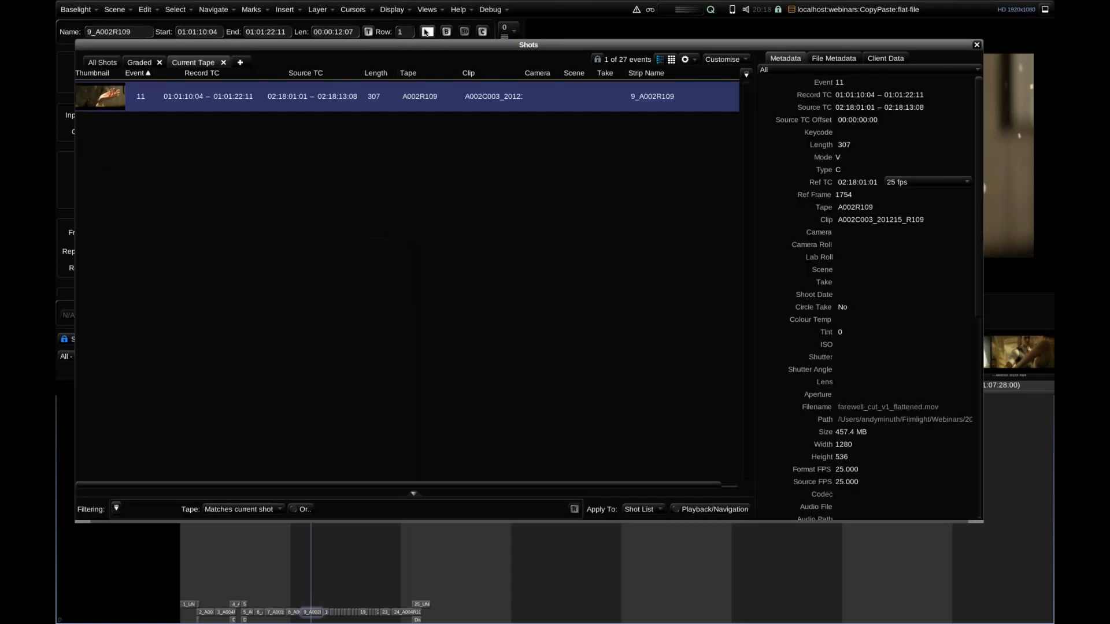
pyautogui.click(100, 63)
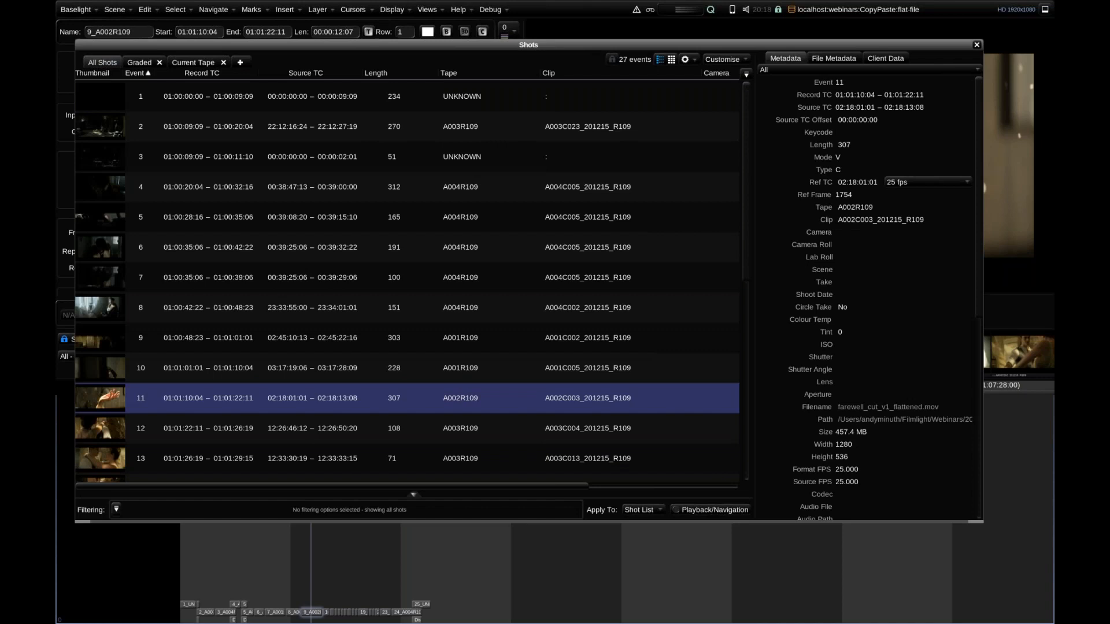
pyautogui.moveTo(504, 486); pyautogui.dragTo(625, 492)
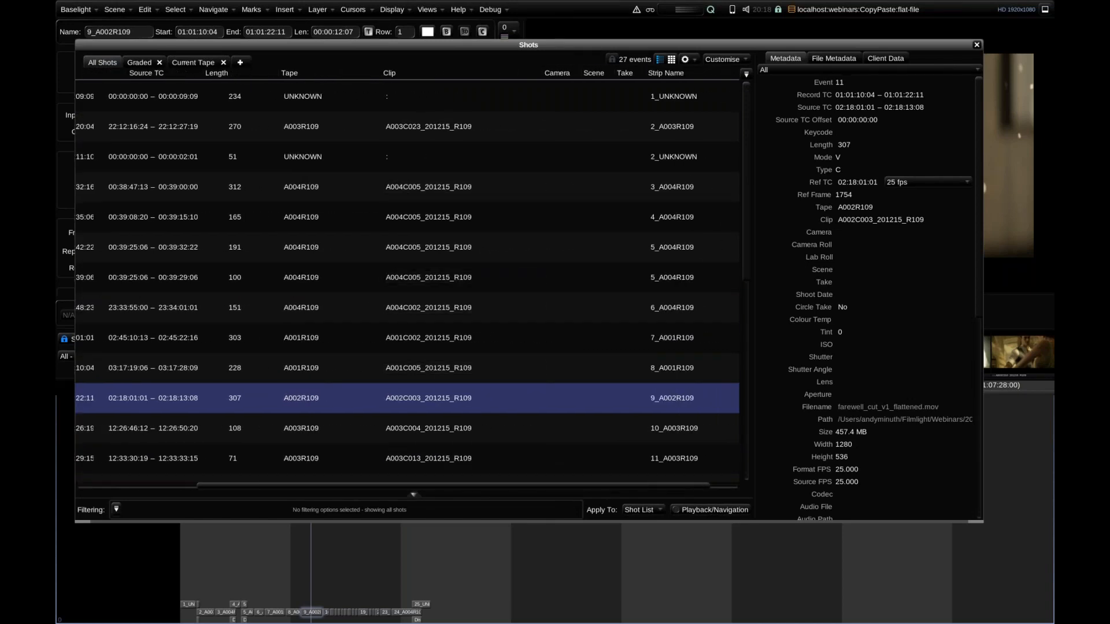
pyautogui.moveTo(745, 172); pyautogui.dragTo(747, 373)
pyautogui.moveTo(746, 281); pyautogui.dragTo(744, 96)
# Add a Shots view tab named C-Mode, sort its list by Clip, and leave the Shots view.
pyautogui.click(248, 62)
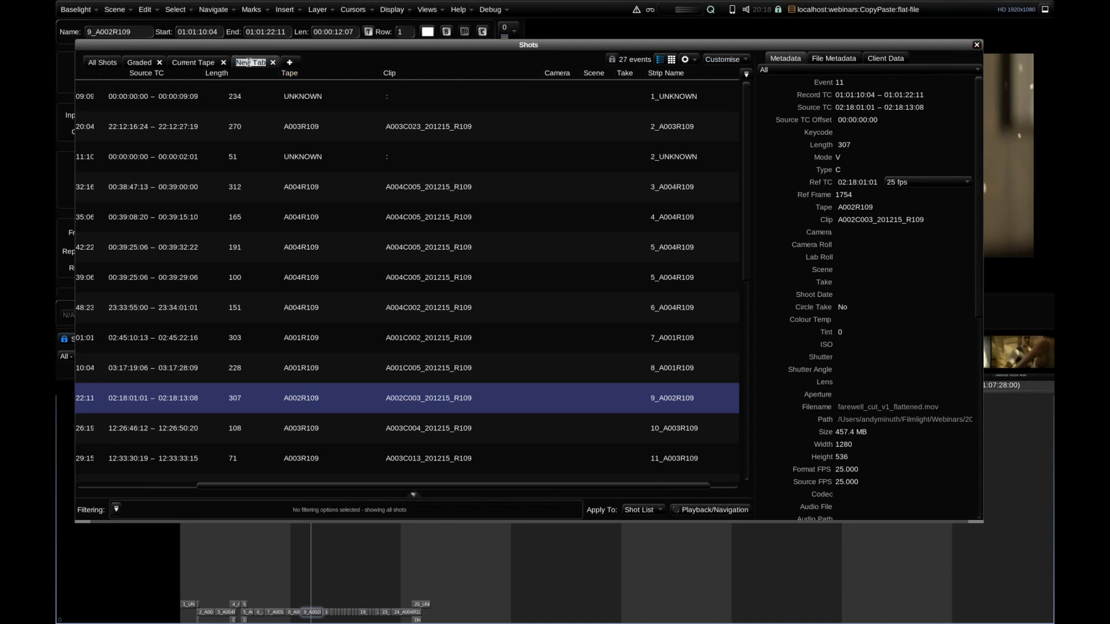
pyautogui.write('C-Mode')
pyautogui.press('Return')
pyautogui.click(394, 71)
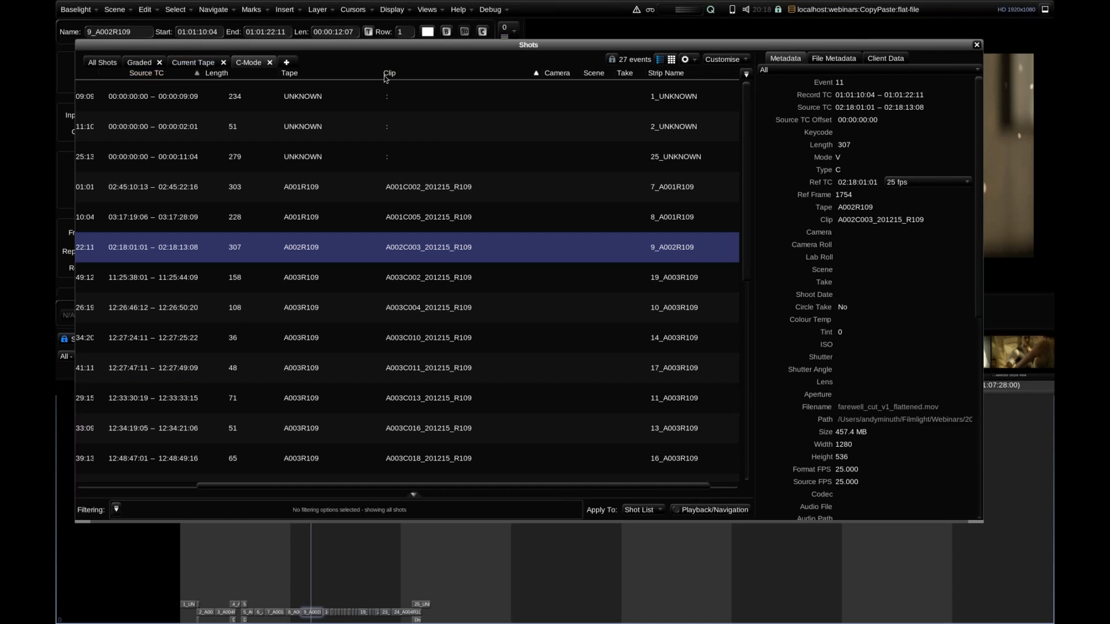
pyautogui.click(976, 45)
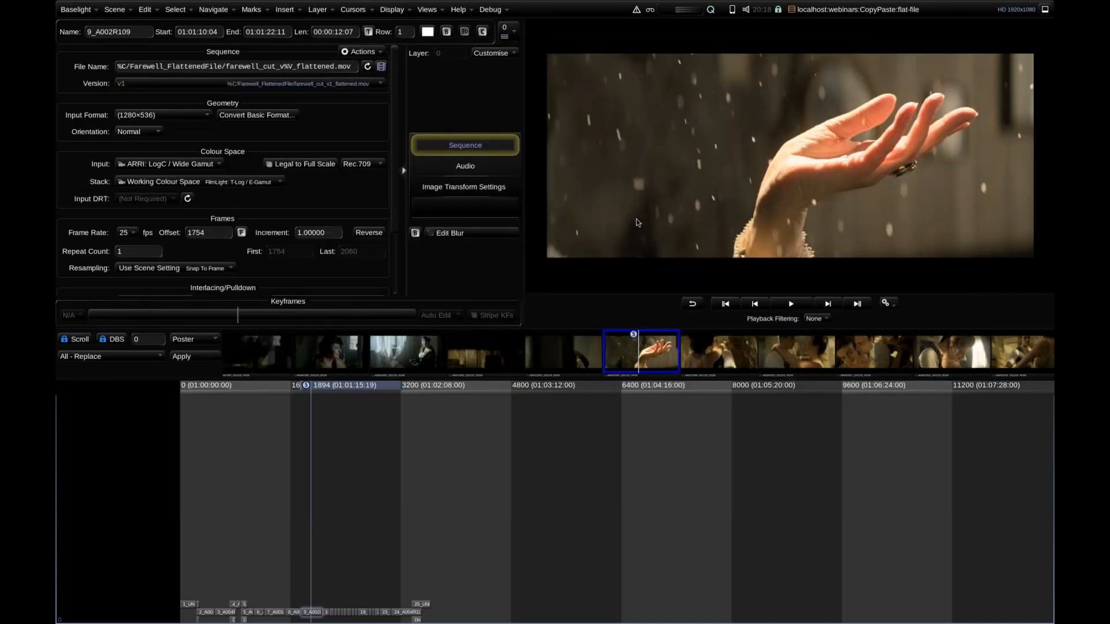
# Scrub through the flattened shots with playback filtered to C-Mode, and clear the filter.
pyautogui.hotkey('alt', 'c')
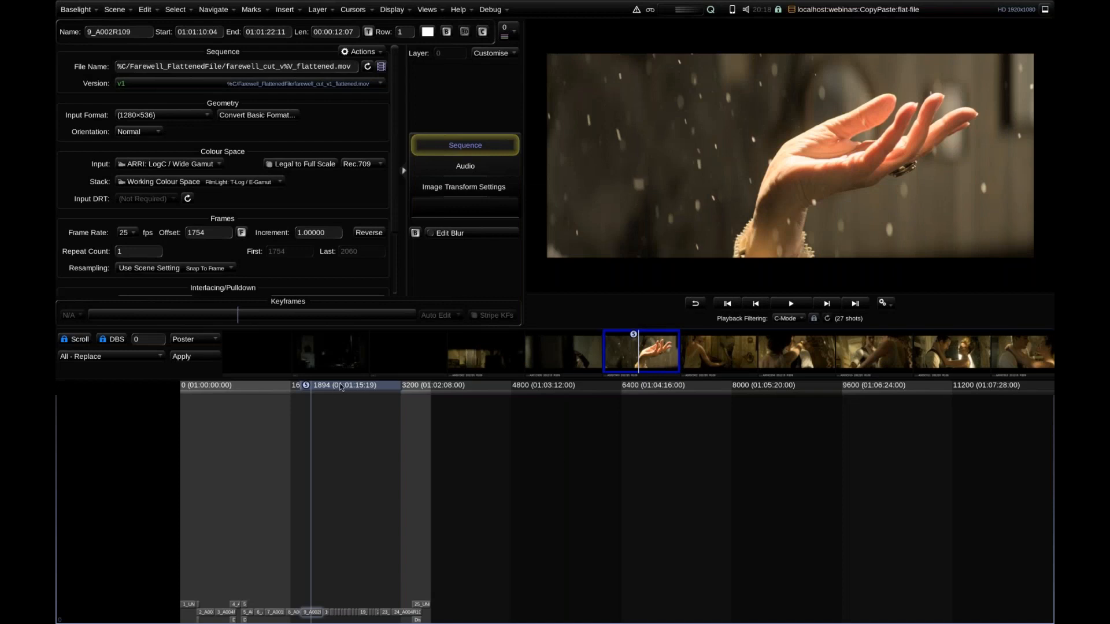
pyautogui.moveTo(359, 385); pyautogui.dragTo(390, 405)
pyautogui.hotkey('ctrl', 'a')
pyautogui.press('Escape')
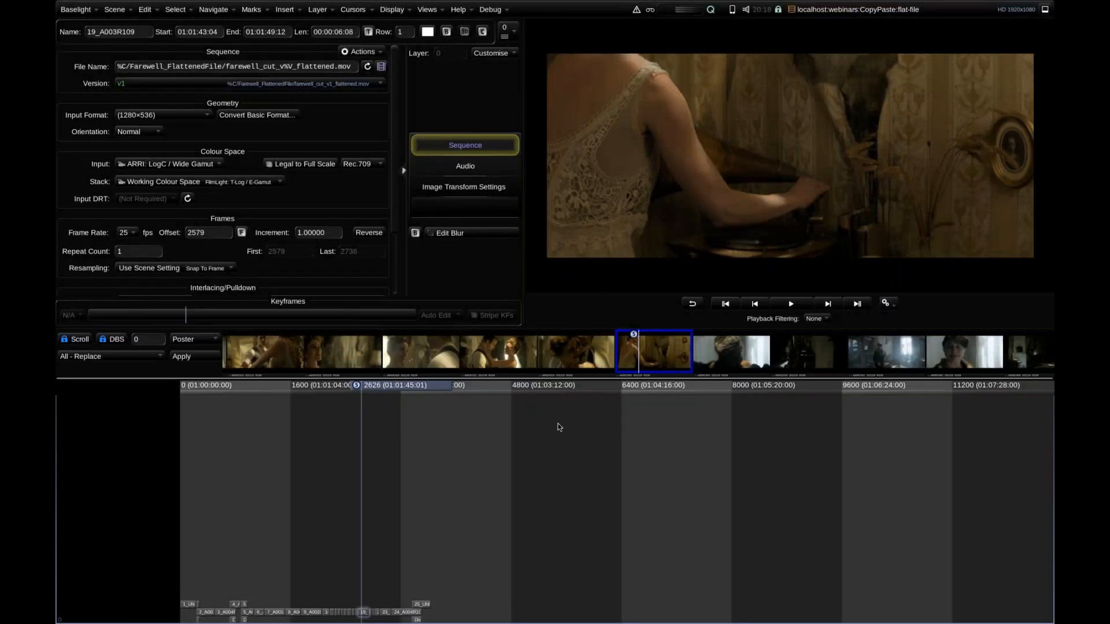
# Rescale the timeline overview and enlarge the image viewer area above it.
pyautogui.scroll(-5, 607, 448)
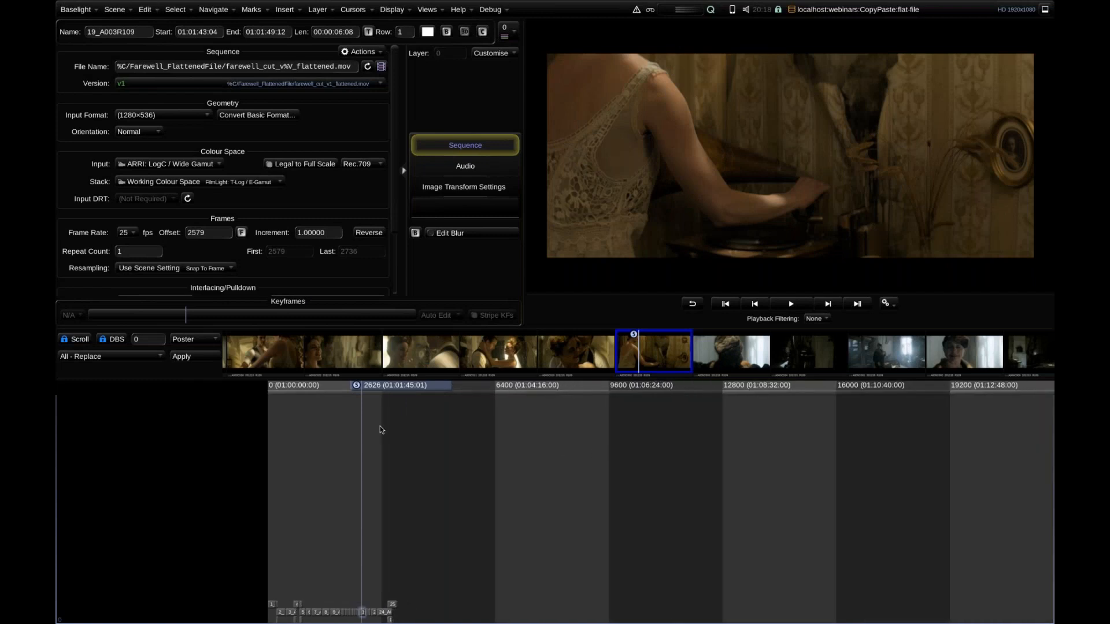
pyautogui.scroll(2, 399, 428)
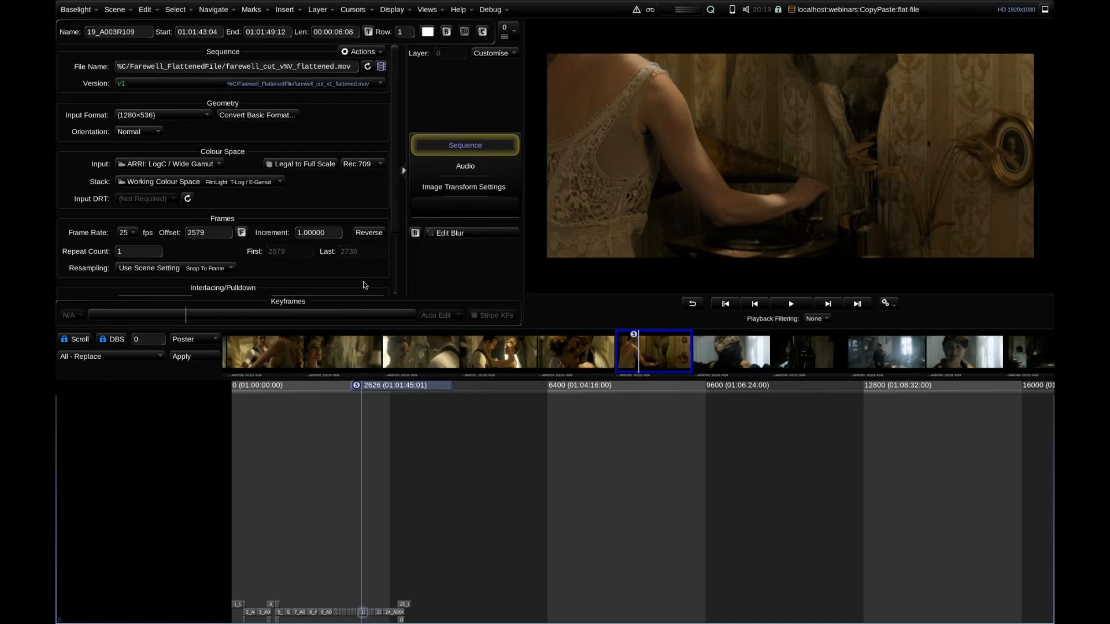
pyautogui.moveTo(397, 329); pyautogui.dragTo(386, 357)
# Switch to the slides scene and show its Takeaways slide full screen.
pyautogui.click(855, 9)
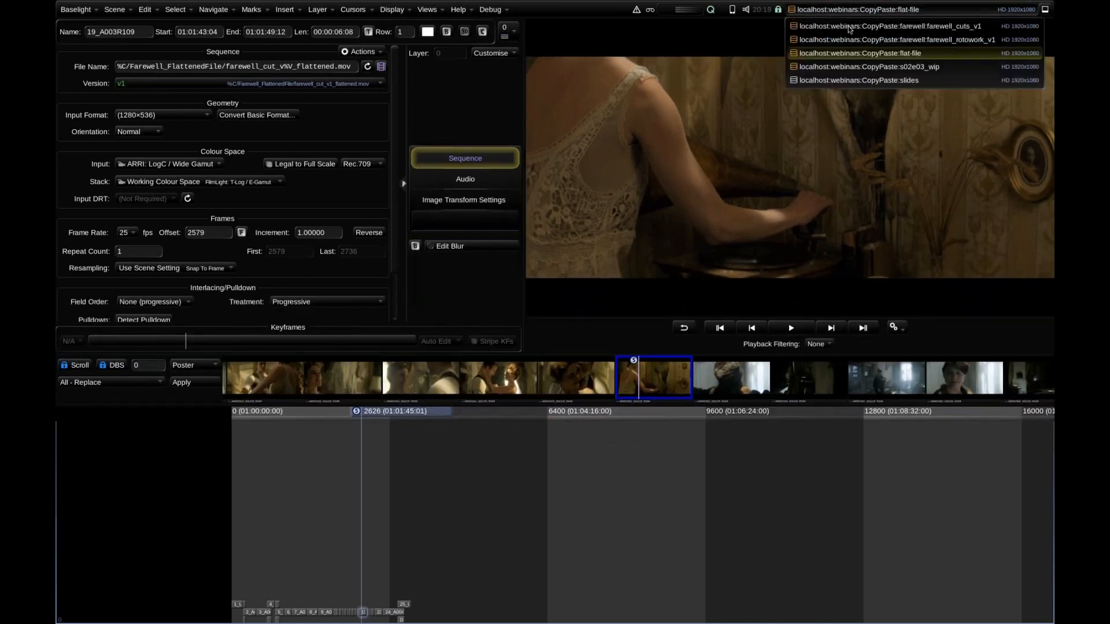
pyautogui.click(847, 81)
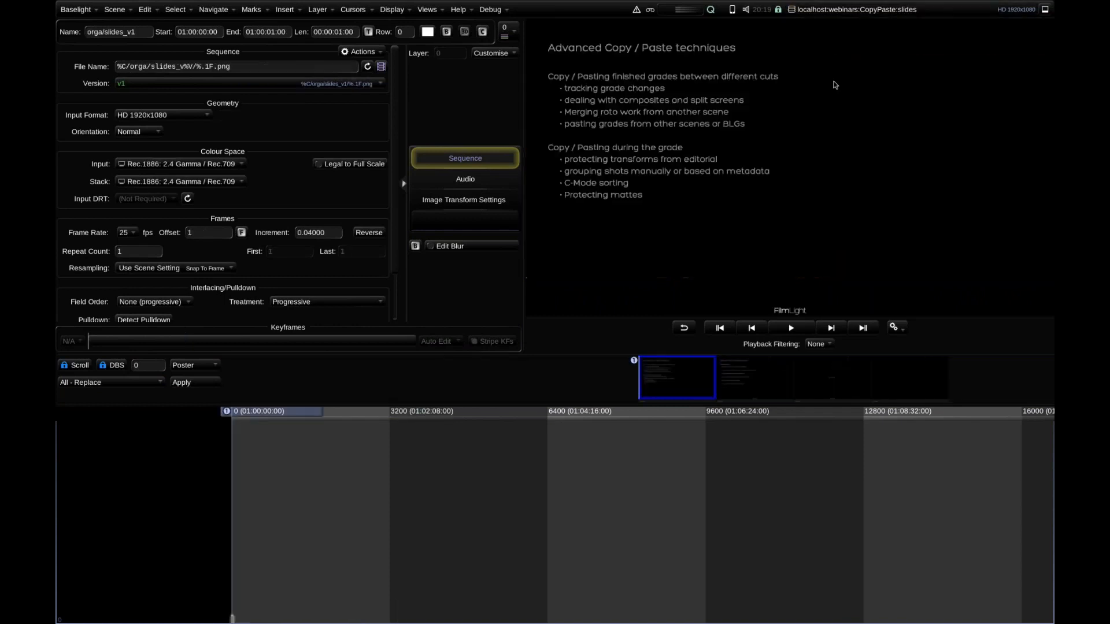
pyautogui.press('f')
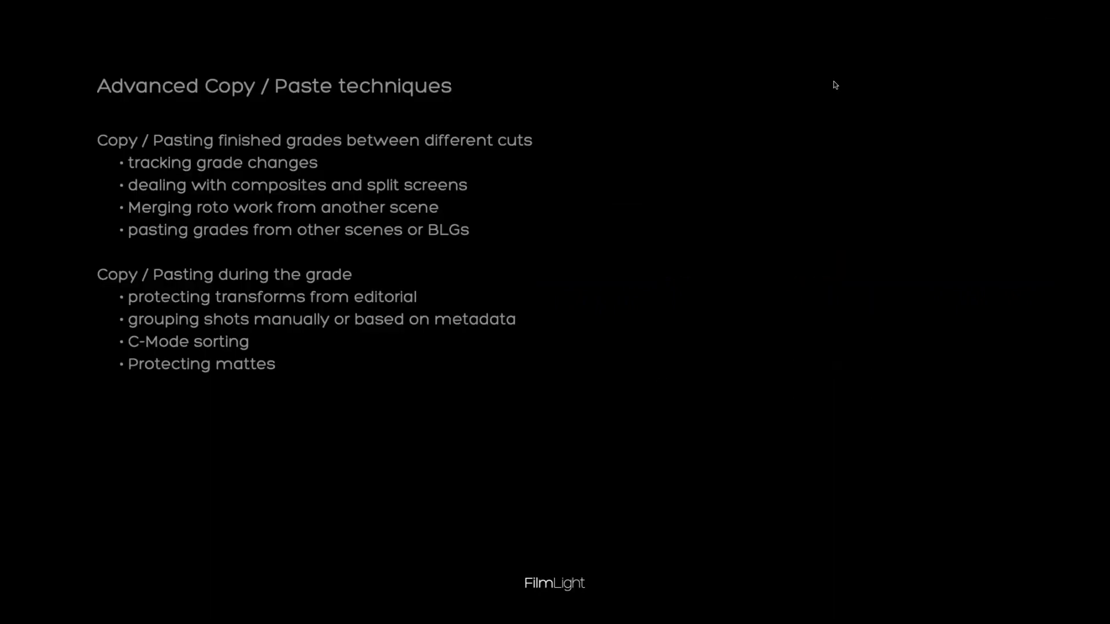
pyautogui.press('pagedown')
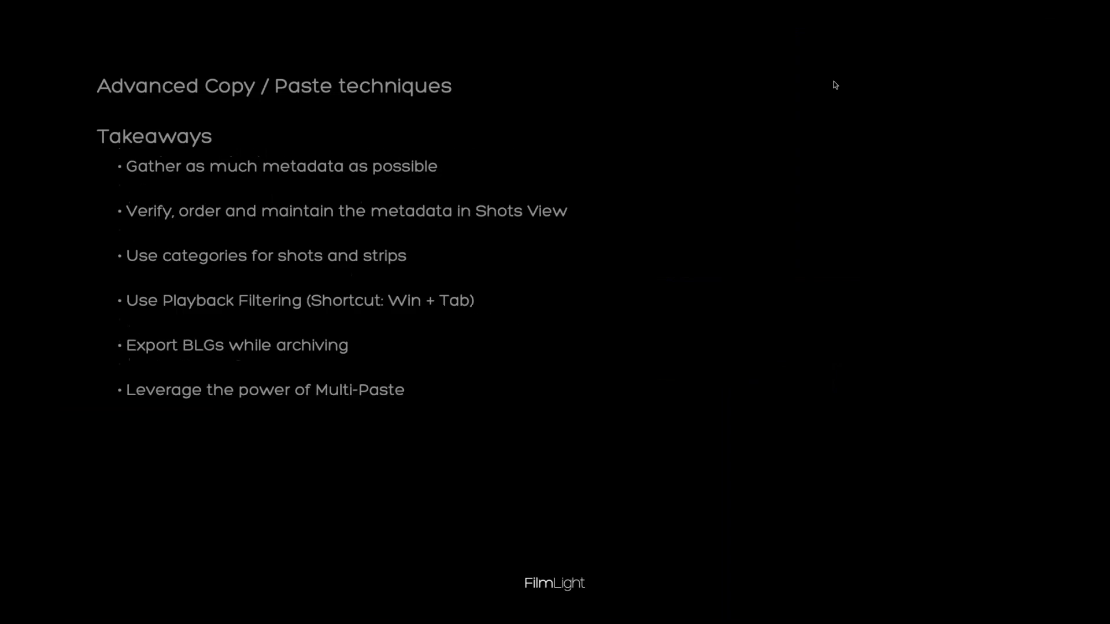
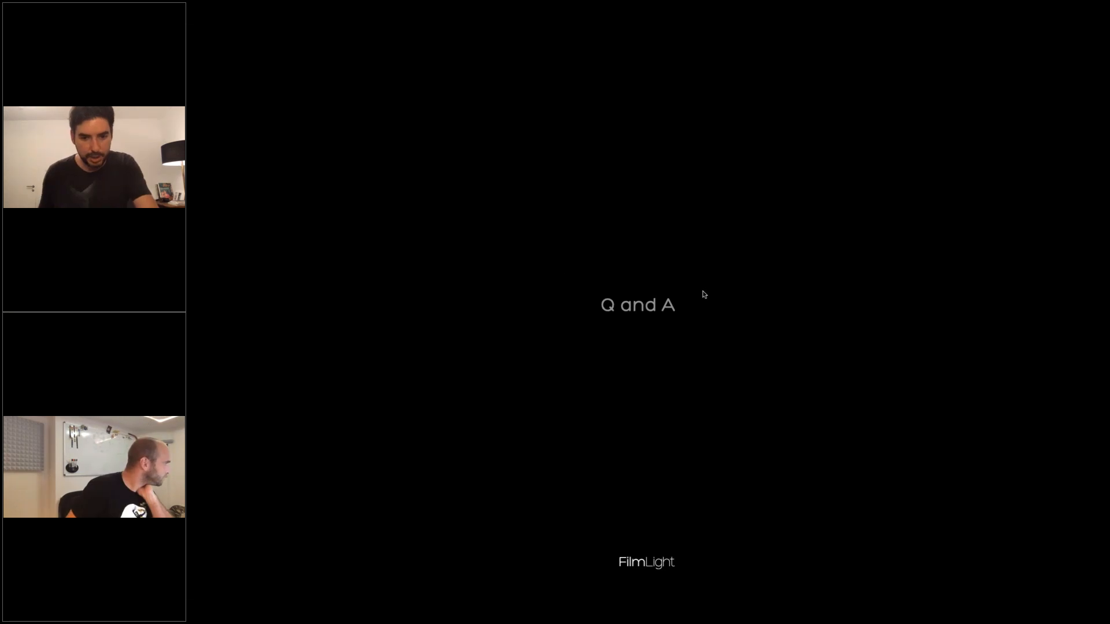
# Leave the full-screen Q and A slide for the flat-file scene and show the gallery beside a slightly taller timeline.
pyautogui.press('Escape')
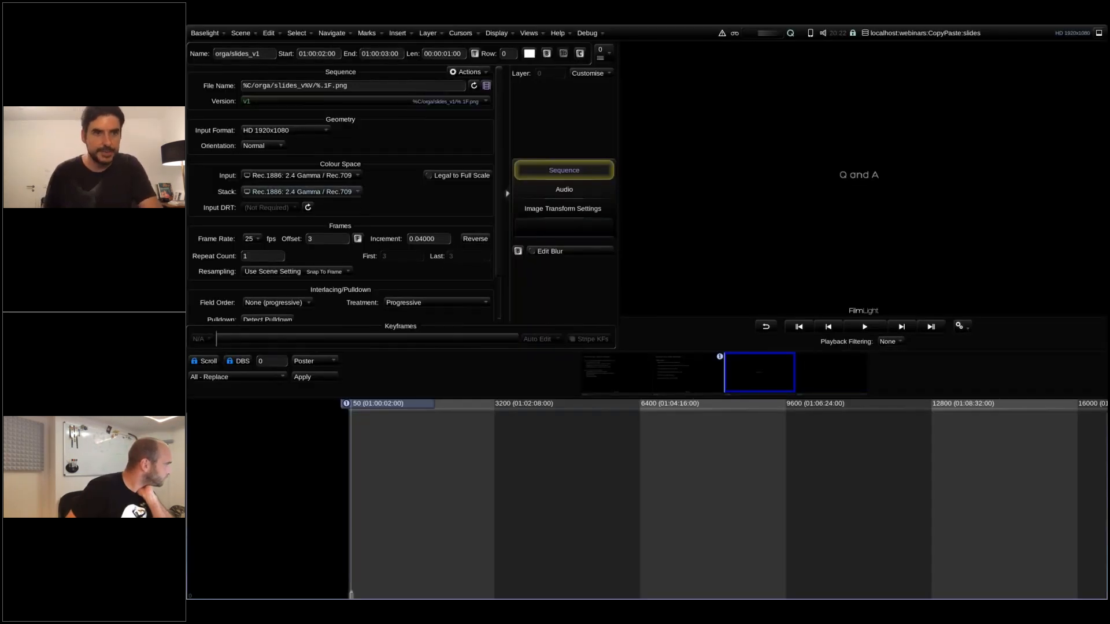
pyautogui.click(938, 34)
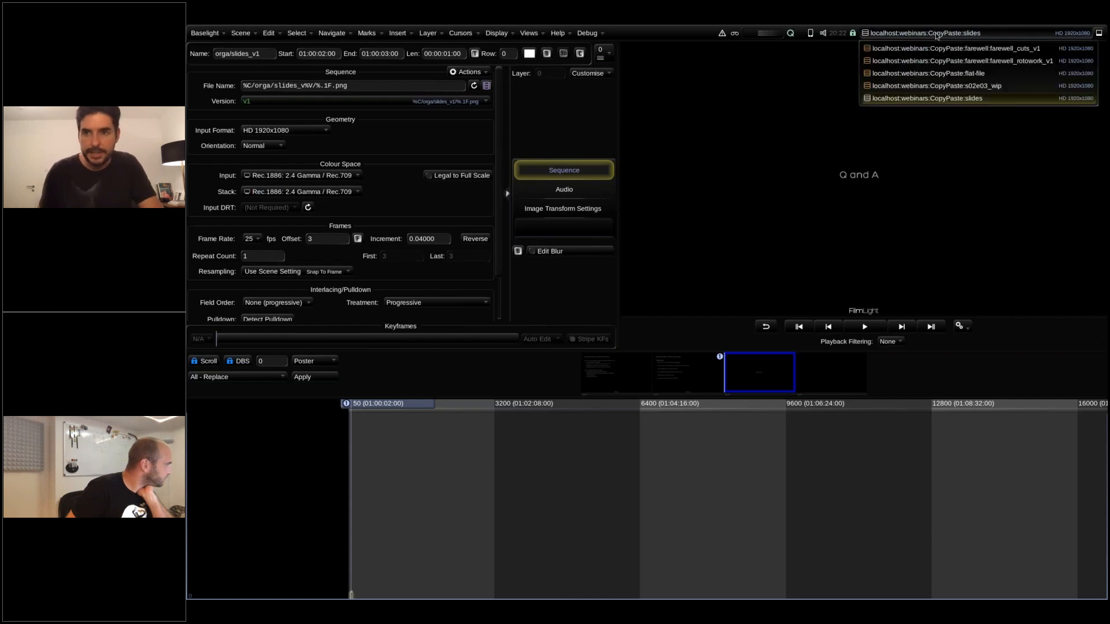
pyautogui.click(927, 74)
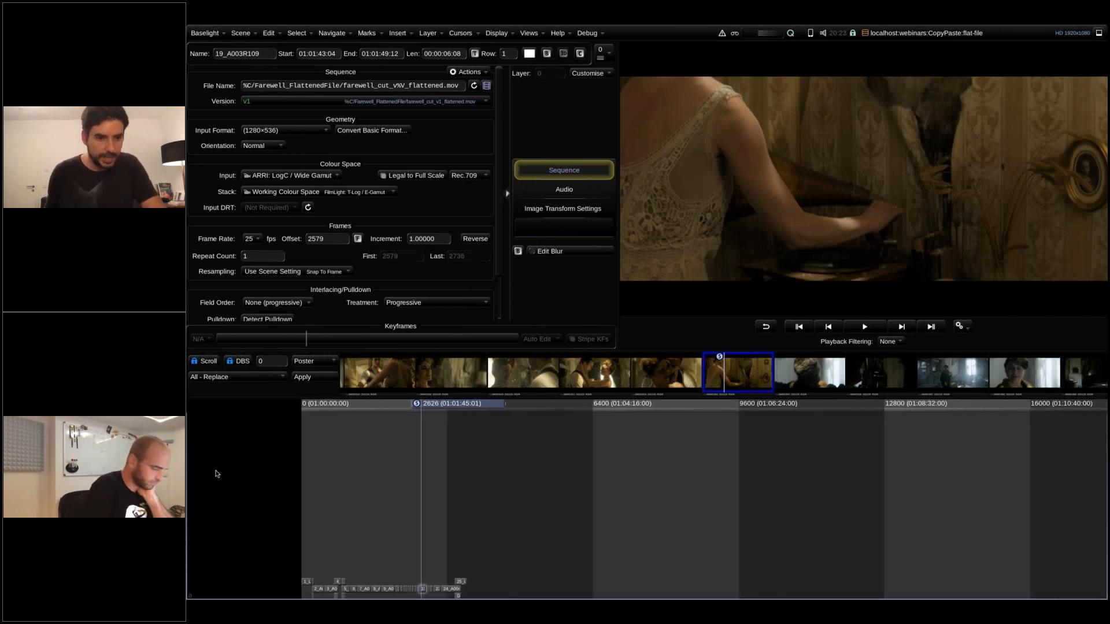
pyautogui.rightClick(220, 479)
pyautogui.moveTo(246, 483)
pyautogui.click(289, 477)
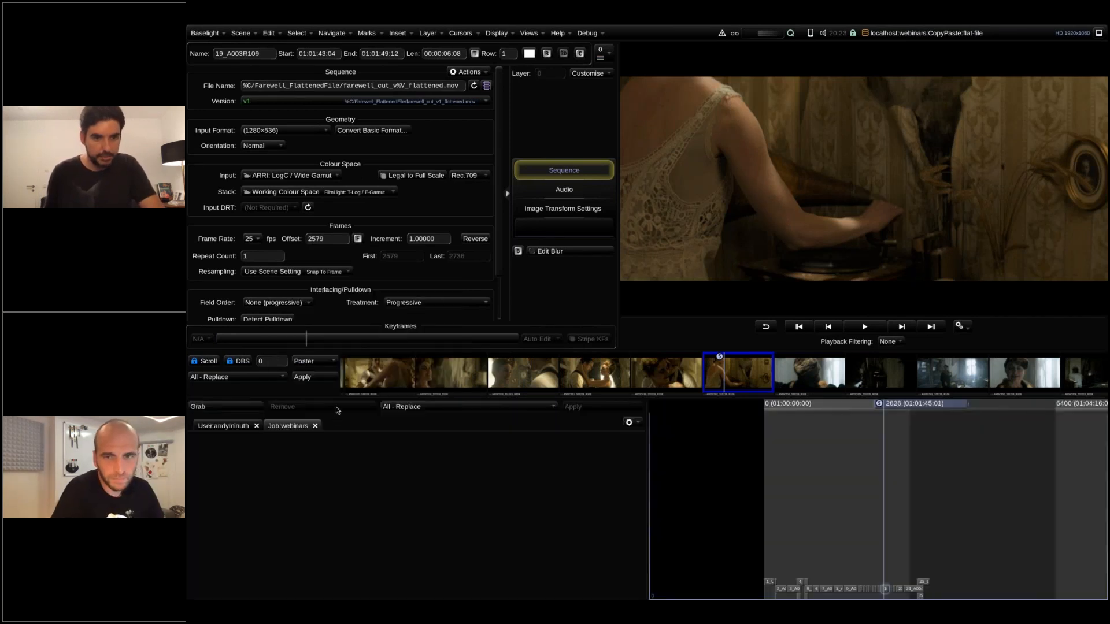
pyautogui.moveTo(336, 388); pyautogui.dragTo(338, 379)
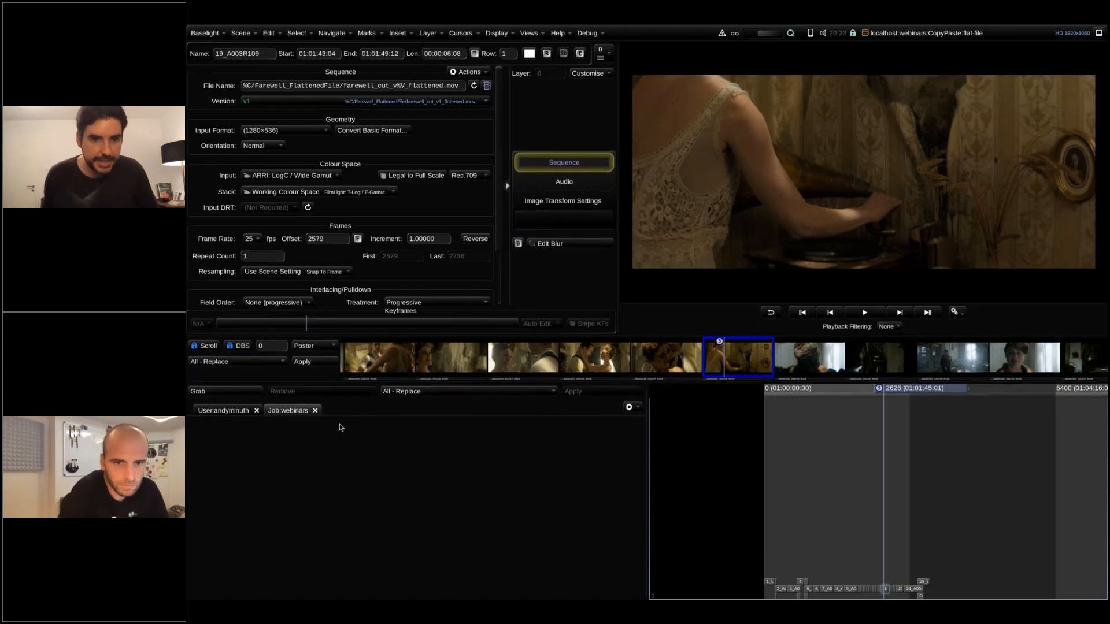
# Paste the copied grade stack onto all shots of the flattened timeline.
pyautogui.press('Home')
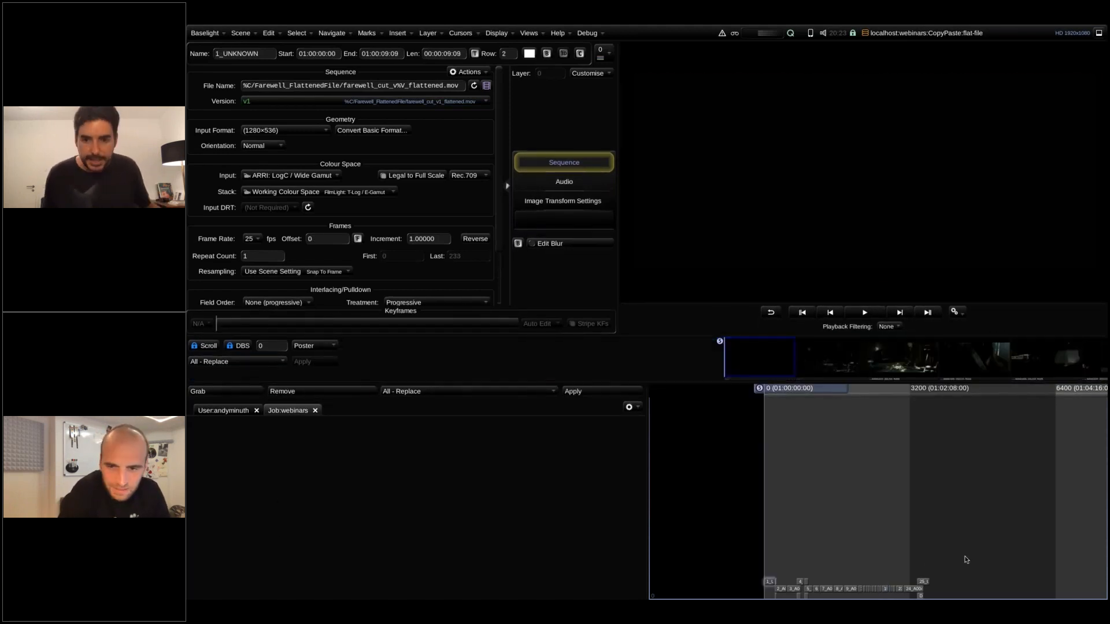
pyautogui.click(764, 359)
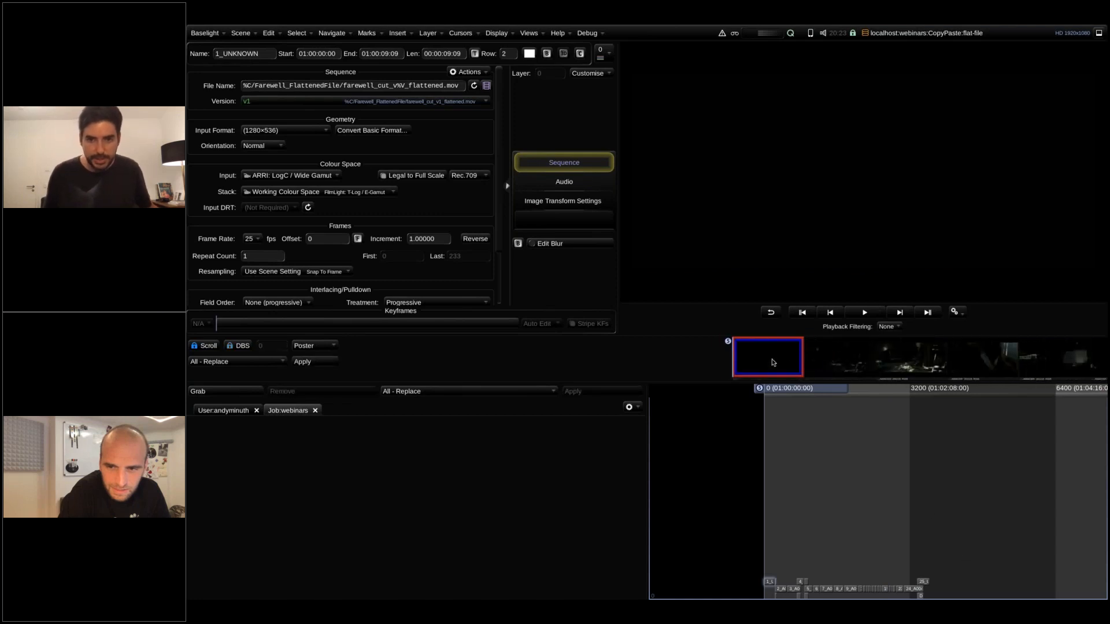
pyautogui.hotkey('ctrl', 'a')
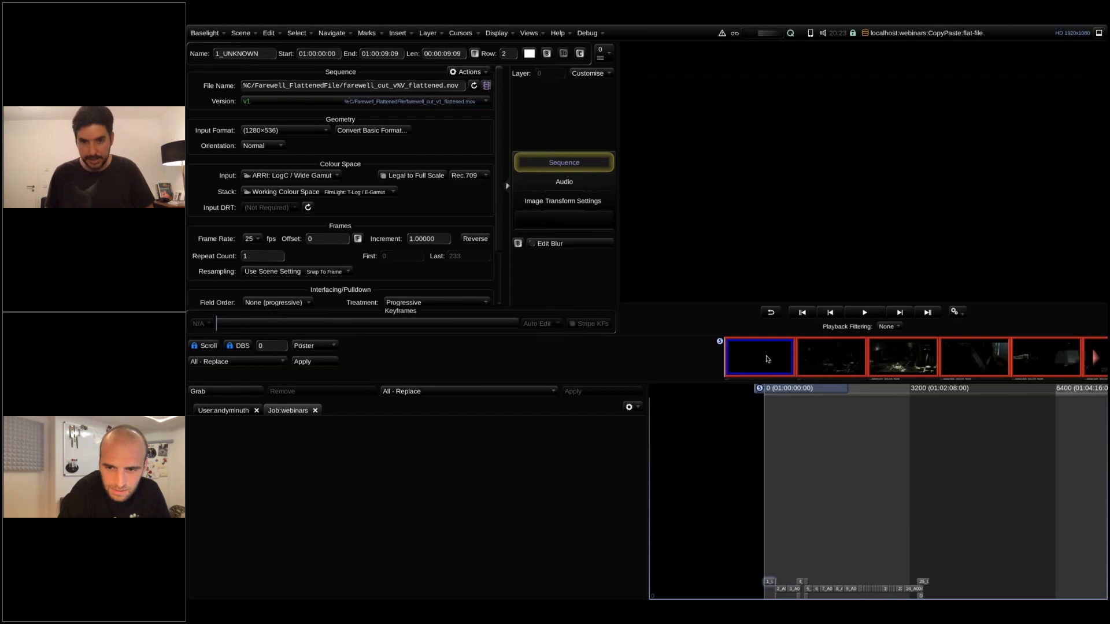
pyautogui.hotkey('ctrl', 'v')
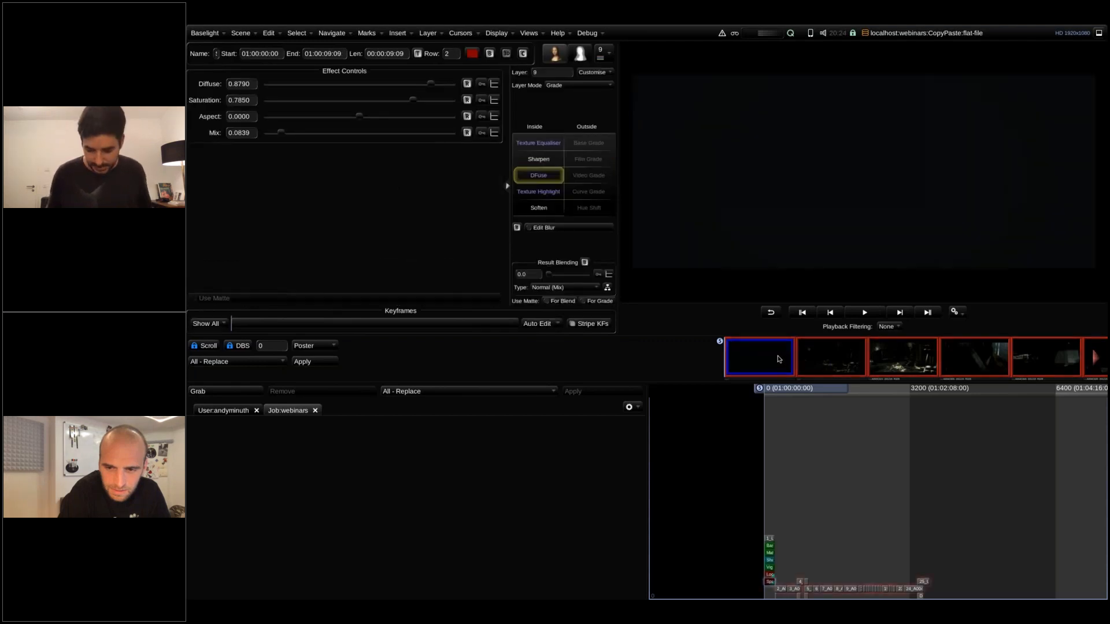
pyautogui.hotkey('ctrl', 'z')
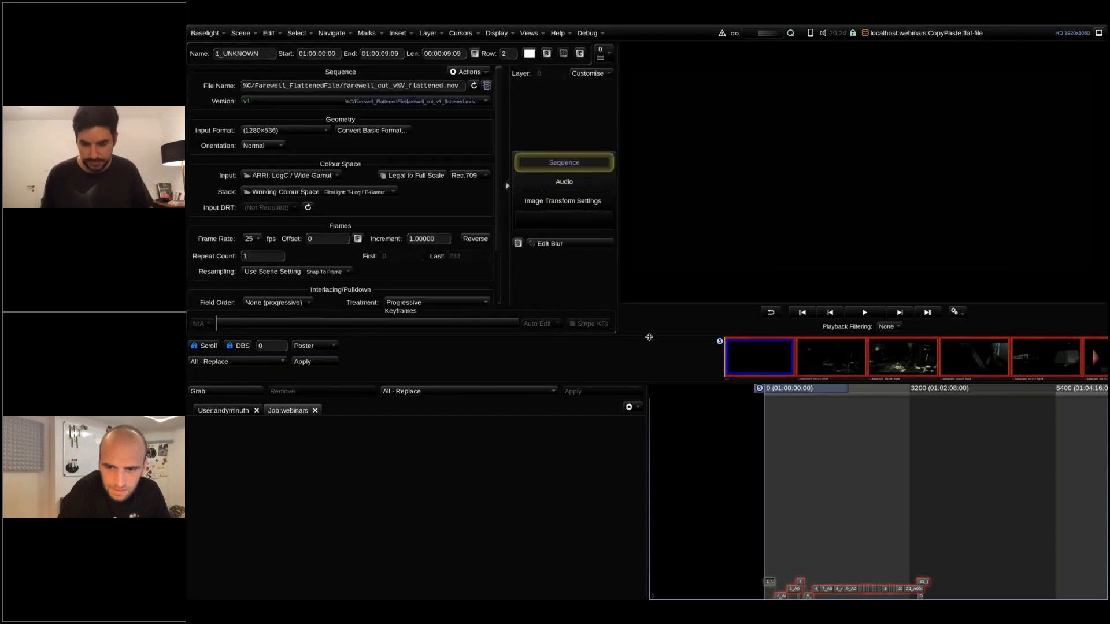
pyautogui.hotkey('ctrl', 'v')
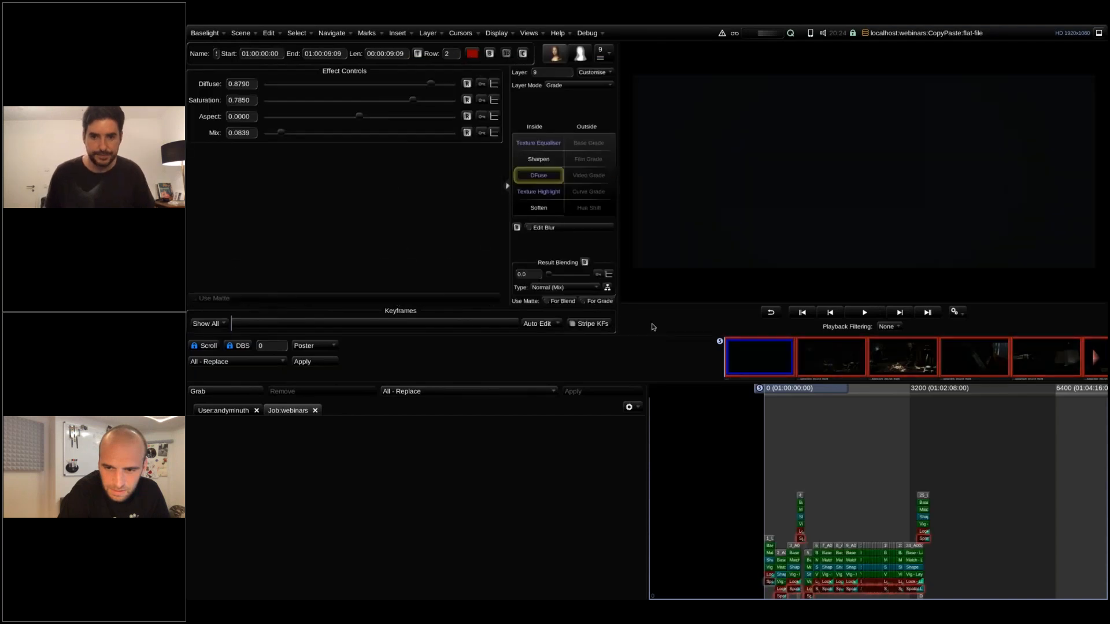
# Store all the graded shots as stills in the Job:webinars gallery and clear the shot selection.
pyautogui.moveTo(760, 353); pyautogui.dragTo(471, 488)
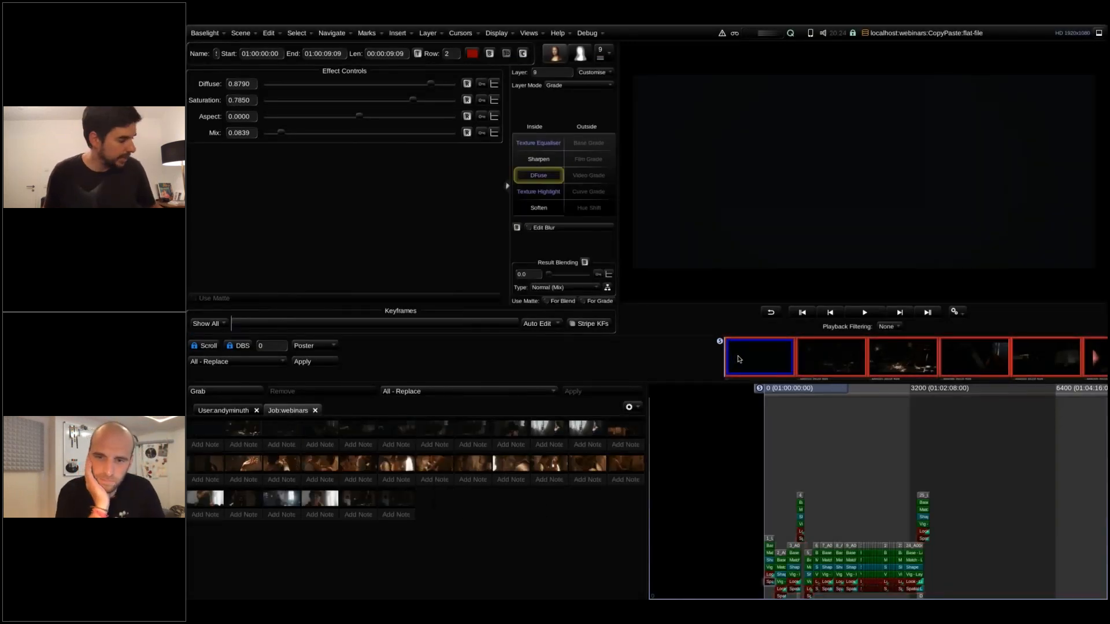
pyautogui.click(740, 359)
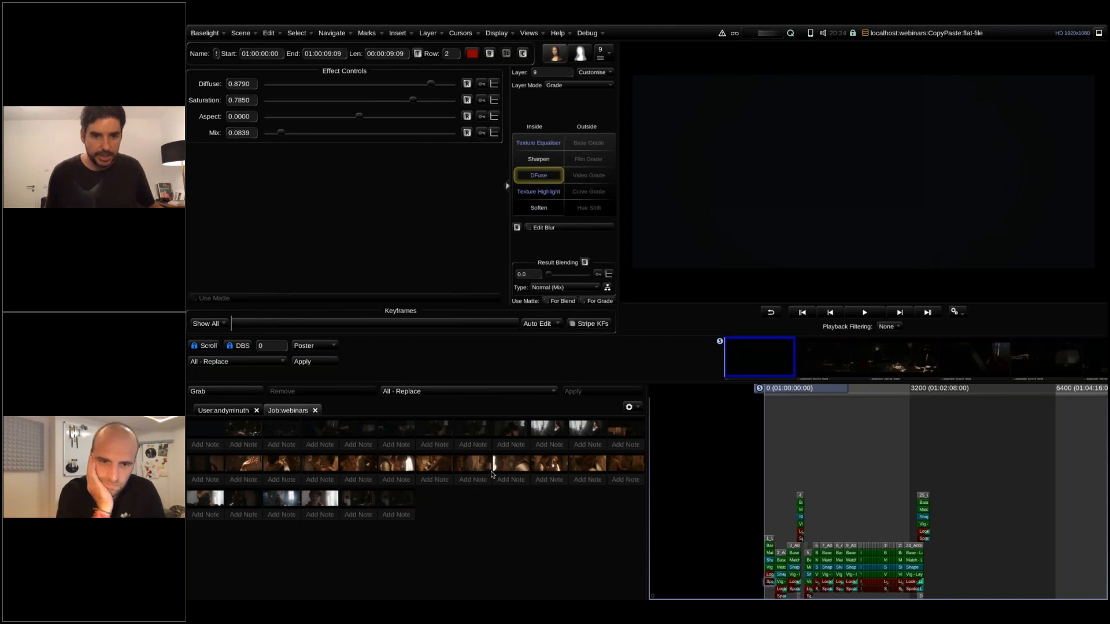
pyautogui.click(746, 365)
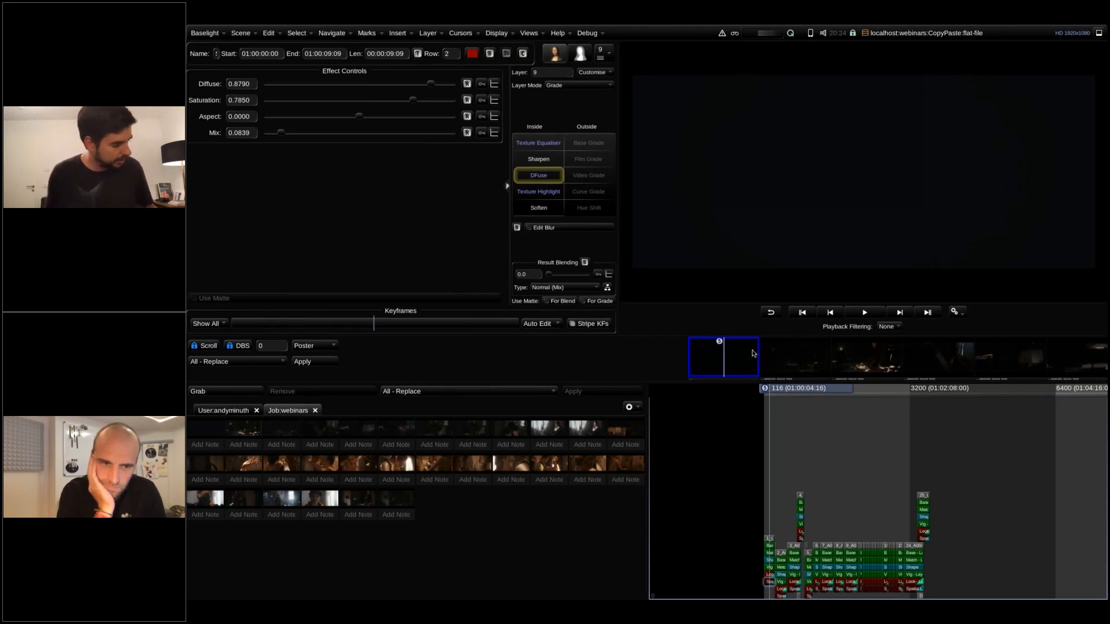
pyautogui.click(716, 370)
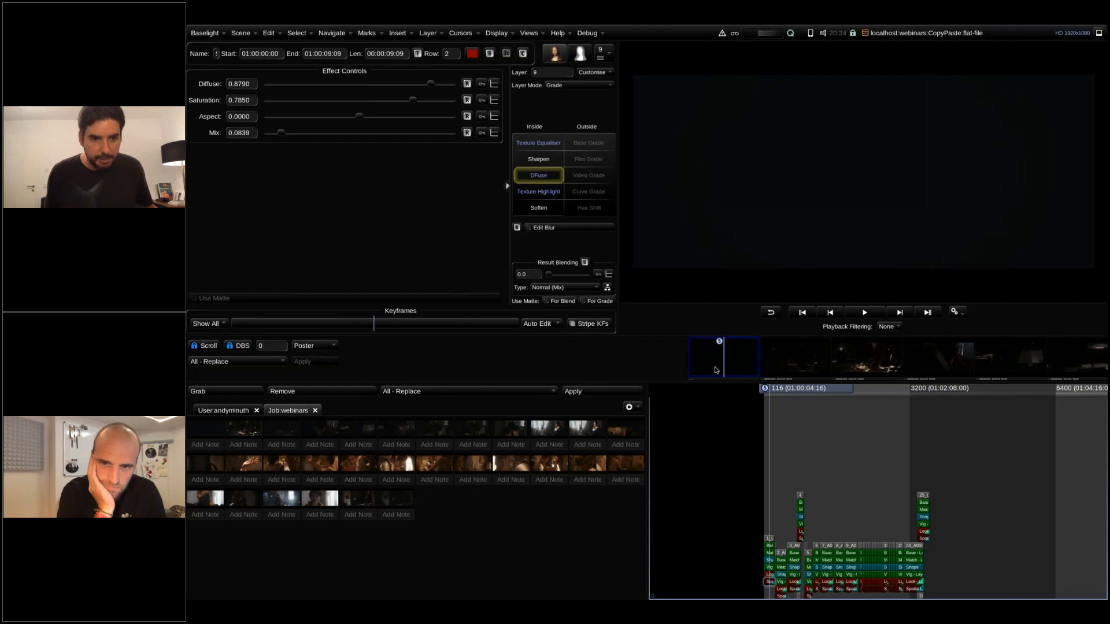
# Show the layers of the sixth still in the gallery's second row and try to copy its Vig layer onto the first shot.
pyautogui.click(404, 433)
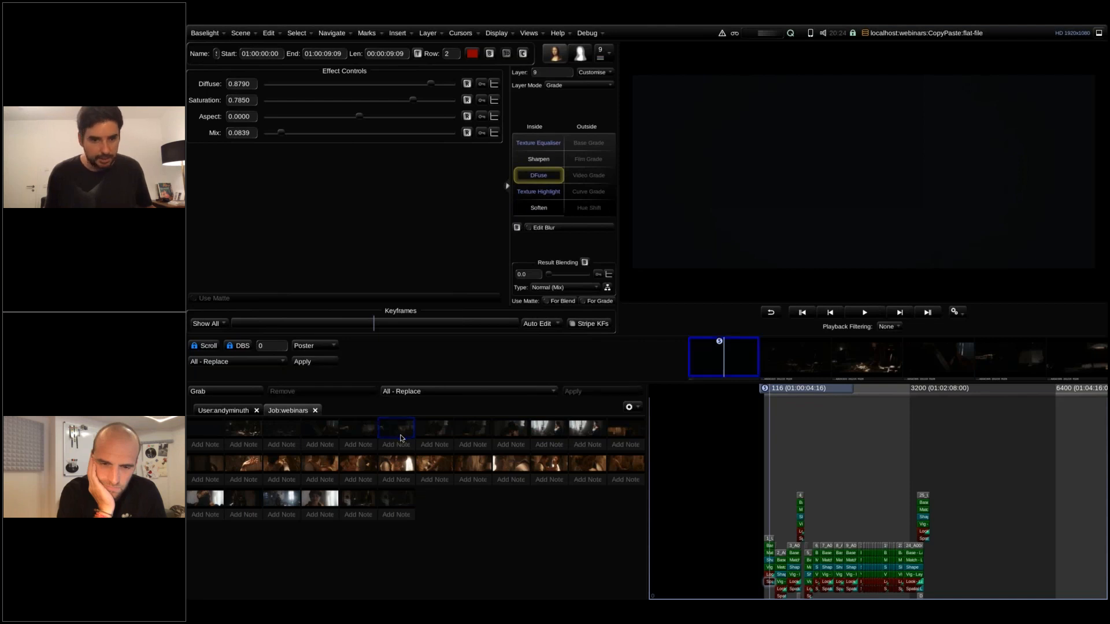
pyautogui.click(396, 467)
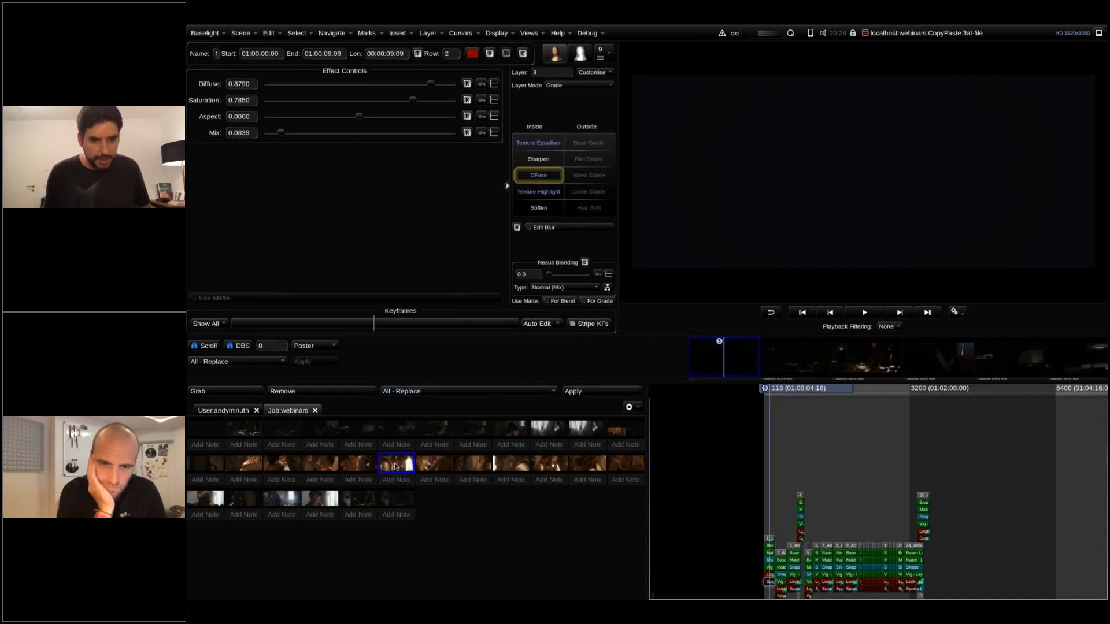
pyautogui.rightClick(396, 467)
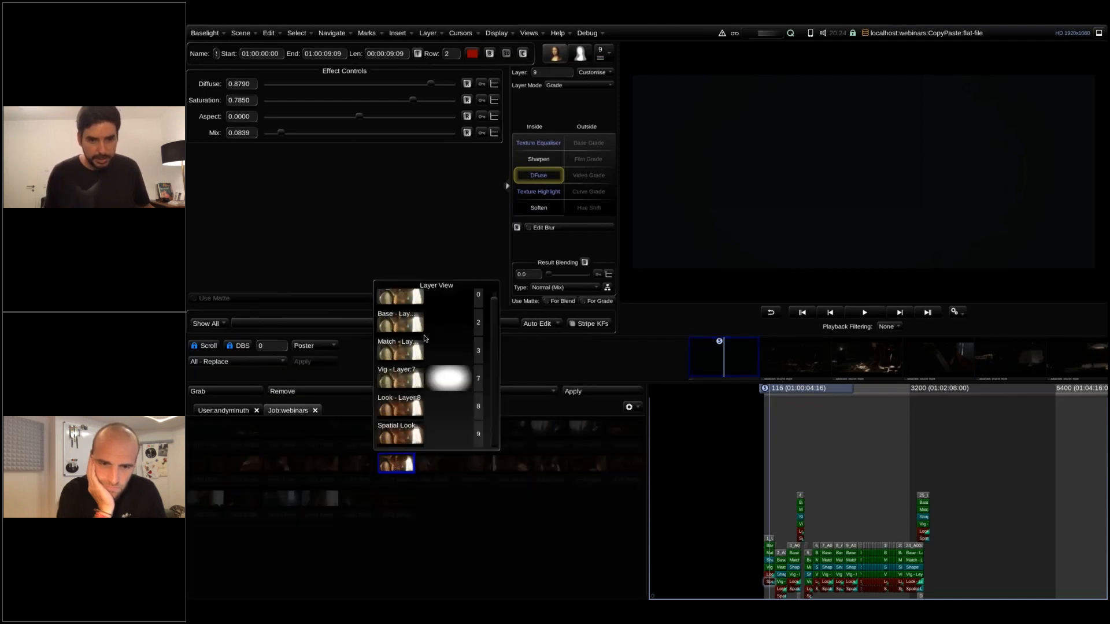
pyautogui.moveTo(399, 379); pyautogui.dragTo(739, 360)
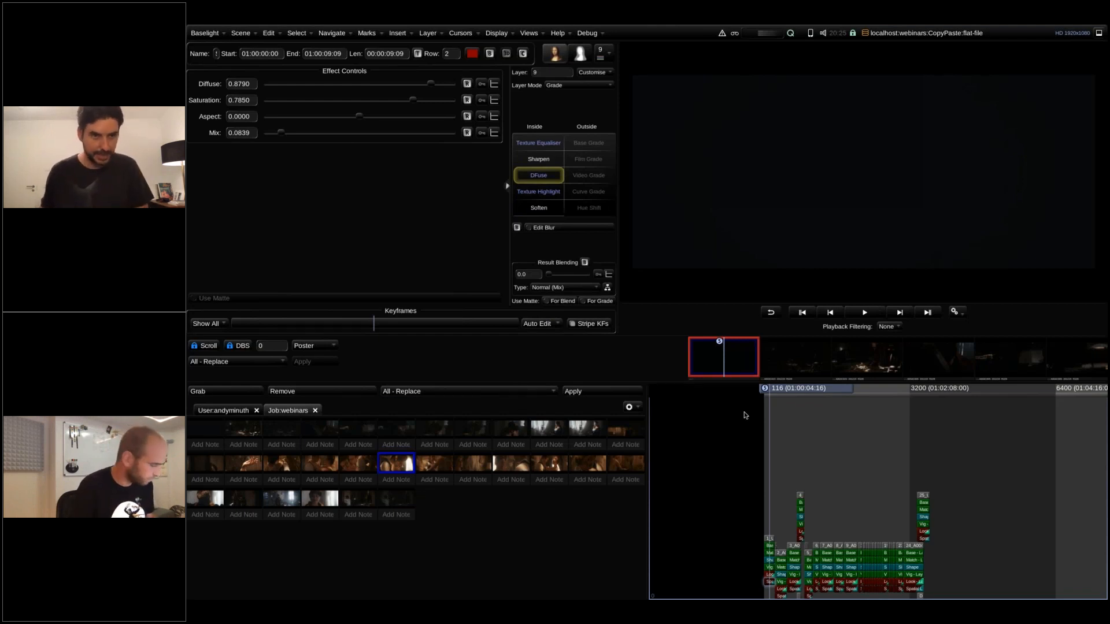
# Open the Layers view and delete the Vig, Look and Spatial Look layers from the first shot's stack.
pyautogui.click(529, 33)
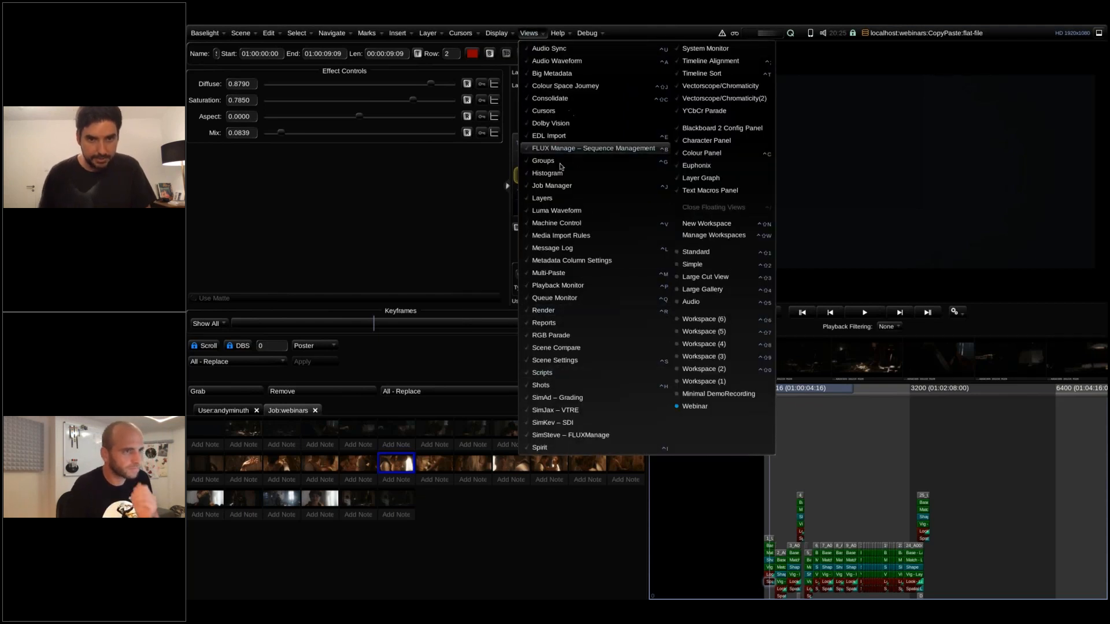
pyautogui.click(542, 199)
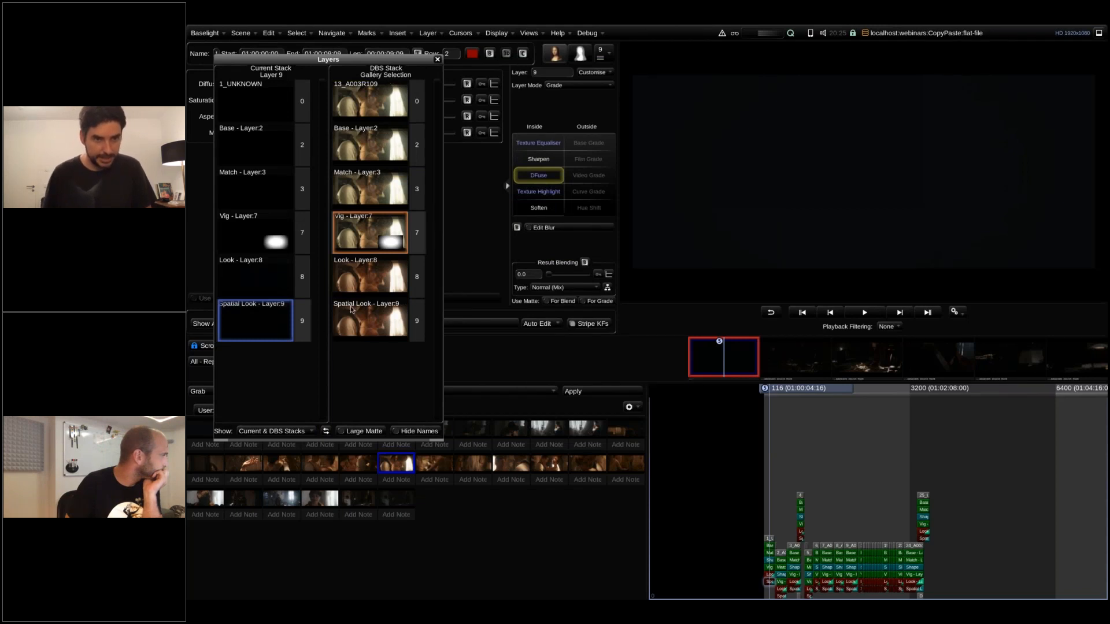
pyautogui.scroll(3, 865, 473)
pyautogui.moveTo(778, 584); pyautogui.dragTo(777, 560)
pyautogui.press('Delete')
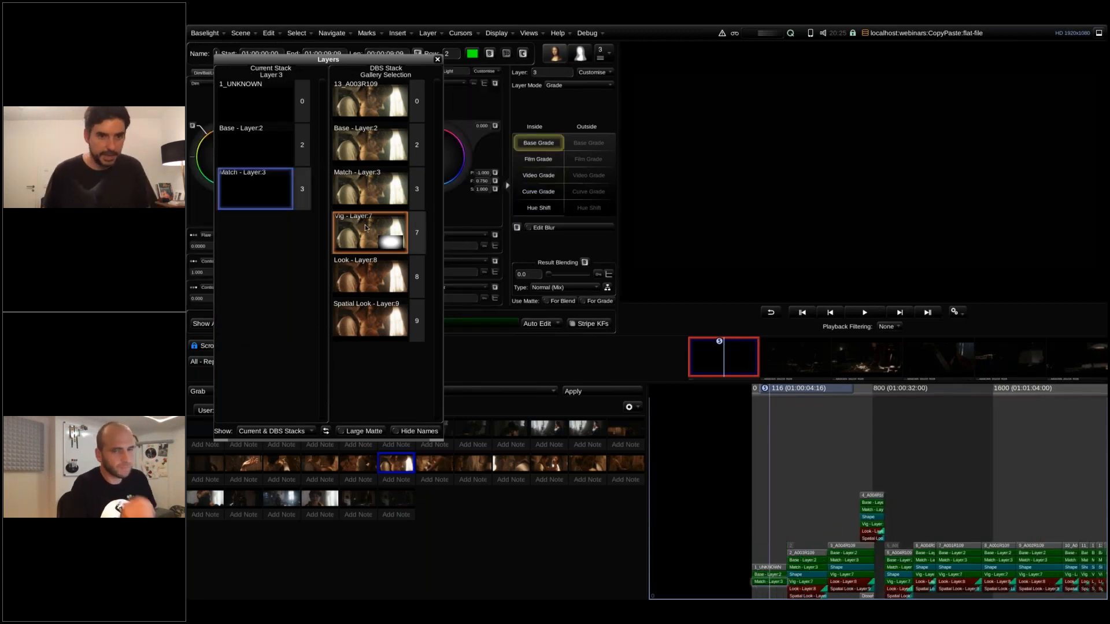
# Copy the Vig layer from the selected gallery still into the first shot's stack after the Match layer.
pyautogui.moveTo(376, 225); pyautogui.dragTo(287, 209)
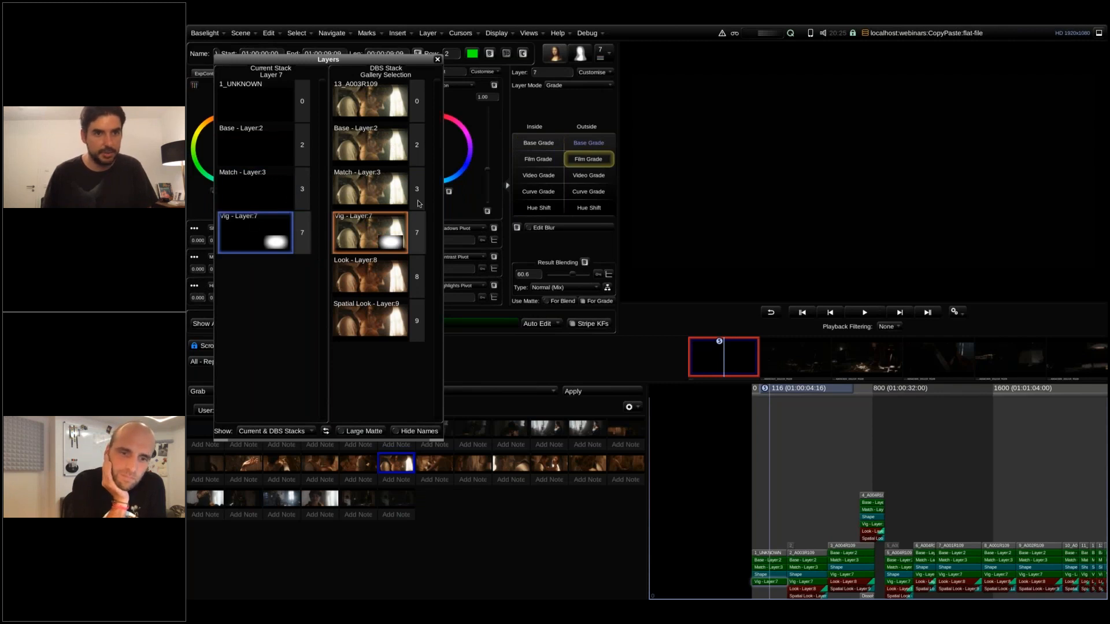
pyautogui.click(308, 300)
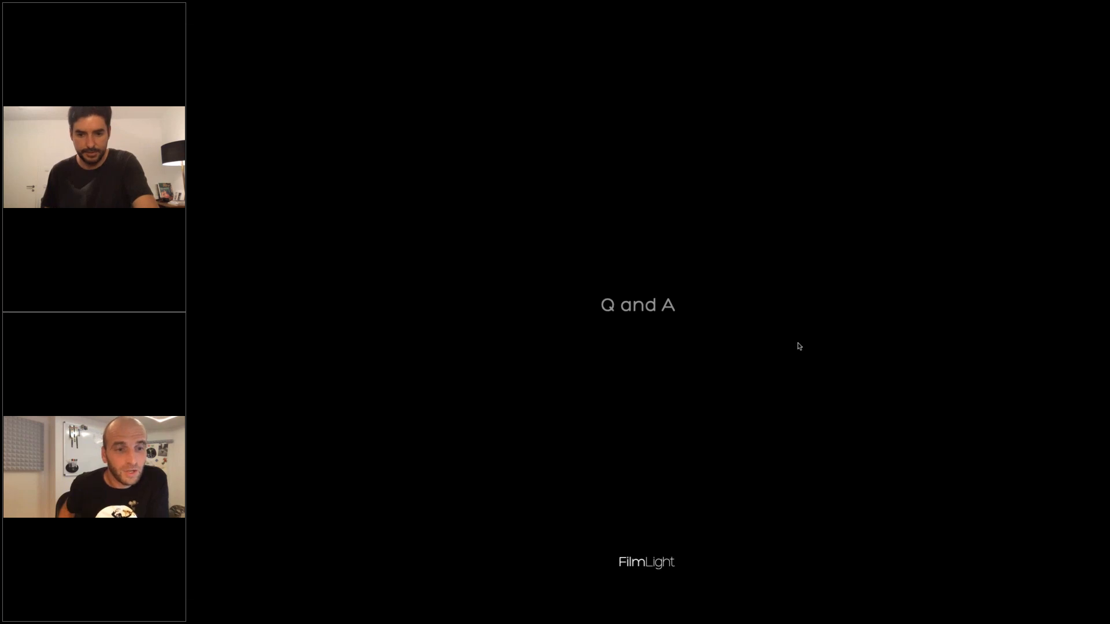
# Leave the full-screen Q and A slide and display the z_Templates job in the Job Manager.
pyautogui.press('Escape')
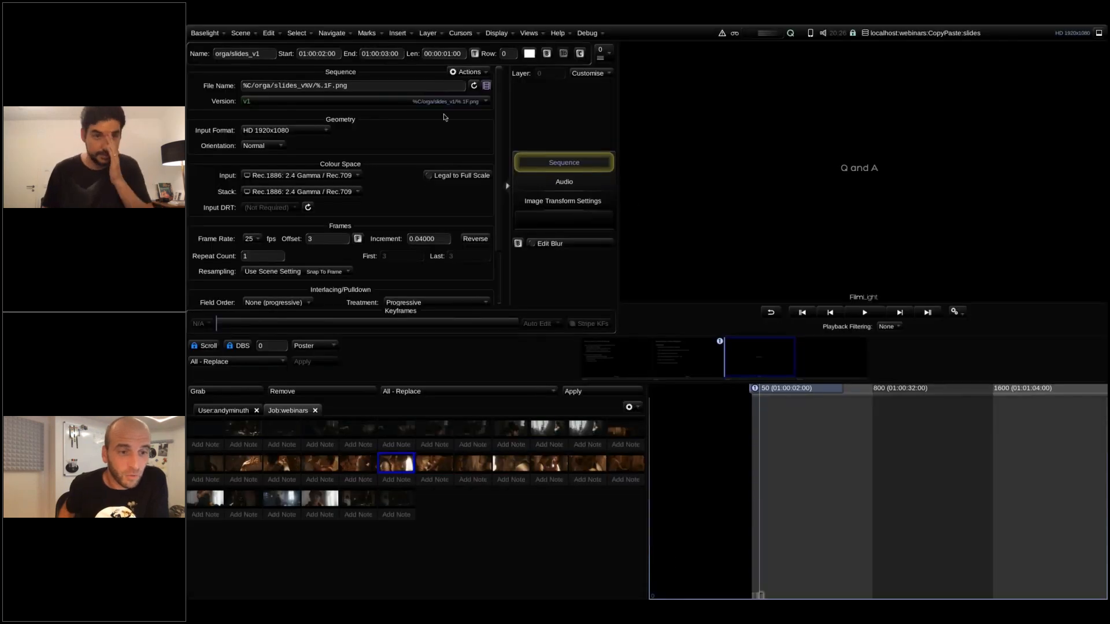
pyautogui.click(240, 34)
pyautogui.click(255, 50)
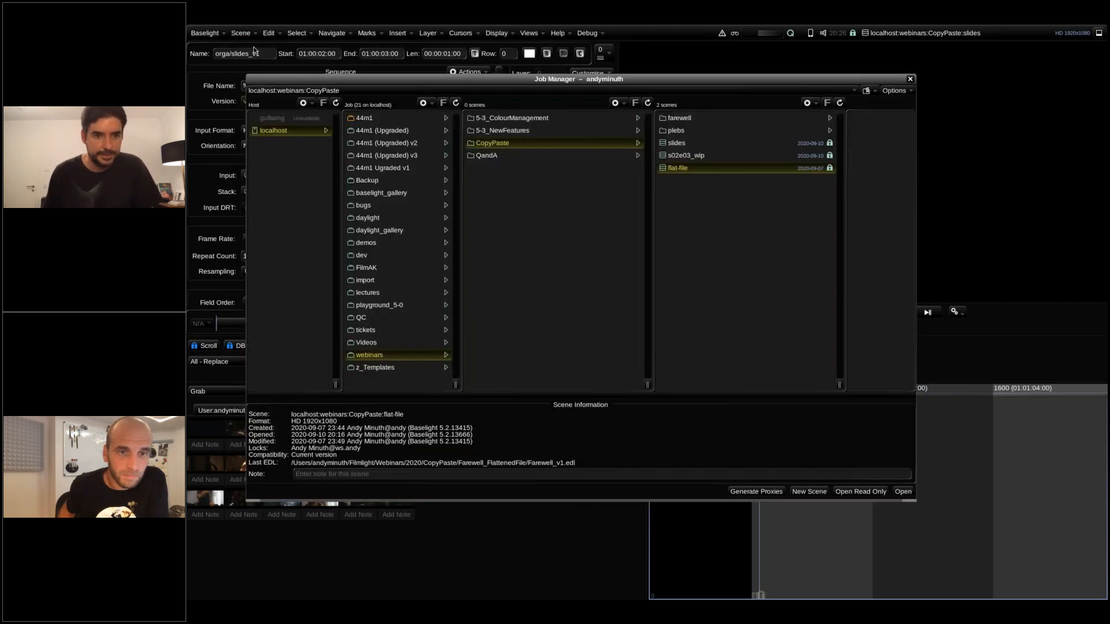
pyautogui.click(375, 369)
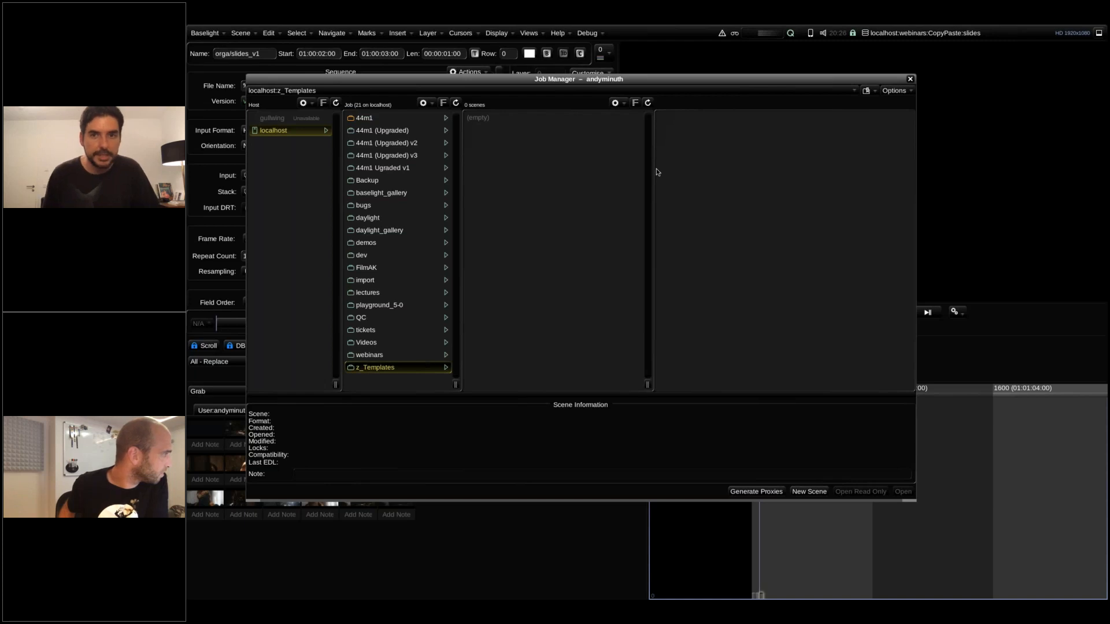
# Return to the flat-file scene and look over its custom tabs in the Shots view.
pyautogui.click(927, 36)
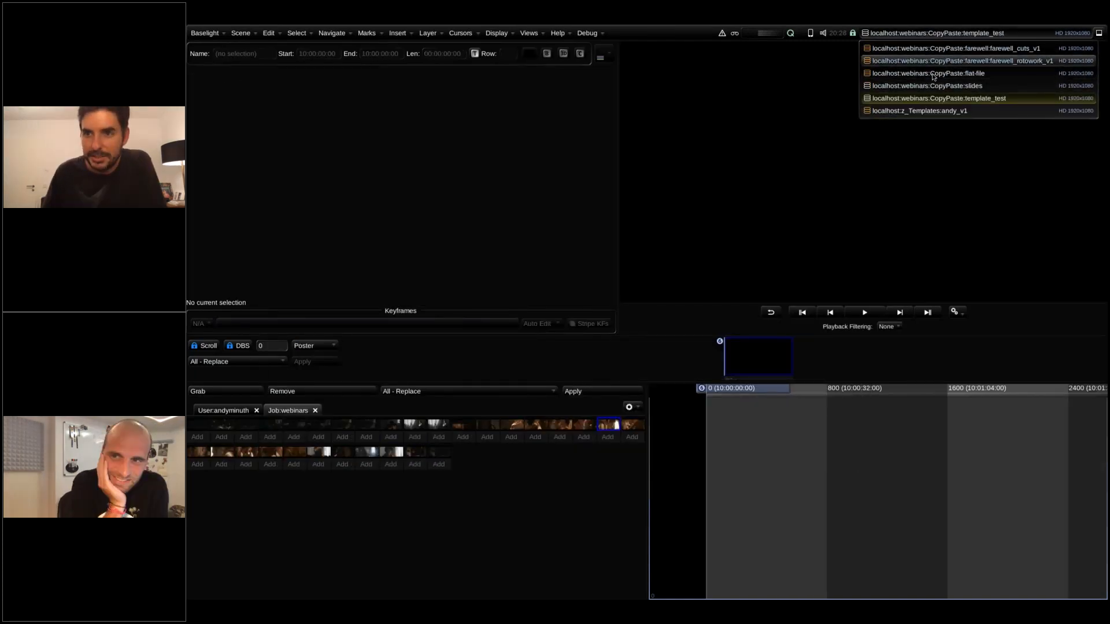
pyautogui.click(931, 75)
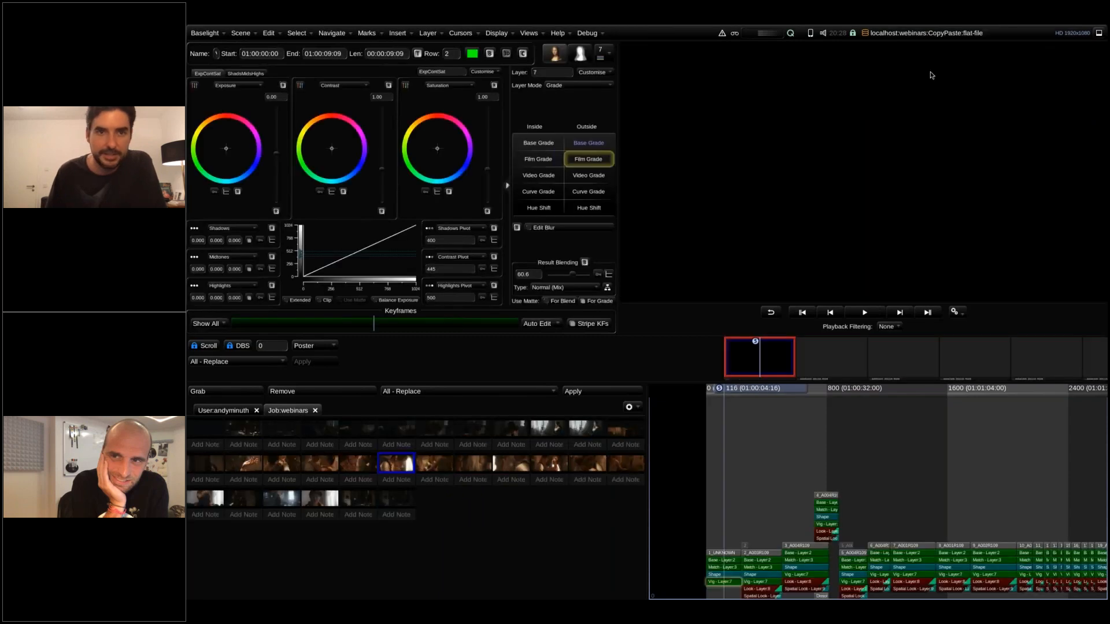
pyautogui.click(529, 33)
pyautogui.click(544, 386)
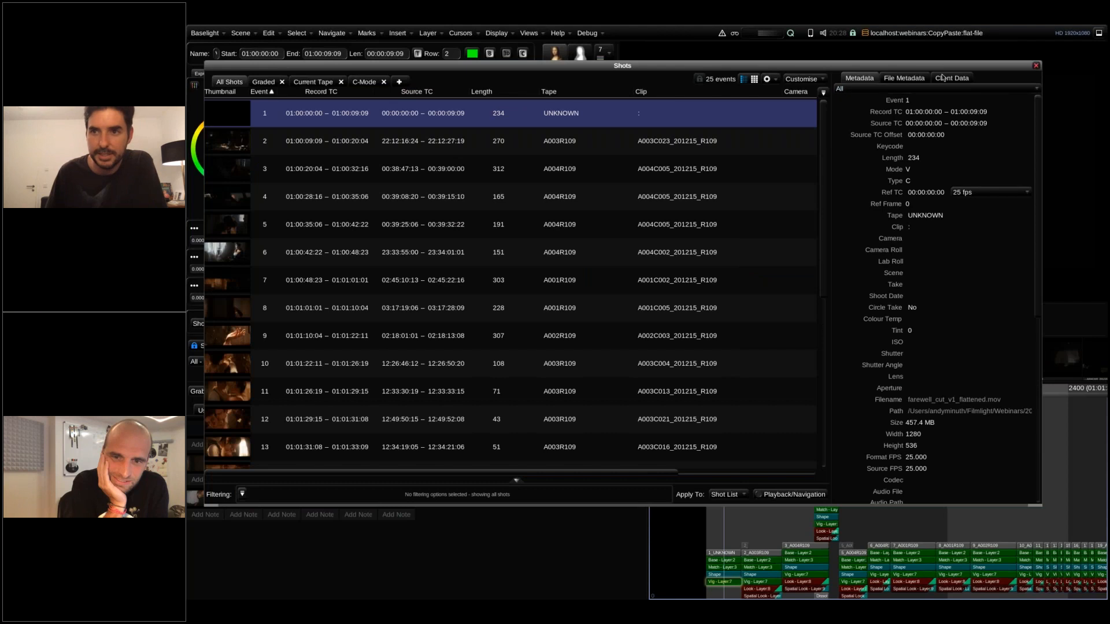
pyautogui.click(1036, 65)
# Save the flat-file scene, and save it again in the z_Templates job under the existing template's name with the suffix _v2.
pyautogui.click(241, 33)
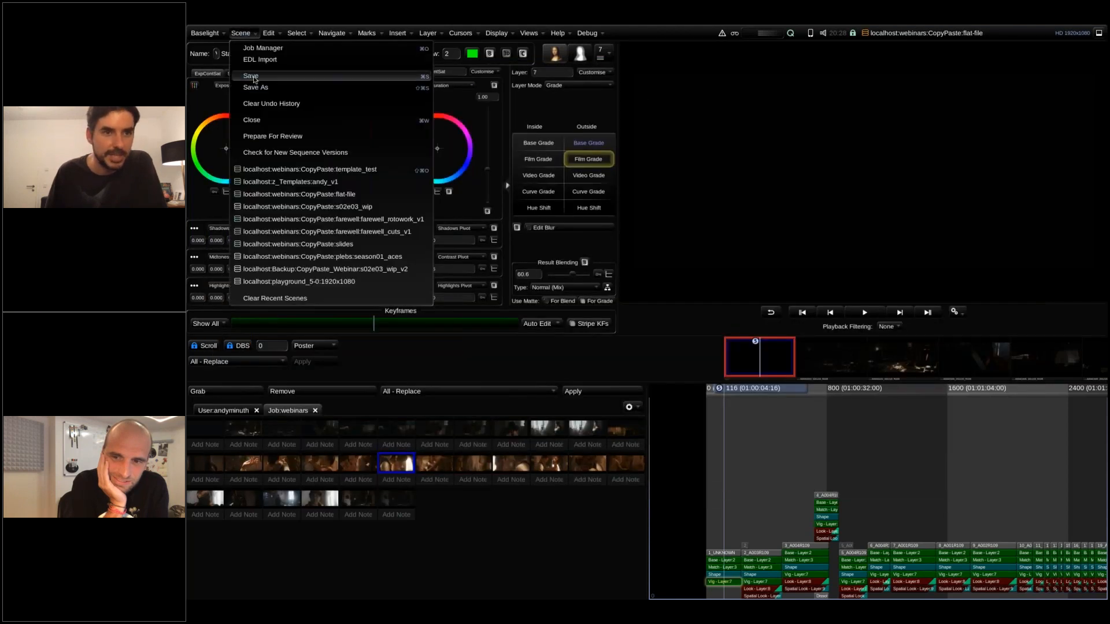
pyautogui.click(254, 78)
pyautogui.click(240, 33)
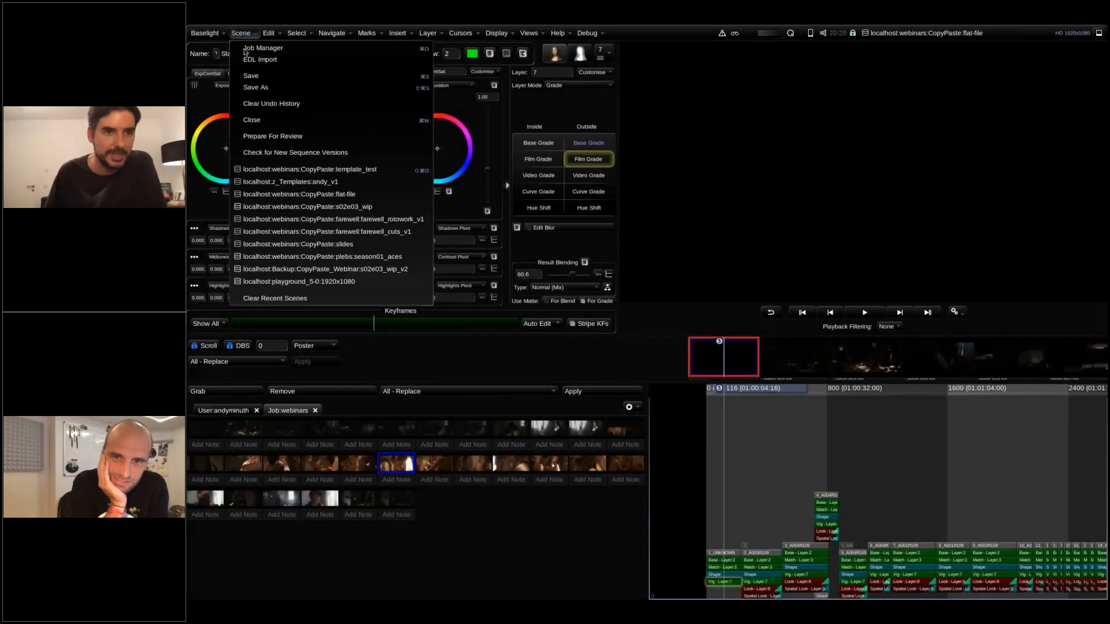
pyautogui.click(255, 90)
pyautogui.click(446, 380)
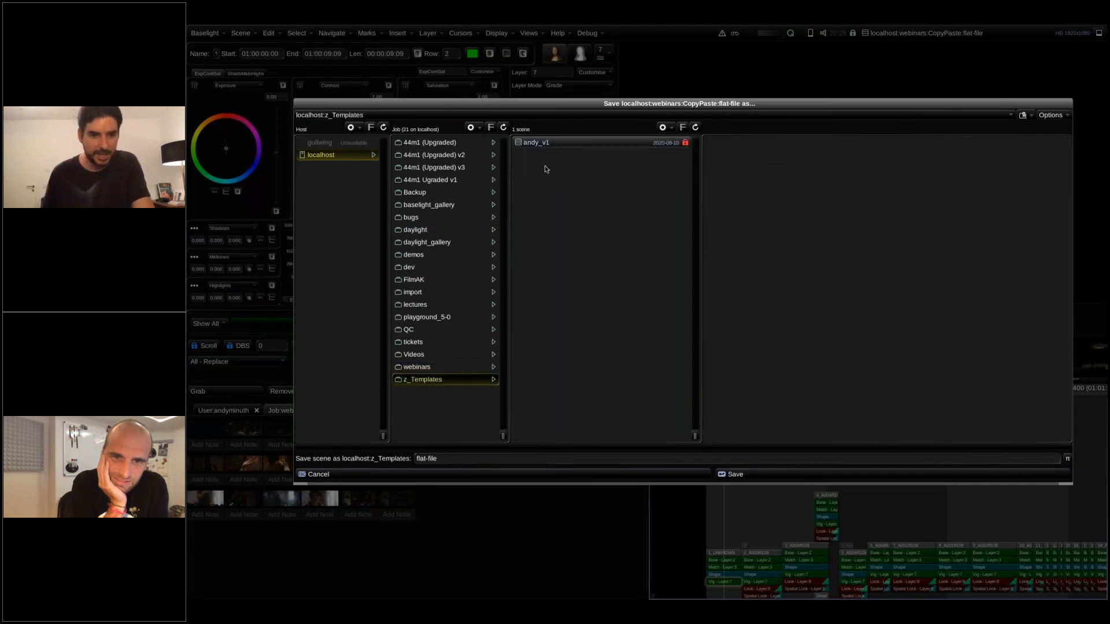
pyautogui.click(384, 459)
pyautogui.write('andy_v2')
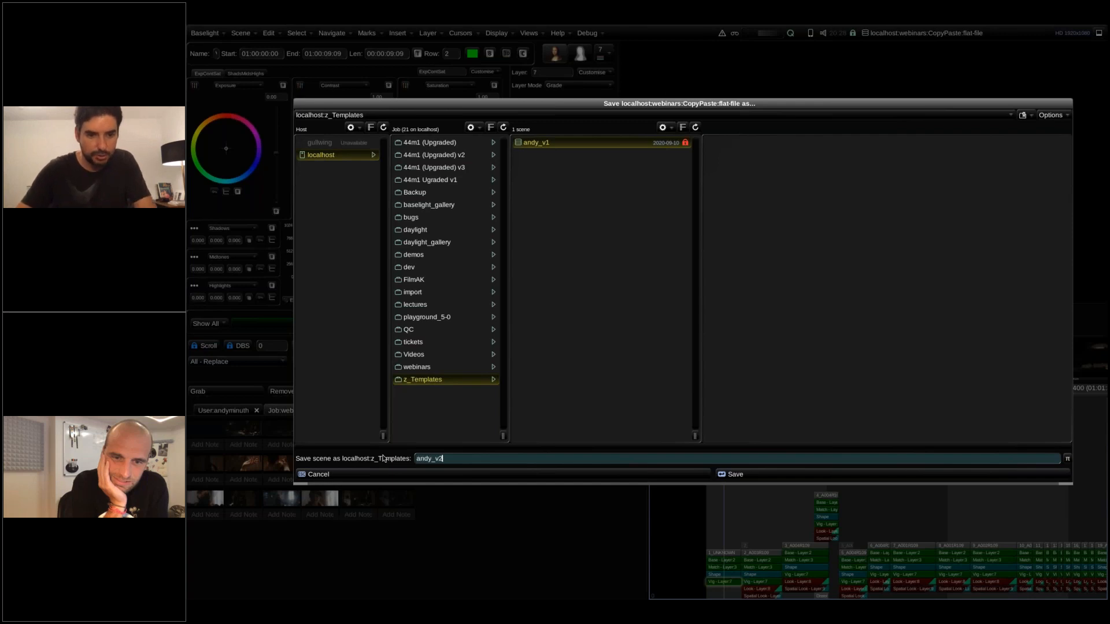
pyautogui.press('Return')
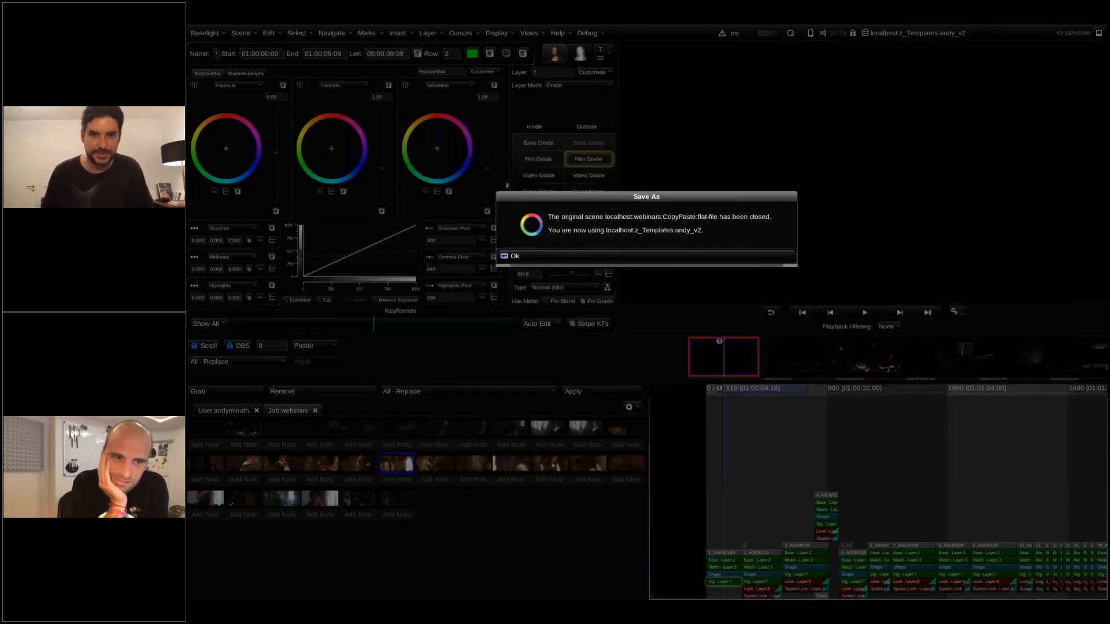
# Create a scene named template_test_v2 in the webinars job's CopyPaste folder, using the andy_v2 scene template.
pyautogui.click(665, 255)
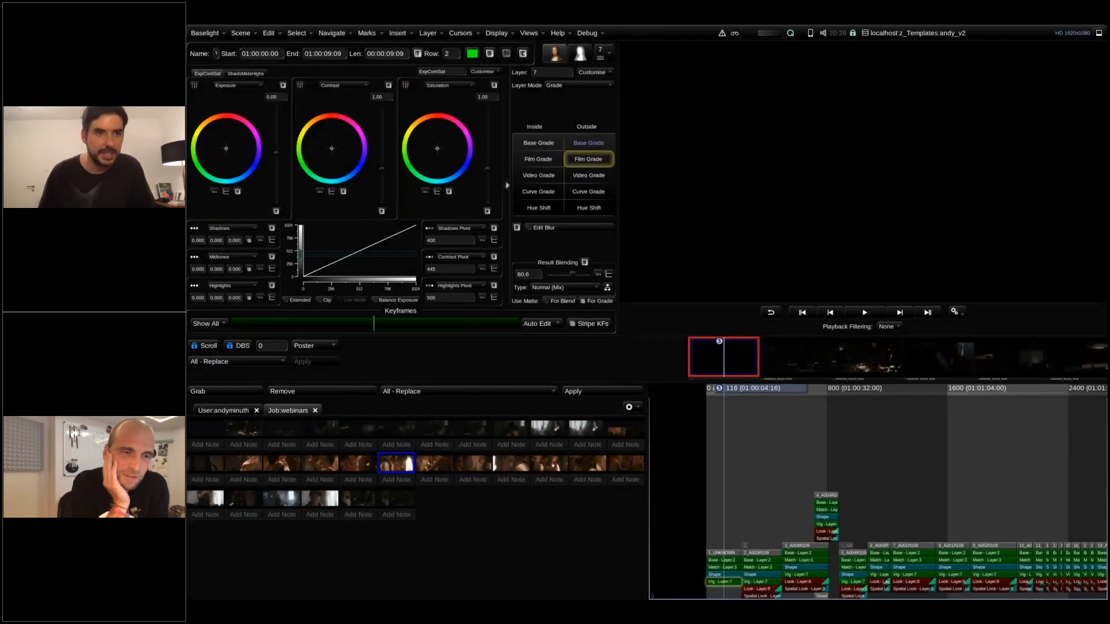
pyautogui.click(242, 33)
pyautogui.click(262, 48)
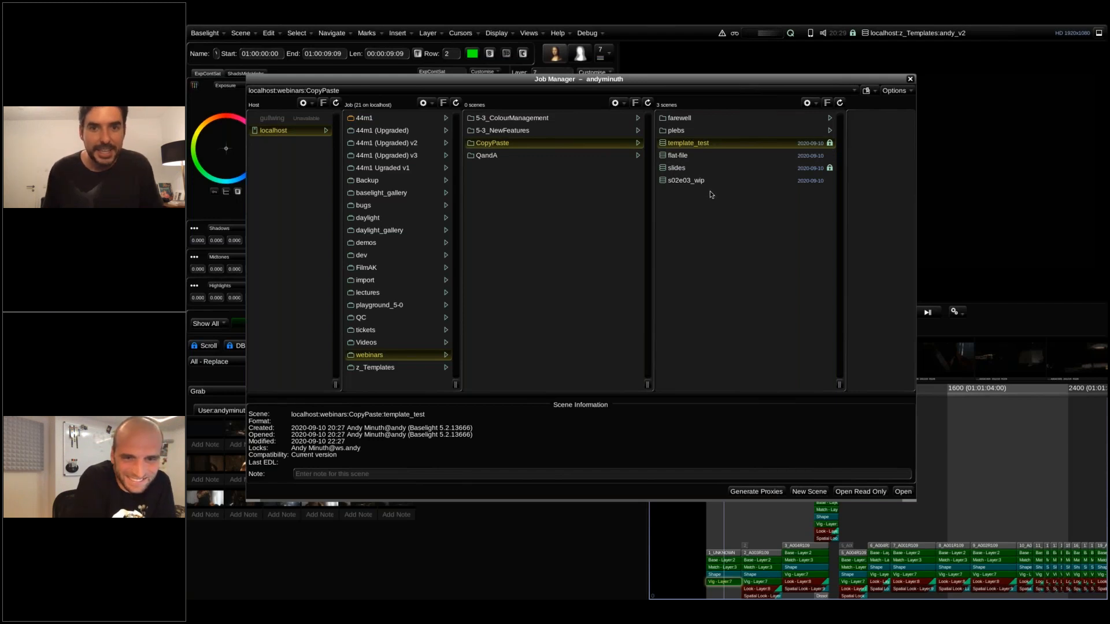
pyautogui.click(808, 103)
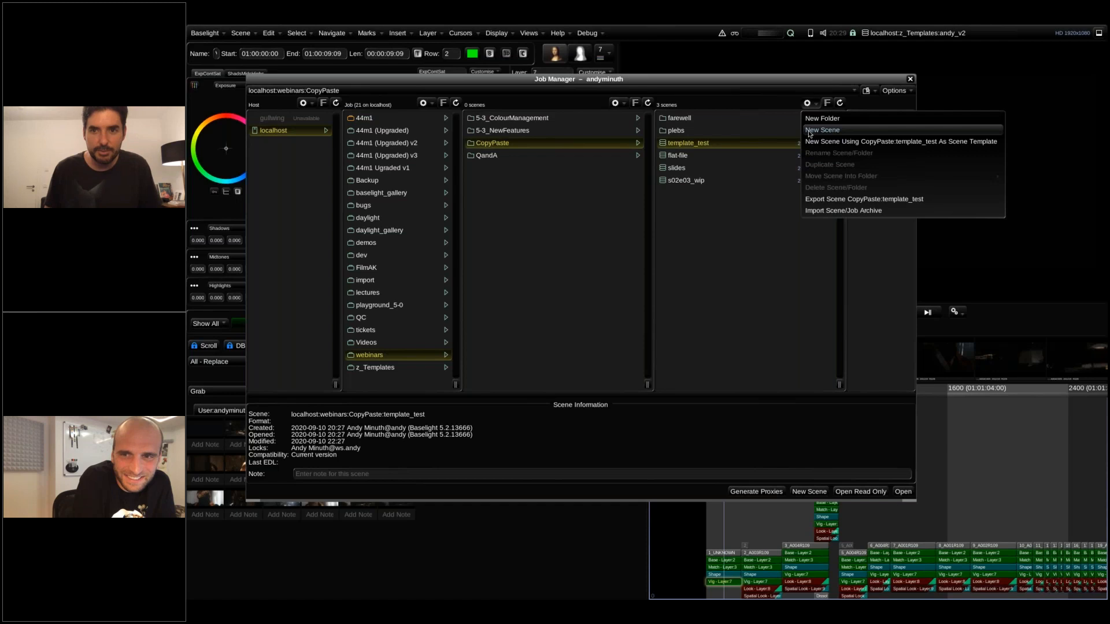
pyautogui.click(810, 131)
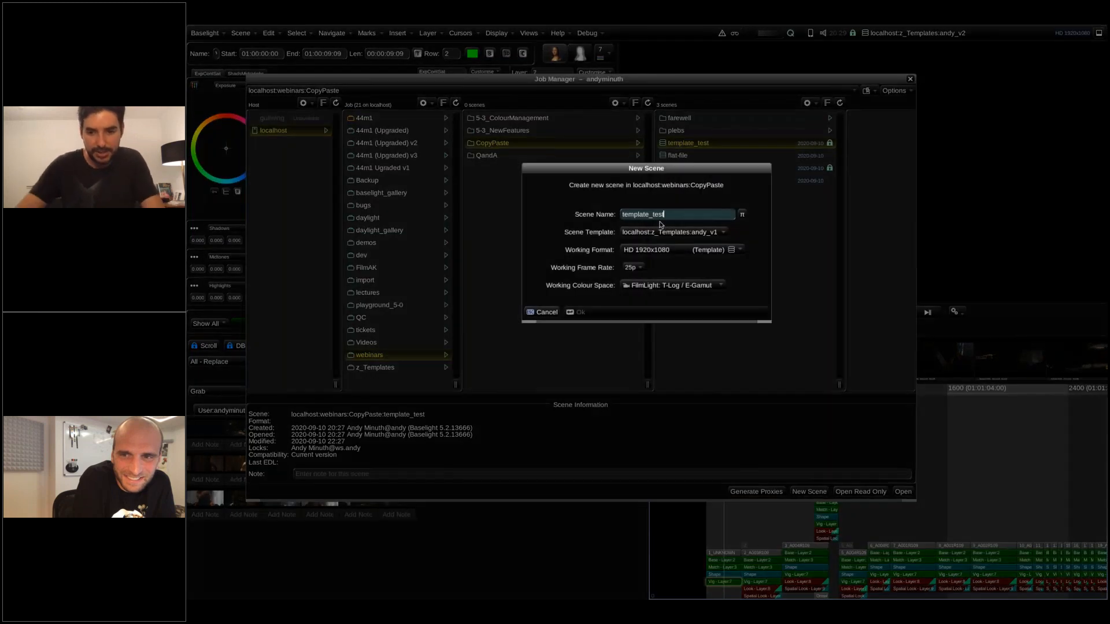
pyautogui.write('_v2')
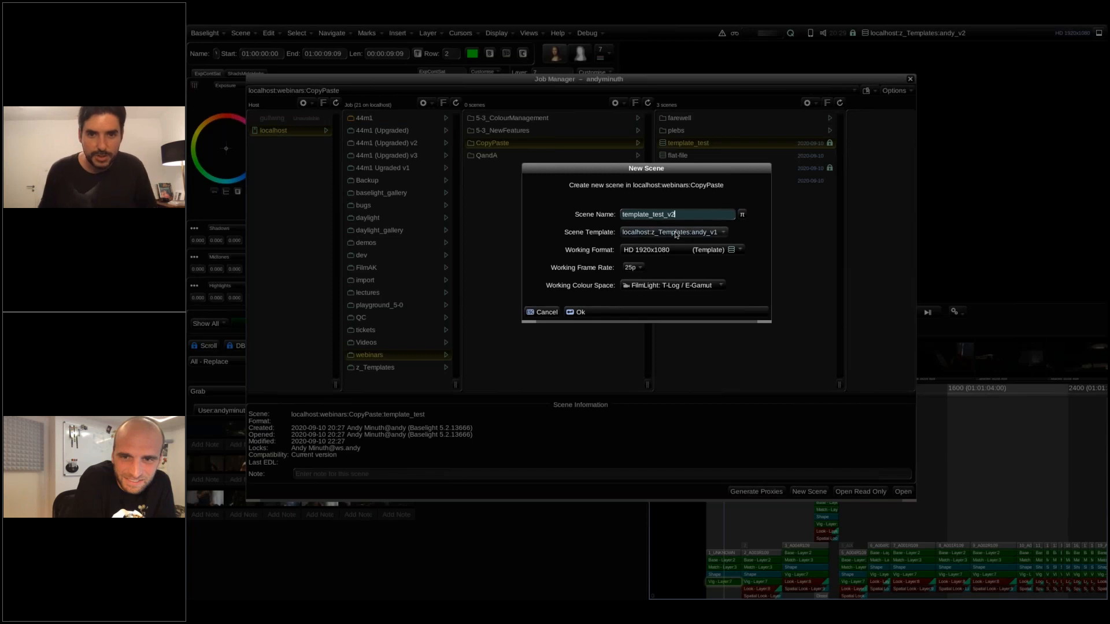
pyautogui.click(674, 234)
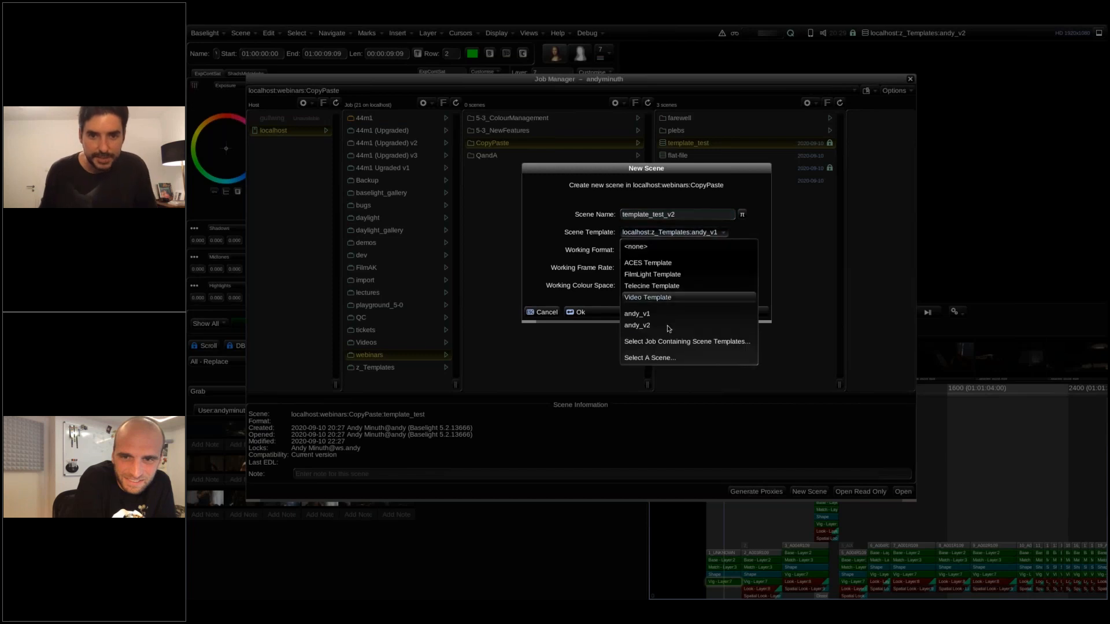
pyautogui.click(667, 325)
pyautogui.click(704, 233)
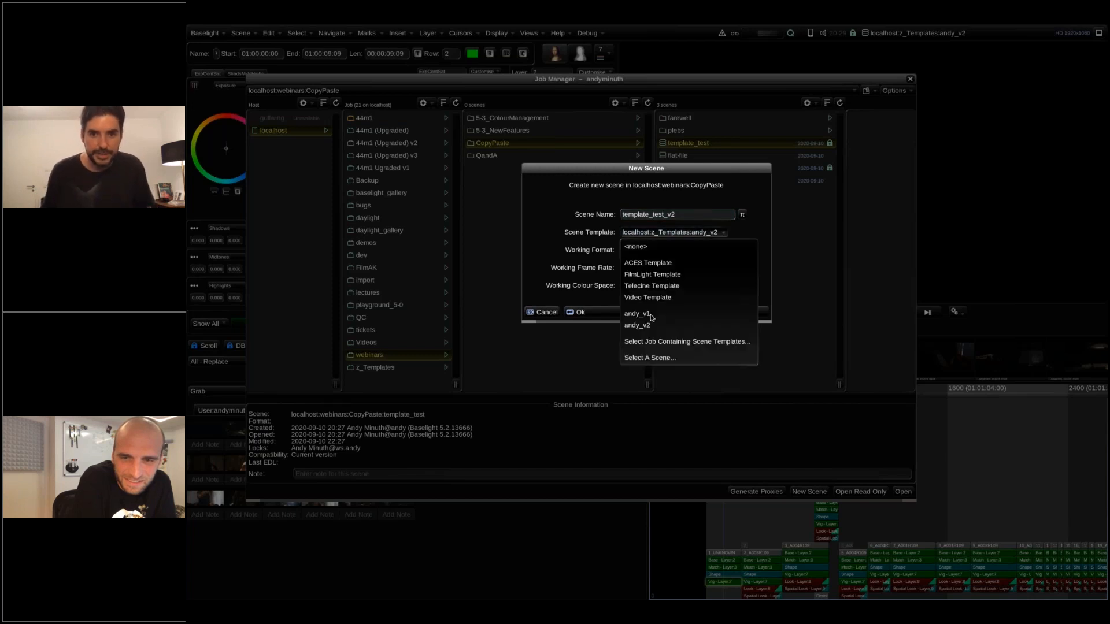
pyautogui.click(640, 325)
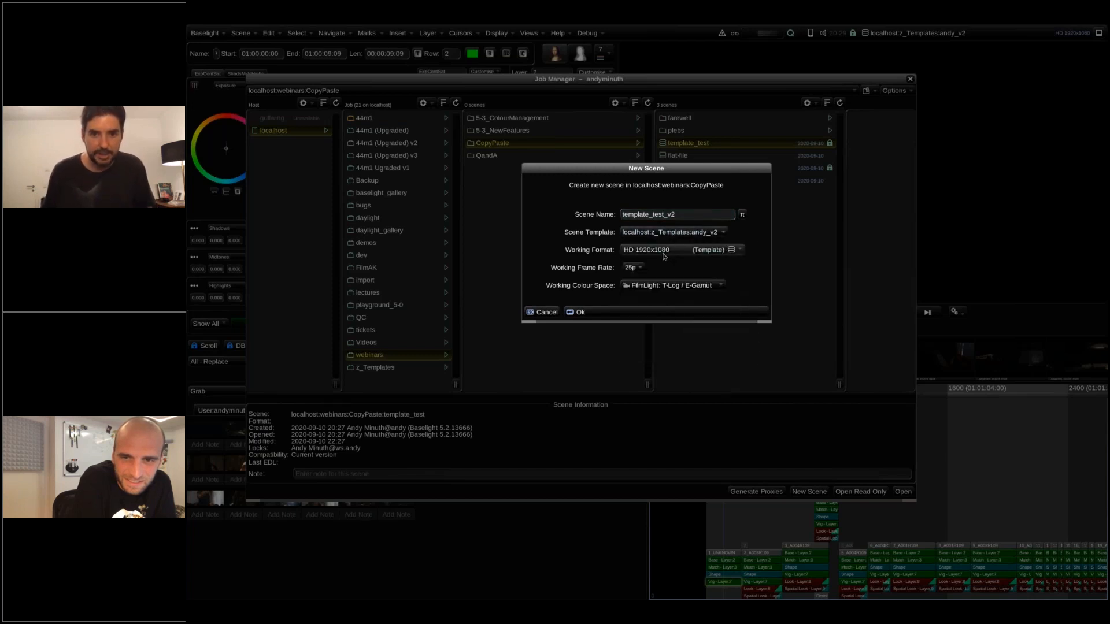
pyautogui.click(641, 314)
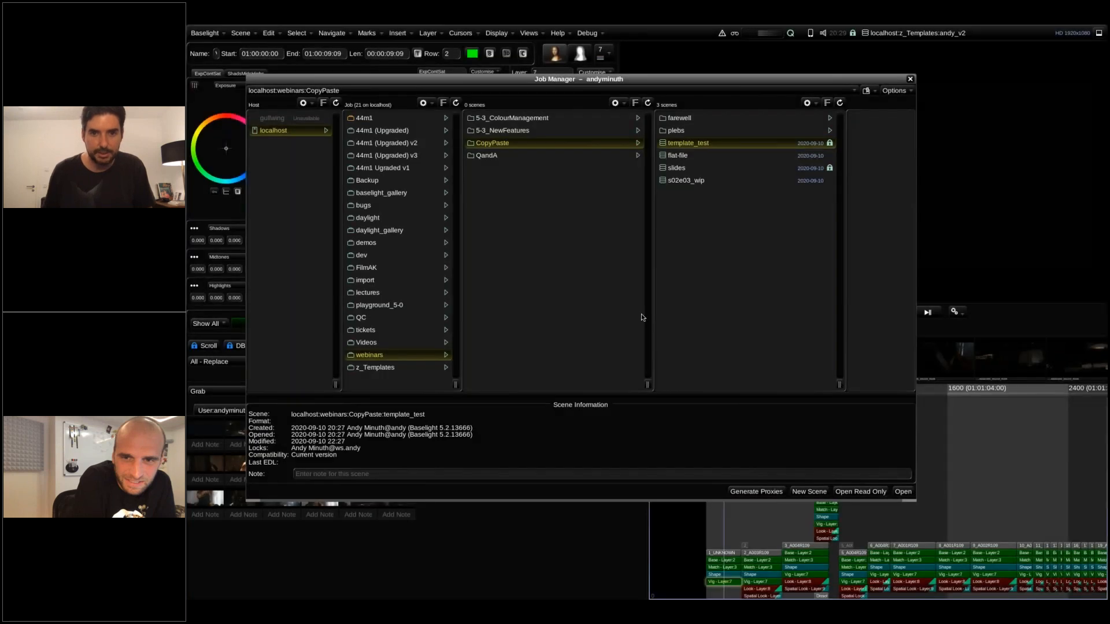
pyautogui.click(908, 80)
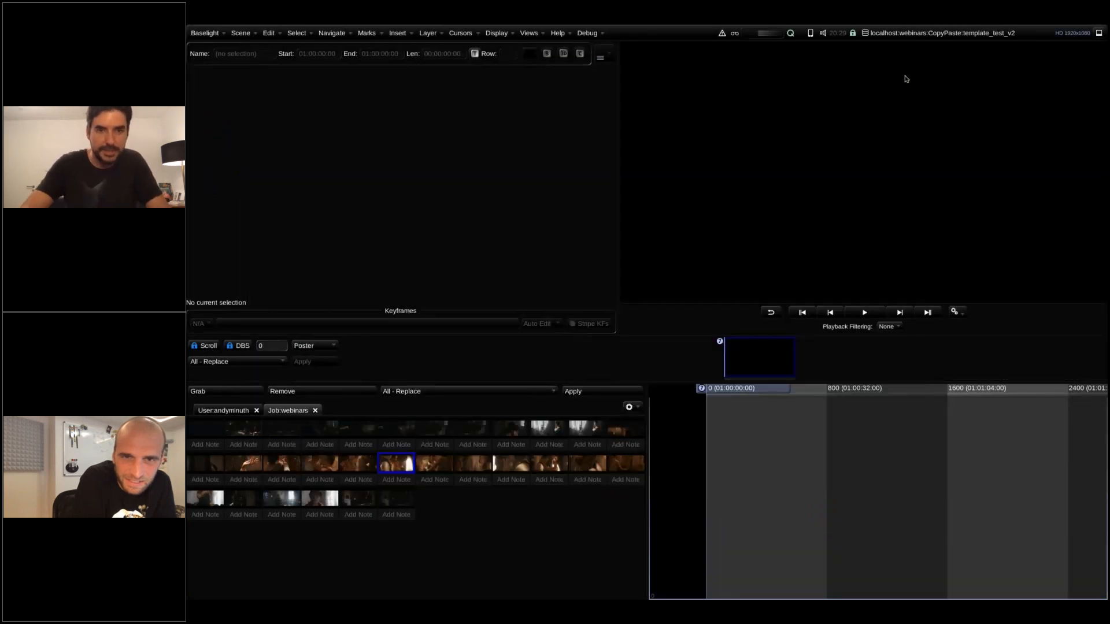
# Check the new scene's Shots view for the custom tabs carried over from the template.
pyautogui.hotkey('ctrl', 'h')
pyautogui.click(357, 83)
pyautogui.click(225, 85)
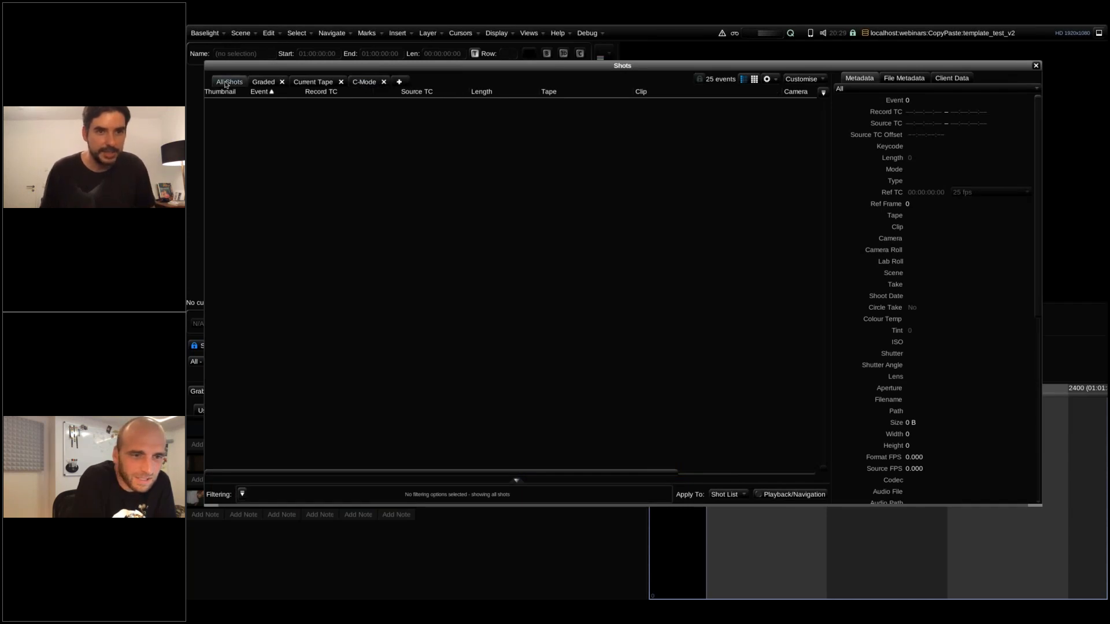
pyautogui.click(1035, 66)
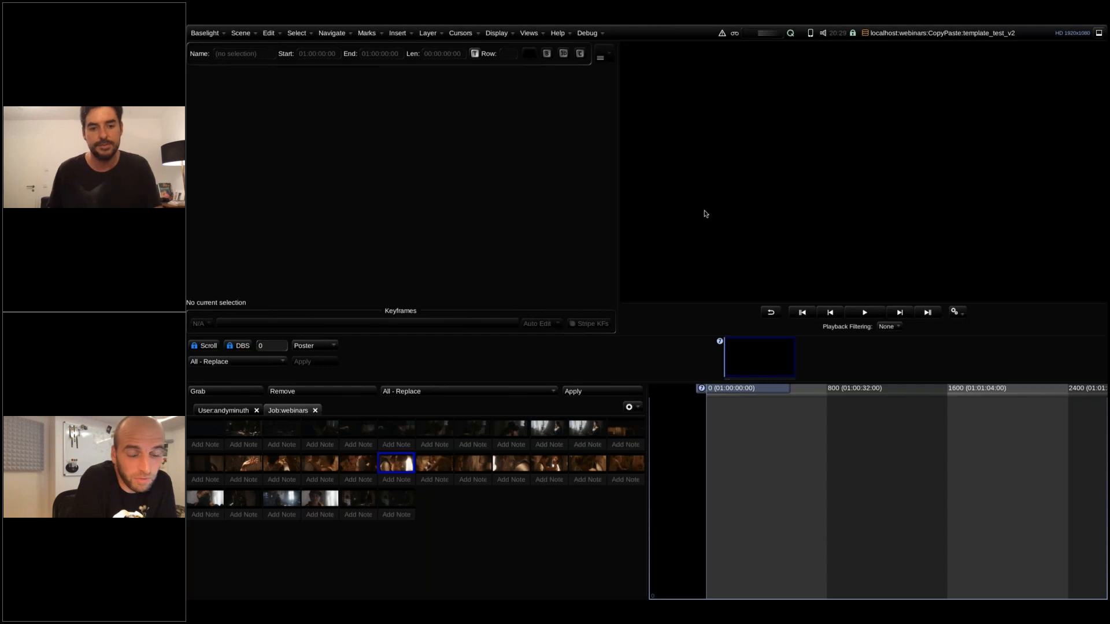
# Switch to the slides scene and show the Q and A slide full-screen.
pyautogui.click(999, 36)
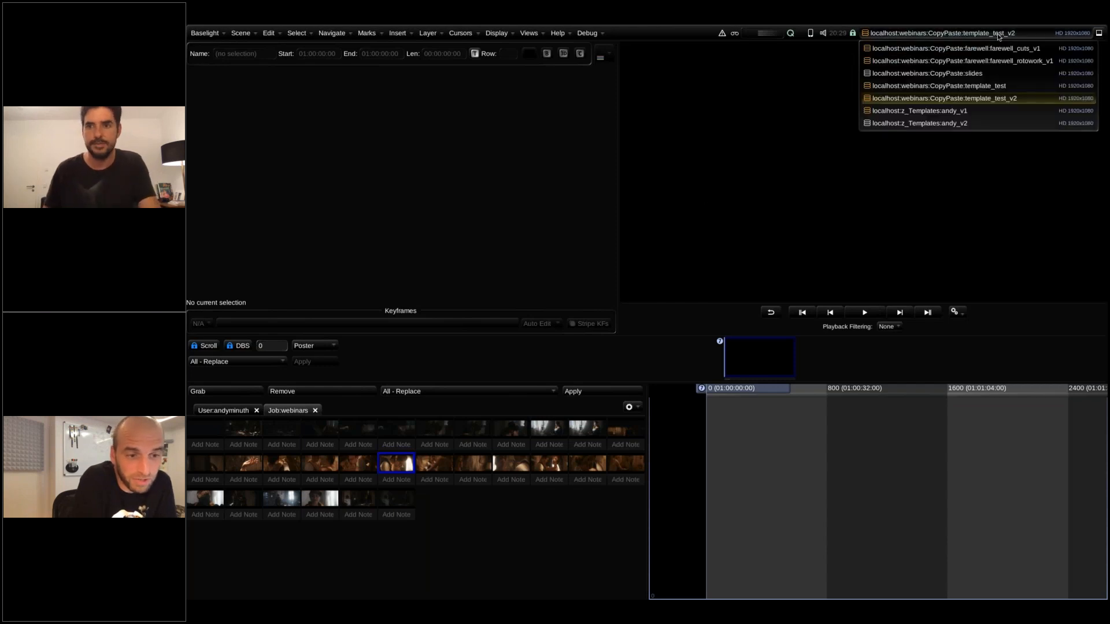
pyautogui.click(983, 75)
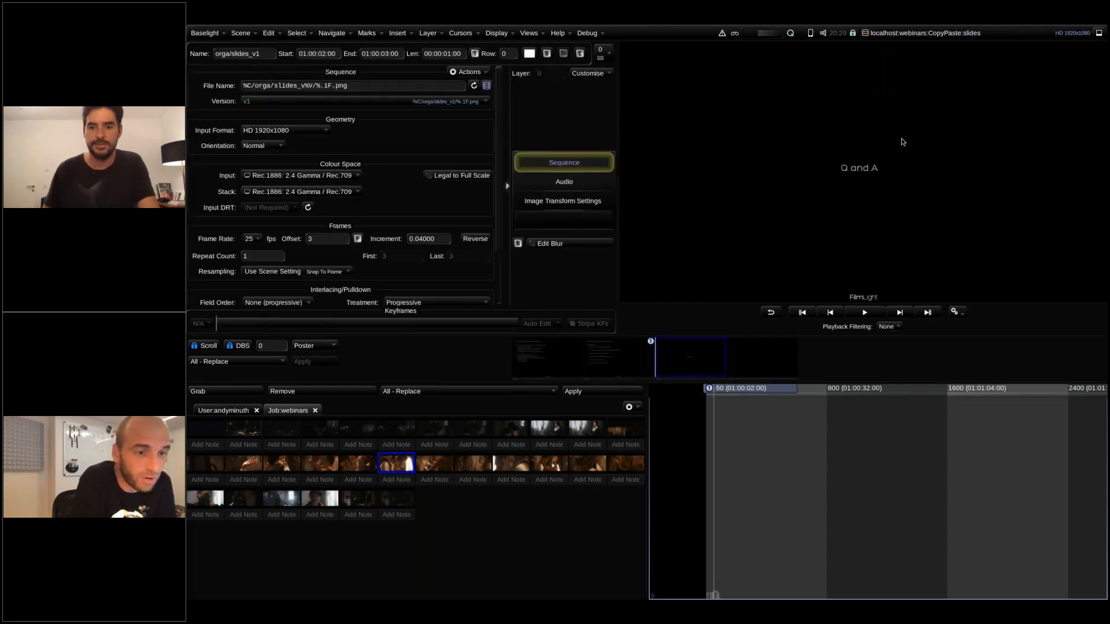
pyautogui.press('Escape')
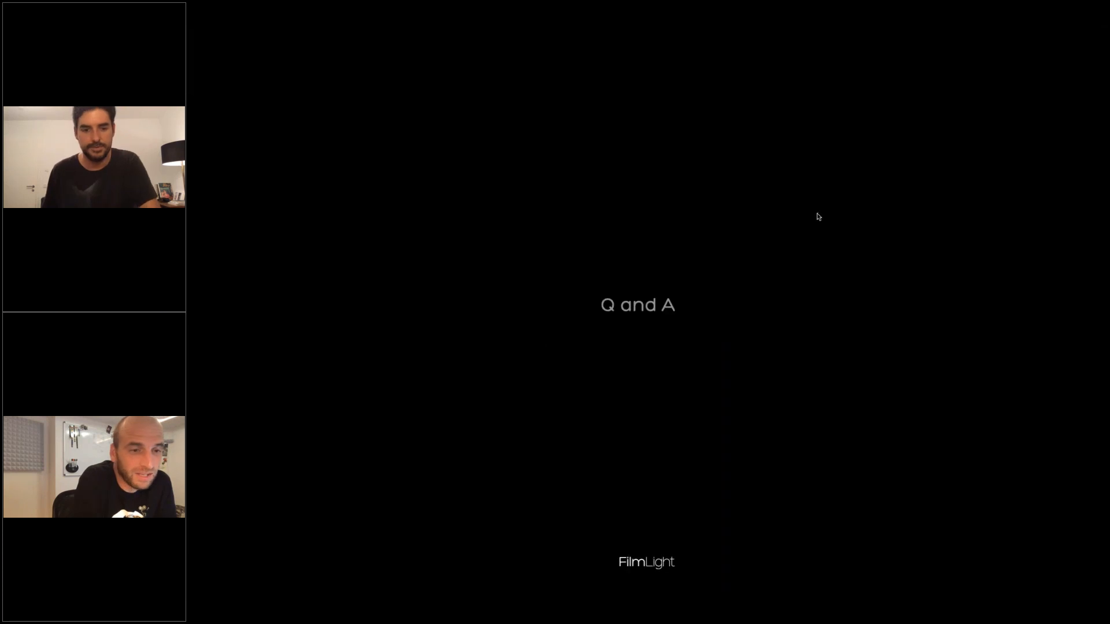
# Leave the full-screen slide, switch to the farewell_cuts_v1 scene and go to shot 16 in the timeline.
pyautogui.press('super+Tab')
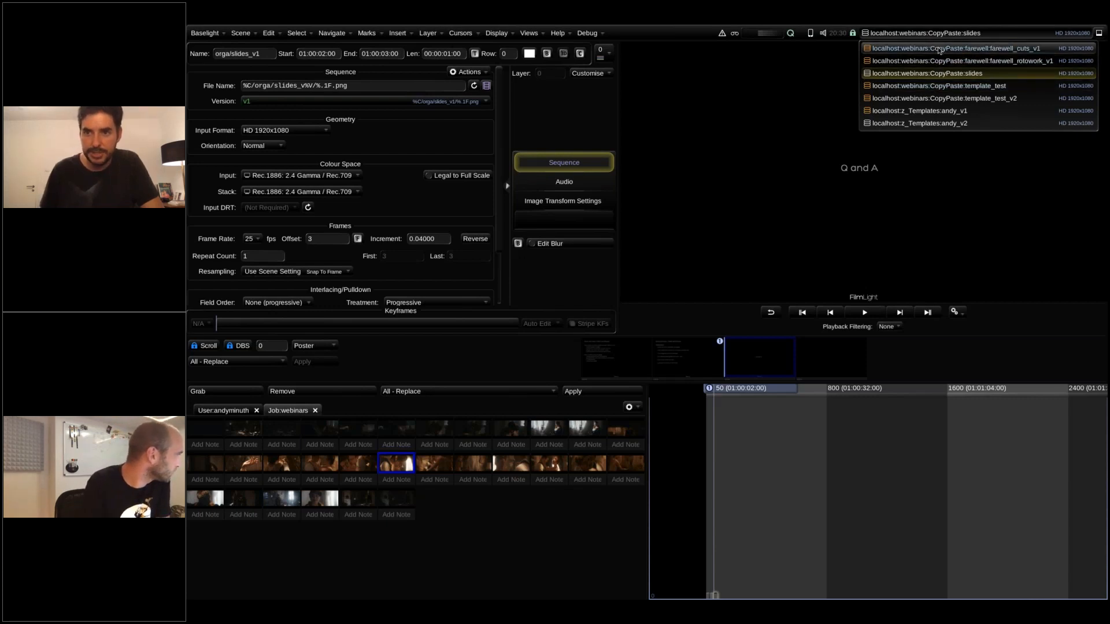
pyautogui.click(939, 51)
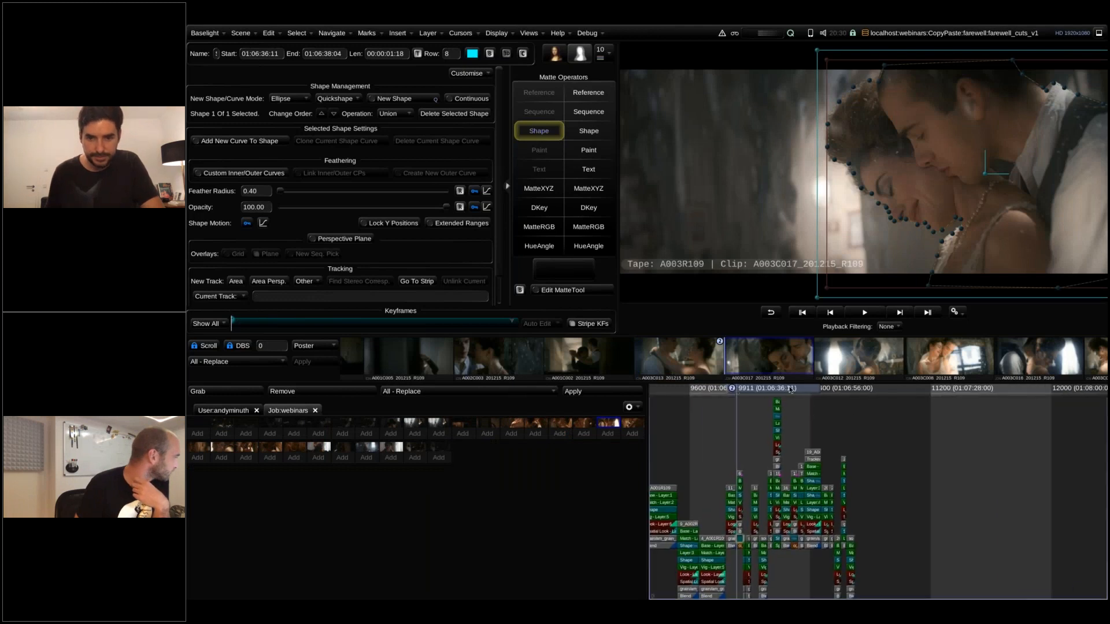
pyautogui.moveTo(822, 391); pyautogui.dragTo(941, 410)
pyautogui.scroll(5, 820, 421)
pyautogui.scroll(2, 820, 423)
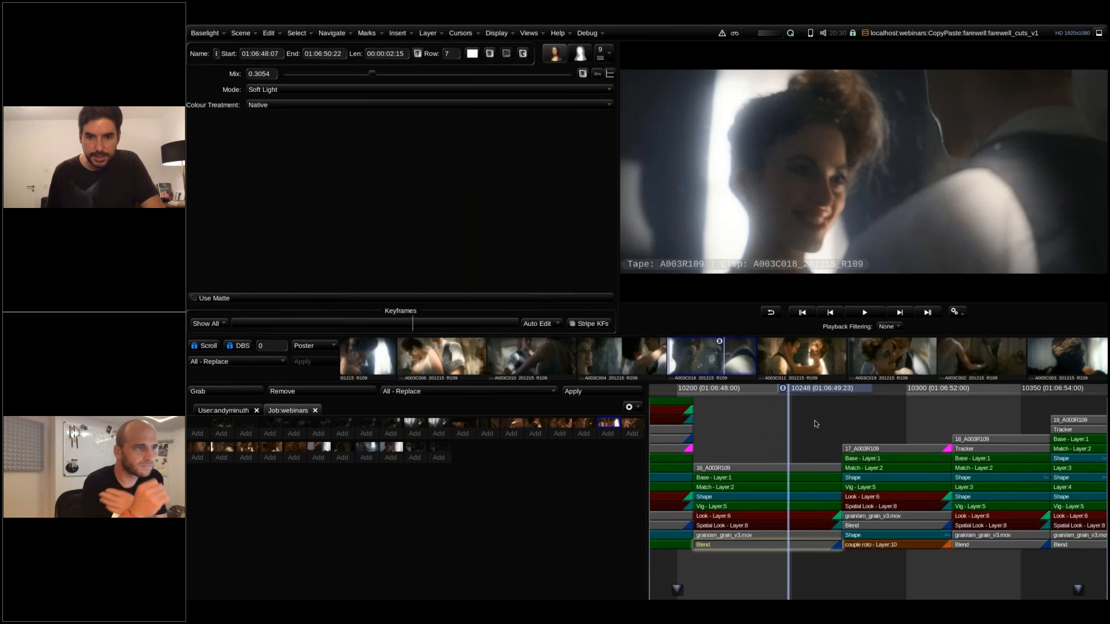
# Examine the Category Groups in the Scene Settings to see which strip category locks parameters.
pyautogui.click(530, 34)
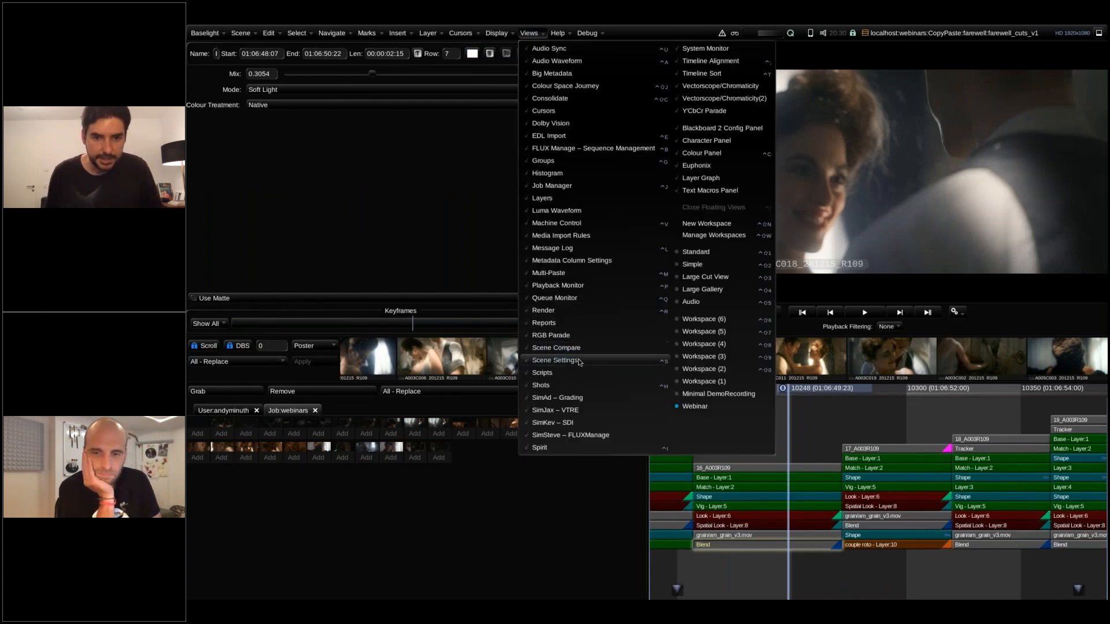
pyautogui.click(579, 361)
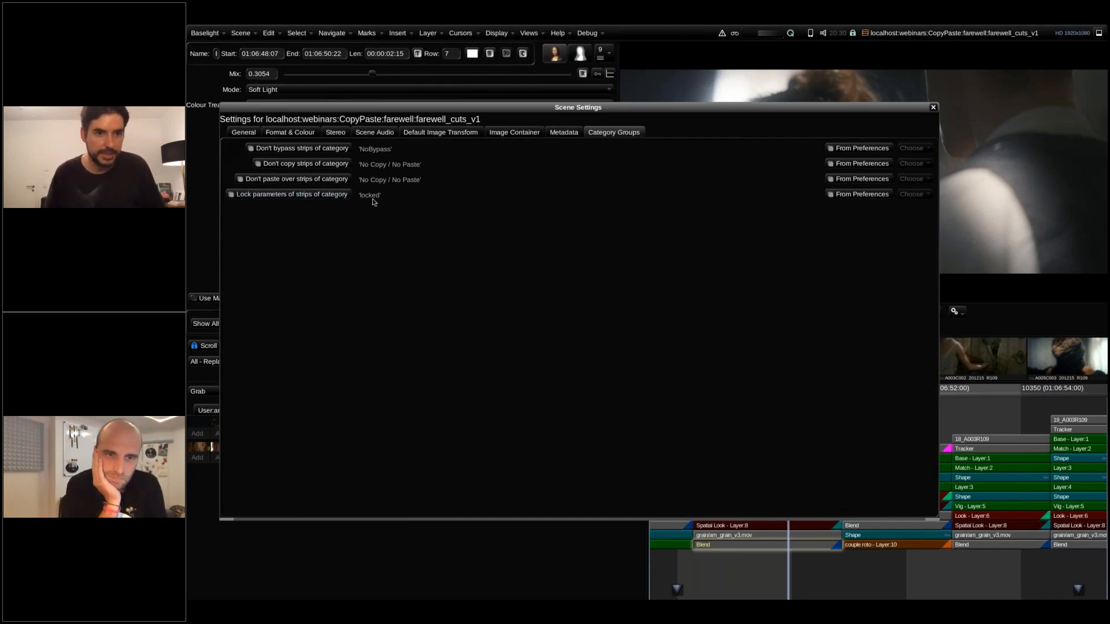
pyautogui.click(933, 109)
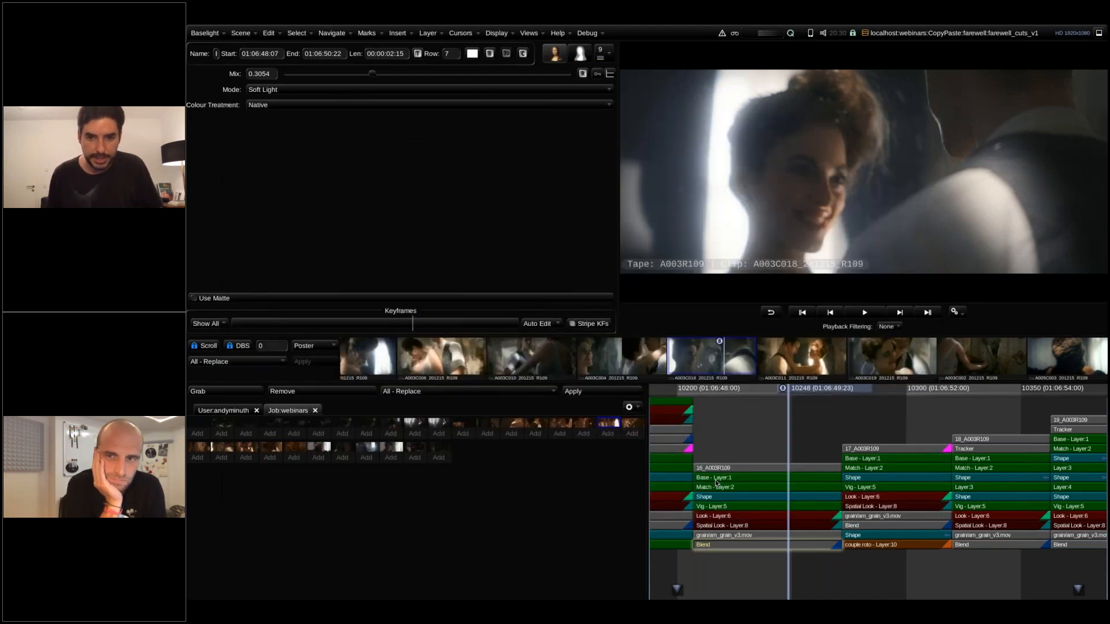
# Assign the locked strip category to the Base layer of shot 16.
pyautogui.click(717, 486)
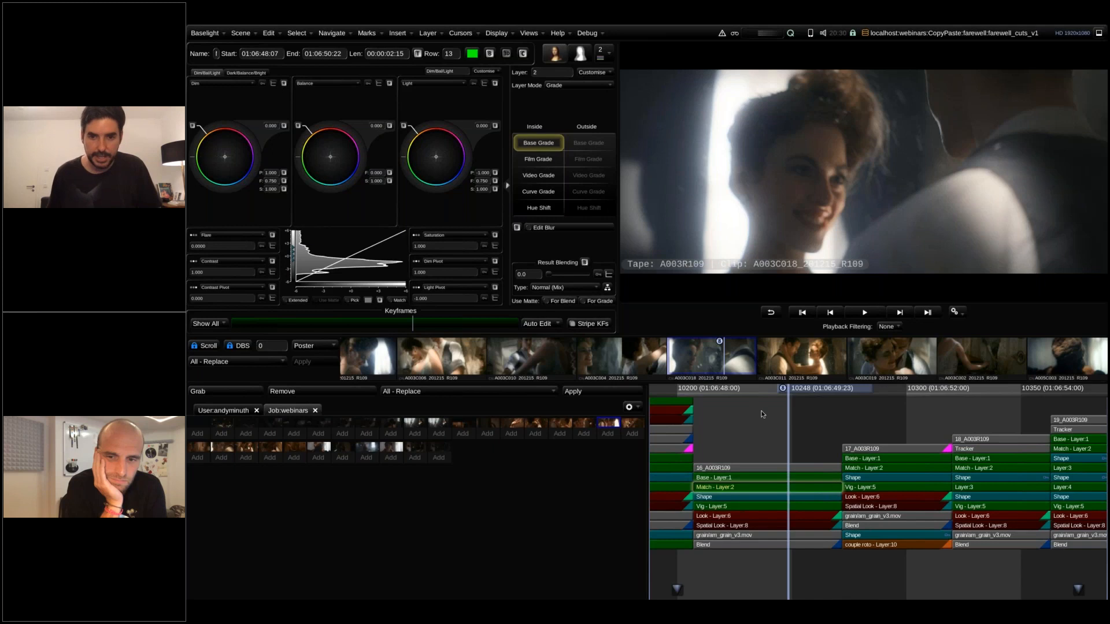
pyautogui.moveTo(794, 415); pyautogui.dragTo(841, 428)
pyautogui.scroll(-3, 821, 433)
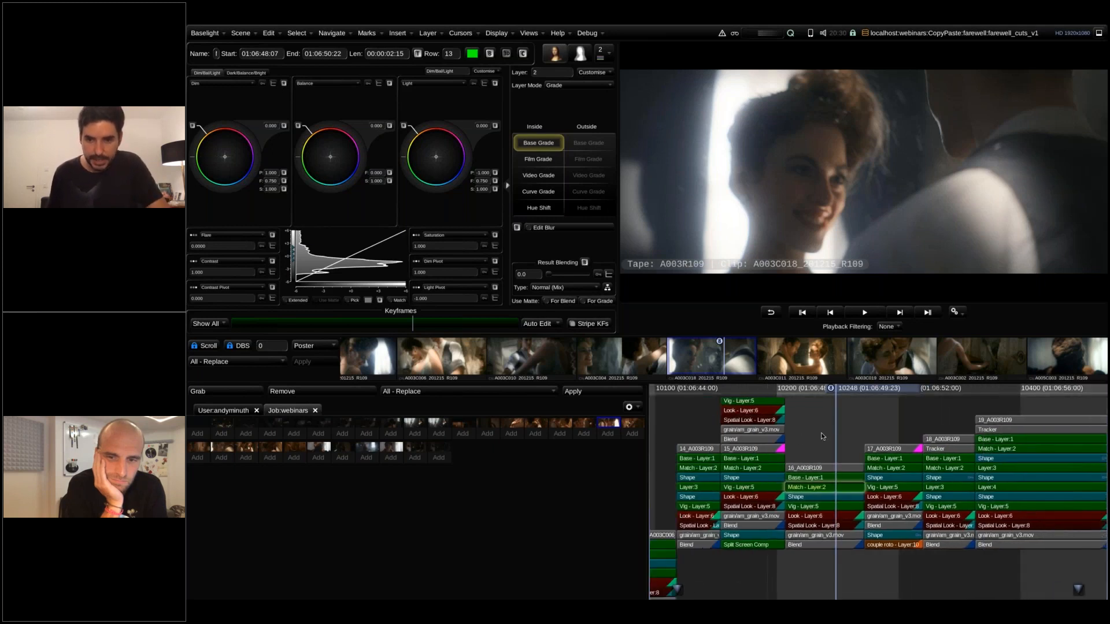
pyautogui.scroll(2, 801, 480)
pyautogui.scroll(1, 800, 485)
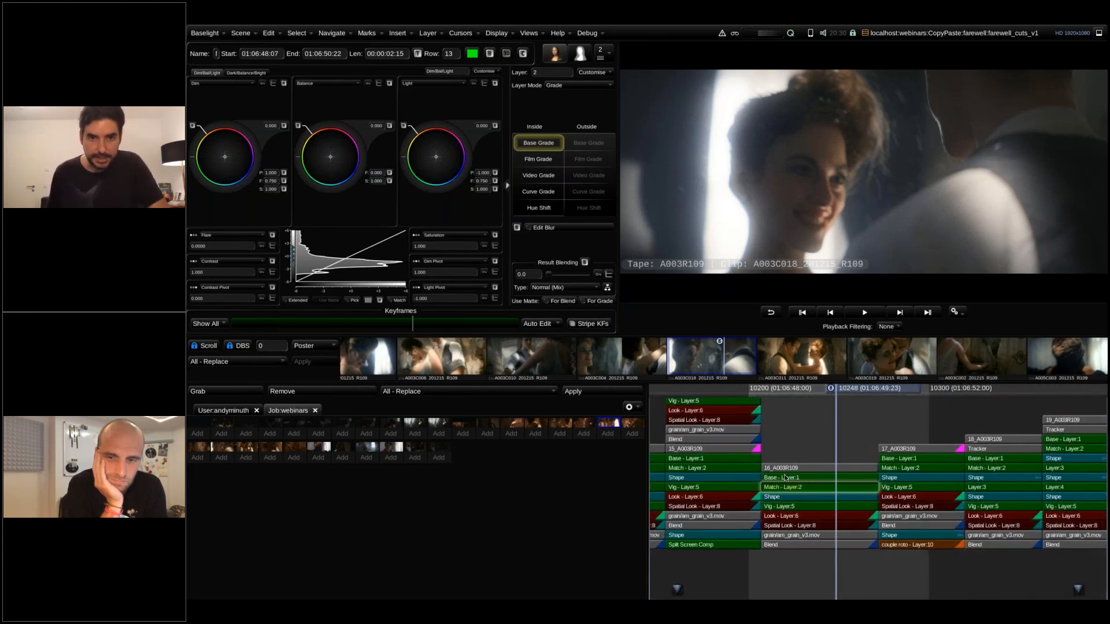
pyautogui.click(784, 478)
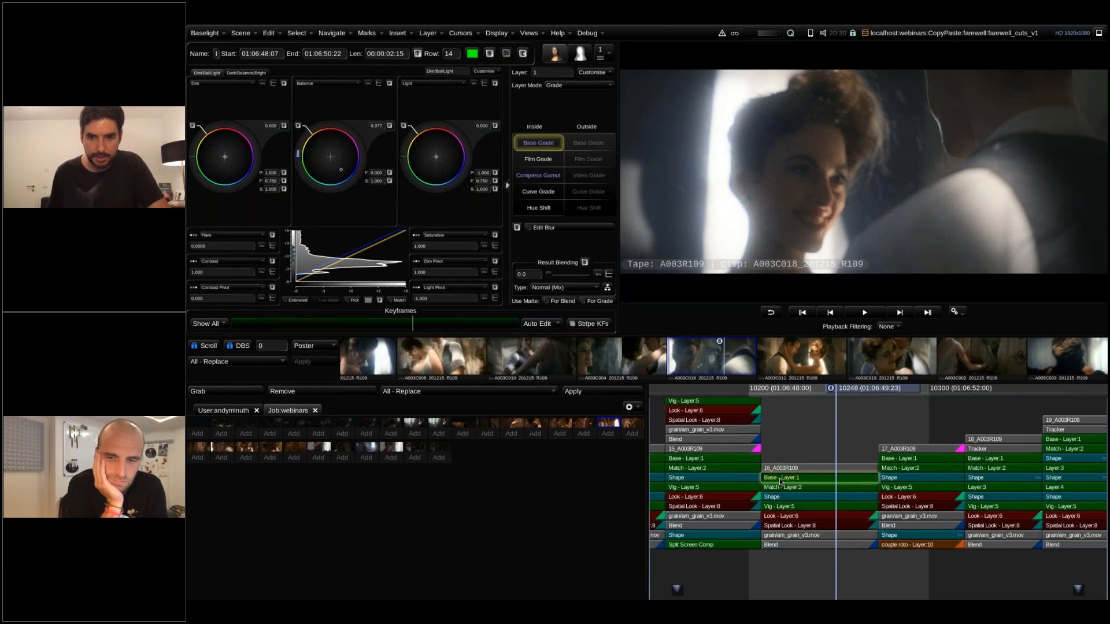
pyautogui.rightClick(780, 480)
pyautogui.moveTo(856, 526)
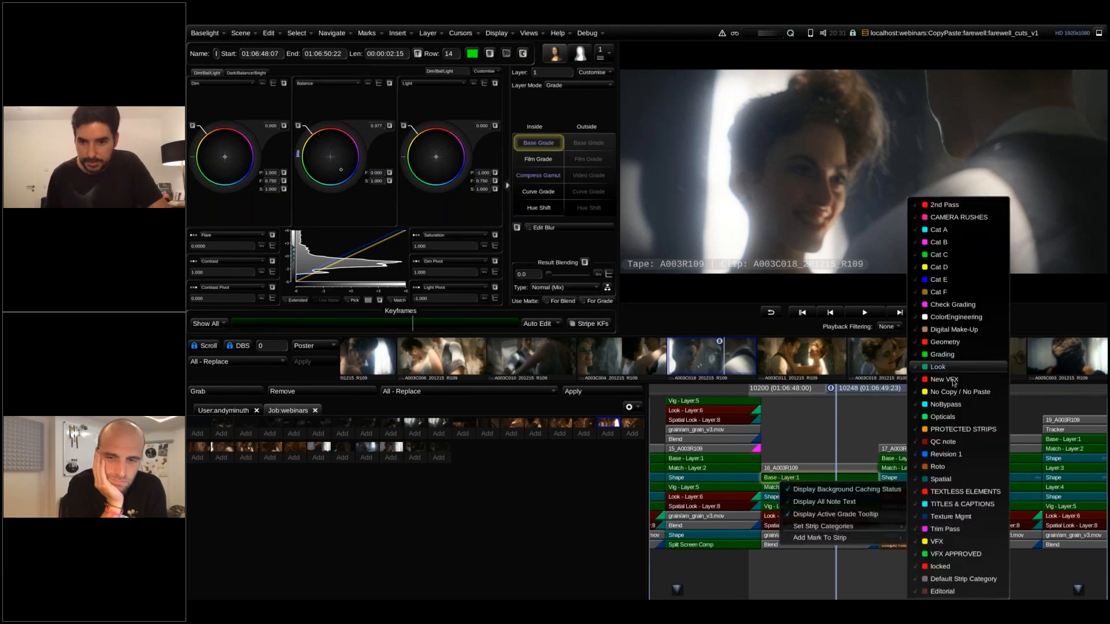
pyautogui.write('lo')
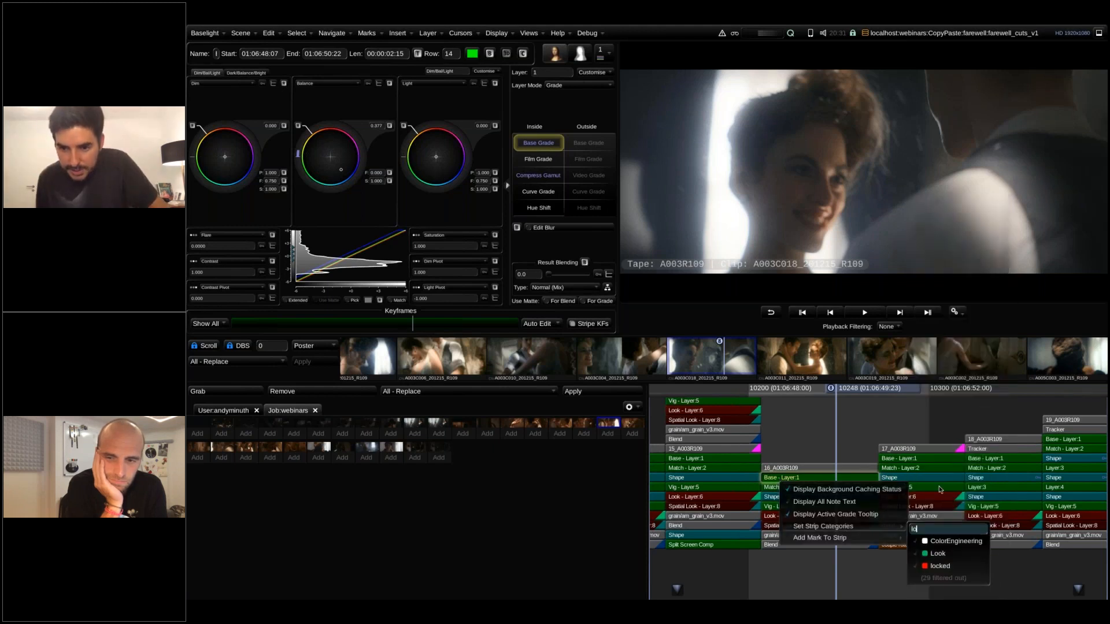
pyautogui.click(935, 565)
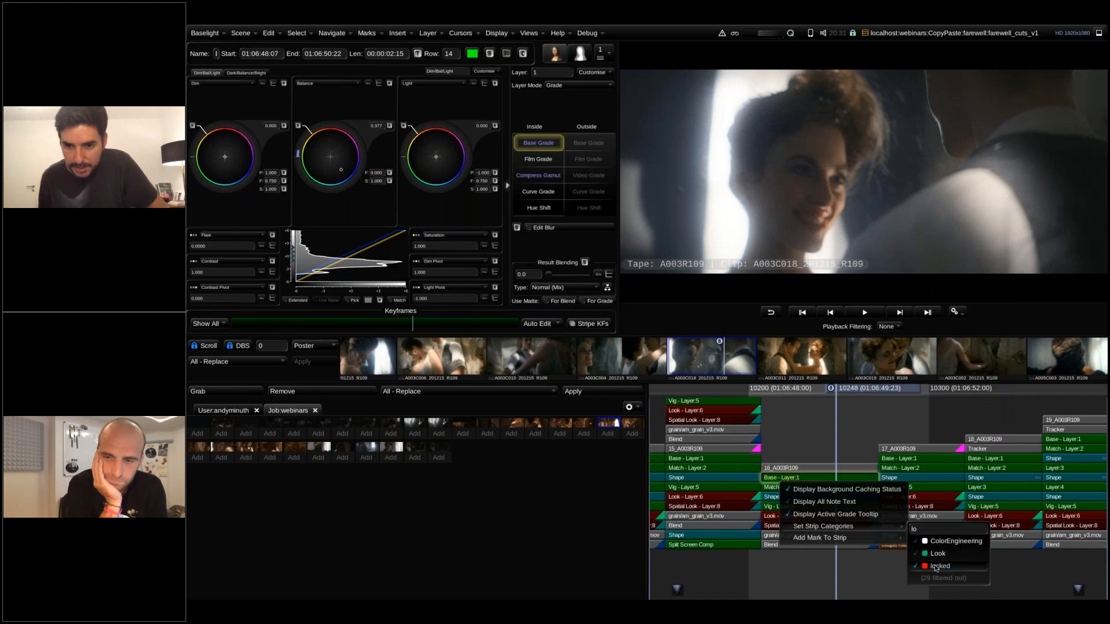
pyautogui.click(866, 440)
pyautogui.click(854, 442)
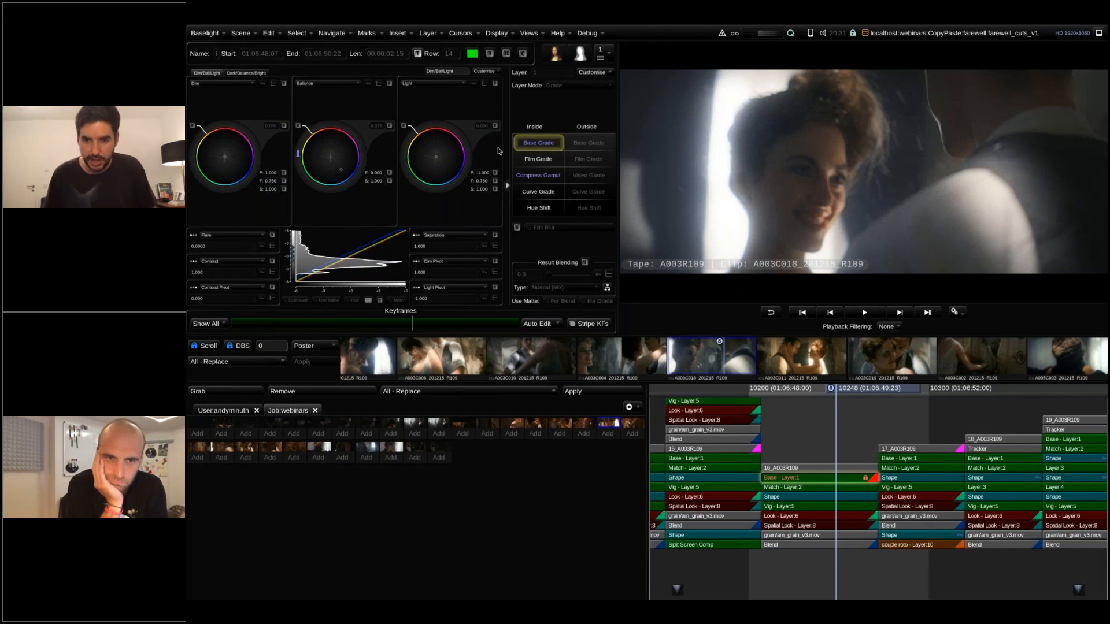
# Move the playhead to frame 10243 in shot 16 and select the shot's whole stack.
pyautogui.click(820, 430)
pyautogui.click(815, 477)
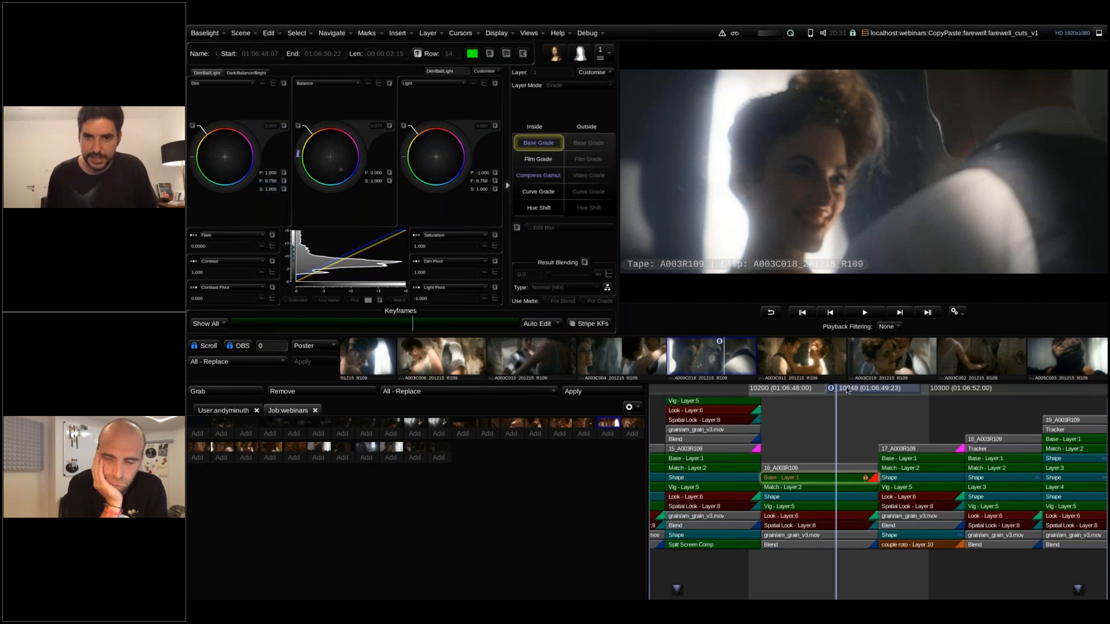
pyautogui.moveTo(847, 391); pyautogui.dragTo(838, 391)
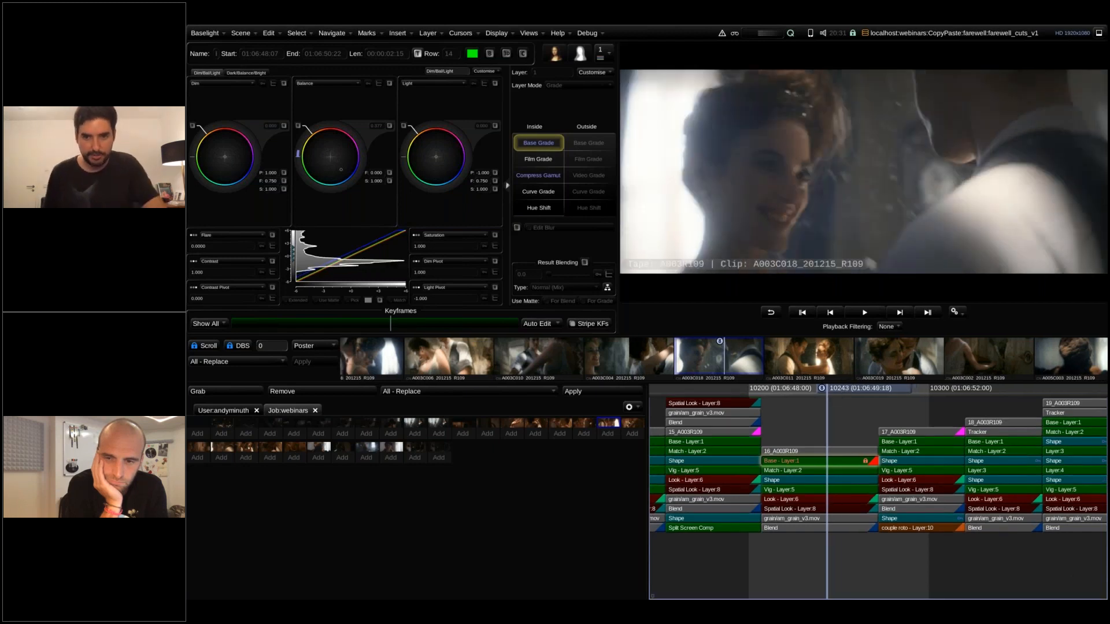
pyautogui.middleClick(630, 357)
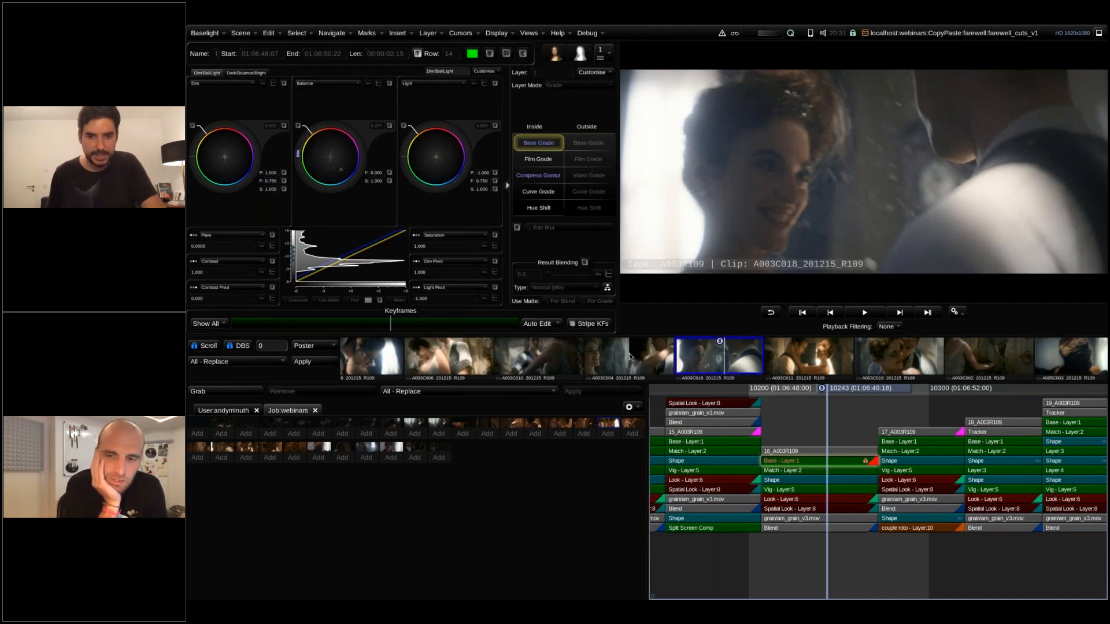
pyautogui.hotkey('ctrl', 'z')
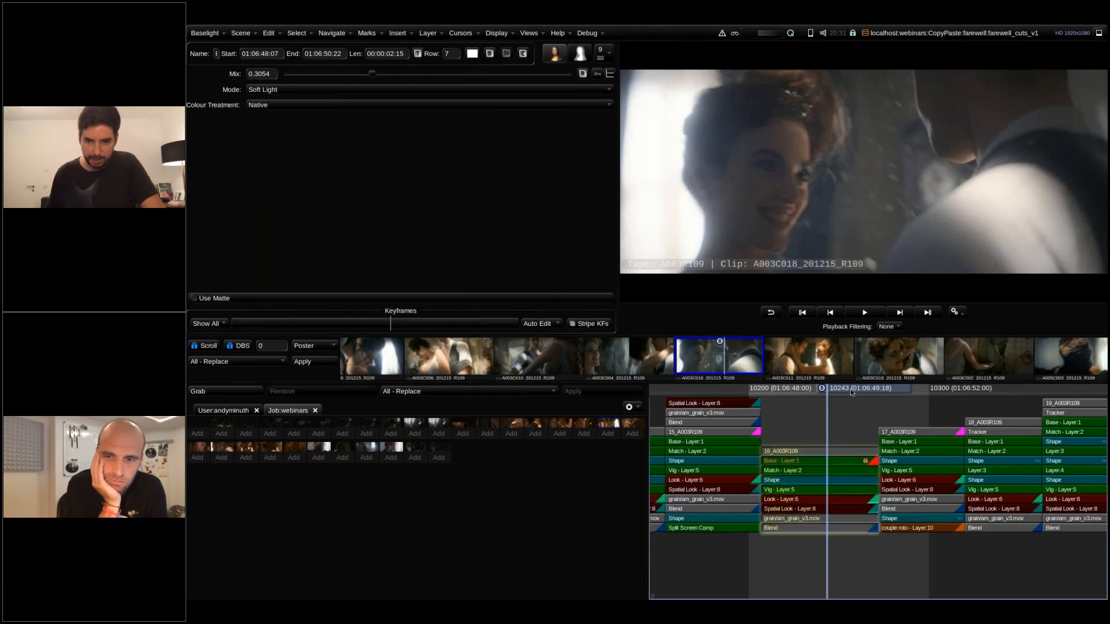
# Move to shot 17 and delete all of its grade layers, leaving only the source strip.
pyautogui.click(913, 398)
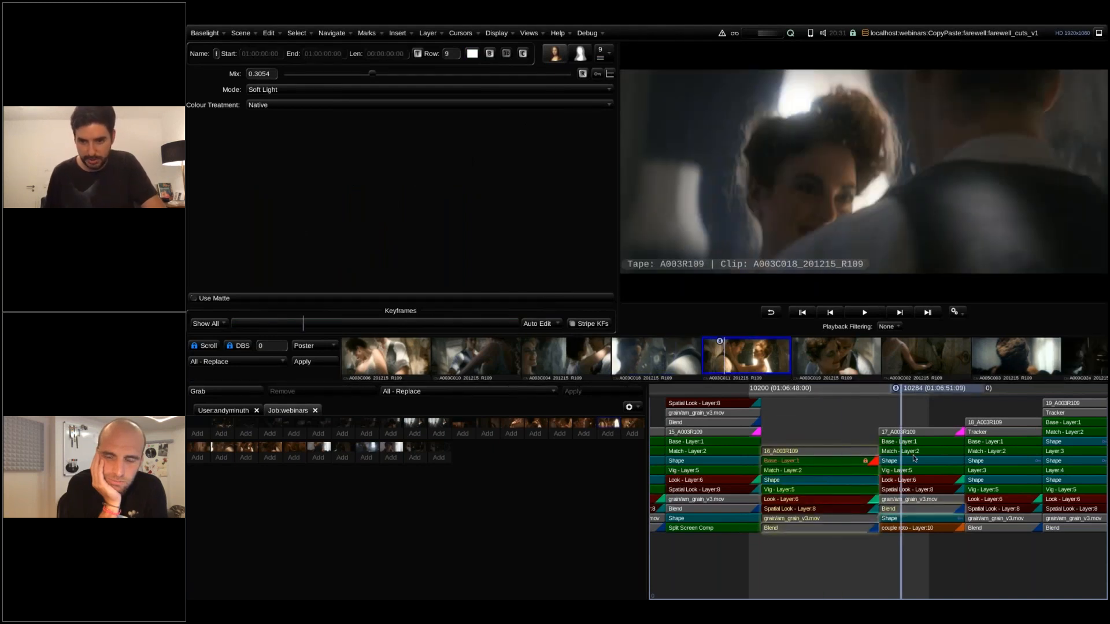
pyautogui.press('Delete')
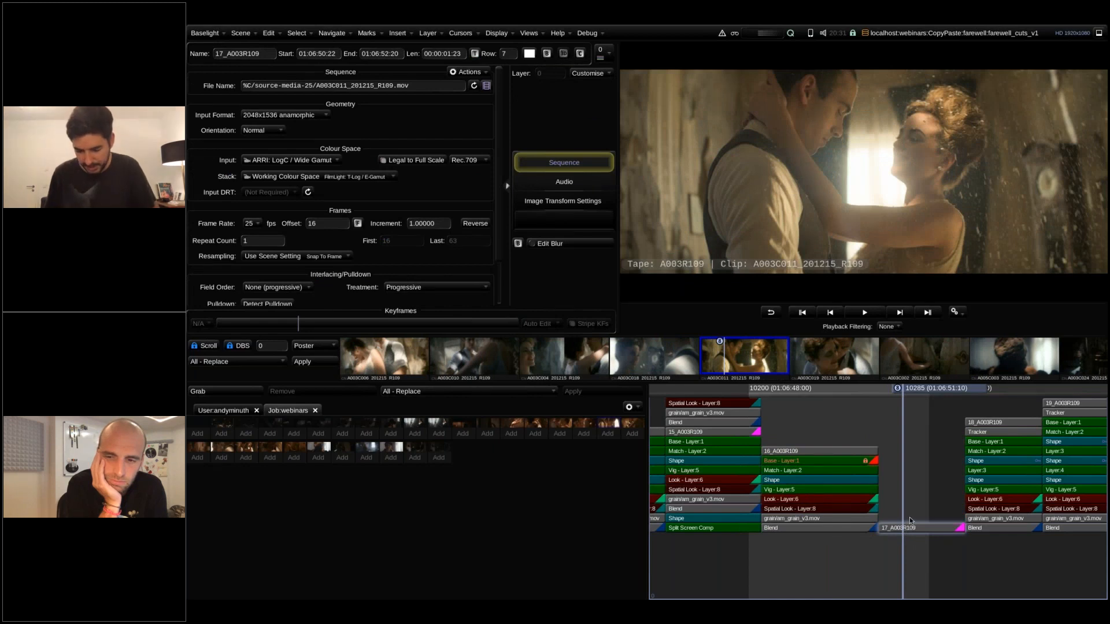
# Grab shot 17's stack into scratchpad slot 4, and delete the unlocked layers of shot 16 with the playhead at frame 10225.
pyautogui.hotkey('ctrl', 'c')
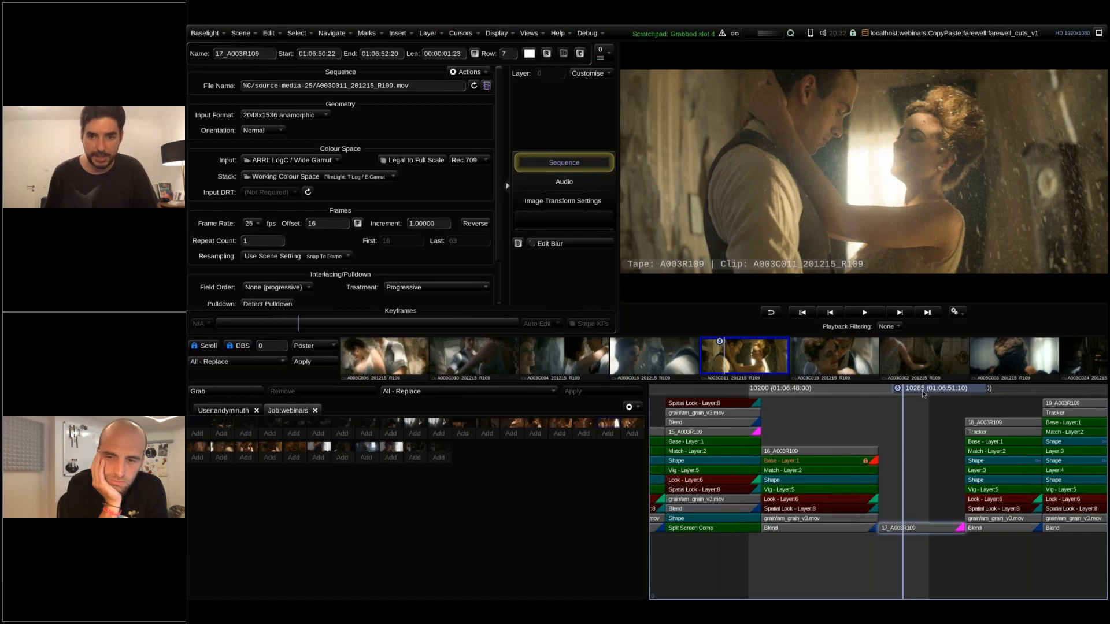
pyautogui.press('Left')
pyautogui.press('Left')
pyautogui.moveTo(834, 396); pyautogui.dragTo(794, 395)
pyautogui.hotkey('shift', 'Delete')
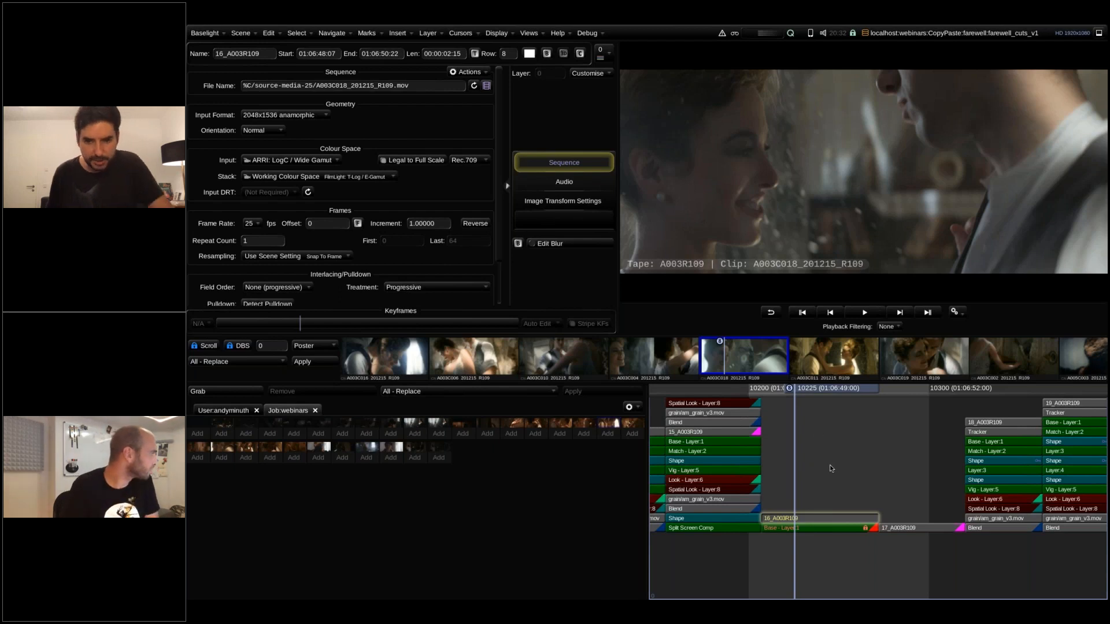
# Select the Base and Match layers in the stack above shot 15, and inspect the locked Base layer of shot 16.
pyautogui.scroll(-3, 830, 466)
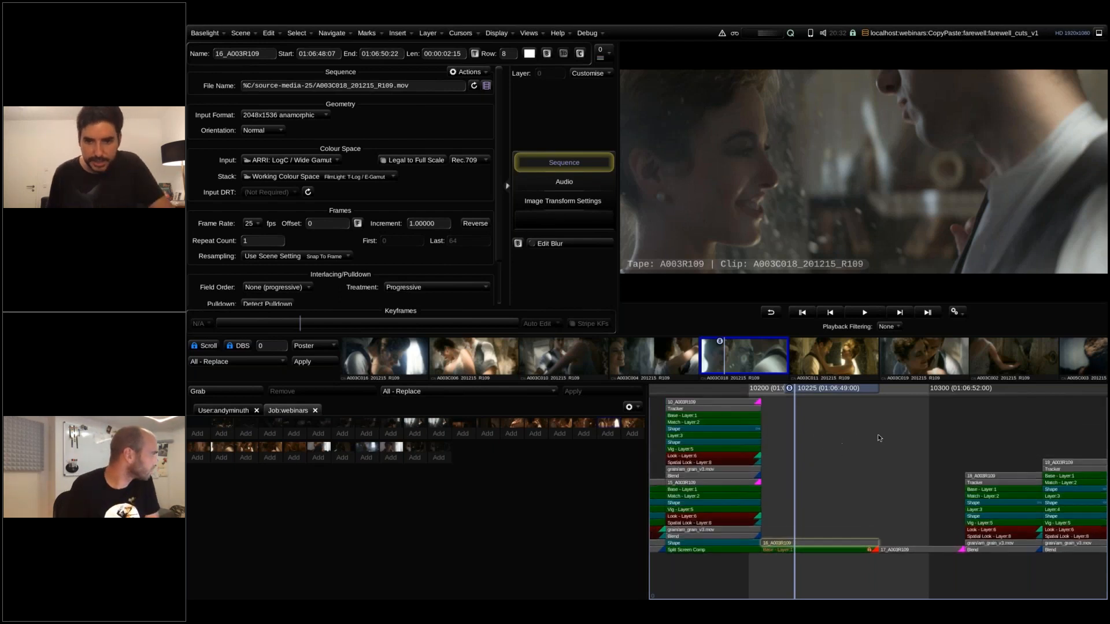
pyautogui.hscroll(-3, 880, 438)
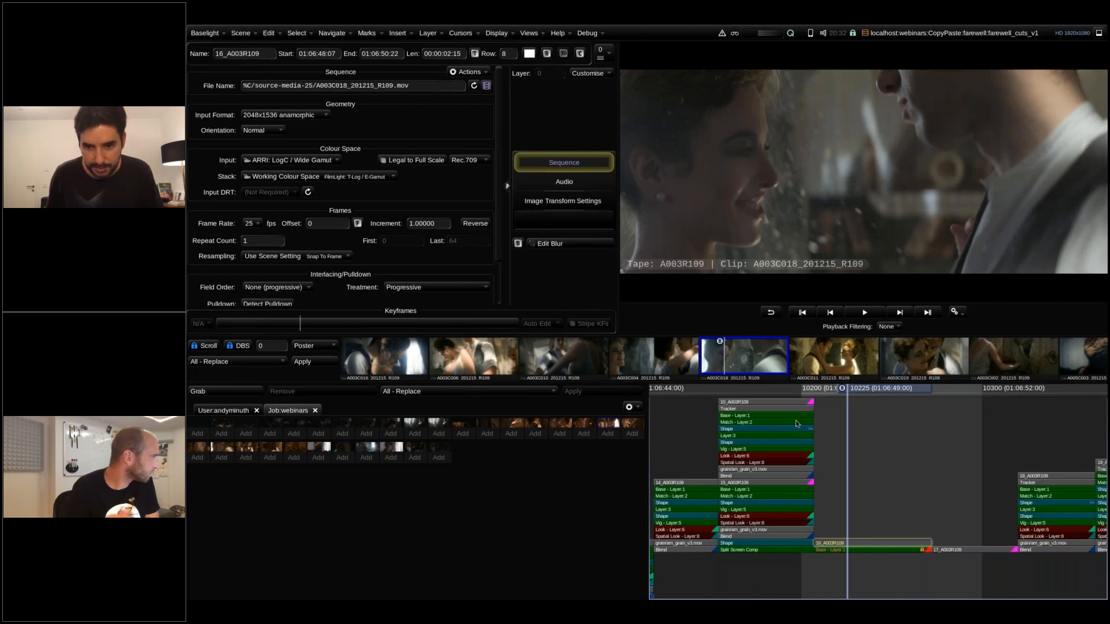
pyautogui.click(797, 423)
pyautogui.click(812, 428)
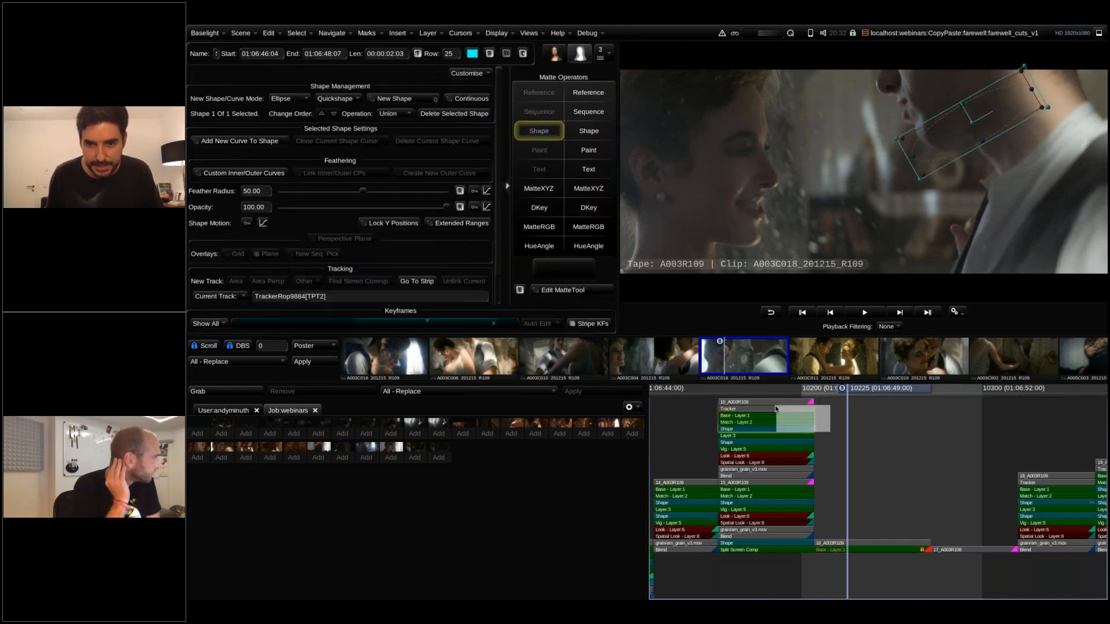
pyautogui.click(814, 425)
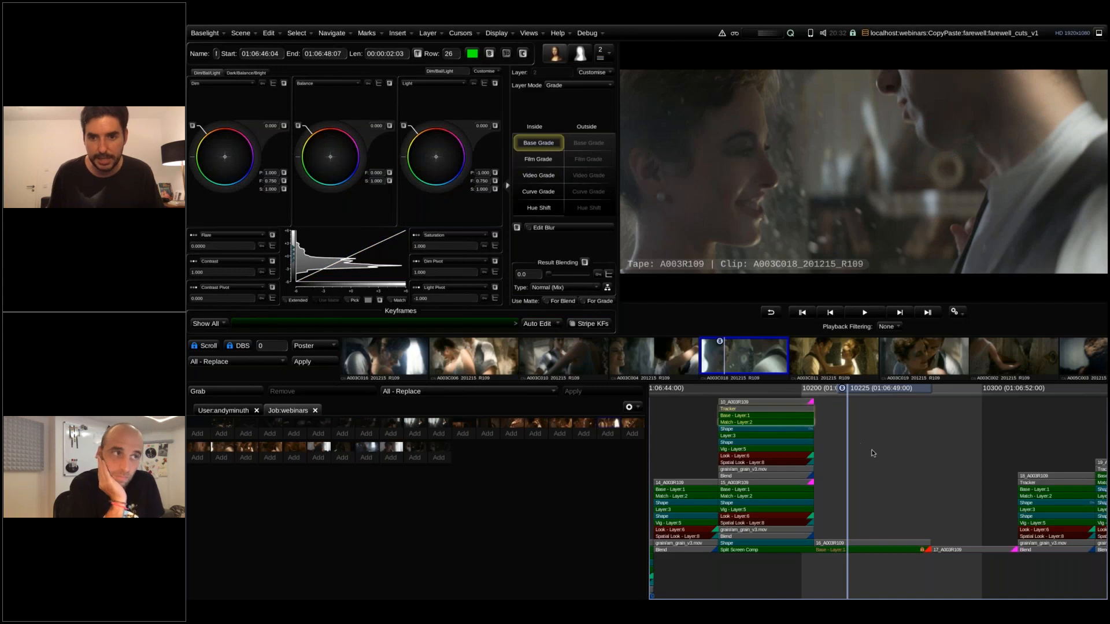
pyautogui.click(877, 520)
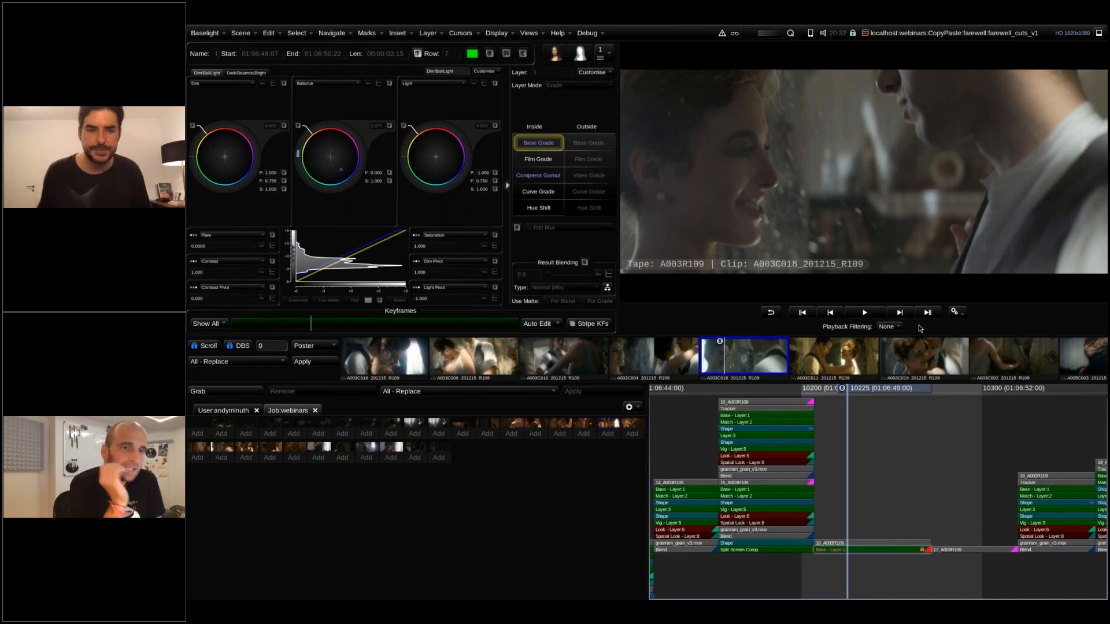
# Switch to the open CopyPaste:slides scene and show its Q and A slide full screen.
pyautogui.click(968, 35)
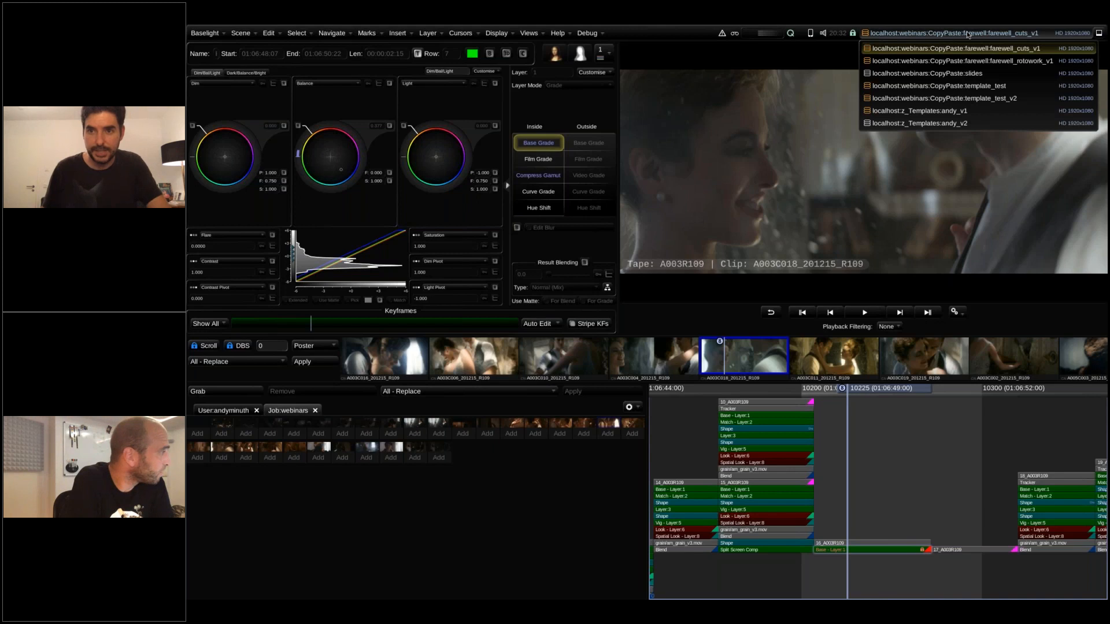
pyautogui.click(961, 75)
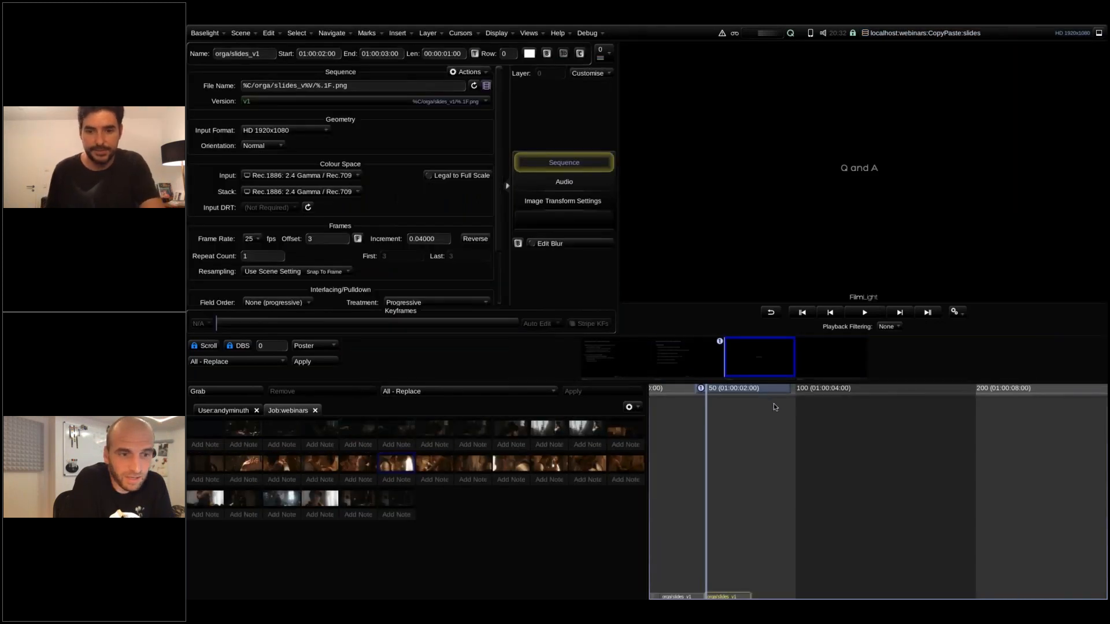
pyautogui.press('f')
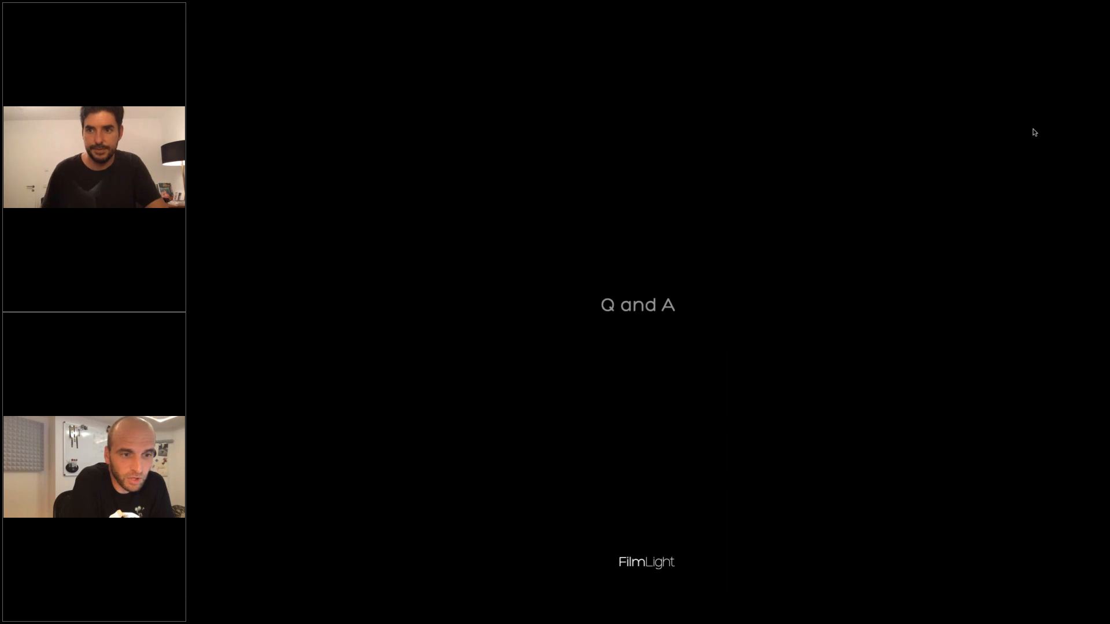